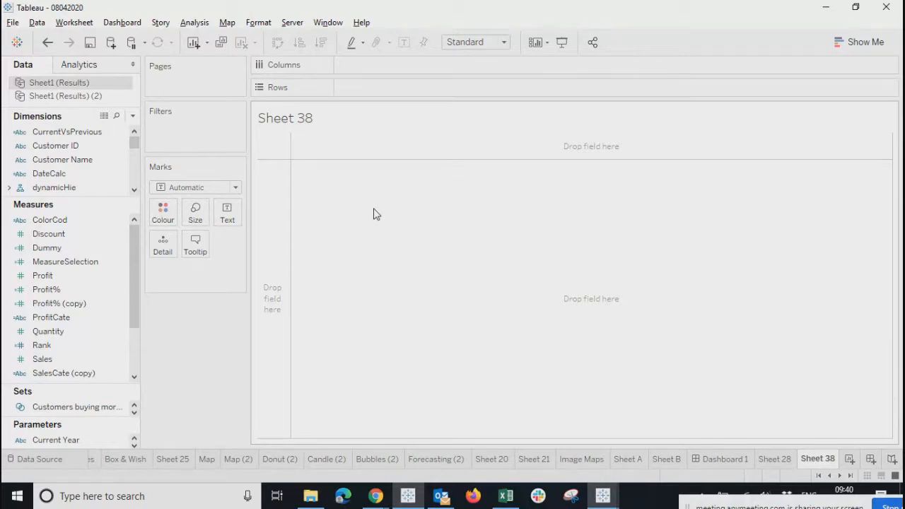
Step: Bring up the blank Book1 workbook in Excel and open the My Tableau Repository folder under This PC's Documents in File Explorer
{"action": "left_click", "coordinate": [505, 496]}
{"action": "left_click", "coordinate": [89, 162]}
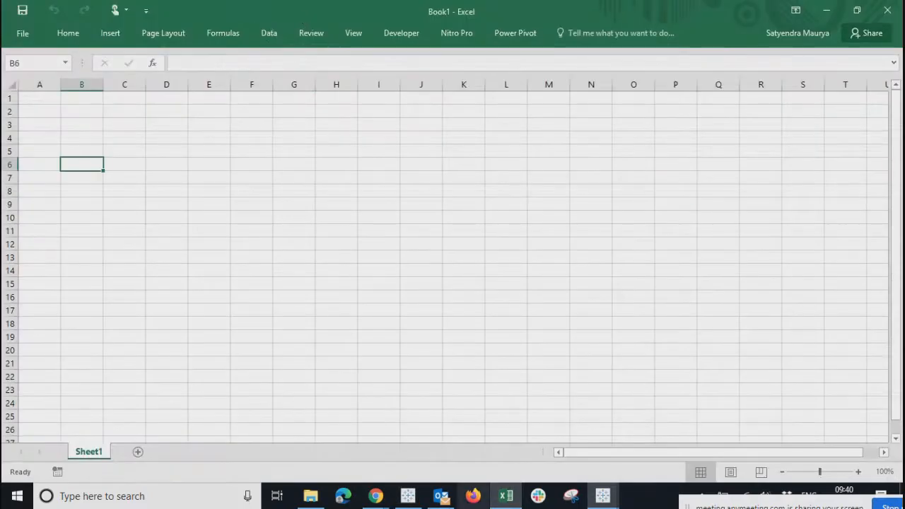
{"action": "key", "text": "super+e"}
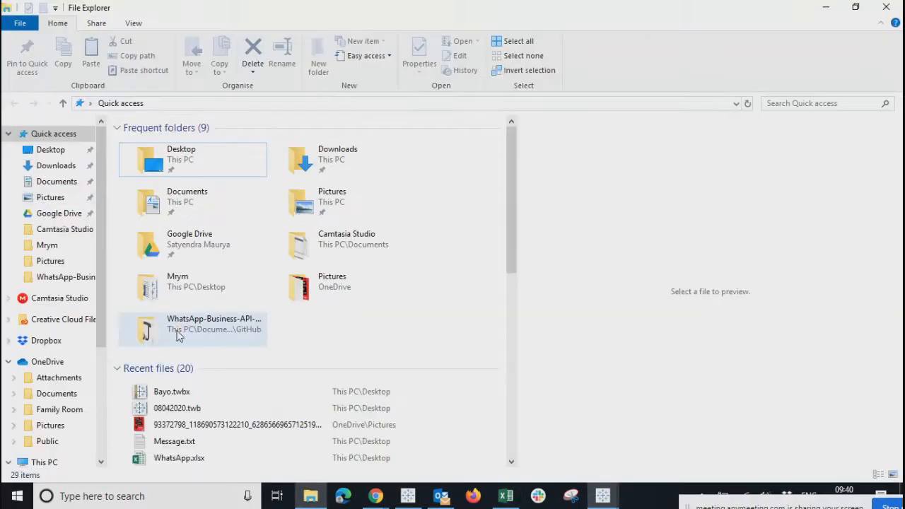
{"action": "left_click", "coordinate": [54, 398]}
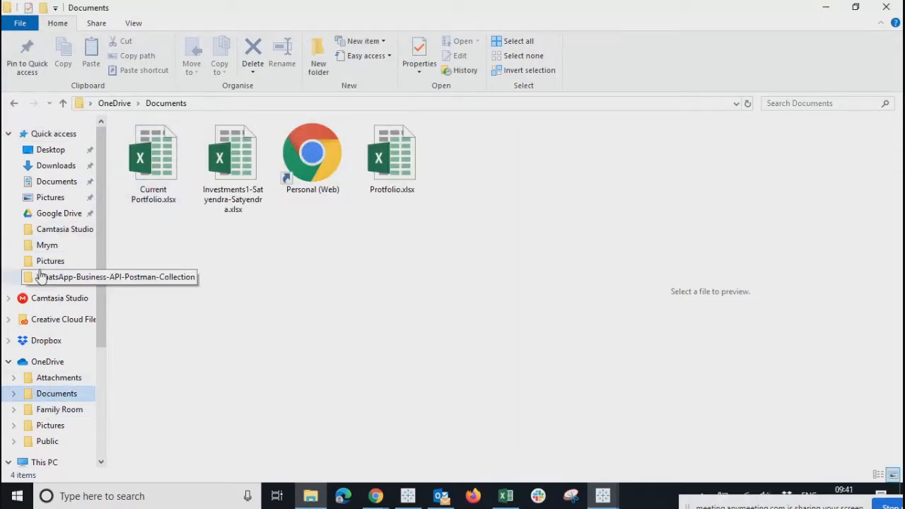
{"action": "left_click", "coordinate": [59, 186]}
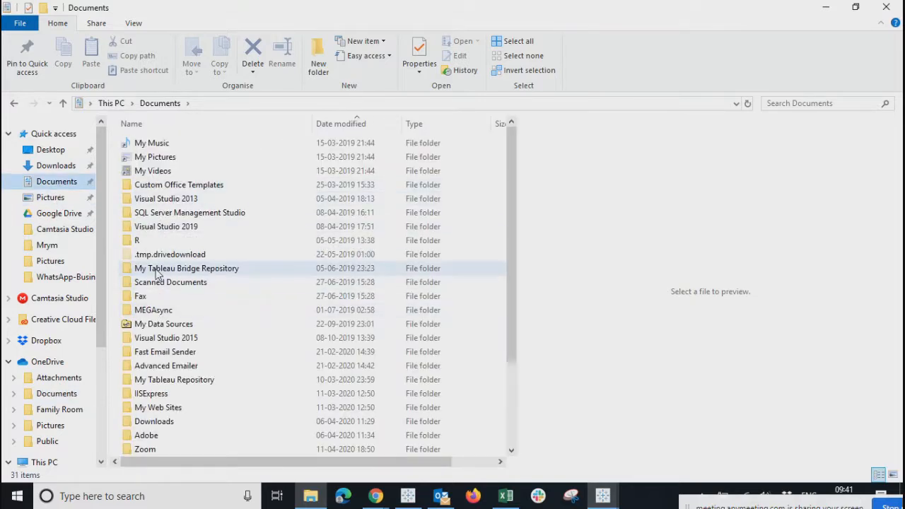
{"action": "double_click", "coordinate": [147, 379]}
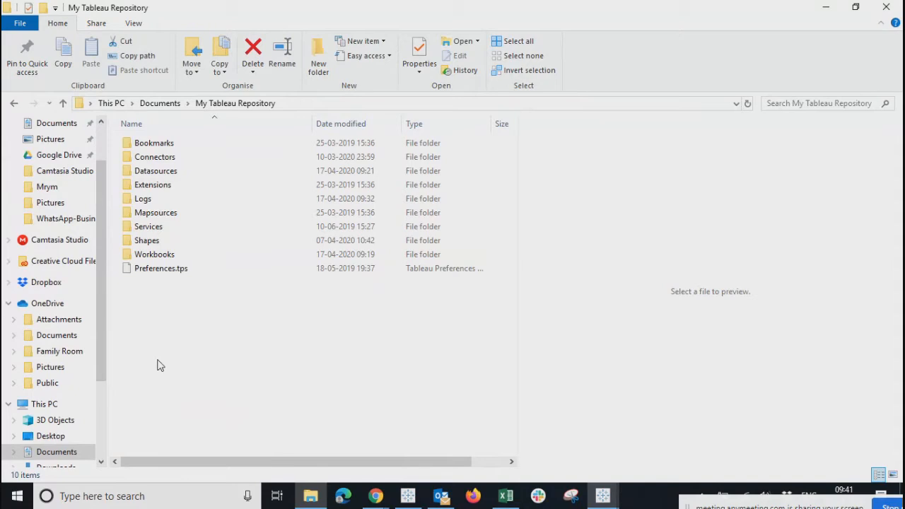
Step: Open the Sample - Superstore.xls workbook from the Datasources\2020.1\en_GB-EU folder
{"action": "double_click", "coordinate": [145, 174]}
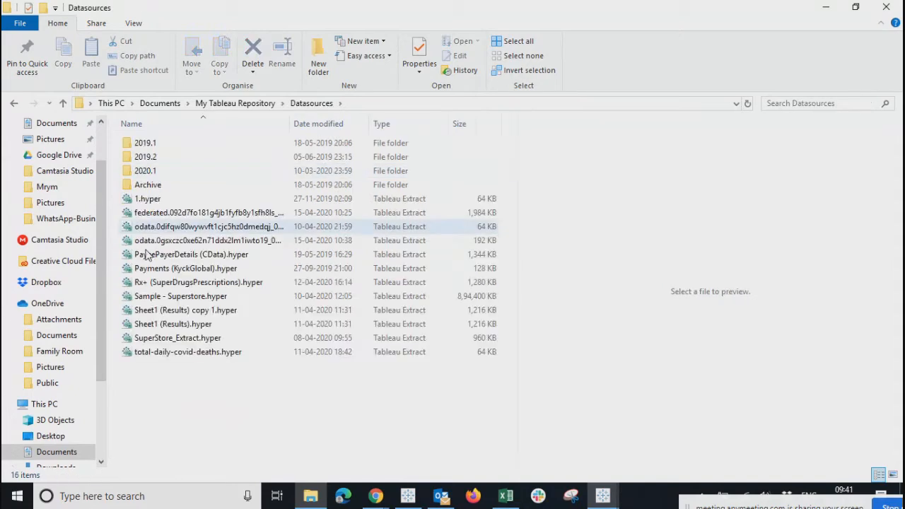
{"action": "left_click", "coordinate": [141, 172]}
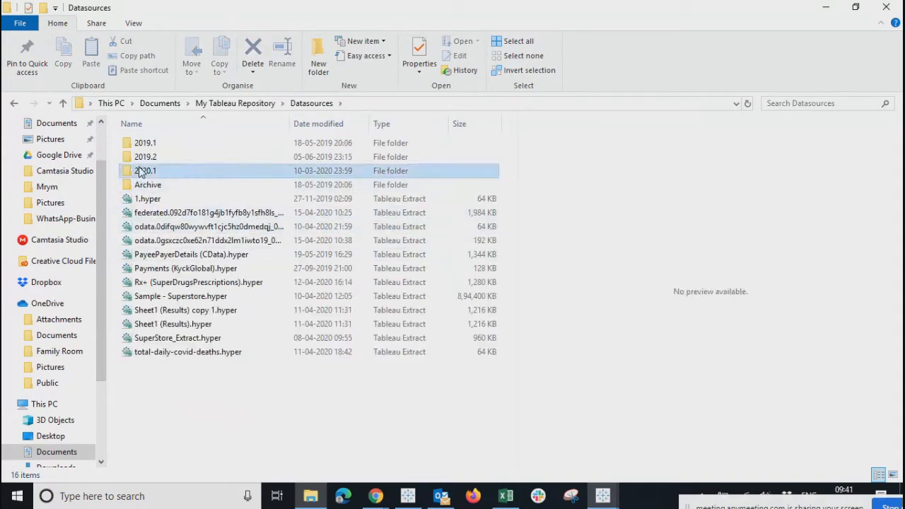
{"action": "double_click", "coordinate": [140, 172]}
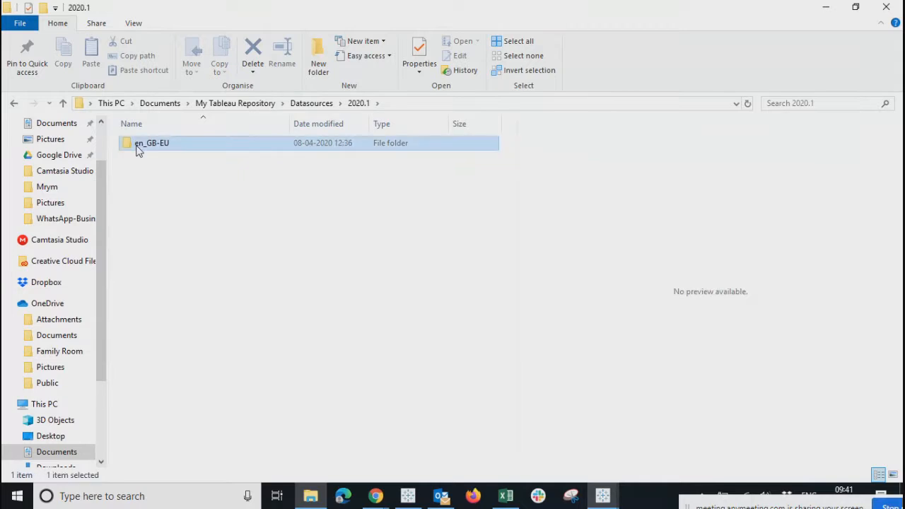
{"action": "double_click", "coordinate": [138, 146]}
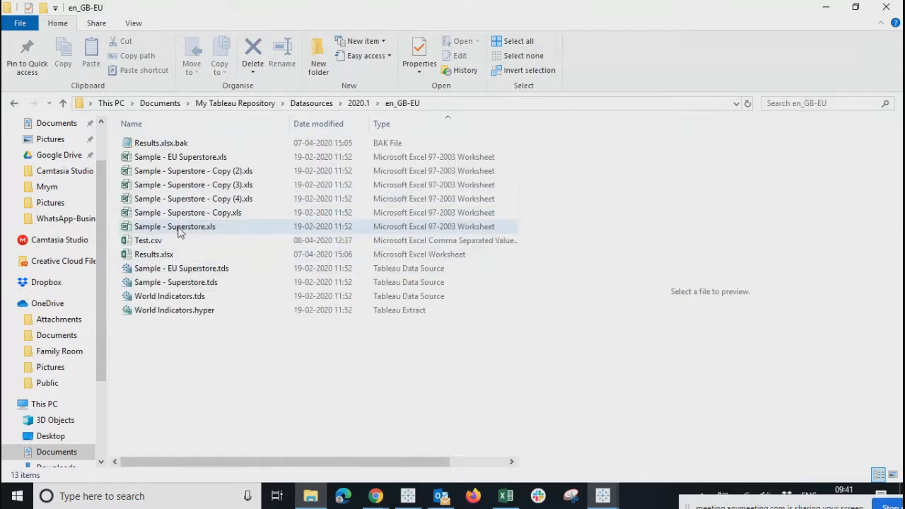
{"action": "left_click", "coordinate": [181, 228]}
{"action": "double_click", "coordinate": [180, 227]}
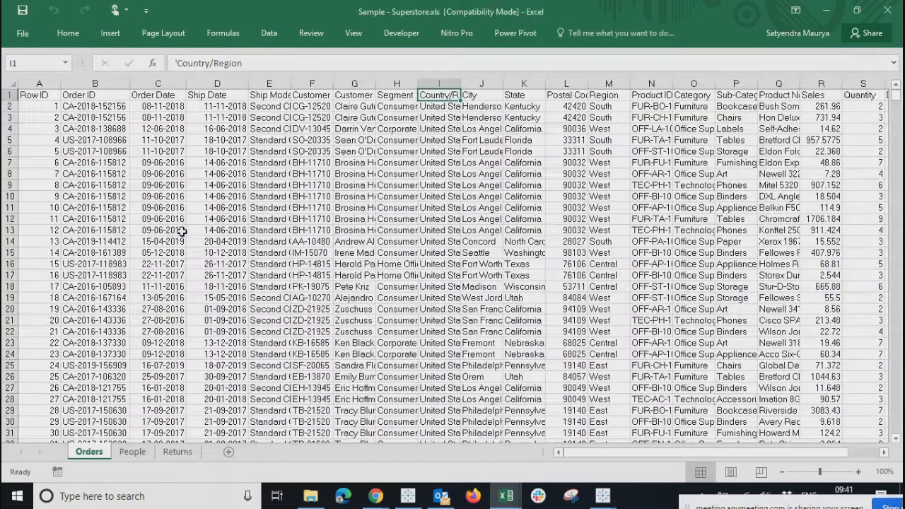
Step: Copy the range G1:S30 of the Orders sheet, covering the Customer Name through Quantity columns
{"action": "key", "text": "Home"}
{"action": "key", "text": "Right"}
{"action": "key", "text": "Right"}
{"action": "key", "text": "Right"}
{"action": "key", "text": "Right"}
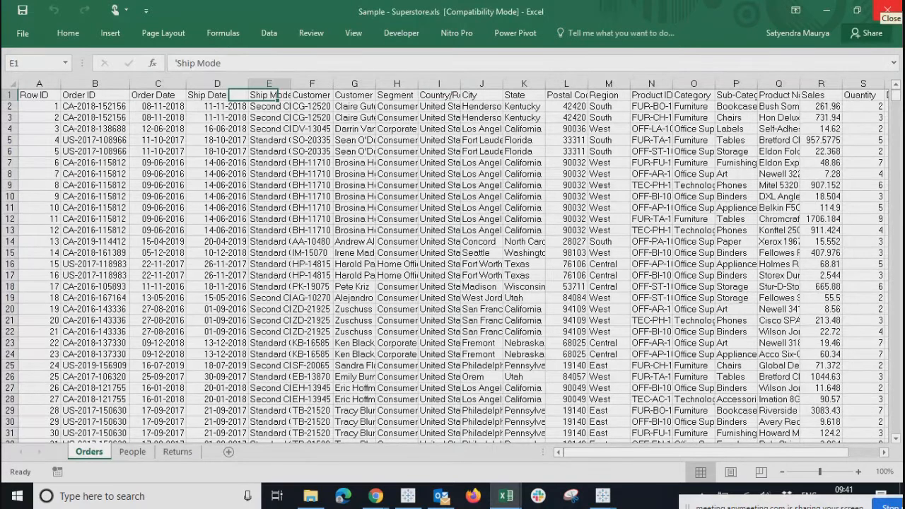
{"action": "key", "text": "Right"}
{"action": "key", "text": "Right"}
{"action": "key", "text": "Right"}
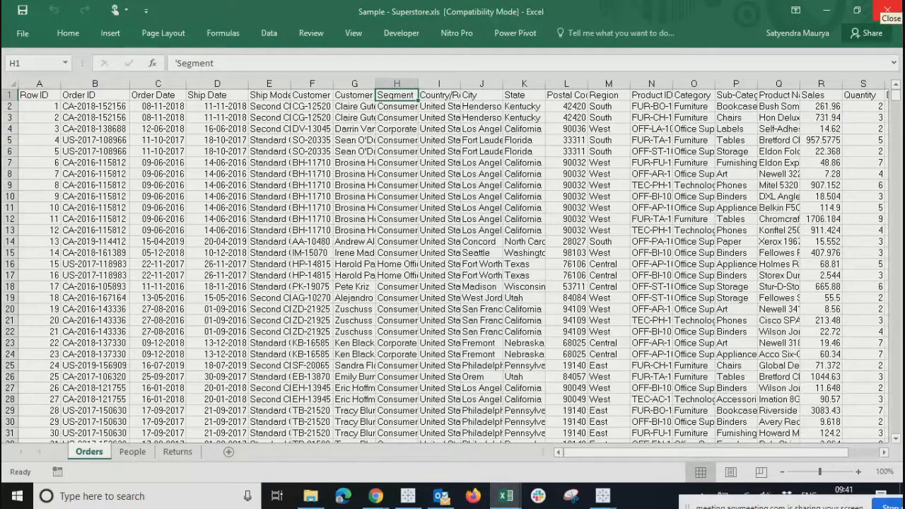
{"action": "key", "text": "Left"}
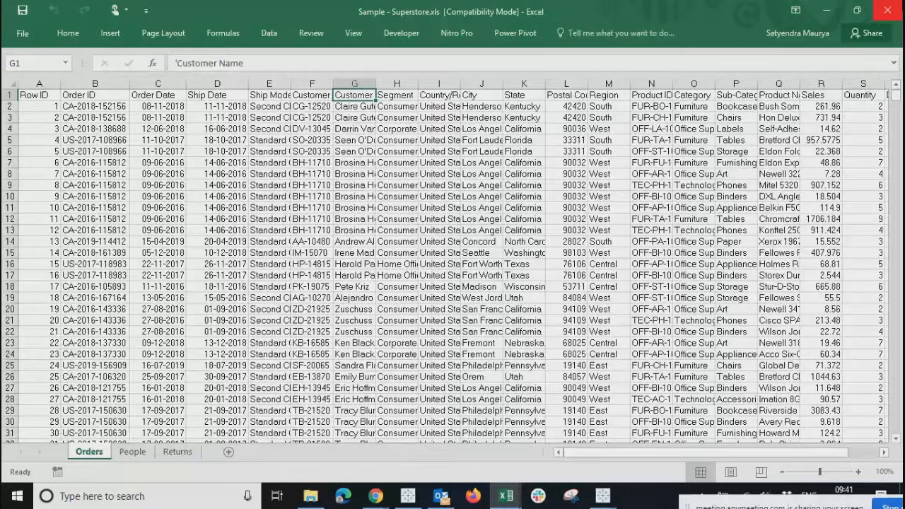
{"action": "left_click_drag", "start_coordinate": [354, 94], "coordinate": [838, 422]}
{"action": "key", "text": "ctrl+c"}
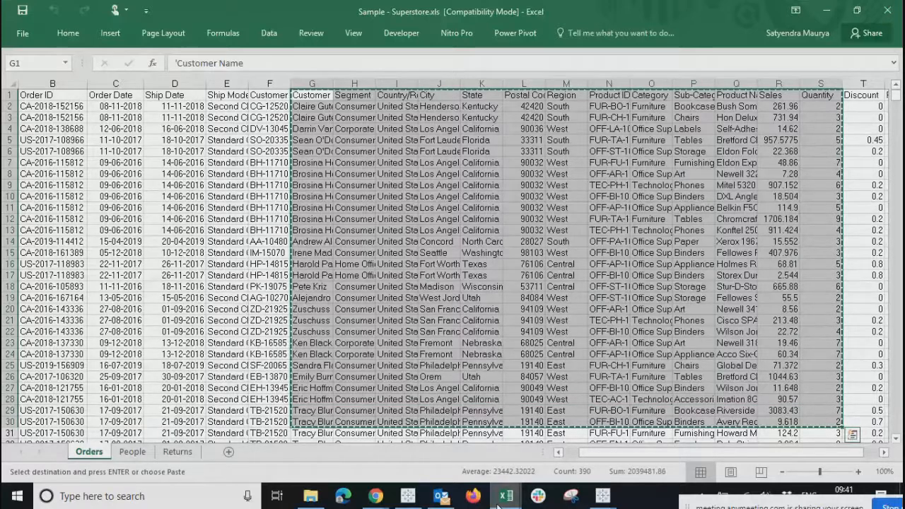
Step: Paste the copied Superstore range into Sheet1 of Book1, starting at cell A1
{"action": "left_click", "coordinate": [498, 504]}
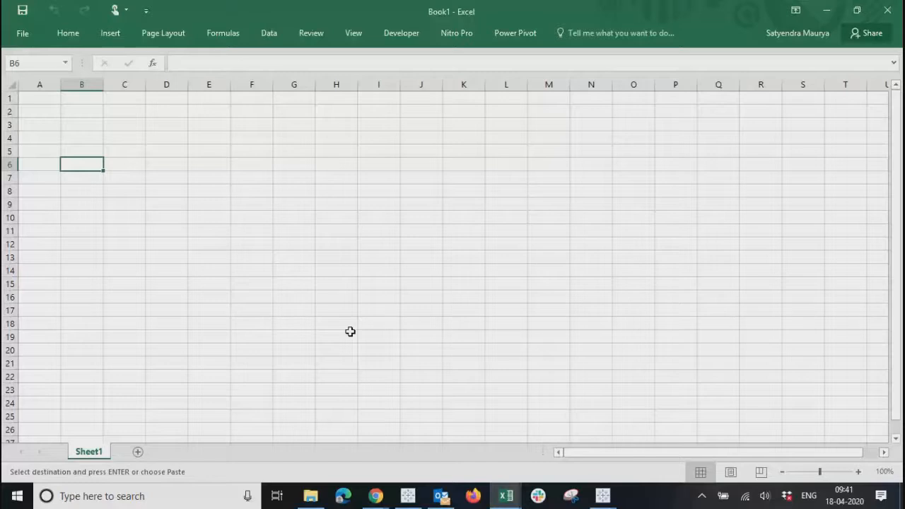
{"action": "key", "text": "ctrl+Home"}
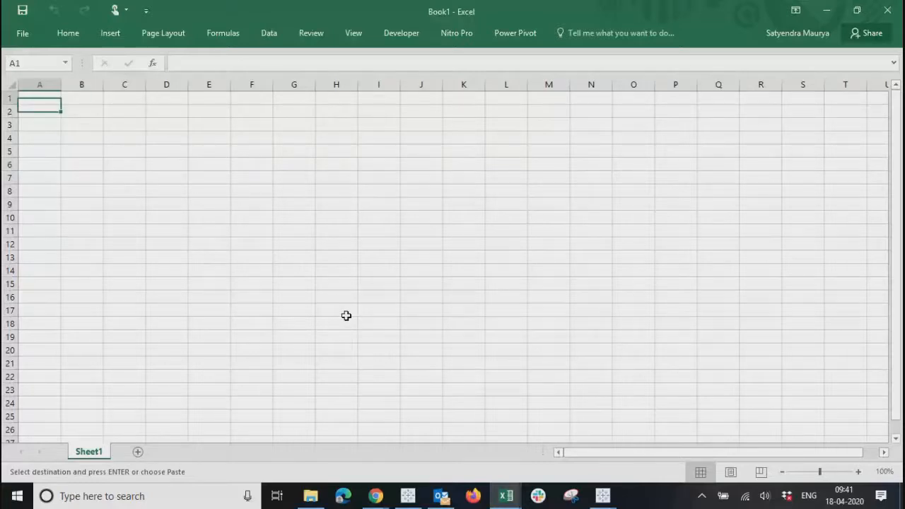
{"action": "key", "text": "ctrl+v"}
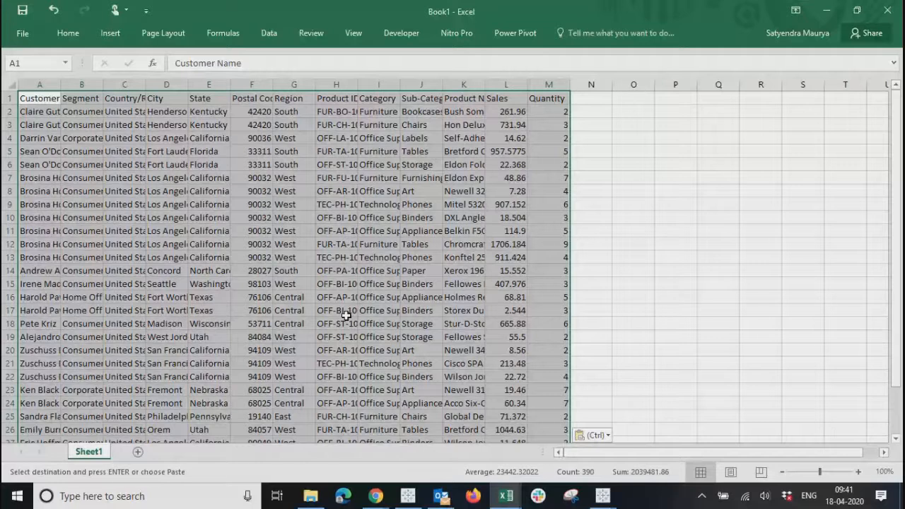
Step: AutoFit the column widths of the pasted data and close the Sample - Superstore.xls workbook
{"action": "key", "text": "alt+h"}
{"action": "key", "text": "o"}
{"action": "key", "text": "i"}
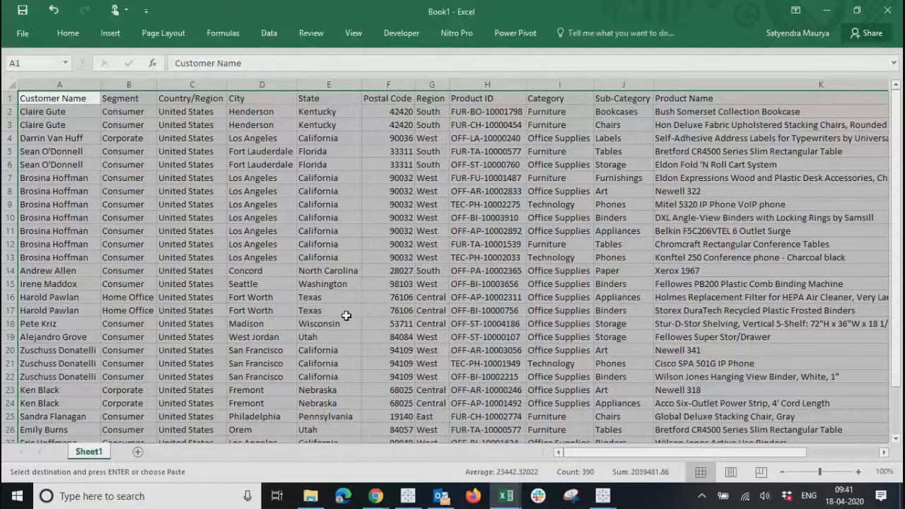
{"action": "key", "text": "alt+Tab"}
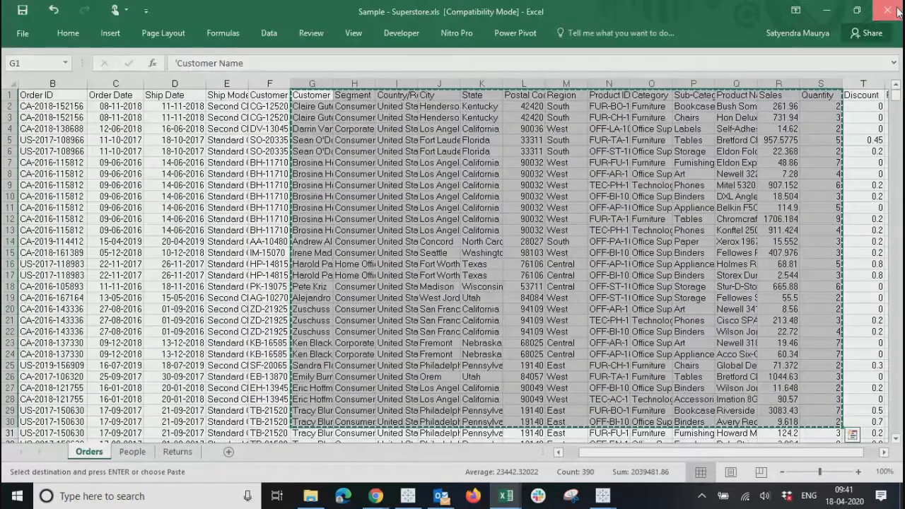
{"action": "left_click", "coordinate": [896, 12]}
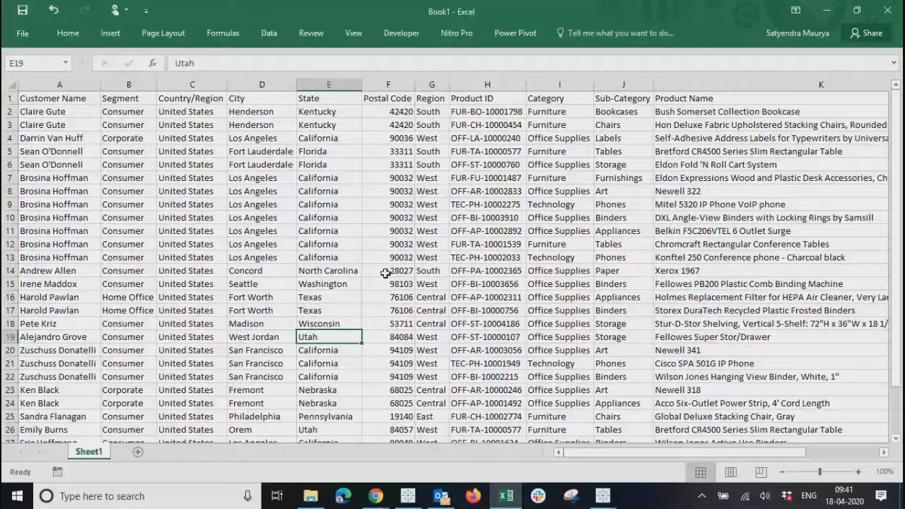
Step: Delete the entire Country/Region column from the pasted table
{"action": "key", "text": "ctrl+Home"}
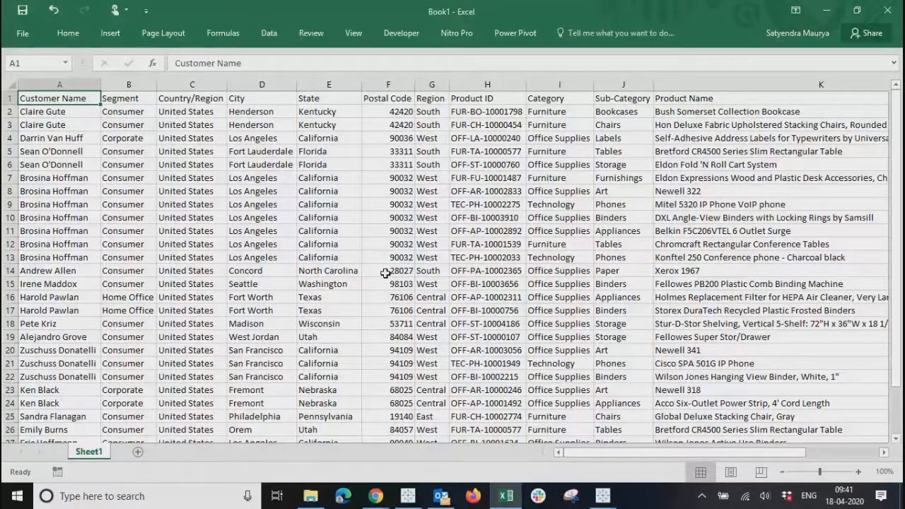
{"action": "key", "text": "Right"}
{"action": "key", "text": "Right"}
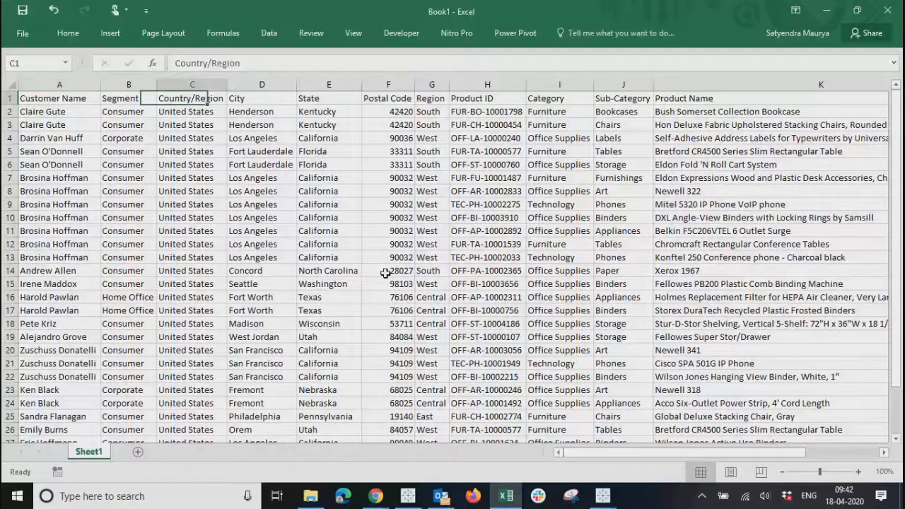
{"action": "key", "text": "ctrl+space"}
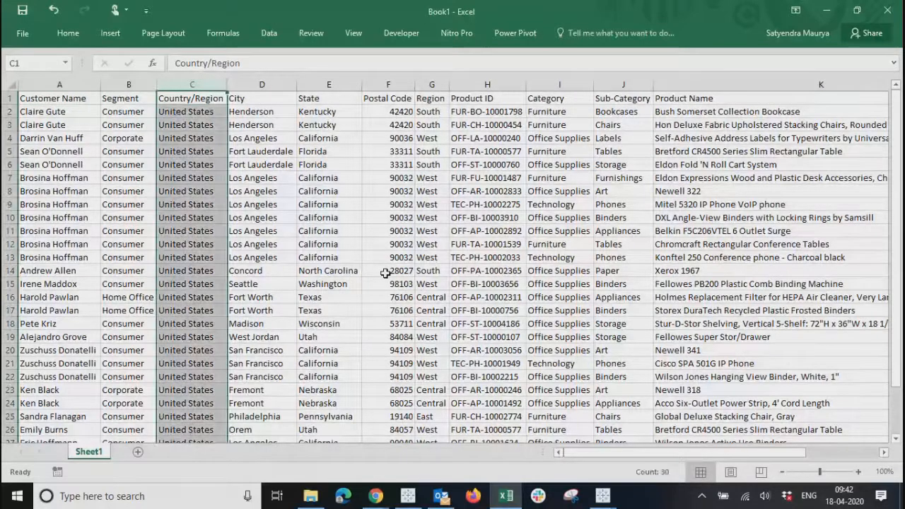
{"action": "key", "text": "ctrl+minus"}
Step: Delete the Postal Code and Product ID columns from the table
{"action": "key", "text": "Right"}
{"action": "key", "text": "Right"}
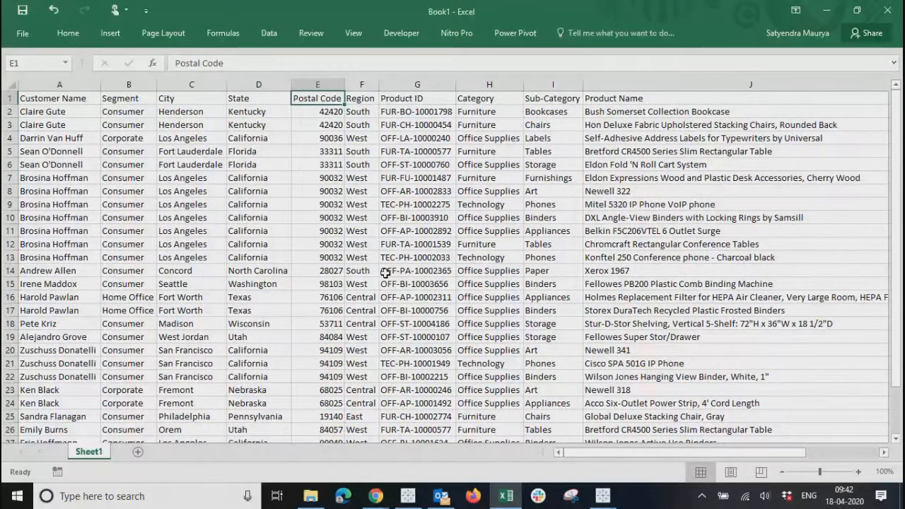
{"action": "key", "text": "ctrl+space"}
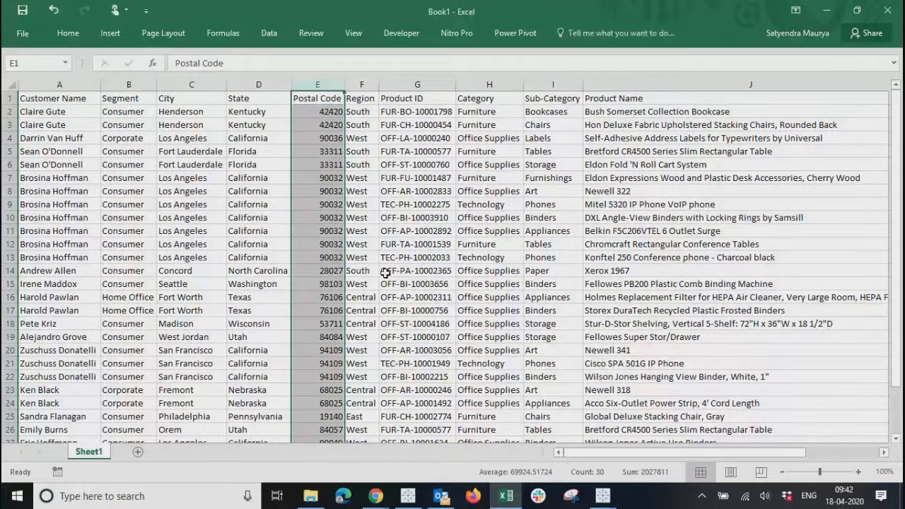
{"action": "key", "text": "ctrl+minus"}
{"action": "key", "text": "Right"}
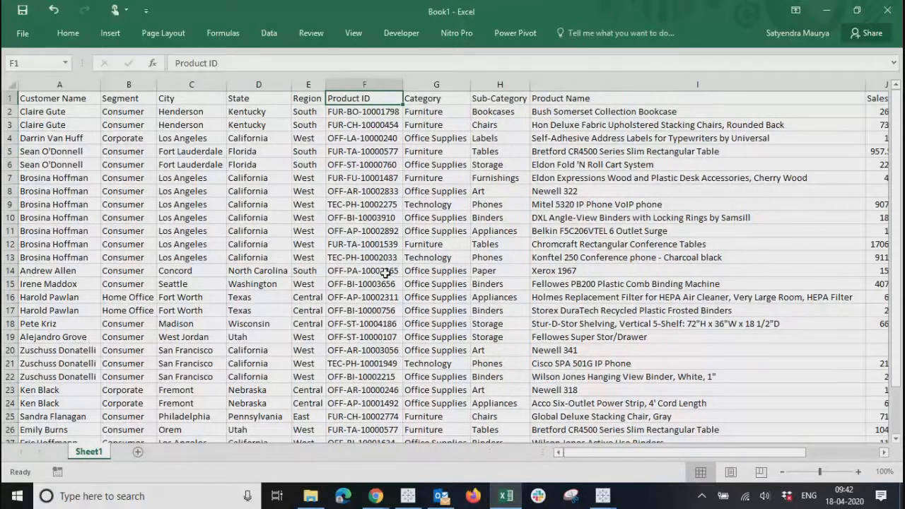
{"action": "key", "text": "ctrl+space"}
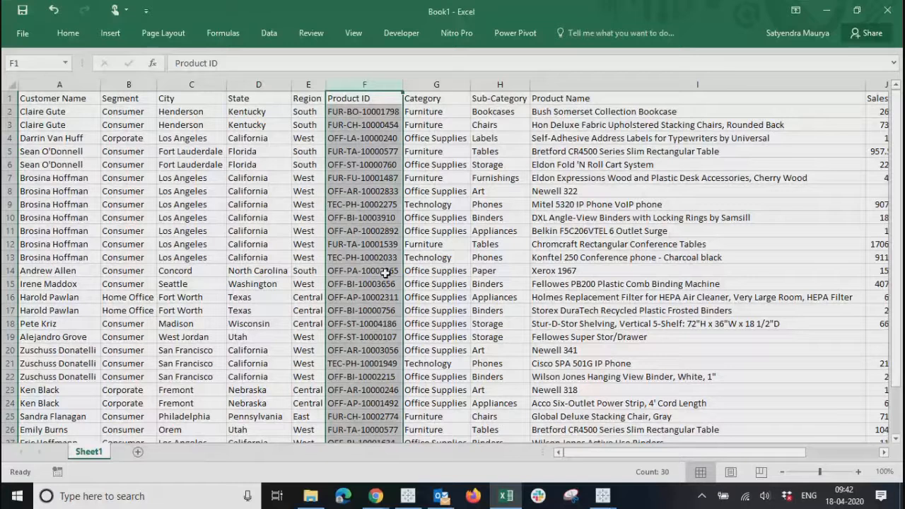
{"action": "key", "text": "ctrl+minus"}
Step: Delete the Sub-Category and Product Name columns together, and check the remaining table down to its last row
{"action": "key", "text": "Right"}
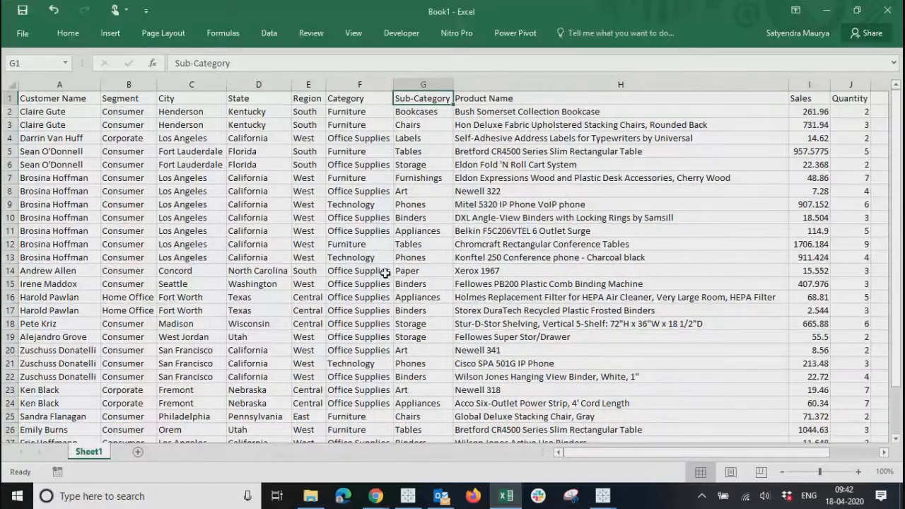
{"action": "key", "text": "ctrl+space"}
{"action": "key", "text": "shift+Right"}
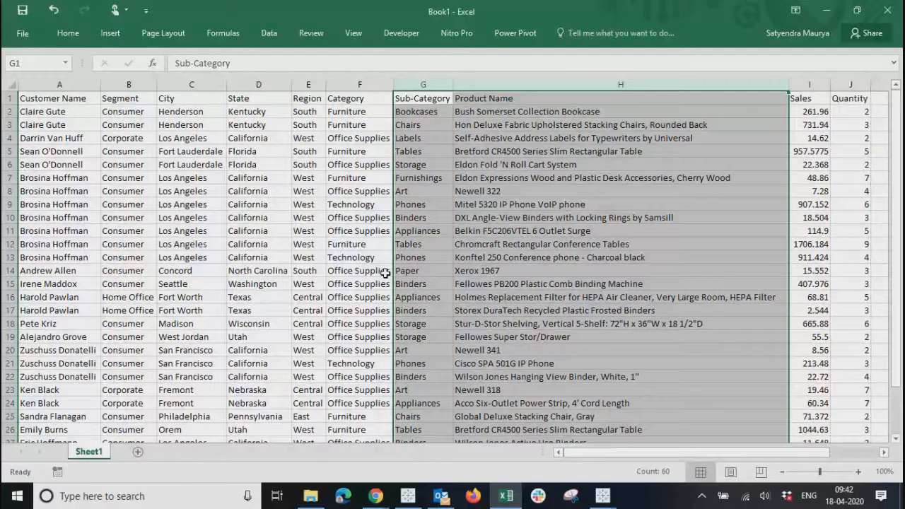
{"action": "key", "text": "ctrl+minus"}
{"action": "key", "text": "ctrl+Left"}
{"action": "key", "text": "ctrl+Down"}
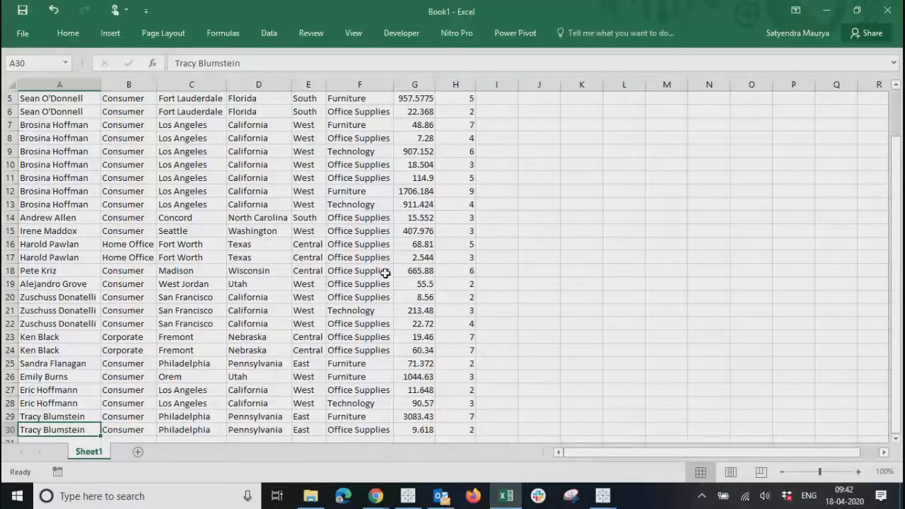
{"action": "scroll", "coordinate": [385, 273], "scroll_direction": "down", "scroll_amount": 1}
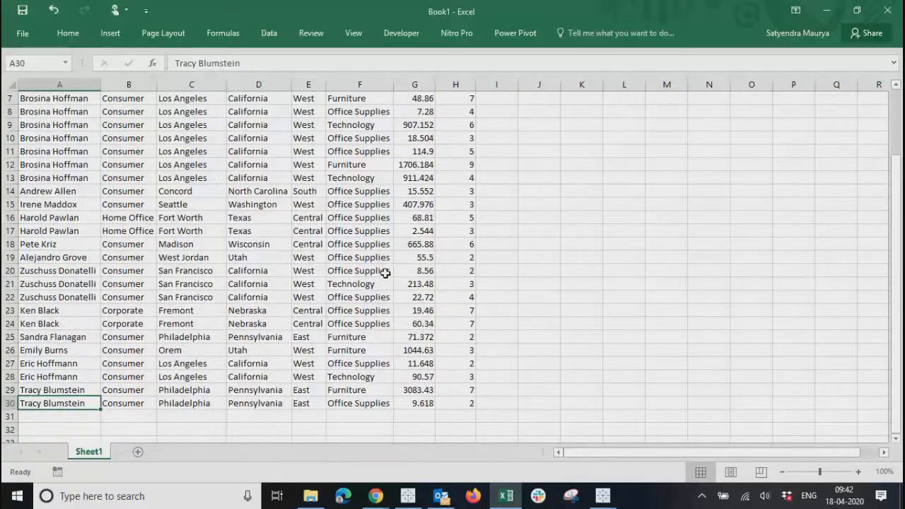
{"action": "key", "text": "ctrl+Up"}
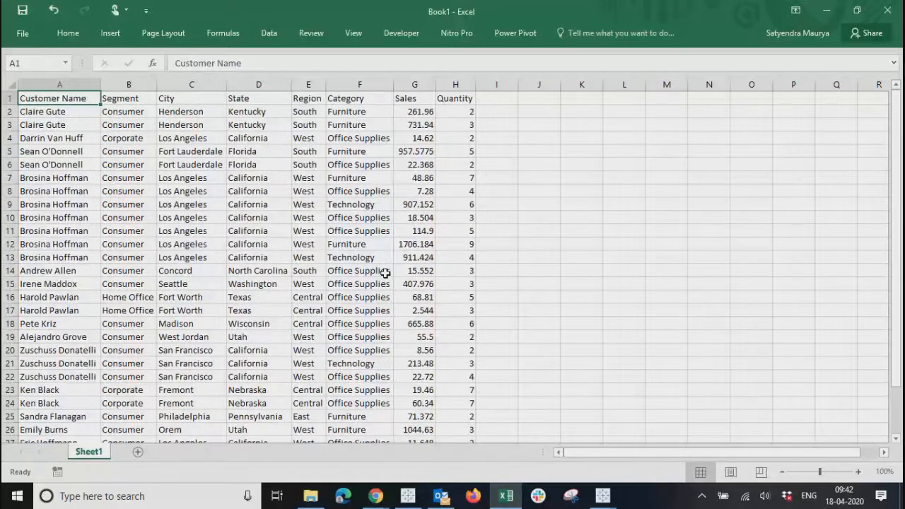
Step: Enter the label "Avg Quantity Sold" in cell L2, beside the data table
{"action": "key", "text": "ctrl+Right"}
{"action": "key", "text": "Right"}
{"action": "key", "text": "Right"}
{"action": "key", "text": "Right"}
{"action": "key", "text": "Right"}
{"action": "key", "text": "Down"}
{"action": "type", "text": "Avg Quantity"}
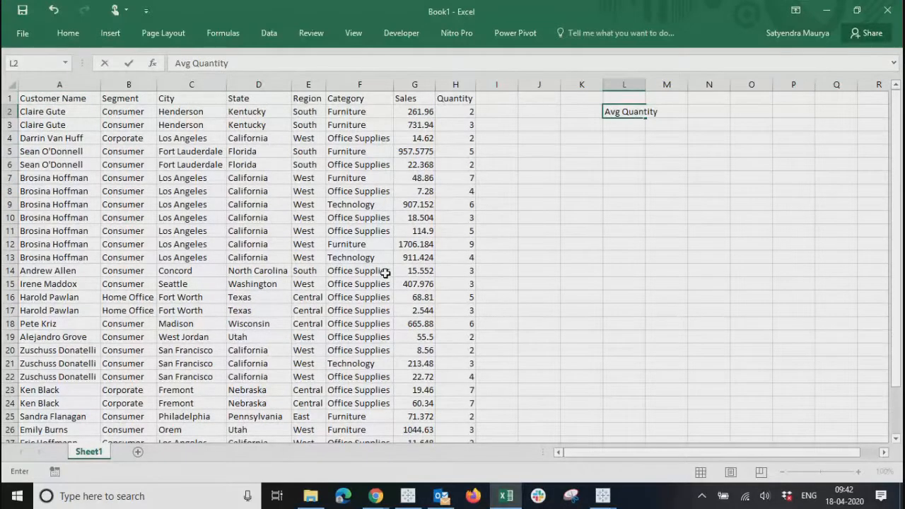
{"action": "type", "text": " Sold"}
{"action": "key", "text": "Return"}
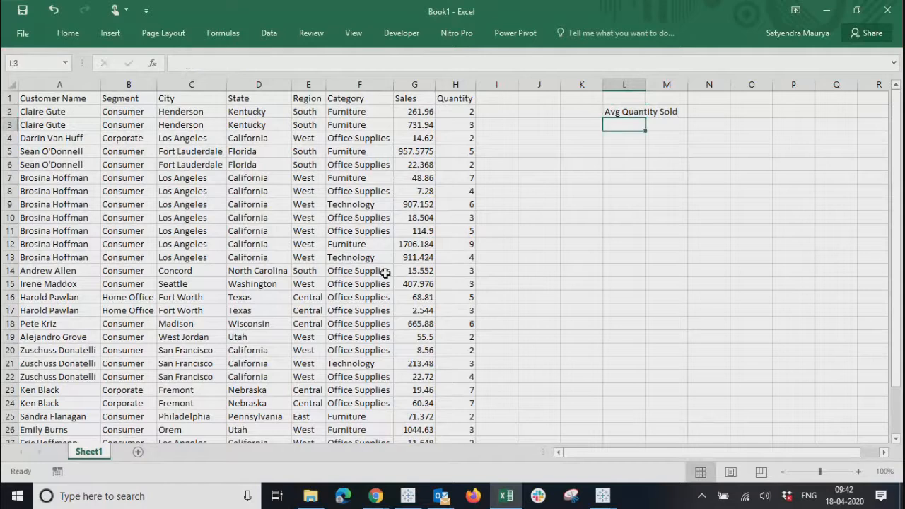
{"action": "key", "text": "Up"}
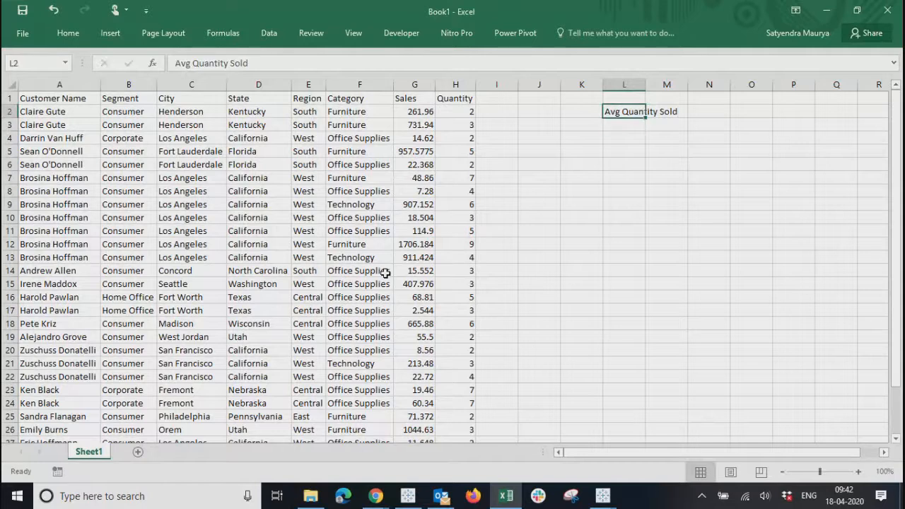
Step: Auto-fit the width of column L to the "Avg Quantity Sold" label
{"action": "key", "text": "alt+h"}
{"action": "key", "text": "o"}
{"action": "key", "text": "i"}
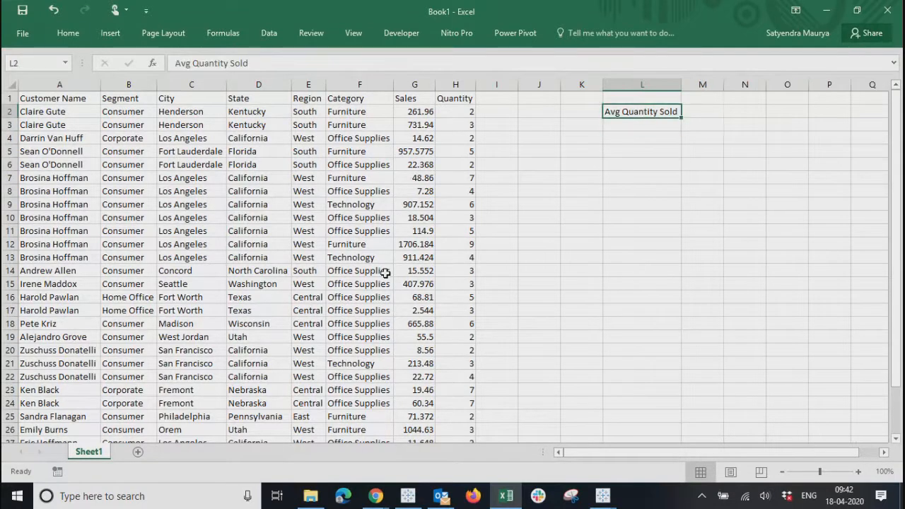
Step: Enter =AVERAGE(H2:H30) in cell M2 to calculate the average of the Quantity column
{"action": "key", "text": "Right"}
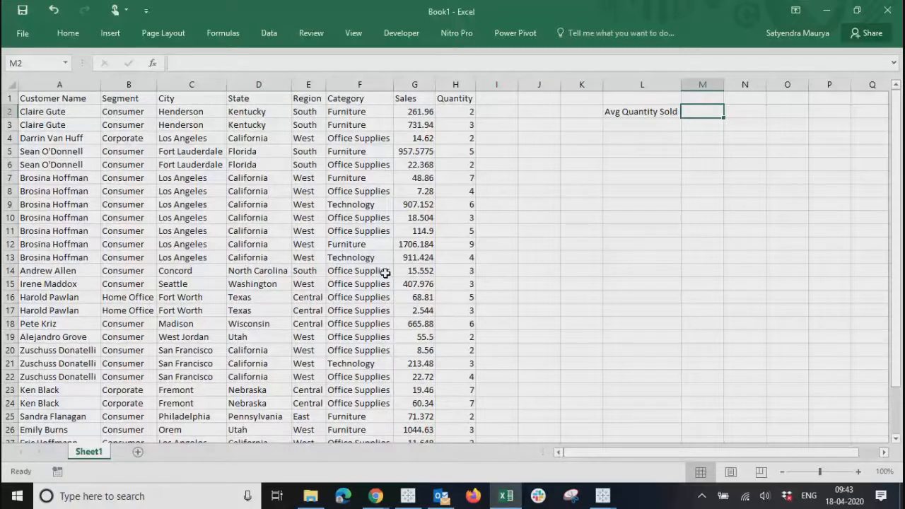
{"action": "type", "text": "=av"}
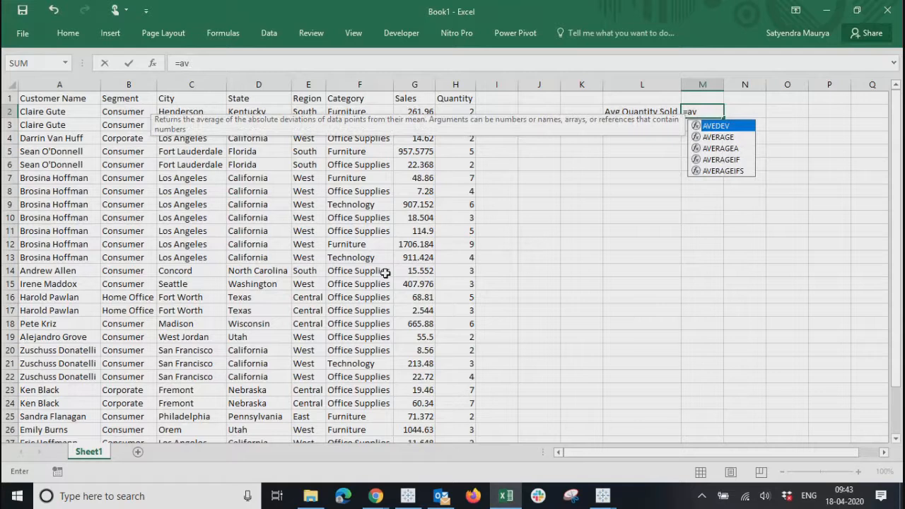
{"action": "key", "text": "Down"}
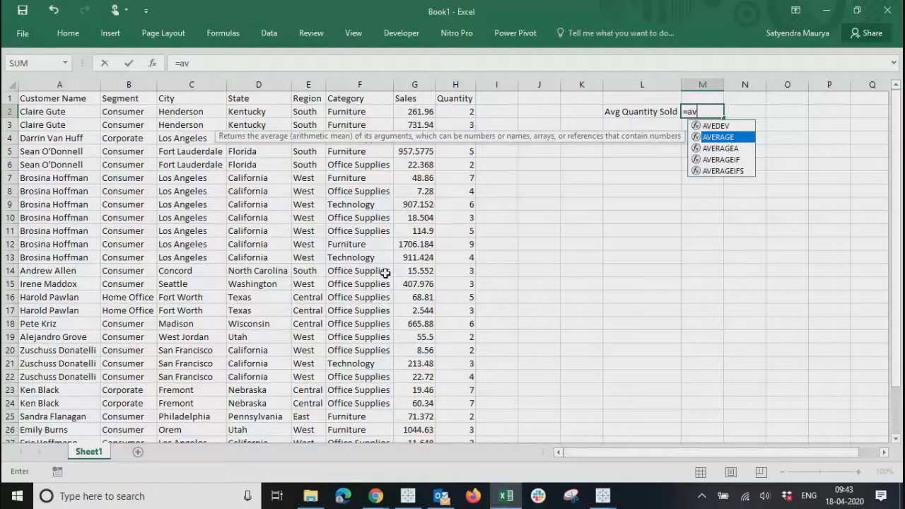
{"action": "key", "text": "Tab"}
{"action": "key", "text": "ctrl+Left"}
{"action": "key", "text": "ctrl+Left"}
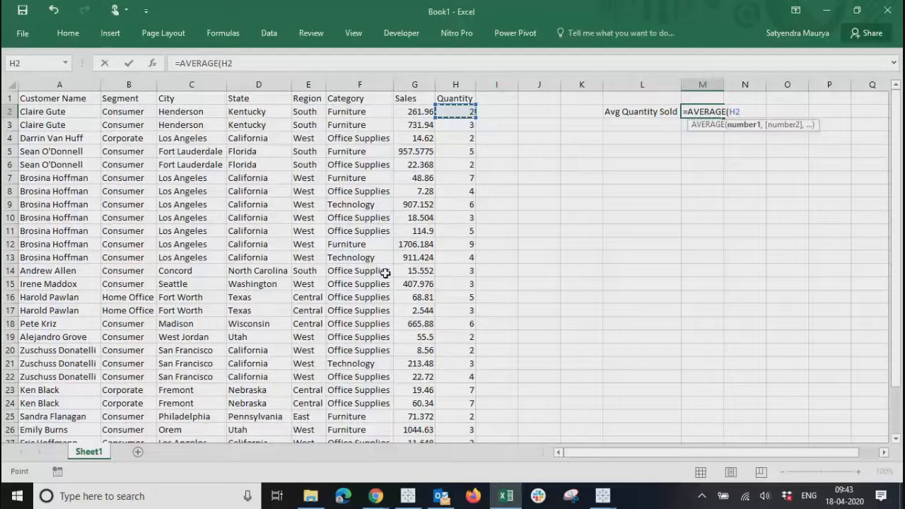
{"action": "key", "text": "ctrl+shift+Down"}
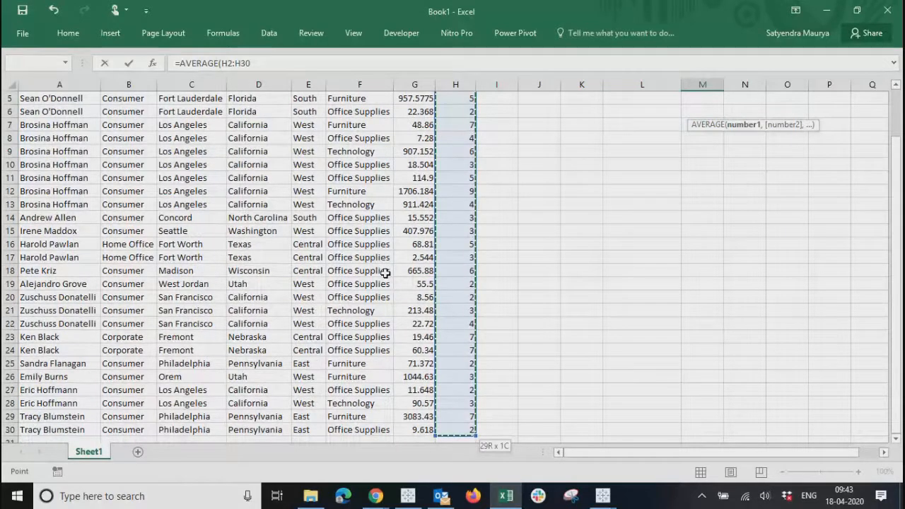
{"action": "type", "text": ")"}
{"action": "key", "text": "Return"}
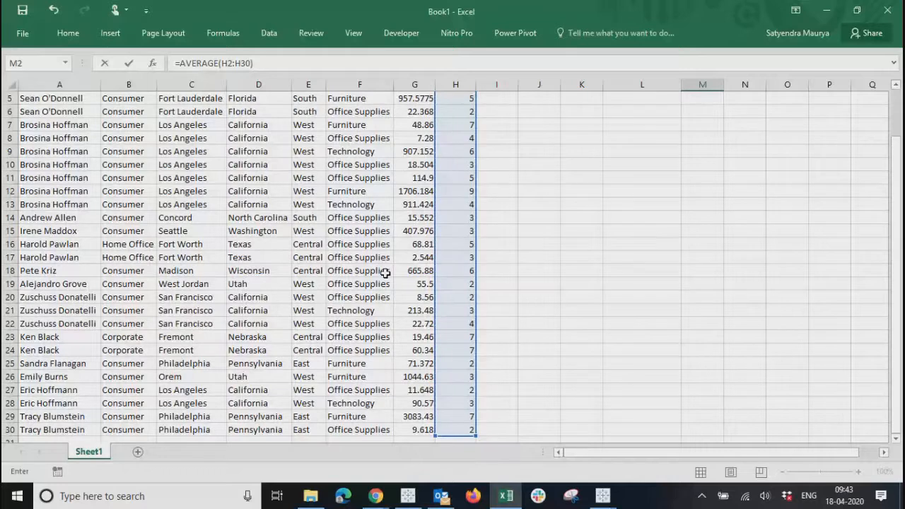
{"action": "key", "text": "ctrl+Return"}
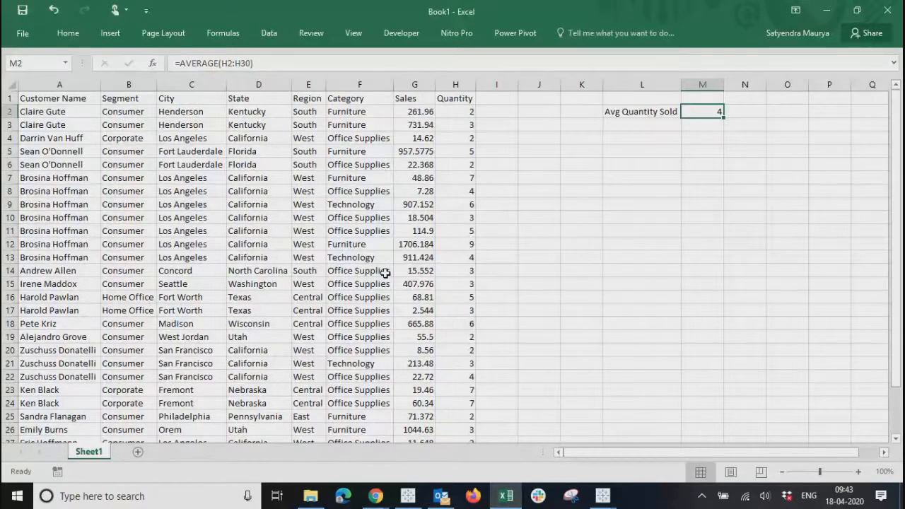
Step: Review the average in M2 against the Quantity column it is based on
{"action": "key", "text": "Up"}
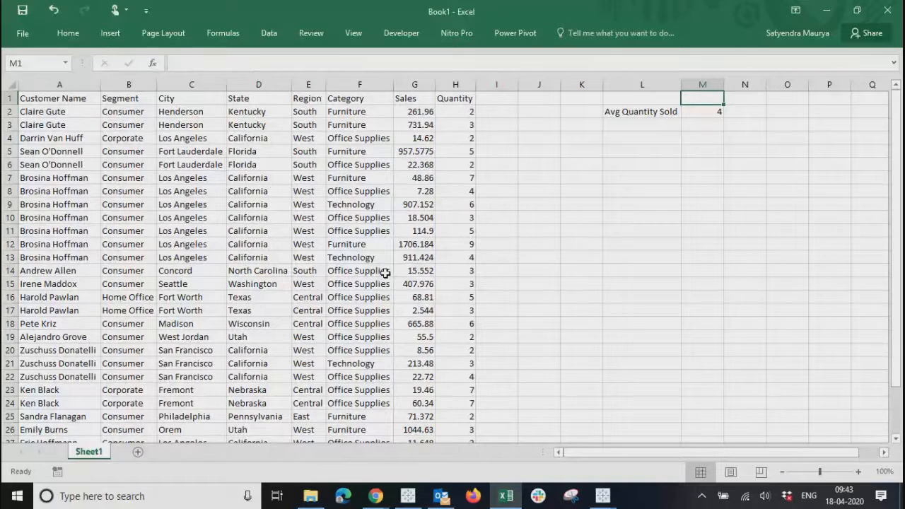
{"action": "key", "text": "Down"}
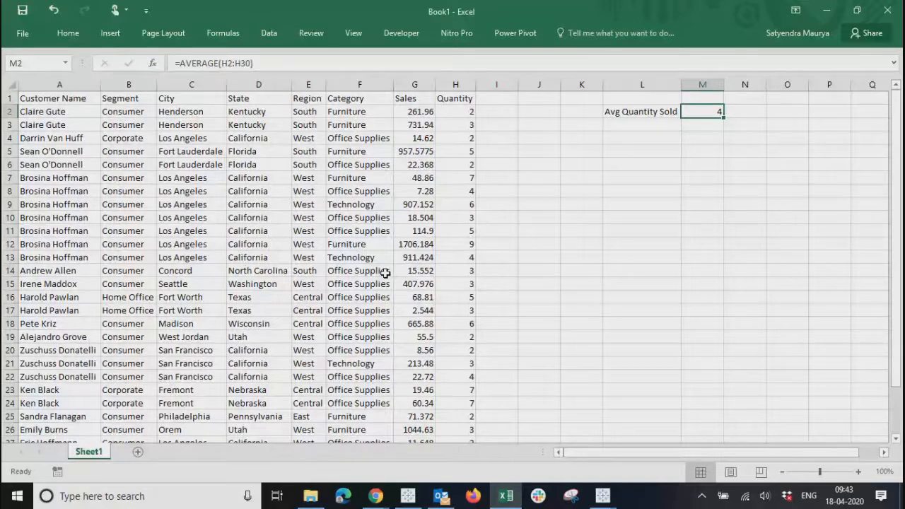
{"action": "key", "text": "Up"}
{"action": "key", "text": "Left"}
{"action": "key", "text": "Left"}
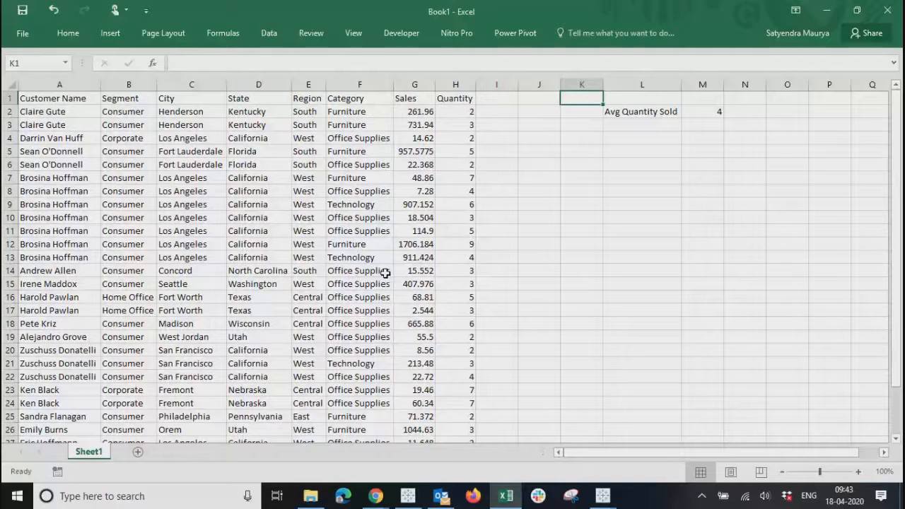
{"action": "key", "text": "Left"}
{"action": "key", "text": "Left"}
{"action": "key", "text": "Left"}
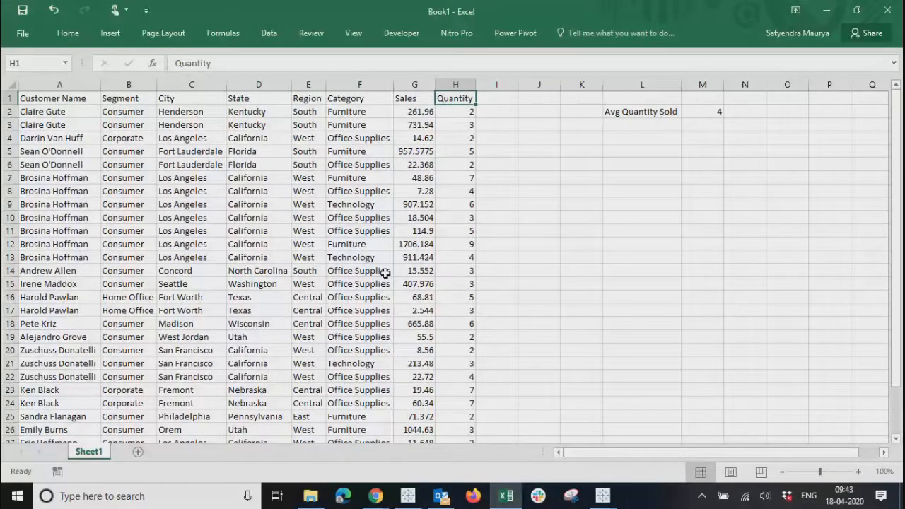
{"action": "key", "text": "Down"}
{"action": "key", "text": "ctrl+Right"}
{"action": "key", "text": "Down"}
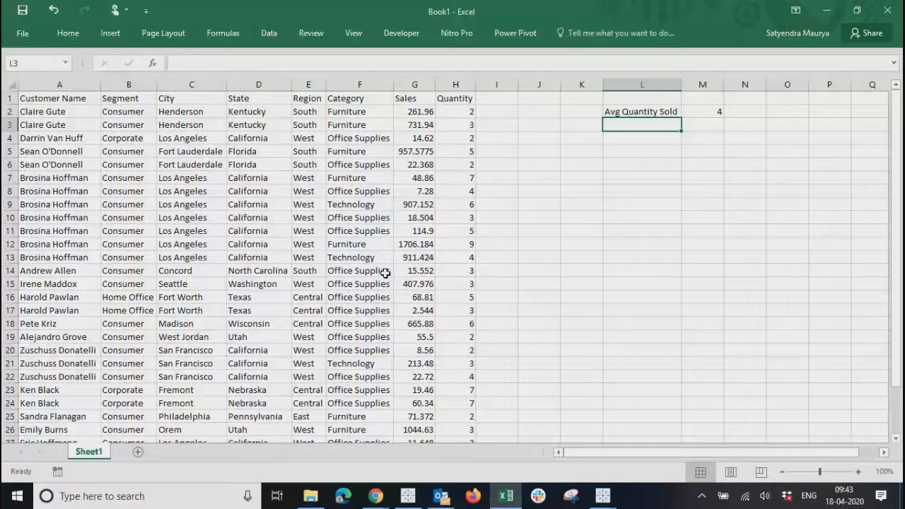
Step: Calculate the average manually in cell N2 with the formula =SUM(H2:H30)/COUNT(H2:H30)
{"action": "key", "text": "Right"}
{"action": "key", "text": "Right"}
{"action": "left_click", "coordinate": [740, 111]}
{"action": "type", "text": "=sum("}
{"action": "key", "text": "Left"}
{"action": "key", "text": "Left"}
{"action": "key", "text": "Left"}
{"action": "key", "text": "Left"}
{"action": "key", "text": "Left"}
{"action": "key", "text": "Left"}
{"action": "key", "text": "ctrl+shift+Down"}
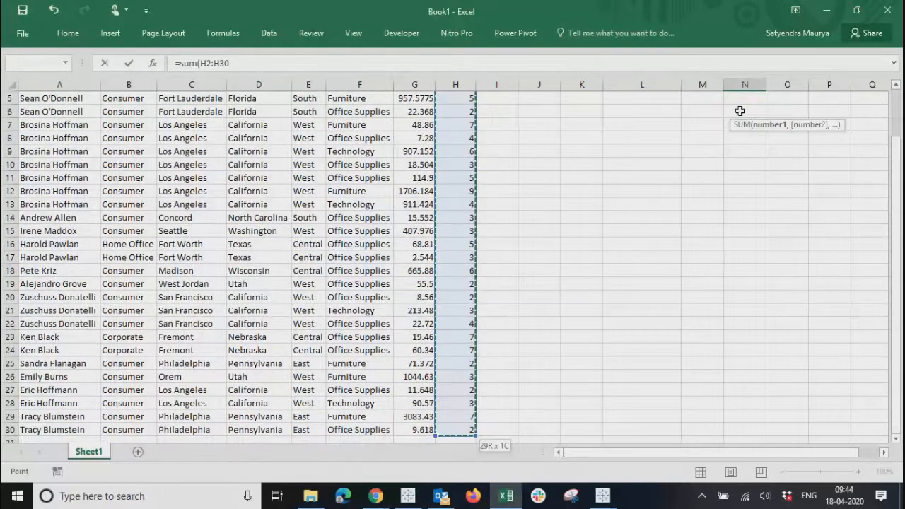
{"action": "type", "text": ")/count"}
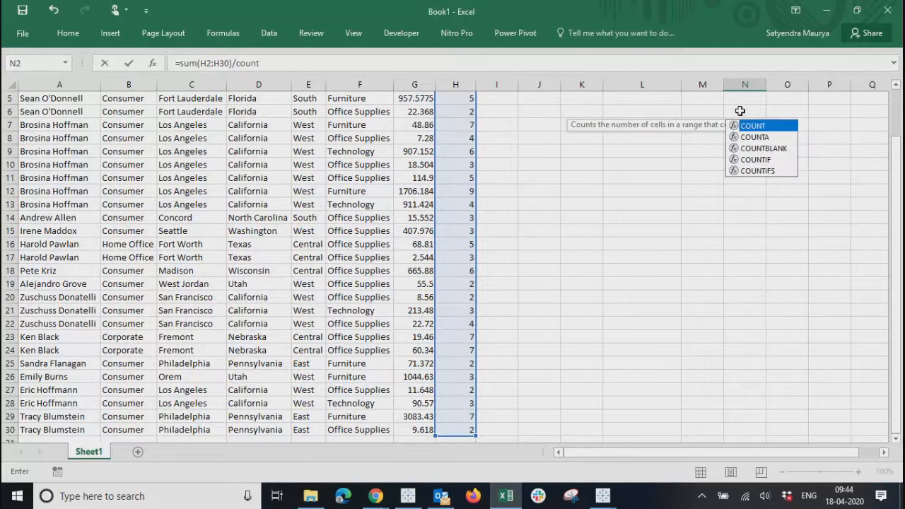
{"action": "key", "text": "Tab"}
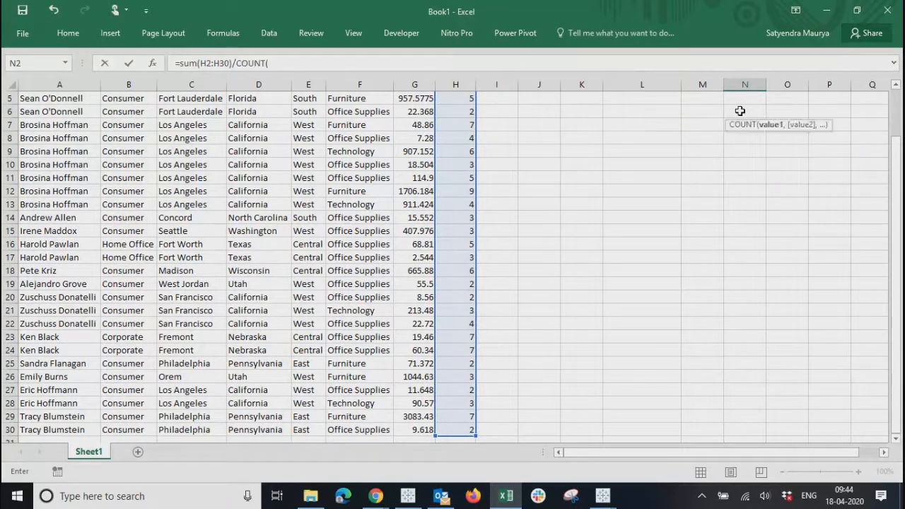
{"action": "type", "text": "H2:H30)"}
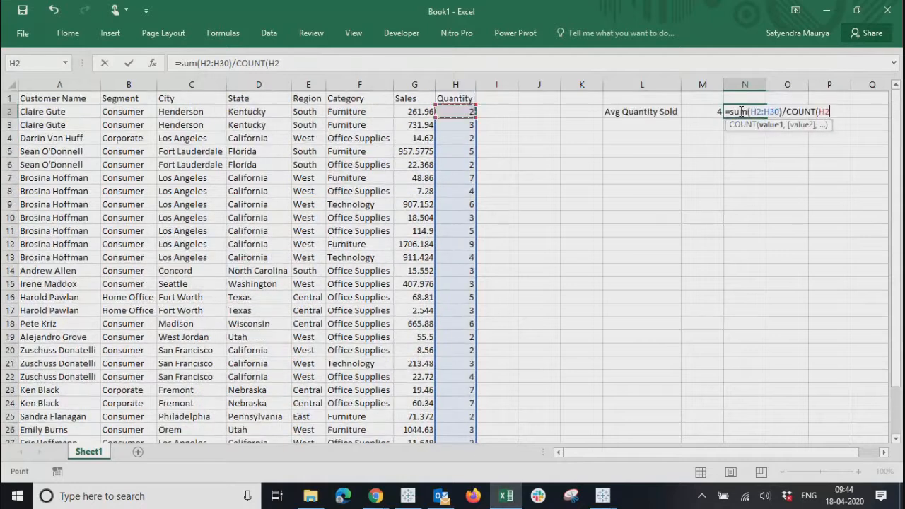
{"action": "scroll", "coordinate": [740, 111], "scroll_direction": "down", "scroll_amount": 1}
{"action": "key", "text": "Return"}
{"action": "scroll", "coordinate": [740, 111], "scroll_direction": "up", "scroll_amount": 1}
{"action": "left_click", "coordinate": [740, 111]}
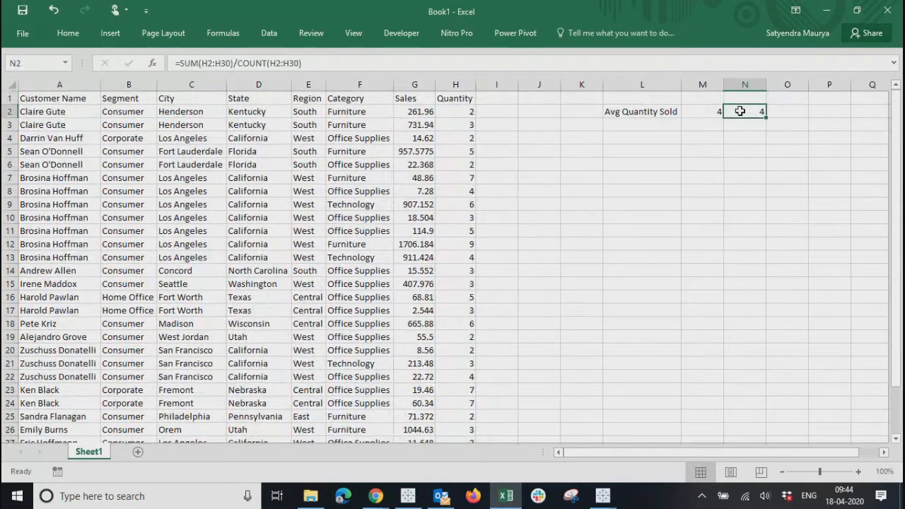
Step: Compare the AVERAGE formula in M2 with the SUM/COUNT formula in N2
{"action": "key", "text": "Left"}
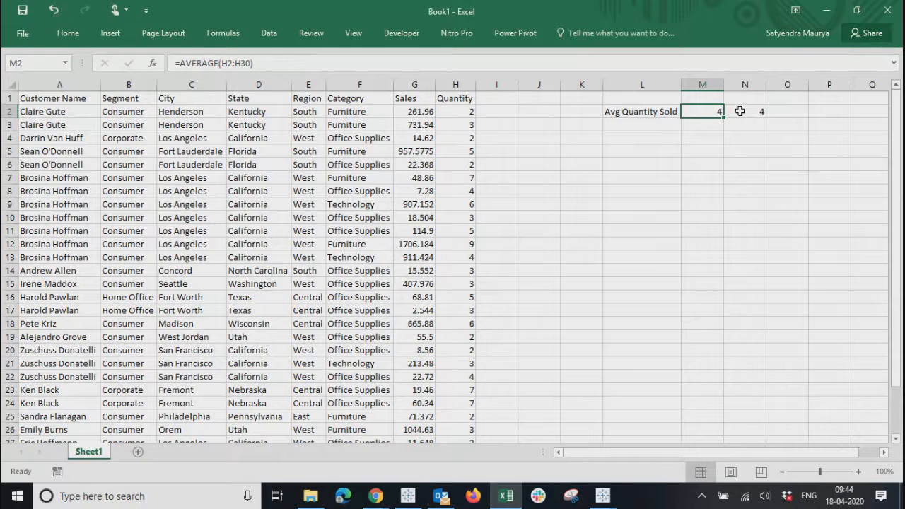
{"action": "key", "text": "Right"}
{"action": "key", "text": "Left"}
{"action": "key", "text": "Right"}
{"action": "key", "text": "Left"}
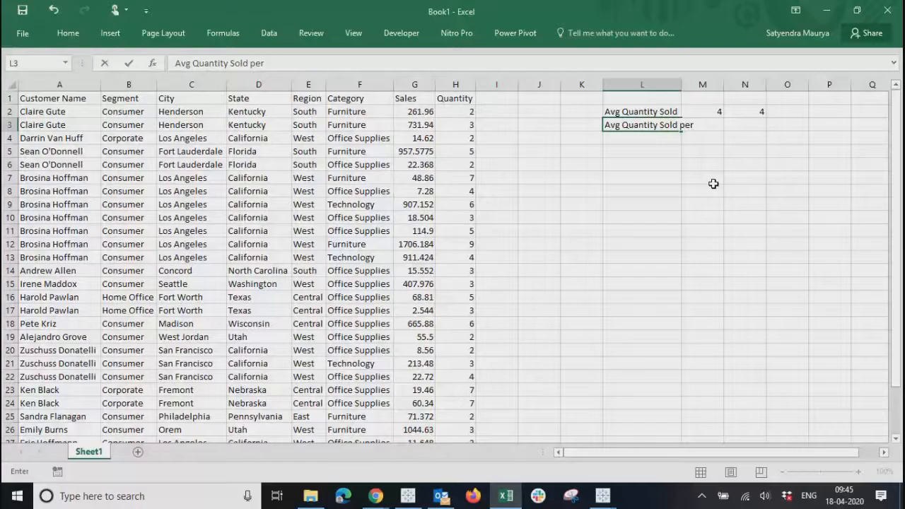
Step: Enter the label "Avg Quantity Sold per State" in cell L3 and auto-fit the width of column L
{"action": "type", "text": "State"}
{"action": "key", "text": "ctrl+Return"}
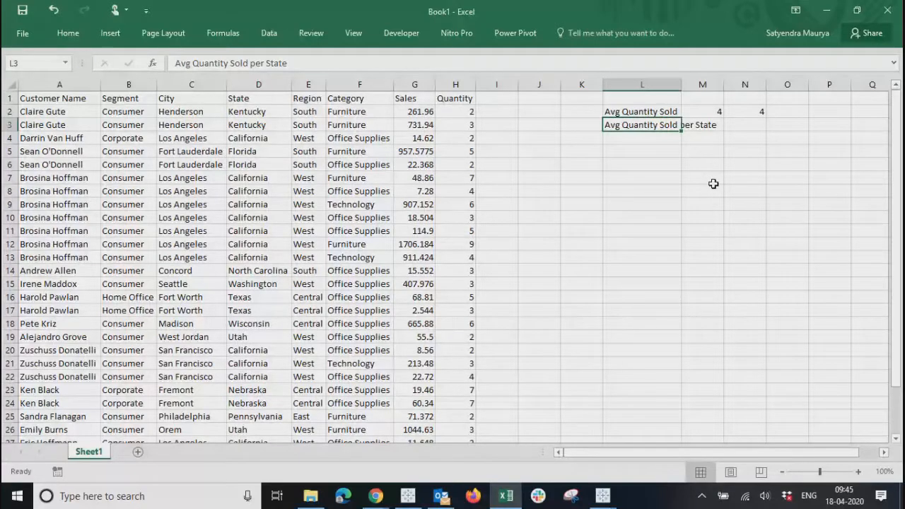
{"action": "key", "text": "alt+h"}
{"action": "key", "text": "o"}
{"action": "key", "text": "i"}
{"action": "key", "text": "Right"}
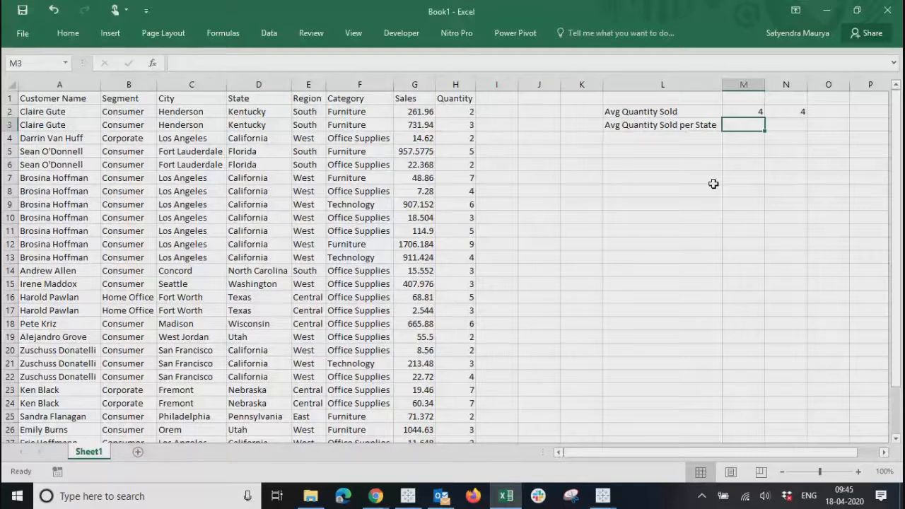
Step: Create a PivotTable on a new worksheet from the entire data table, A1:H30
{"action": "key", "text": "ctrl+Home"}
{"action": "key", "text": "ctrl+shift+Right"}
{"action": "key", "text": "ctrl+shift+Down"}
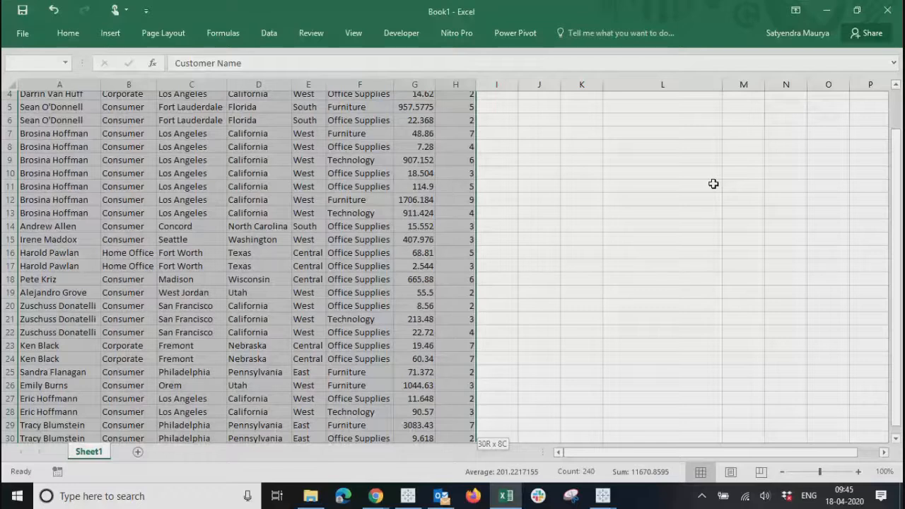
{"action": "key", "text": "ctrl+t"}
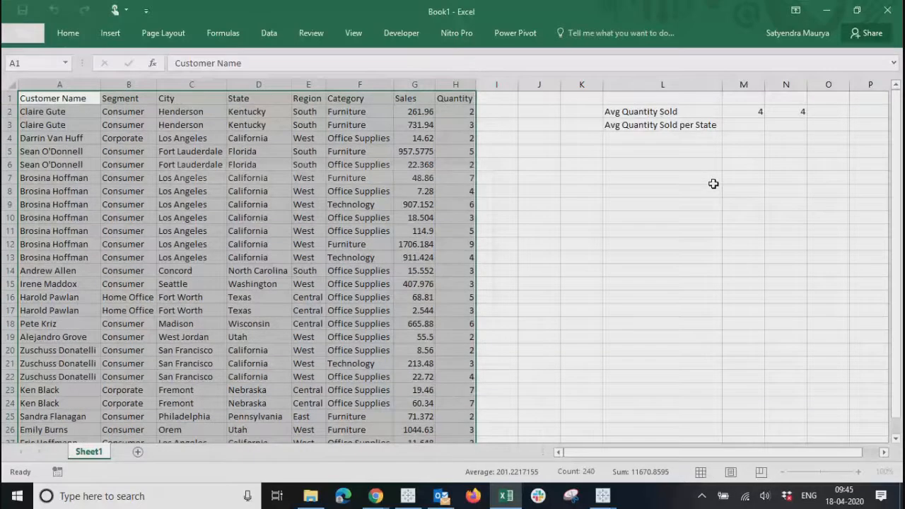
{"action": "key", "text": "Return"}
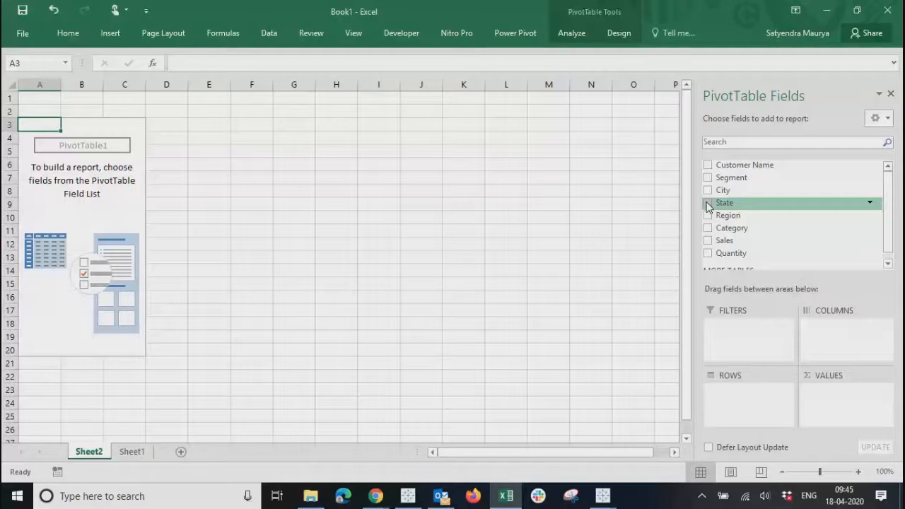
Step: Add State as the PivotTable's rows and Quantity as its values, summarized by Average
{"action": "left_click", "coordinate": [708, 204]}
{"action": "left_click", "coordinate": [708, 253]}
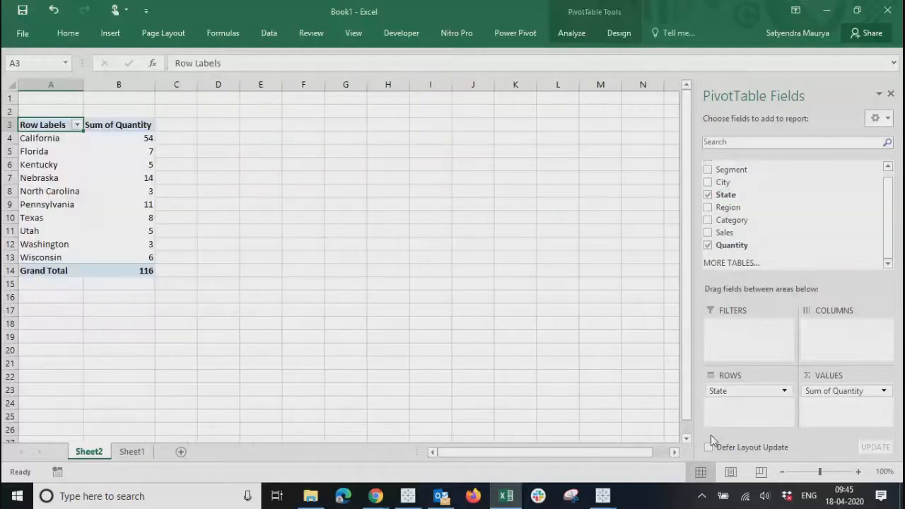
{"action": "left_click", "coordinate": [828, 391]}
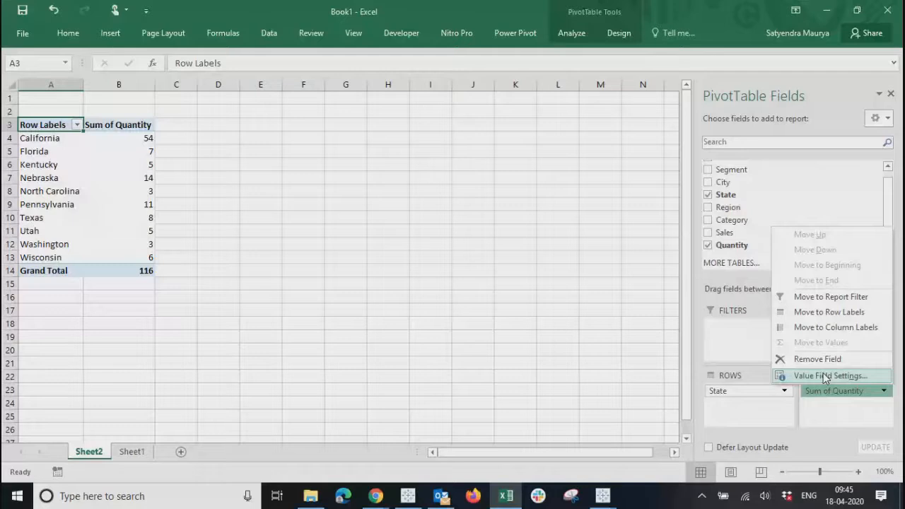
{"action": "left_click", "coordinate": [824, 376]}
{"action": "left_click", "coordinate": [247, 272]}
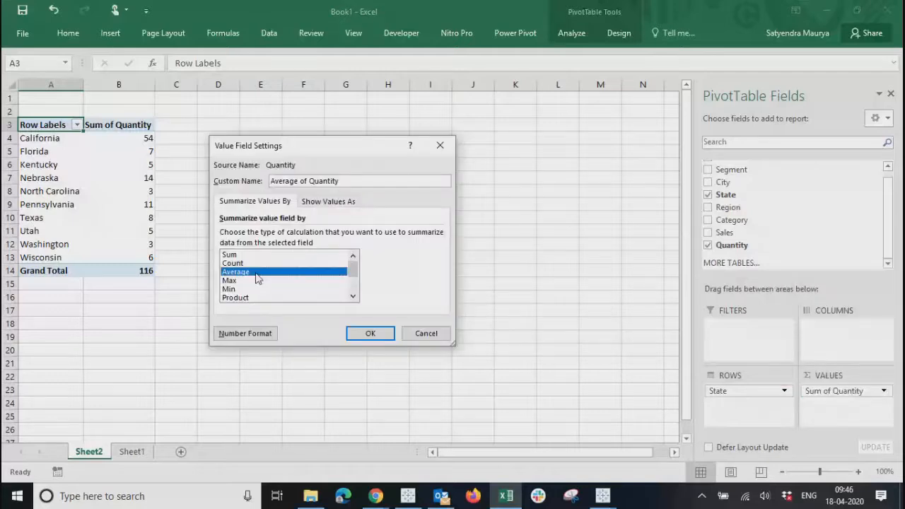
{"action": "key", "text": "Return"}
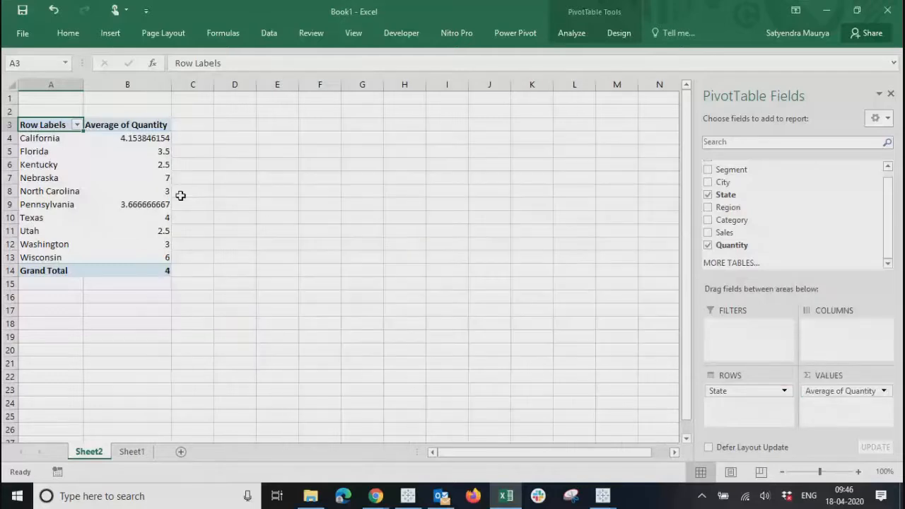
Step: Examine each state's average quantity and the grand total in the PivotTable
{"action": "left_click_drag", "start_coordinate": [141, 138], "coordinate": [131, 258]}
{"action": "left_click", "coordinate": [115, 140]}
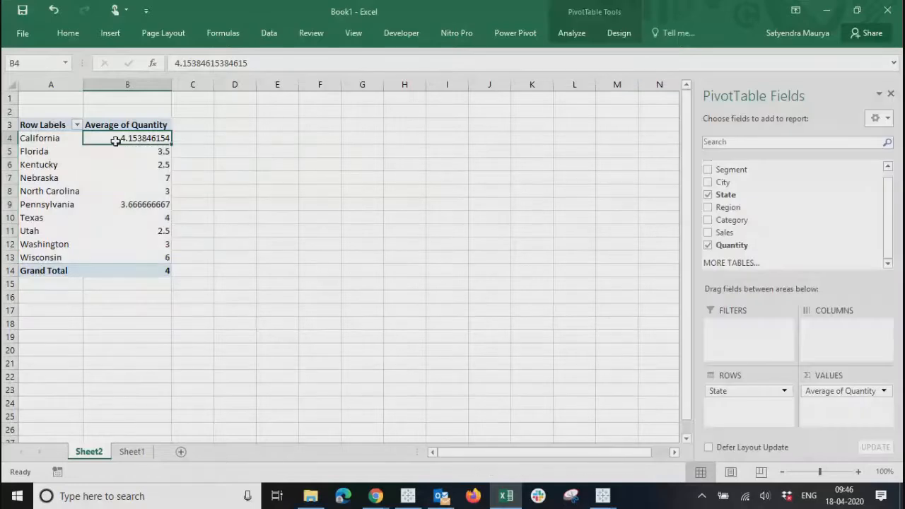
{"action": "left_click", "coordinate": [127, 271]}
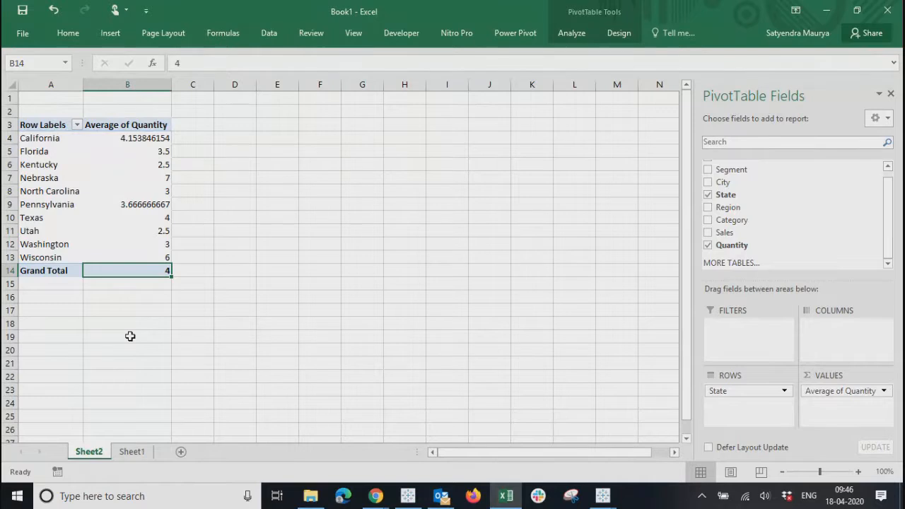
{"action": "key", "text": "Up"}
{"action": "key", "text": "Up"}
{"action": "key", "text": "Up"}
{"action": "key", "text": "Up"}
{"action": "key", "text": "Up"}
{"action": "key", "text": "Up"}
{"action": "key", "text": "Up"}
{"action": "key", "text": "Up"}
{"action": "key", "text": "Up"}
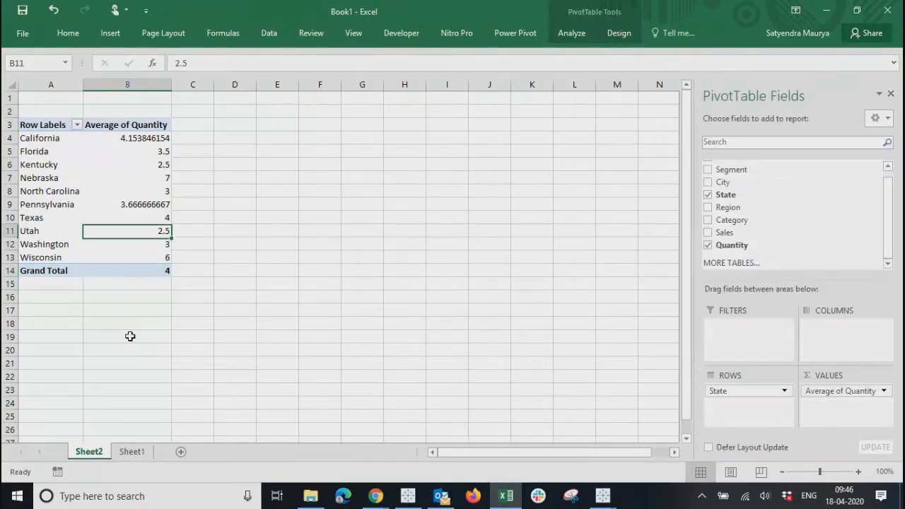
{"action": "key", "text": "Up"}
{"action": "key", "text": "Up"}
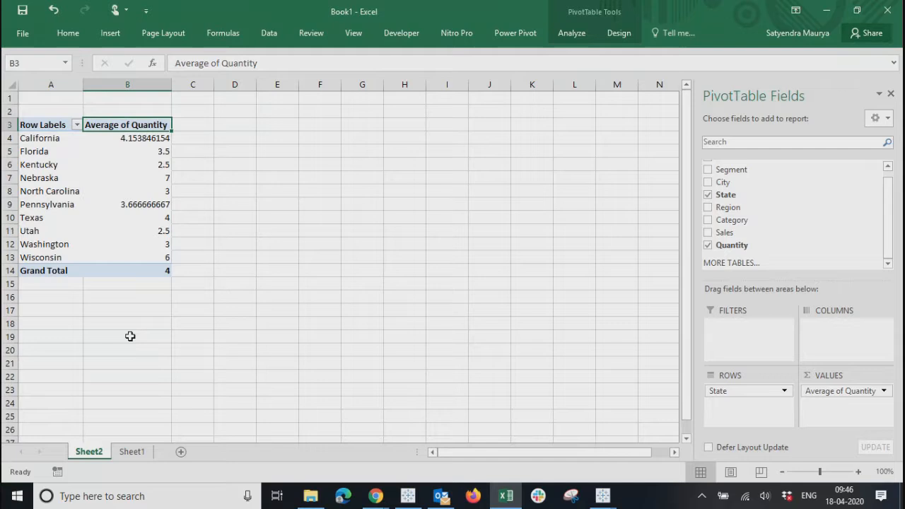
Step: Enter the label "Avg Quality sold per Category" in cell L4 of Sheet1
{"action": "left_click", "coordinate": [134, 454]}
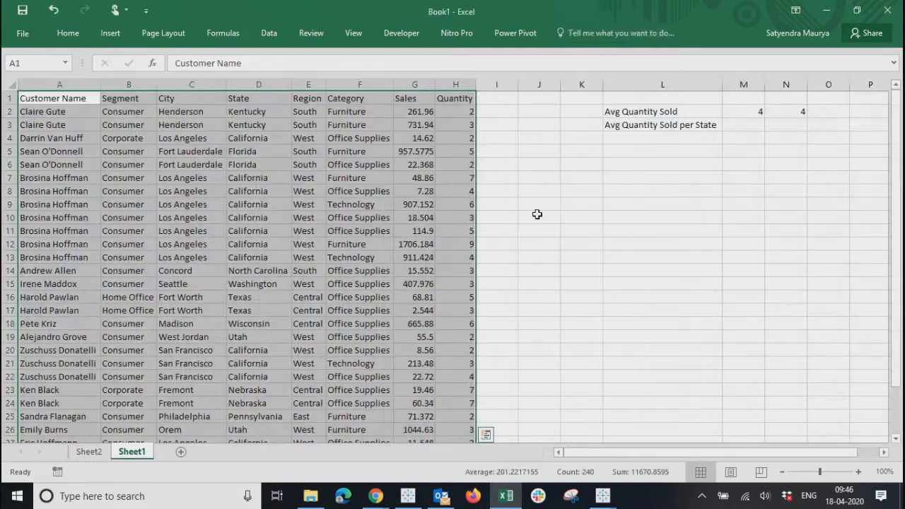
{"action": "left_click", "coordinate": [636, 139]}
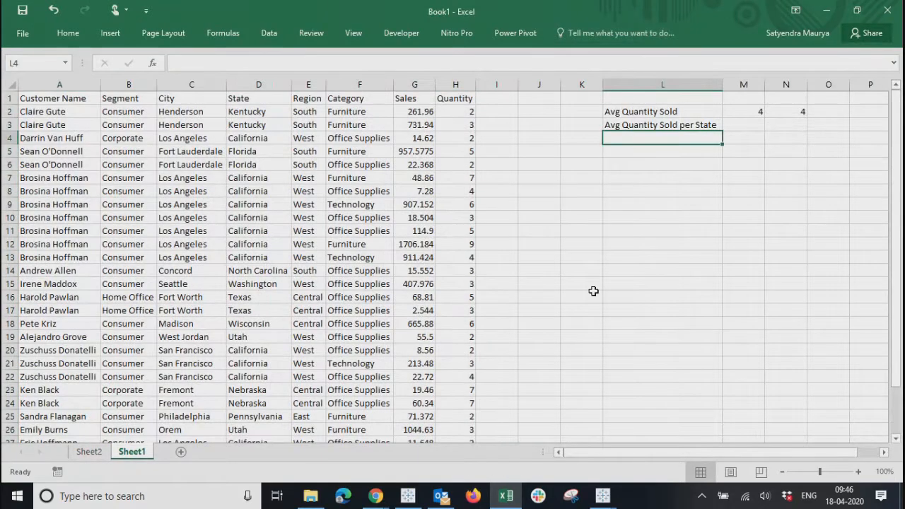
{"action": "type", "text": "Avg Qu"}
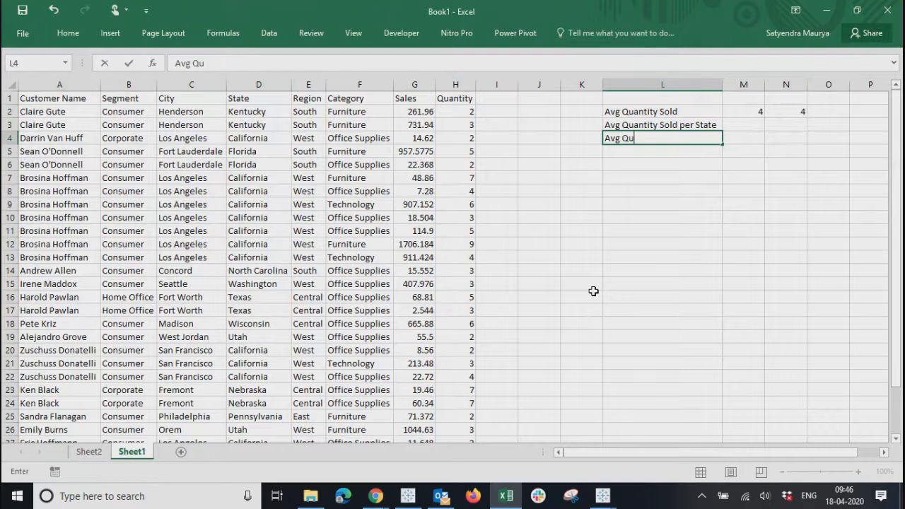
{"action": "type", "text": "ality sold per "}
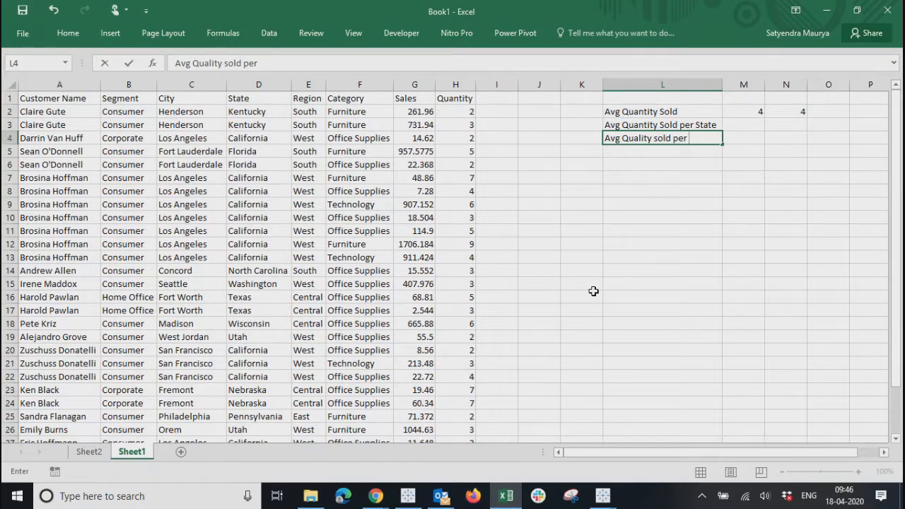
{"action": "type", "text": "Category"}
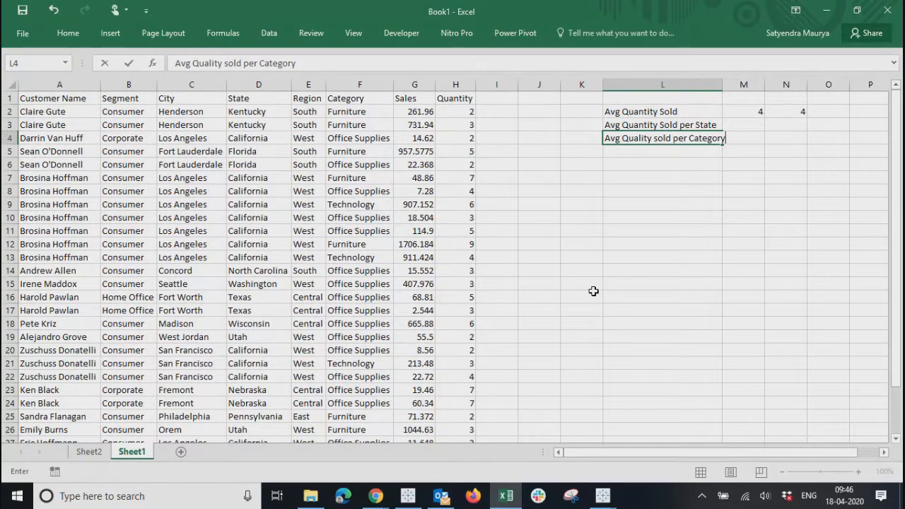
{"action": "key", "text": "Return"}
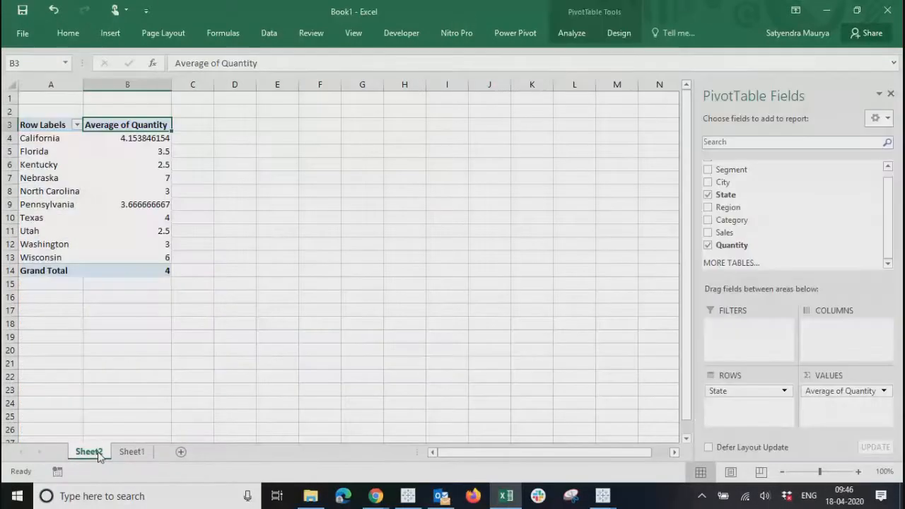
Step: Replace State with Category as the row field of the PivotTable on Sheet2
{"action": "left_click", "coordinate": [213, 149]}
{"action": "left_click", "coordinate": [128, 178]}
{"action": "left_click", "coordinate": [708, 194]}
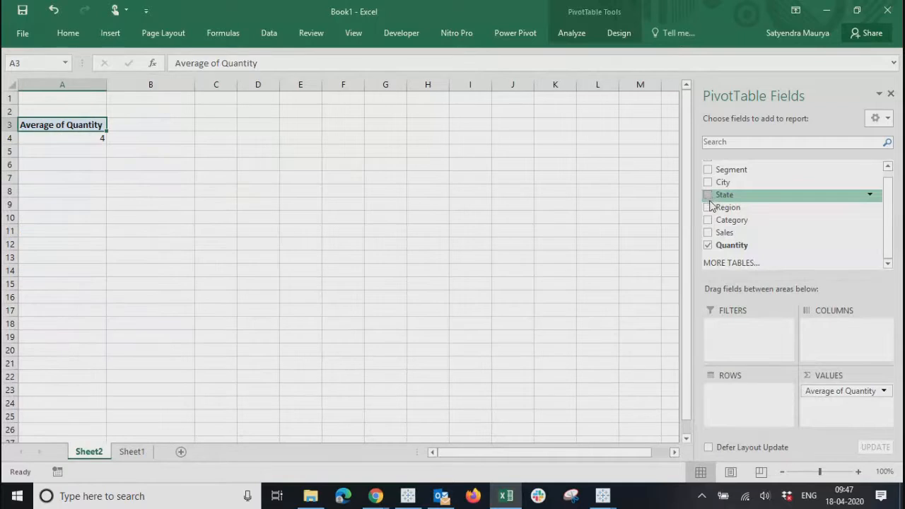
{"action": "left_click", "coordinate": [708, 220]}
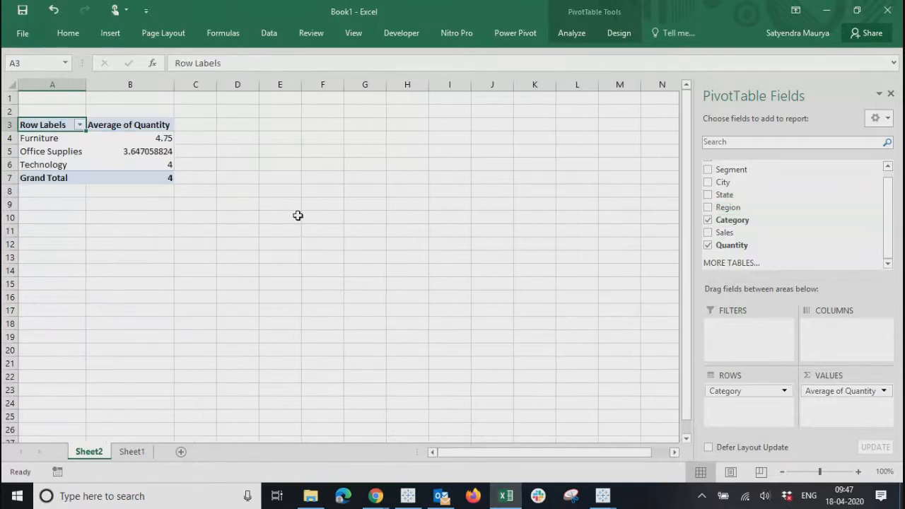
Step: Examine the average quantity for each category and the grand total in the PivotTable
{"action": "left_click", "coordinate": [138, 138]}
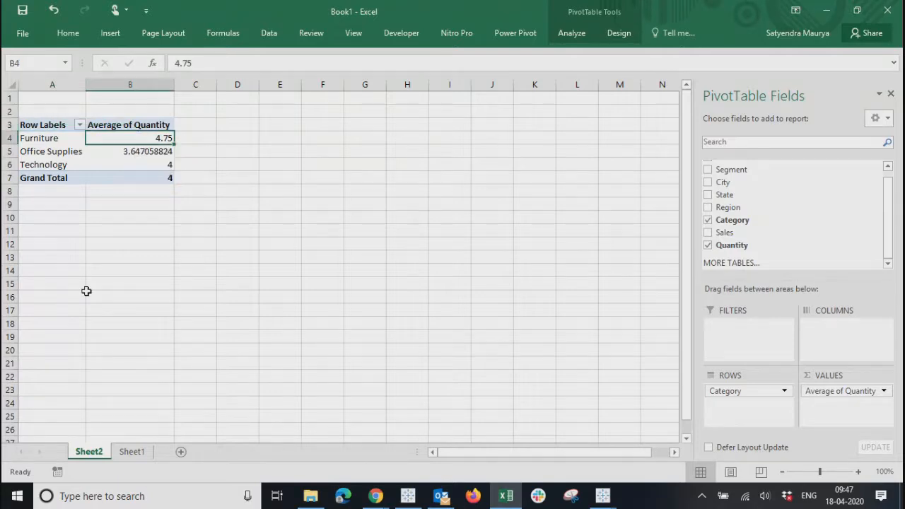
{"action": "key", "text": "Down"}
{"action": "key", "text": "Down"}
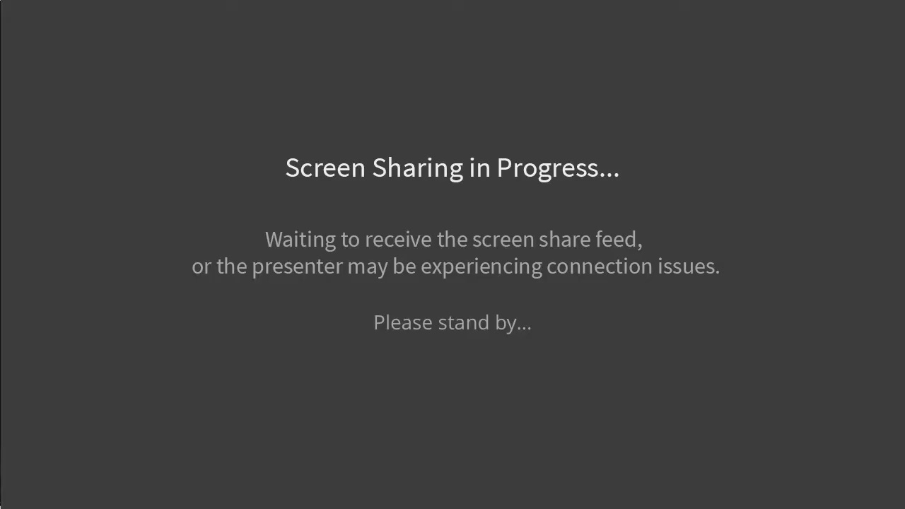
{"action": "key", "text": "Down"}
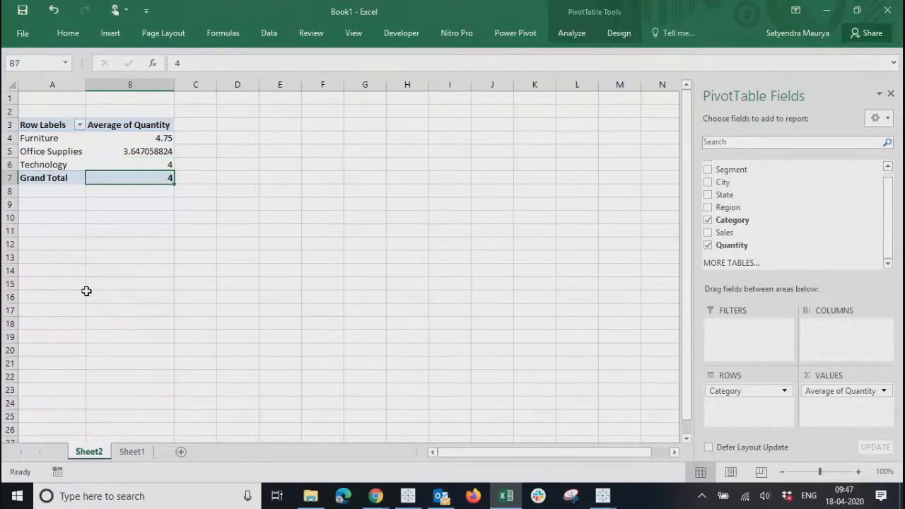
{"action": "key", "text": "Up"}
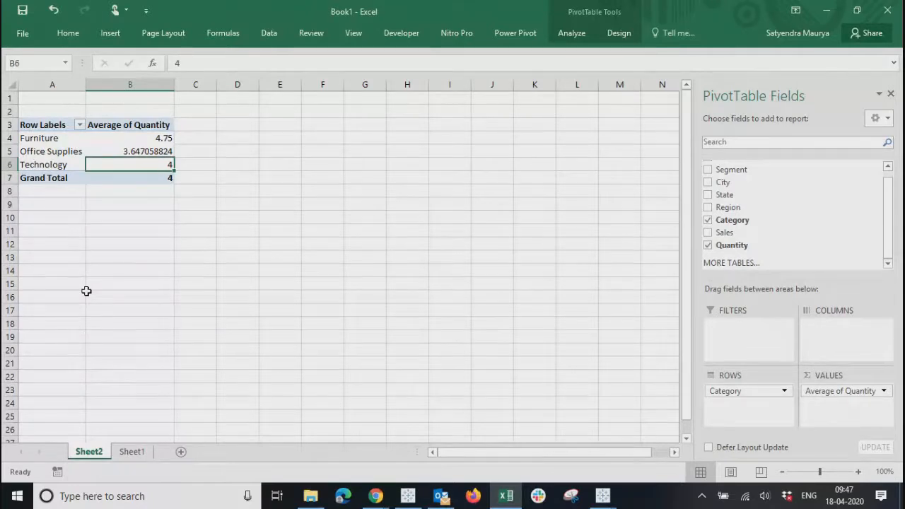
{"action": "key", "text": "Down"}
{"action": "key", "text": "Up"}
{"action": "key", "text": "Up"}
{"action": "key", "text": "Up"}
{"action": "key", "text": "Up"}
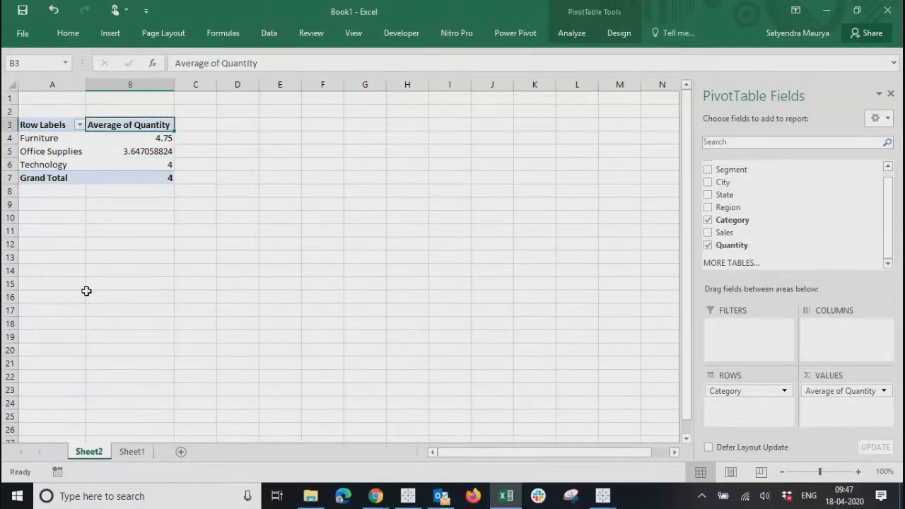
{"action": "left_click", "coordinate": [295, 193]}
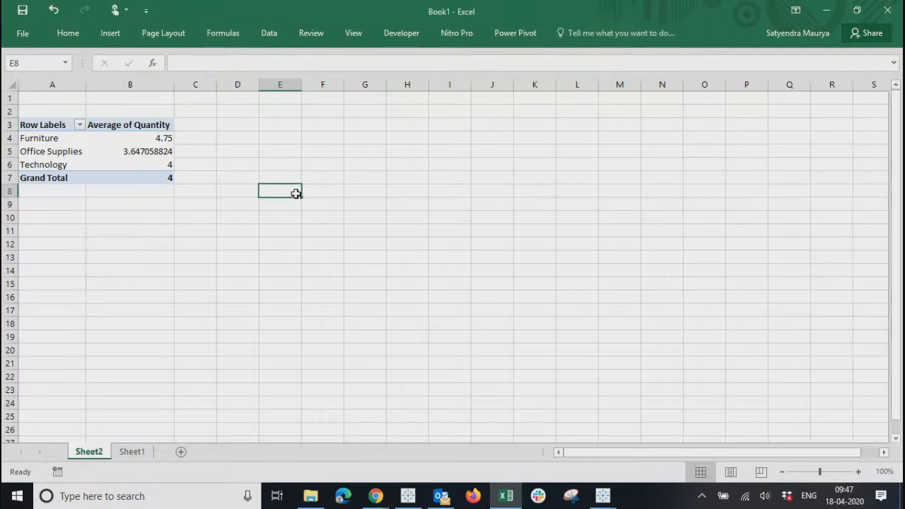
{"action": "left_click", "coordinate": [153, 221]}
{"action": "key", "text": "Up"}
{"action": "key", "text": "Up"}
{"action": "key", "text": "Up"}
{"action": "key", "text": "Up"}
{"action": "key", "text": "Up"}
{"action": "key", "text": "Up"}
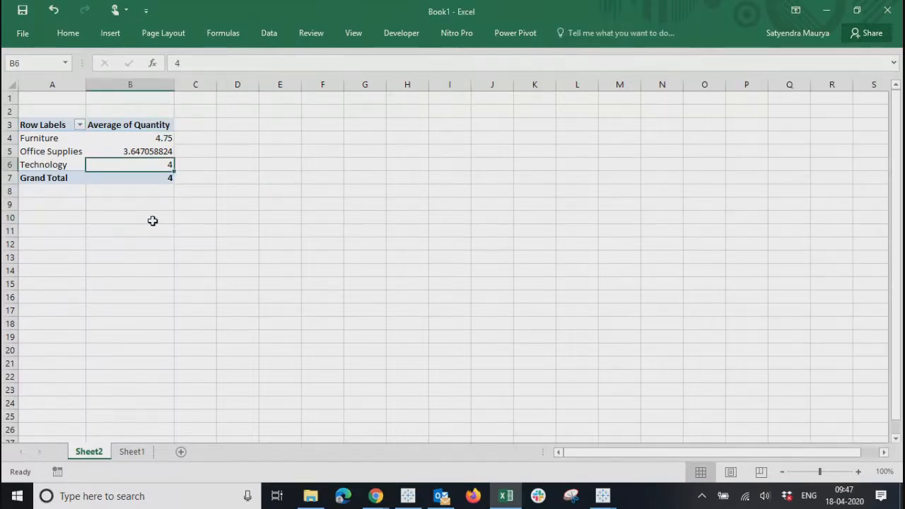
{"action": "key", "text": "Left"}
{"action": "key", "text": "Down"}
{"action": "key", "text": "Down"}
{"action": "key", "text": "Up"}
{"action": "key", "text": "Down"}
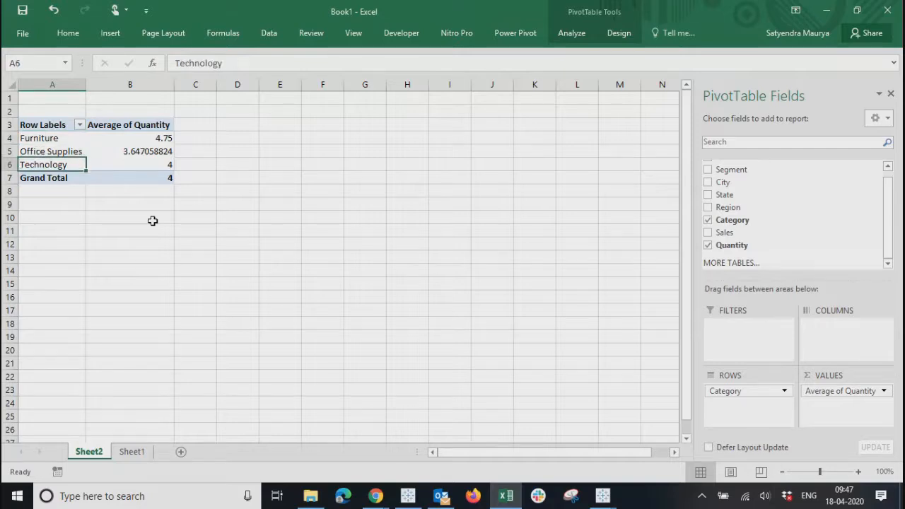
{"action": "key", "text": "Down"}
{"action": "key", "text": "Up"}
{"action": "key", "text": "Up"}
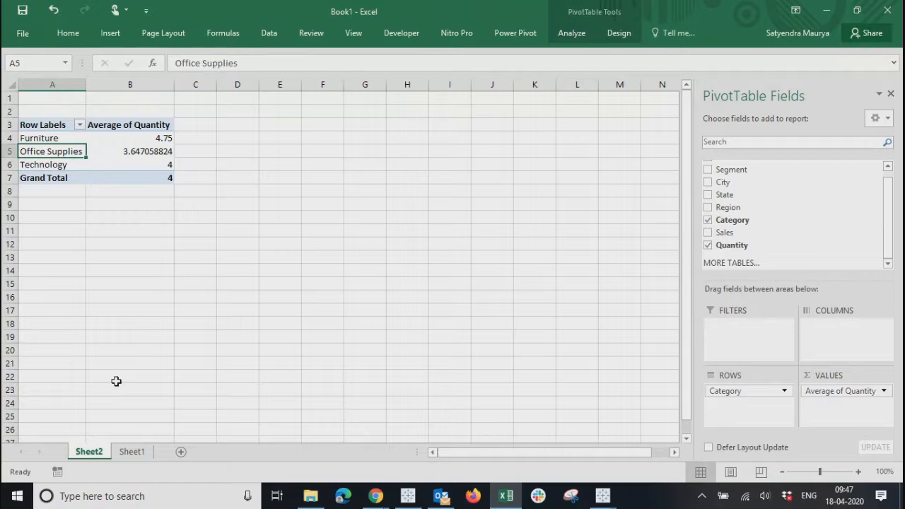
Step: Review the State and Category columns of the source data on Sheet1
{"action": "left_click", "coordinate": [131, 451]}
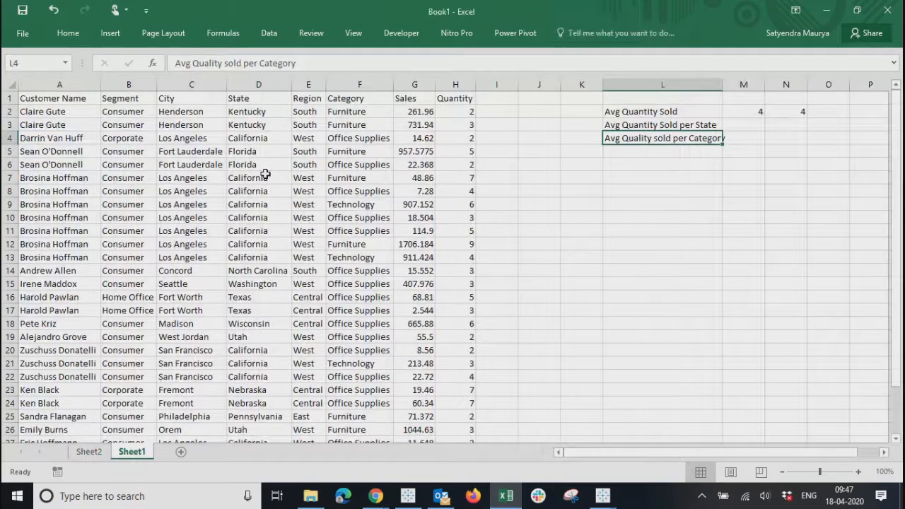
{"action": "left_click", "coordinate": [193, 139]}
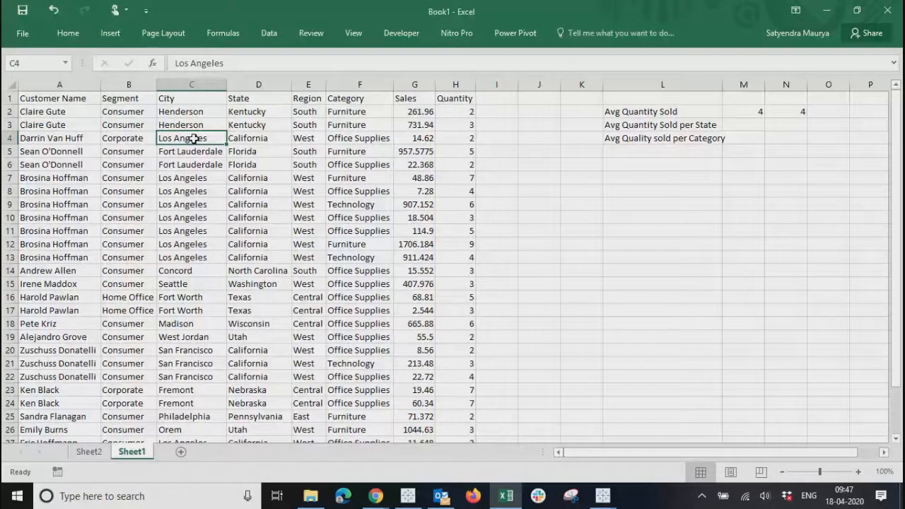
{"action": "key", "text": "Down"}
{"action": "key", "text": "Left"}
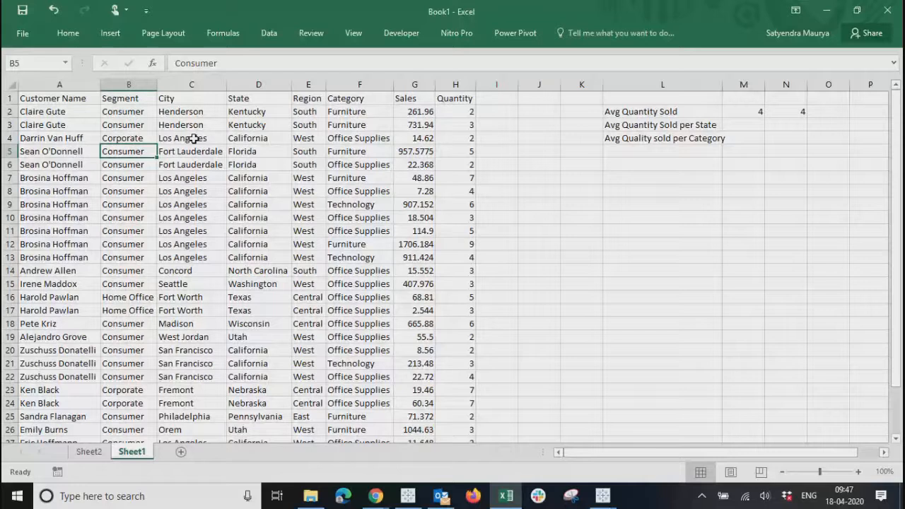
{"action": "left_click", "coordinate": [254, 113]}
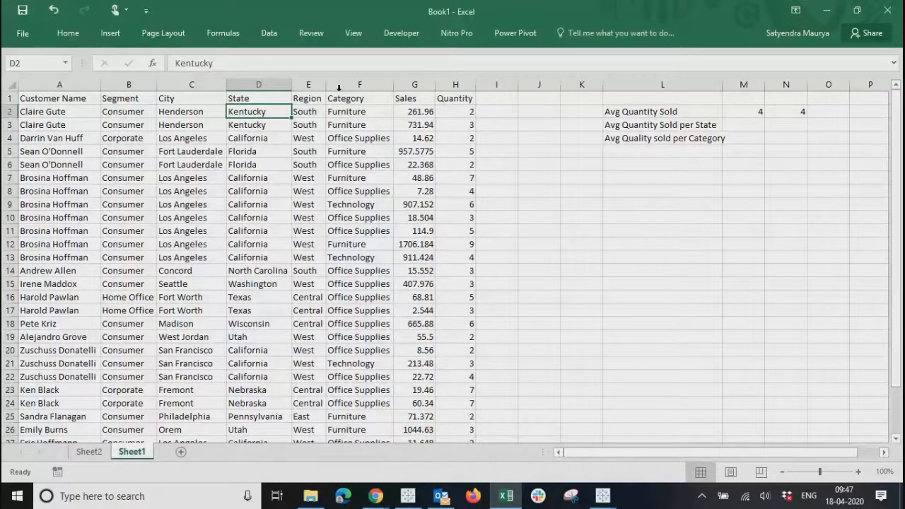
{"action": "left_click", "coordinate": [272, 83]}
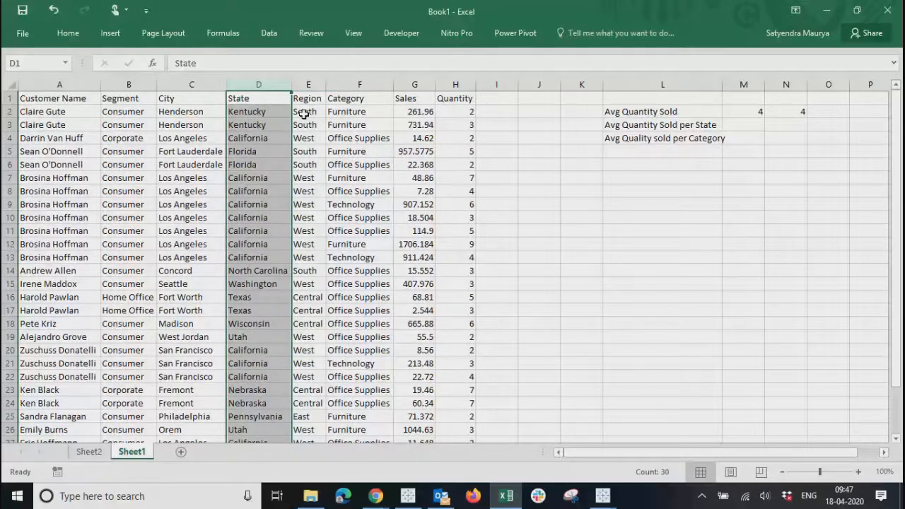
{"action": "left_click", "coordinate": [360, 84]}
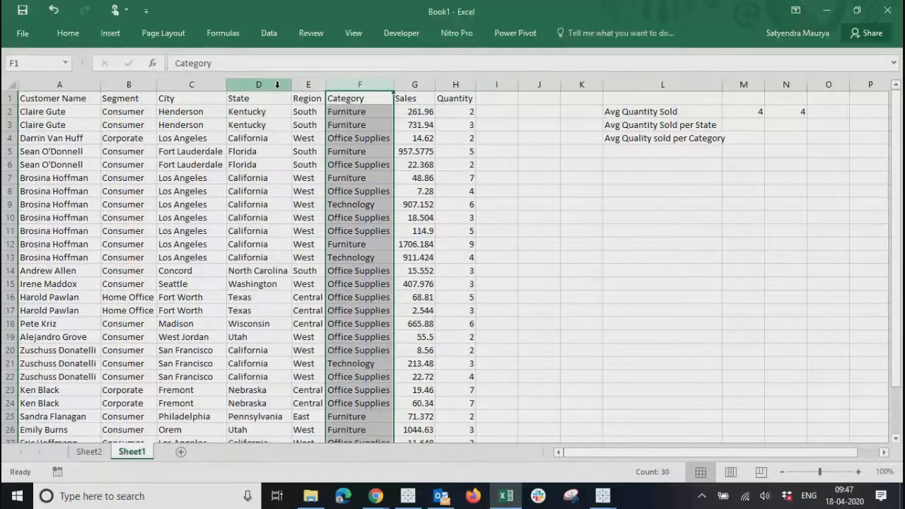
{"action": "left_click", "coordinate": [277, 84]}
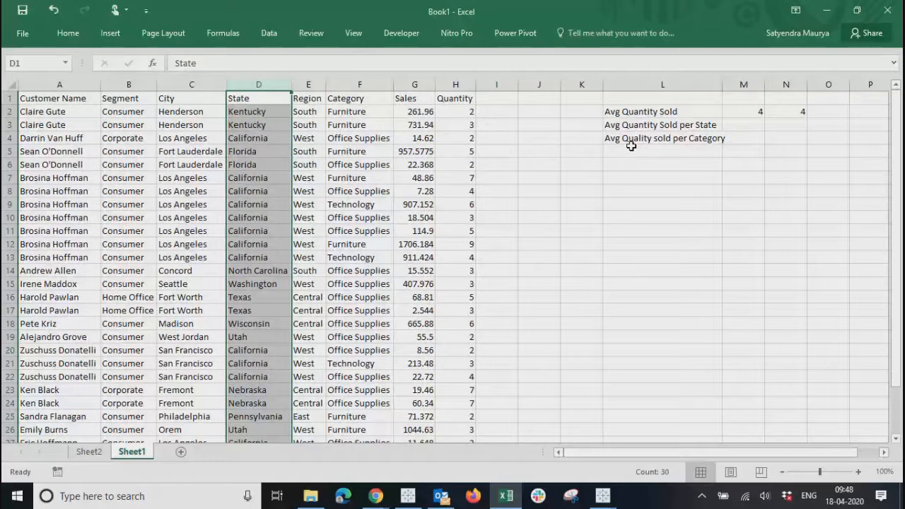
Step: Extend the label in cell L4 to "Avg Quality sold per Category per state"
{"action": "left_click", "coordinate": [630, 142]}
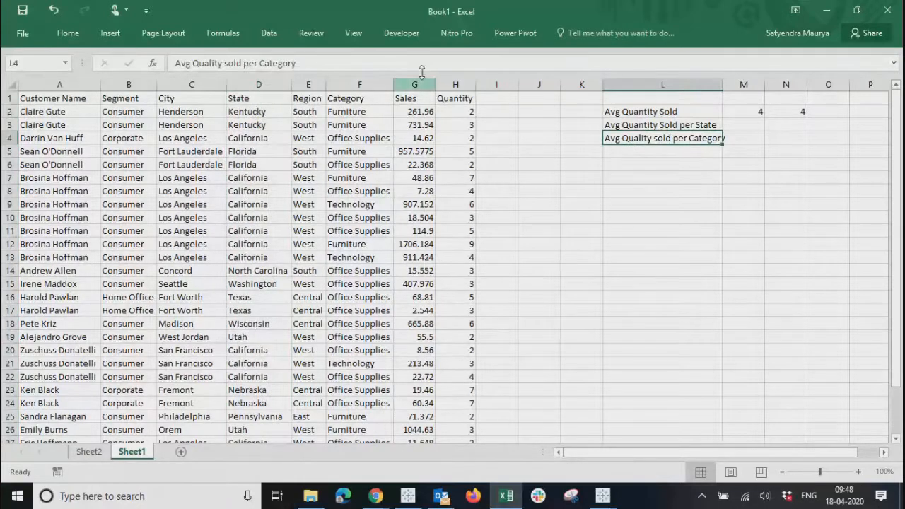
{"action": "left_click", "coordinate": [416, 64]}
{"action": "type", "text": "per "}
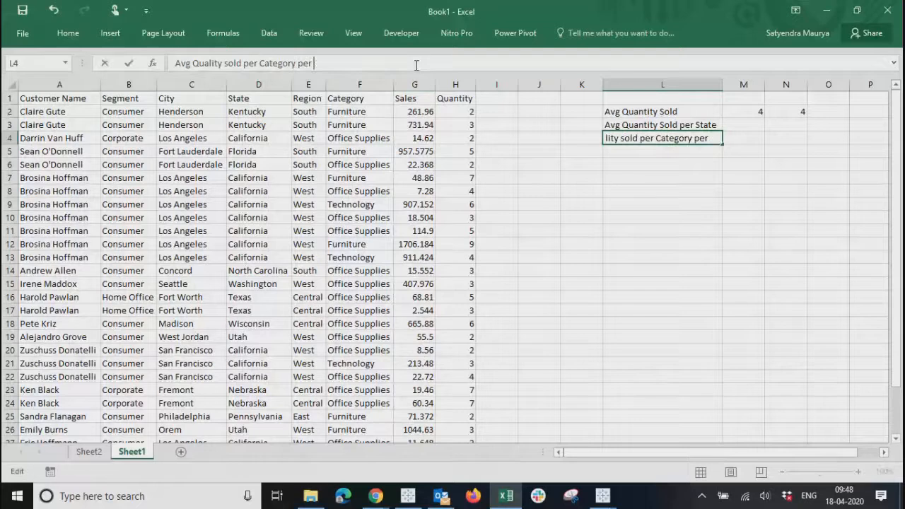
{"action": "type", "text": "state"}
{"action": "key", "text": "Return"}
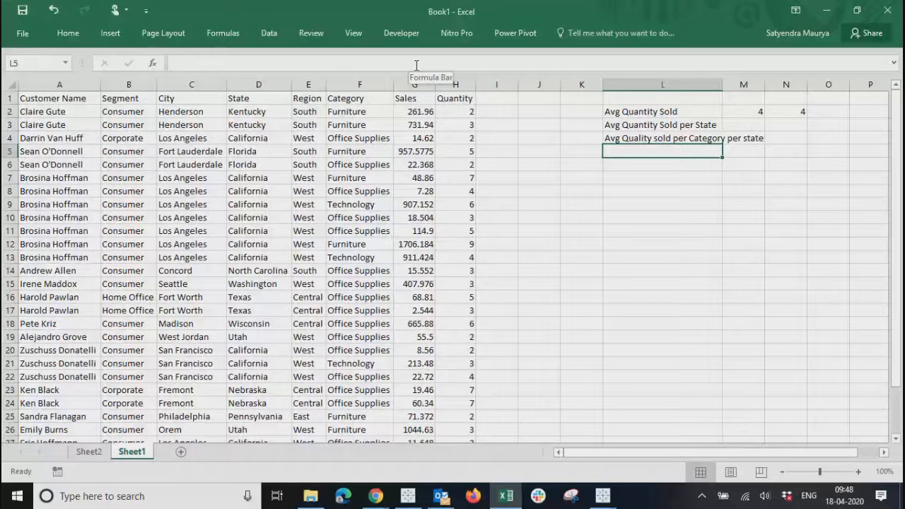
Step: Examine the Category values in column F of the source data, from row 4 to row 9
{"action": "key", "text": "Up"}
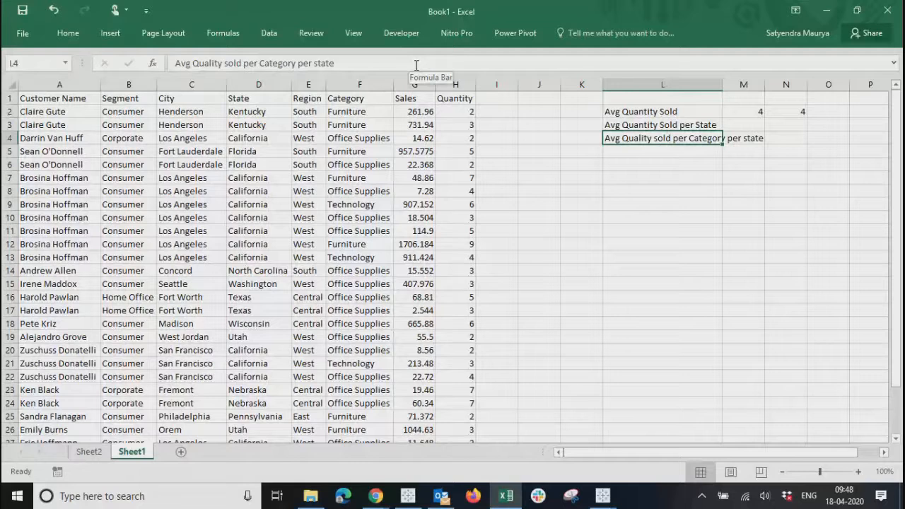
{"action": "key", "text": "Left"}
{"action": "key", "text": "Left"}
{"action": "key", "text": "Left"}
{"action": "key", "text": "Left"}
{"action": "key", "text": "Left"}
{"action": "key", "text": "Left"}
{"action": "key", "text": "Down"}
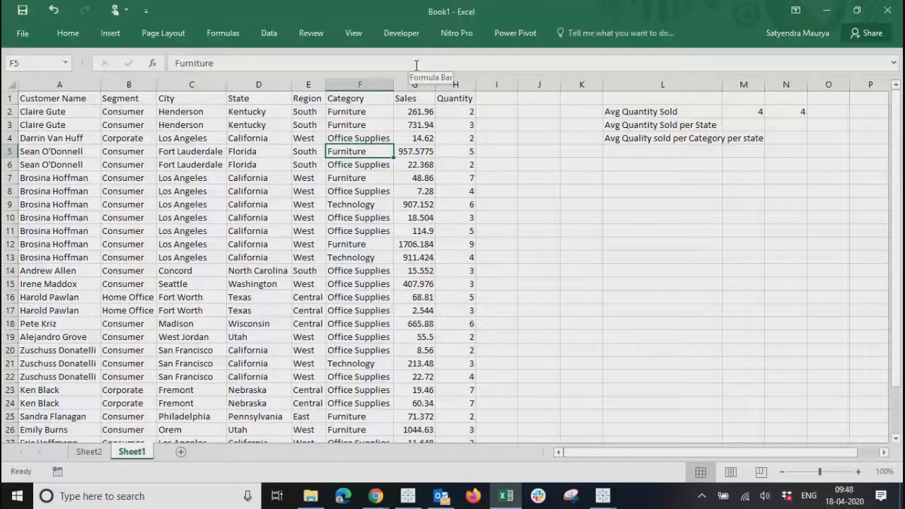
{"action": "key", "text": "Down"}
{"action": "key", "text": "Down"}
{"action": "key", "text": "Down"}
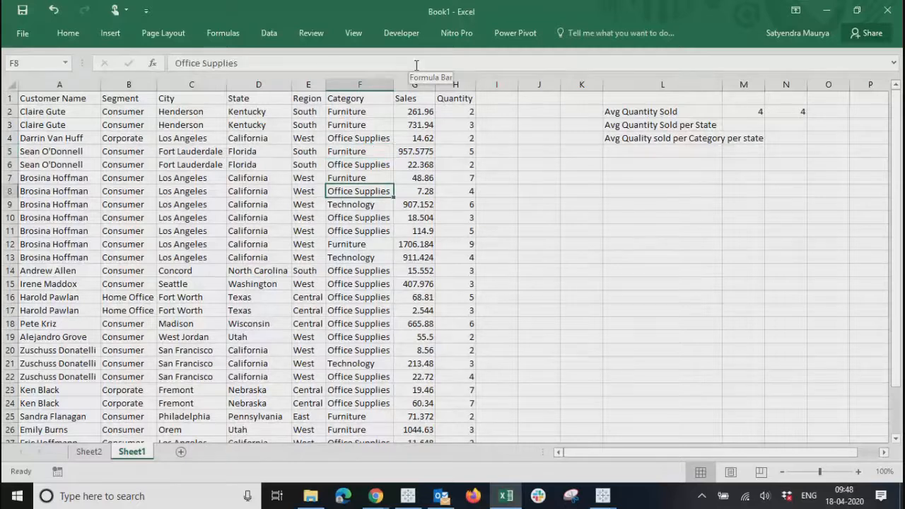
{"action": "key", "text": "Down"}
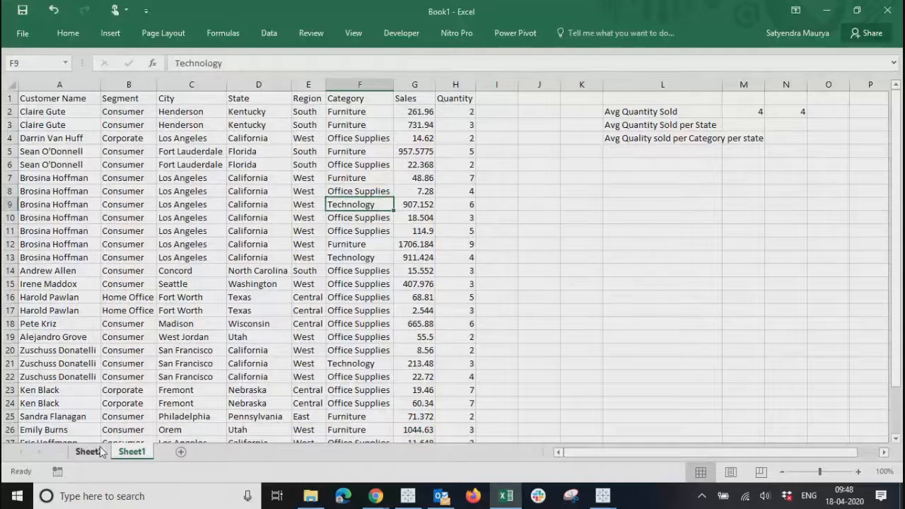
Step: Add State above Category in the rows of the PivotTable on Sheet2
{"action": "left_click", "coordinate": [99, 452]}
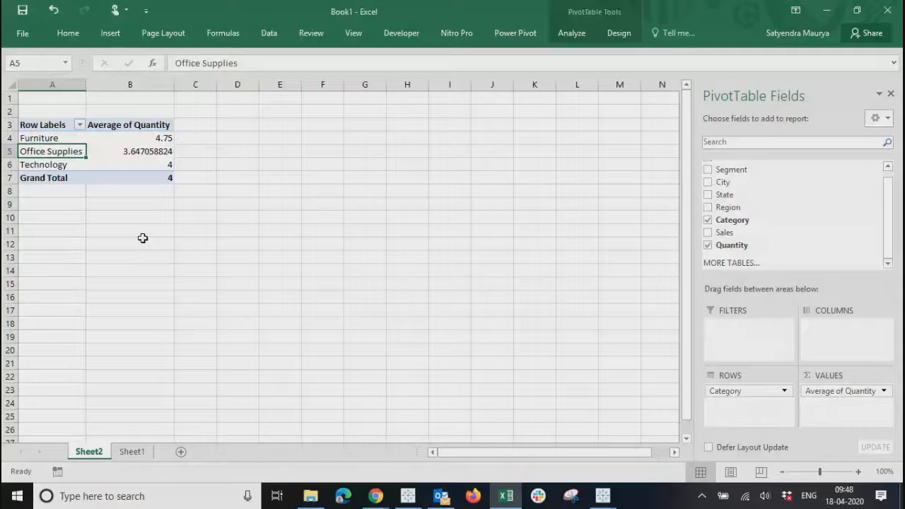
{"action": "key", "text": "Right"}
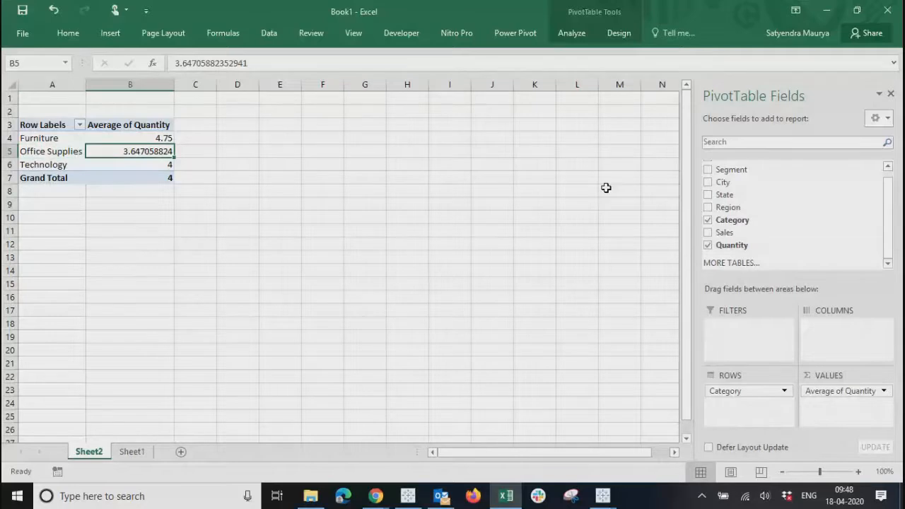
{"action": "left_click_drag", "start_coordinate": [725, 194], "coordinate": [733, 388]}
Step: Switch the PivotTable on Sheet2 to the Classic PivotTable layout, giving State and Category separate columns
{"action": "right_click", "coordinate": [72, 166]}
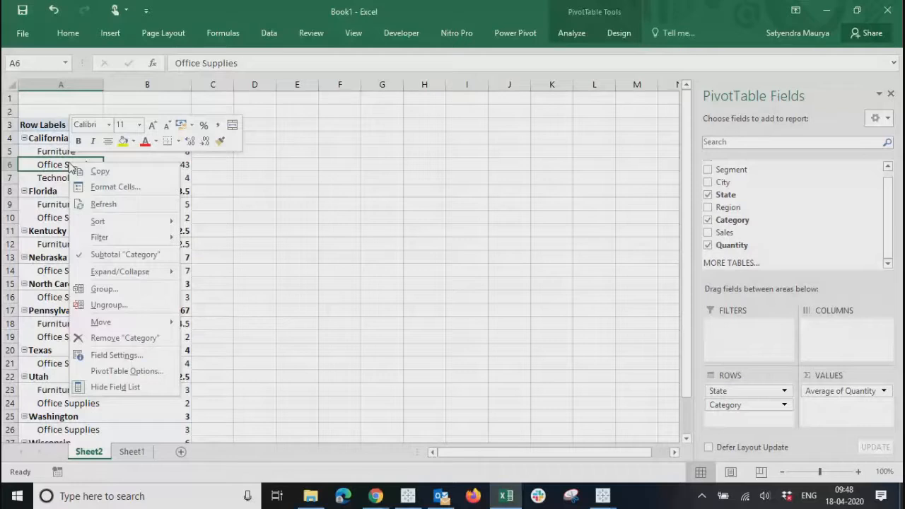
{"action": "left_click", "coordinate": [127, 372]}
{"action": "left_click_drag", "start_coordinate": [154, 173], "coordinate": [345, 135]}
{"action": "left_click", "coordinate": [350, 175]}
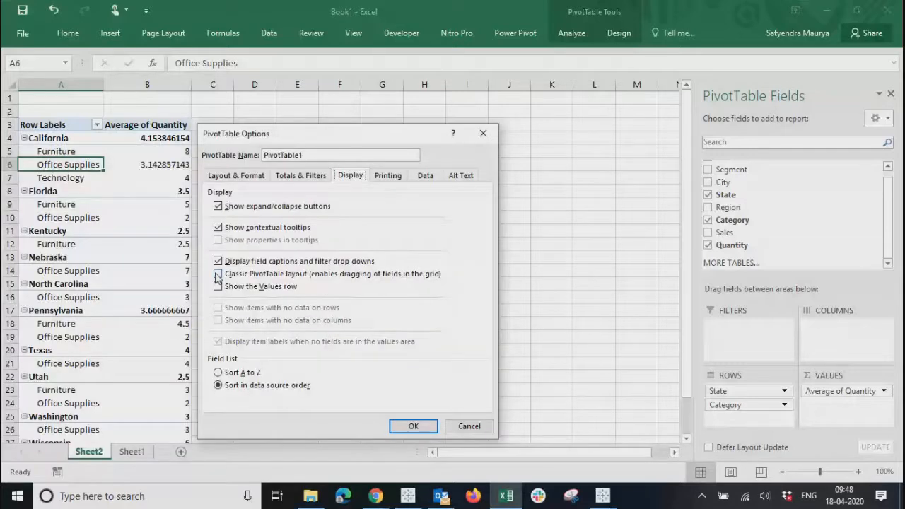
{"action": "left_click", "coordinate": [218, 274]}
{"action": "key", "text": "Return"}
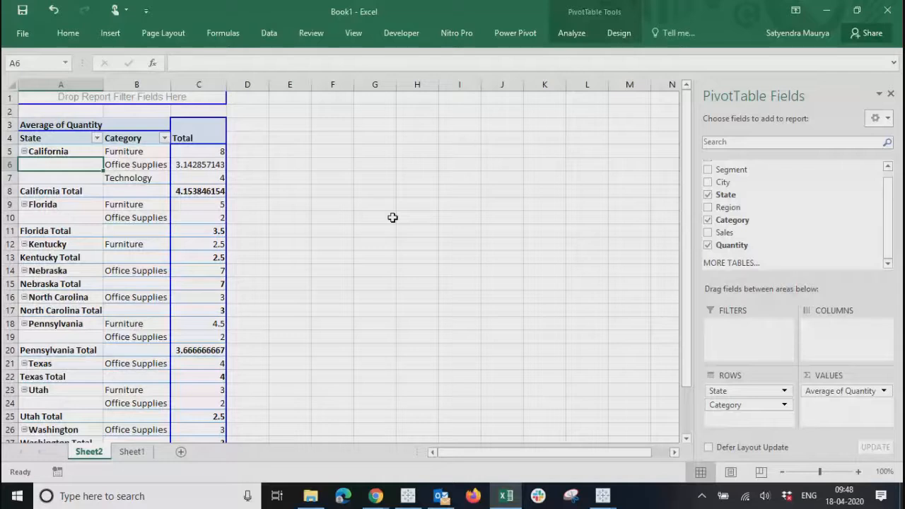
{"action": "left_click", "coordinate": [392, 218]}
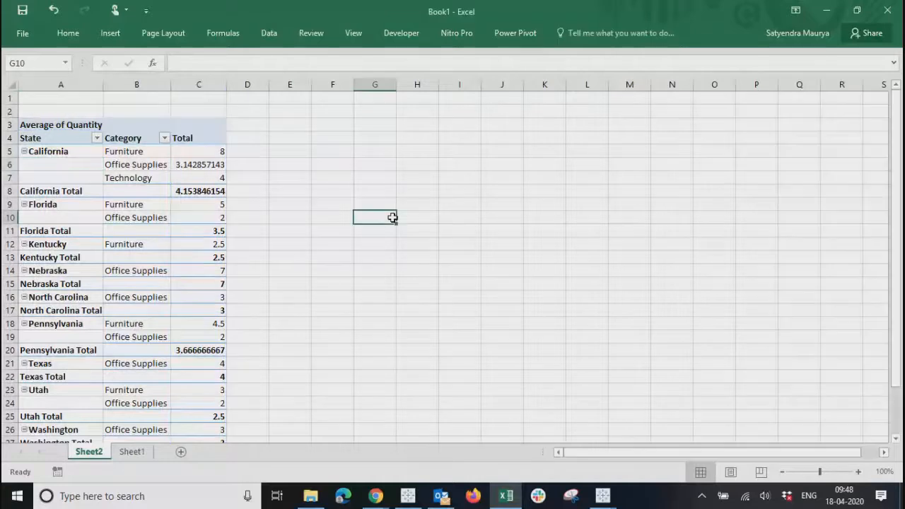
Step: Examine the PivotTable's category entries and averages for California and Florida
{"action": "left_click", "coordinate": [137, 152]}
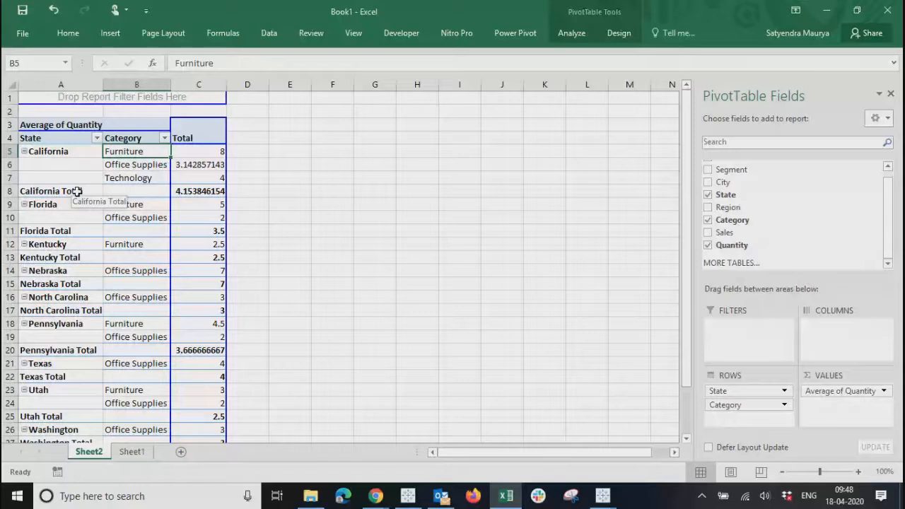
{"action": "key", "text": "Right"}
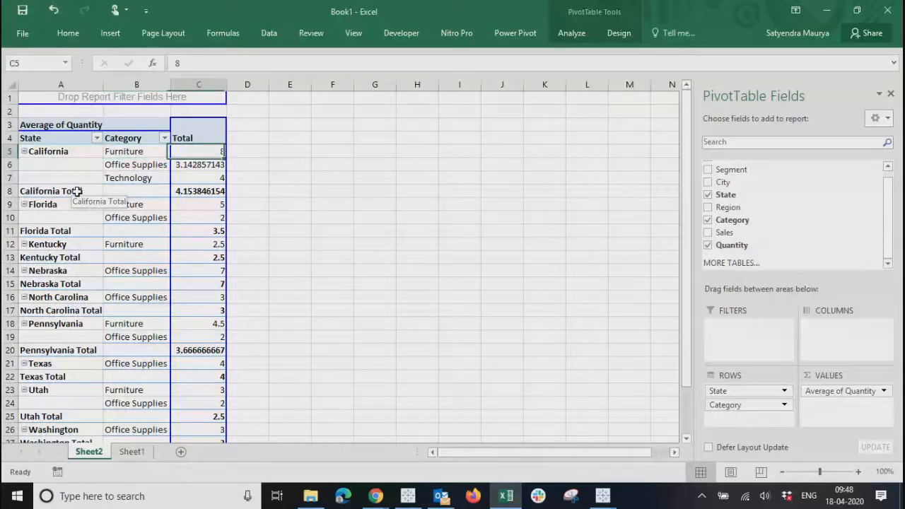
{"action": "key", "text": "shift+Down"}
{"action": "key", "text": "shift+Down"}
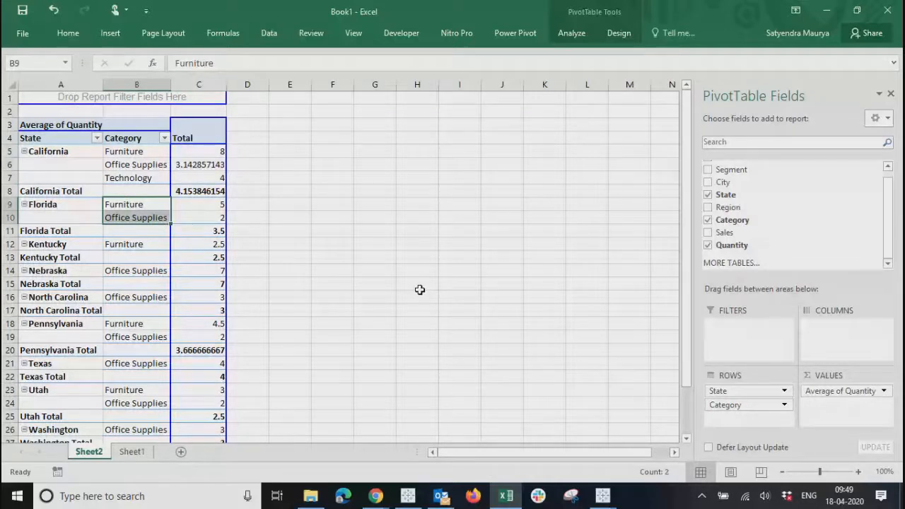
{"action": "key", "text": "Right"}
{"action": "key", "text": "Left"}
{"action": "key", "text": "Up"}
{"action": "key", "text": "Up"}
{"action": "key", "text": "Up"}
{"action": "key", "text": "Up"}
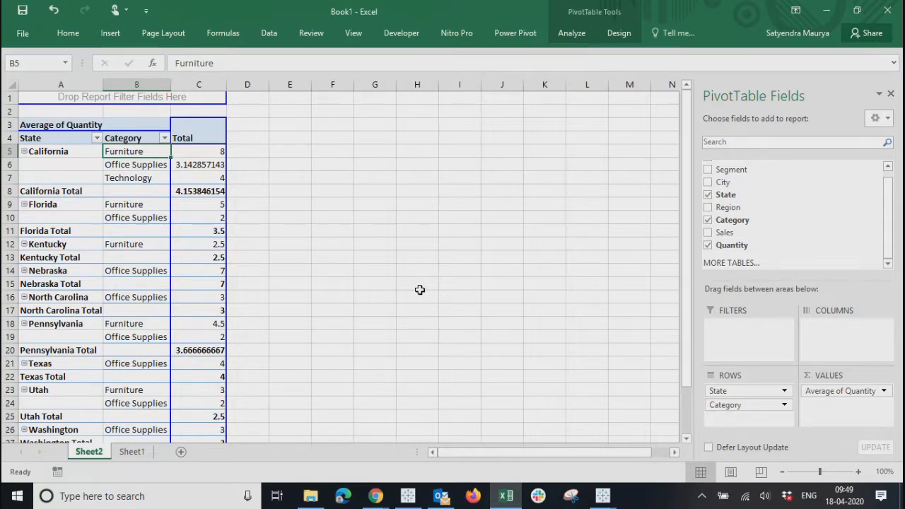
Step: Examine the average quantity of each category within California, in rows 5 to 7 of the PivotTable
{"action": "key", "text": "Down"}
{"action": "key", "text": "Right"}
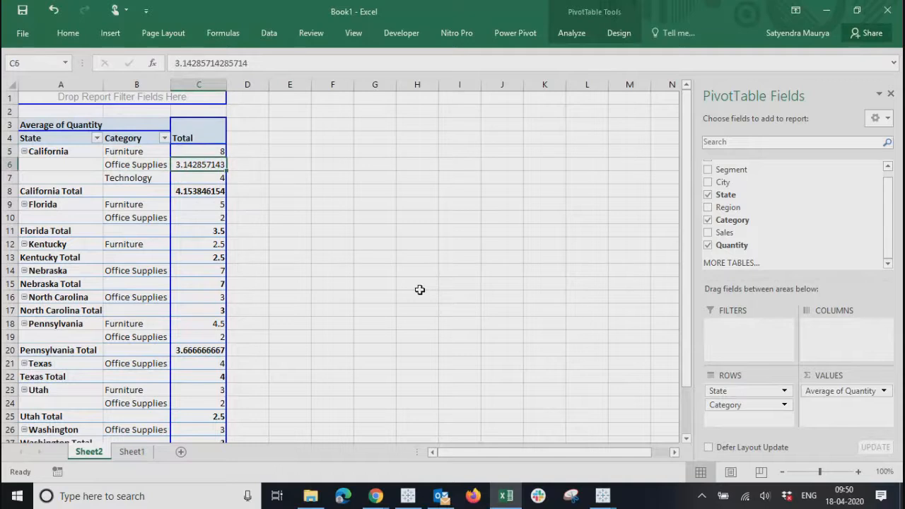
{"action": "key", "text": "Down"}
{"action": "key", "text": "Left"}
{"action": "key", "text": "Right"}
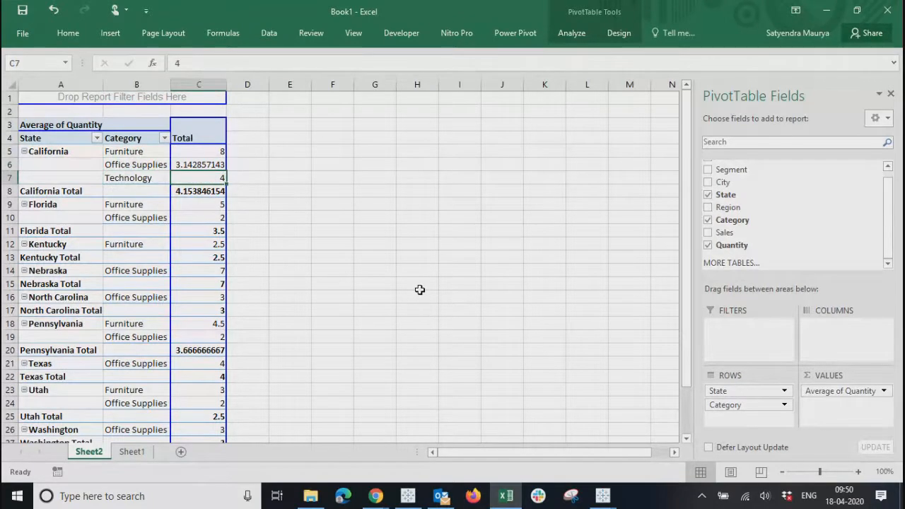
{"action": "key", "text": "shift+Left"}
{"action": "key", "text": "shift+Left"}
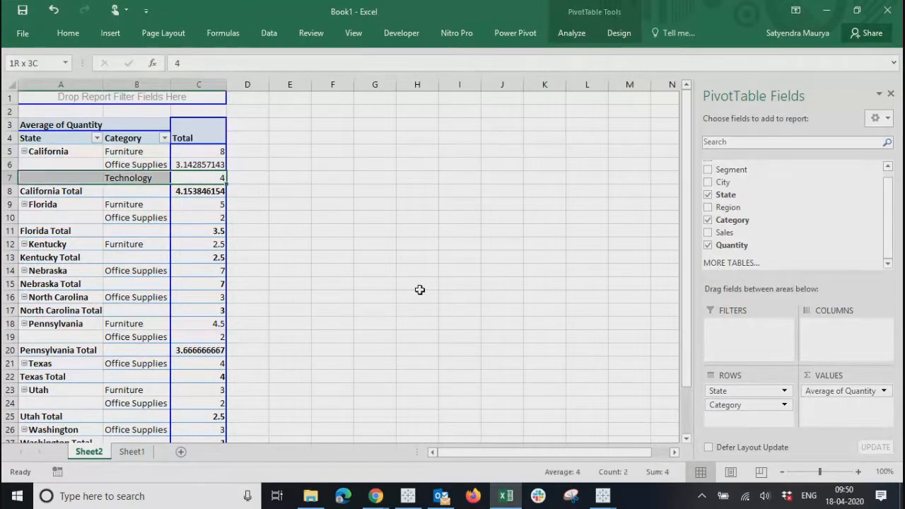
{"action": "key", "text": "shift+Up"}
{"action": "key", "text": "shift+Up"}
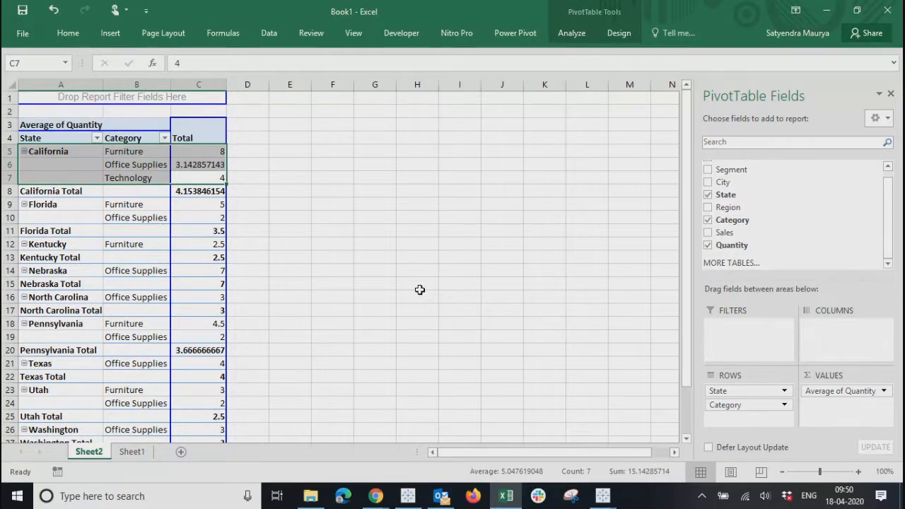
{"action": "key", "text": "Right"}
{"action": "key", "text": "Left"}
{"action": "key", "text": "Left"}
{"action": "key", "text": "Up"}
{"action": "key", "text": "Left"}
{"action": "key", "text": "Up"}
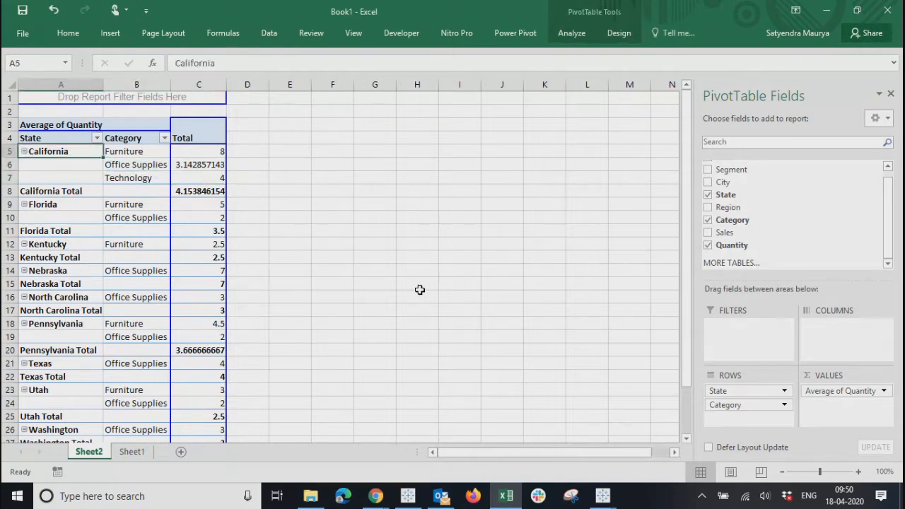
{"action": "key", "text": "Right"}
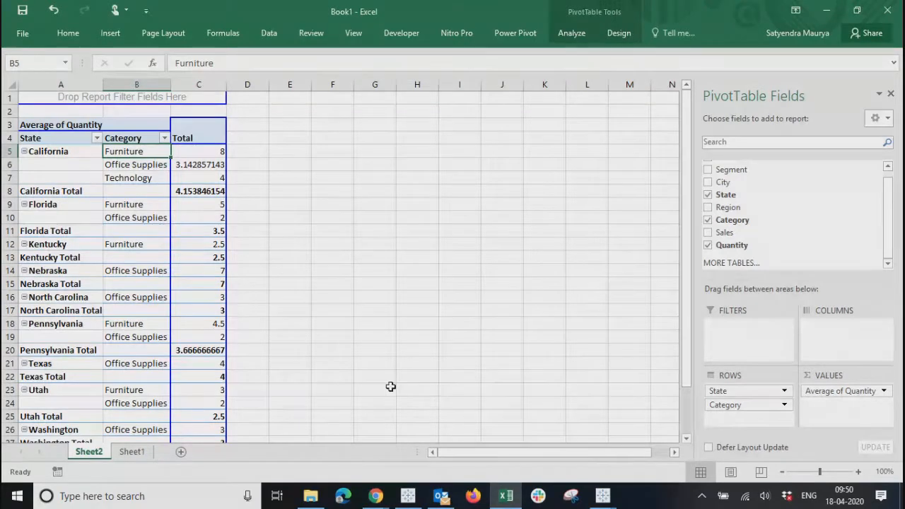
Step: Review the State column and the average quantity formula and labels in columns L and M on Sheet1
{"action": "mouse_move", "coordinate": [504, 501]}
{"action": "key", "text": "ctrl+Page_Down"}
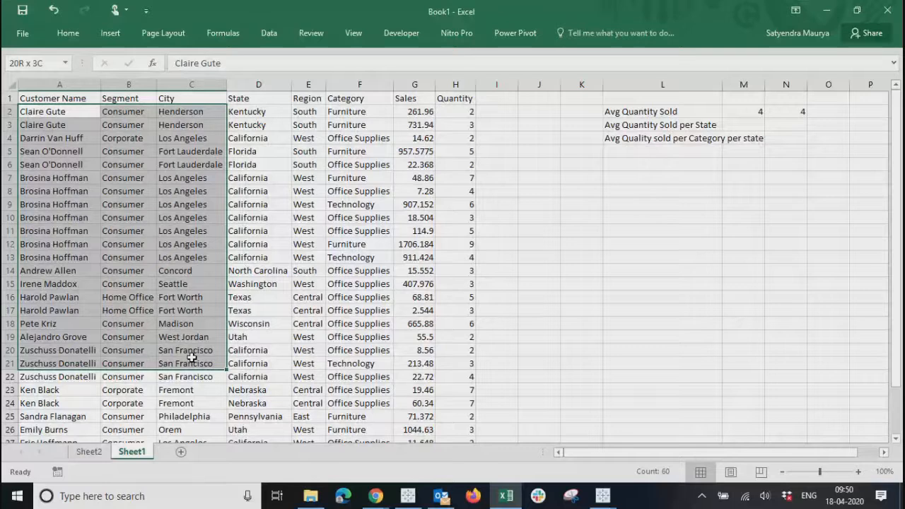
{"action": "left_click", "coordinate": [249, 83]}
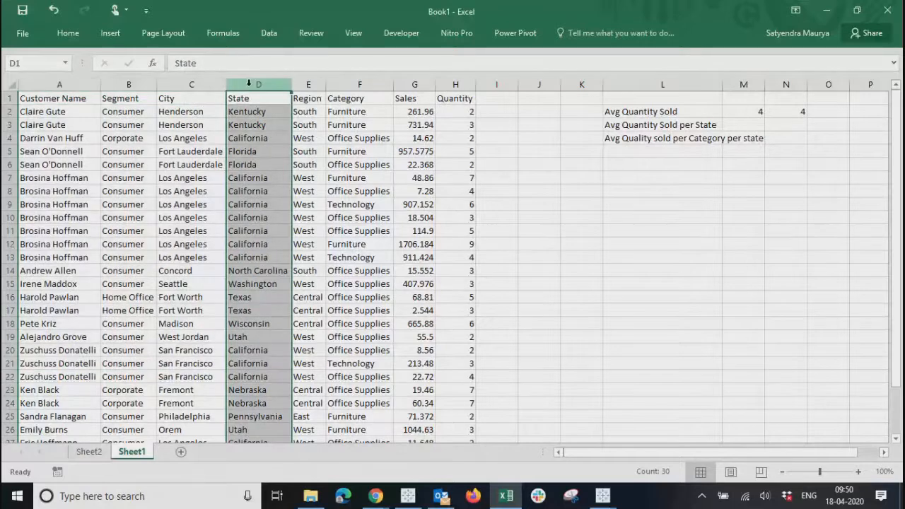
{"action": "left_click", "coordinate": [748, 112]}
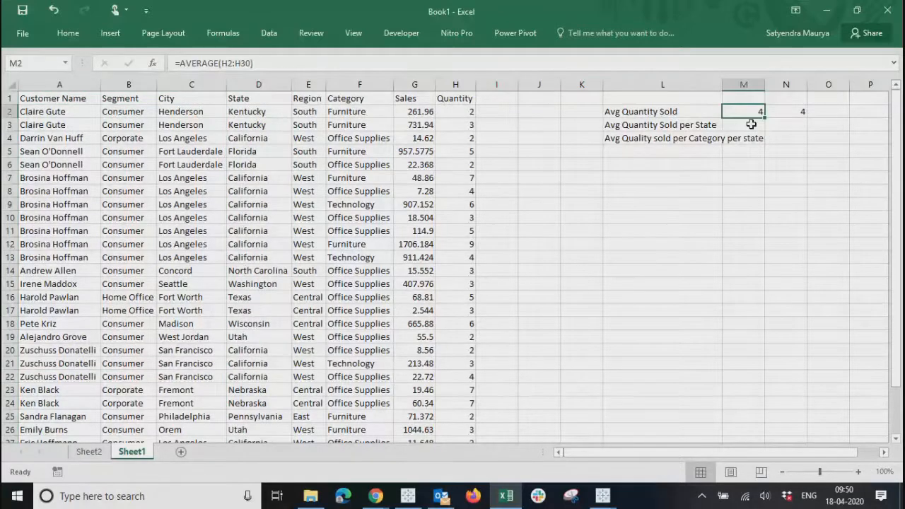
{"action": "left_click", "coordinate": [750, 124]}
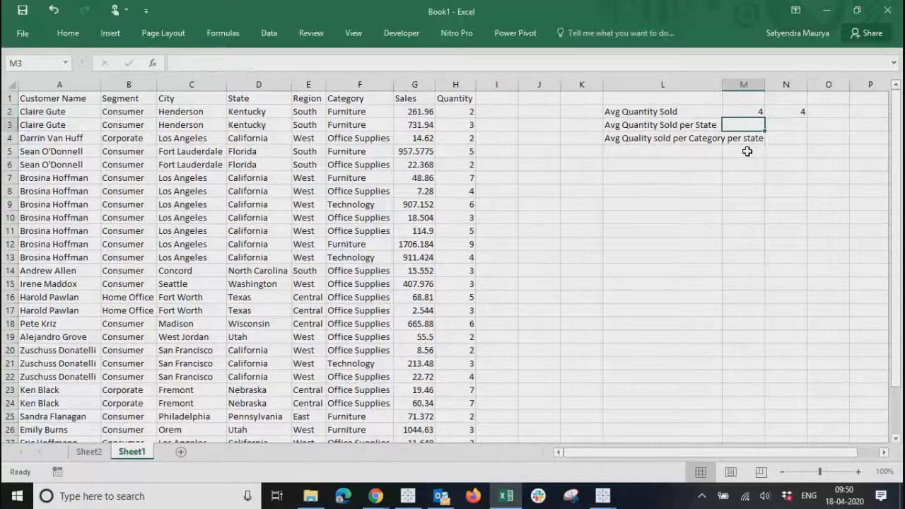
{"action": "left_click", "coordinate": [747, 151]}
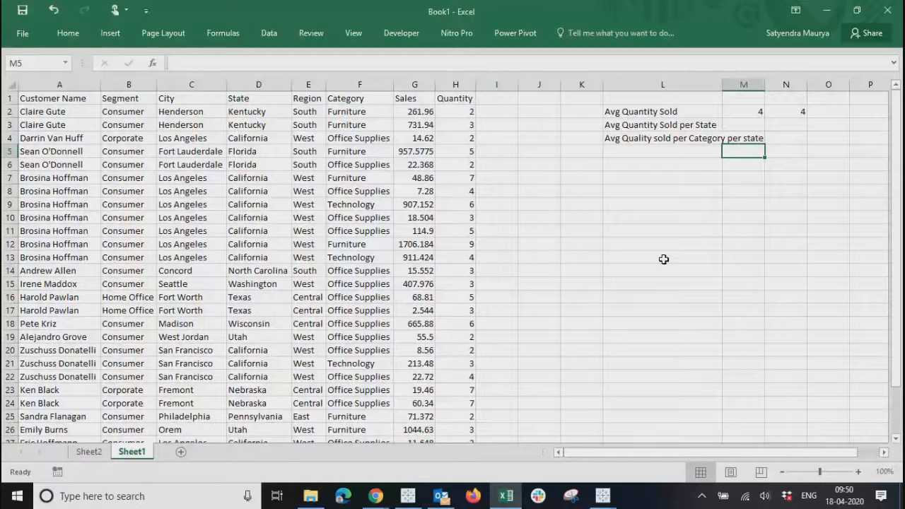
{"action": "left_click", "coordinate": [662, 284]}
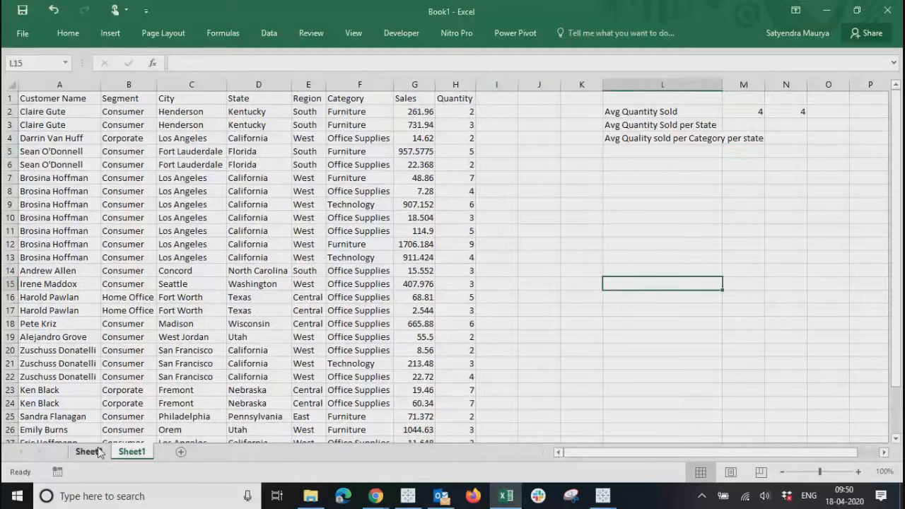
Step: Return to Sheet2 and examine California's row labels and averages, from row 5 to the California Total
{"action": "left_click", "coordinate": [97, 452]}
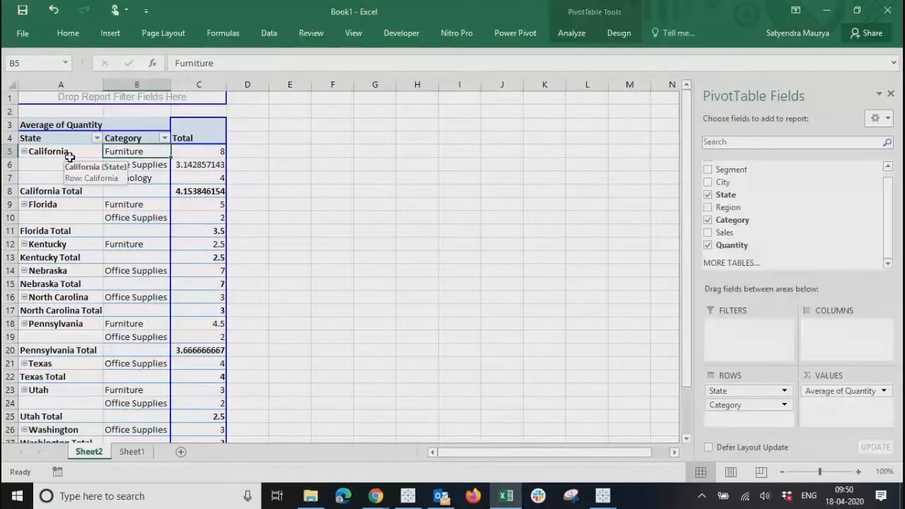
{"action": "left_click", "coordinate": [70, 156]}
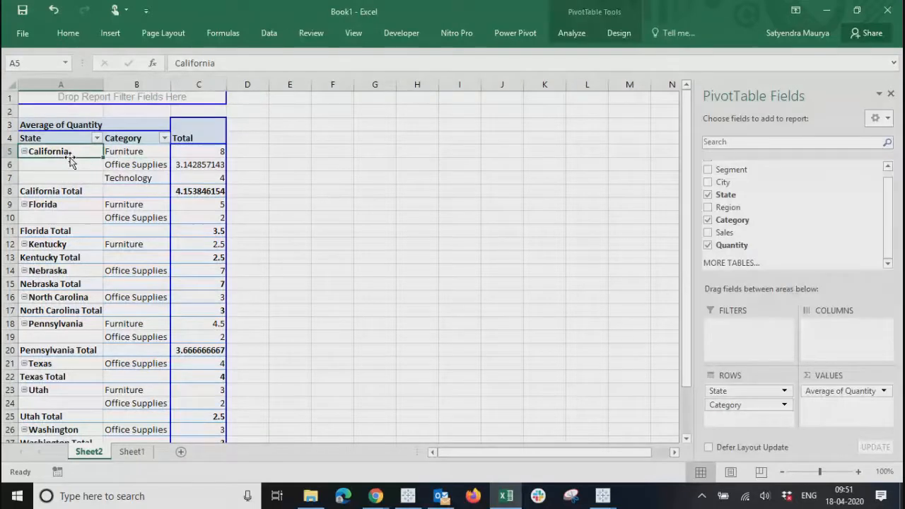
{"action": "key", "text": "Right"}
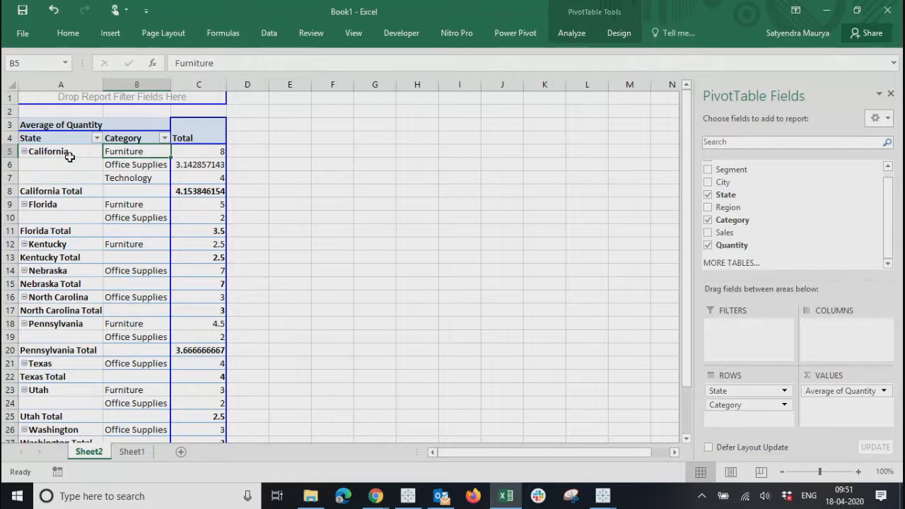
{"action": "key", "text": "Right"}
{"action": "key", "text": "Right"}
{"action": "key", "text": "Right"}
{"action": "key", "text": "Right"}
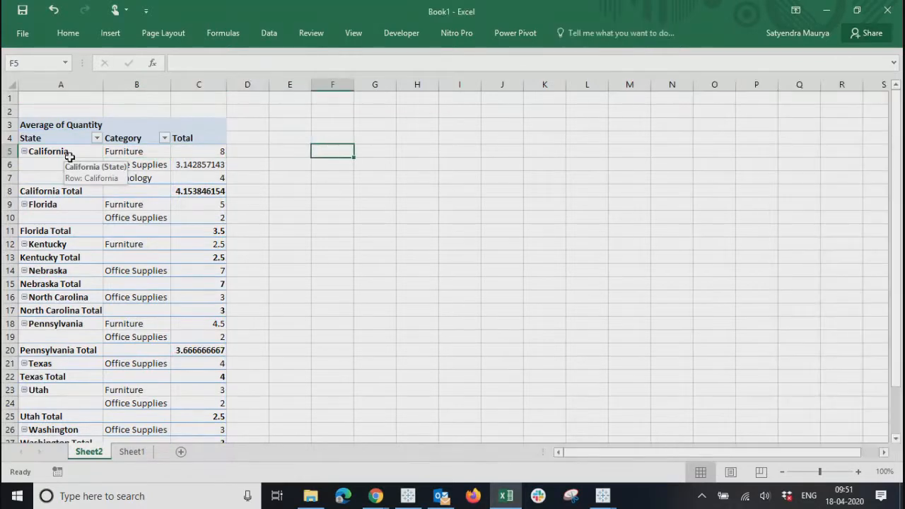
{"action": "key", "text": "Left"}
{"action": "key", "text": "Left"}
{"action": "key", "text": "Left"}
{"action": "key", "text": "Left"}
{"action": "key", "text": "Left"}
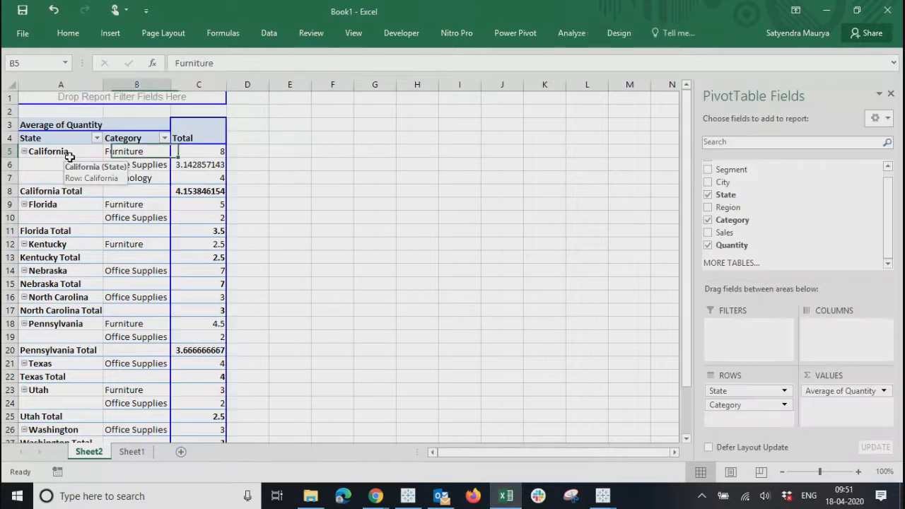
{"action": "key", "text": "Right"}
{"action": "key", "text": "Right"}
{"action": "key", "text": "Right"}
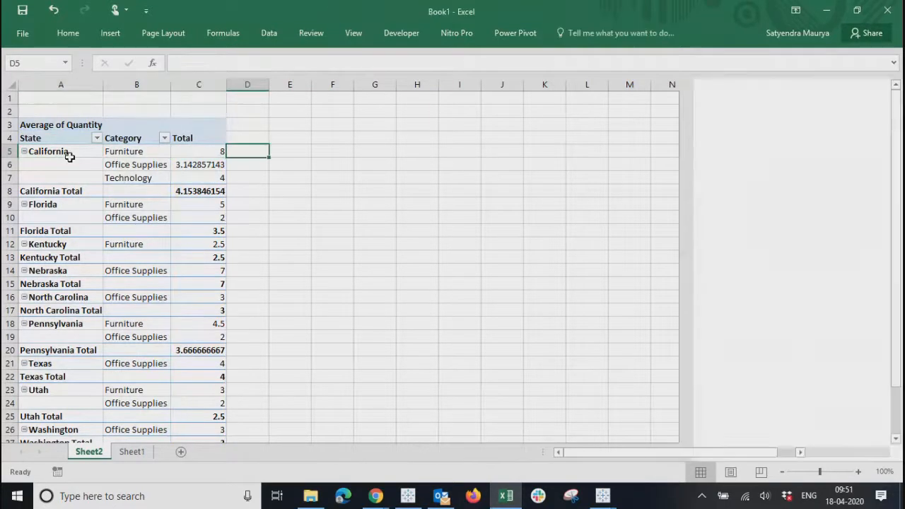
{"action": "key", "text": "Left"}
{"action": "key", "text": "Down"}
{"action": "key", "text": "Down"}
{"action": "key", "text": "Down"}
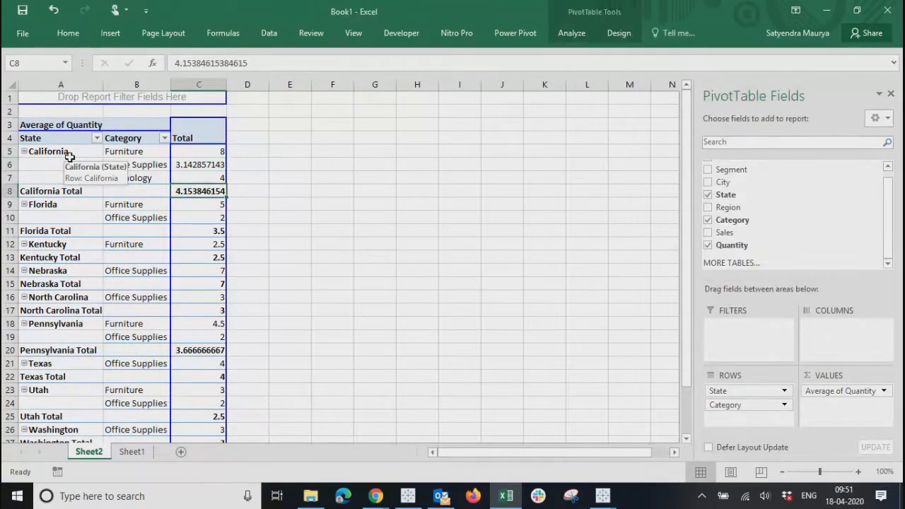
Step: Examine the Category column of the PivotTable from its header through Florida's entries
{"action": "key", "text": "Left"}
{"action": "key", "text": "Up"}
{"action": "key", "text": "Up"}
{"action": "key", "text": "Up"}
{"action": "key", "text": "Up"}
{"action": "key", "text": "Up"}
{"action": "key", "text": "Down"}
{"action": "key", "text": "Down"}
{"action": "key", "text": "Down"}
{"action": "key", "text": "Down"}
{"action": "key", "text": "Down"}
{"action": "key", "text": "Down"}
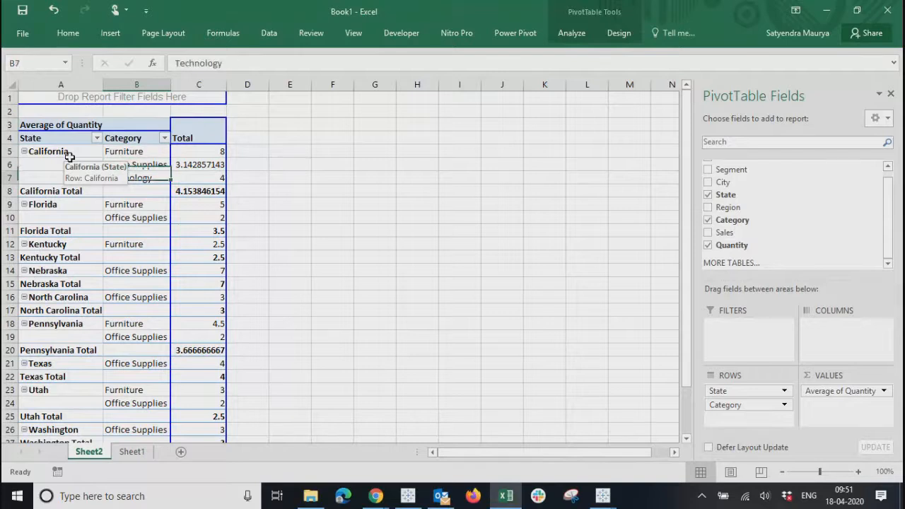
{"action": "key", "text": "Down"}
{"action": "key", "text": "Right"}
{"action": "key", "text": "Right"}
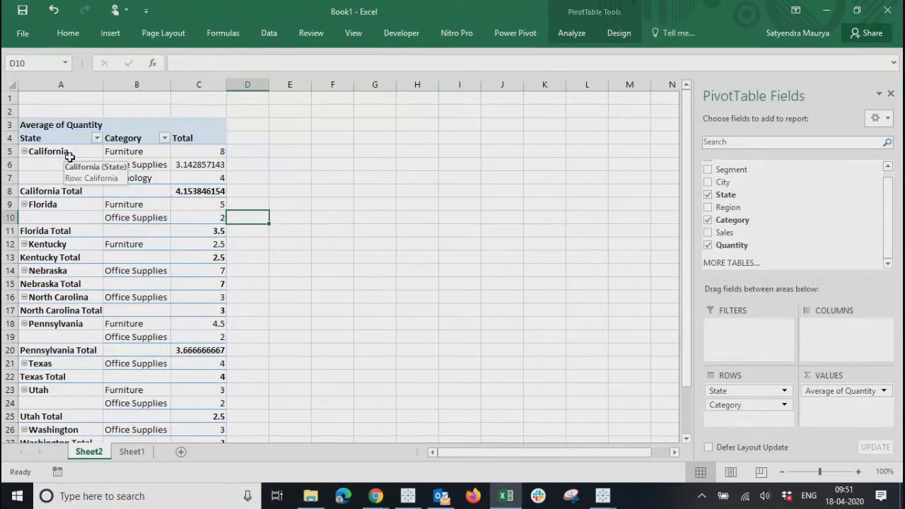
{"action": "key", "text": "Right"}
{"action": "key", "text": "Right"}
{"action": "key", "text": "Up"}
{"action": "key", "text": "Up"}
{"action": "key", "text": "Up"}
{"action": "key", "text": "Up"}
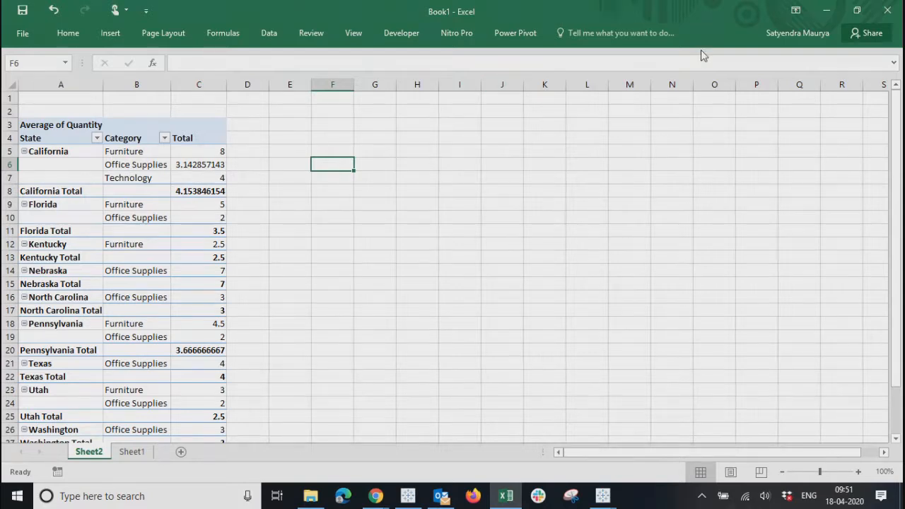
{"action": "left_click", "coordinate": [828, 12]}
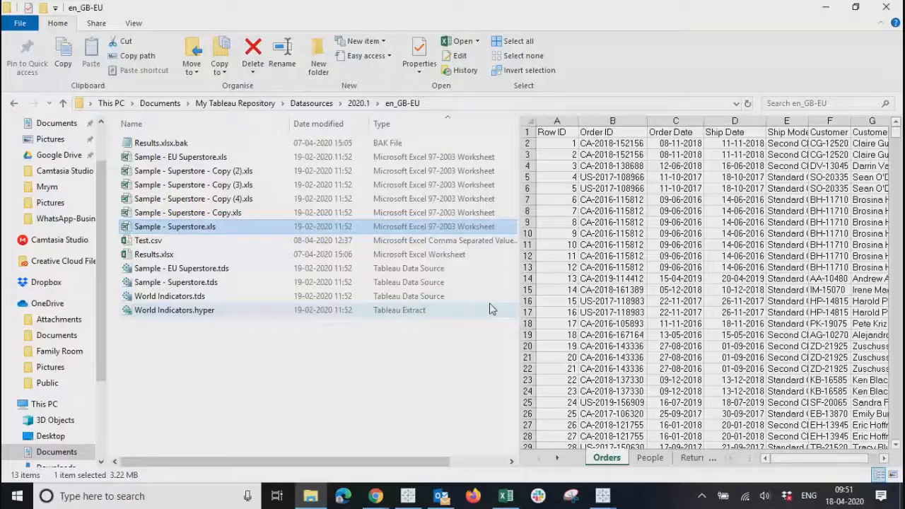
{"action": "key", "text": "alt+Tab"}
{"action": "key", "text": "alt+Tab"}
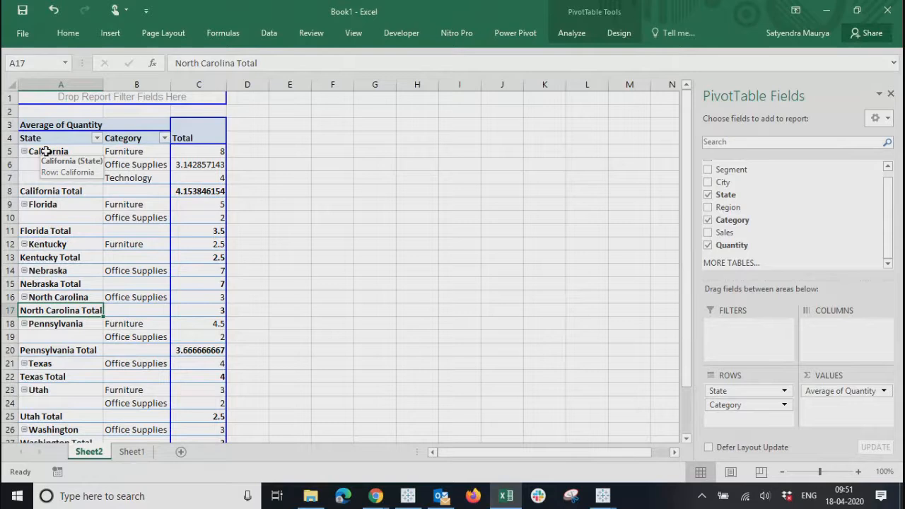
Step: Examine the state labels and state total rows in column A of the PivotTable, from Nebraska to Texas
{"action": "key", "text": "Down"}
{"action": "key", "text": "Down"}
{"action": "key", "text": "Up"}
{"action": "key", "text": "Up"}
{"action": "key", "text": "Up"}
{"action": "key", "text": "Up"}
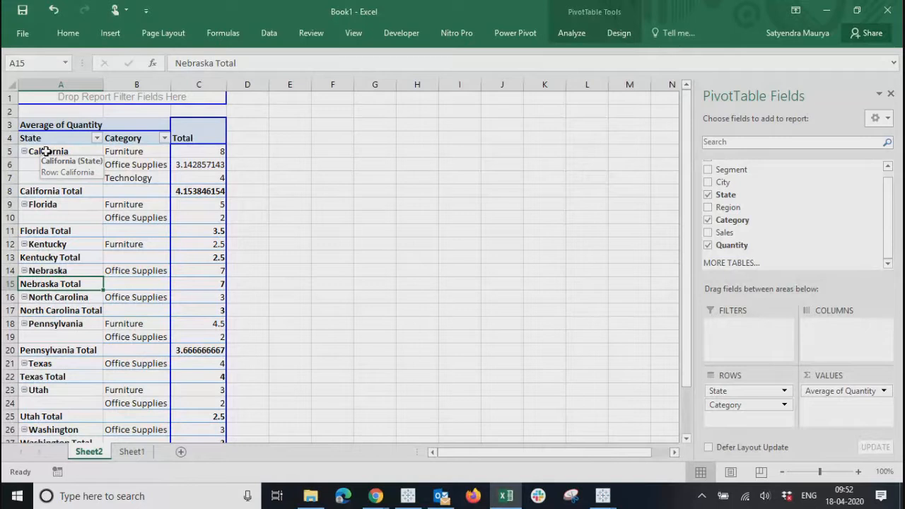
{"action": "key", "text": "Down"}
{"action": "key", "text": "Down"}
{"action": "key", "text": "Down"}
{"action": "key", "text": "Down"}
{"action": "key", "text": "Down"}
{"action": "key", "text": "Down"}
{"action": "key", "text": "Down"}
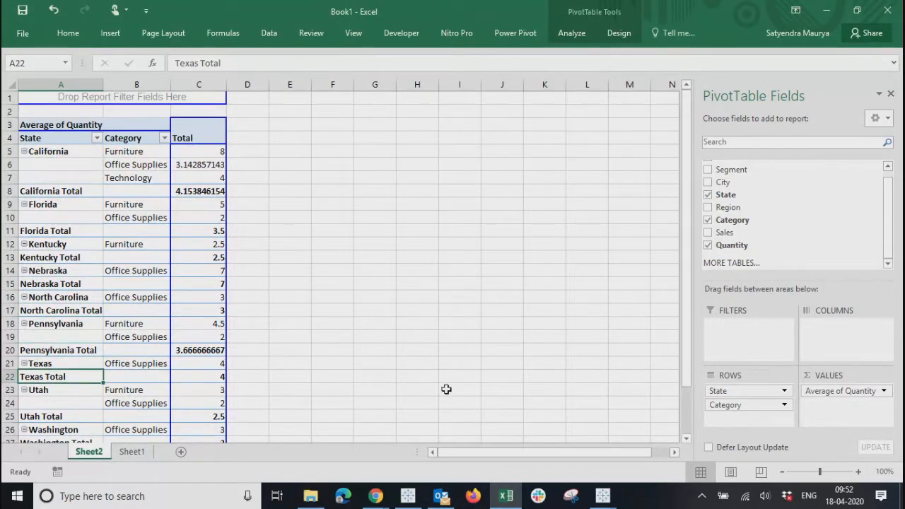
Step: Switch to the Tableau workbook 08042020 with the empty worksheet Sheet 38
{"action": "left_click", "coordinate": [410, 497]}
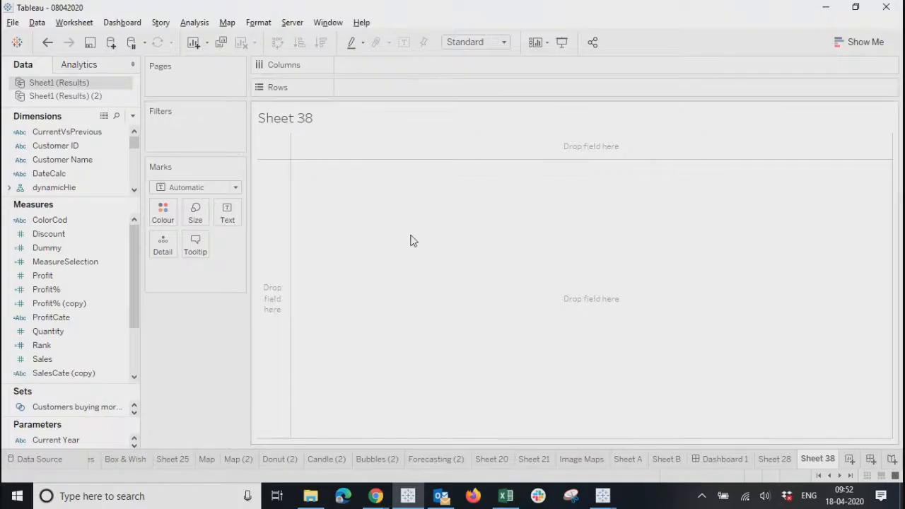
Step: Compare the fields of Sheet1 (Results) and Sheet1 (Results) (2), and view Sheet 28 before returning to Sheet 38
{"action": "left_click", "coordinate": [91, 221]}
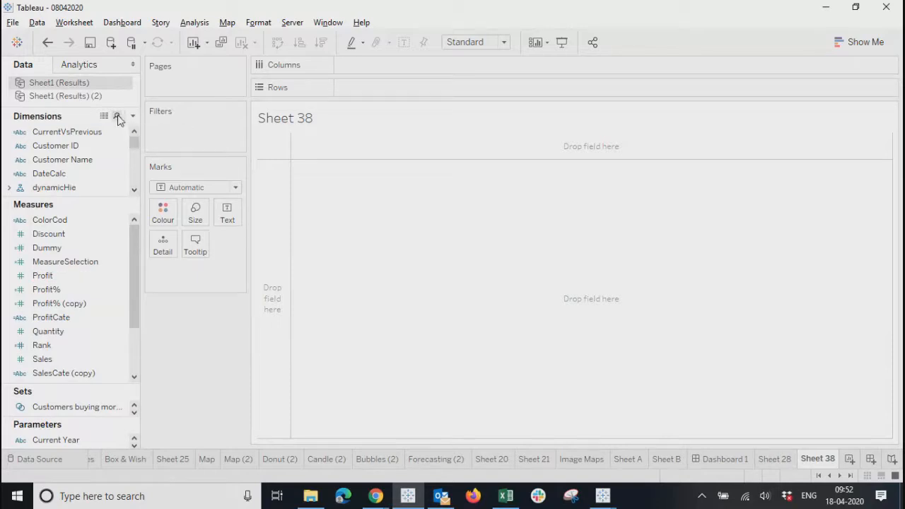
{"action": "left_click", "coordinate": [69, 96]}
{"action": "left_click", "coordinate": [67, 83]}
{"action": "left_click", "coordinate": [775, 460]}
{"action": "left_click", "coordinate": [813, 460]}
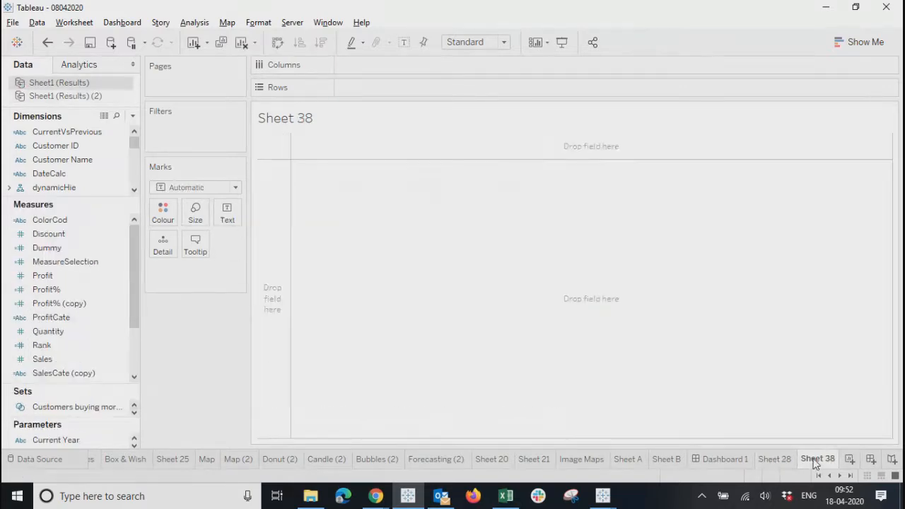
Step: Check which data source Sheet 28, Dashboard 1, Sheet B, Image Maps, Sheet 21 and Current Vs Previous use
{"action": "left_click", "coordinate": [774, 460]}
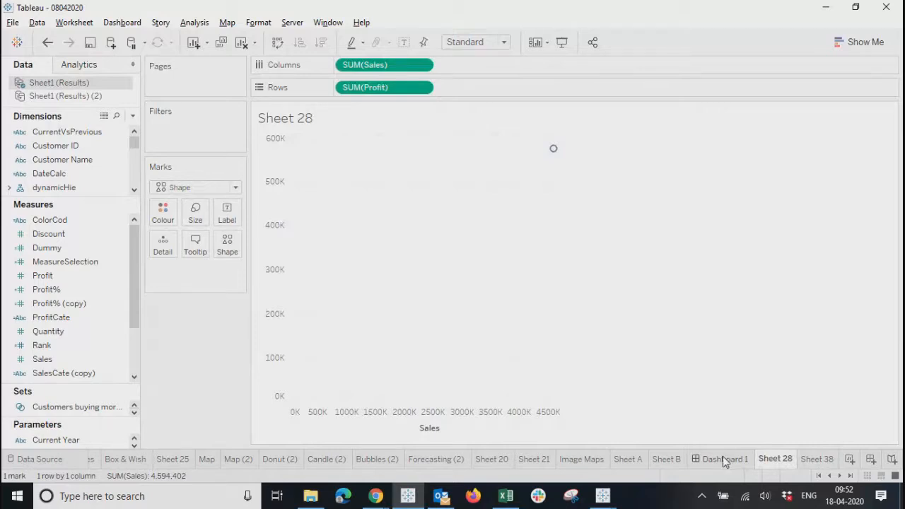
{"action": "left_click", "coordinate": [723, 459]}
{"action": "left_click", "coordinate": [672, 459]}
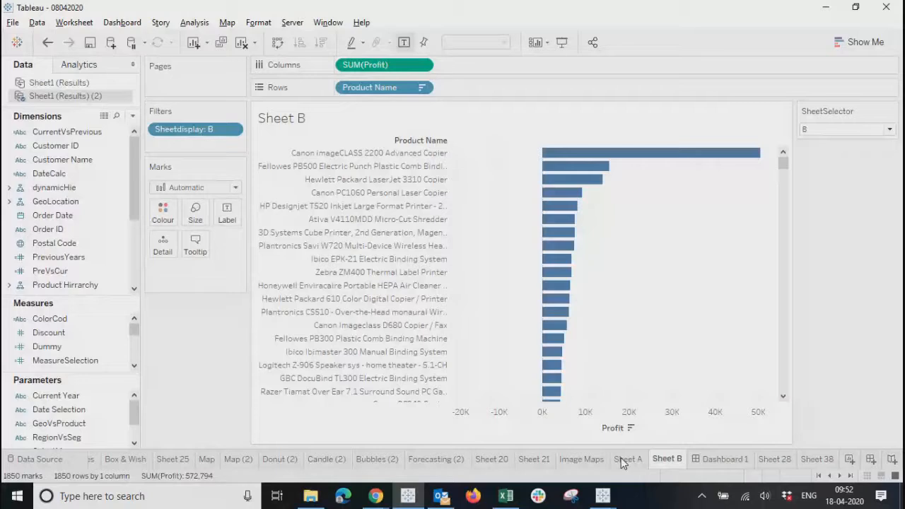
{"action": "left_click", "coordinate": [582, 459]}
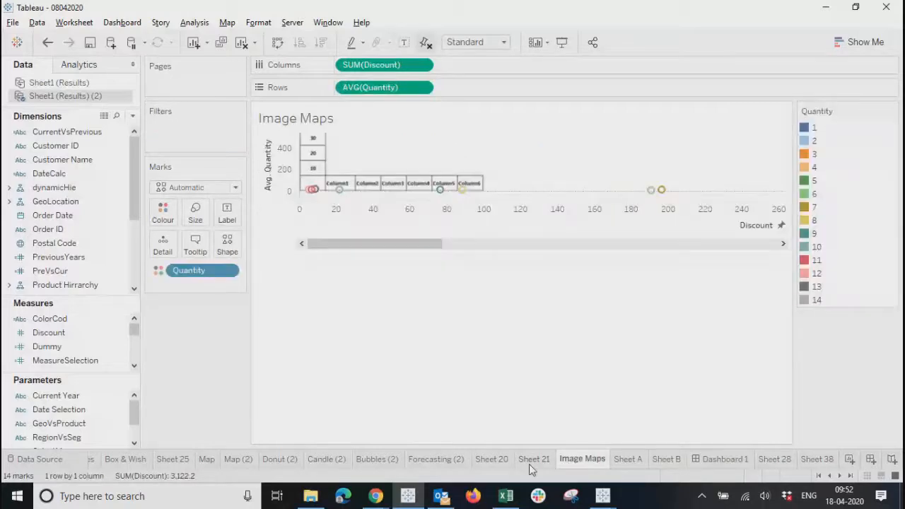
{"action": "left_click", "coordinate": [529, 464]}
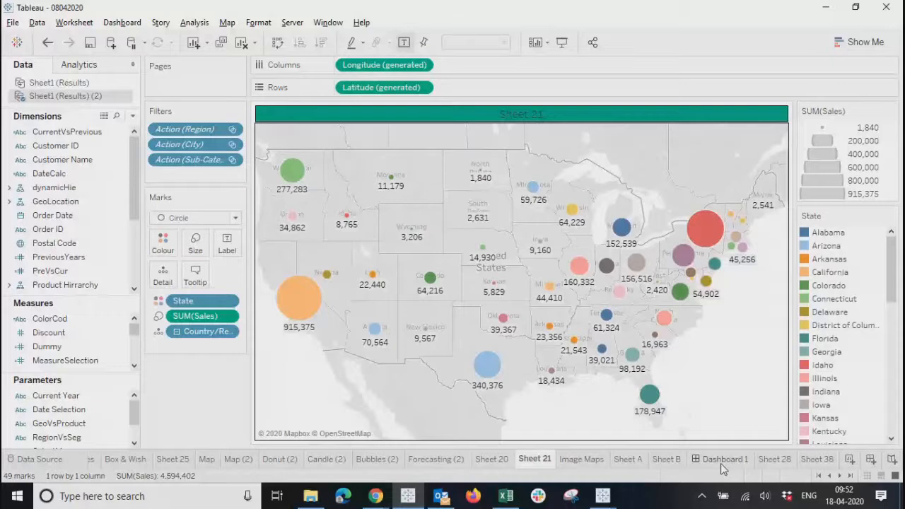
{"action": "left_click", "coordinate": [722, 459]}
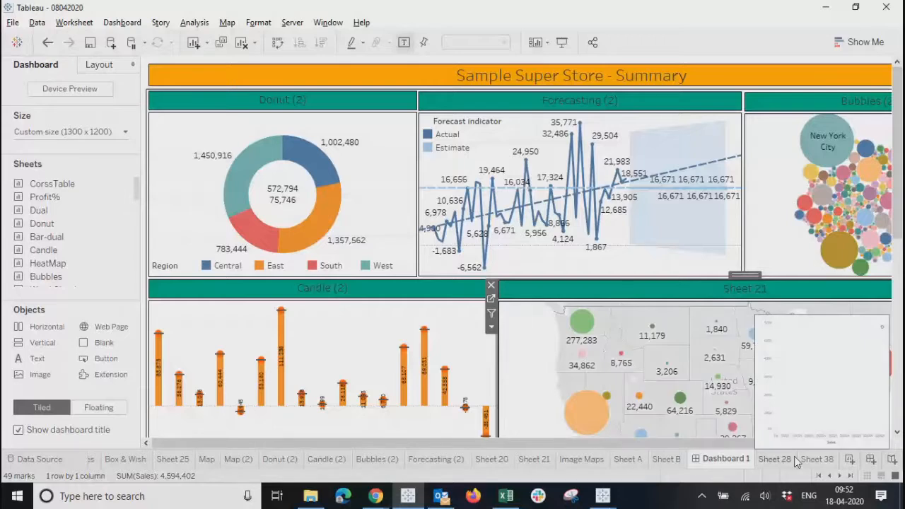
{"action": "left_click", "coordinate": [826, 460]}
{"action": "left_click", "coordinate": [849, 476]}
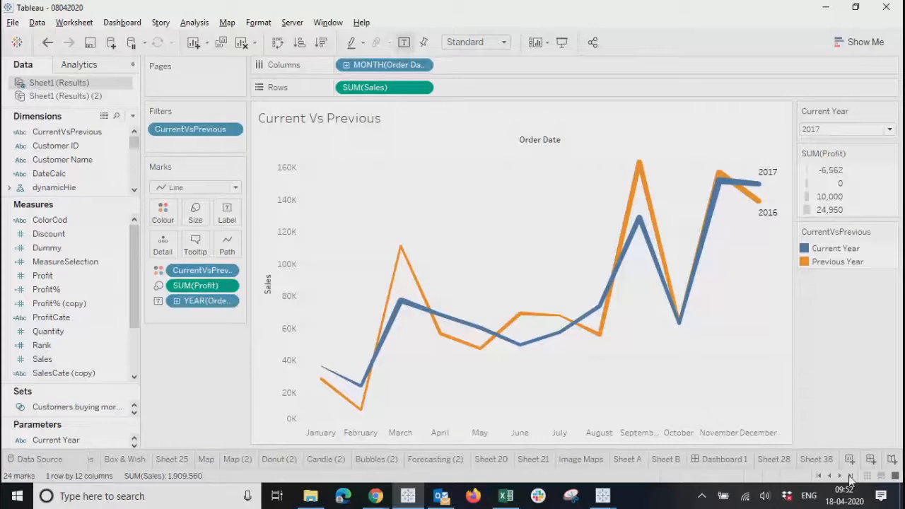
Step: Check the use of Sheet1 (Results) (2) in Sheet A, Sheet 20, Sheet B, Sheet 28, Forecasting (2), Bubbles (2) and Candle (2)
{"action": "left_click", "coordinate": [51, 95]}
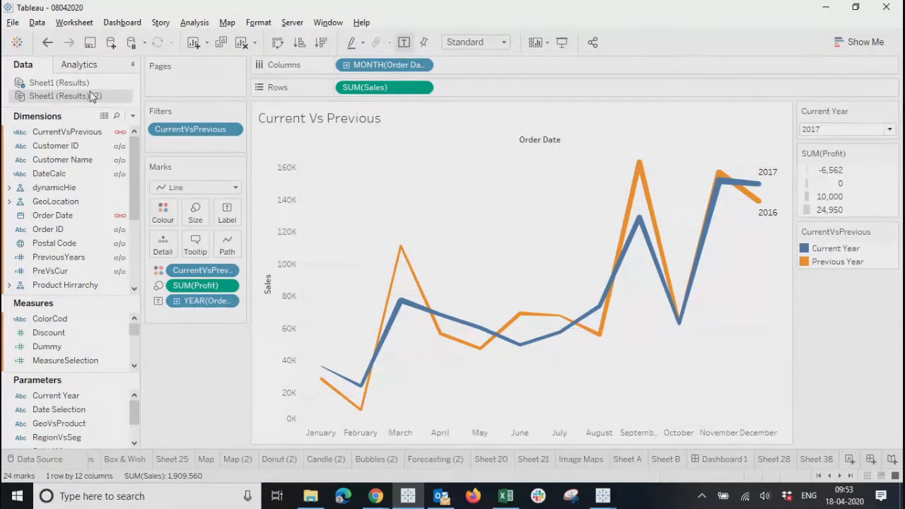
{"action": "left_click", "coordinate": [618, 461]}
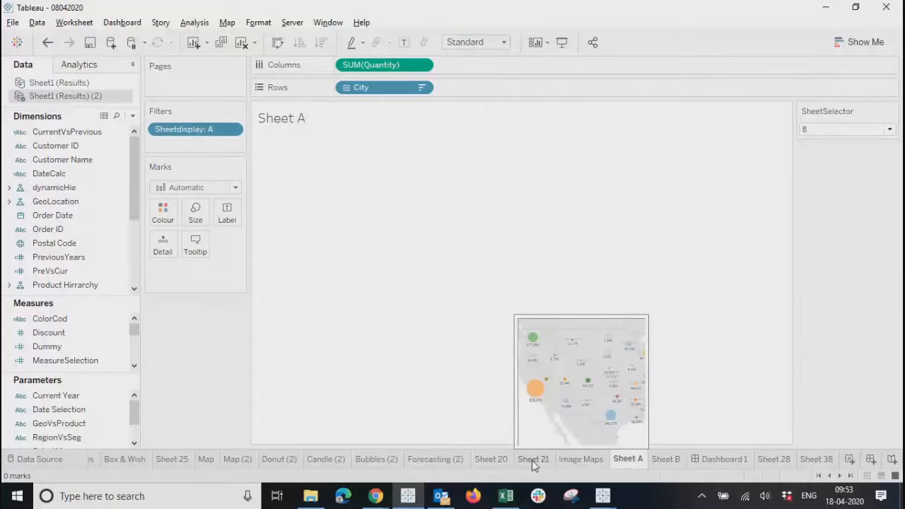
{"action": "left_click", "coordinate": [494, 461]}
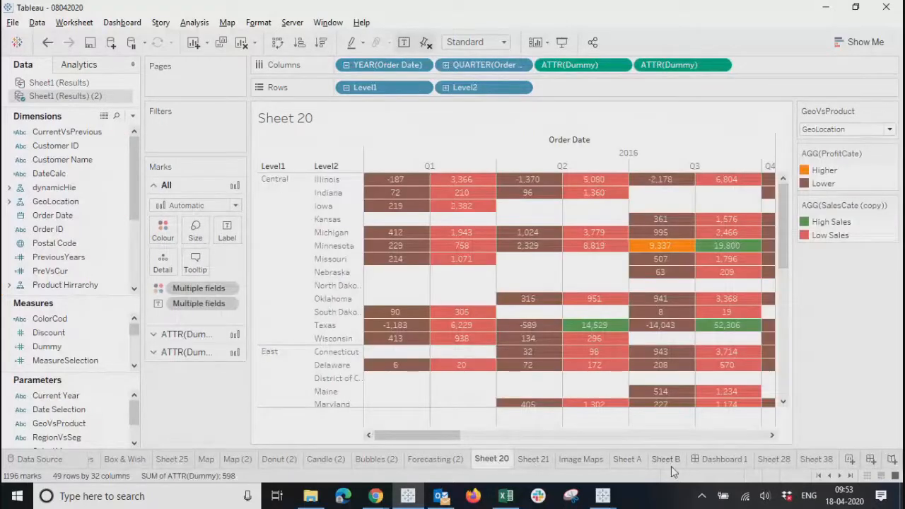
{"action": "left_click", "coordinate": [668, 461]}
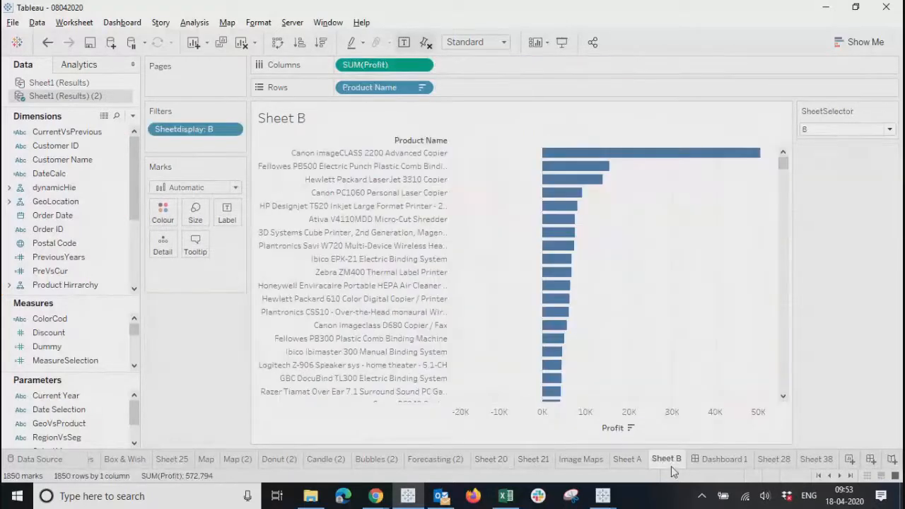
{"action": "left_click", "coordinate": [774, 461]}
{"action": "left_click", "coordinate": [435, 459]}
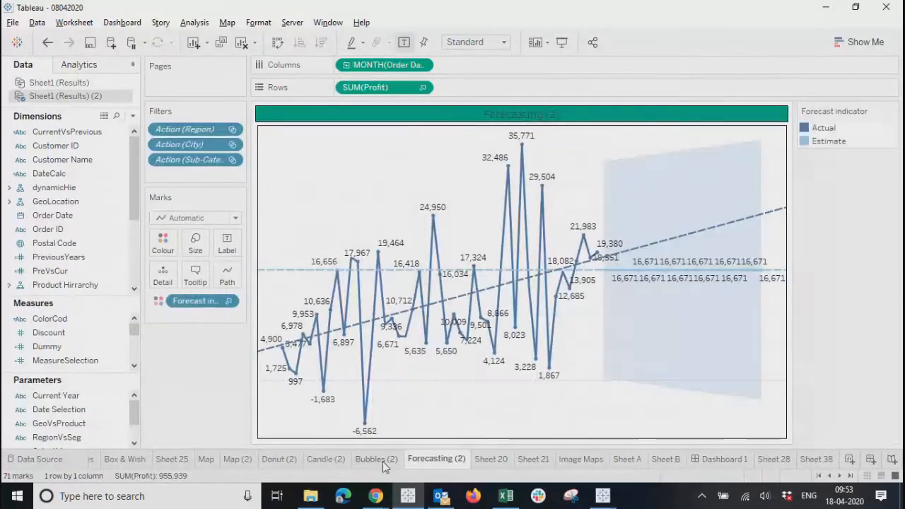
{"action": "left_click", "coordinate": [379, 460]}
{"action": "left_click", "coordinate": [321, 459]}
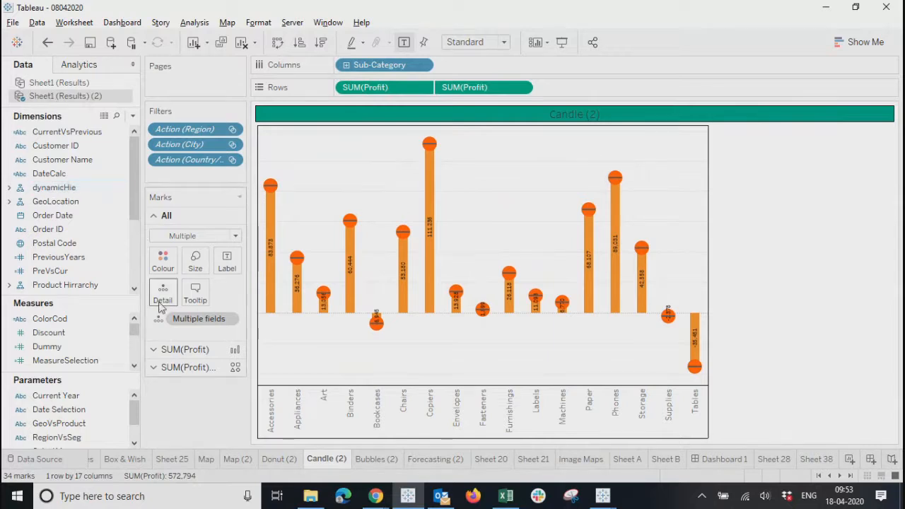
Step: Examine the commands available for the Sheet1 (Results) (2) data source and its first dimensions
{"action": "right_click", "coordinate": [73, 97]}
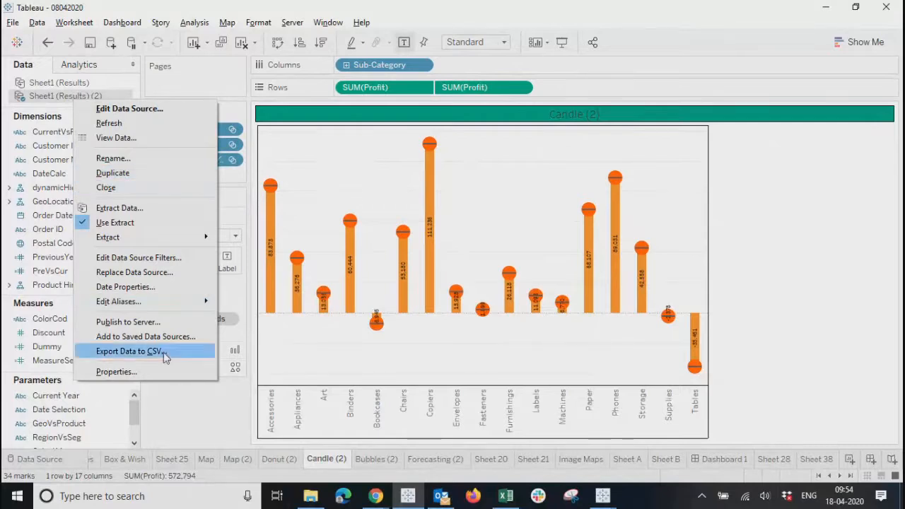
{"action": "left_click", "coordinate": [194, 414]}
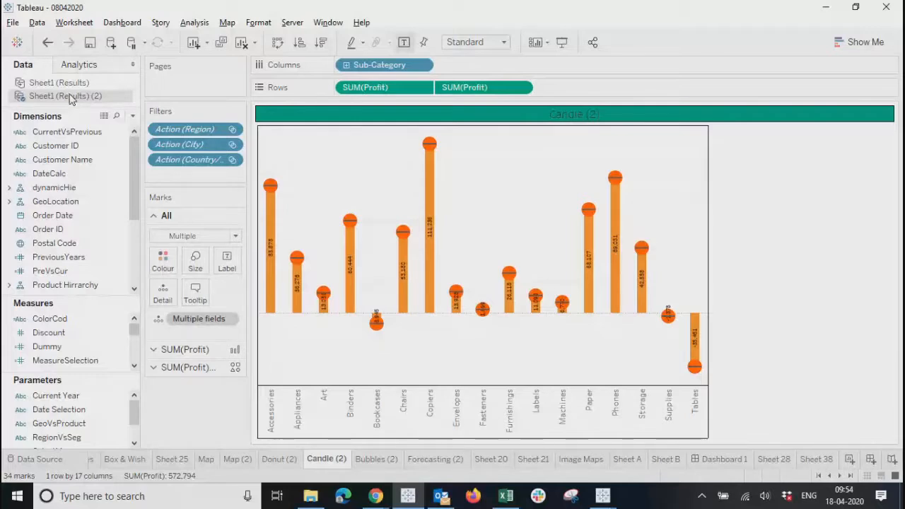
{"action": "left_click", "coordinate": [58, 147]}
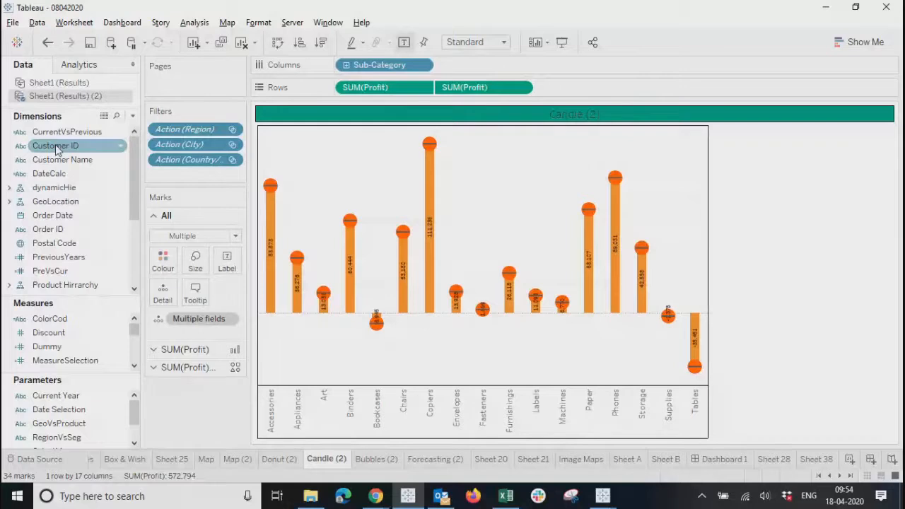
{"action": "left_click", "coordinate": [61, 136]}
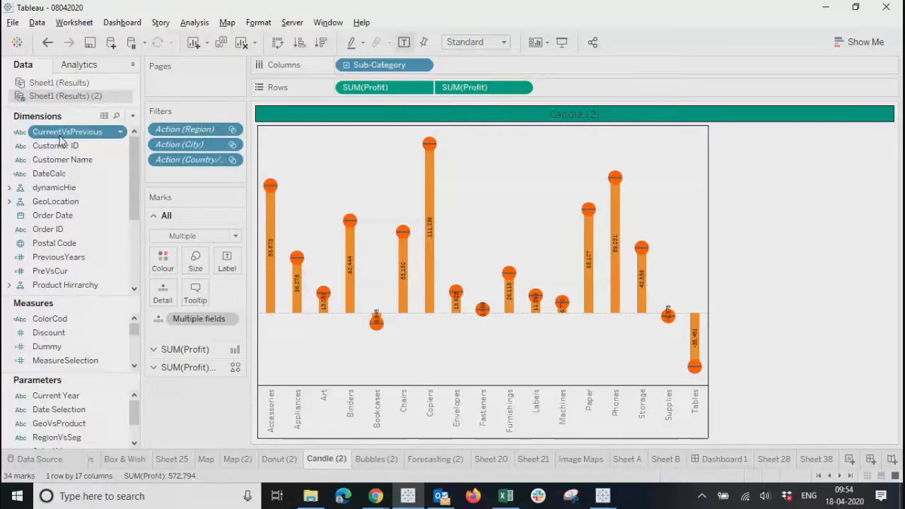
{"action": "right_click", "coordinate": [51, 97]}
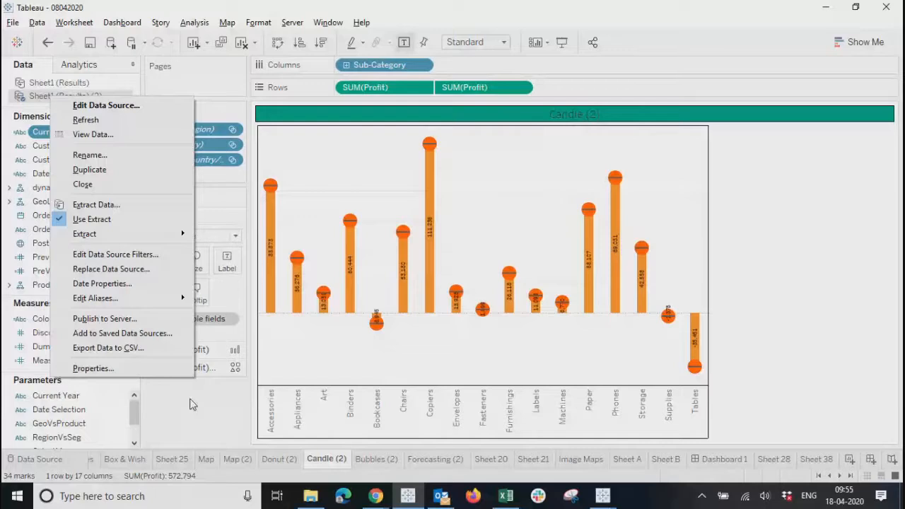
{"action": "left_click", "coordinate": [189, 404]}
Step: Examine the remaining dimensions of Sheet1 (Results) (2) and compare the data sources used by Bubbles (2), Sheet 20, Sheet 21 and Map
{"action": "scroll", "coordinate": [102, 243], "scroll_direction": "down", "scroll_amount": 3}
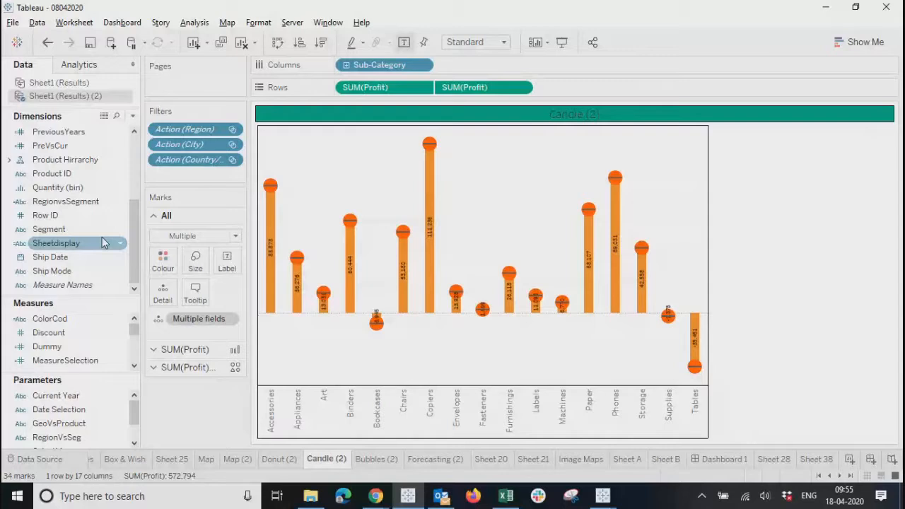
{"action": "left_click", "coordinate": [376, 459]}
{"action": "left_click", "coordinate": [490, 459]}
{"action": "left_click", "coordinate": [533, 458]}
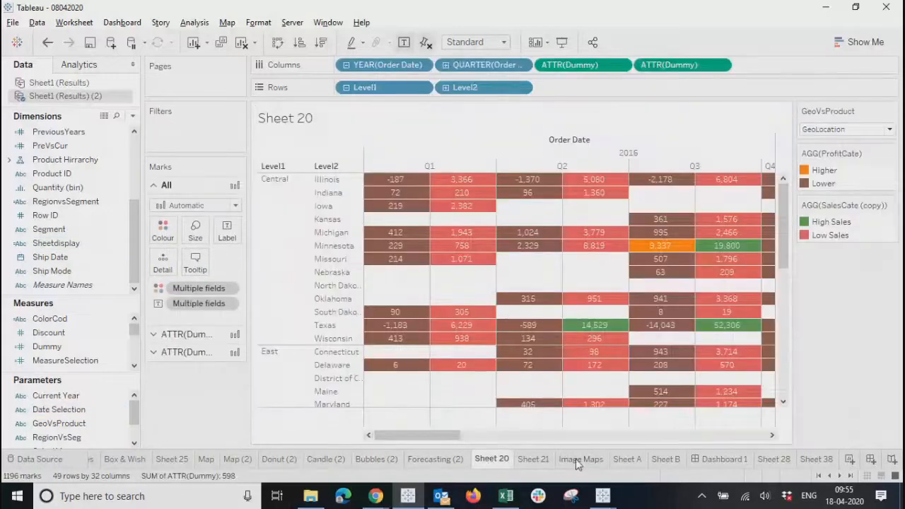
{"action": "left_click", "coordinate": [71, 98]}
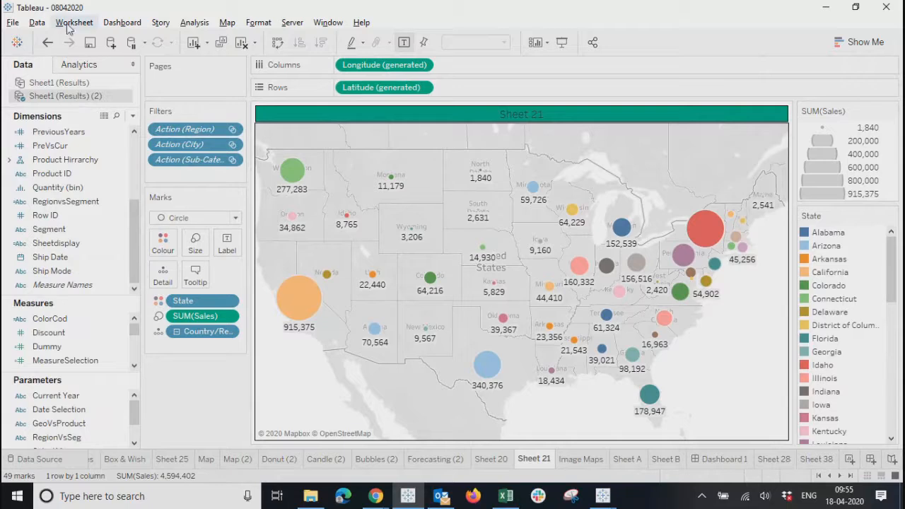
{"action": "left_click", "coordinate": [68, 27]}
{"action": "left_click", "coordinate": [37, 101]}
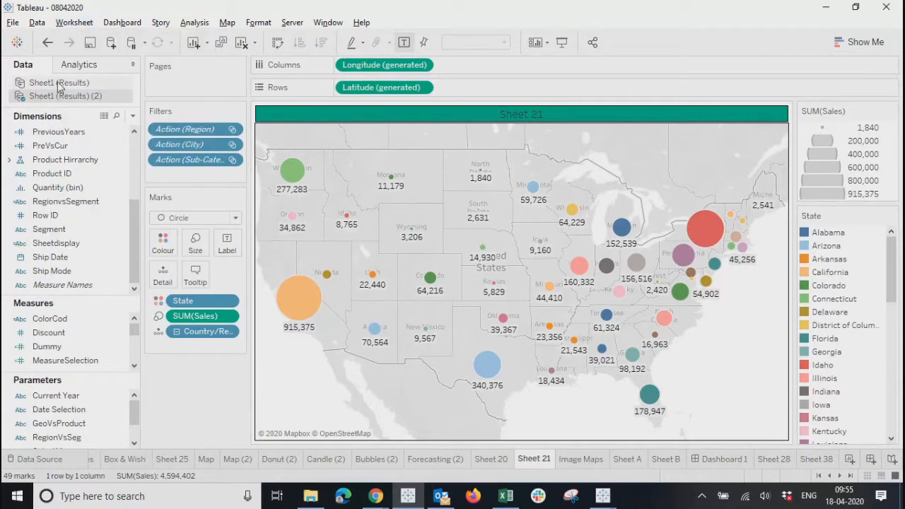
{"action": "left_click", "coordinate": [60, 84]}
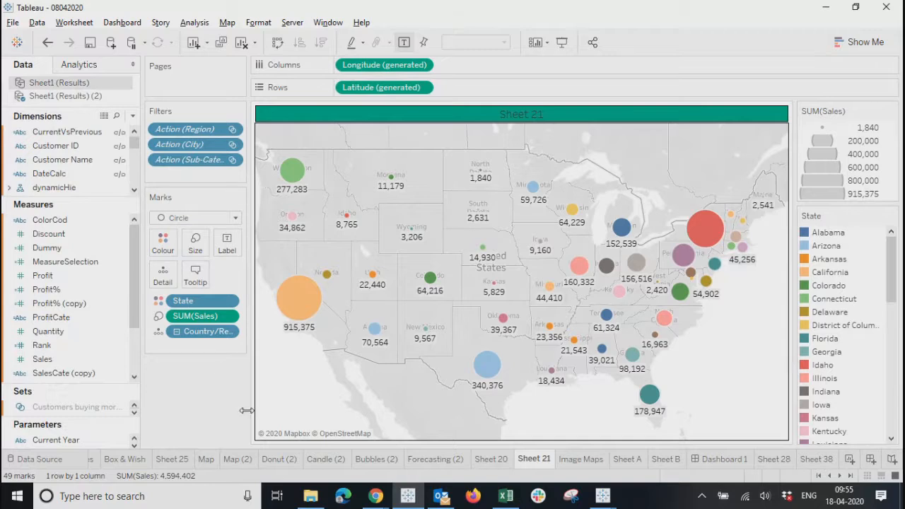
{"action": "left_click", "coordinate": [205, 459]}
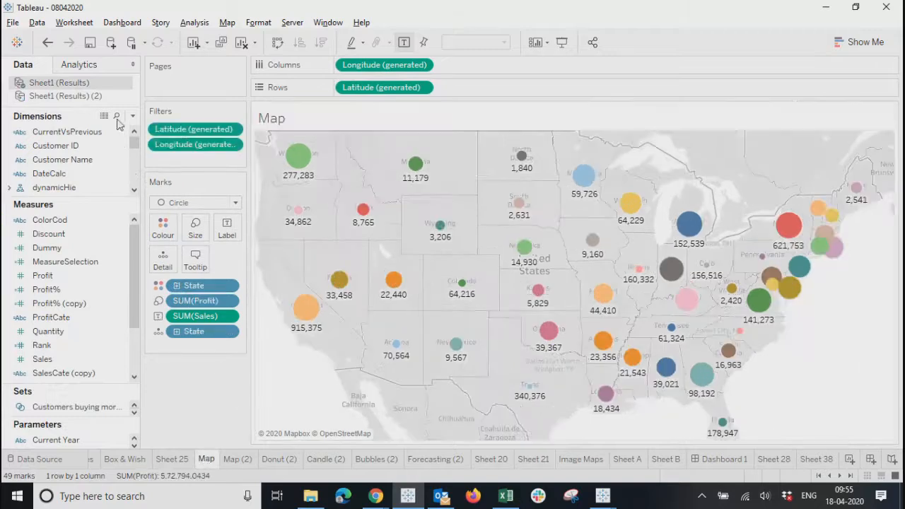
{"action": "left_click", "coordinate": [83, 96]}
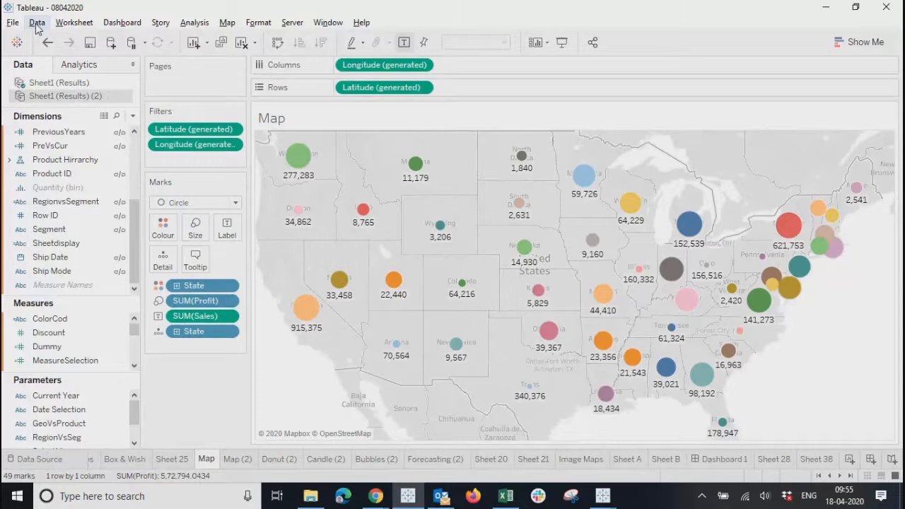
Step: Replace the data source Sheet1 (Results) (2) with Sheet1 (Results) in all worksheets and dashboards
{"action": "left_click", "coordinate": [37, 23]}
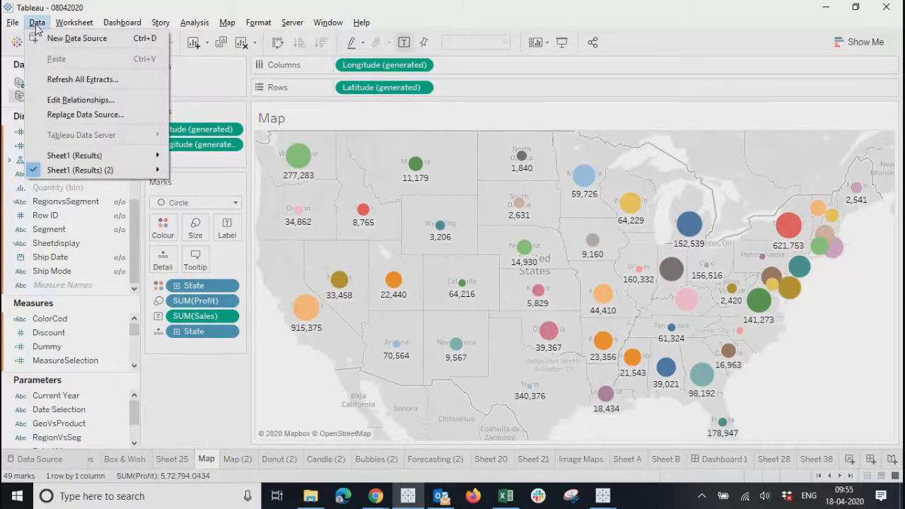
{"action": "left_click", "coordinate": [75, 115]}
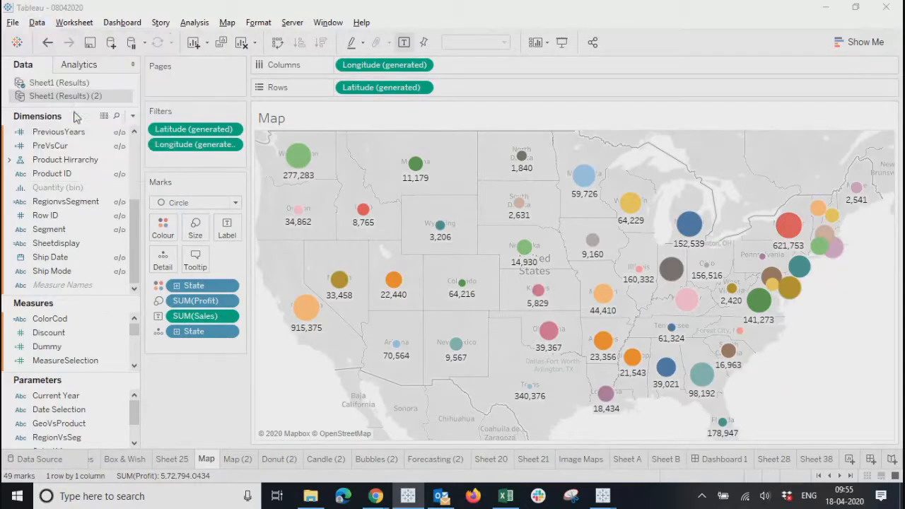
{"action": "left_click_drag", "start_coordinate": [394, 200], "coordinate": [436, 124]}
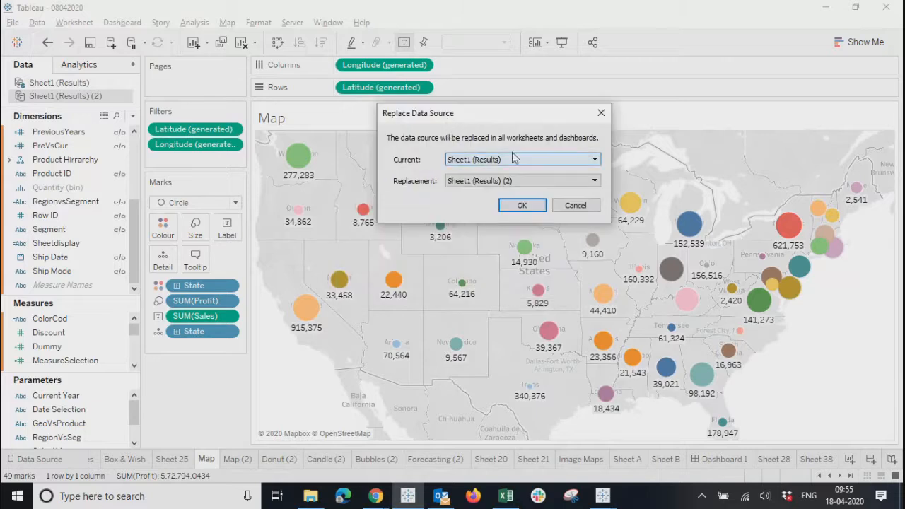
{"action": "left_click", "coordinate": [479, 160]}
{"action": "left_click", "coordinate": [479, 160]}
{"action": "left_click", "coordinate": [478, 181]}
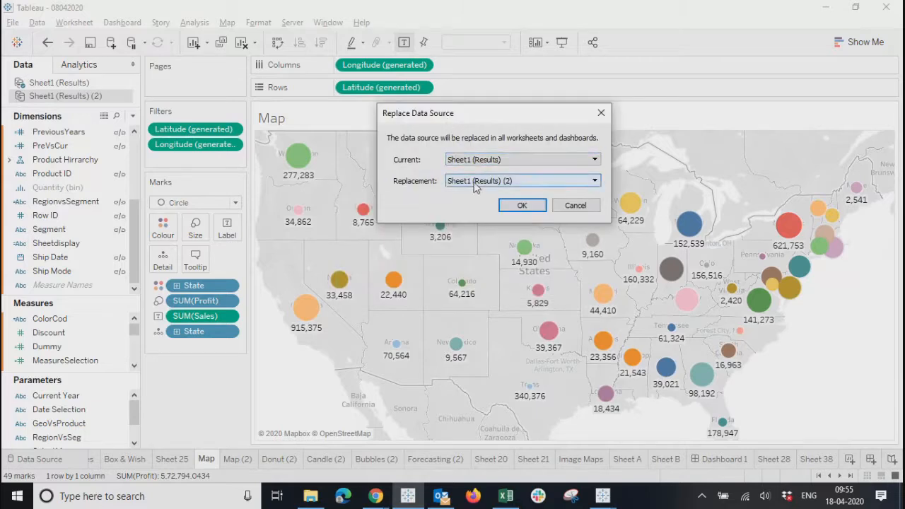
{"action": "left_click", "coordinate": [475, 186]}
{"action": "left_click", "coordinate": [476, 161]}
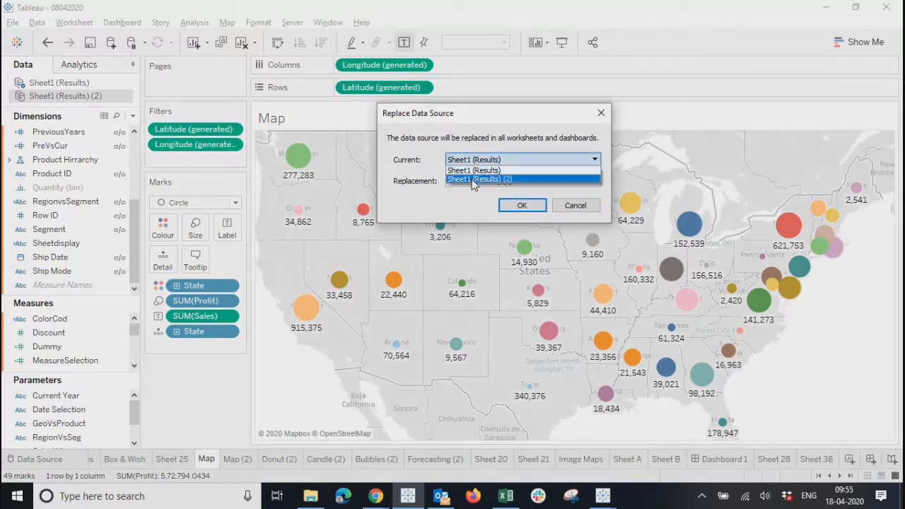
{"action": "left_click", "coordinate": [478, 180]}
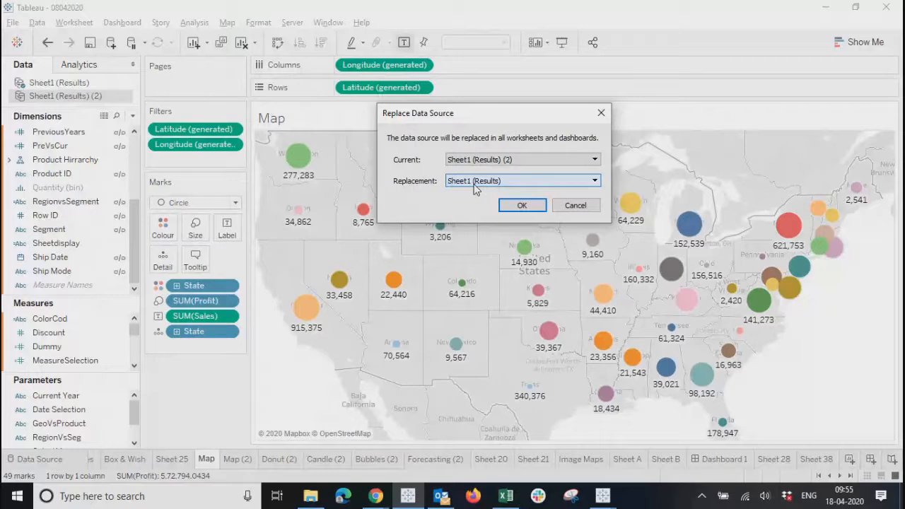
{"action": "left_click", "coordinate": [524, 211]}
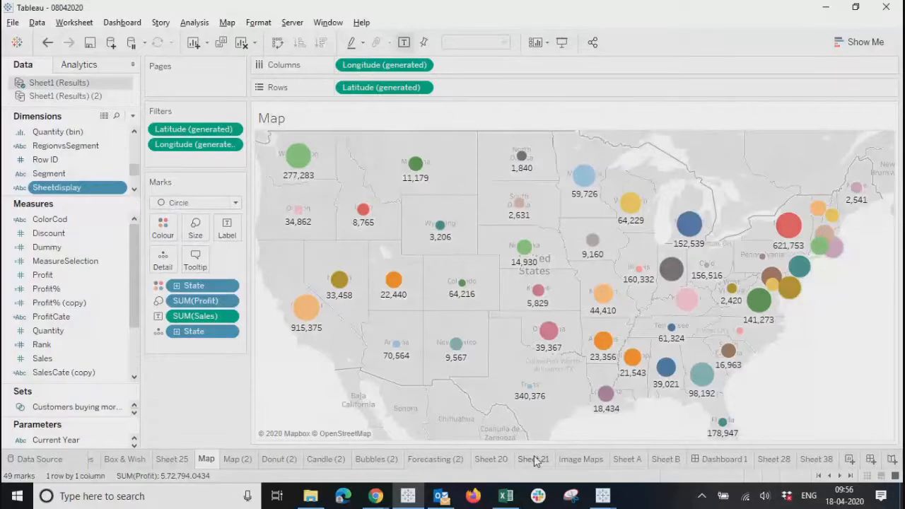
Step: Check which data source the Image Maps and Box & Wish sheets use
{"action": "left_click", "coordinate": [569, 459]}
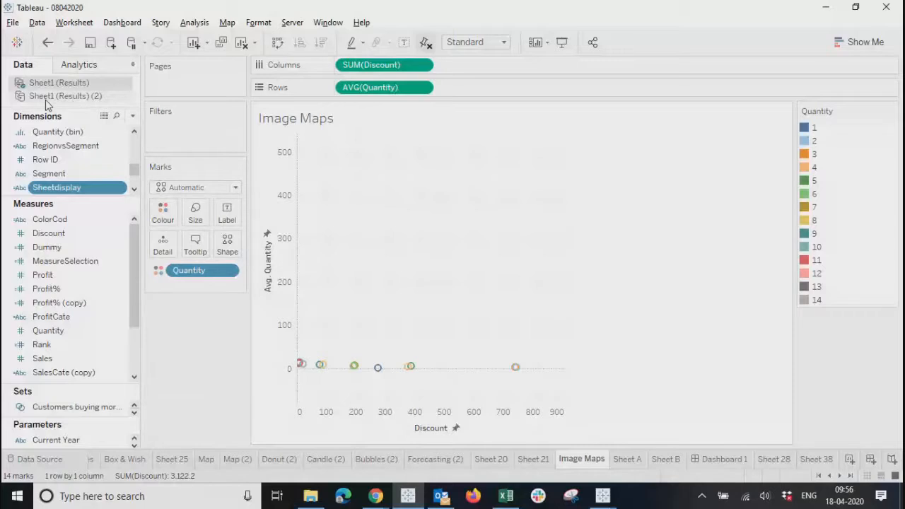
{"action": "left_click", "coordinate": [53, 96]}
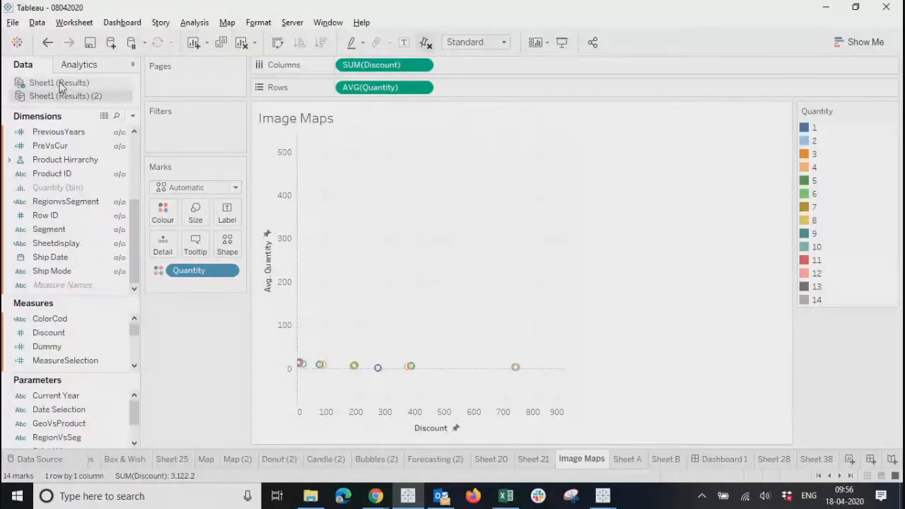
{"action": "left_click", "coordinate": [64, 83]}
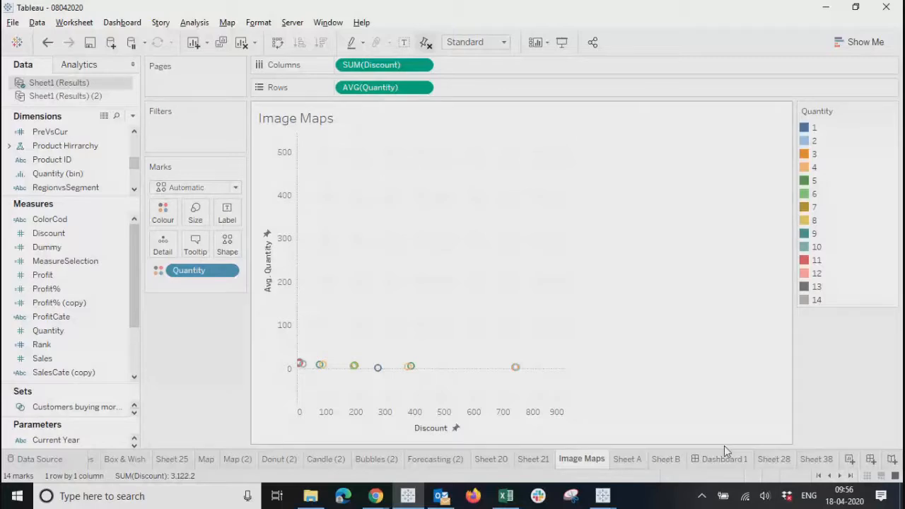
{"action": "left_click", "coordinate": [816, 459]}
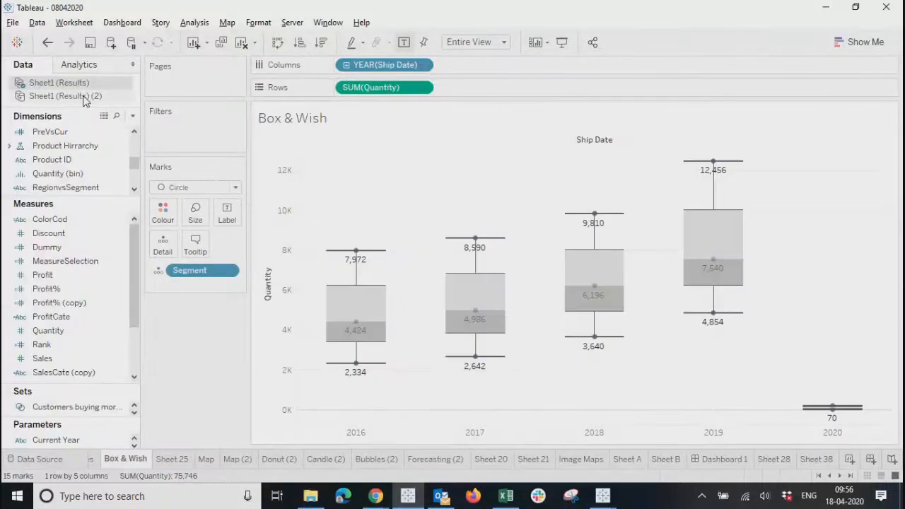
Step: Close the data source Sheet1 (Results) (2) so that it is removed from the workbook
{"action": "left_click", "coordinate": [84, 97]}
{"action": "right_click", "coordinate": [83, 97]}
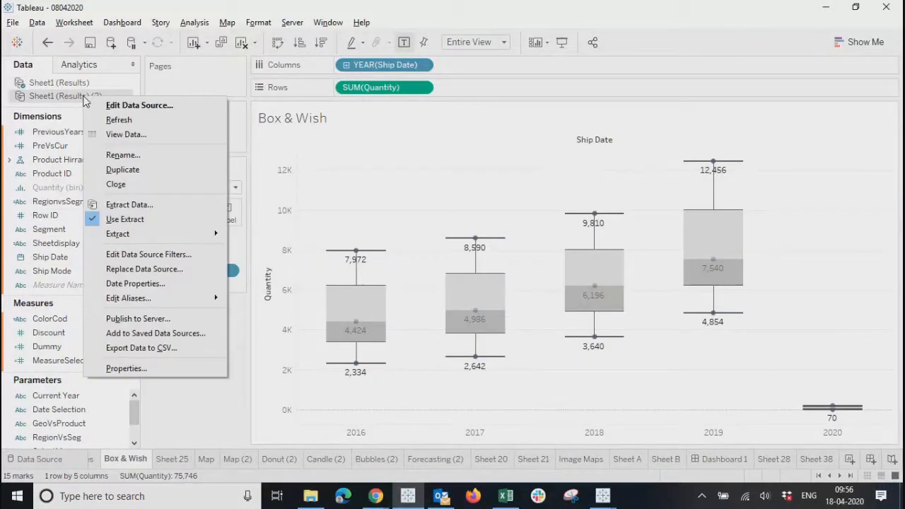
{"action": "left_click", "coordinate": [109, 186]}
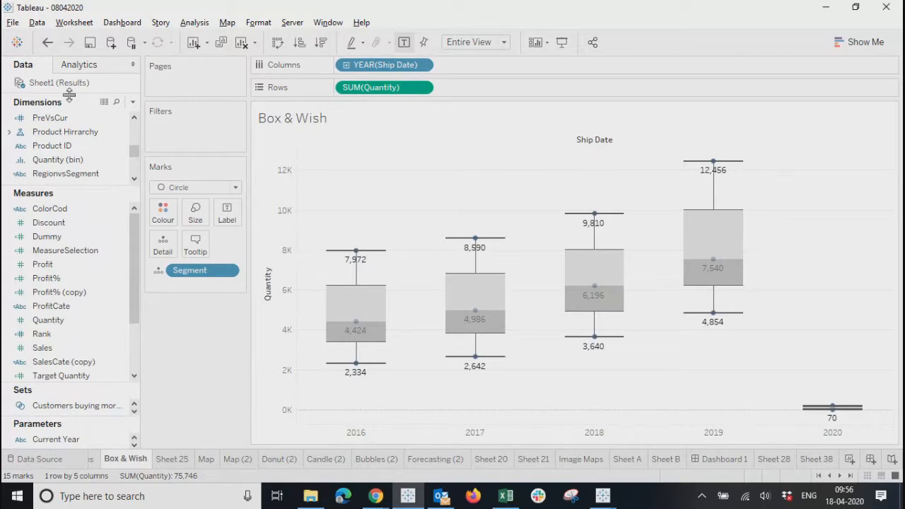
Step: Open the empty Sheet 38 and enlarge the Dimensions list to look through its fields
{"action": "scroll", "coordinate": [139, 156], "scroll_direction": "down", "scroll_amount": 3}
{"action": "left_click", "coordinate": [49, 222]}
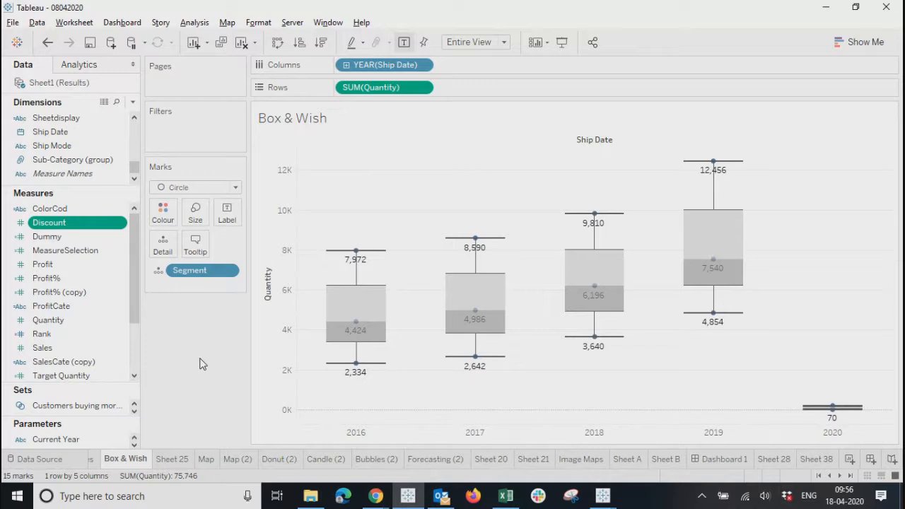
{"action": "left_click", "coordinate": [816, 459]}
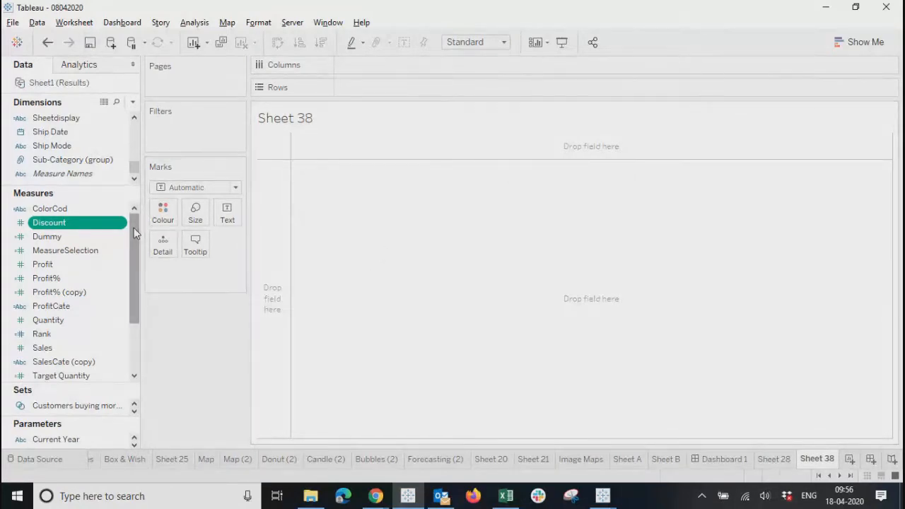
{"action": "left_click_drag", "start_coordinate": [115, 185], "coordinate": [107, 287]}
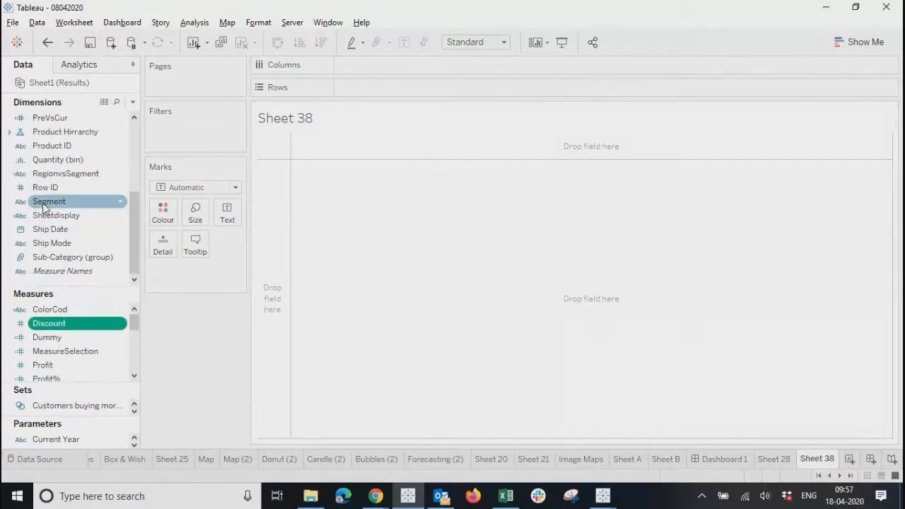
{"action": "left_click", "coordinate": [87, 257]}
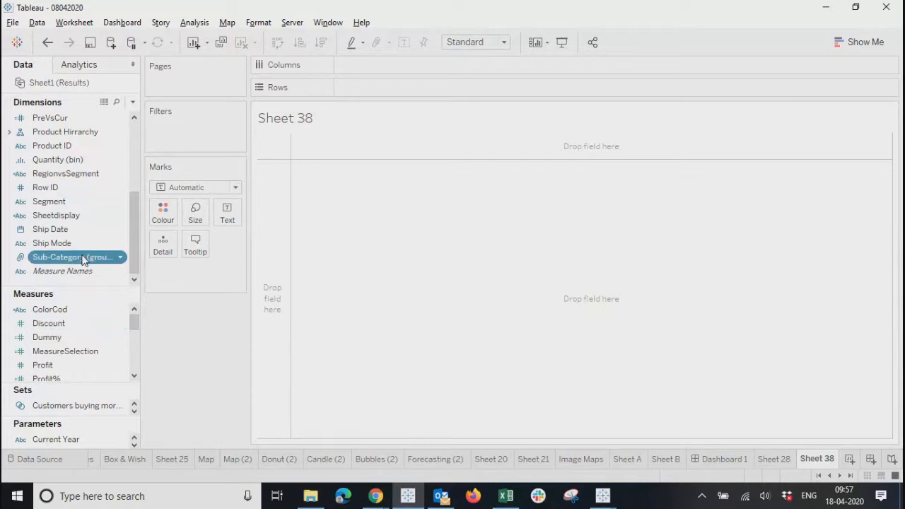
{"action": "left_click_drag", "start_coordinate": [134, 213], "coordinate": [134, 139]}
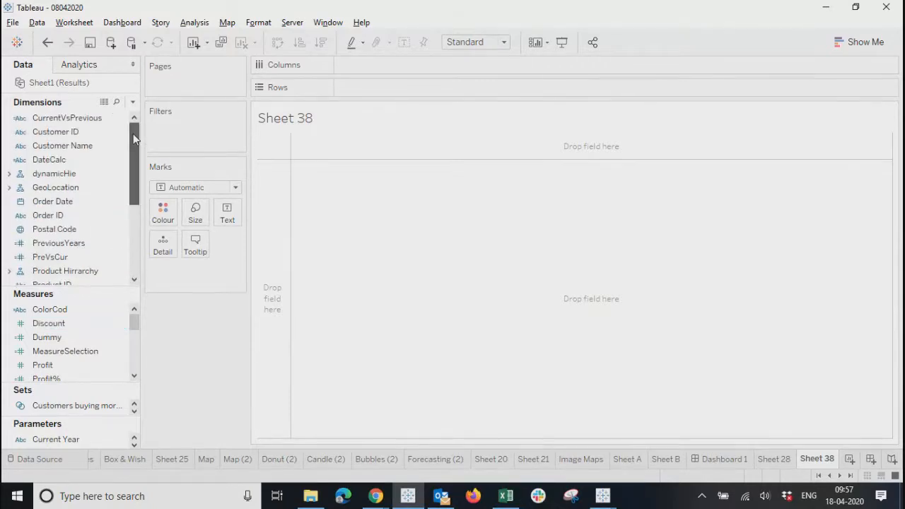
Step: Search the fields for "sub", place Sub-Category on Rows and clear the search
{"action": "left_click", "coordinate": [116, 102]}
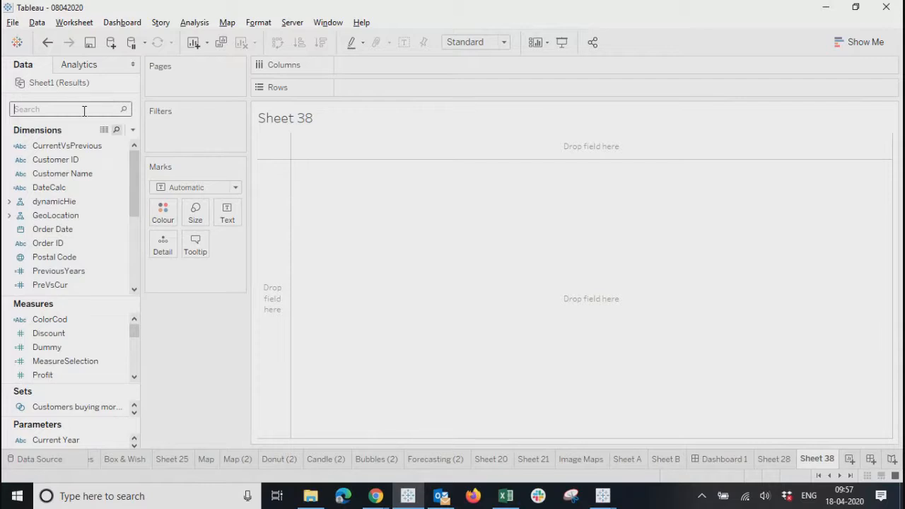
{"action": "type", "text": "sub"}
{"action": "left_click_drag", "start_coordinate": [67, 160], "coordinate": [374, 93]}
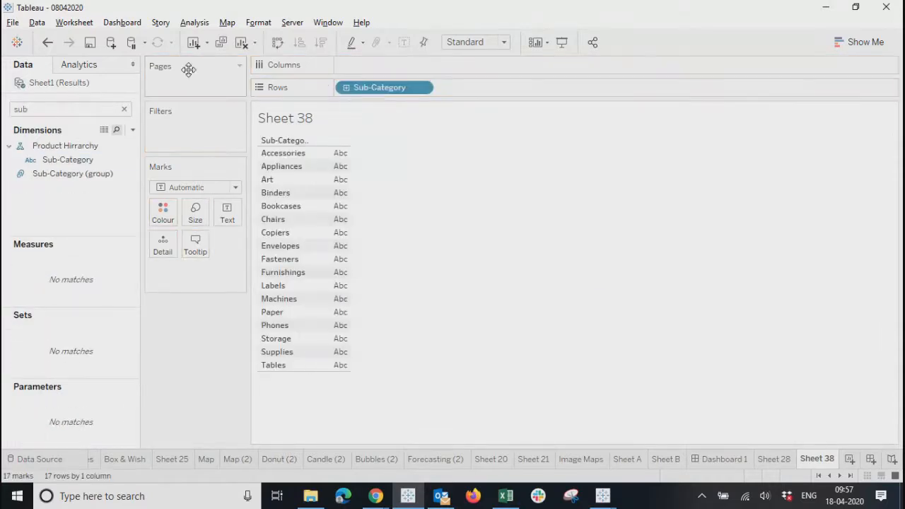
{"action": "left_click", "coordinate": [124, 109]}
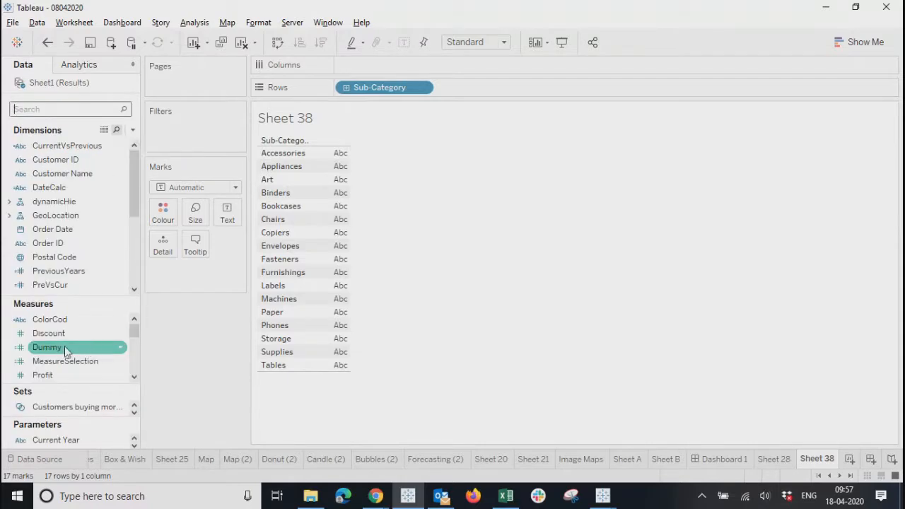
Step: Show Quantity as the value for each sub-category and set its aggregation to Average
{"action": "left_click_drag", "start_coordinate": [134, 331], "coordinate": [136, 361]}
{"action": "left_click_drag", "start_coordinate": [136, 362], "coordinate": [135, 343]}
{"action": "left_click_drag", "start_coordinate": [92, 348], "coordinate": [346, 204]}
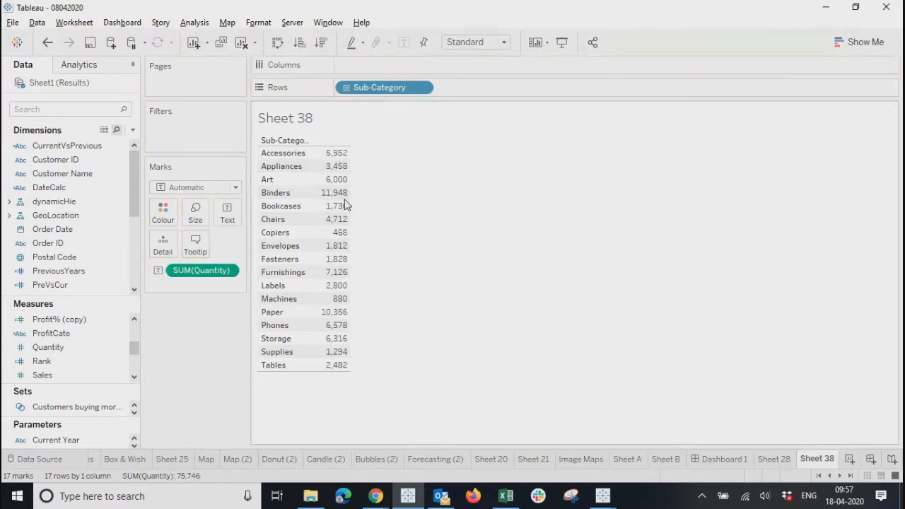
{"action": "left_click", "coordinate": [229, 271]}
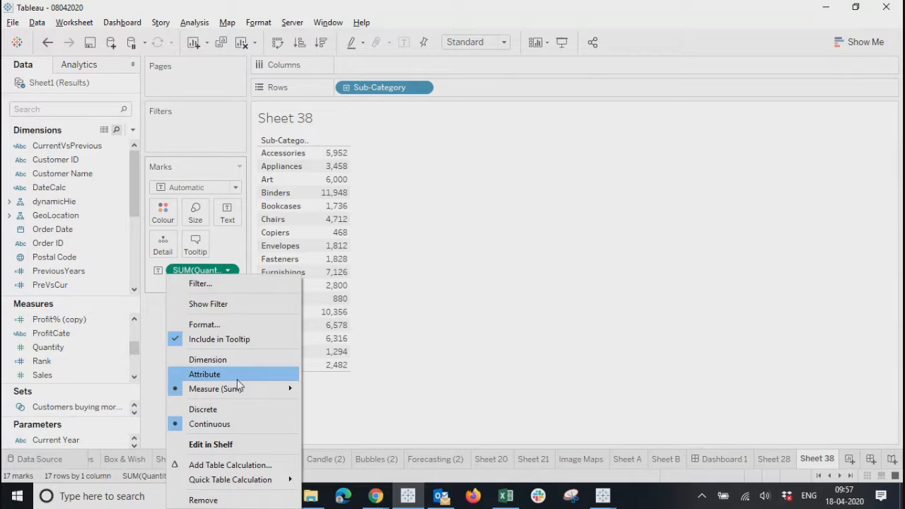
{"action": "mouse_move", "coordinate": [241, 393]}
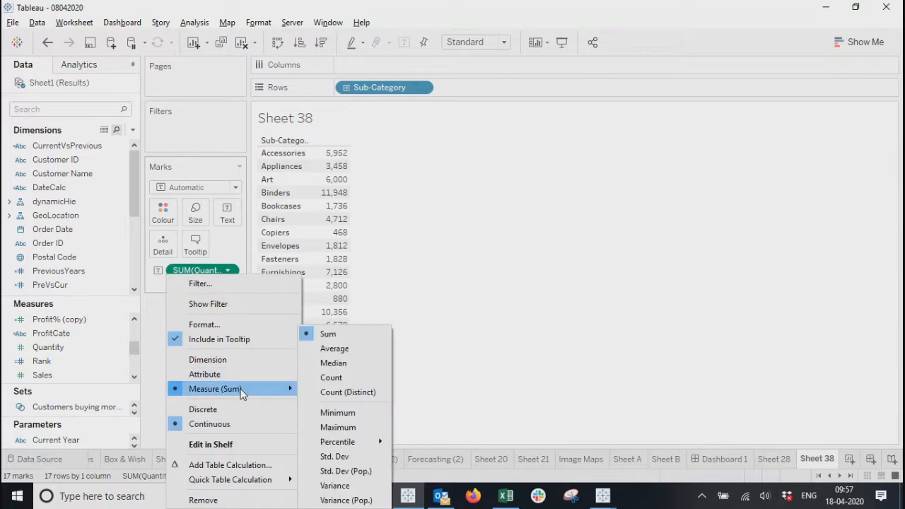
{"action": "left_click", "coordinate": [338, 352]}
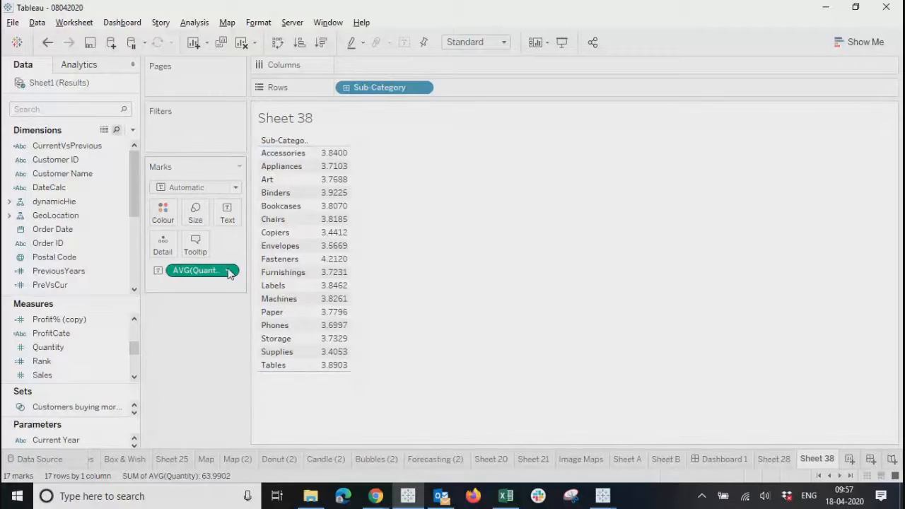
Step: Format the average quantity values as Number (Custom) with 1 decimal place and close the formatting settings
{"action": "left_click", "coordinate": [229, 272]}
{"action": "left_click", "coordinate": [233, 326]}
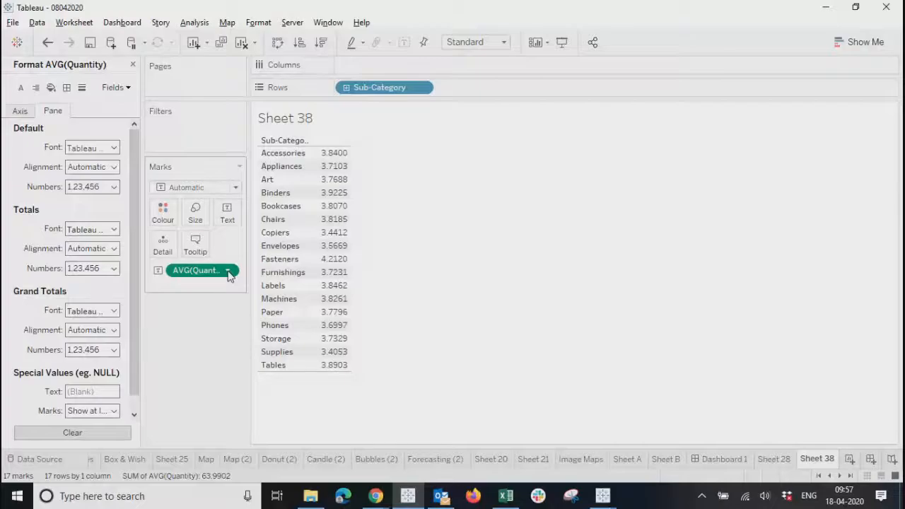
{"action": "left_click", "coordinate": [227, 271]}
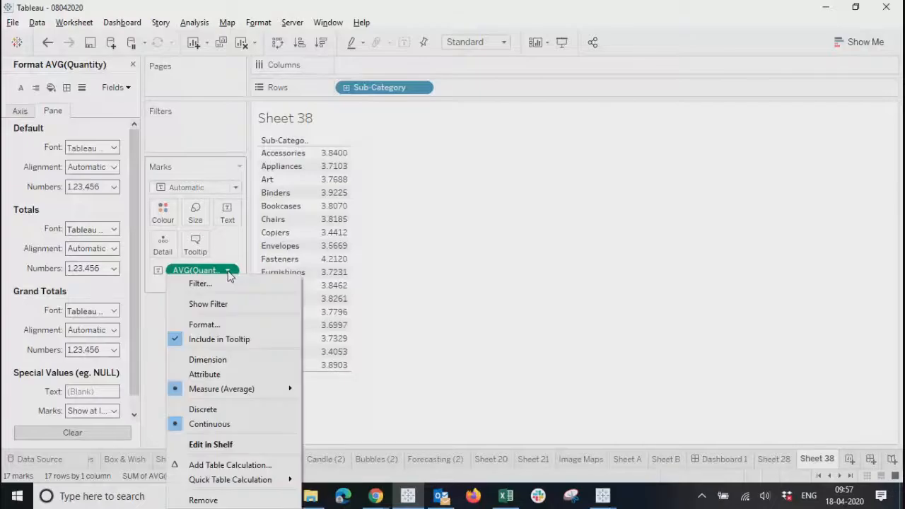
{"action": "left_click", "coordinate": [205, 324]}
{"action": "left_click", "coordinate": [92, 187]}
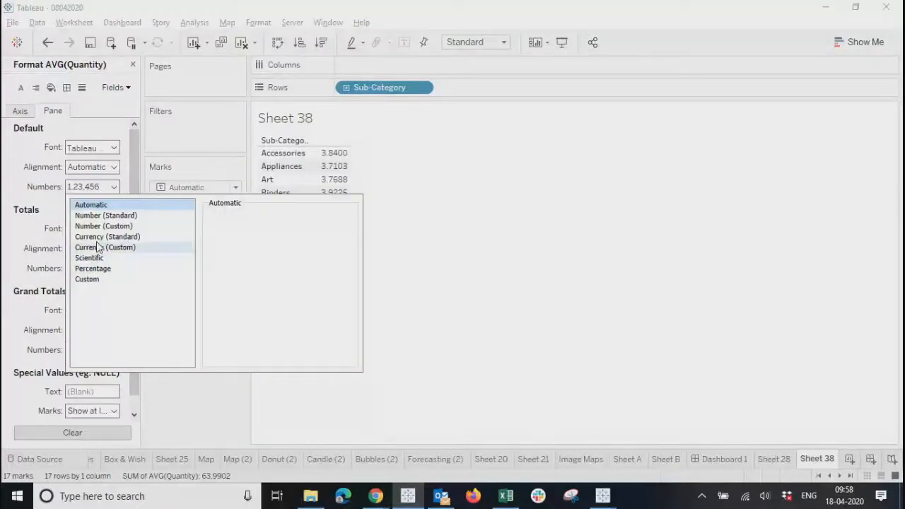
{"action": "left_click", "coordinate": [103, 226]}
{"action": "left_click", "coordinate": [245, 236]}
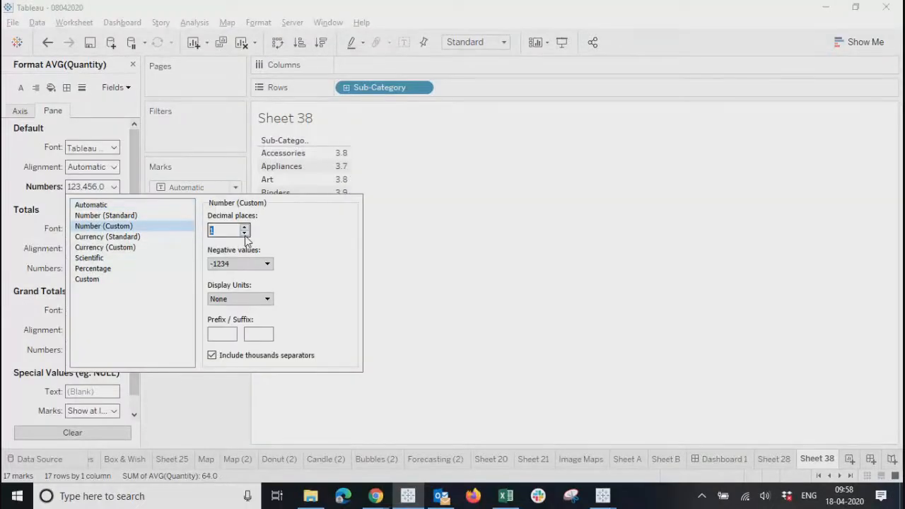
{"action": "left_click", "coordinate": [418, 267]}
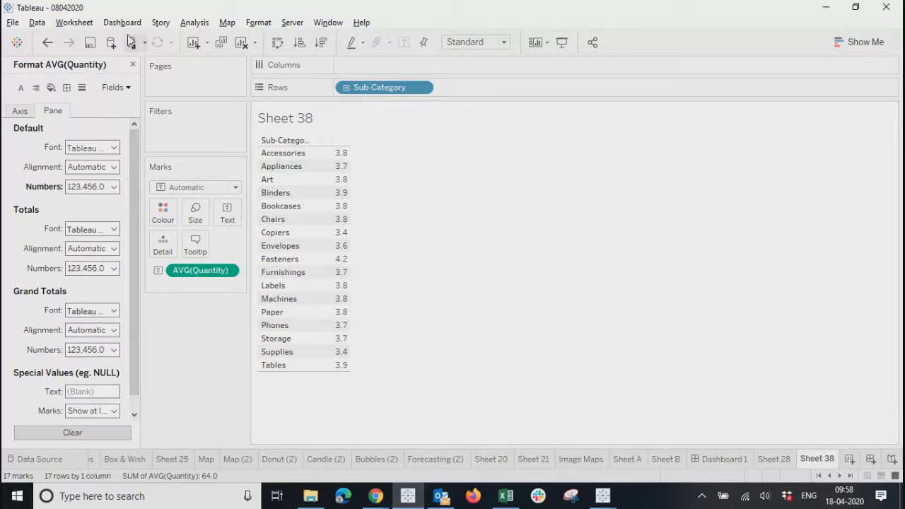
{"action": "left_click", "coordinate": [133, 65]}
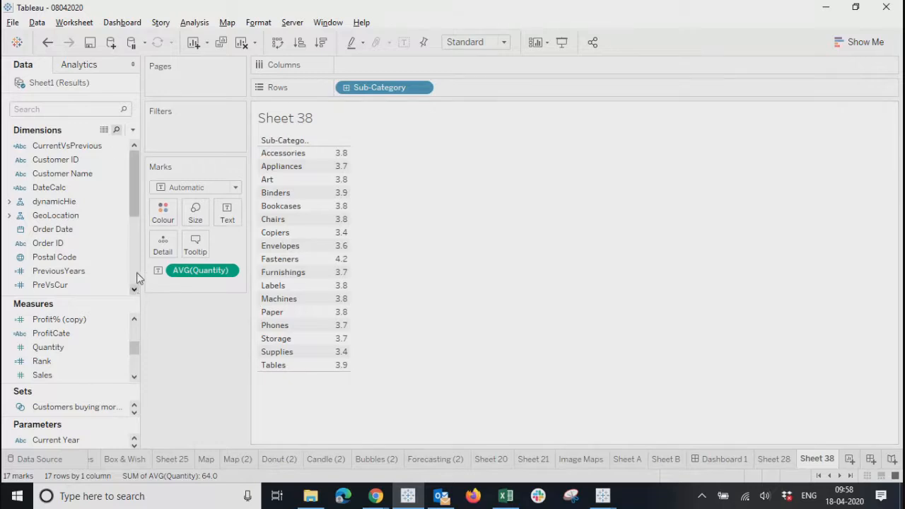
Step: Start a calculated field named LOD1 and place its editor beside the sub-category table
{"action": "left_click", "coordinate": [133, 131]}
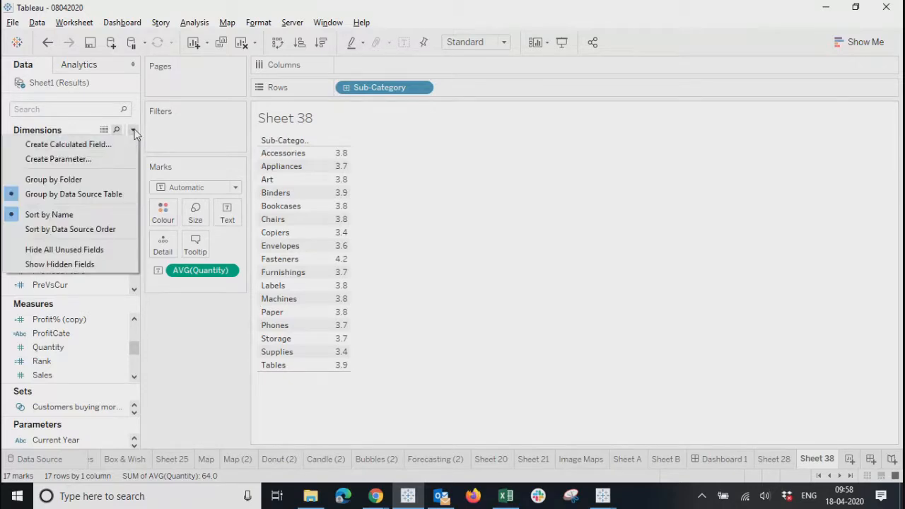
{"action": "left_click", "coordinate": [103, 145]}
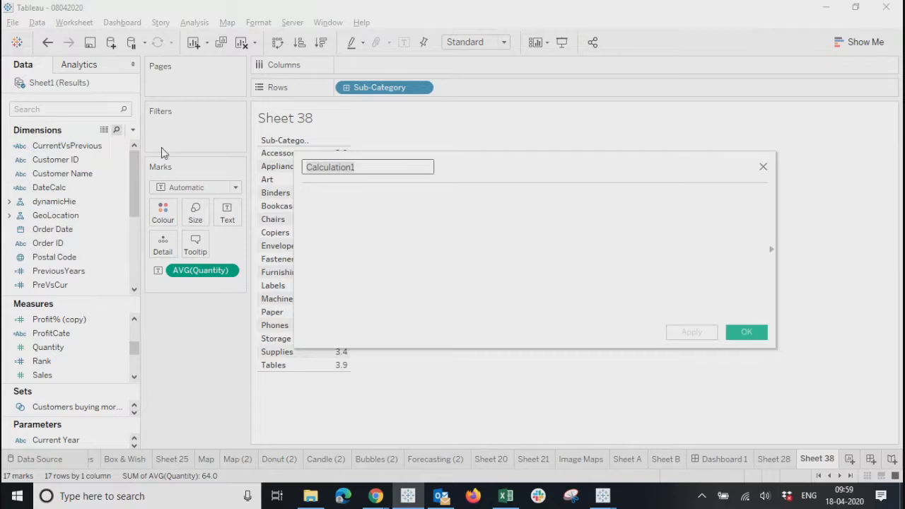
{"action": "double_click", "coordinate": [373, 168]}
{"action": "key", "text": "BackSpace"}
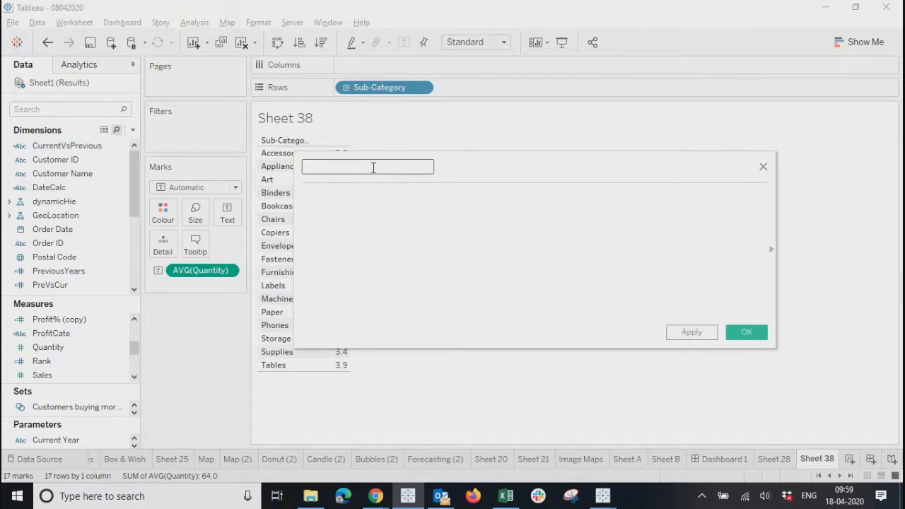
{"action": "type", "text": "LOD1"}
{"action": "left_click", "coordinate": [376, 201]}
{"action": "left_click_drag", "start_coordinate": [457, 161], "coordinate": [504, 206]}
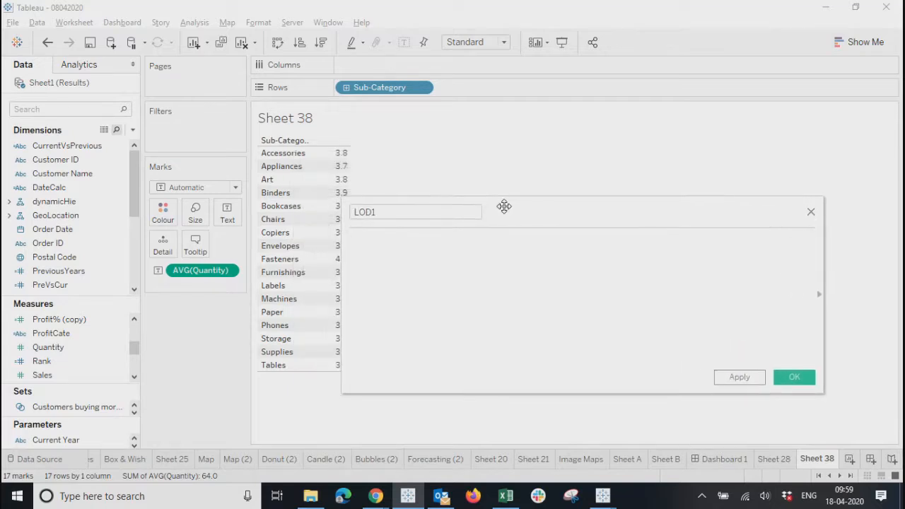
{"action": "left_click", "coordinate": [379, 271]}
{"action": "left_click_drag", "start_coordinate": [565, 212], "coordinate": [494, 209]}
Step: Examine the syntax description of INCLUDE from within the LOD1 formula and discard the calculation
{"action": "type", "text": "d"}
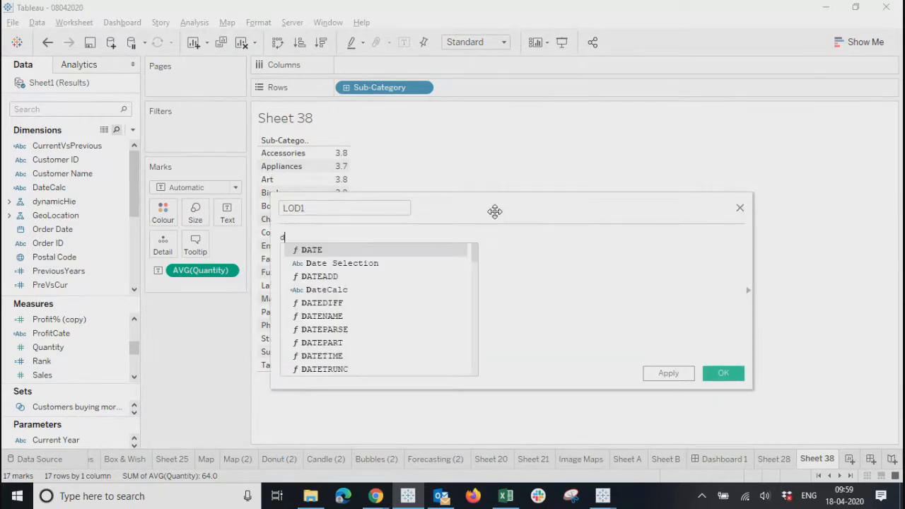
{"action": "type", "text": "i"}
{"action": "key", "text": "BackSpace"}
{"action": "key", "text": "BackSpace"}
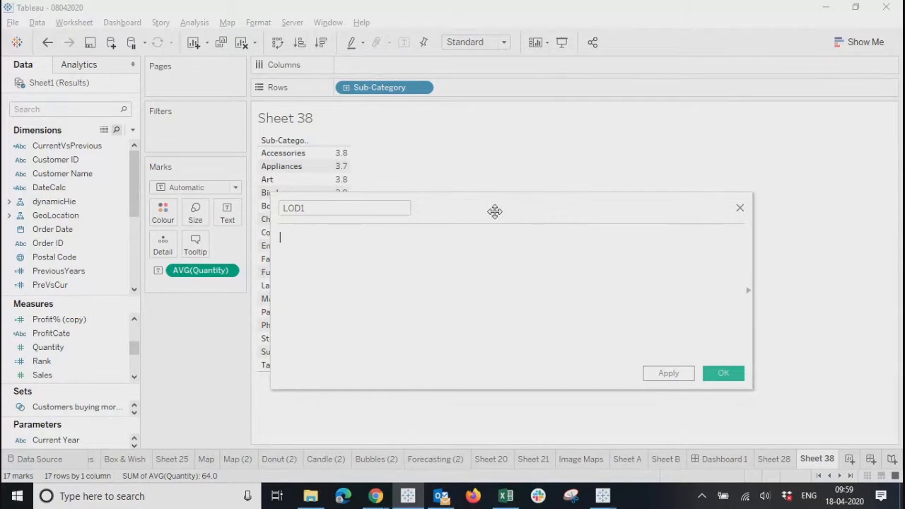
{"action": "type", "text": "{incl"}
{"action": "left_click", "coordinate": [416, 252]}
{"action": "left_click", "coordinate": [750, 292]}
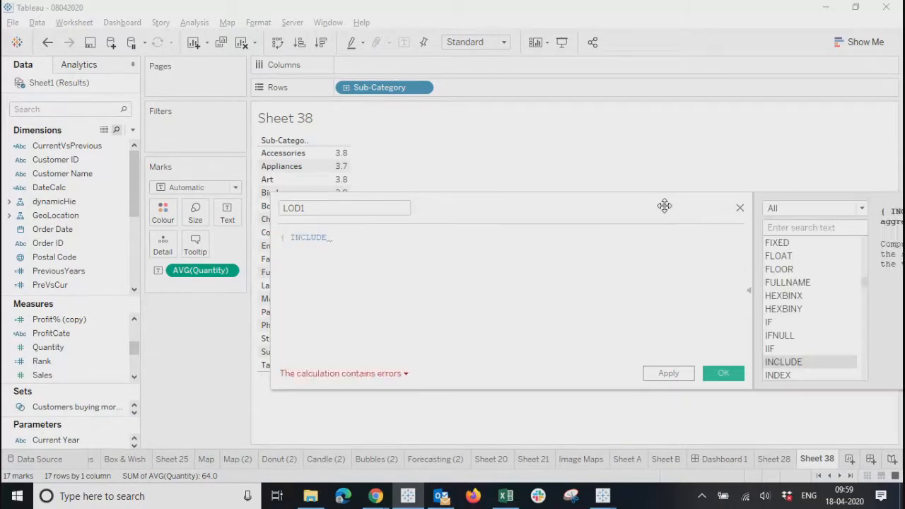
{"action": "left_click_drag", "start_coordinate": [652, 206], "coordinate": [483, 183]}
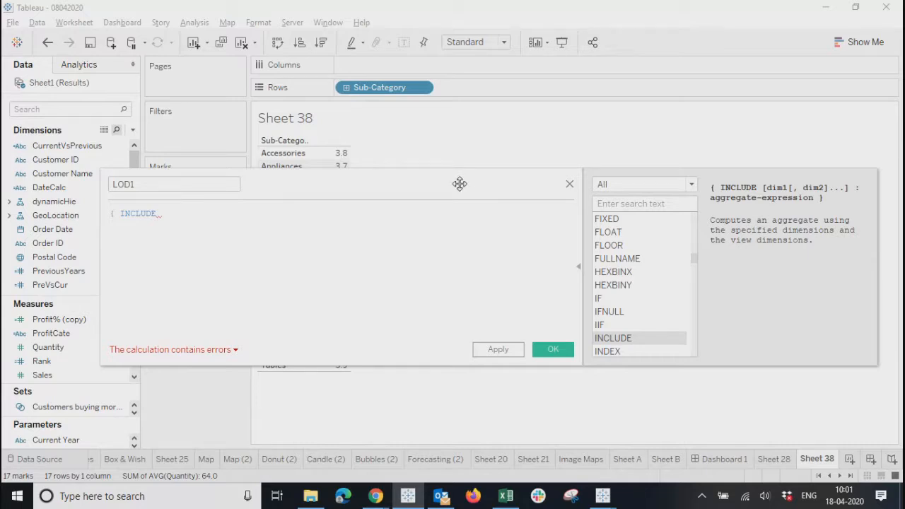
{"action": "left_click_drag", "start_coordinate": [460, 184], "coordinate": [464, 185]}
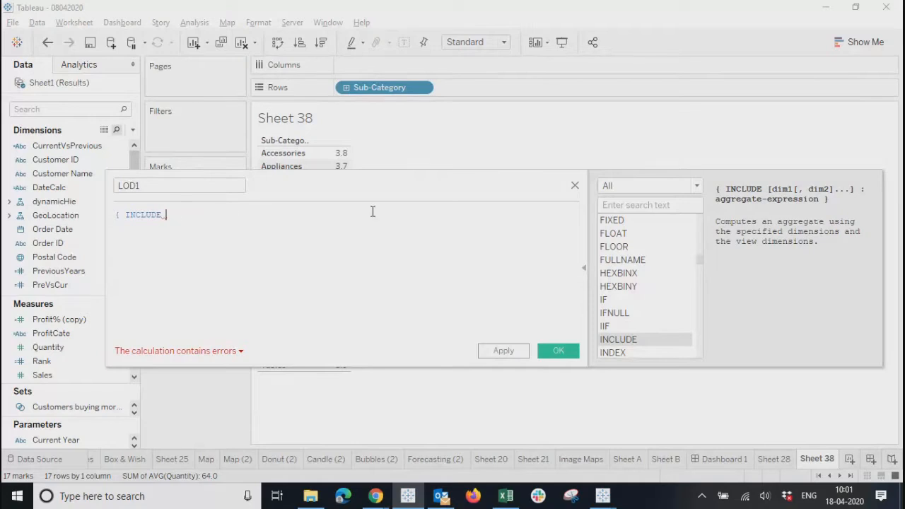
{"action": "left_click", "coordinate": [575, 185]}
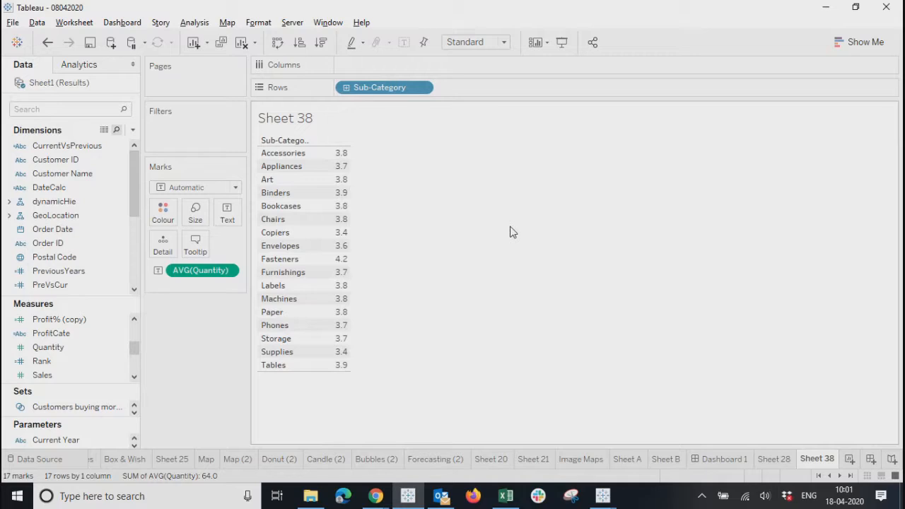
Step: Create a calculated field named LOD1 and reposition and resize its editor so the formula area and function reference fit beside the field lists
{"action": "left_click", "coordinate": [132, 130]}
{"action": "left_click", "coordinate": [177, 145]}
{"action": "type", "text": "LOD1"}
{"action": "left_click", "coordinate": [297, 271]}
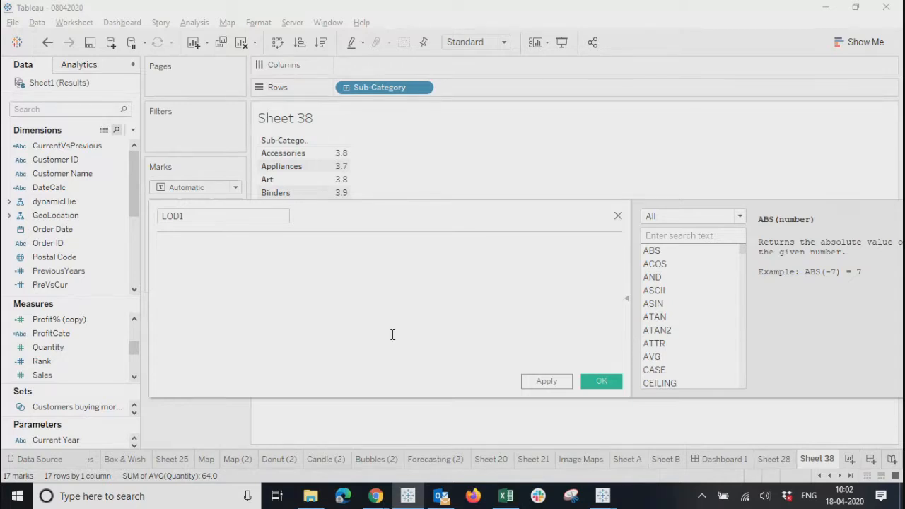
{"action": "left_click_drag", "start_coordinate": [150, 323], "coordinate": [245, 321]}
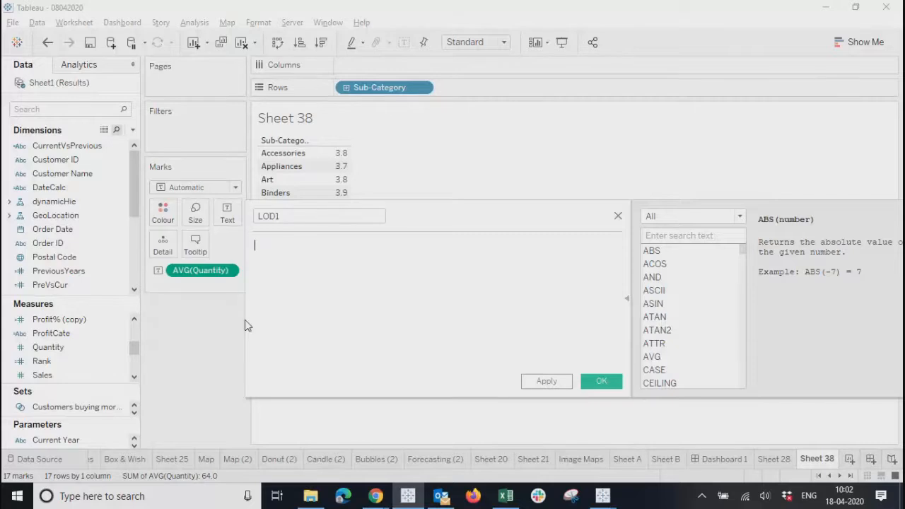
{"action": "left_click_drag", "start_coordinate": [444, 210], "coordinate": [365, 210]}
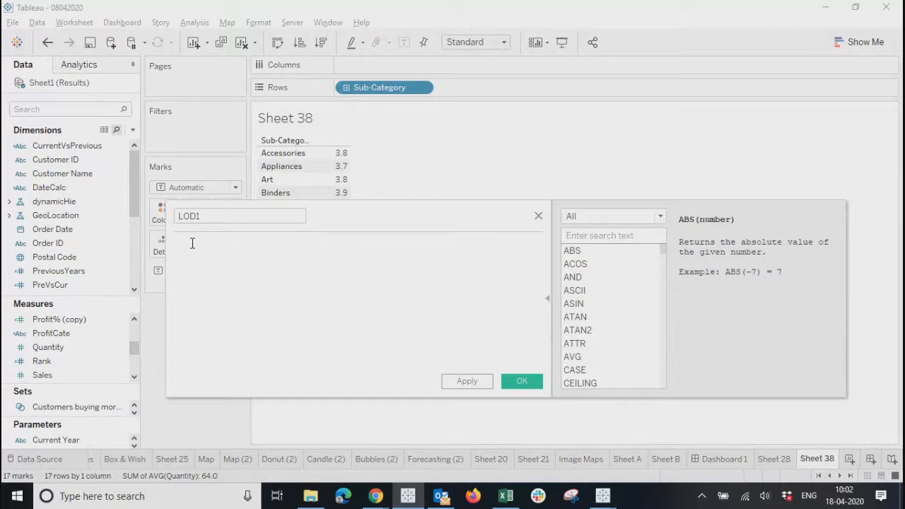
Step: Look up the INCLUDE, FIXED and EXCLUDE function descriptions from within the LOD1 formula, leaving the formula empty
{"action": "type", "text": "in"}
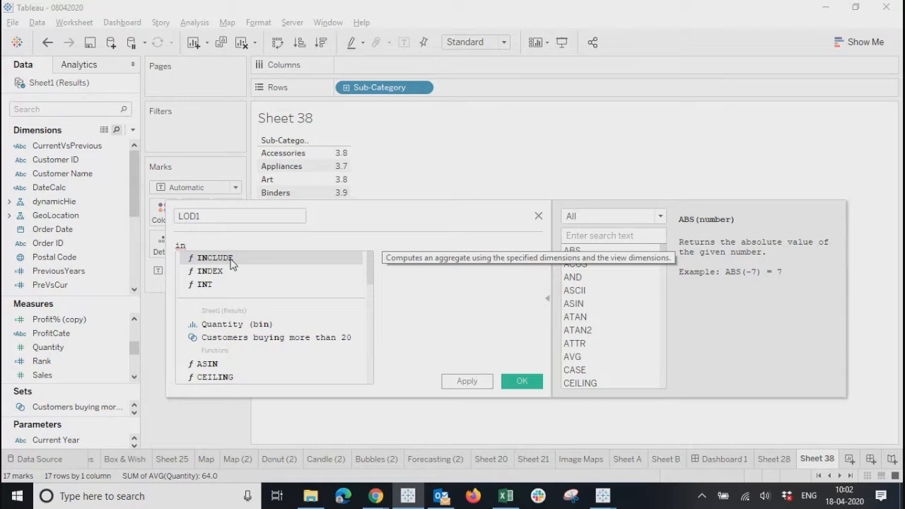
{"action": "key", "text": "BackSpace"}
{"action": "key", "text": "BackSpace"}
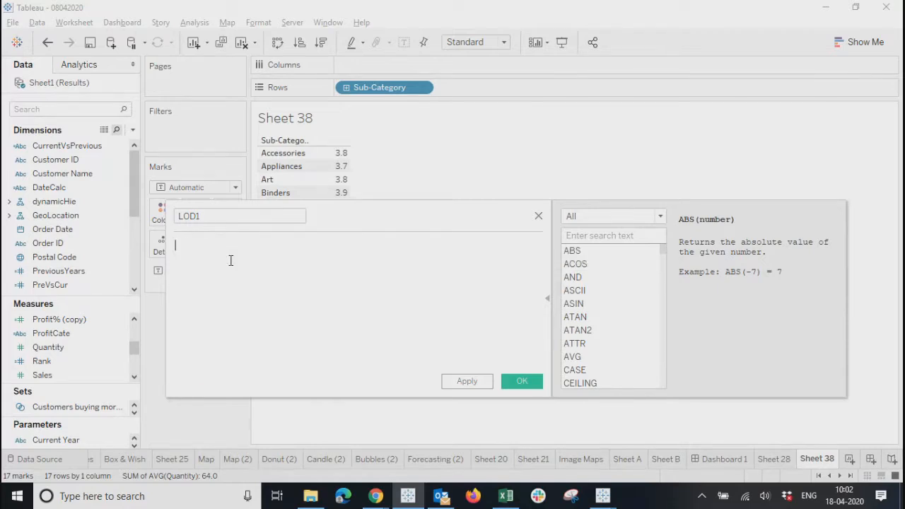
{"action": "type", "text": "fix"}
{"action": "key", "text": "BackSpace"}
{"action": "key", "text": "BackSpace"}
{"action": "key", "text": "BackSpace"}
{"action": "type", "text": "ex"}
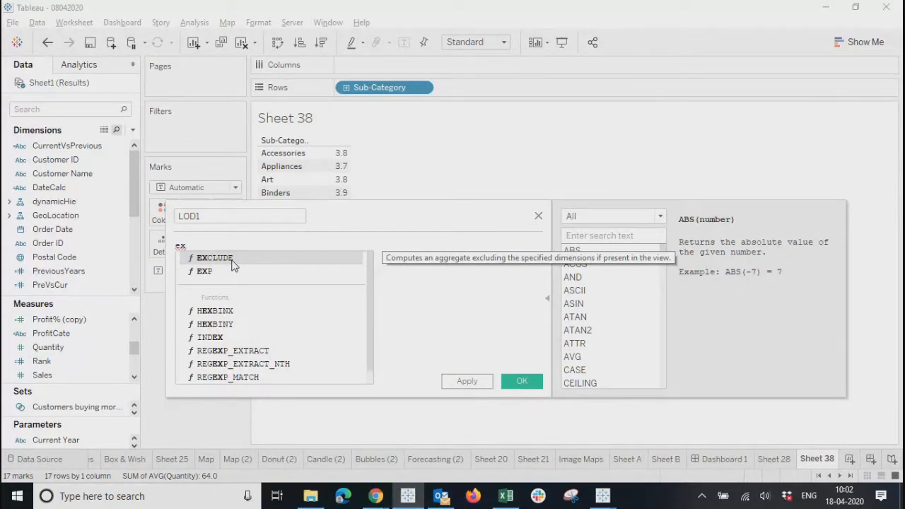
{"action": "key", "text": "BackSpace"}
{"action": "key", "text": "BackSpace"}
Step: Begin the LOD1 formula with an opening curly brace followed by the INCLUDE keyword
{"action": "type", "text": "{"}
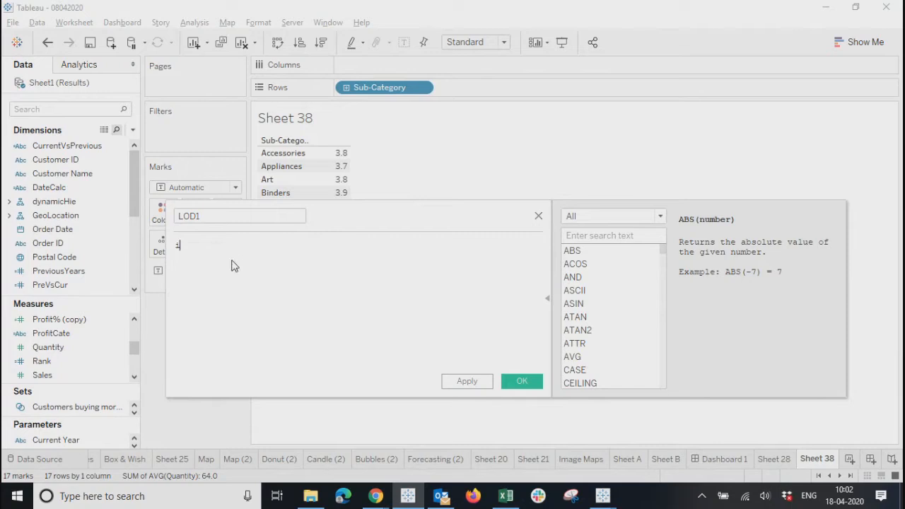
{"action": "type", "text": " in"}
{"action": "double_click", "coordinate": [228, 259]}
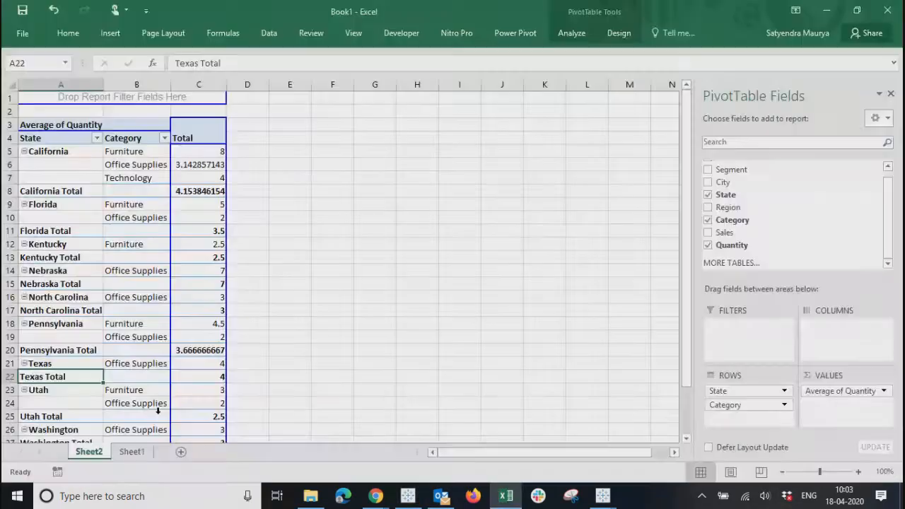
Step: Examine the average quantity of Furniture across the states in the Excel pivot table, and return to Tableau
{"action": "left_click", "coordinate": [44, 149]}
{"action": "left_click", "coordinate": [115, 153]}
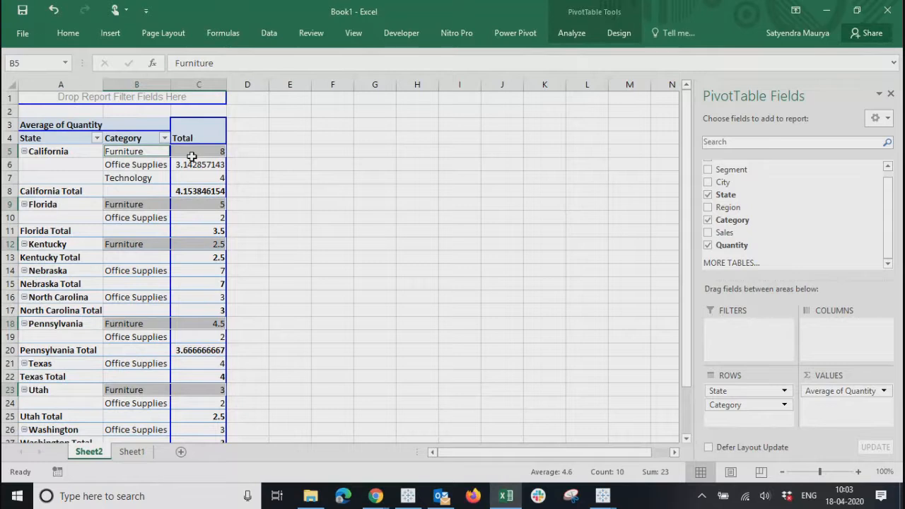
{"action": "left_click", "coordinate": [828, 13]}
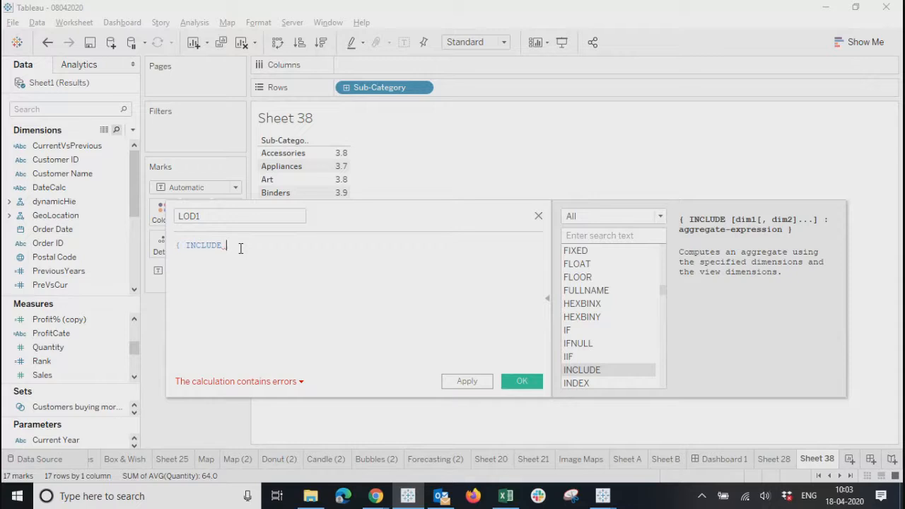
Step: Add the Sub-Category and State dimensions to the INCLUDE expression, separated by a comma
{"action": "type", "text": "sub"}
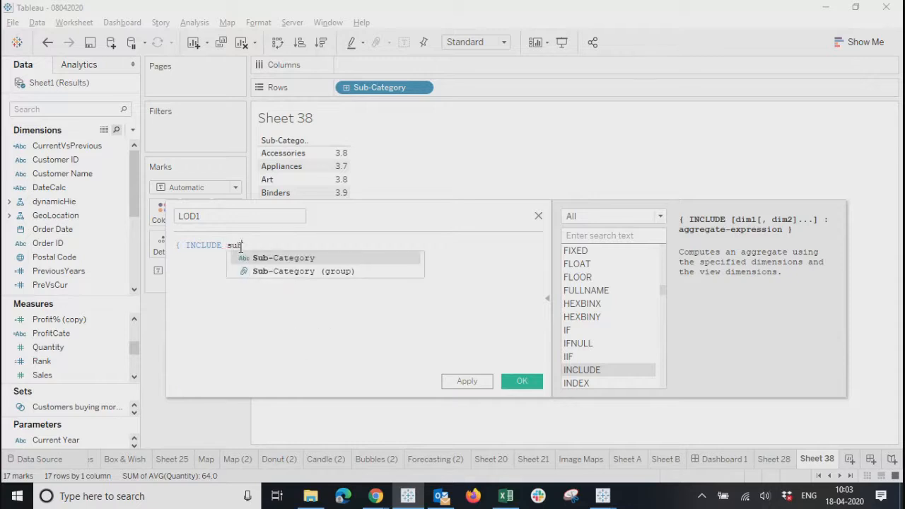
{"action": "key", "text": "Return"}
{"action": "type", "text": ","}
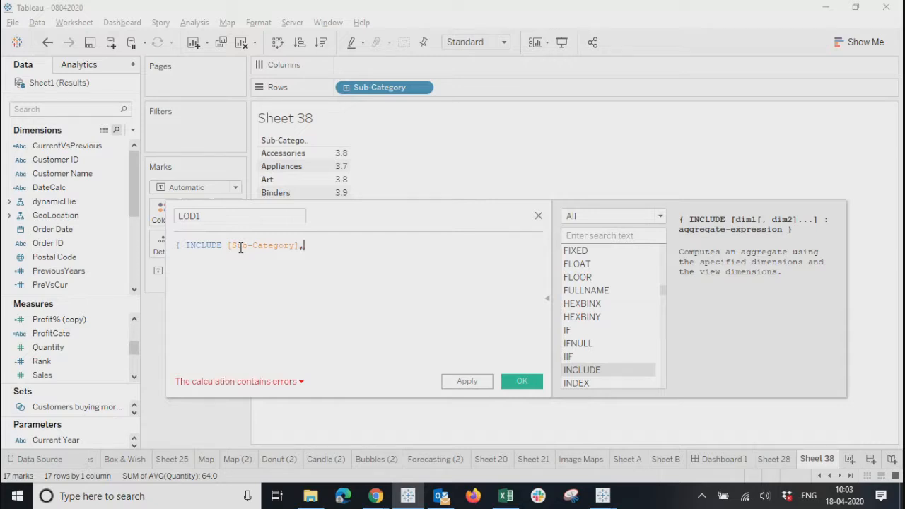
{"action": "type", "text": "s"}
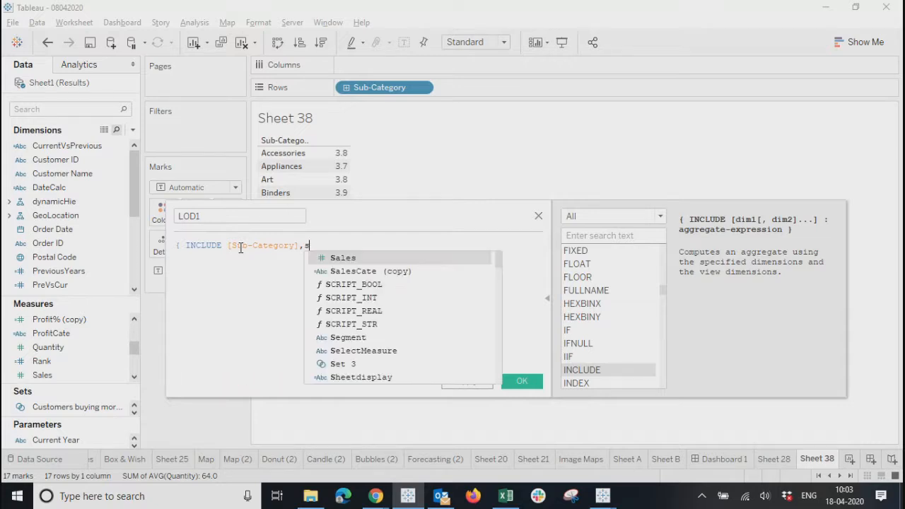
{"action": "type", "text": "ta"}
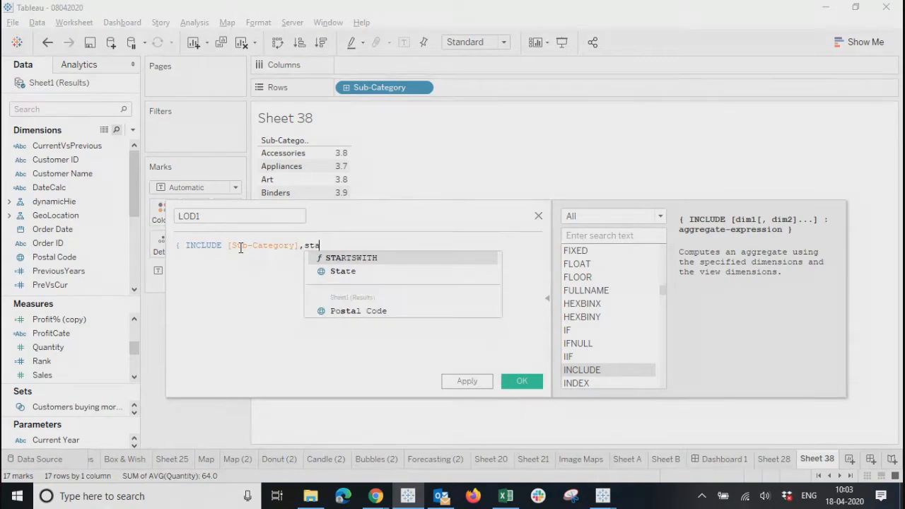
{"action": "left_click", "coordinate": [343, 271]}
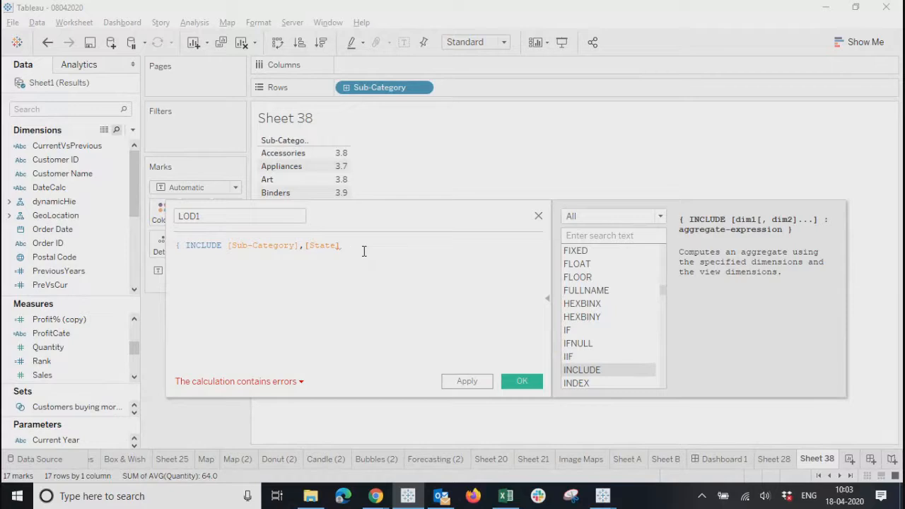
Step: Complete the LOD1 formula with a colon, the aggregate AVG([Quantity]) and a closing curly brace
{"action": "type", "text": ":"}
{"action": "type", "text": "avg"}
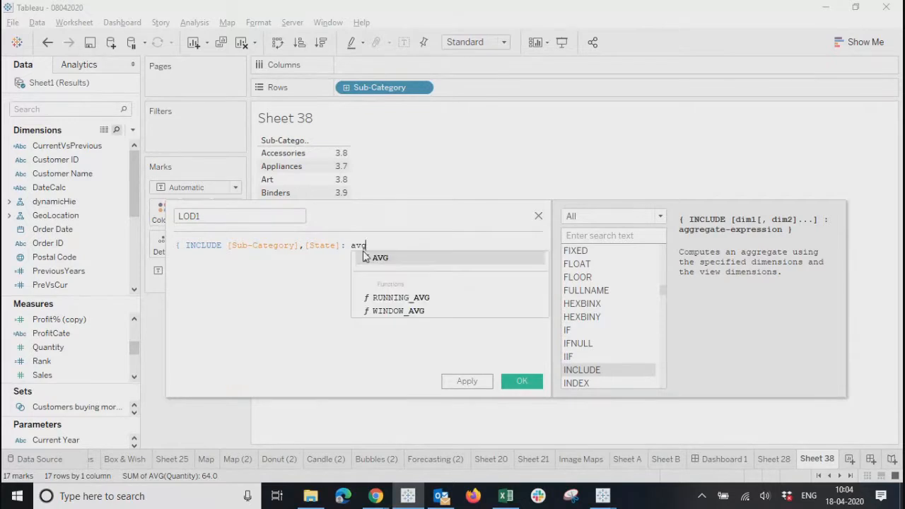
{"action": "key", "text": "Return"}
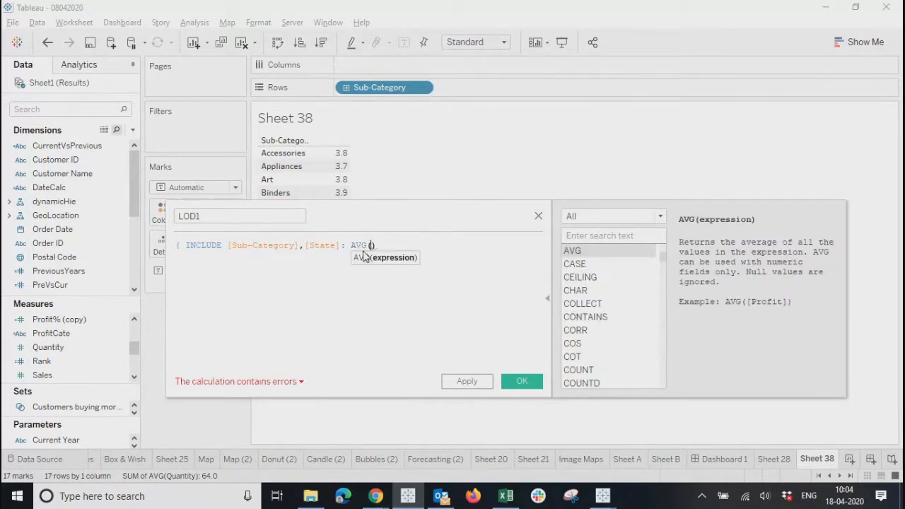
{"action": "type", "text": "qua"}
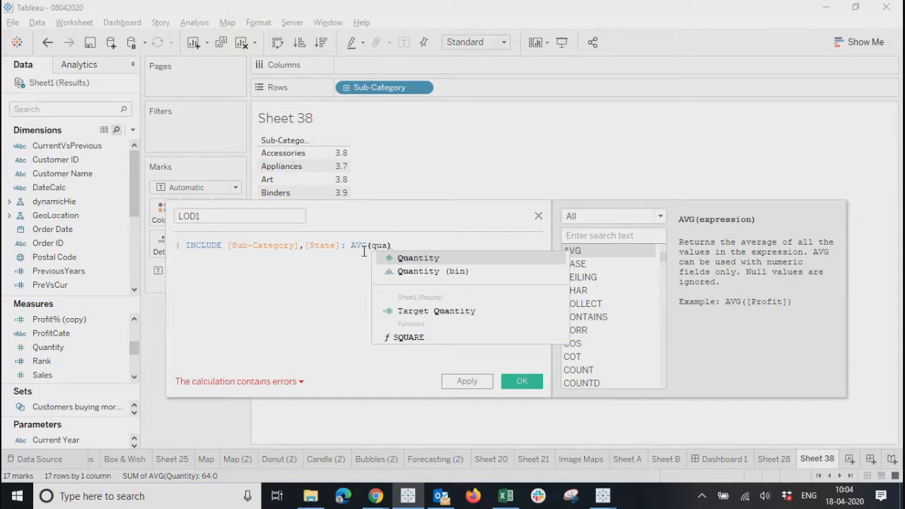
{"action": "key", "text": "Return"}
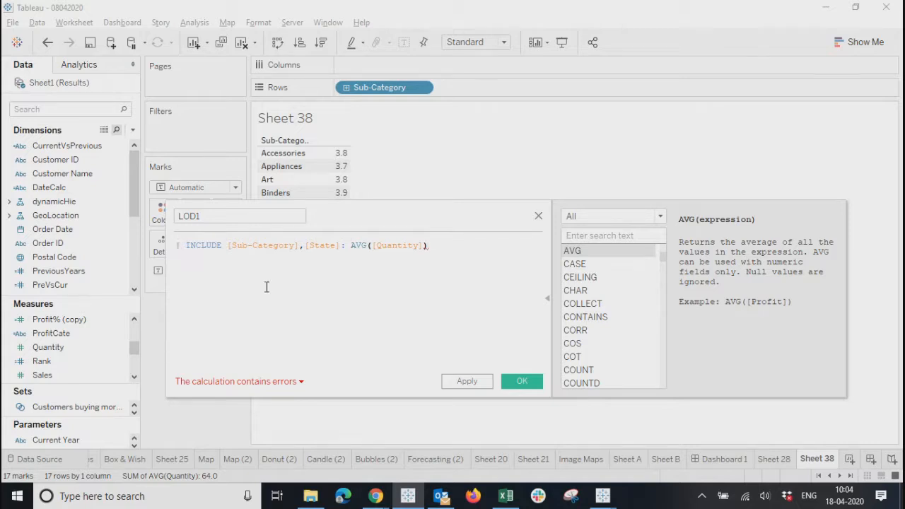
{"action": "type", "text": "}"}
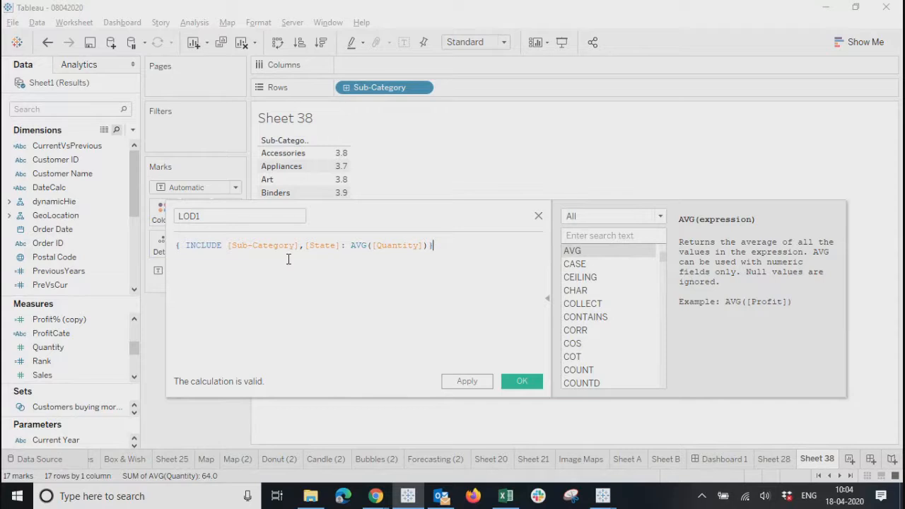
Step: Review the INCLUDE syntax description for the LOD1 formula, and apply and save the calculation
{"action": "left_click", "coordinate": [201, 245]}
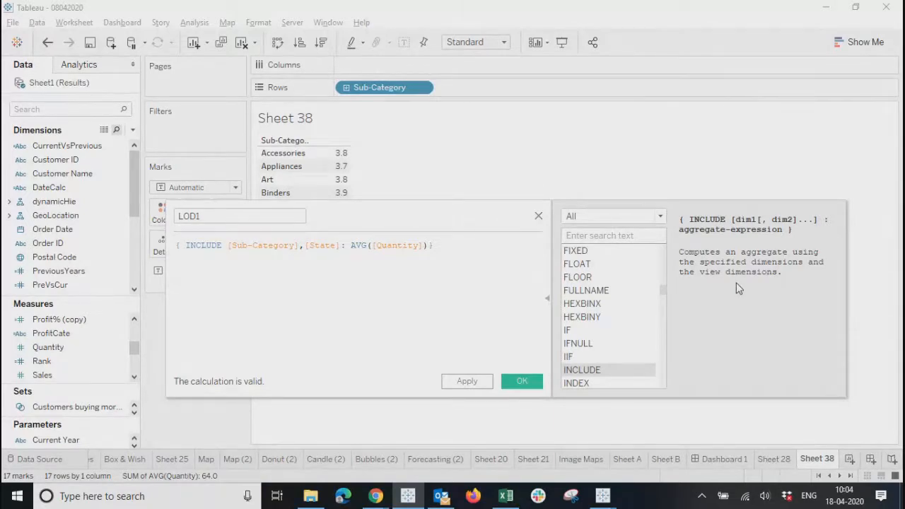
{"action": "left_click", "coordinate": [315, 286]}
{"action": "left_click", "coordinate": [477, 386]}
{"action": "left_click", "coordinate": [529, 385]}
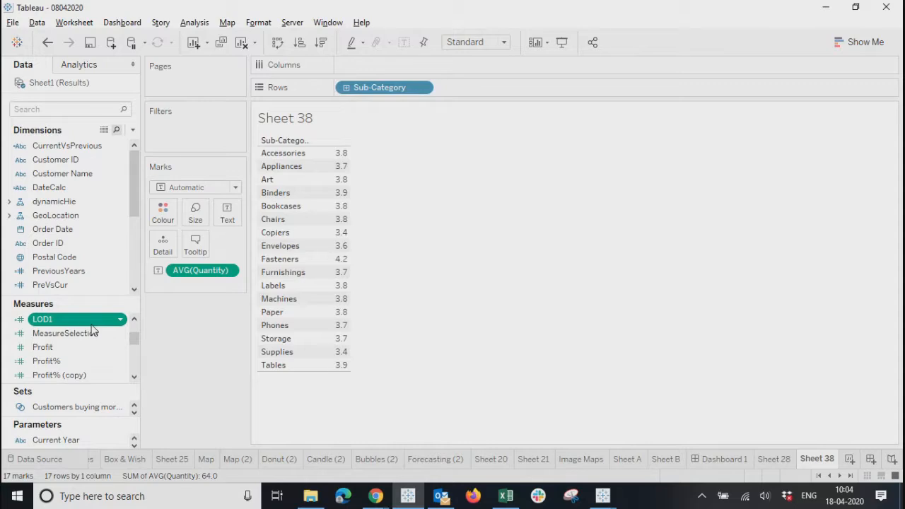
Step: Add LOD1 as a second value column in the sub-category table and set its aggregation to Average
{"action": "left_click_drag", "start_coordinate": [104, 319], "coordinate": [329, 291]}
{"action": "right_click", "coordinate": [373, 220]}
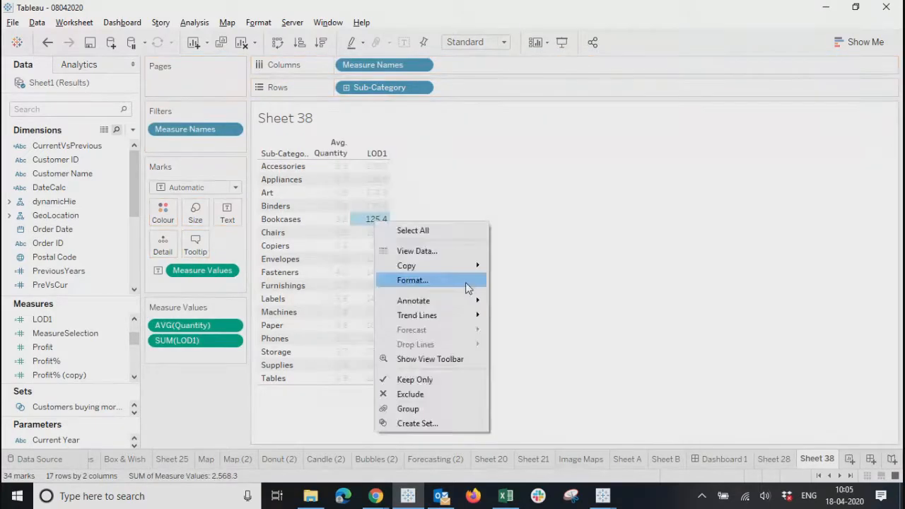
{"action": "left_click", "coordinate": [469, 283]}
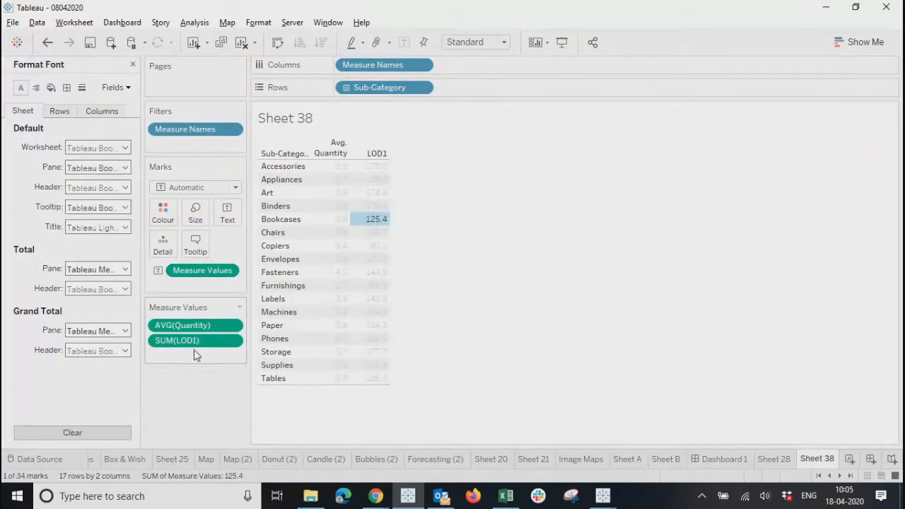
{"action": "left_click", "coordinate": [232, 342]}
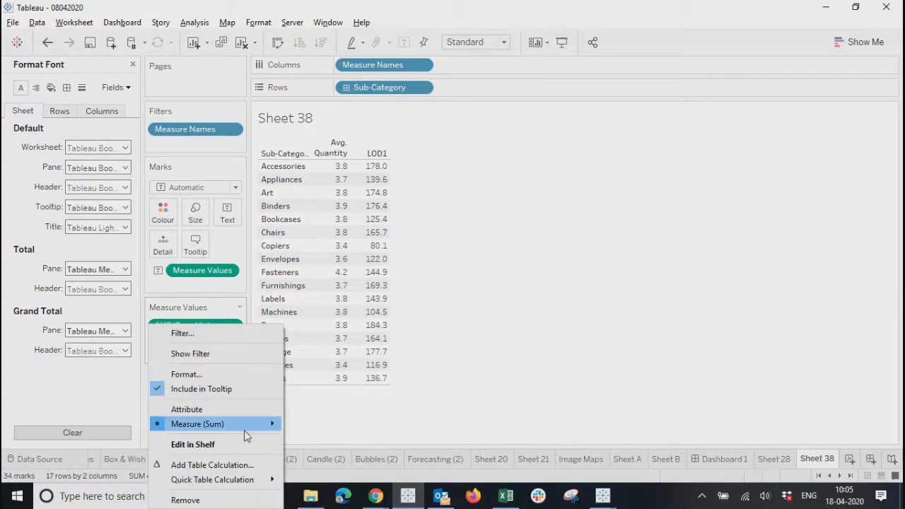
{"action": "mouse_move", "coordinate": [247, 431]}
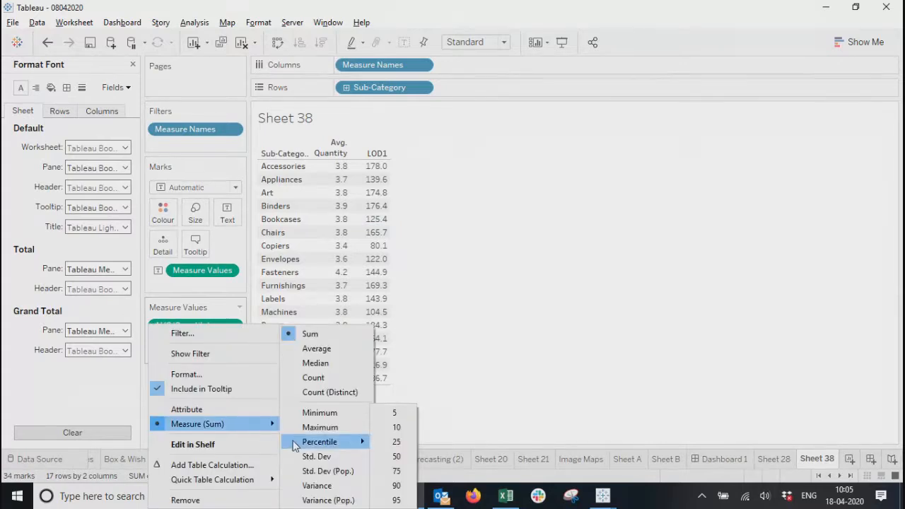
{"action": "left_click", "coordinate": [339, 353]}
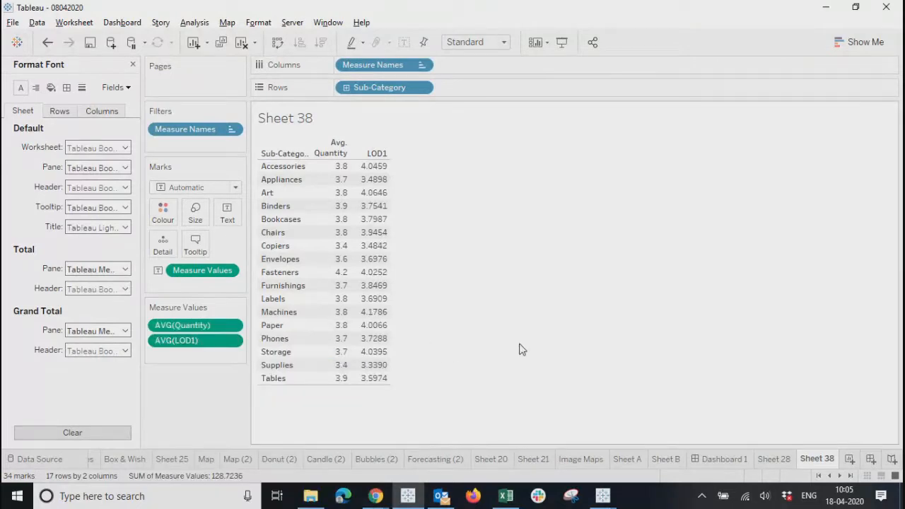
Step: Format the average LOD1 values as Number (Custom) with 1 decimal place and close the formatting settings
{"action": "left_click", "coordinate": [230, 341]}
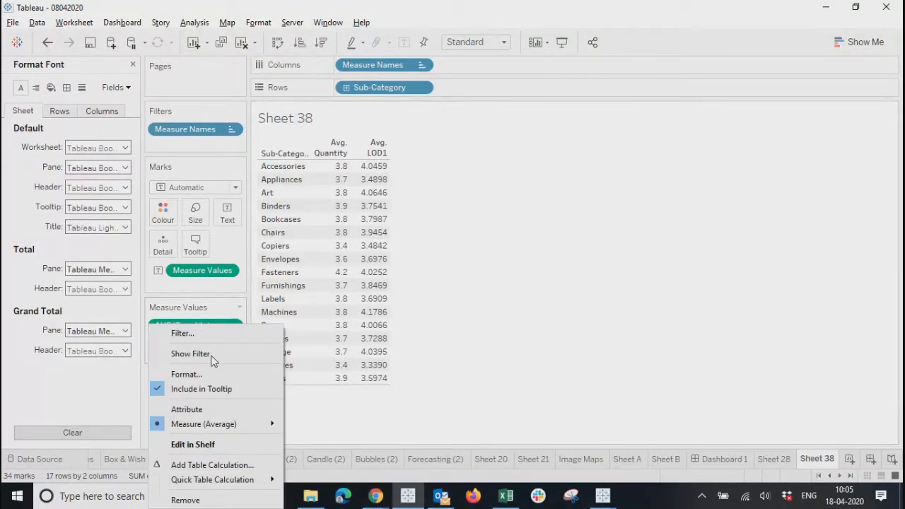
{"action": "left_click", "coordinate": [180, 376]}
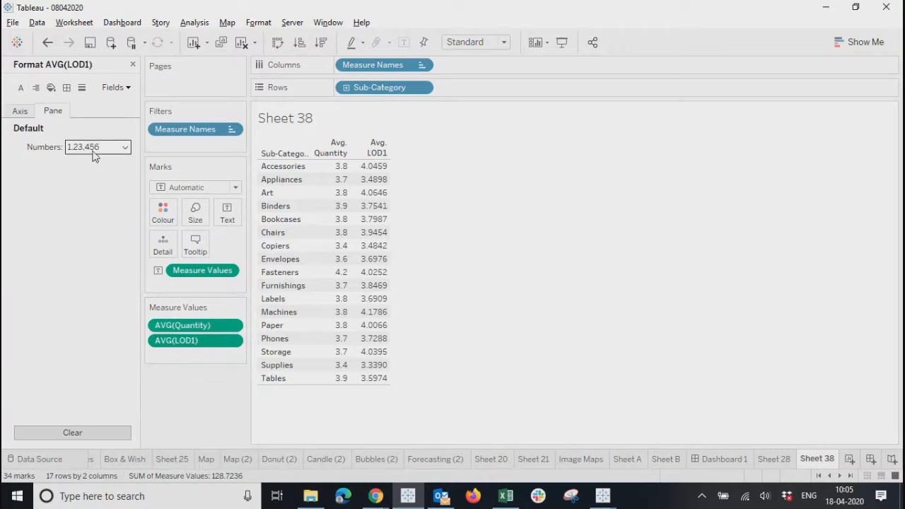
{"action": "left_click", "coordinate": [93, 147]}
{"action": "left_click", "coordinate": [99, 186]}
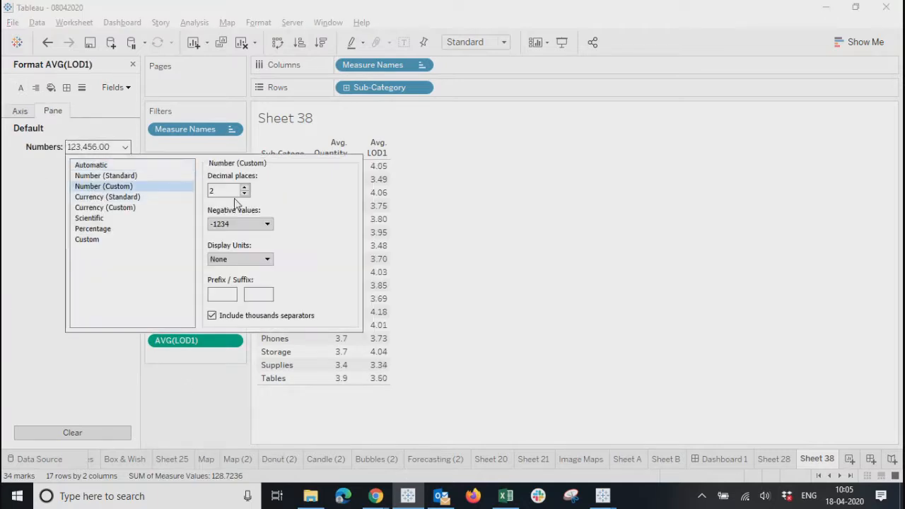
{"action": "left_click", "coordinate": [247, 194]}
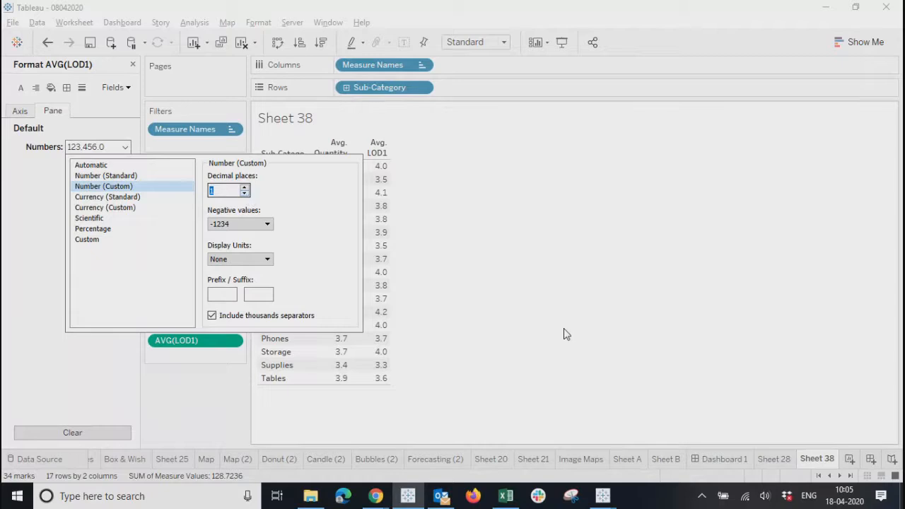
{"action": "left_click", "coordinate": [589, 345]}
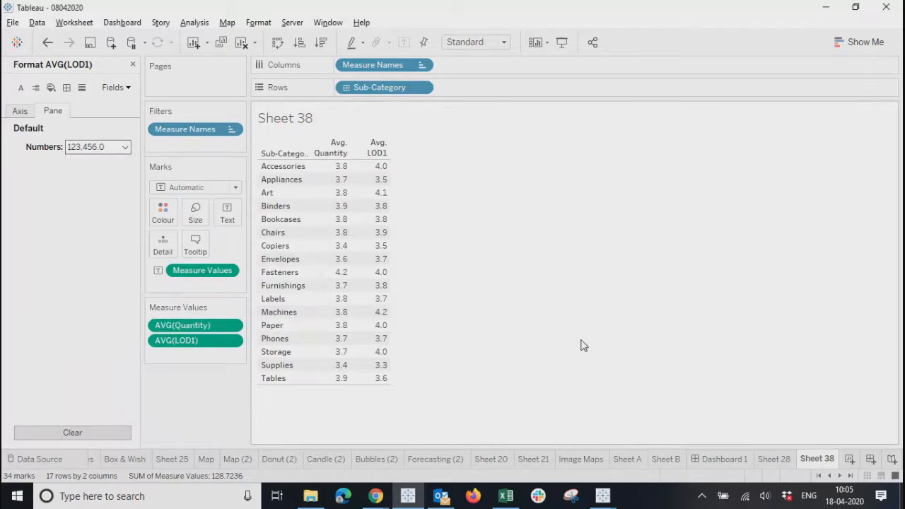
{"action": "left_click", "coordinate": [130, 63]}
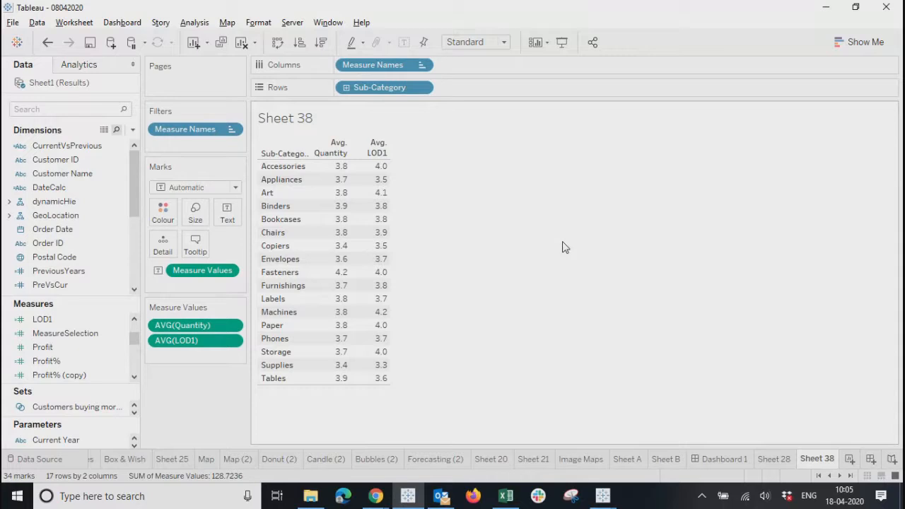
Step: Review the LOD1 formula alongside the average values in the sub-category table, leaving the calculation as it is
{"action": "mouse_move", "coordinate": [387, 174]}
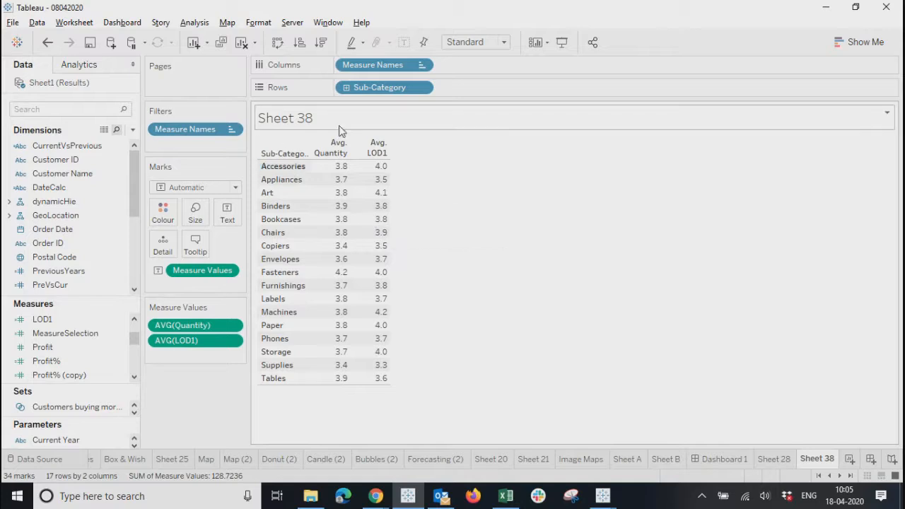
{"action": "right_click", "coordinate": [98, 320]}
{"action": "left_click", "coordinate": [141, 91]}
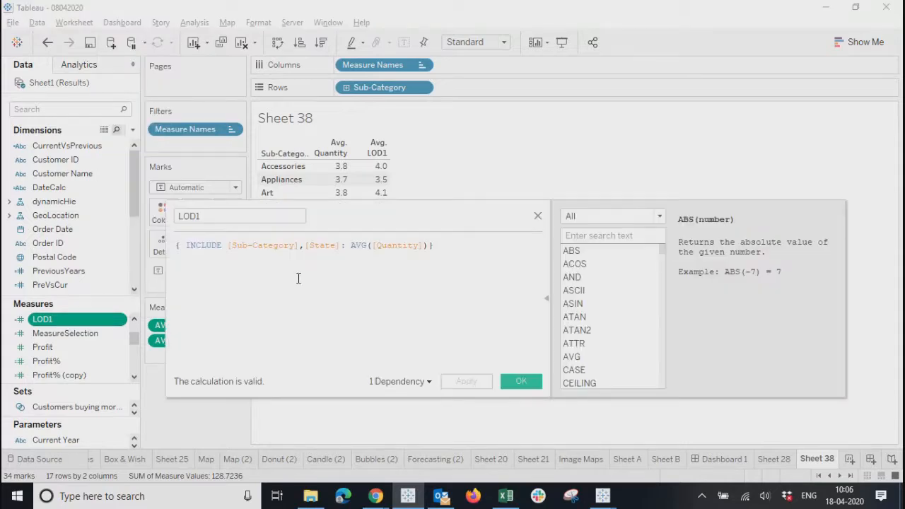
{"action": "left_click_drag", "start_coordinate": [415, 214], "coordinate": [415, 252]}
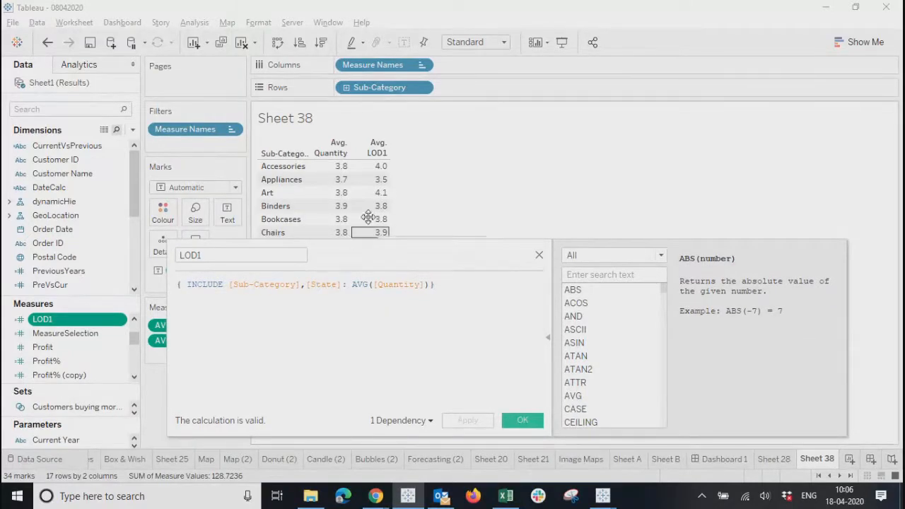
{"action": "mouse_move", "coordinate": [374, 206]}
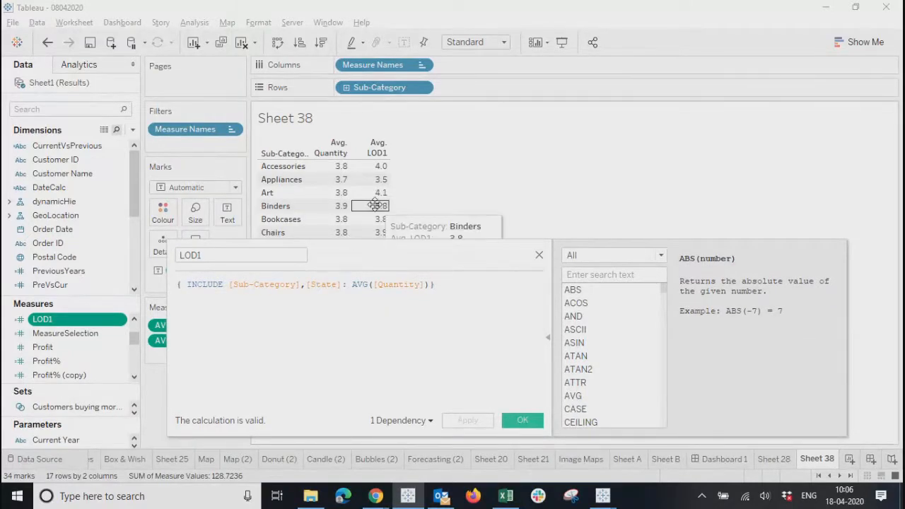
{"action": "left_click", "coordinate": [519, 421]}
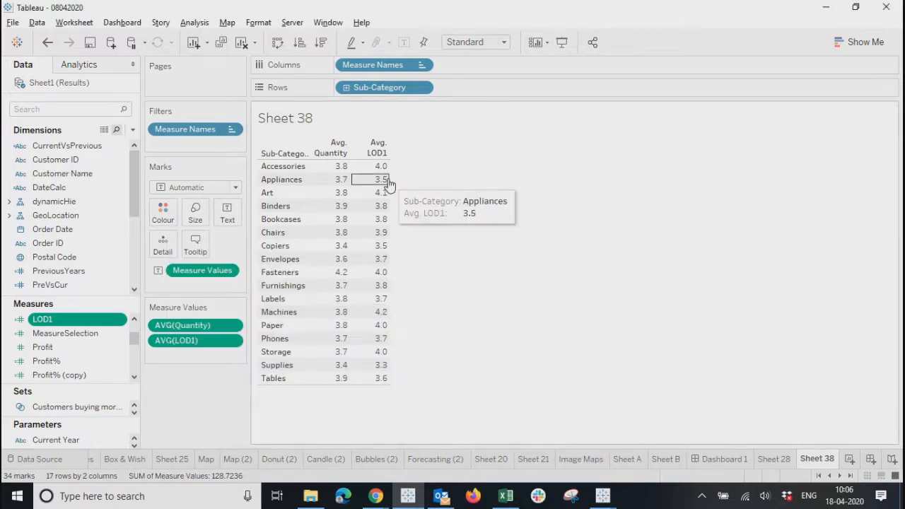
Step: Rename the LOD1 measure as StateandCategoryLOD
{"action": "right_click", "coordinate": [86, 320]}
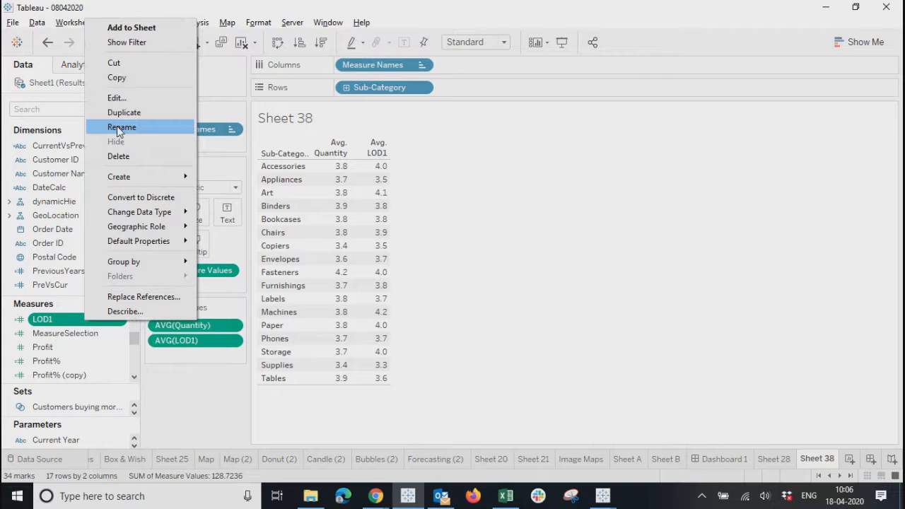
{"action": "left_click", "coordinate": [119, 128]}
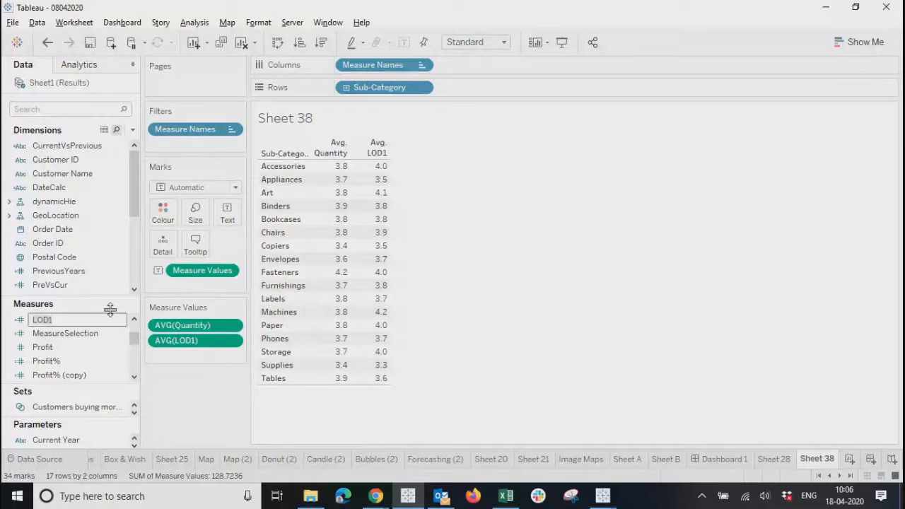
{"action": "key", "text": "BackSpace"}
{"action": "key", "text": "BackSpace"}
{"action": "key", "text": "BackSpace"}
{"action": "key", "text": "BackSpace"}
{"action": "type", "text": "state andCategoryLOD"}
{"action": "key", "text": "Return"}
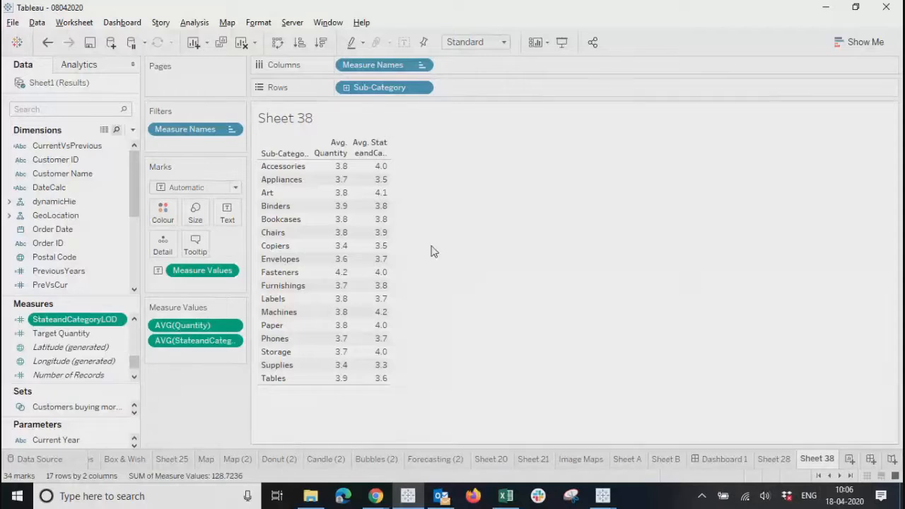
Step: Duplicate the StateandCategoryLOD measure and open the copy's calculation for editing
{"action": "right_click", "coordinate": [110, 324]}
{"action": "left_click", "coordinate": [115, 111]}
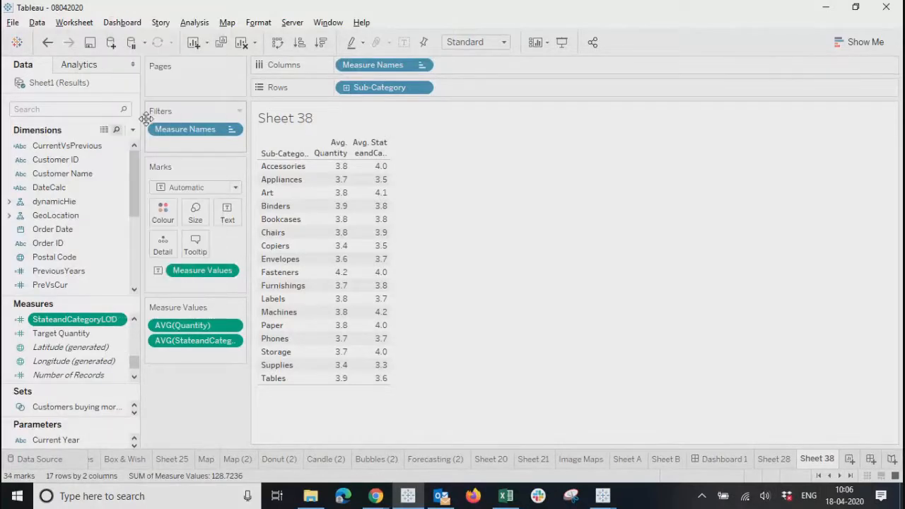
{"action": "right_click", "coordinate": [91, 335]}
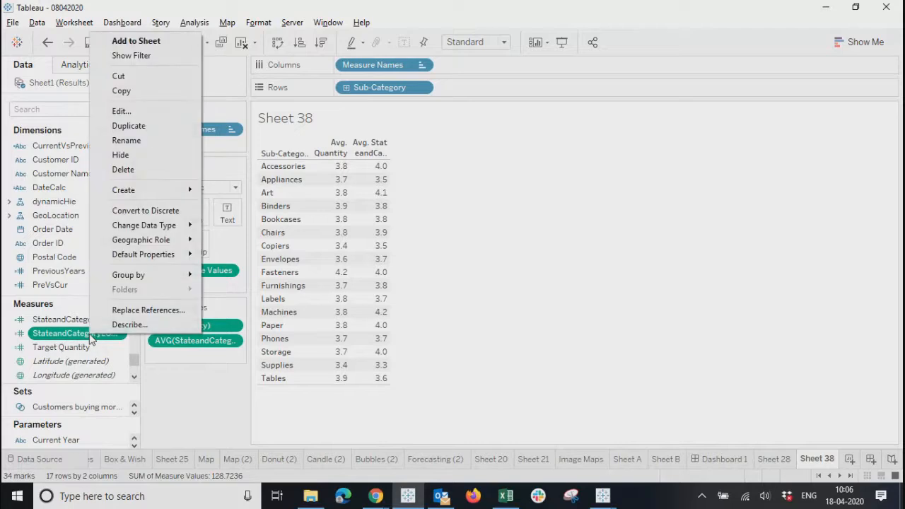
{"action": "left_click", "coordinate": [120, 111]}
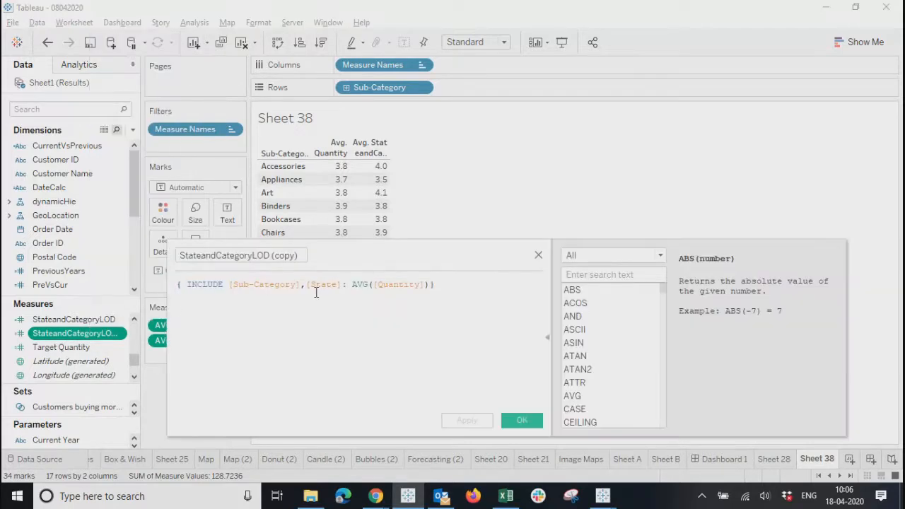
Step: Rename the copied calculation as StateCategoryCityLOD (copy) and apply the new name
{"action": "left_click", "coordinate": [205, 259]}
{"action": "key", "text": "Delete"}
{"action": "key", "text": "BackSpace"}
{"action": "key", "text": "BackSpace"}
{"action": "key", "text": "Right"}
{"action": "key", "text": "Right"}
{"action": "key", "text": "Right"}
{"action": "key", "text": "Right"}
{"action": "key", "text": "Right"}
{"action": "key", "text": "Right"}
{"action": "key", "text": "Right"}
{"action": "key", "text": "Right"}
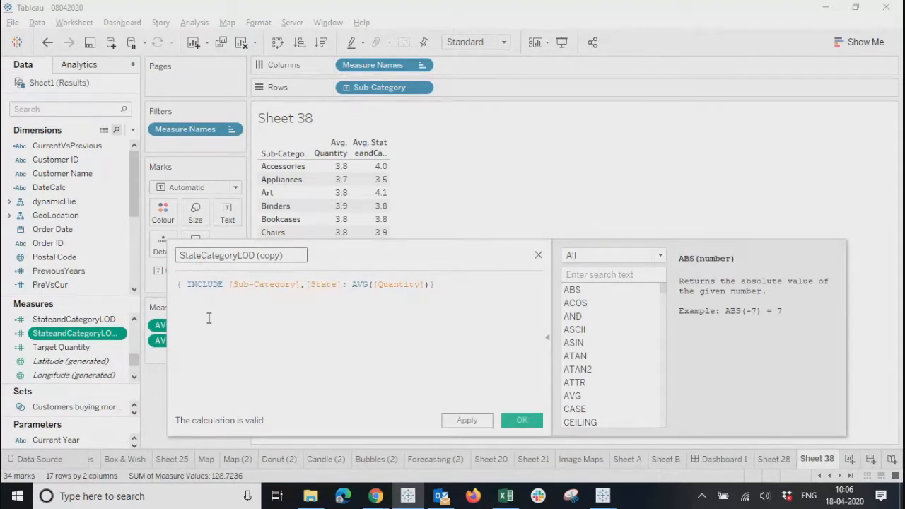
{"action": "type", "text": "City"}
{"action": "left_click", "coordinate": [425, 370]}
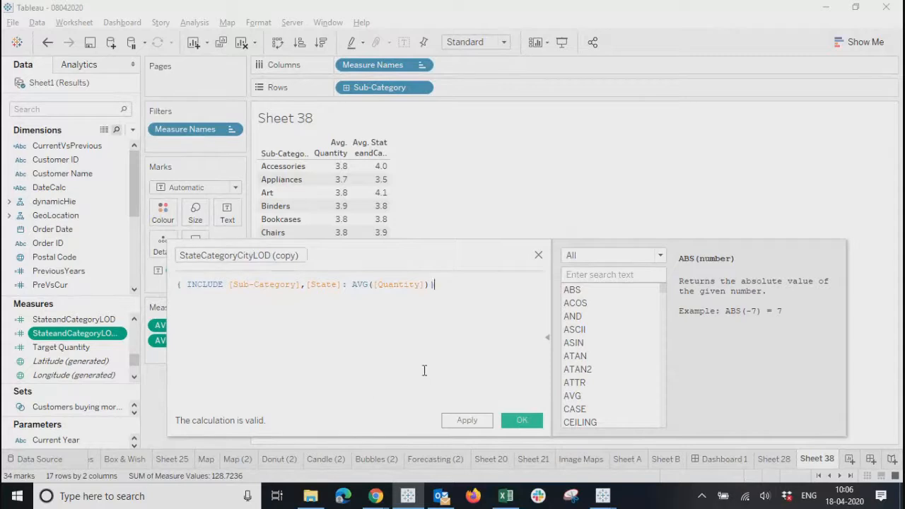
{"action": "left_click", "coordinate": [466, 421]}
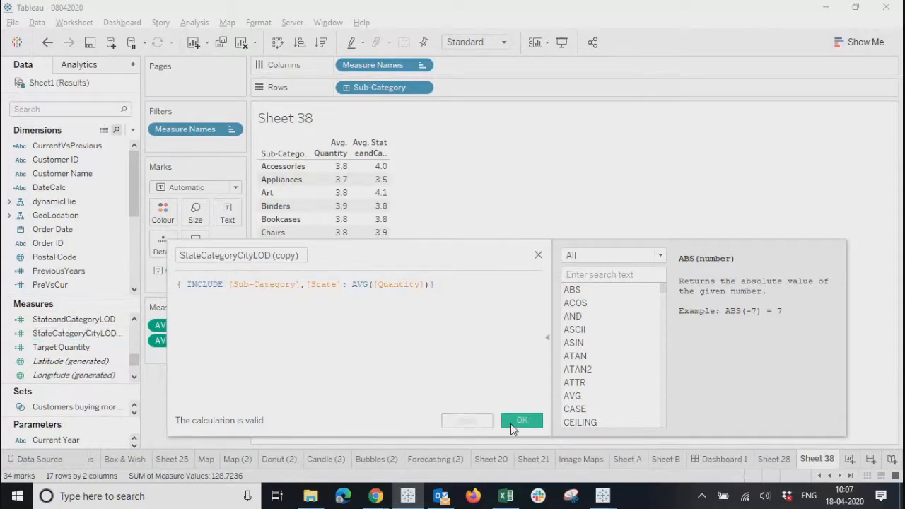
Step: Add City after [State] in the INCLUDE dimensions of StateCategoryCityLOD (copy) and save the calculation
{"action": "key", "text": "ctrl+a"}
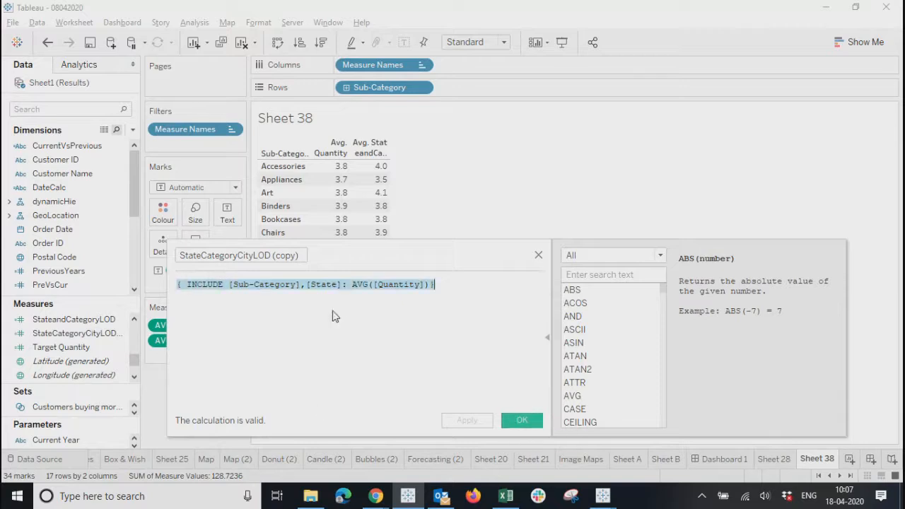
{"action": "left_click", "coordinate": [344, 291]}
{"action": "type", "text": ",City"}
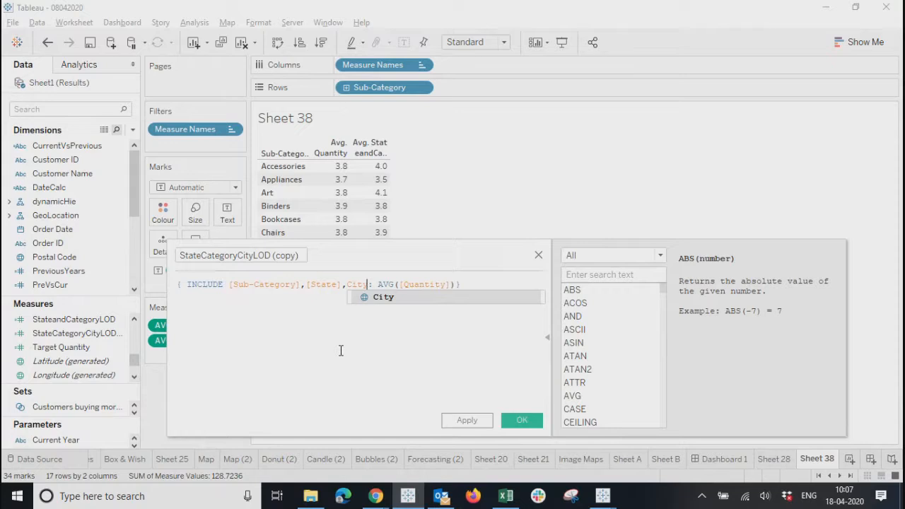
{"action": "left_click", "coordinate": [381, 305]}
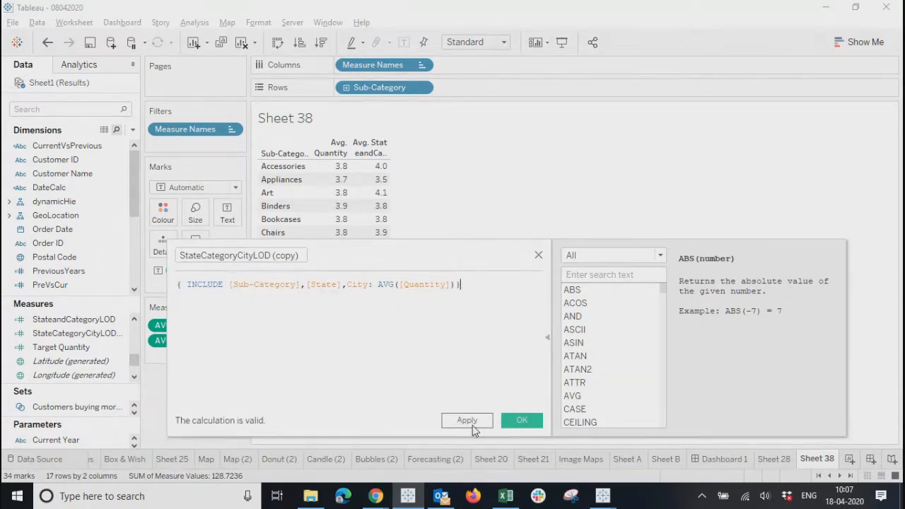
{"action": "left_click", "coordinate": [522, 420]}
Step: Add StateCategoryCityLOD (copy) as a third value column in the sub-category table and set its aggregation to Average
{"action": "left_click_drag", "start_coordinate": [71, 333], "coordinate": [339, 238]}
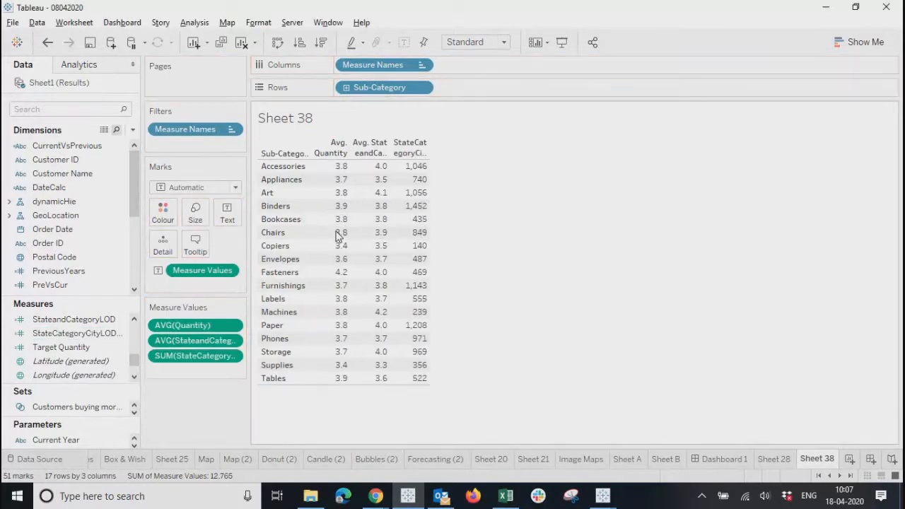
{"action": "right_click", "coordinate": [230, 357]}
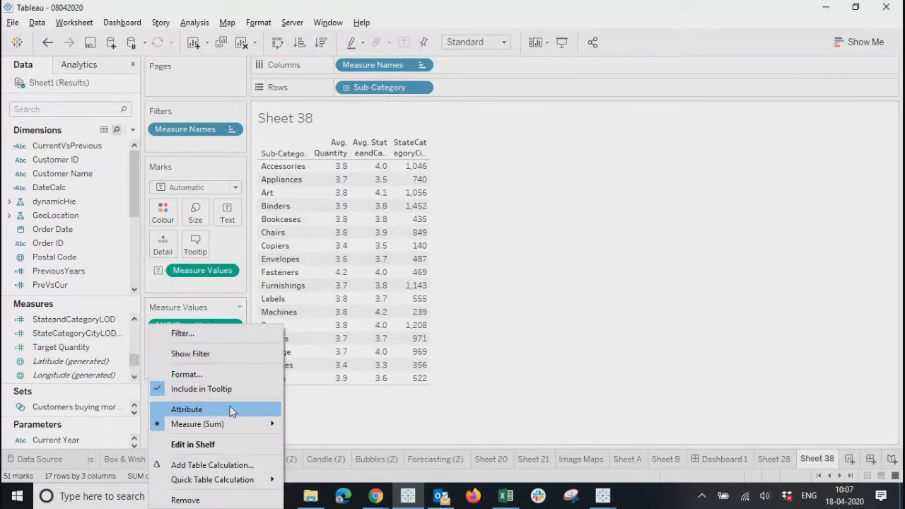
{"action": "mouse_move", "coordinate": [232, 427]}
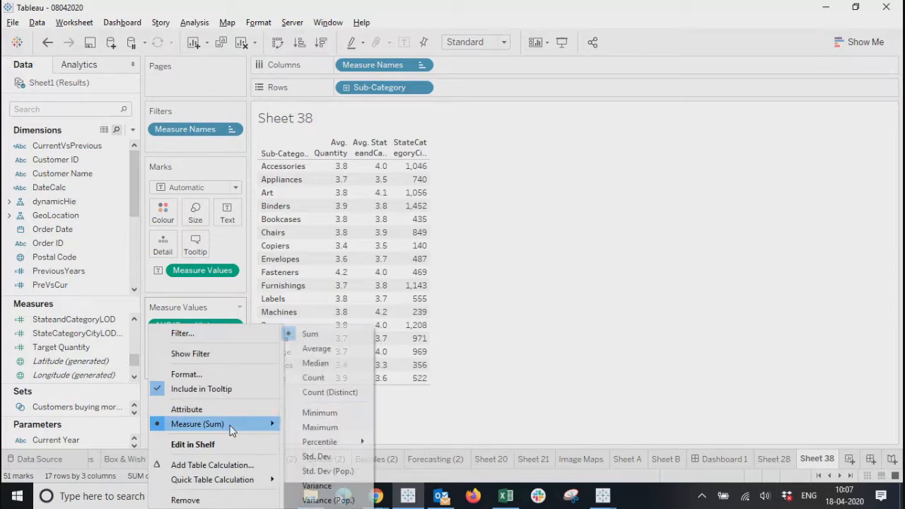
{"action": "left_click", "coordinate": [316, 350]}
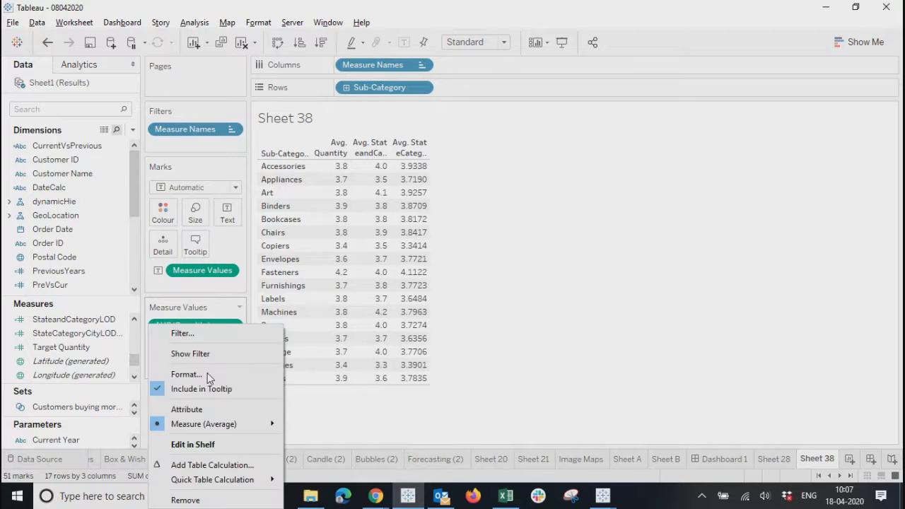
Step: Format the average StateCategoryCityLOD (copy) values as Number (Custom) with 1 decimal place and close the formatting settings
{"action": "left_click", "coordinate": [205, 374]}
{"action": "left_click", "coordinate": [84, 147]}
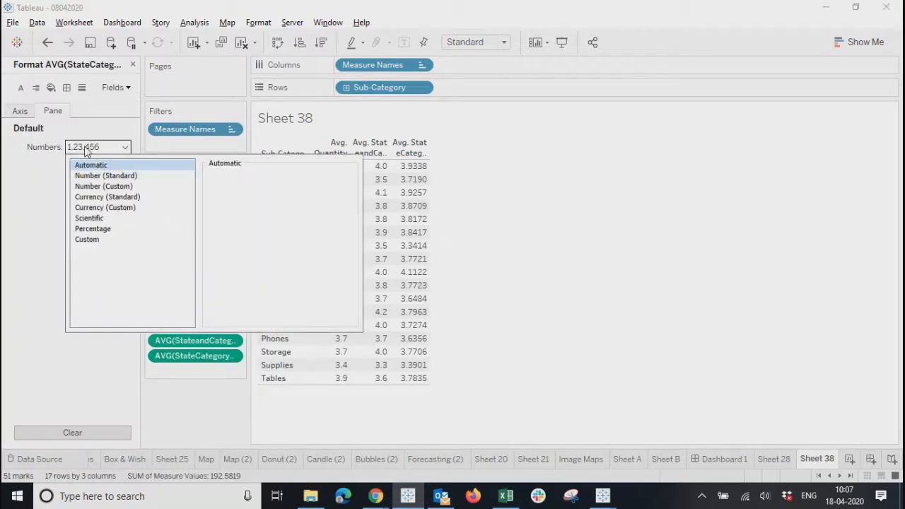
{"action": "left_click", "coordinate": [90, 187]}
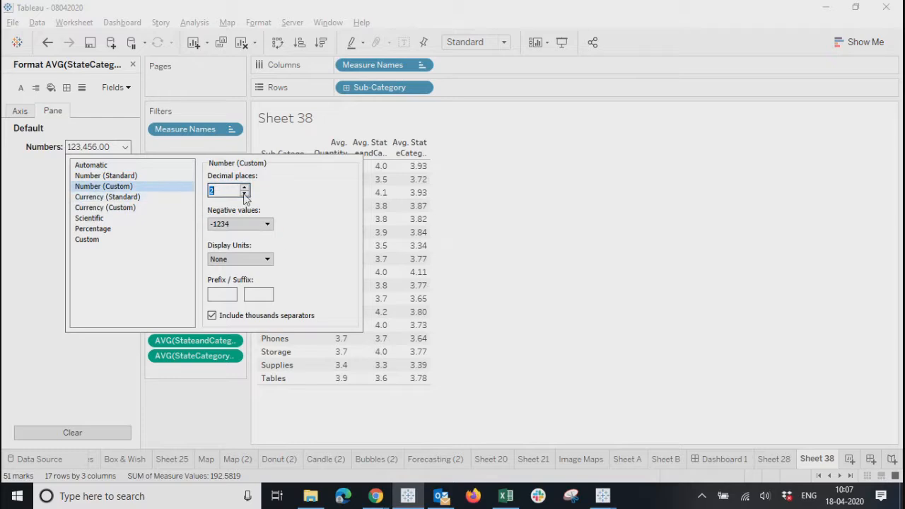
{"action": "left_click", "coordinate": [514, 313]}
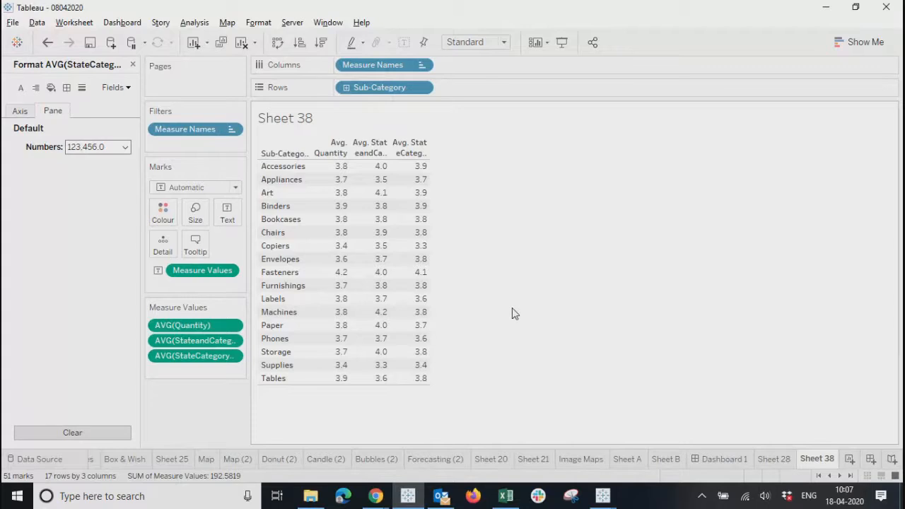
{"action": "mouse_move", "coordinate": [376, 171]}
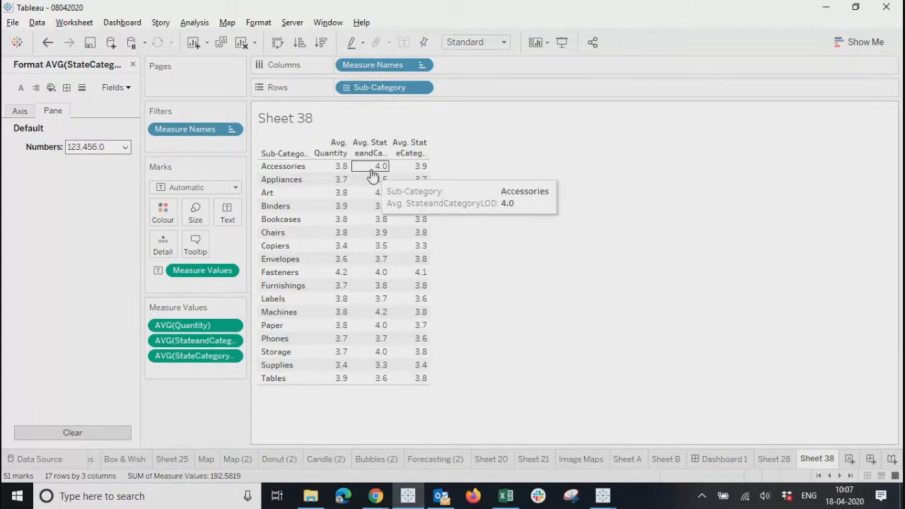
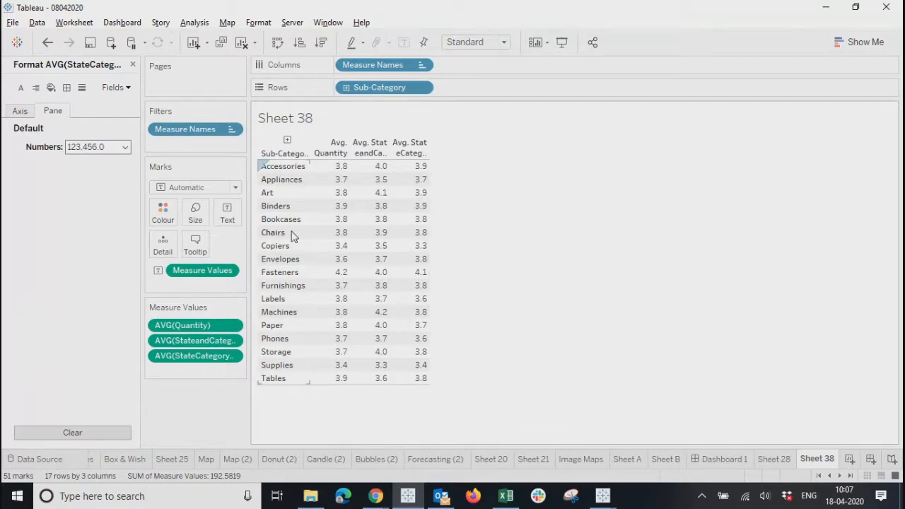
{"action": "left_click", "coordinate": [133, 64]}
Step: Replace the INCLUDE keyword with EXCLUDE in the StateandCategoryLOD formula
{"action": "left_click", "coordinate": [114, 320]}
{"action": "left_click", "coordinate": [124, 323]}
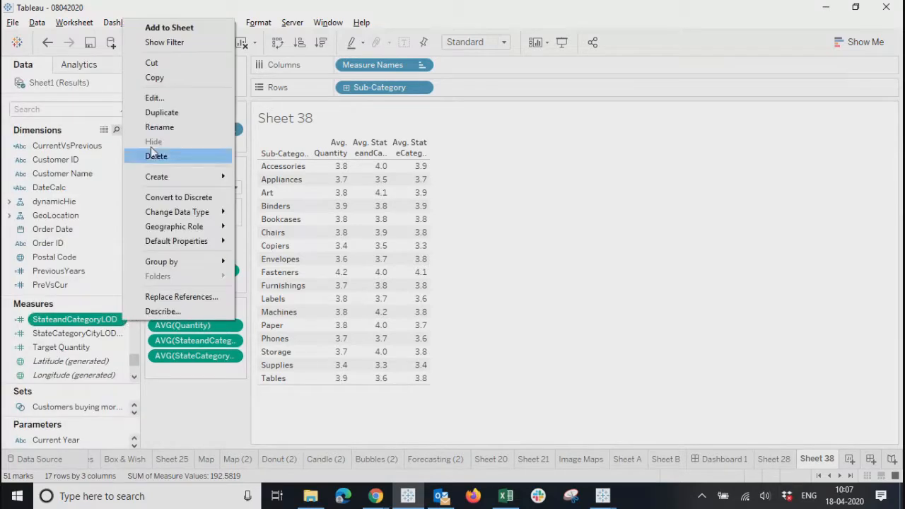
{"action": "left_click", "coordinate": [167, 98]}
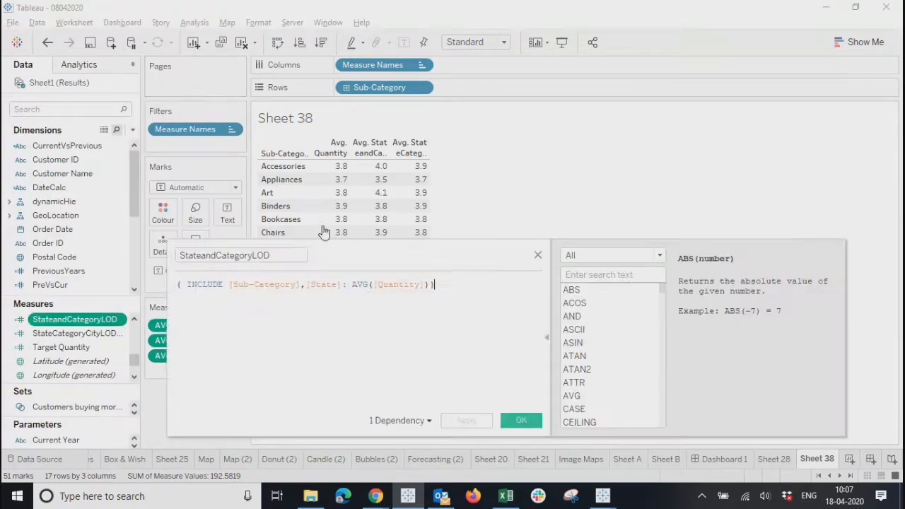
{"action": "left_click_drag", "start_coordinate": [357, 254], "coordinate": [386, 243]}
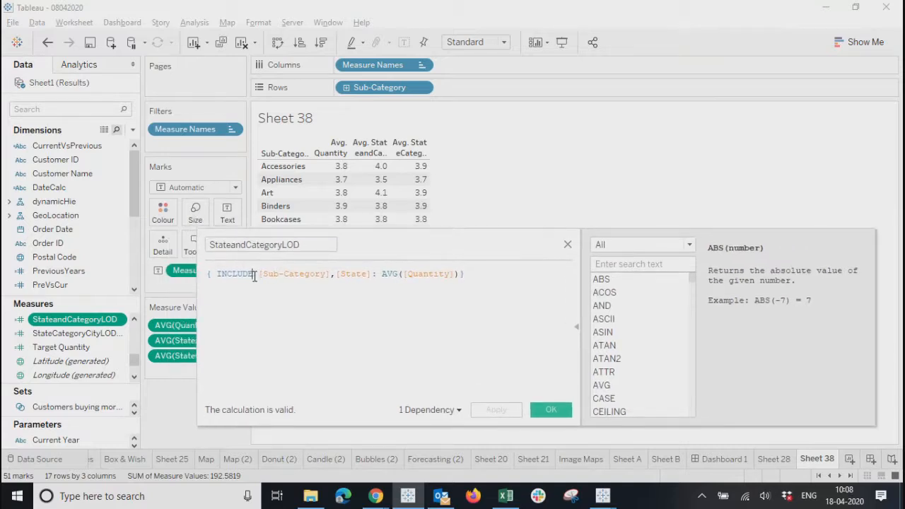
{"action": "left_click", "coordinate": [255, 275]}
{"action": "key", "text": "BackSpace"}
{"action": "key", "text": "BackSpace"}
{"action": "key", "text": "BackSpace"}
{"action": "key", "text": "BackSpace"}
{"action": "key", "text": "BackSpace"}
{"action": "key", "text": "BackSpace"}
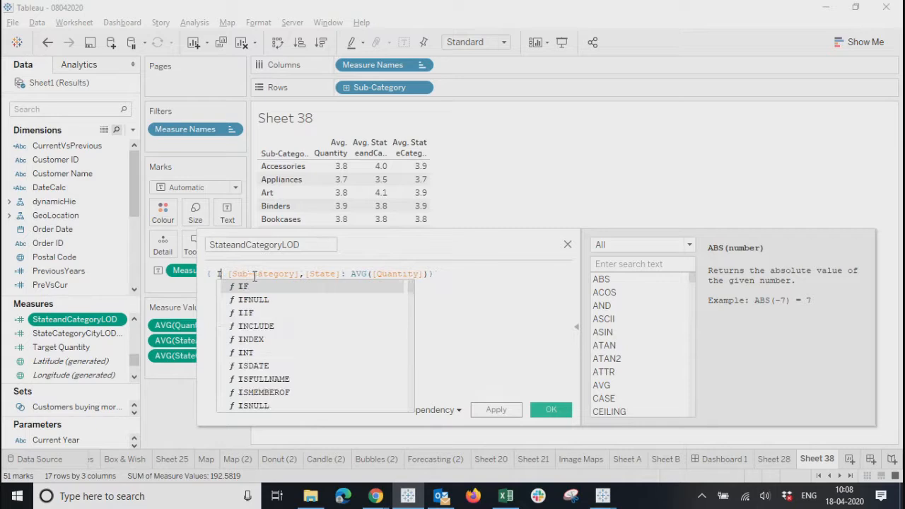
{"action": "key", "text": "BackSpace"}
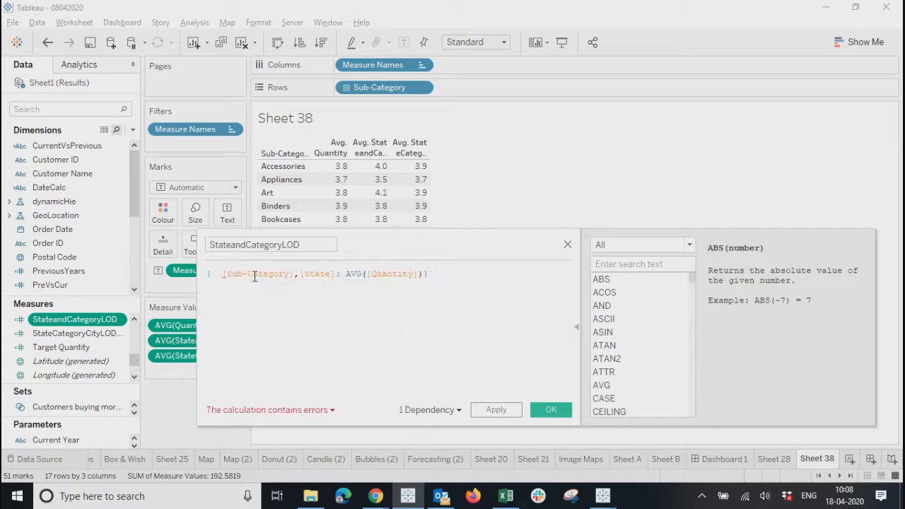
{"action": "type", "text": "ex"}
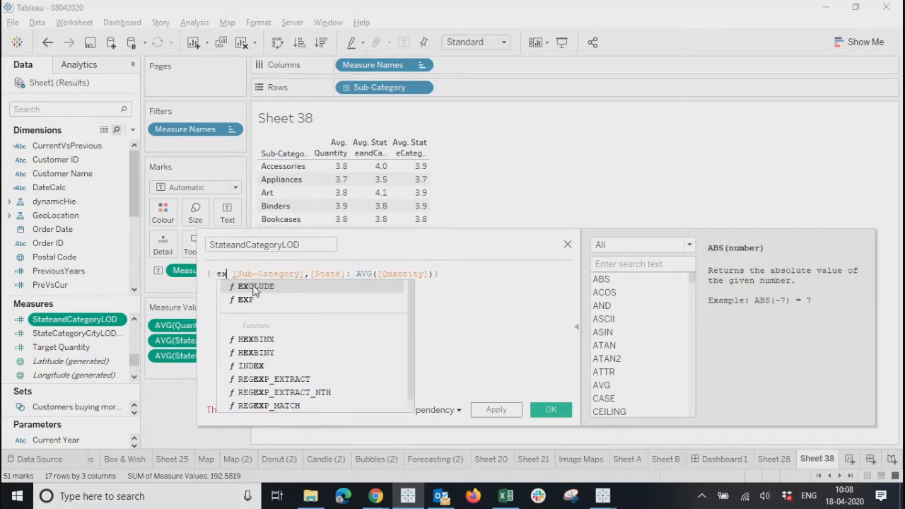
{"action": "left_click", "coordinate": [254, 289]}
Step: Rename the EXCLUDE calculation as StateandCategoryLODex, save it, and widen the data pane to show the full measure names
{"action": "left_click", "coordinate": [318, 246]}
{"action": "type", "text": "ex"}
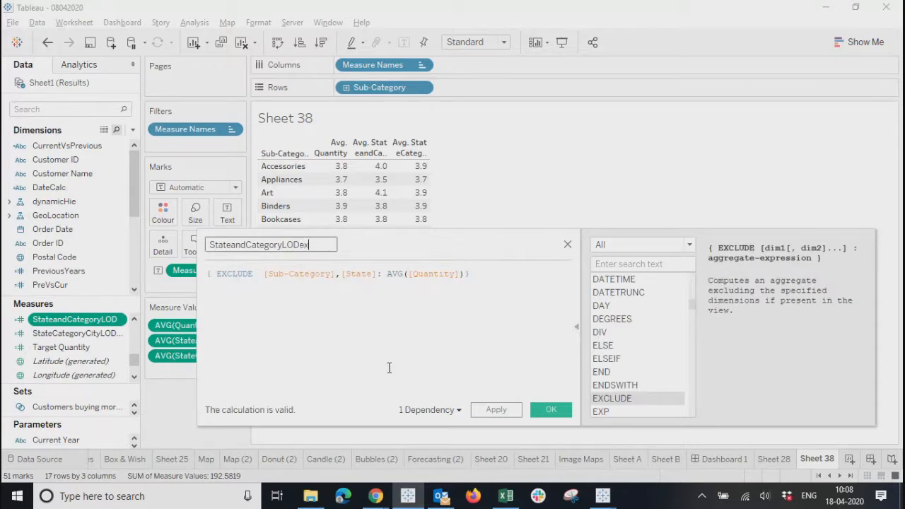
{"action": "left_click", "coordinate": [551, 410]}
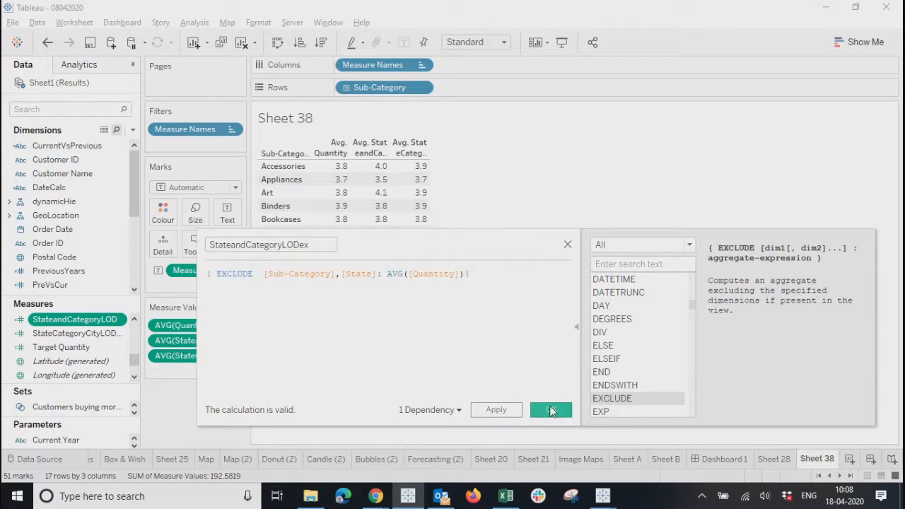
{"action": "left_click_drag", "start_coordinate": [142, 325], "coordinate": [163, 330]}
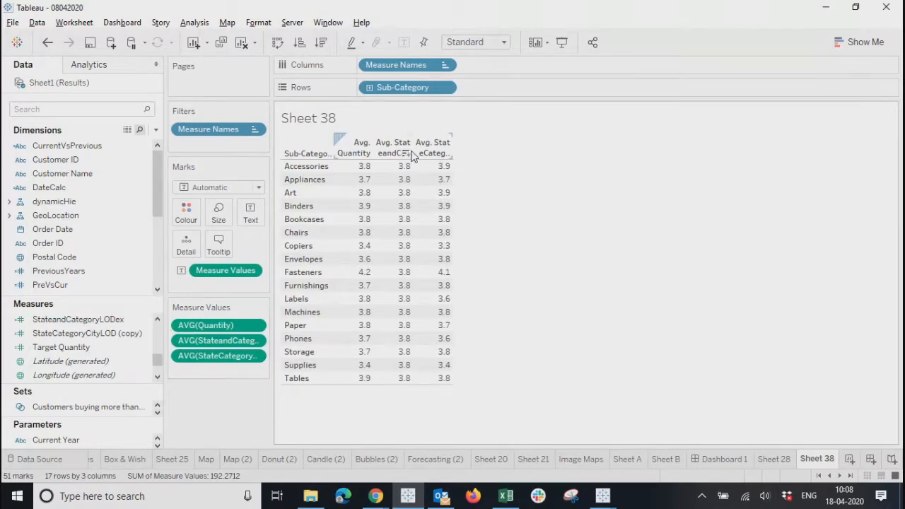
Step: Widen the table columns to show the full measure headers, and review the StateandCategoryLODex formula without changing it
{"action": "left_click_drag", "start_coordinate": [414, 151], "coordinate": [533, 151]}
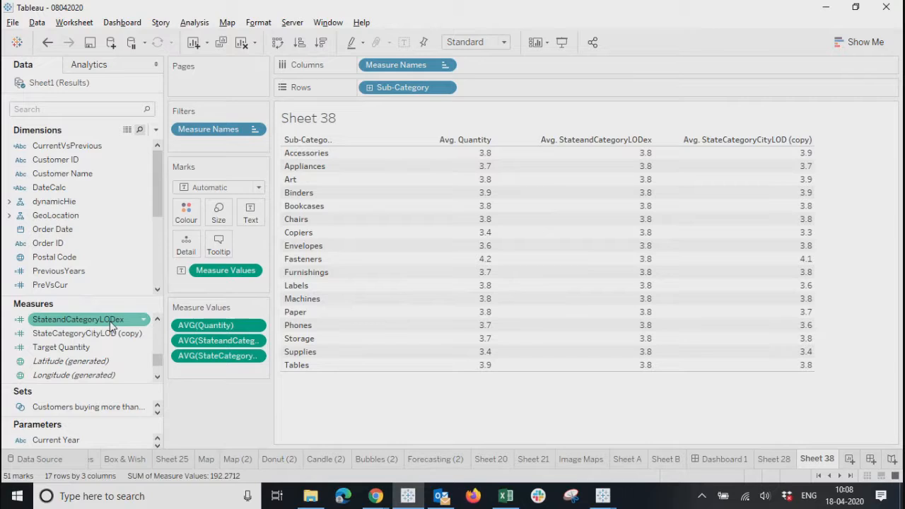
{"action": "right_click", "coordinate": [111, 322]}
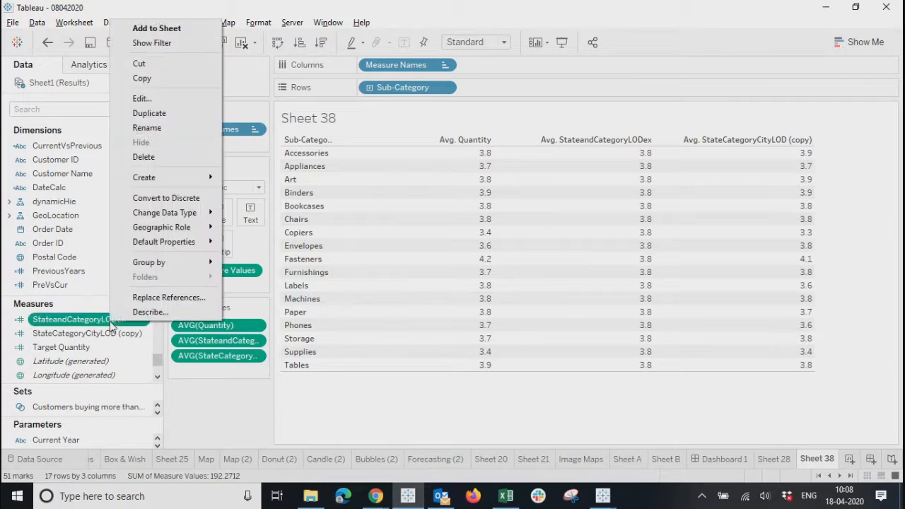
{"action": "left_click", "coordinate": [146, 99]}
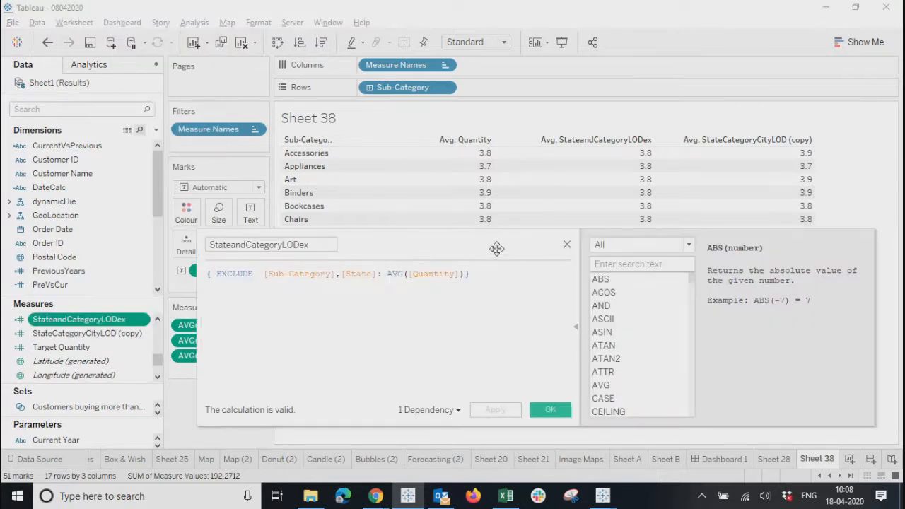
{"action": "left_click_drag", "start_coordinate": [497, 248], "coordinate": [511, 287]}
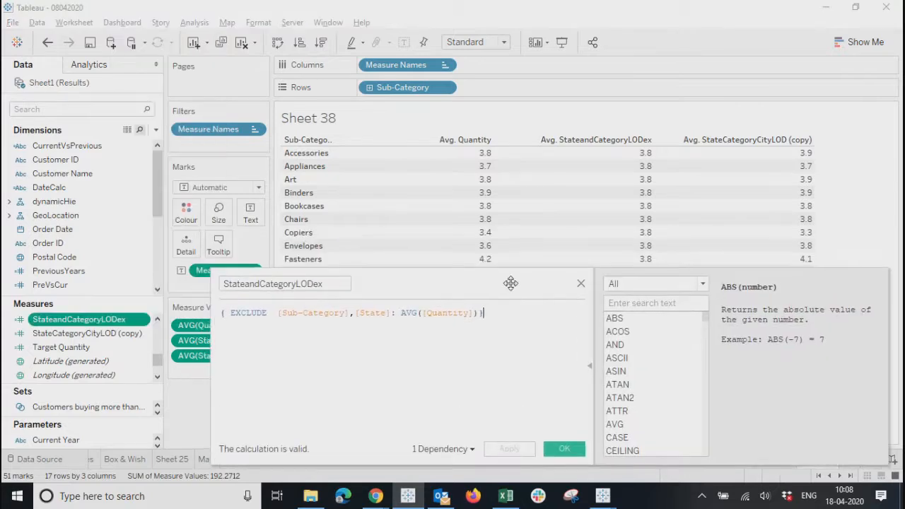
{"action": "left_click", "coordinate": [592, 372]}
{"action": "left_click_drag", "start_coordinate": [499, 287], "coordinate": [599, 366]}
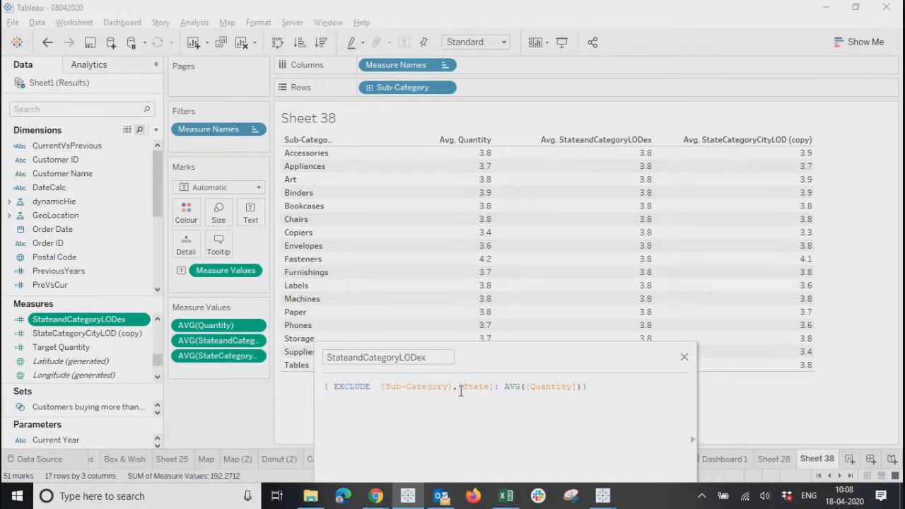
{"action": "left_click", "coordinate": [685, 357]}
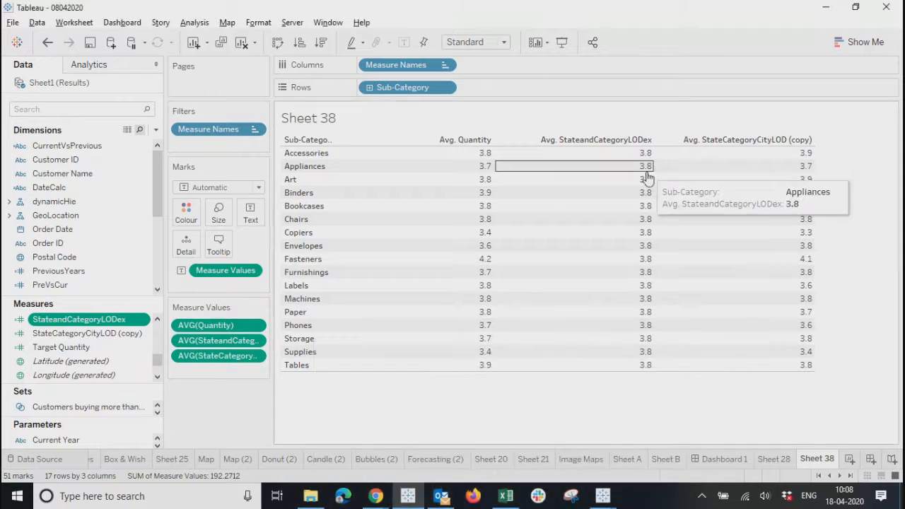
Step: Format the average StateandCategoryLODex values as Number (Standard) and close the formatting settings
{"action": "left_click", "coordinate": [256, 342]}
{"action": "left_click", "coordinate": [288, 204]}
{"action": "left_click", "coordinate": [98, 147]}
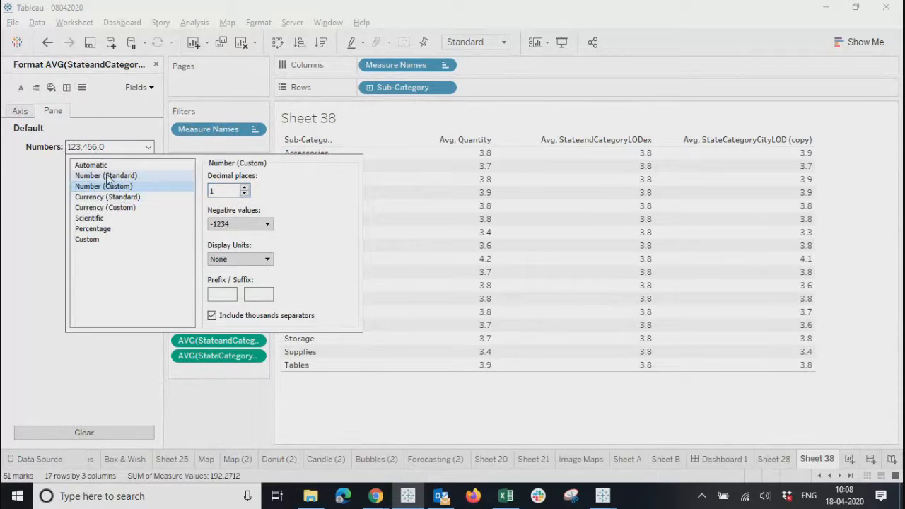
{"action": "left_click", "coordinate": [107, 176]}
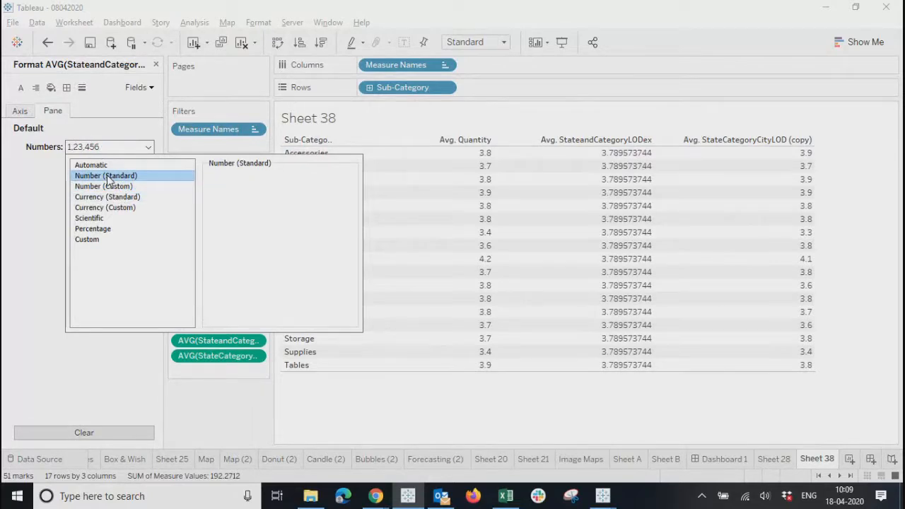
{"action": "left_click", "coordinate": [350, 410]}
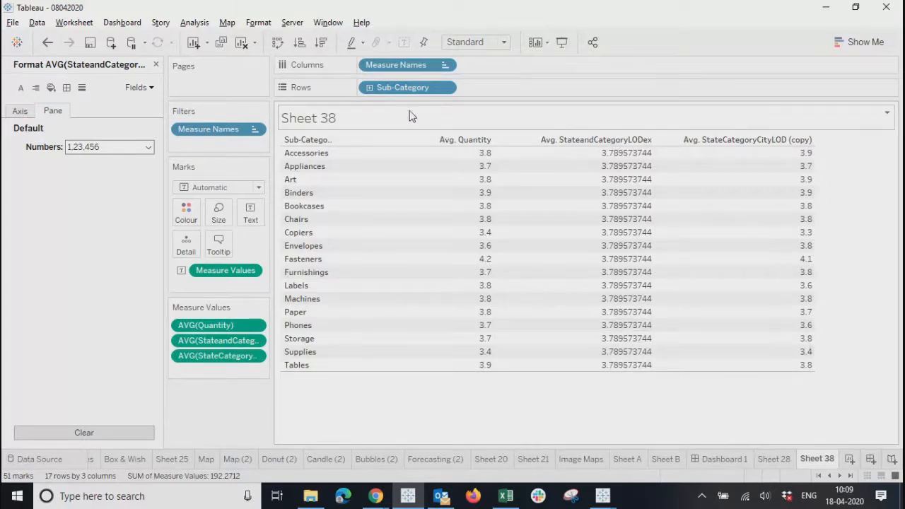
{"action": "key", "text": "Escape"}
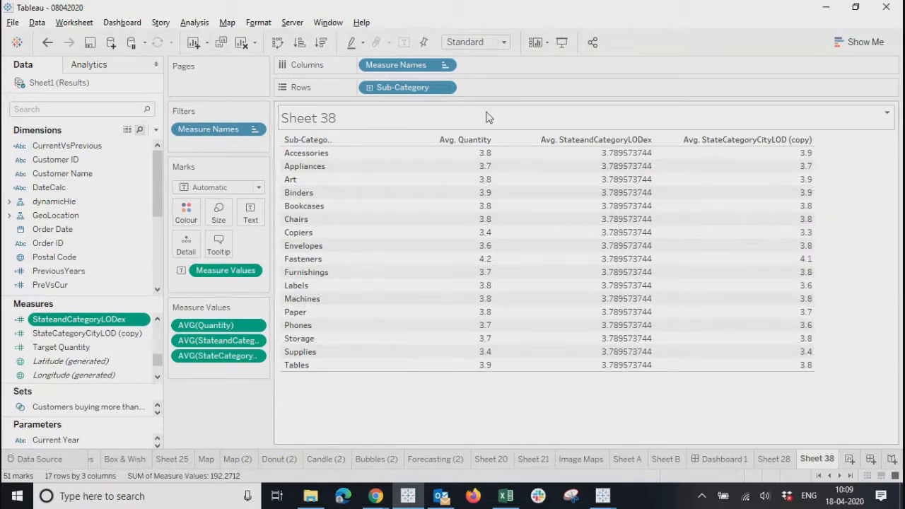
Step: Replace Sub-Category with Segment as the row dimension of the table
{"action": "left_click", "coordinate": [446, 90]}
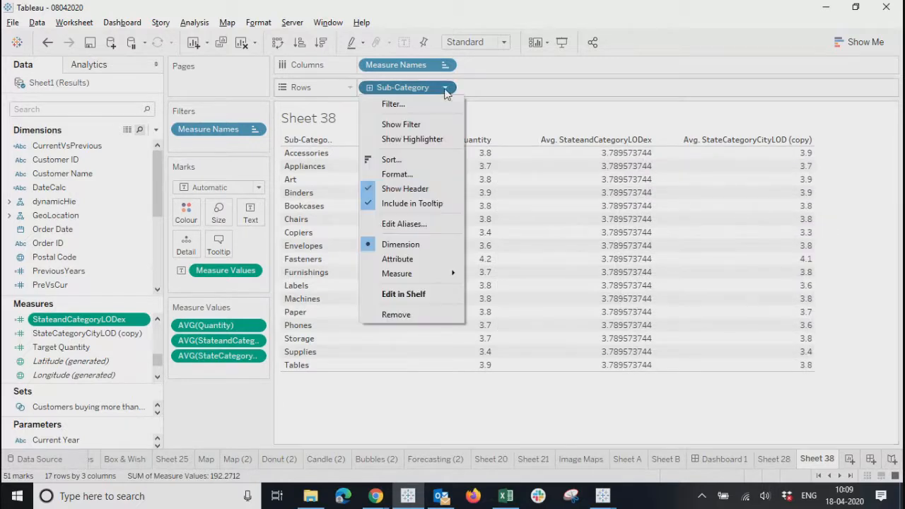
{"action": "left_click", "coordinate": [384, 318]}
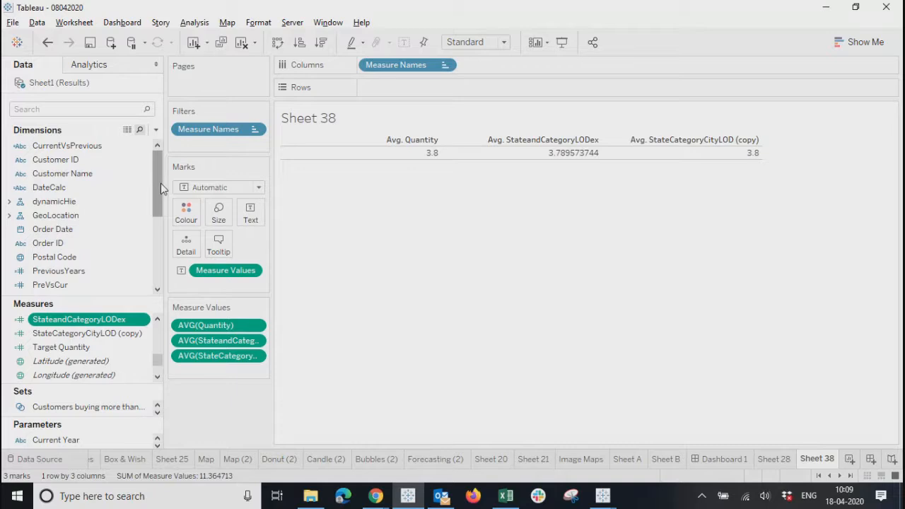
{"action": "left_click_drag", "start_coordinate": [161, 183], "coordinate": [157, 263]}
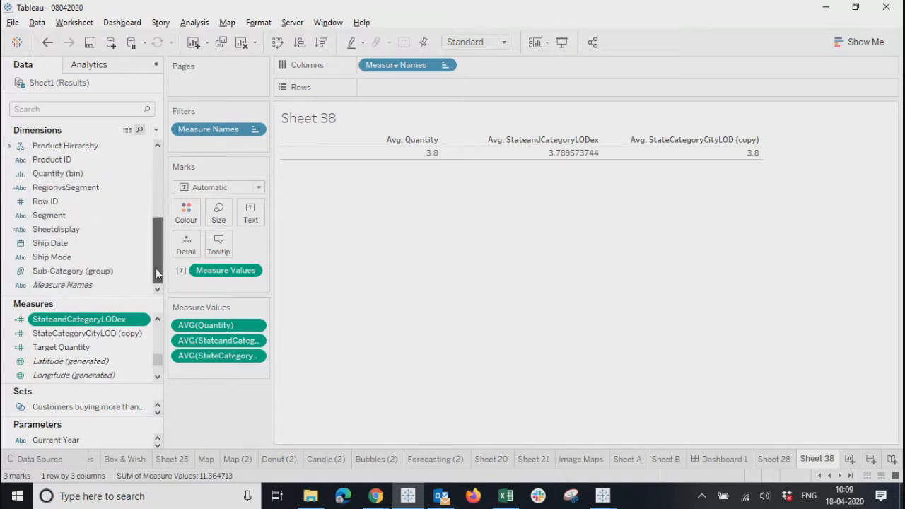
{"action": "left_click_drag", "start_coordinate": [39, 215], "coordinate": [378, 87]}
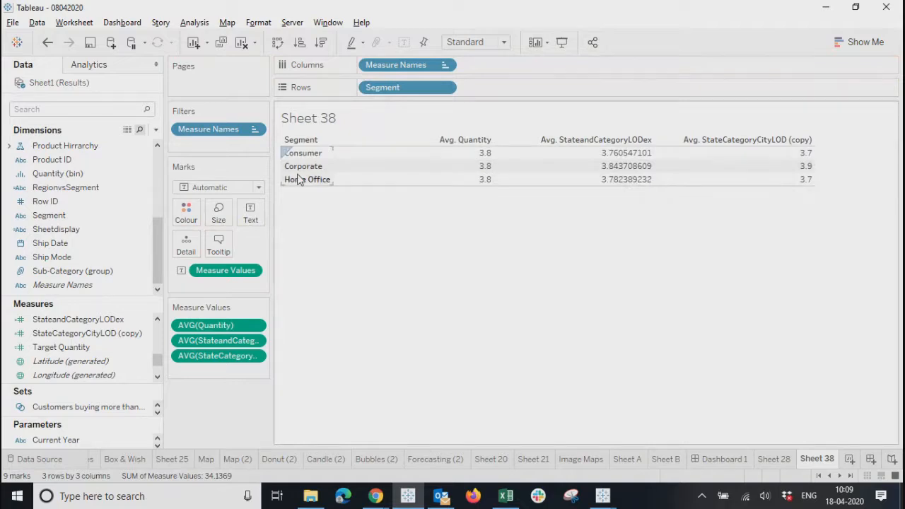
Step: Replace Segment with State from the GeoLocation hierarchy as the row dimension
{"action": "left_click", "coordinate": [445, 87]}
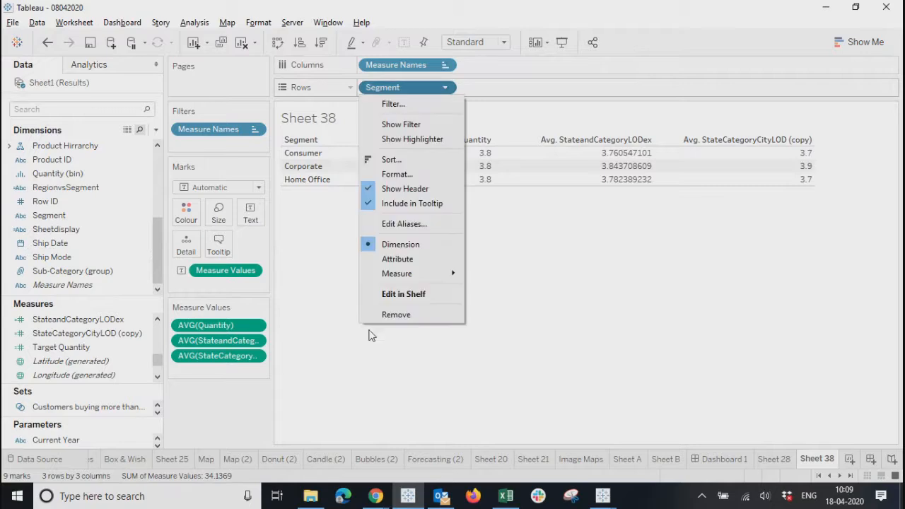
{"action": "left_click", "coordinate": [390, 315]}
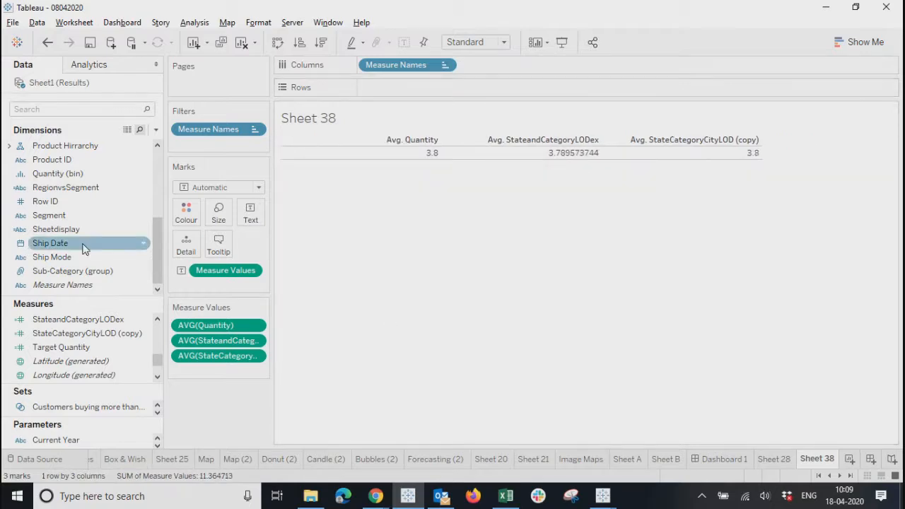
{"action": "scroll", "coordinate": [62, 225], "scroll_direction": "up", "scroll_amount": 3}
{"action": "scroll", "coordinate": [63, 225], "scroll_direction": "up", "scroll_amount": 1}
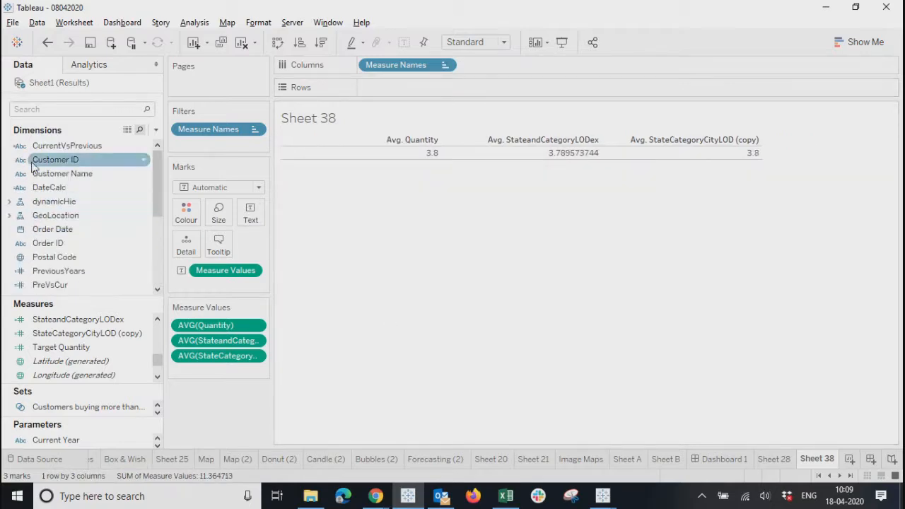
{"action": "left_click", "coordinate": [9, 216]}
{"action": "left_click_drag", "start_coordinate": [61, 255], "coordinate": [405, 88]}
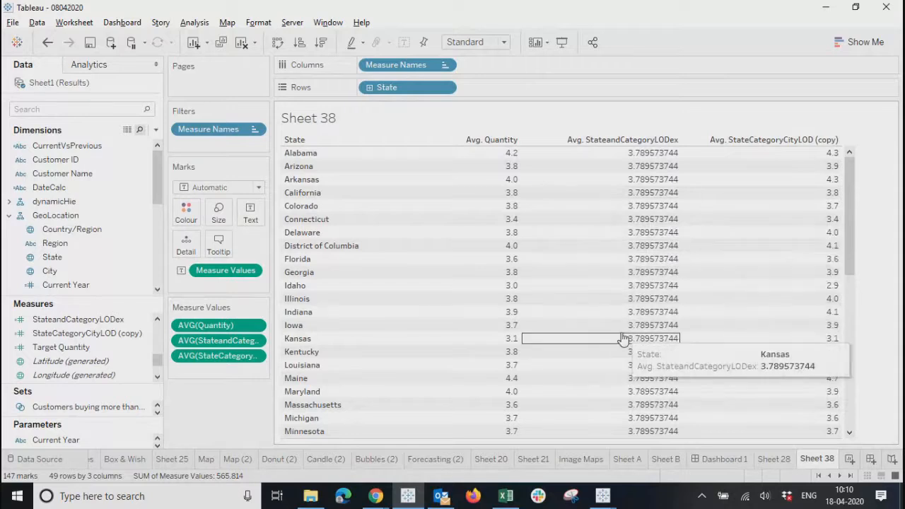
Step: Remove State from the rows and examine the EXCLUDE keyword and its excluded dimensions in the StateandCategoryLODex formula
{"action": "left_click", "coordinate": [446, 88]}
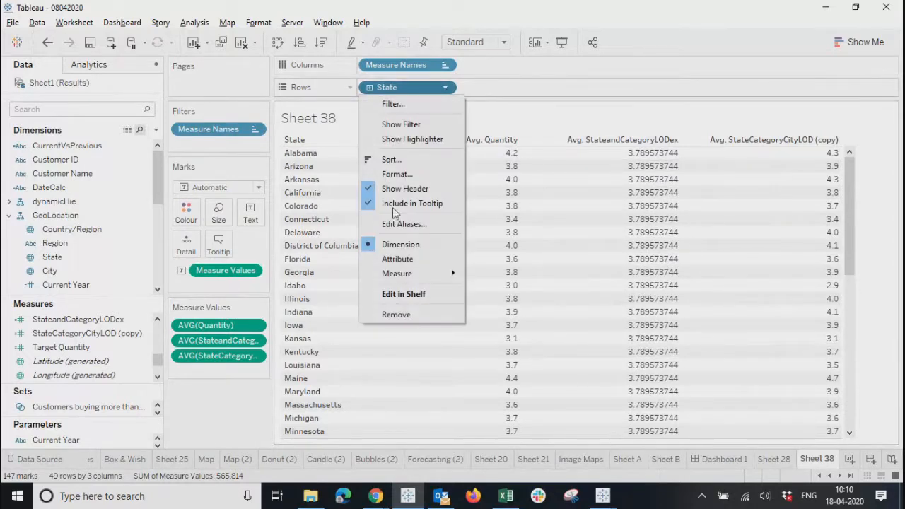
{"action": "left_click", "coordinate": [394, 313]}
{"action": "left_click", "coordinate": [115, 319]}
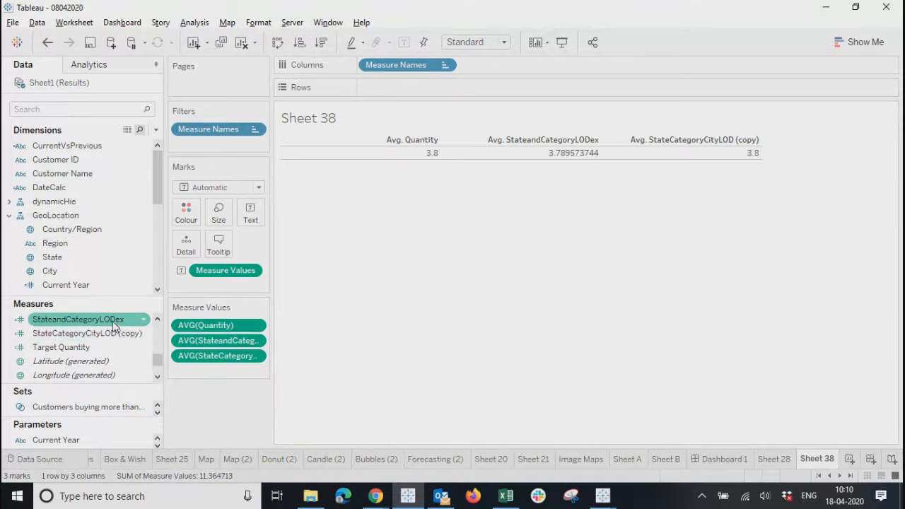
{"action": "right_click", "coordinate": [114, 323]}
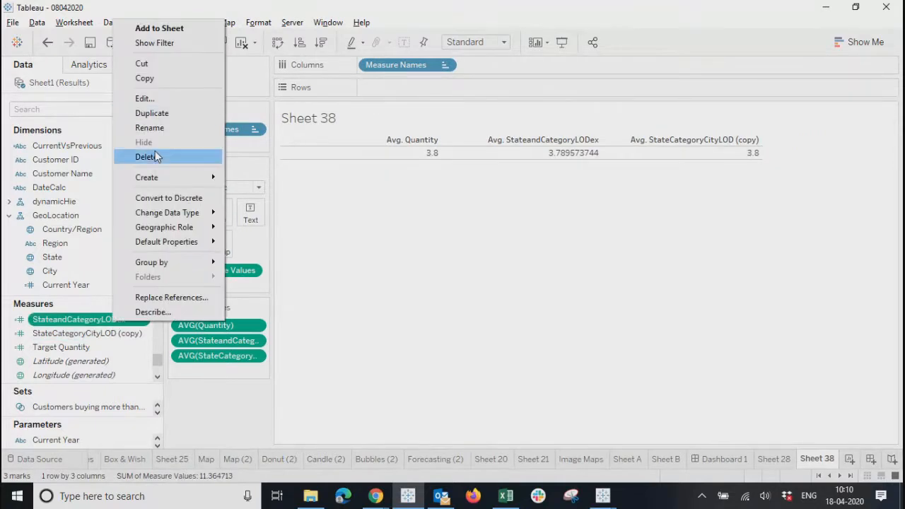
{"action": "left_click", "coordinate": [145, 98]}
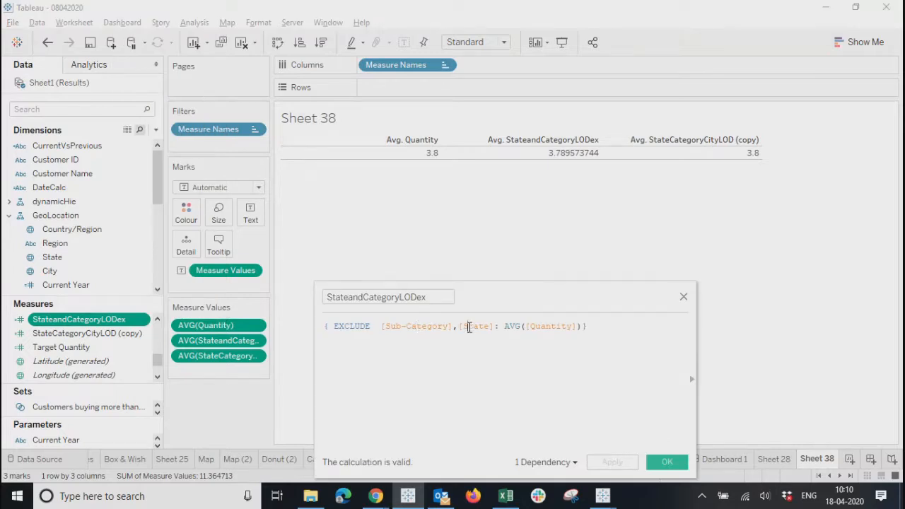
{"action": "left_click_drag", "start_coordinate": [381, 326], "coordinate": [493, 329]}
{"action": "left_click_drag", "start_coordinate": [335, 324], "coordinate": [370, 326]}
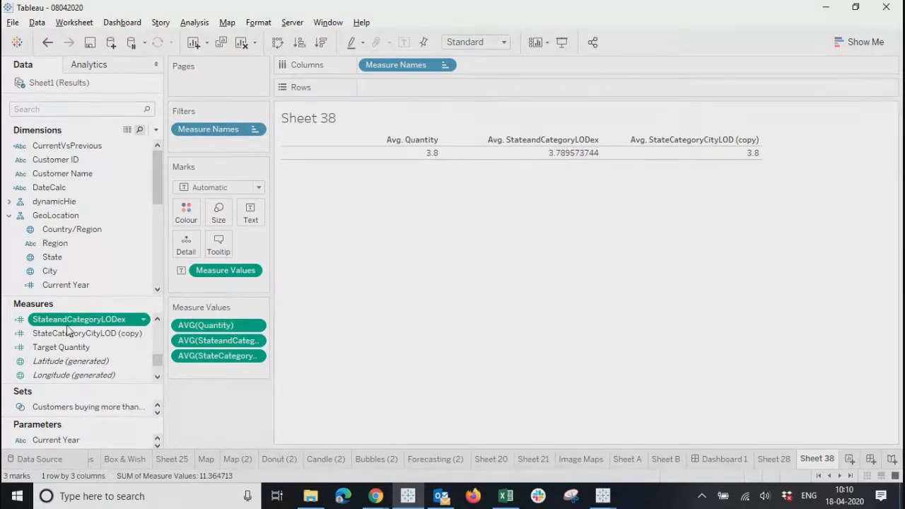
Step: Break the table down by City and check the StateandCategoryLODex formula's excluded fields against it, closing the formula unchanged
{"action": "left_click_drag", "start_coordinate": [50, 270], "coordinate": [373, 89]}
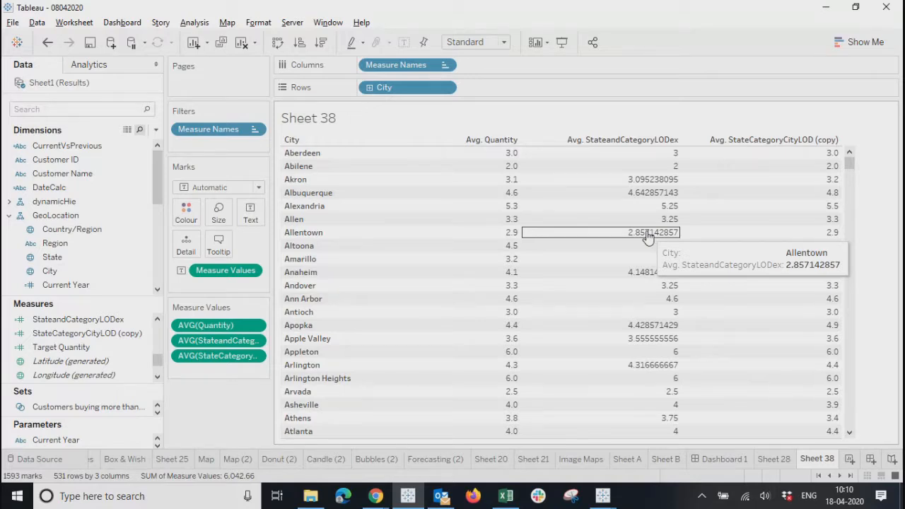
{"action": "left_click", "coordinate": [119, 323]}
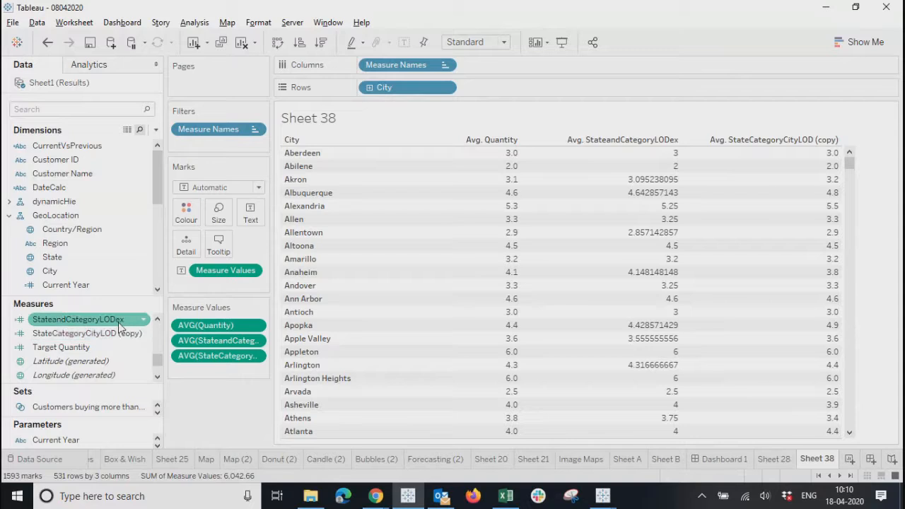
{"action": "right_click", "coordinate": [119, 323]}
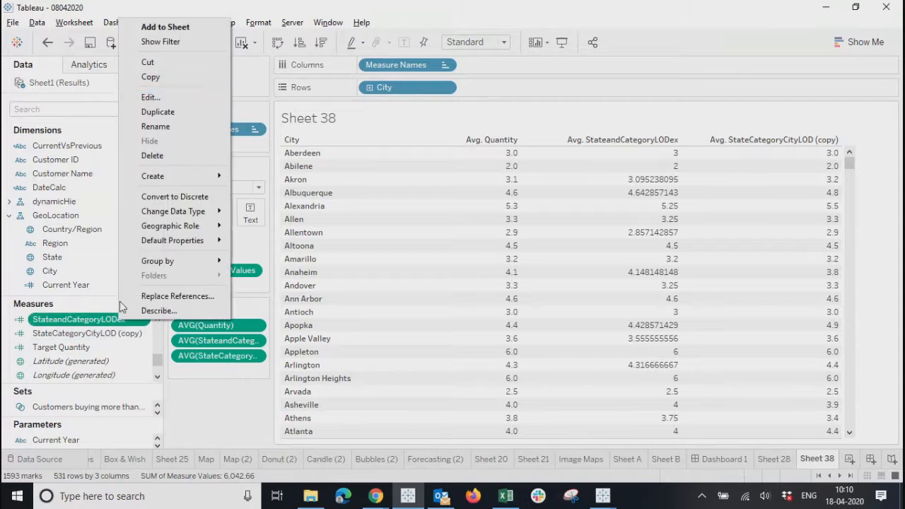
{"action": "left_click", "coordinate": [151, 99]}
{"action": "left_click_drag", "start_coordinate": [480, 291], "coordinate": [412, 274]}
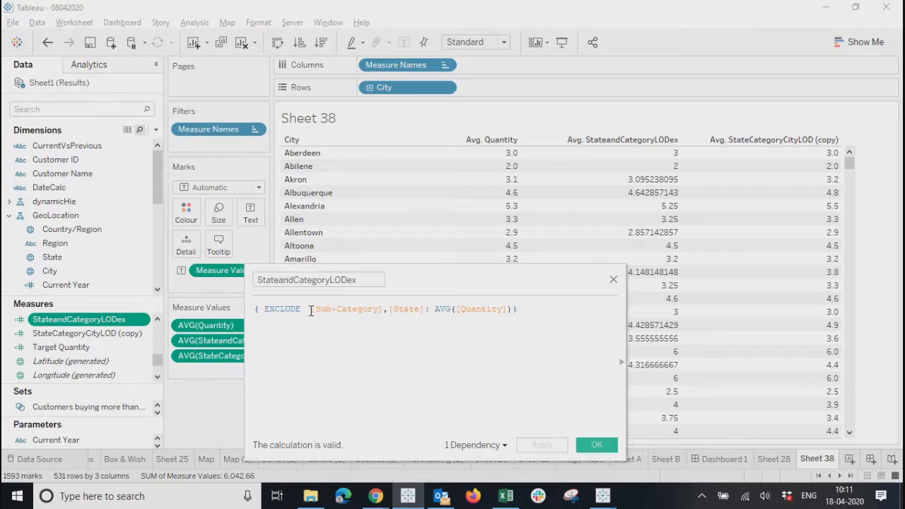
{"action": "left_click_drag", "start_coordinate": [311, 311], "coordinate": [534, 310]}
{"action": "left_click_drag", "start_coordinate": [309, 309], "coordinate": [424, 315]}
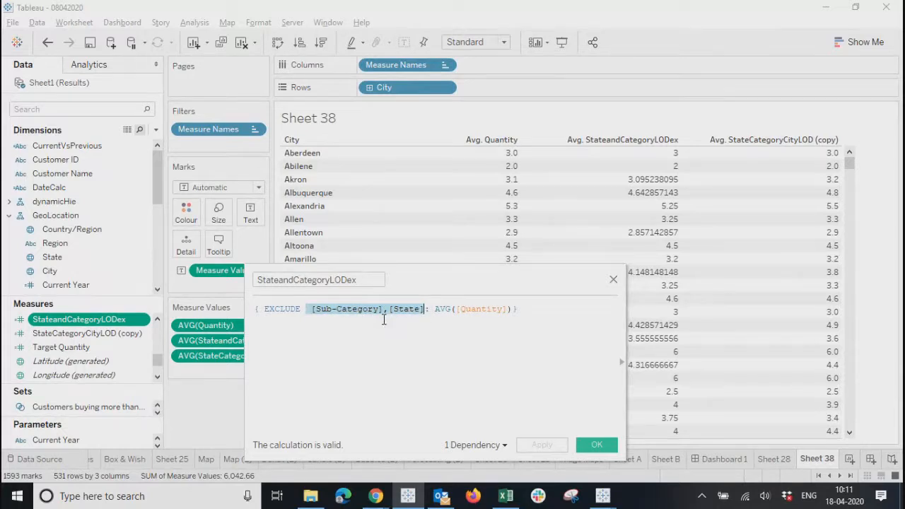
{"action": "left_click", "coordinate": [281, 309]}
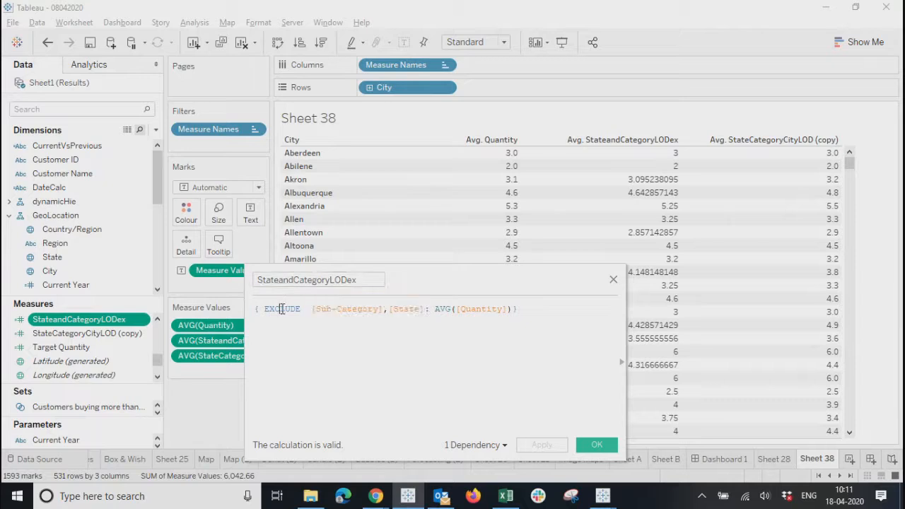
{"action": "left_click_drag", "start_coordinate": [312, 309], "coordinate": [425, 317]}
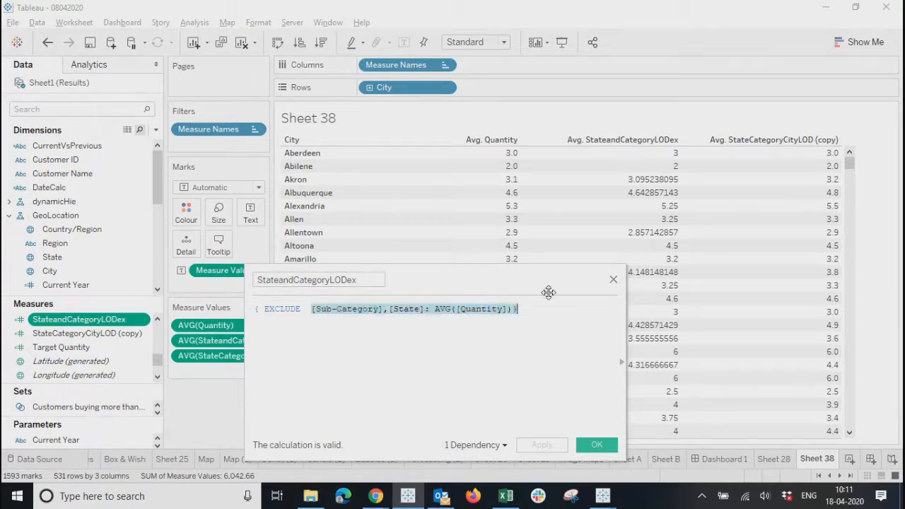
{"action": "left_click", "coordinate": [612, 280]}
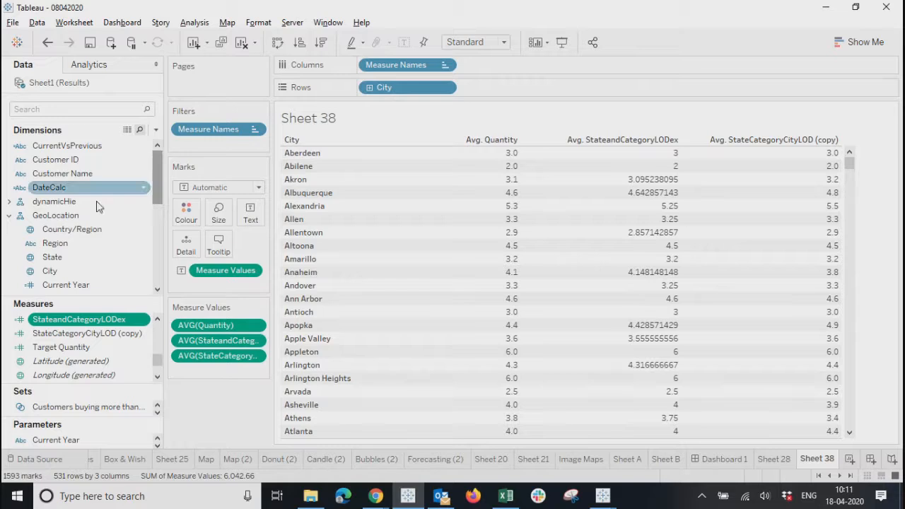
Step: Replace City with State as the row dimension and select the StateandCategoryLODex values from Arizona through Kentucky
{"action": "left_click", "coordinate": [48, 259]}
{"action": "left_click_drag", "start_coordinate": [49, 264], "coordinate": [491, 91]}
{"action": "left_click", "coordinate": [445, 87]}
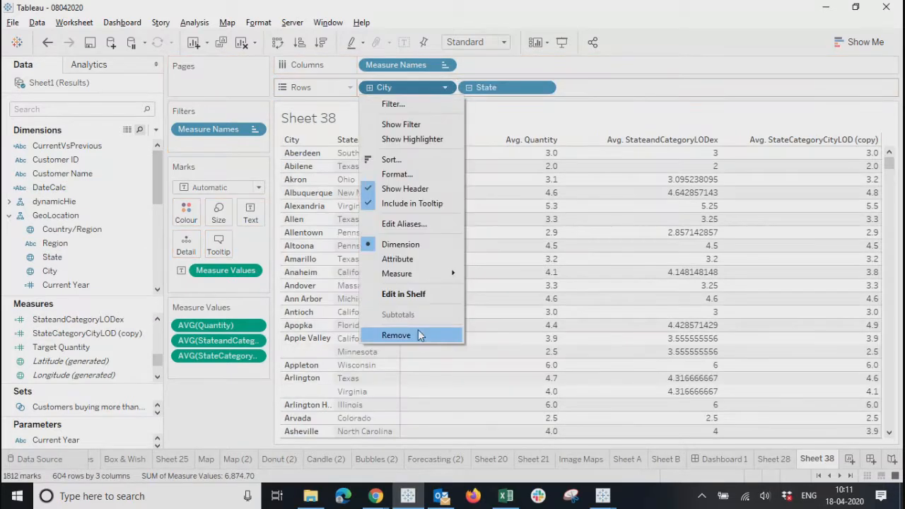
{"action": "left_click", "coordinate": [396, 335]}
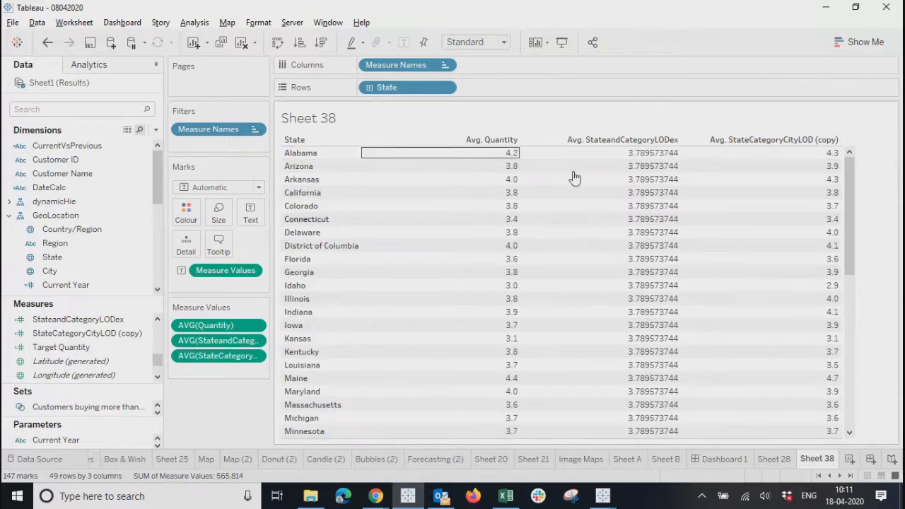
{"action": "left_click_drag", "start_coordinate": [639, 175], "coordinate": [643, 353]}
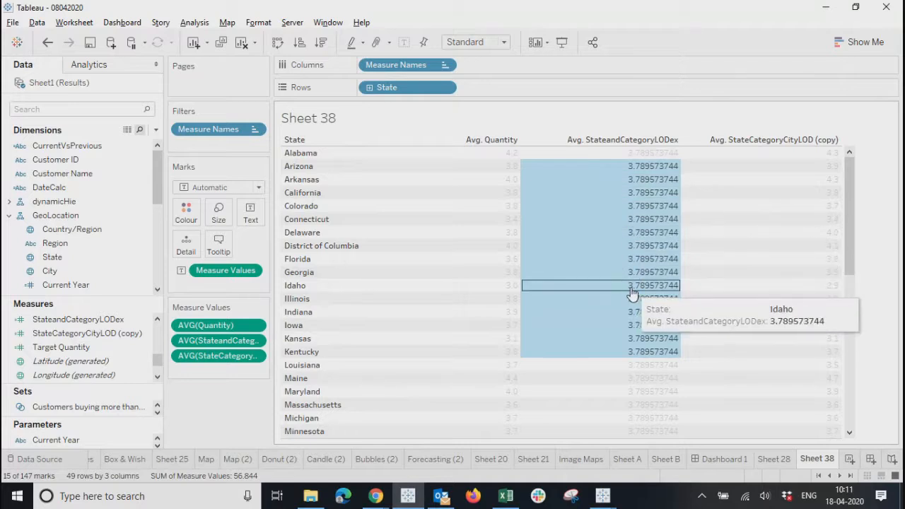
{"action": "mouse_move", "coordinate": [633, 294]}
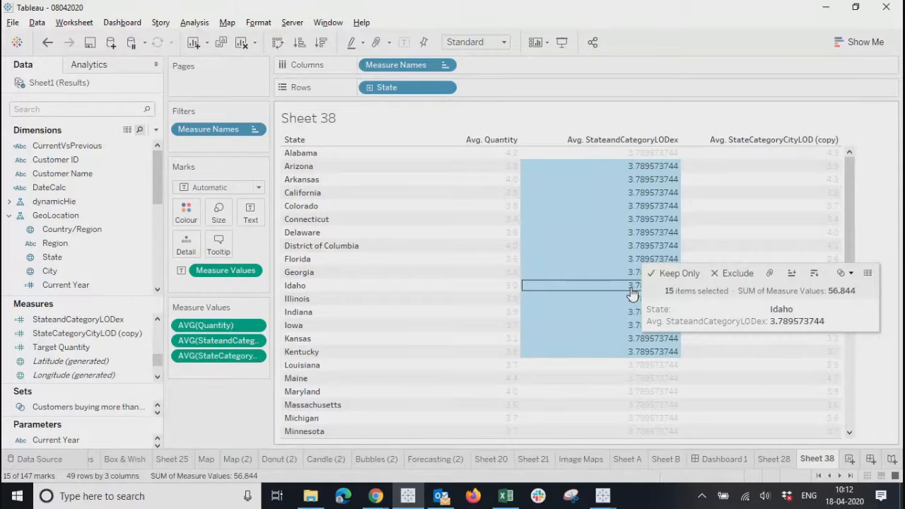
Step: Check the Avg. StateandCategoryLODex values for Connecticut and Florida individually against the other states
{"action": "left_click", "coordinate": [558, 224]}
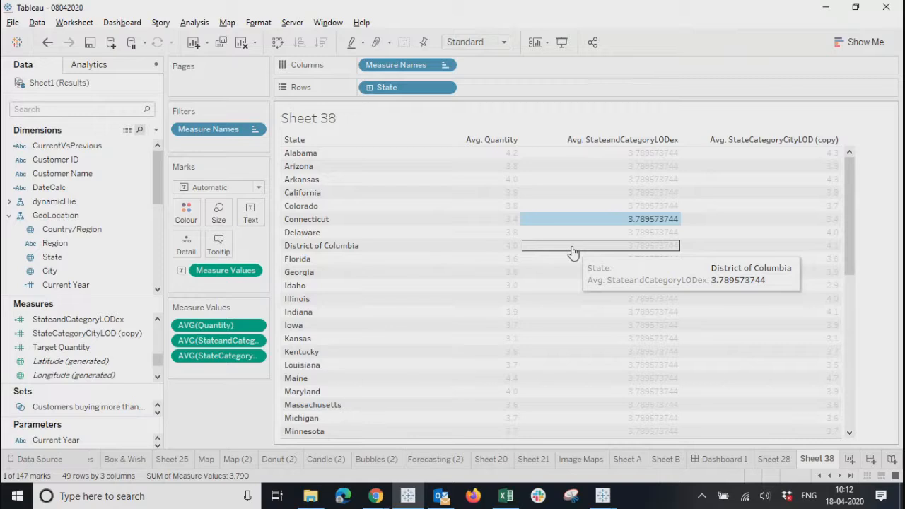
{"action": "left_click", "coordinate": [592, 222]}
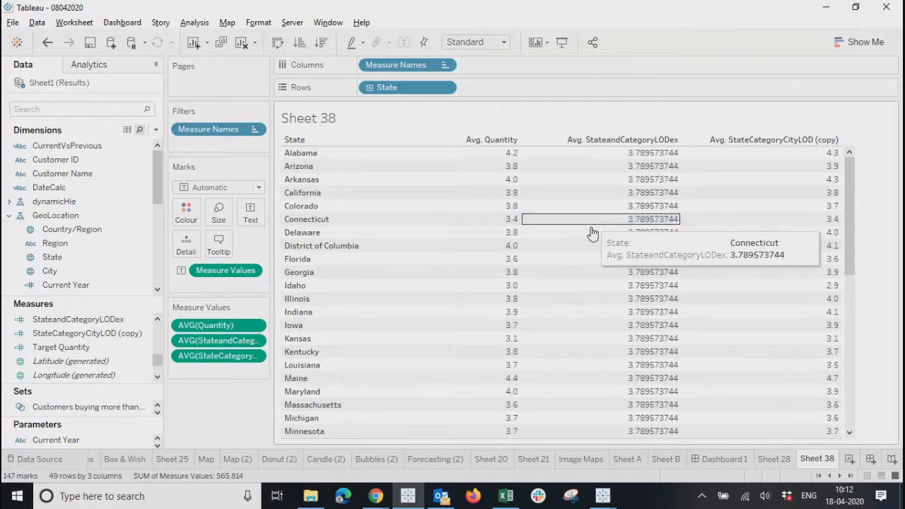
{"action": "left_click", "coordinate": [593, 263]}
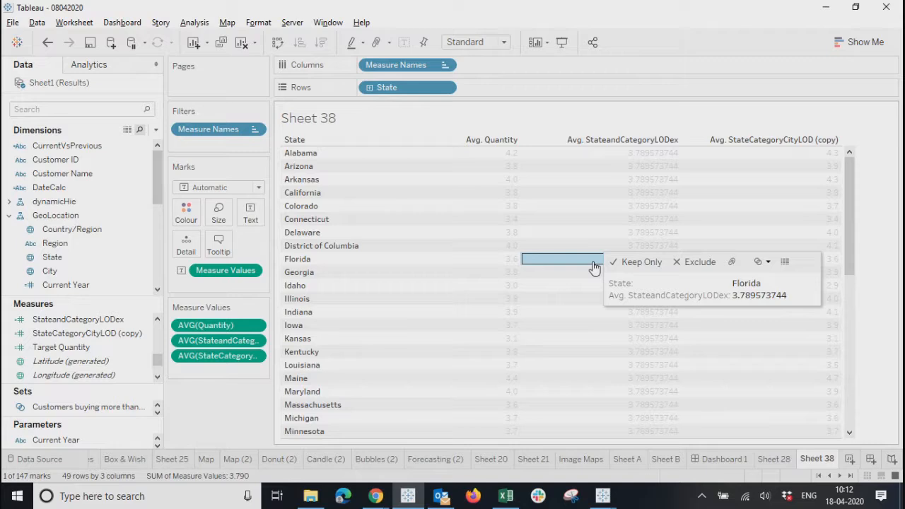
{"action": "left_click", "coordinate": [601, 219]}
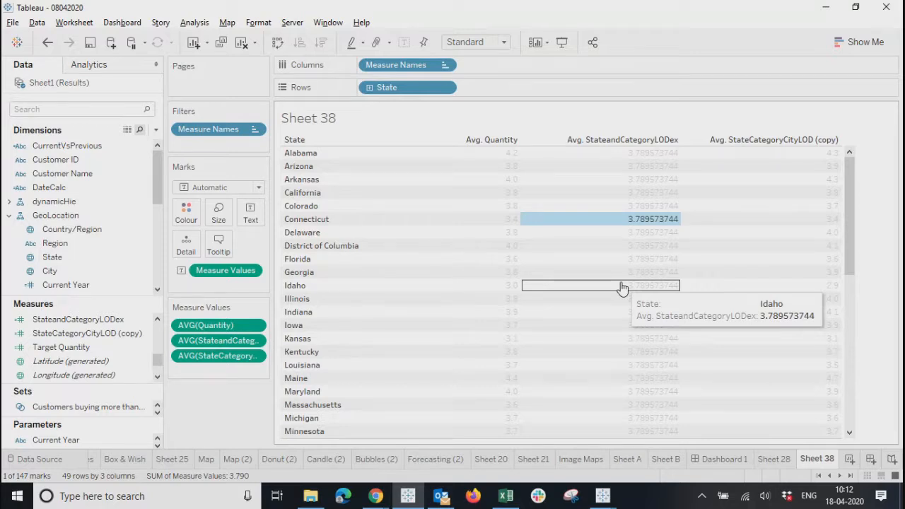
Step: Switch to the Excel workbook Book1, view the source data on Sheet1, and return to Tableau
{"action": "left_click", "coordinate": [506, 496]}
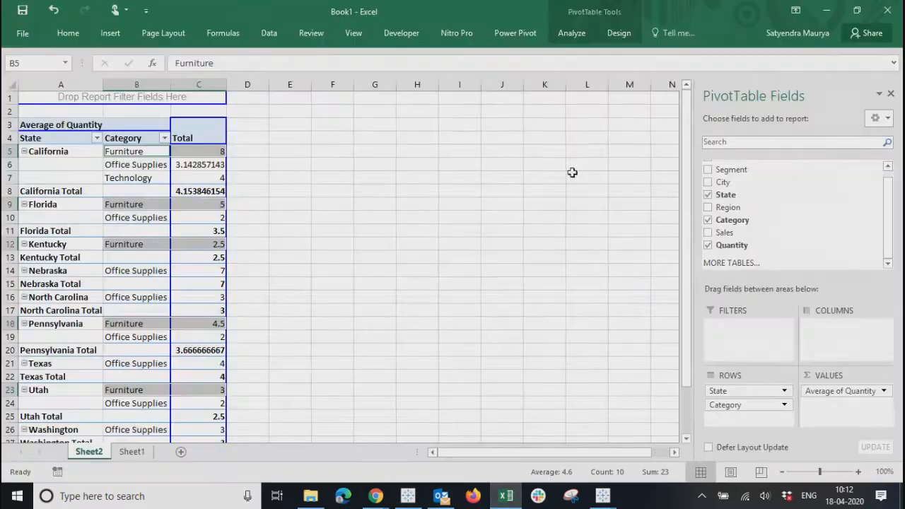
{"action": "left_click", "coordinate": [131, 452]}
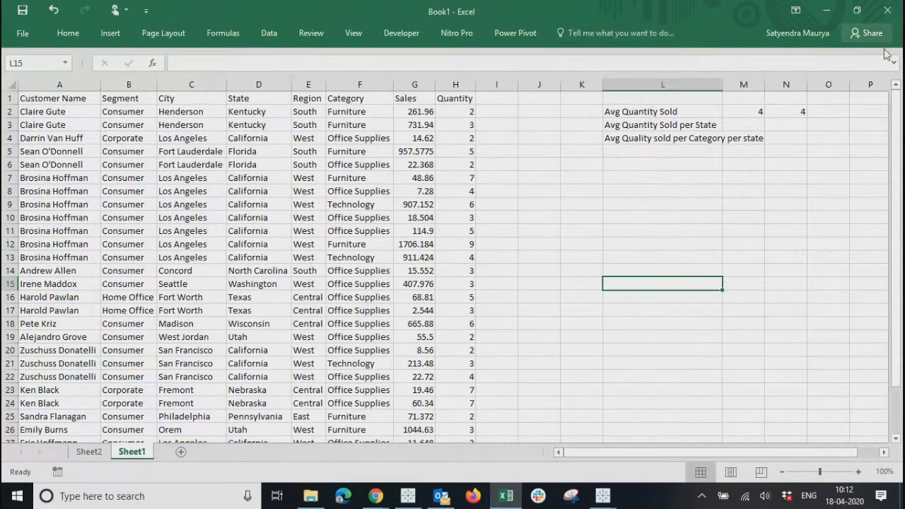
{"action": "left_click", "coordinate": [827, 12]}
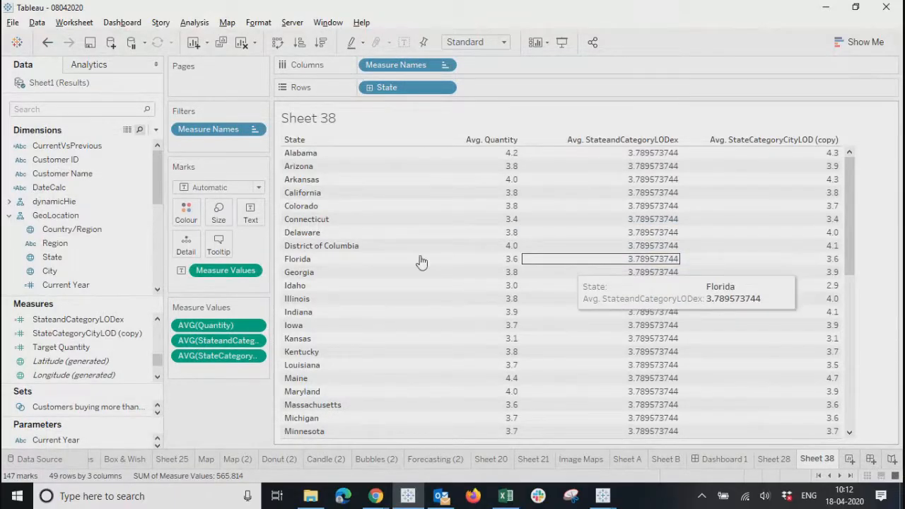
Step: Examine the INCLUDE formula of StateCategoryCityLOD (copy) against the state table and close it unchanged
{"action": "right_click", "coordinate": [124, 320]}
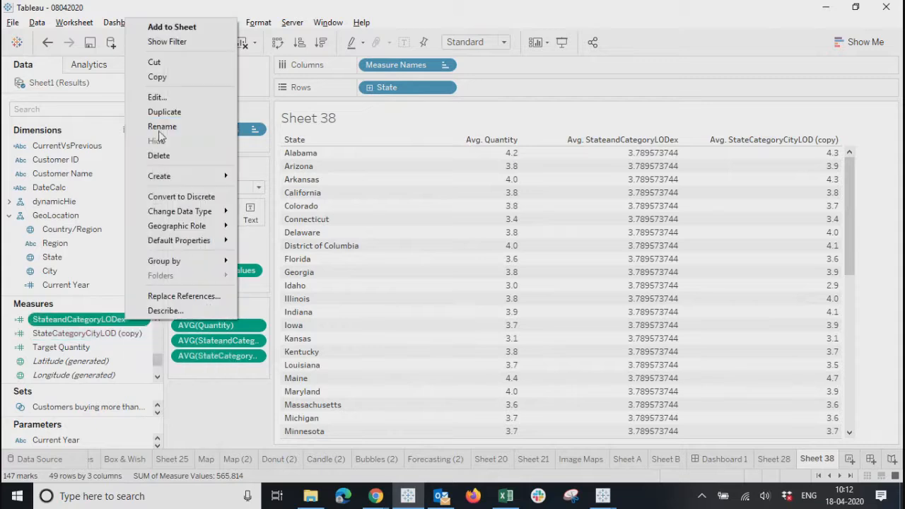
{"action": "left_click", "coordinate": [113, 333]}
{"action": "right_click", "coordinate": [113, 333]}
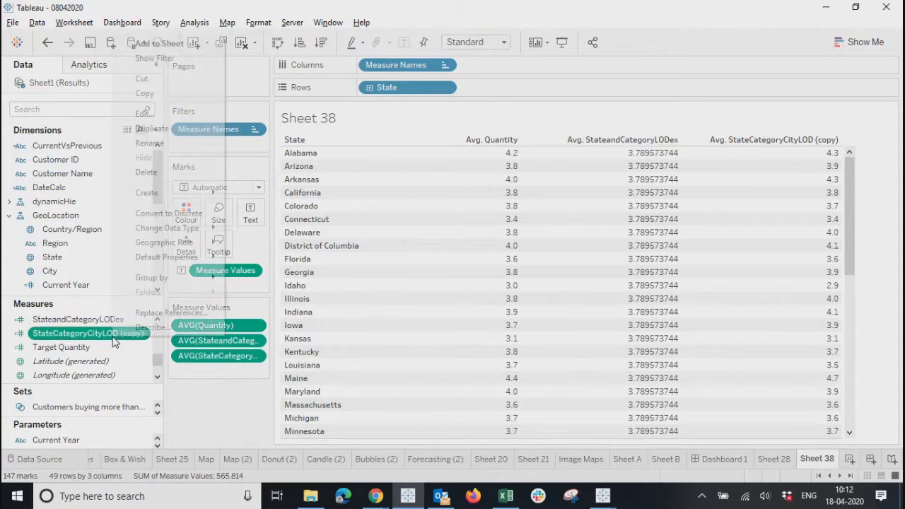
{"action": "left_click", "coordinate": [145, 114]}
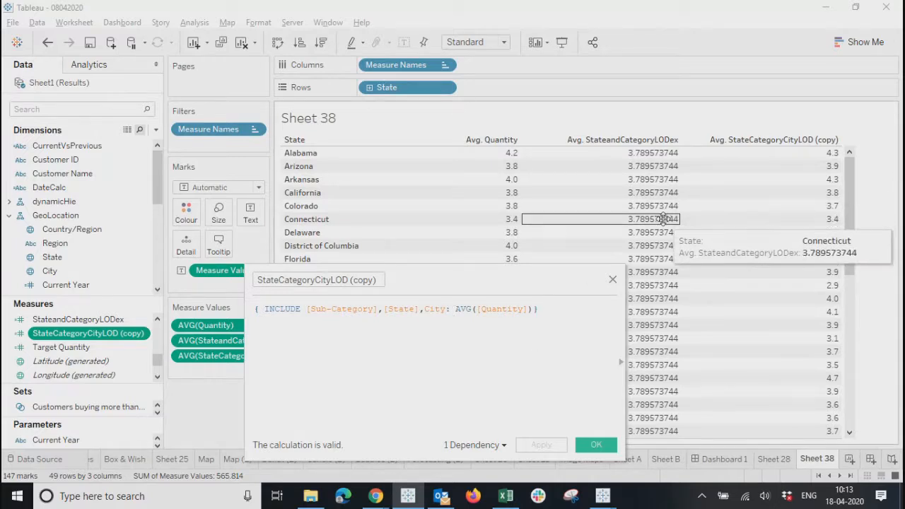
{"action": "left_click", "coordinate": [613, 280]}
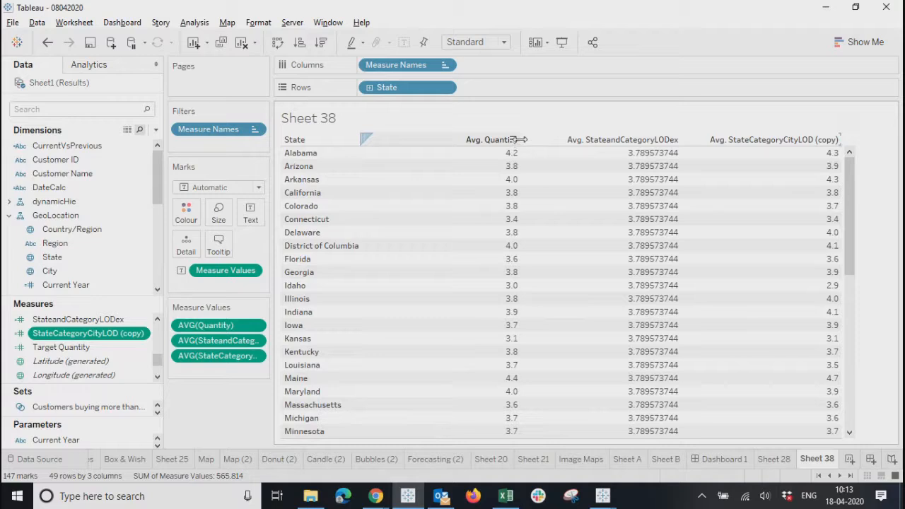
Step: Narrow the table's measure columns and bring up the available commands for the StateCategoryCityLOD (copy) measure
{"action": "left_click_drag", "start_coordinate": [507, 140], "coordinate": [441, 139]}
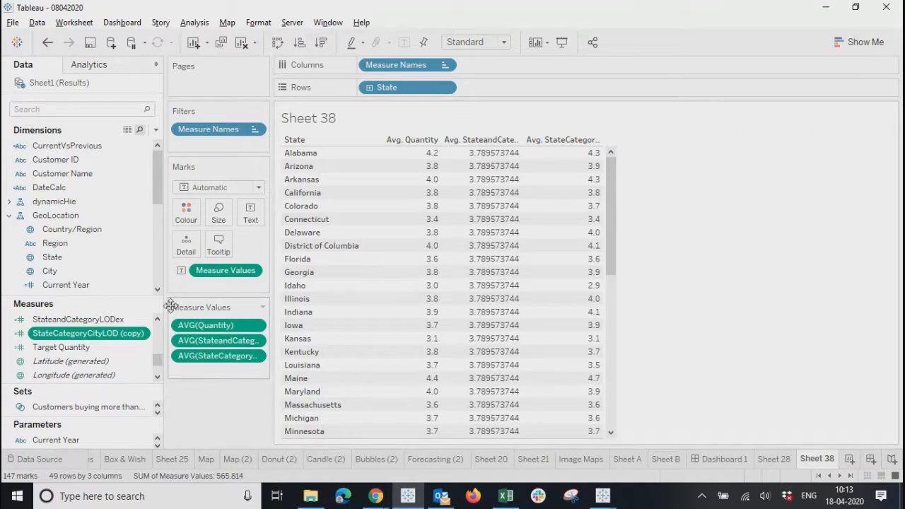
{"action": "right_click", "coordinate": [111, 339]}
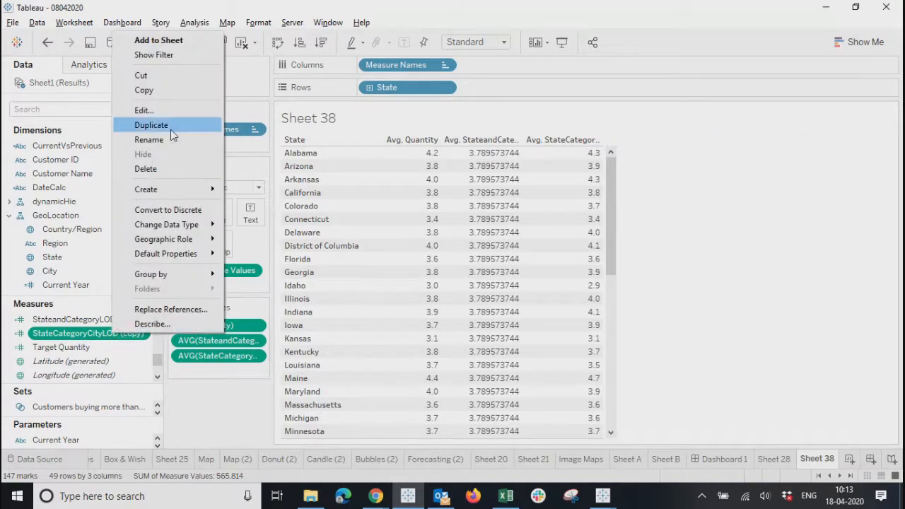
Step: Duplicate the StateCategoryCityLOD (copy) measure and rename the duplicate as StateCategoryCityLODfixed
{"action": "left_click", "coordinate": [171, 130]}
{"action": "right_click", "coordinate": [113, 347]}
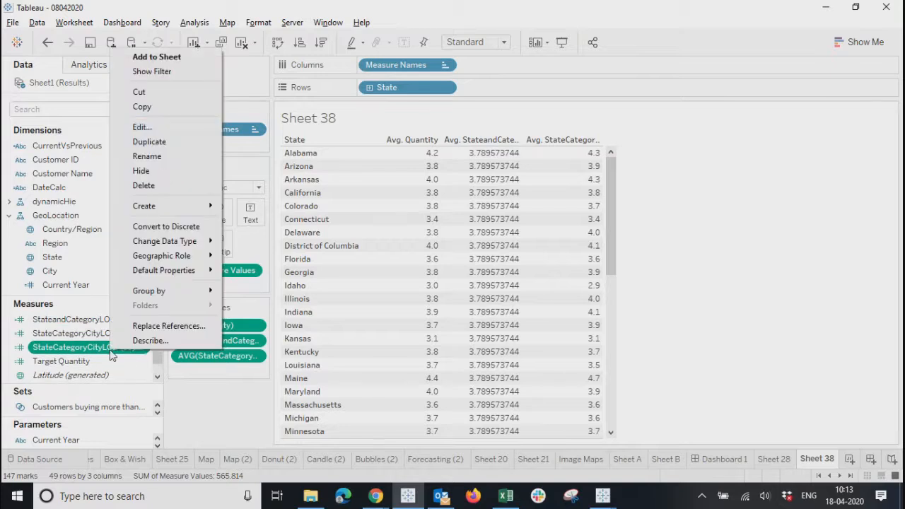
{"action": "left_click", "coordinate": [149, 155]}
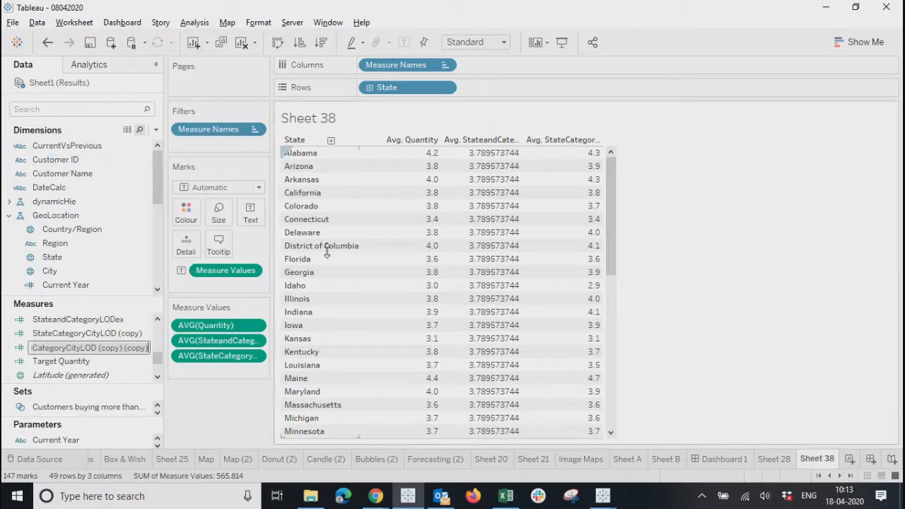
{"action": "key", "text": "Right"}
{"action": "key", "text": "BackSpace"}
{"action": "key", "text": "BackSpace"}
{"action": "key", "text": "BackSpace"}
{"action": "key", "text": "BackSpace"}
{"action": "key", "text": "BackSpace"}
{"action": "key", "text": "BackSpace"}
{"action": "key", "text": "BackSpace"}
{"action": "key", "text": "BackSpace"}
{"action": "key", "text": "BackSpace"}
{"action": "key", "text": "BackSpace"}
{"action": "key", "text": "BackSpace"}
{"action": "key", "text": "BackSpace"}
{"action": "key", "text": "BackSpace"}
{"action": "key", "text": "BackSpace"}
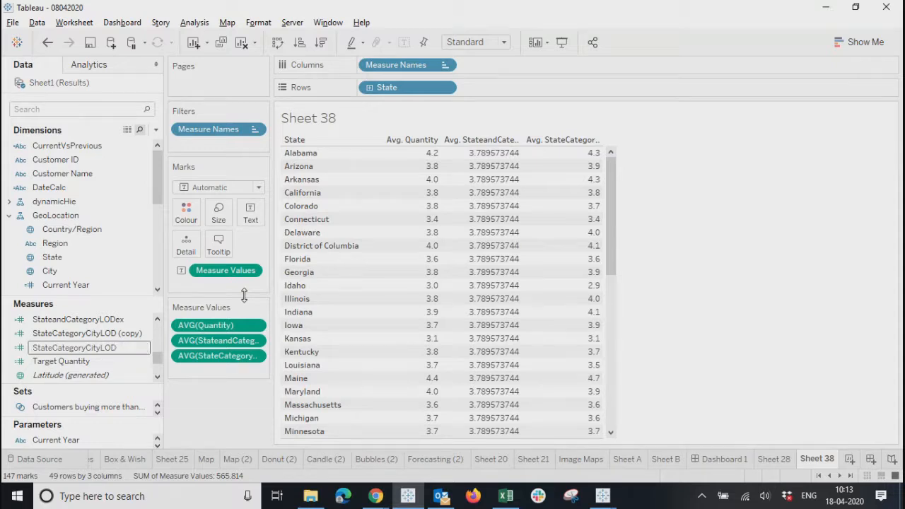
{"action": "type", "text": "fixed"}
{"action": "key", "text": "BackSpace"}
{"action": "key", "text": "BackSpace"}
{"action": "type", "text": "ed"}
{"action": "key", "text": "Return"}
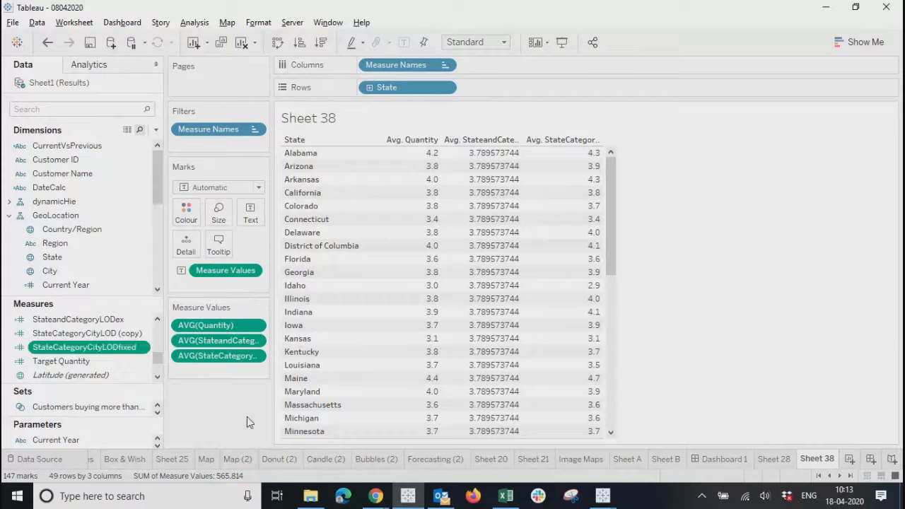
Step: Edit the StateCategoryCityLODfixed calculation to use FIXED instead of INCLUDE, and save it
{"action": "right_click", "coordinate": [105, 351]}
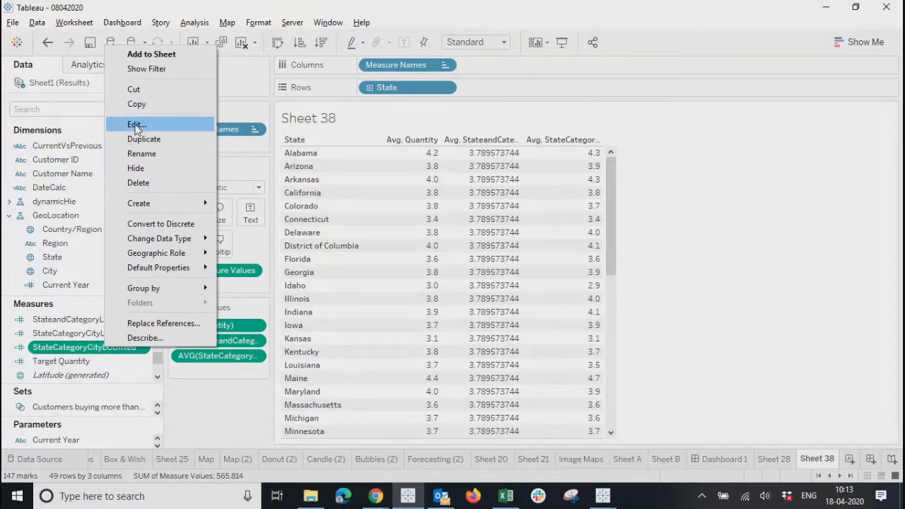
{"action": "left_click", "coordinate": [134, 123]}
{"action": "double_click", "coordinate": [294, 312]}
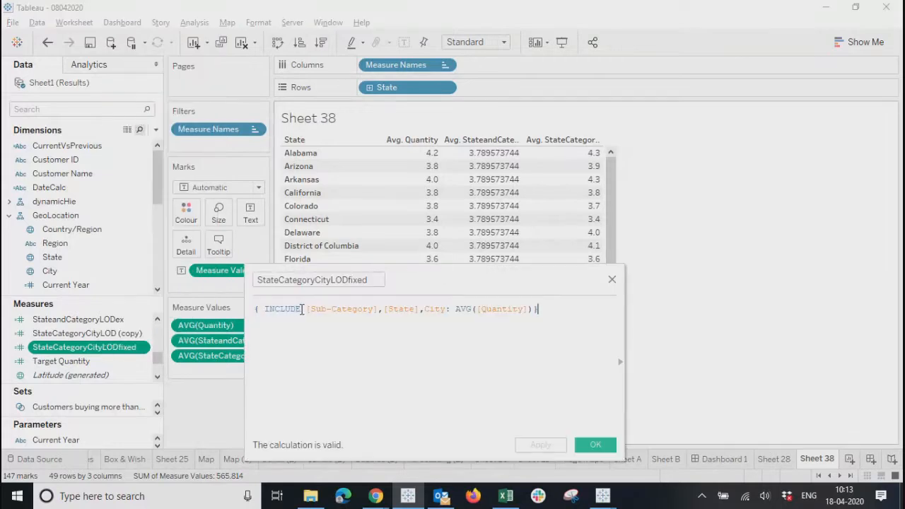
{"action": "type", "text": "INC"}
{"action": "key", "text": "BackSpace"}
{"action": "key", "text": "BackSpace"}
{"action": "key", "text": "BackSpace"}
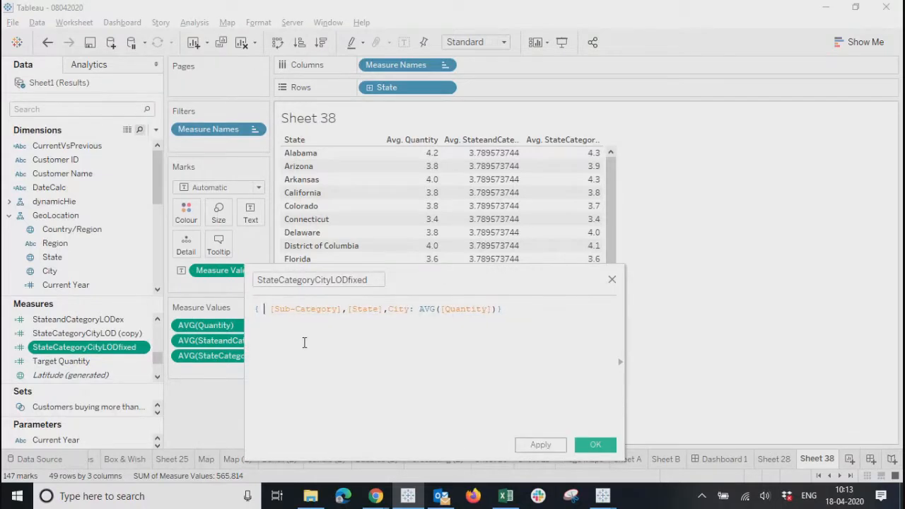
{"action": "type", "text": "fixe"}
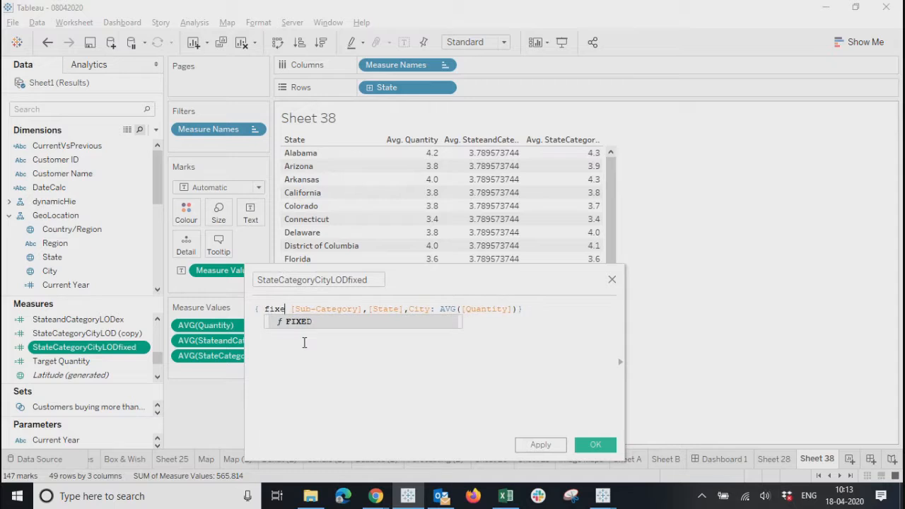
{"action": "double_click", "coordinate": [299, 323]}
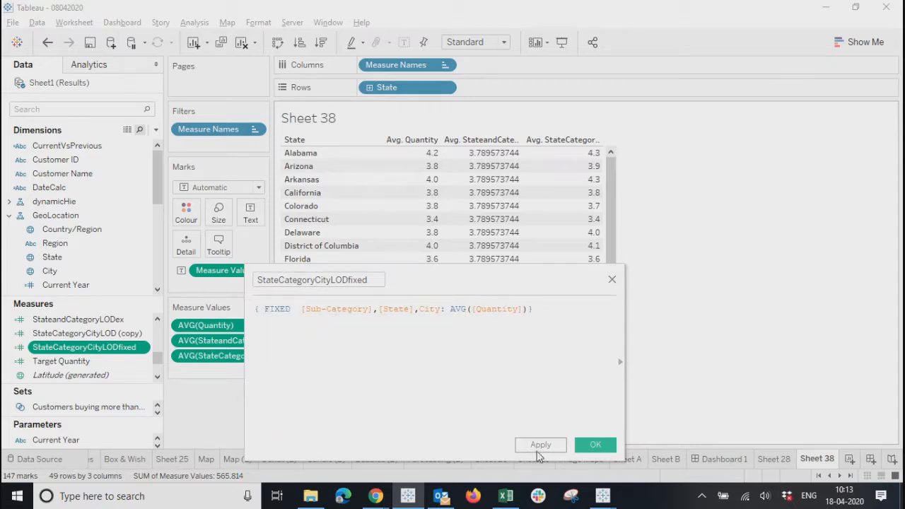
{"action": "left_click", "coordinate": [537, 449]}
{"action": "left_click", "coordinate": [584, 450]}
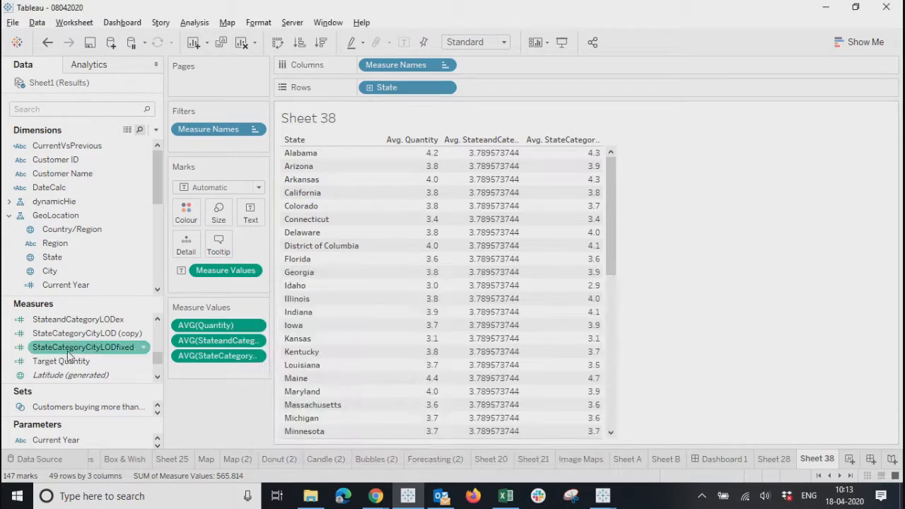
Step: Add StateCategoryCityLODfixed to the table's Measure Values and aggregate it as an average
{"action": "left_click_drag", "start_coordinate": [100, 353], "coordinate": [542, 98]}
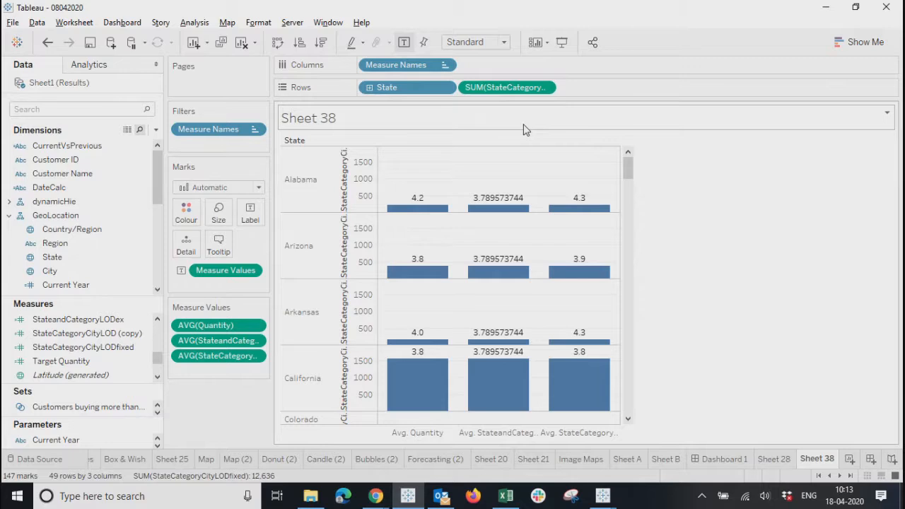
{"action": "left_click_drag", "start_coordinate": [530, 99], "coordinate": [236, 384]}
{"action": "left_click_drag", "start_coordinate": [240, 379], "coordinate": [239, 375]}
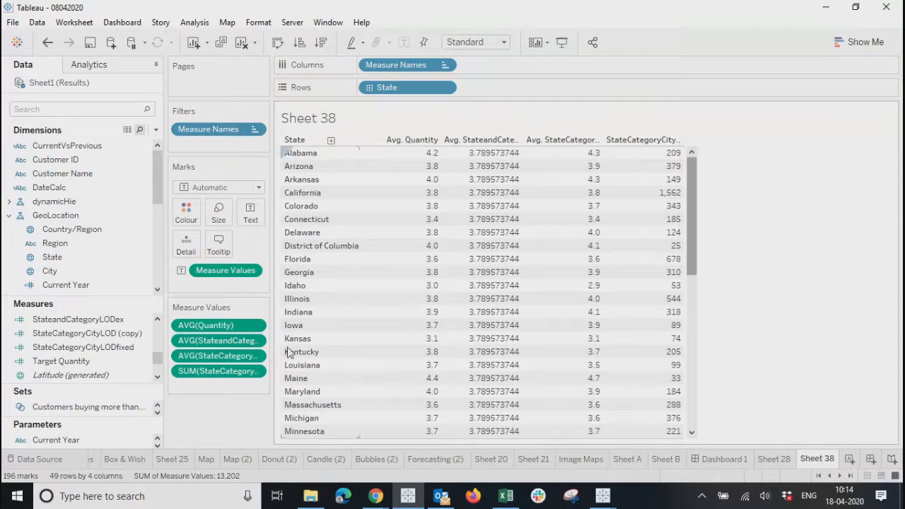
{"action": "right_click", "coordinate": [256, 370]}
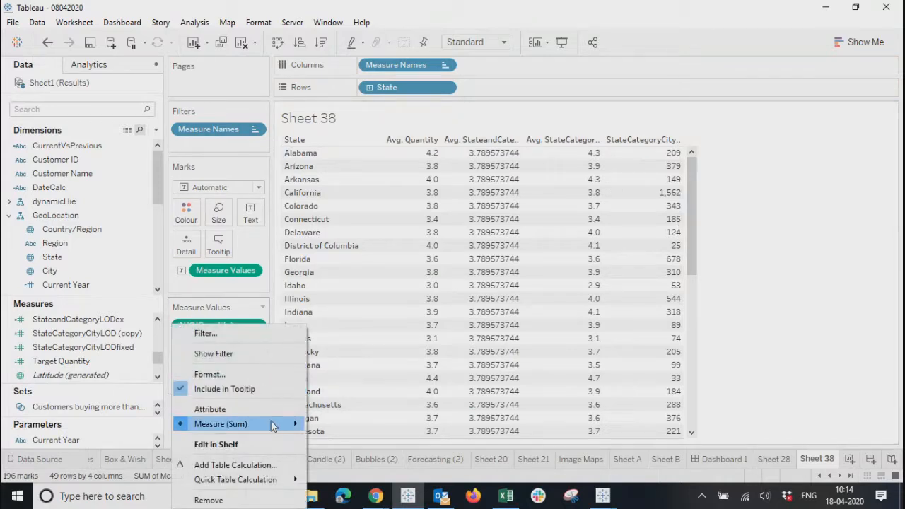
{"action": "mouse_move", "coordinate": [272, 428]}
{"action": "left_click", "coordinate": [357, 352]}
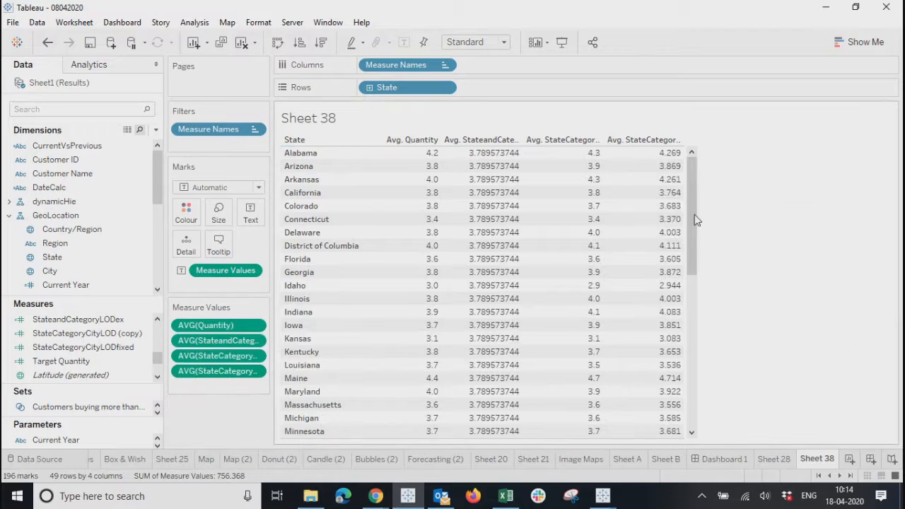
Step: Format the average StateCategoryCityLODfixed values as custom numbers with 1 decimal place
{"action": "left_click", "coordinate": [254, 374]}
{"action": "left_click", "coordinate": [219, 376]}
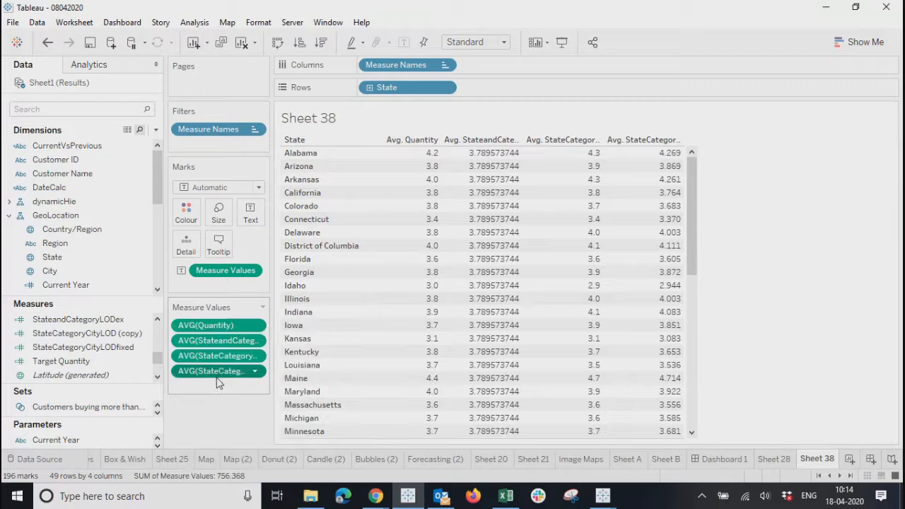
{"action": "left_click", "coordinate": [147, 147]}
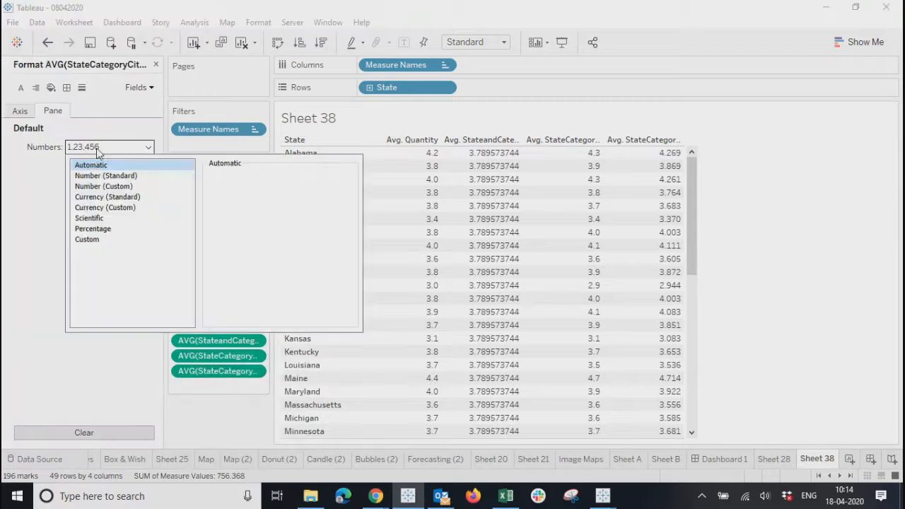
{"action": "left_click", "coordinate": [98, 189]}
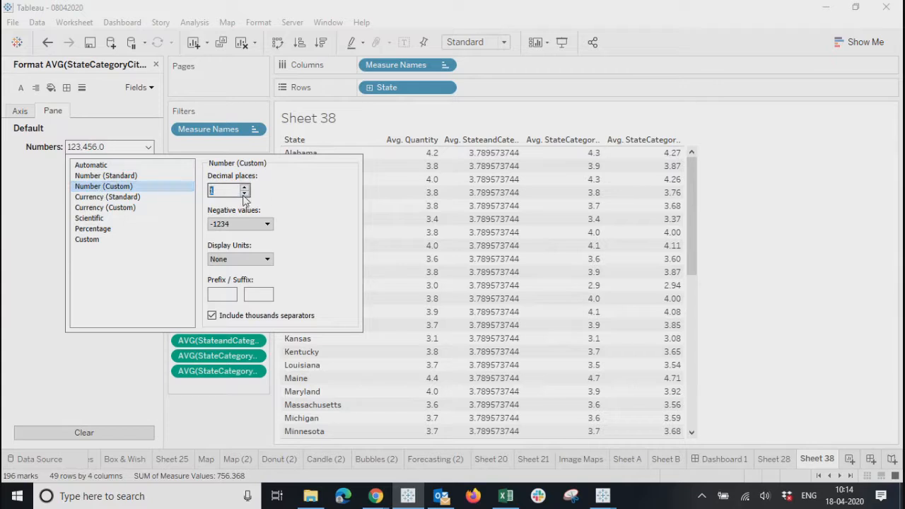
{"action": "left_click", "coordinate": [693, 244]}
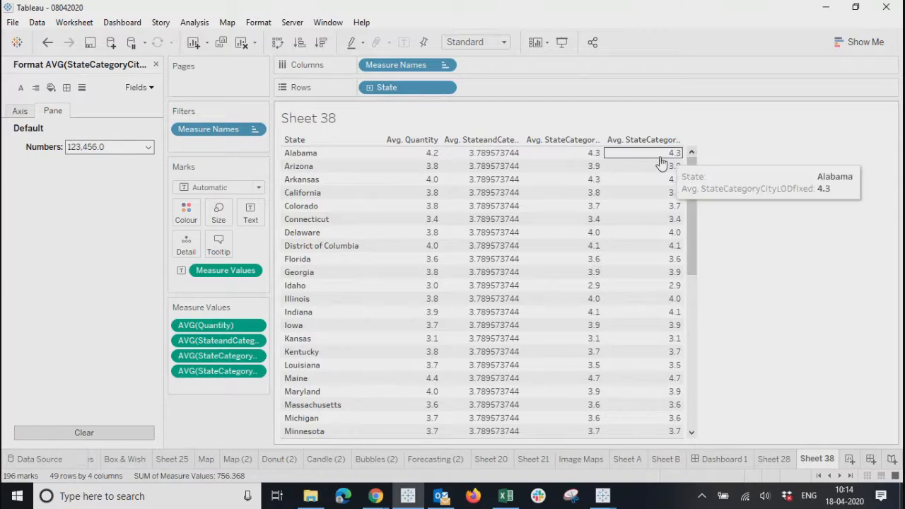
Step: Switch to Excel, check the California total in the Sheet2 pivot table, and return to Tableau
{"action": "left_click", "coordinate": [504, 497]}
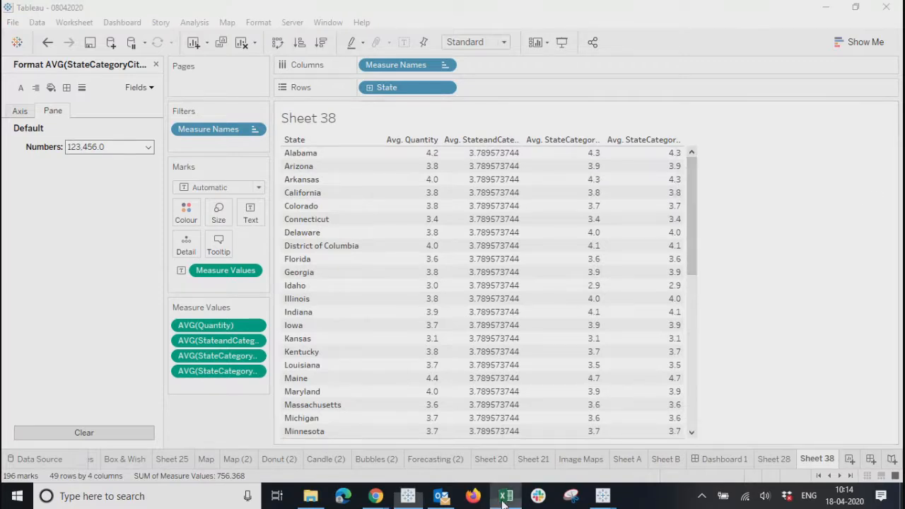
{"action": "left_click", "coordinate": [89, 451]}
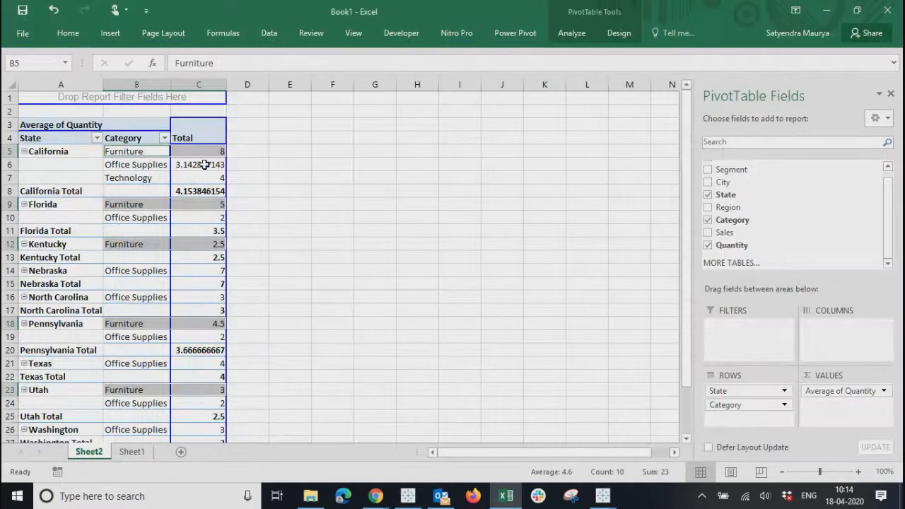
{"action": "left_click", "coordinate": [189, 191]}
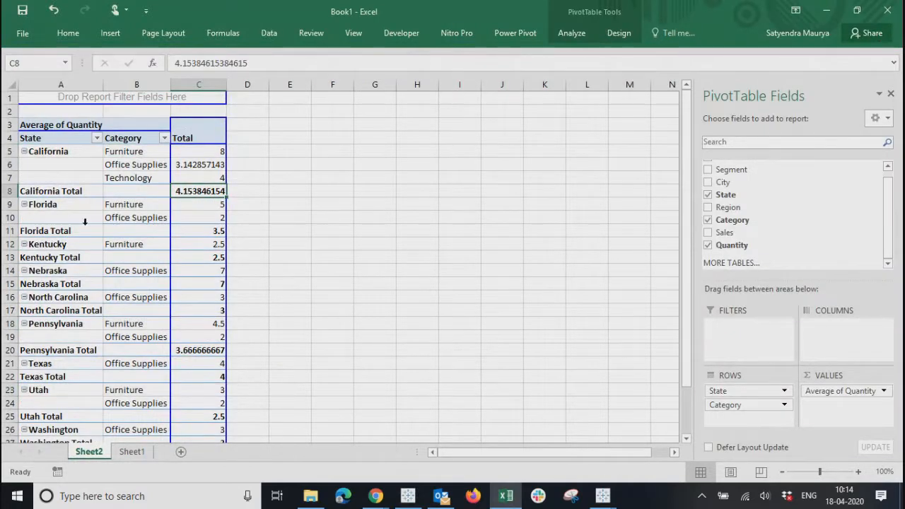
{"action": "left_click", "coordinate": [825, 9]}
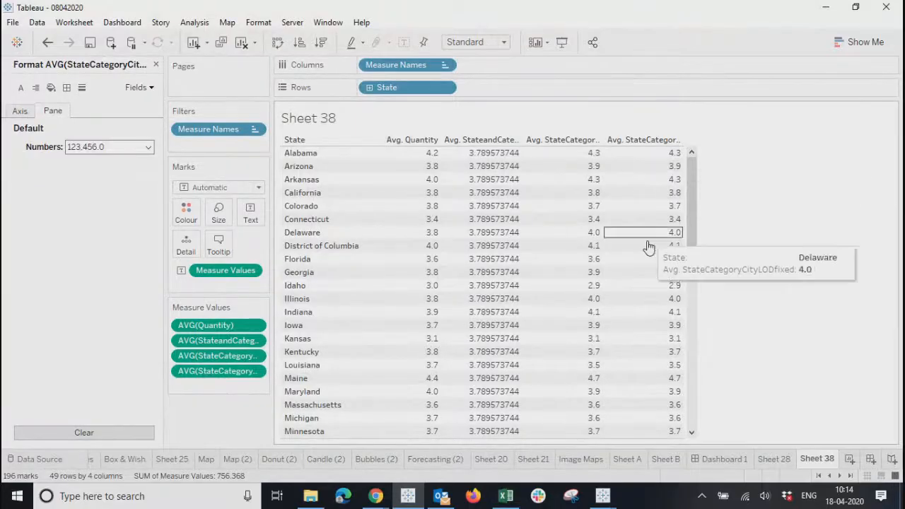
Step: Close the number formatting settings and widen the table's measure columns so their headers are easier to read
{"action": "left_click", "coordinate": [155, 65]}
{"action": "left_click", "coordinate": [111, 353]}
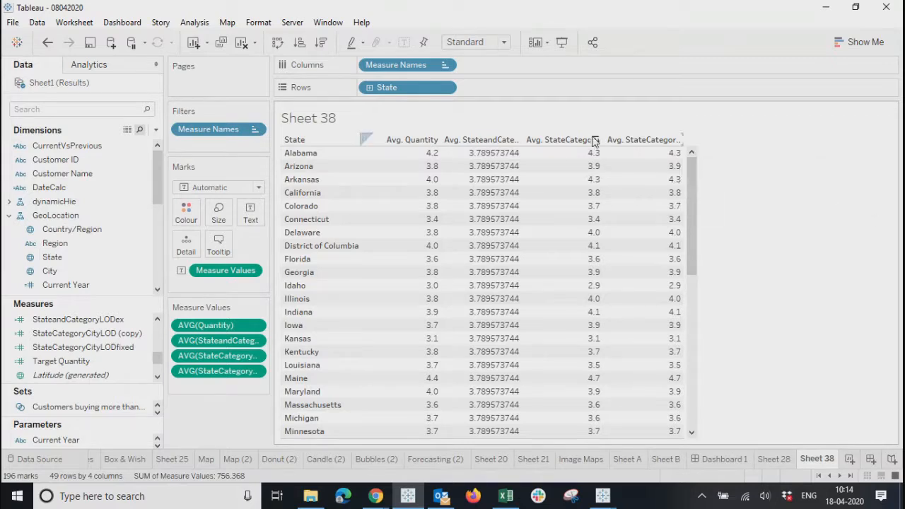
{"action": "left_click_drag", "start_coordinate": [614, 141], "coordinate": [642, 151]}
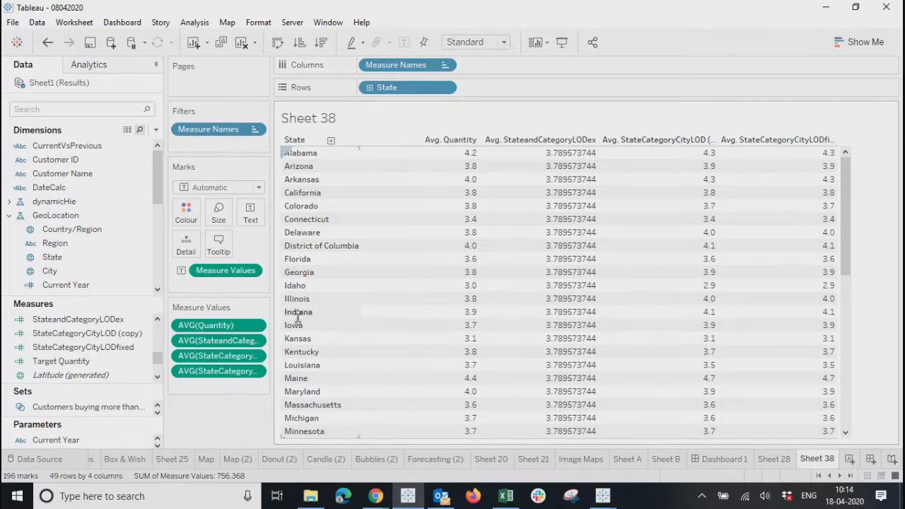
Step: Review the formula of the StateCategoryCityLOD (copy) calculation and close it without changes
{"action": "right_click", "coordinate": [71, 333]}
{"action": "left_click", "coordinate": [137, 111]}
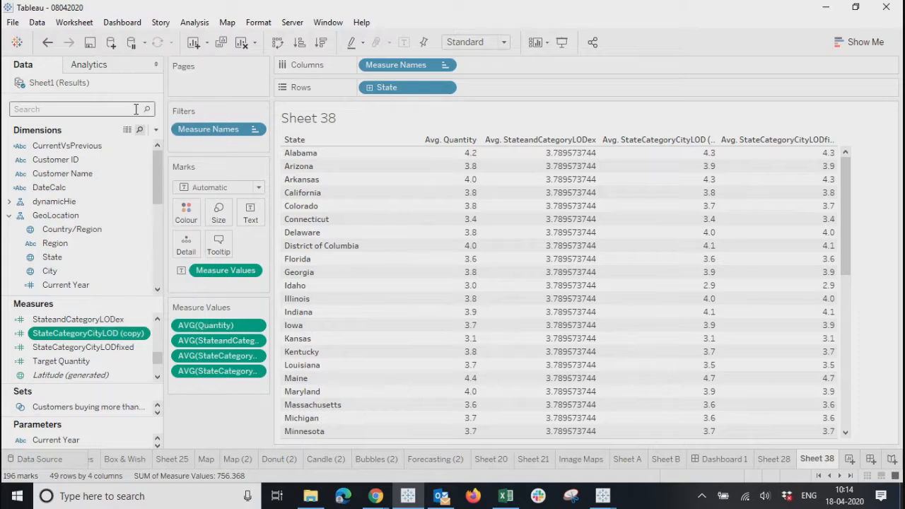
{"action": "left_click", "coordinate": [612, 280]}
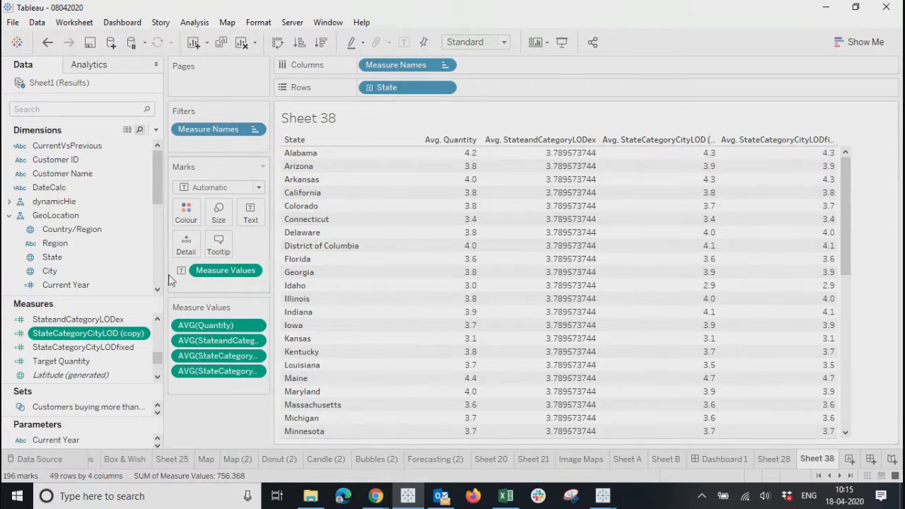
Step: Rename the StateandCategoryLODex calculated measure as Exclude and save it
{"action": "left_click", "coordinate": [92, 322], "text": "ctrl"}
{"action": "right_click", "coordinate": [92, 322]}
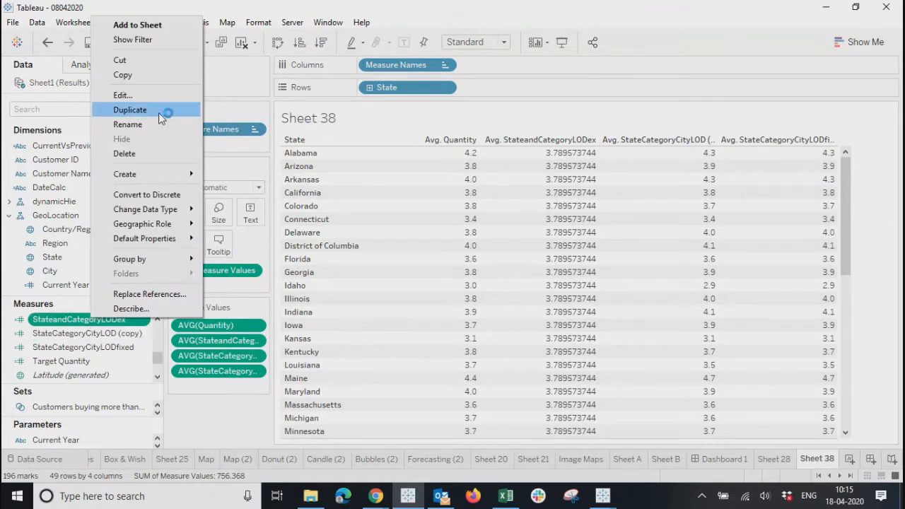
{"action": "left_click", "coordinate": [139, 92]}
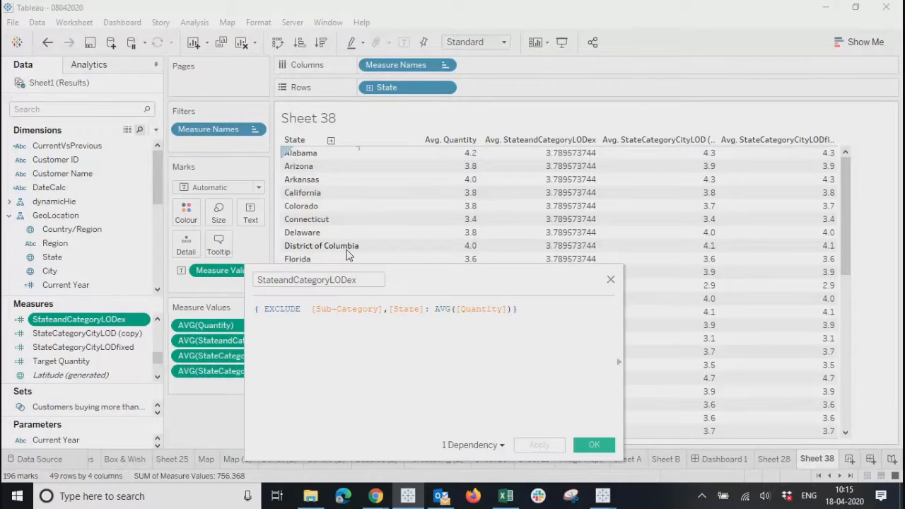
{"action": "left_click_drag", "start_coordinate": [371, 278], "coordinate": [183, 276]}
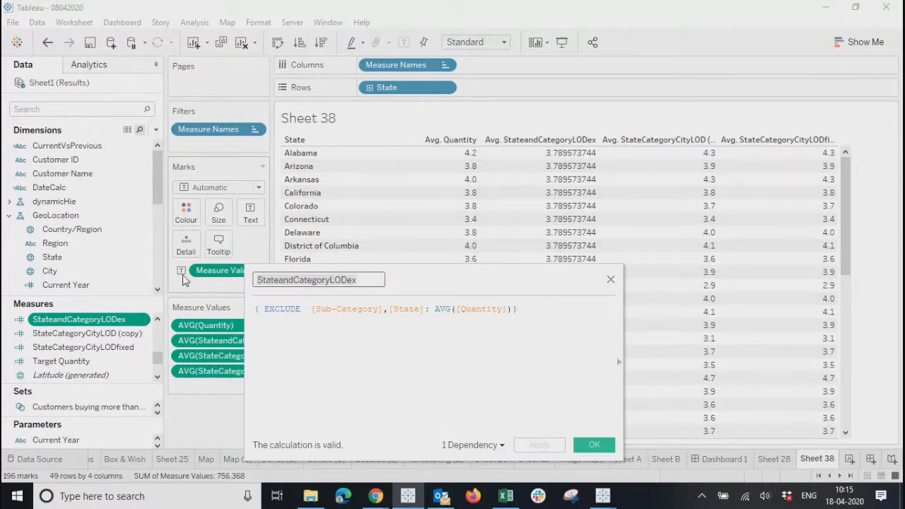
{"action": "type", "text": "Exclude"}
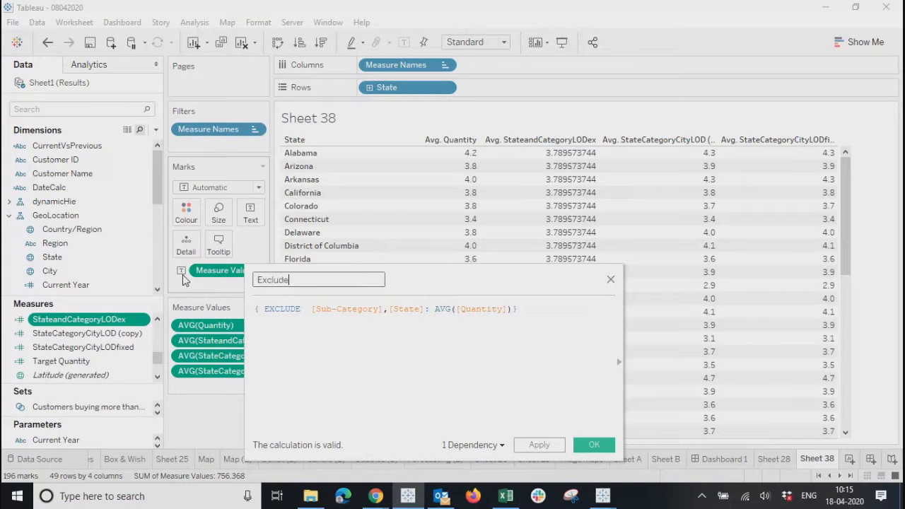
{"action": "left_click", "coordinate": [554, 446]}
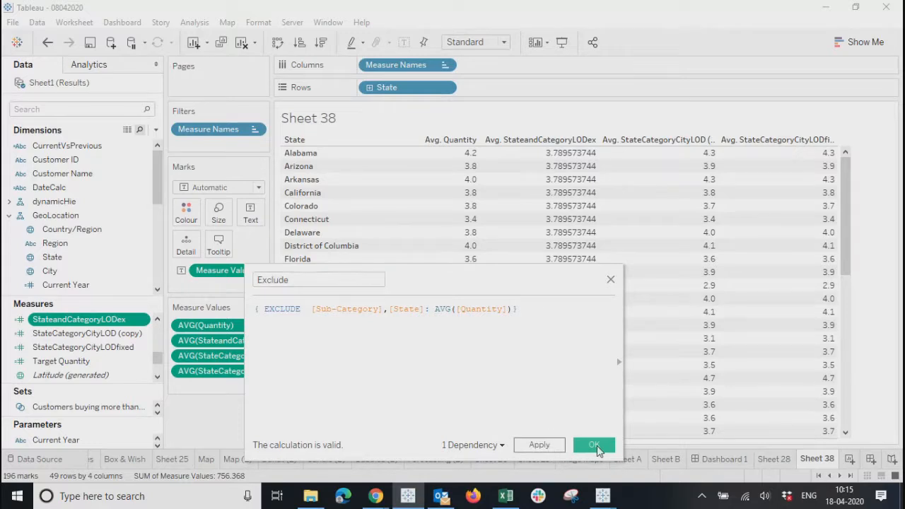
{"action": "left_click", "coordinate": [594, 446]}
Step: Rename the StateCategoryCityLOD (copy) measure as Include
{"action": "left_click", "coordinate": [89, 338]}
{"action": "right_click", "coordinate": [90, 339]}
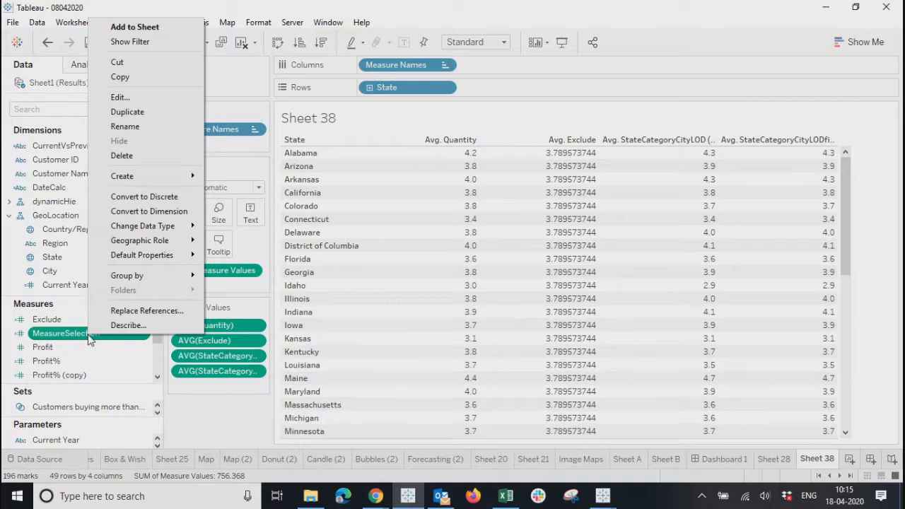
{"action": "left_click", "coordinate": [43, 320]}
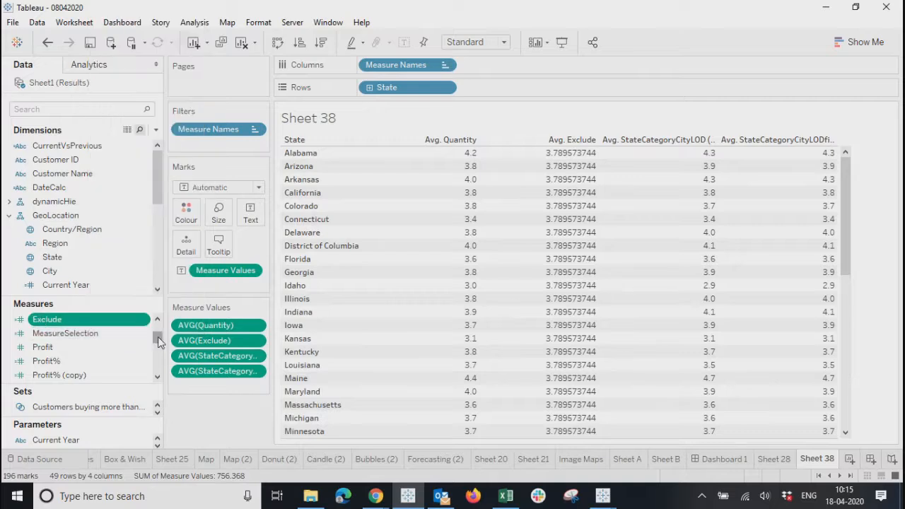
{"action": "scroll", "coordinate": [159, 333], "scroll_direction": "up", "scroll_amount": 1}
{"action": "left_click_drag", "start_coordinate": [160, 324], "coordinate": [159, 359]}
{"action": "left_click", "coordinate": [91, 347]}
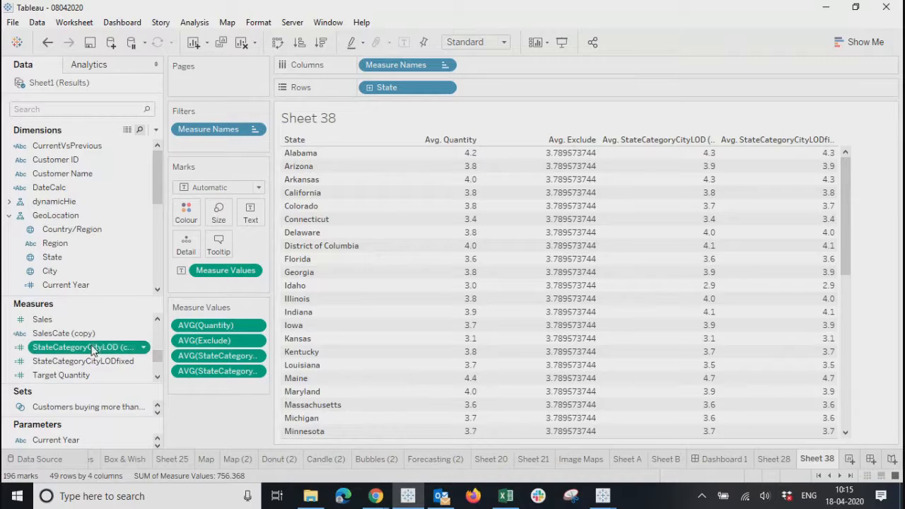
{"action": "right_click", "coordinate": [91, 347]}
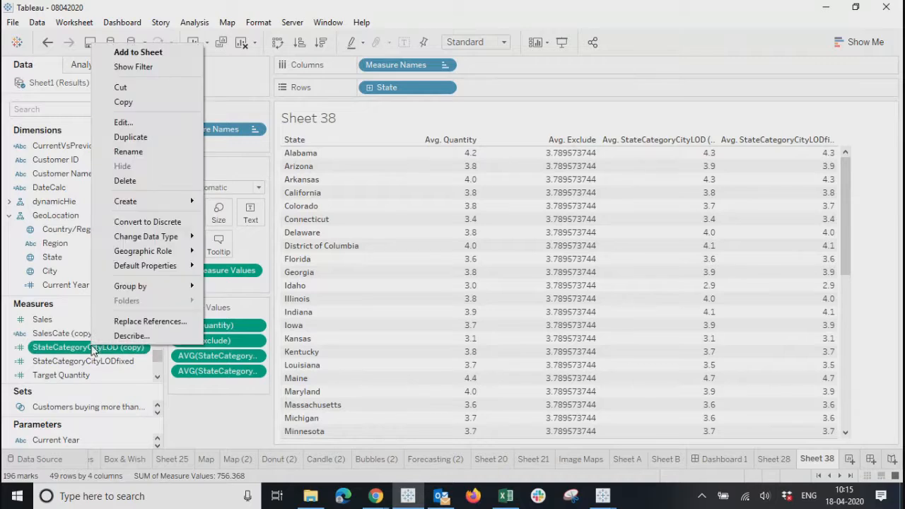
{"action": "left_click", "coordinate": [129, 151]}
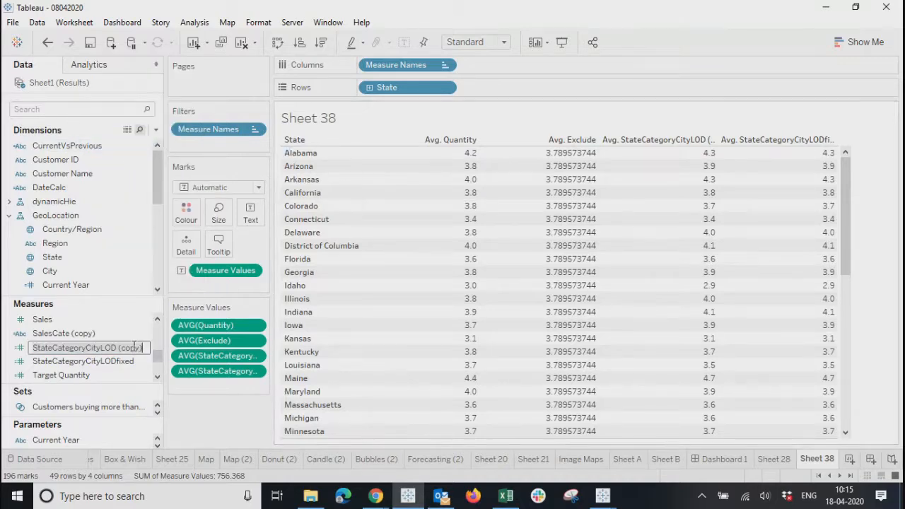
{"action": "key", "text": "BackSpace"}
{"action": "type", "text": "Include"}
{"action": "key", "text": "Return"}
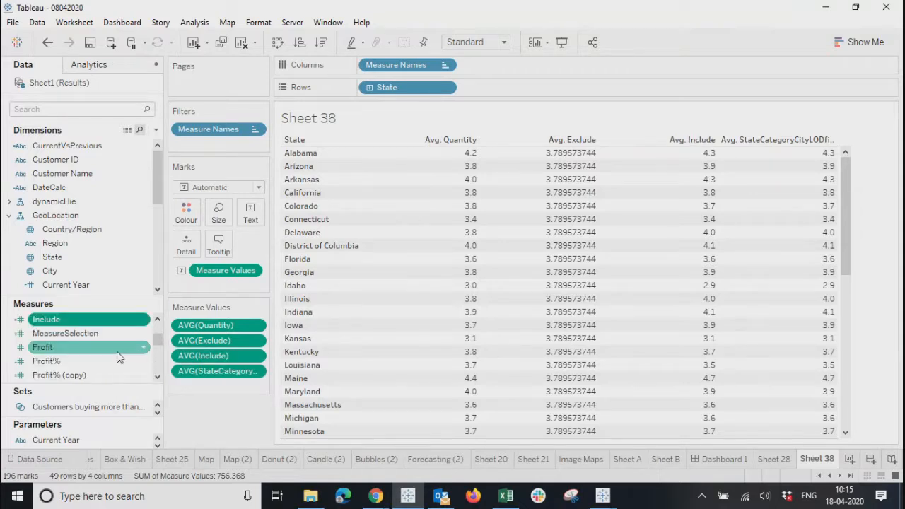
Step: Rename the StateCategoryCityLODfixed measure as Fixed
{"action": "left_click_drag", "start_coordinate": [157, 341], "coordinate": [157, 359]}
{"action": "left_click", "coordinate": [120, 348]}
{"action": "right_click", "coordinate": [120, 348]}
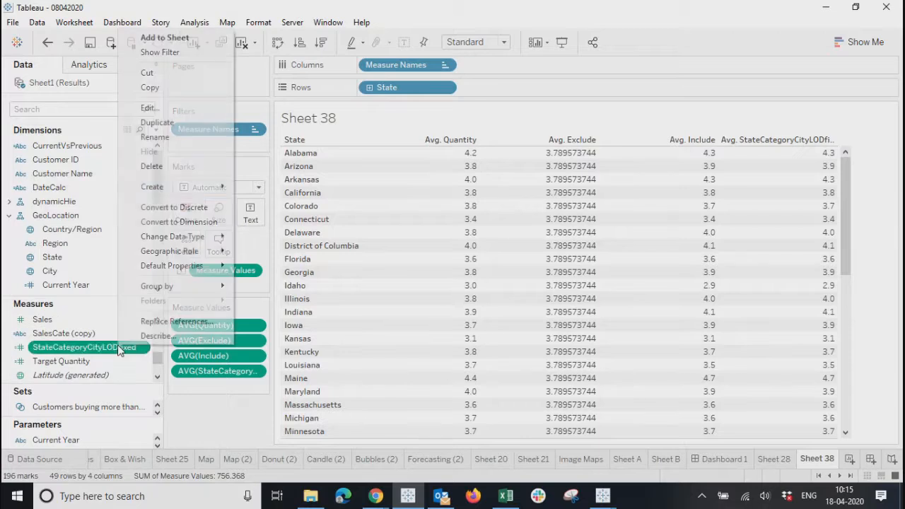
{"action": "left_click", "coordinate": [155, 138]}
{"action": "type", "text": "Fixed"}
{"action": "key", "text": "Return"}
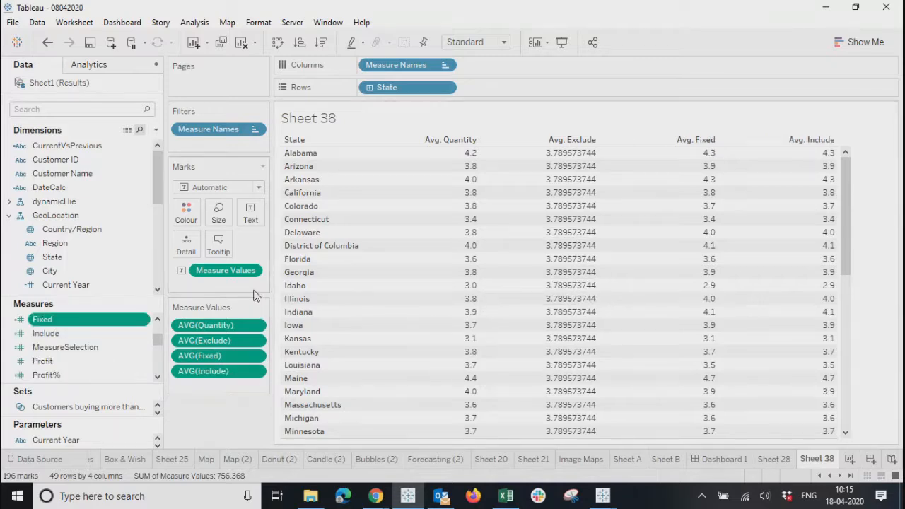
Step: Narrow the list of data fields to give the worksheet table more room
{"action": "left_click_drag", "start_coordinate": [163, 289], "coordinate": [114, 288]}
{"action": "left_click_drag", "start_coordinate": [392, 166], "coordinate": [398, 295]}
{"action": "left_click", "coordinate": [516, 184]}
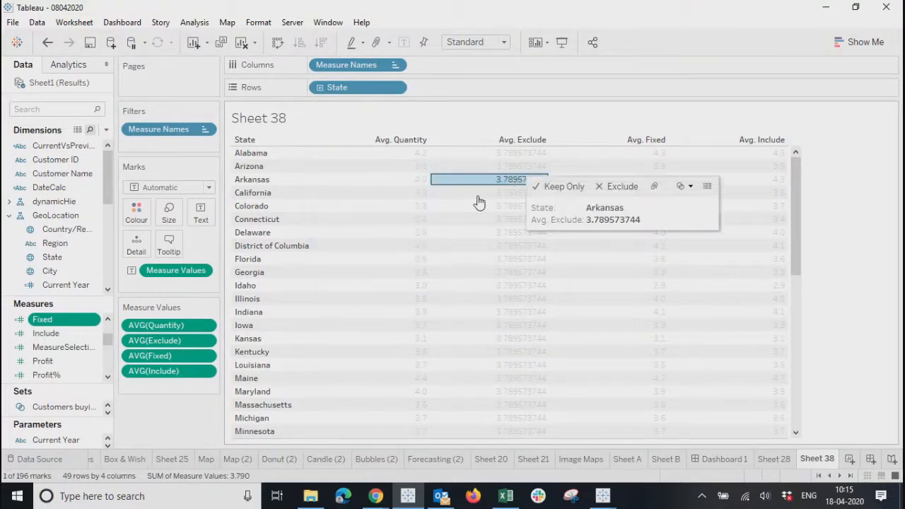
Step: Format the Exclude average as Number (Custom) with one decimal place and narrow the table's measure columns
{"action": "left_click", "coordinate": [206, 341]}
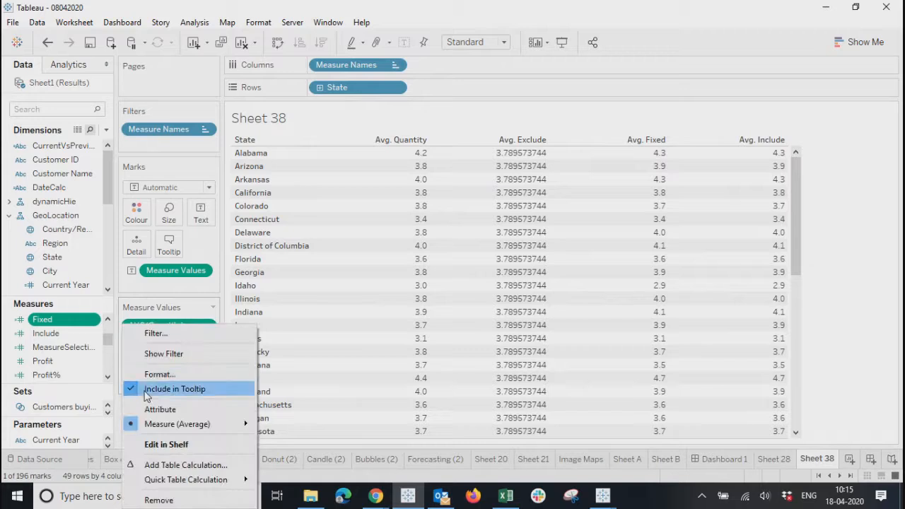
{"action": "left_click", "coordinate": [152, 372]}
{"action": "left_click", "coordinate": [87, 162]}
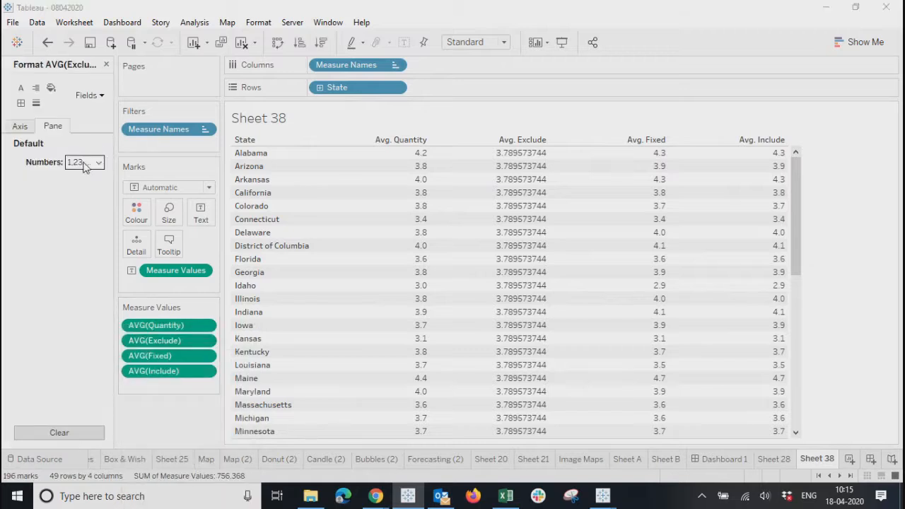
{"action": "left_click", "coordinate": [119, 202]}
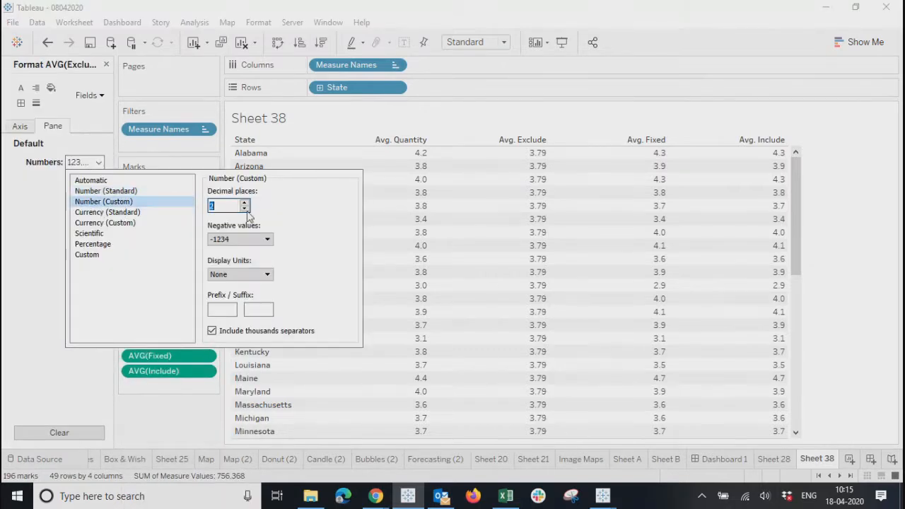
{"action": "left_click", "coordinate": [818, 281]}
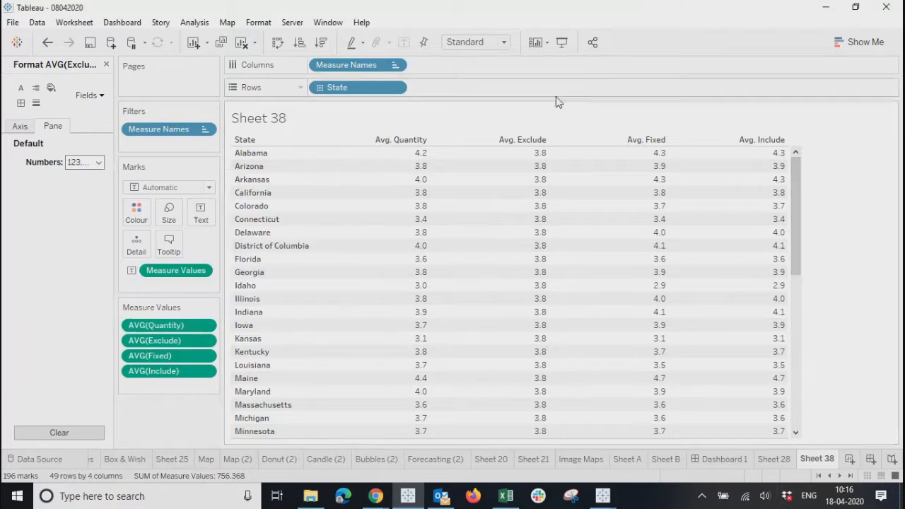
{"action": "left_click_drag", "start_coordinate": [667, 144], "coordinate": [679, 176]}
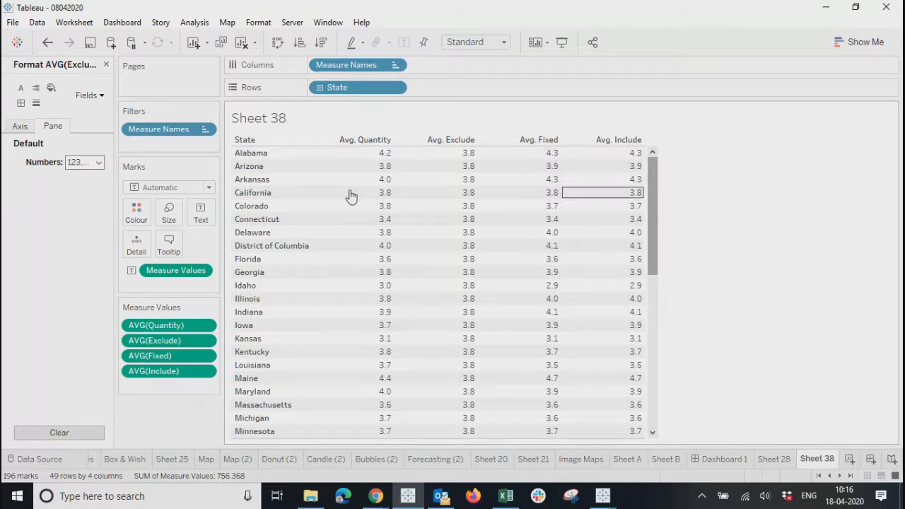
{"action": "left_click", "coordinate": [105, 65]}
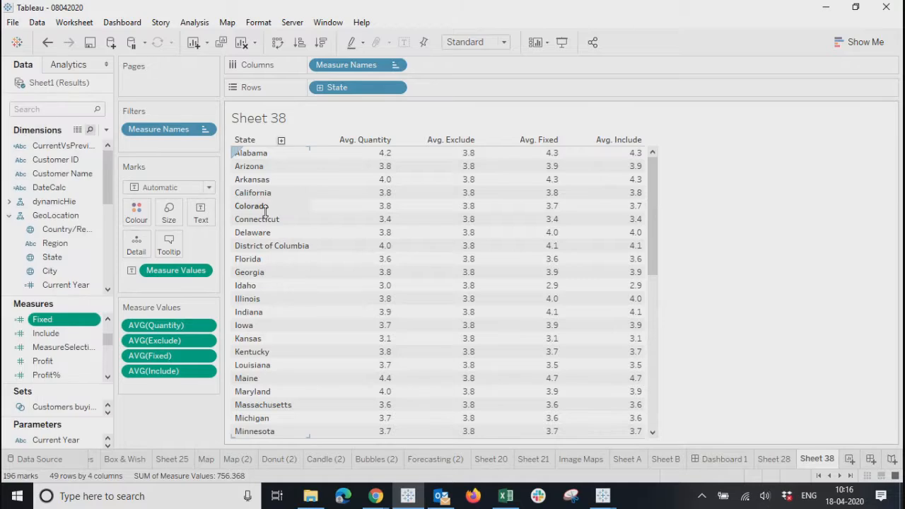
Step: Replace State with Segment in the table's rows
{"action": "left_click", "coordinate": [397, 90]}
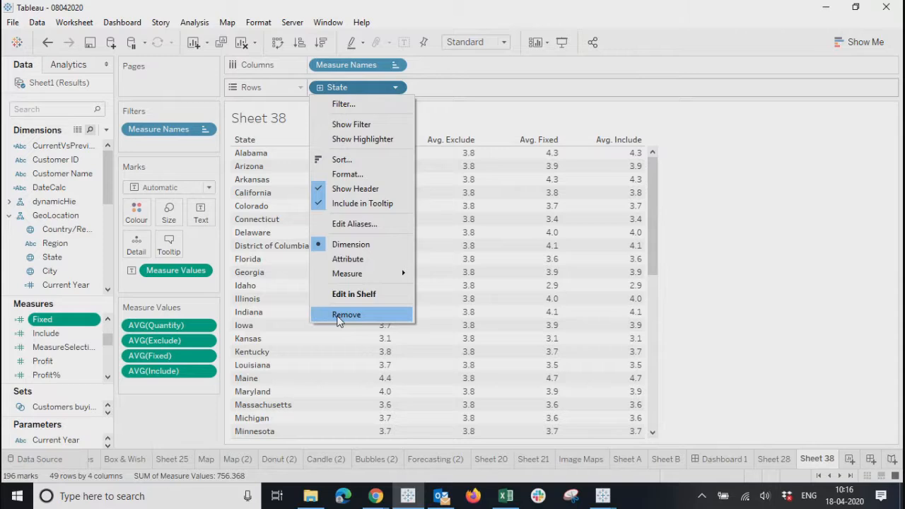
{"action": "left_click", "coordinate": [338, 315]}
{"action": "left_click_drag", "start_coordinate": [104, 186], "coordinate": [103, 213]}
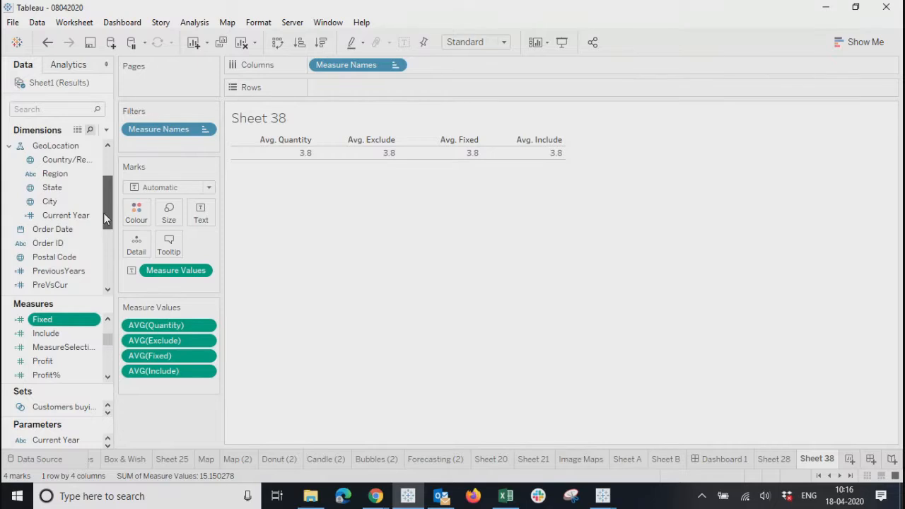
{"action": "left_click_drag", "start_coordinate": [103, 212], "coordinate": [355, 91]}
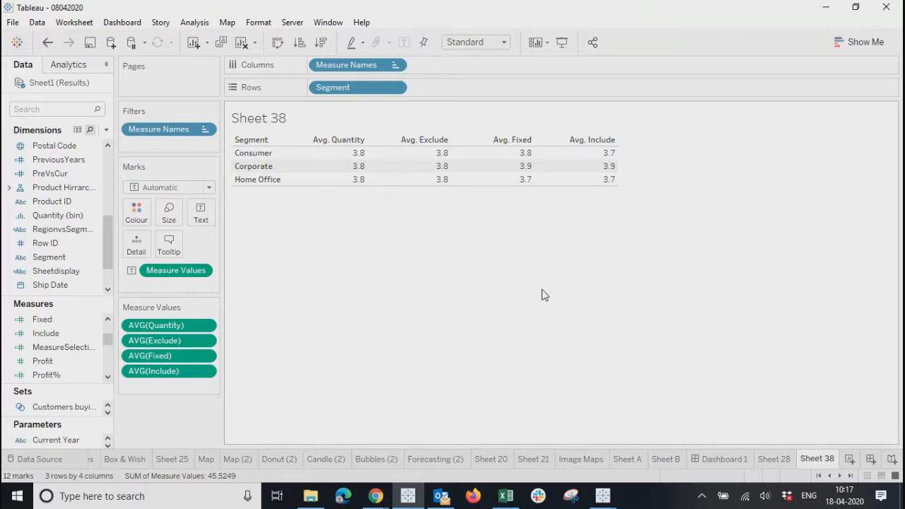
Step: Switch to Excel and fit the width of column L on Sheet1 to its text labels
{"action": "left_click", "coordinate": [506, 496]}
{"action": "left_click", "coordinate": [425, 336]}
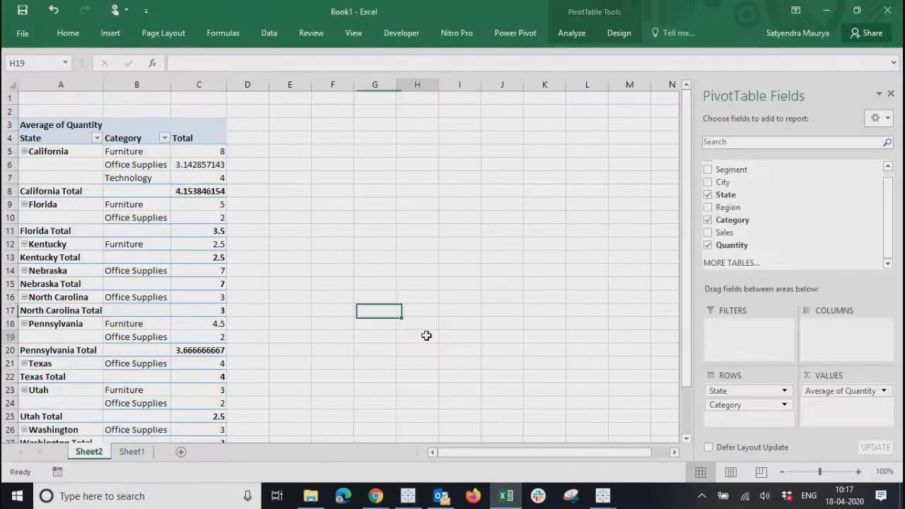
{"action": "left_click", "coordinate": [130, 452]}
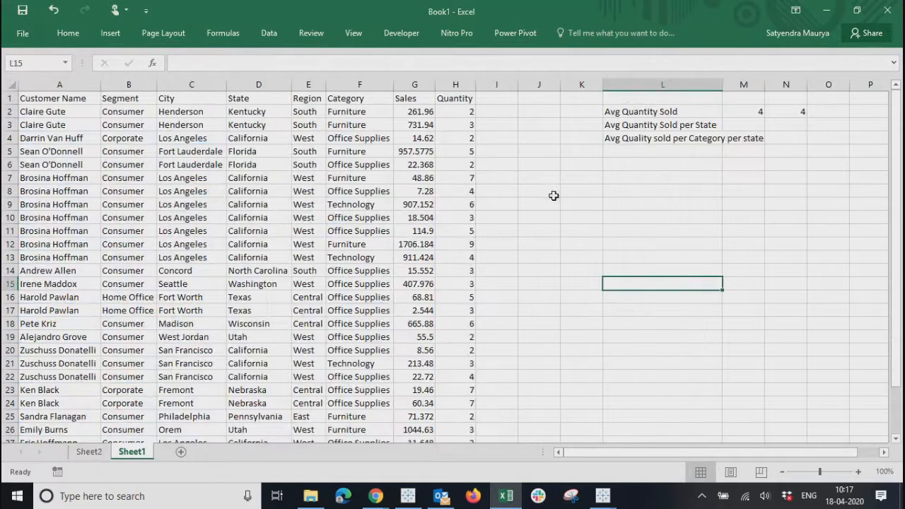
{"action": "left_click_drag", "start_coordinate": [631, 111], "coordinate": [690, 151]}
{"action": "double_click", "coordinate": [722, 86]}
{"action": "left_click", "coordinate": [650, 246]}
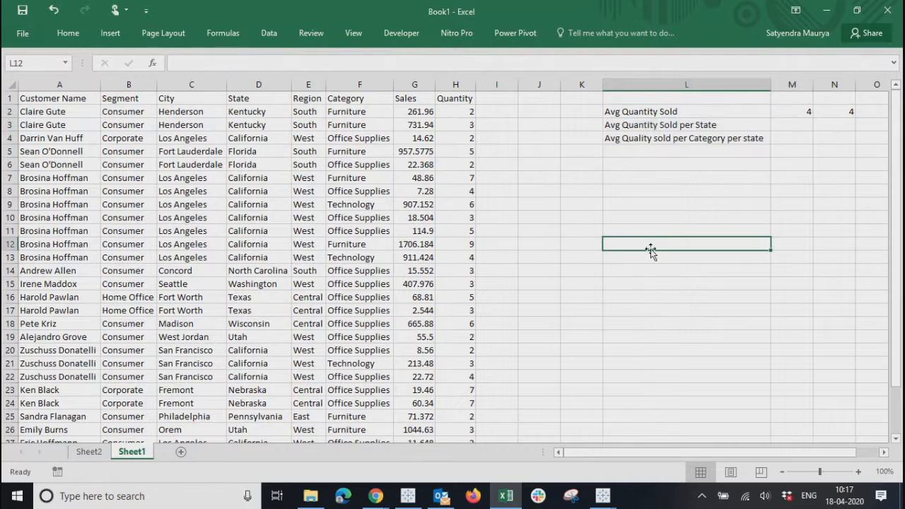
Step: Go through the three average-quantity labels in cells L2 to L4 of Sheet1, and return to Tableau
{"action": "left_click", "coordinate": [643, 113]}
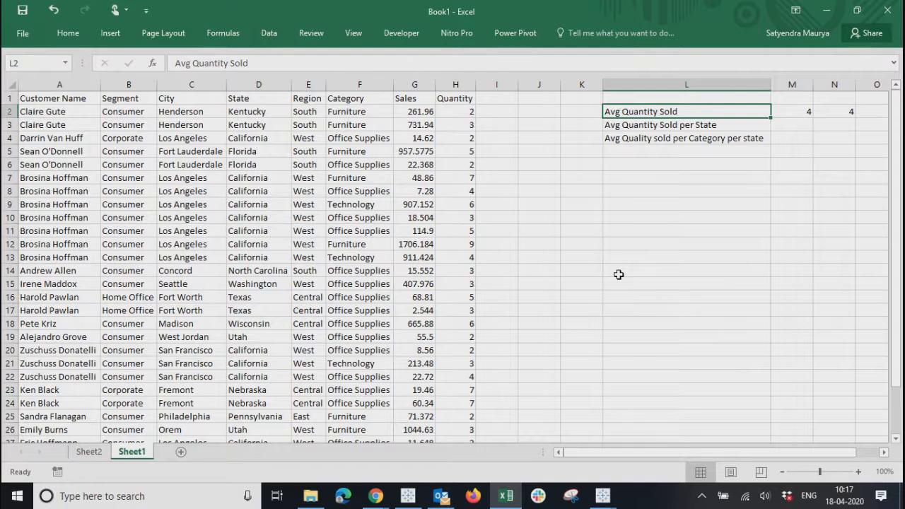
{"action": "key", "text": "Down"}
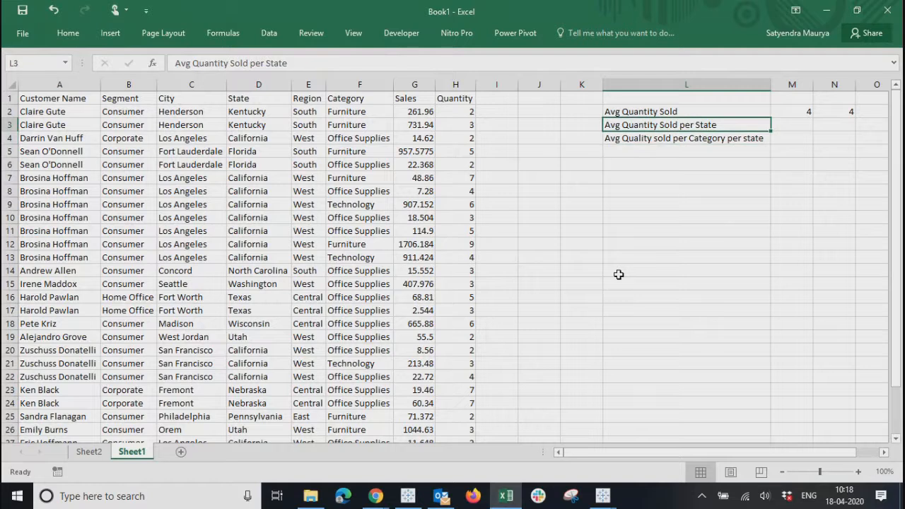
{"action": "key", "text": "Down"}
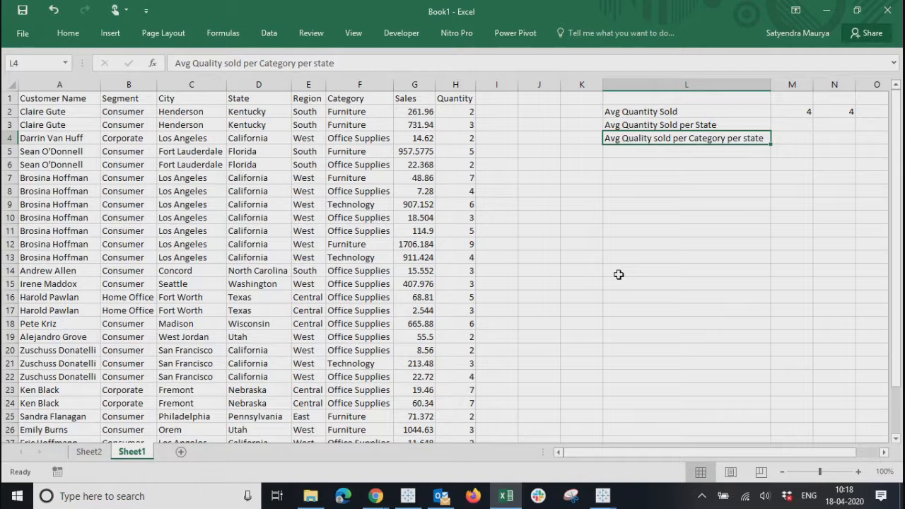
{"action": "key", "text": "Up"}
{"action": "key", "text": "Up"}
{"action": "key", "text": "Down"}
{"action": "key", "text": "Down"}
{"action": "key", "text": "Down"}
{"action": "key", "text": "Up"}
{"action": "key", "text": "Up"}
{"action": "key", "text": "Up"}
{"action": "key", "text": "Up"}
{"action": "key", "text": "Down"}
{"action": "key", "text": "Down"}
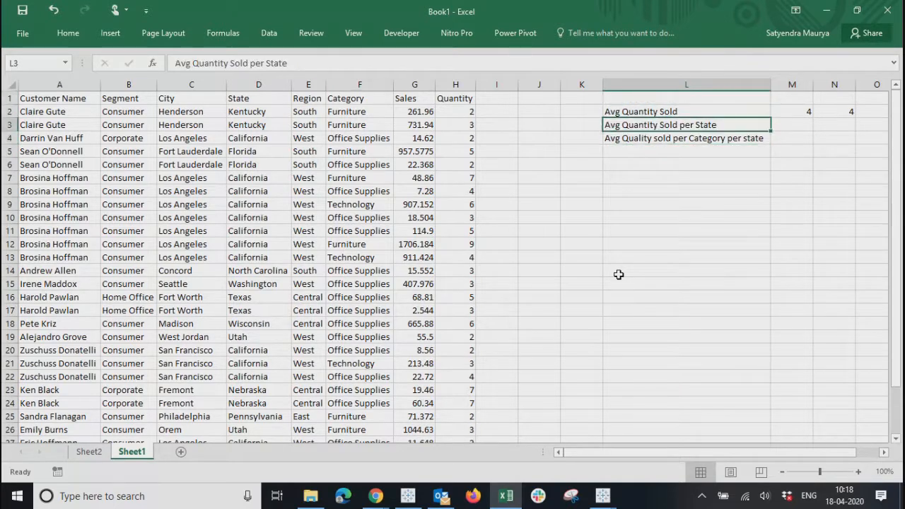
{"action": "key", "text": "Up"}
{"action": "key", "text": "Left"}
{"action": "key", "text": "Right"}
{"action": "key", "text": "Down"}
{"action": "key", "text": "Down"}
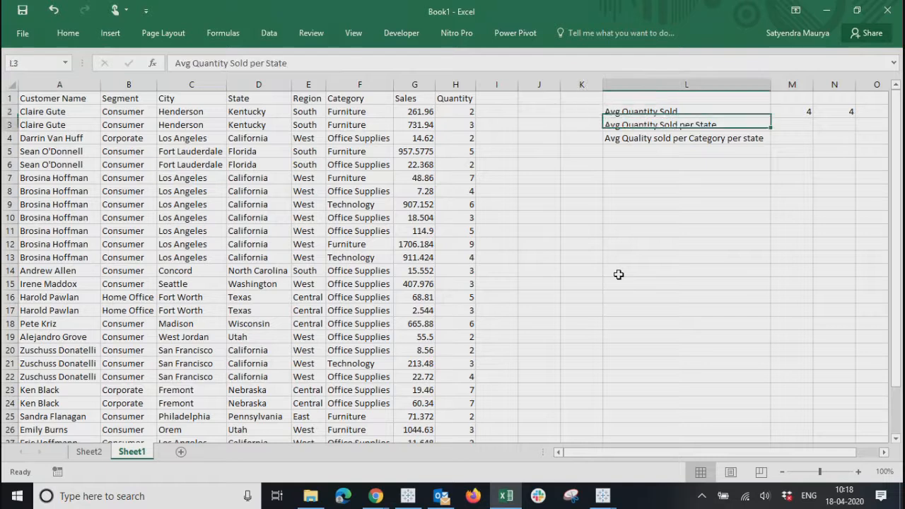
{"action": "key", "text": "Left"}
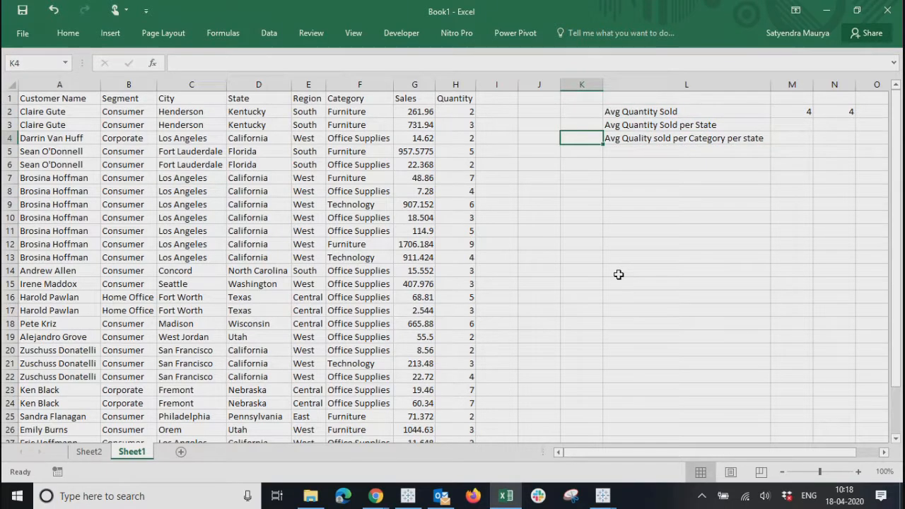
{"action": "key", "text": "Up"}
{"action": "key", "text": "Up"}
{"action": "key", "text": "Up"}
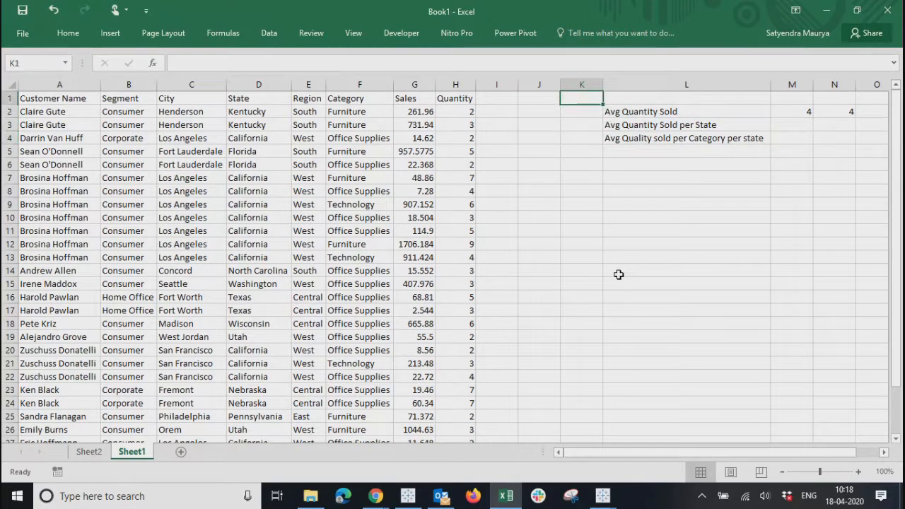
{"action": "key", "text": "Right"}
{"action": "key", "text": "Down"}
{"action": "key", "text": "Down"}
{"action": "key", "text": "Down"}
{"action": "key", "text": "Down"}
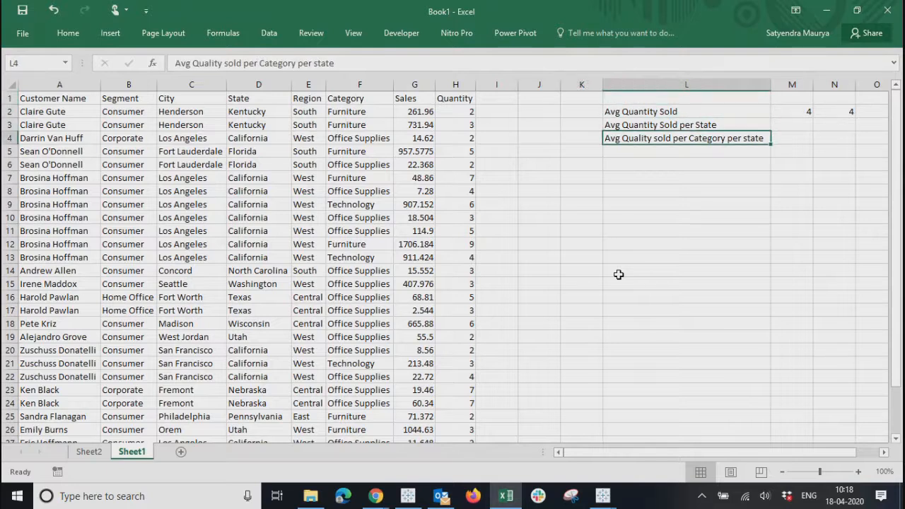
{"action": "key", "text": "Left"}
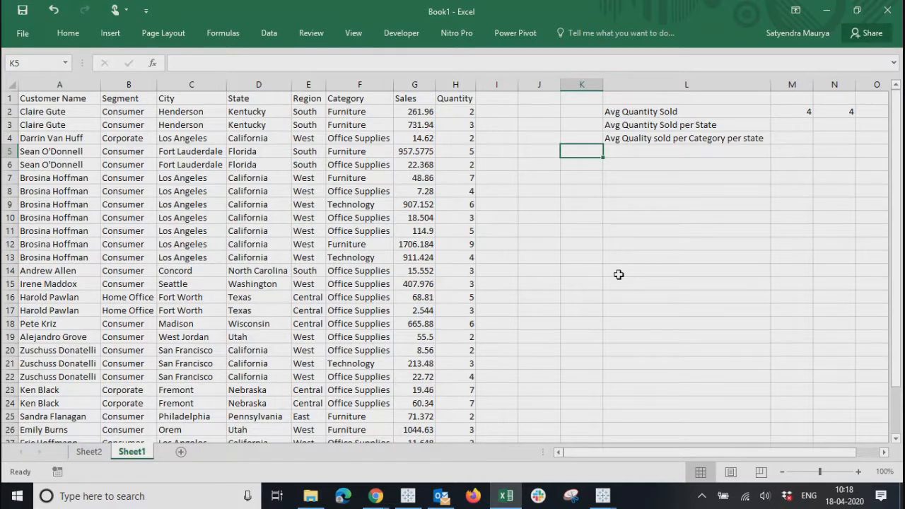
{"action": "key", "text": "Right"}
{"action": "key", "text": "Up"}
{"action": "key", "text": "Up"}
{"action": "key", "text": "Up"}
{"action": "key", "text": "Up"}
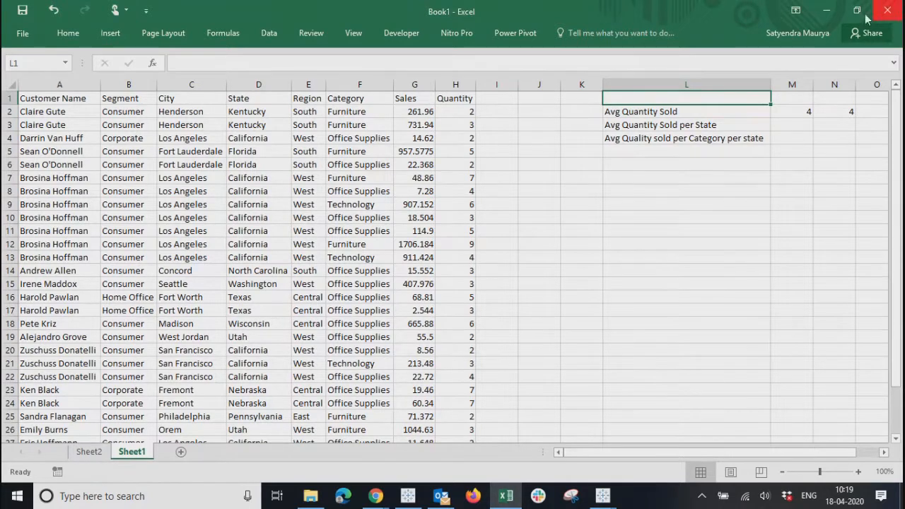
{"action": "left_click", "coordinate": [826, 10]}
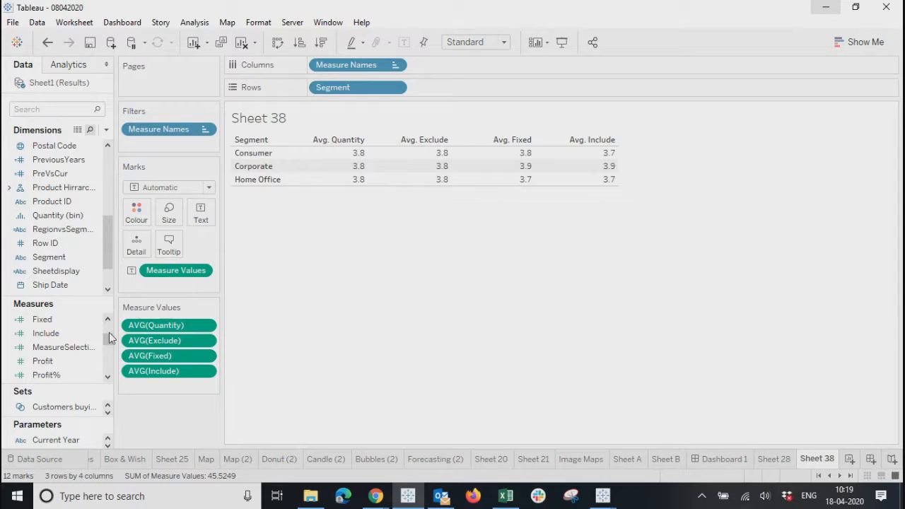
Step: Start a new calculated field and look up the function suggestions for "f", "in" and "sc", clearing each entry
{"action": "left_click_drag", "start_coordinate": [107, 342], "coordinate": [105, 321]}
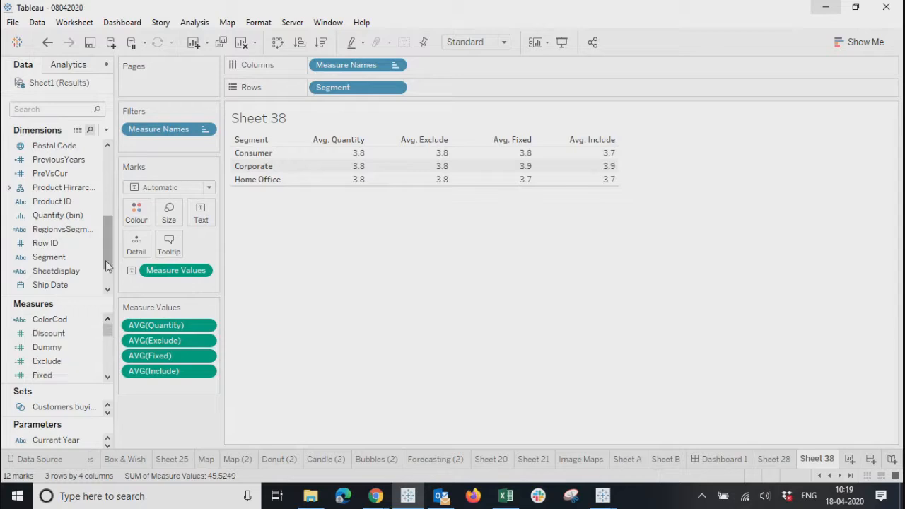
{"action": "left_click", "coordinate": [106, 131]}
{"action": "left_click", "coordinate": [68, 144]}
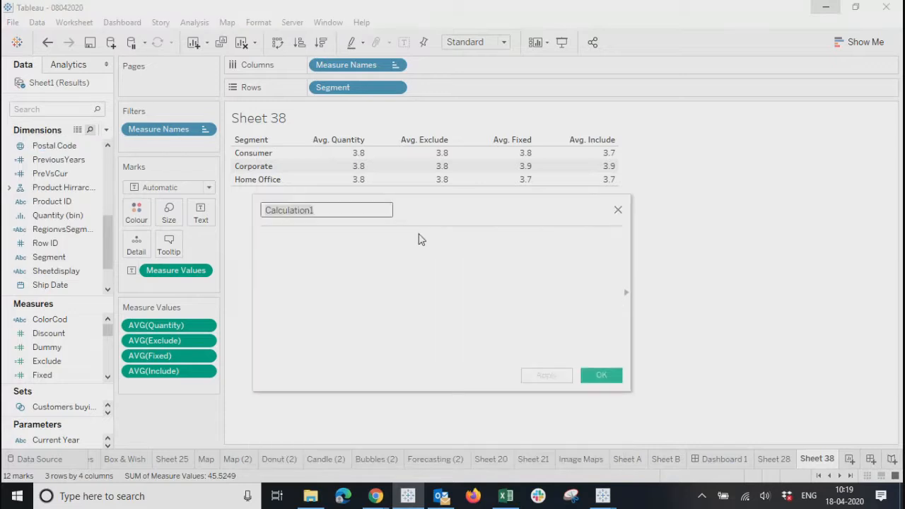
{"action": "left_click", "coordinate": [303, 263]}
{"action": "type", "text": "f"}
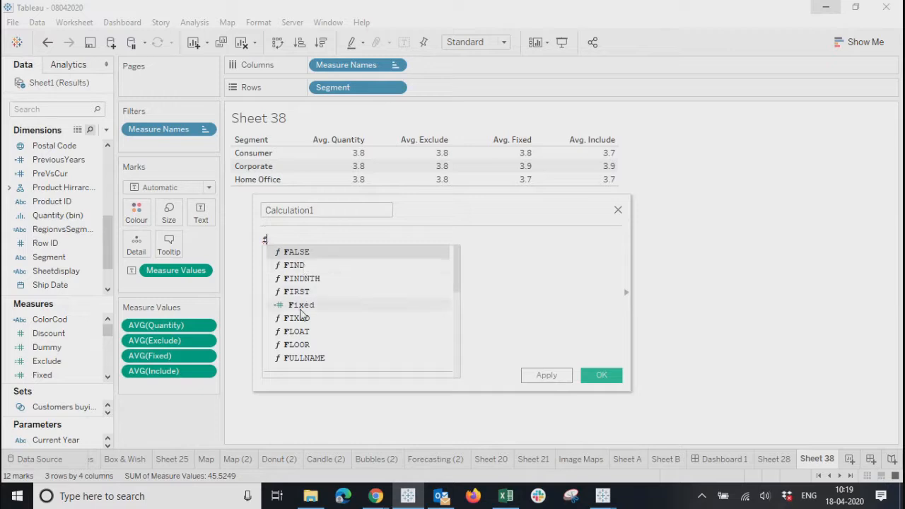
{"action": "key", "text": "BackSpace"}
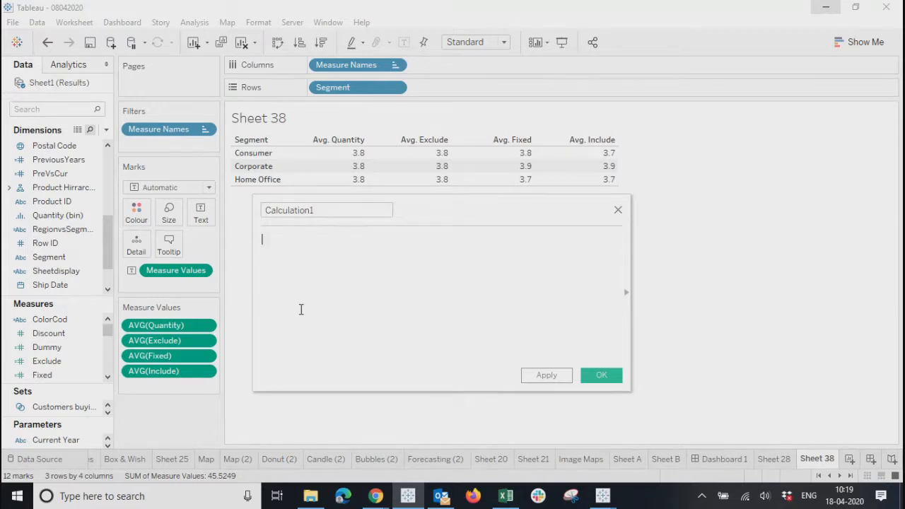
{"action": "type", "text": "in"}
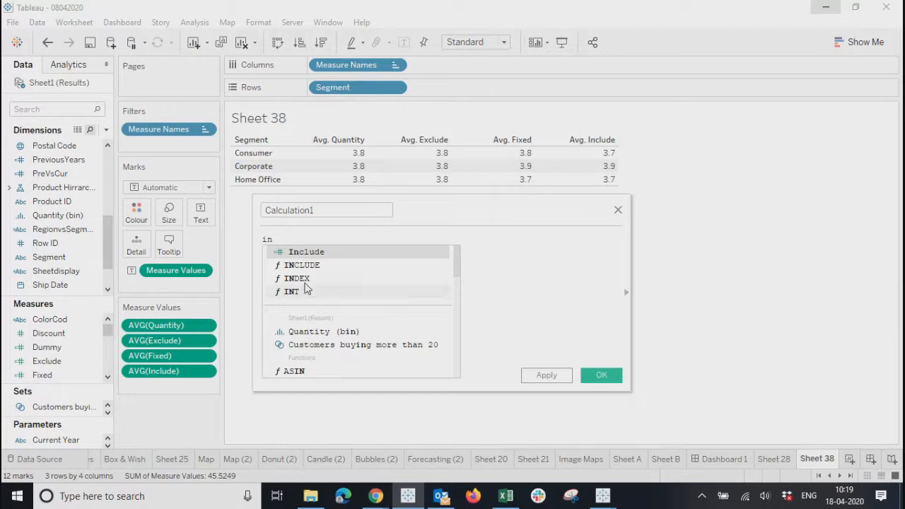
{"action": "left_click", "coordinate": [286, 241]}
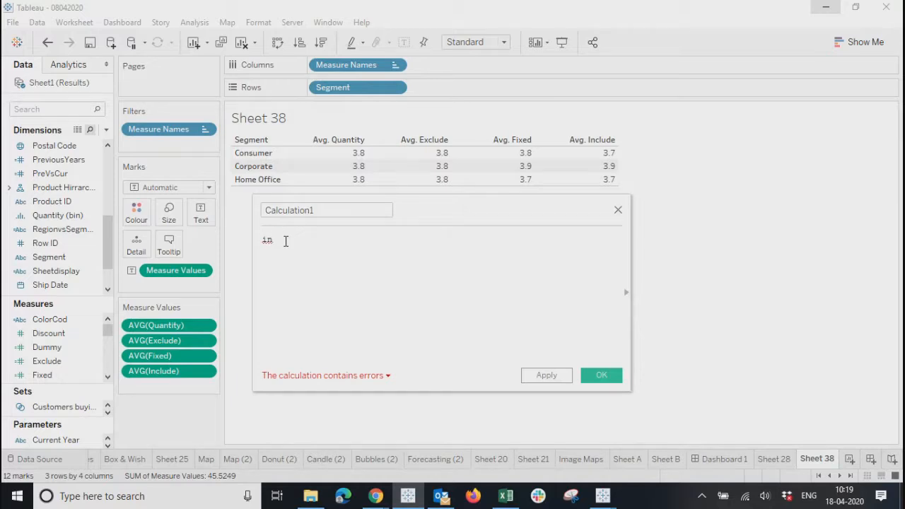
{"action": "key", "text": "BackSpace"}
{"action": "key", "text": "BackSpace"}
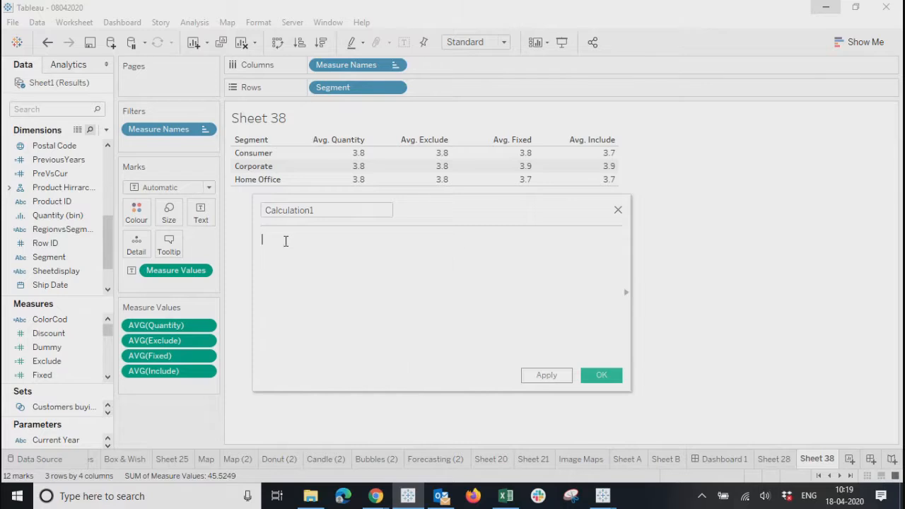
{"action": "type", "text": "sc"}
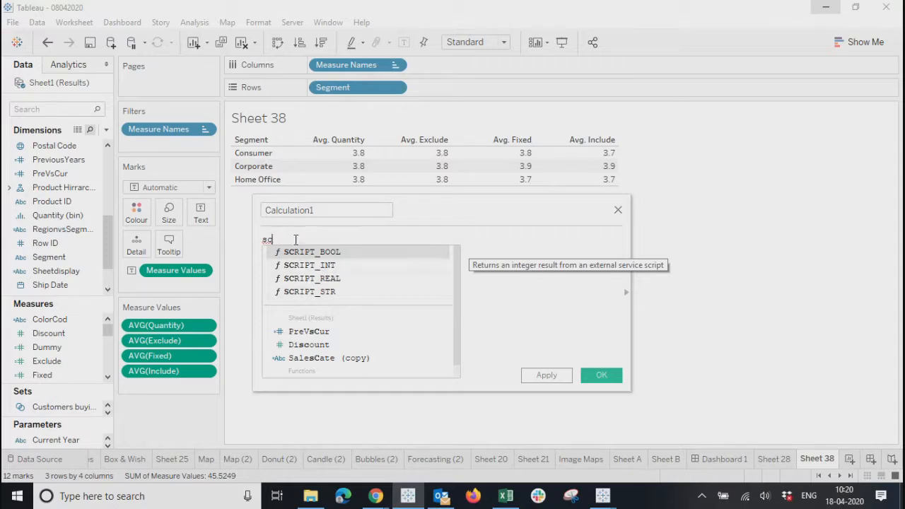
{"action": "left_click", "coordinate": [289, 236]}
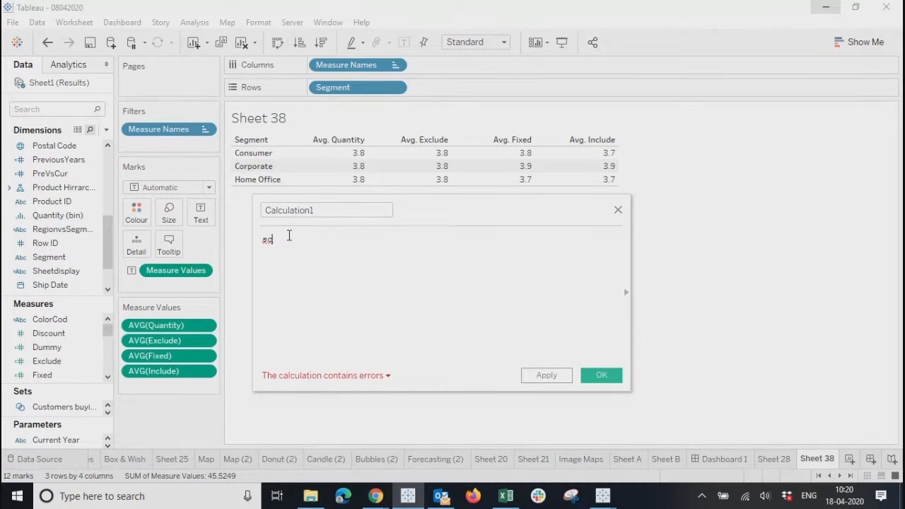
{"action": "key", "text": "BackSpace"}
{"action": "key", "text": "BackSpace"}
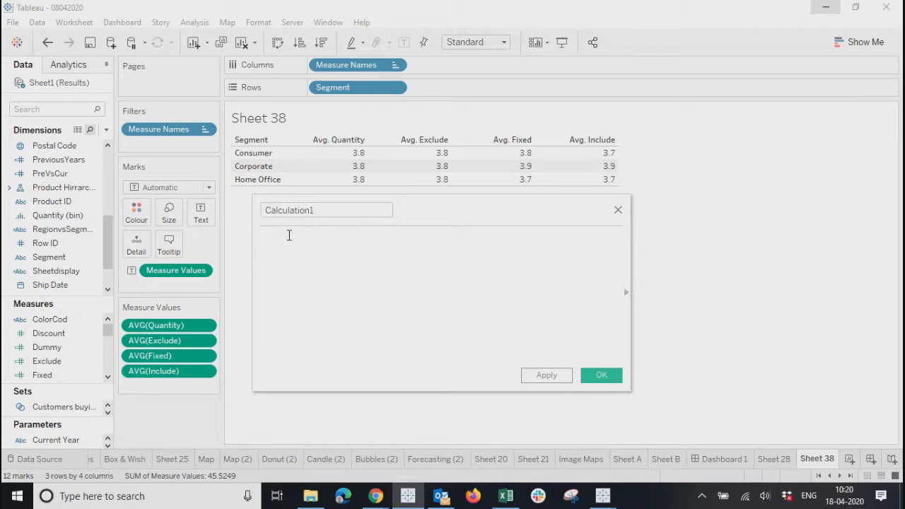
{"action": "type", "text": "fix"}
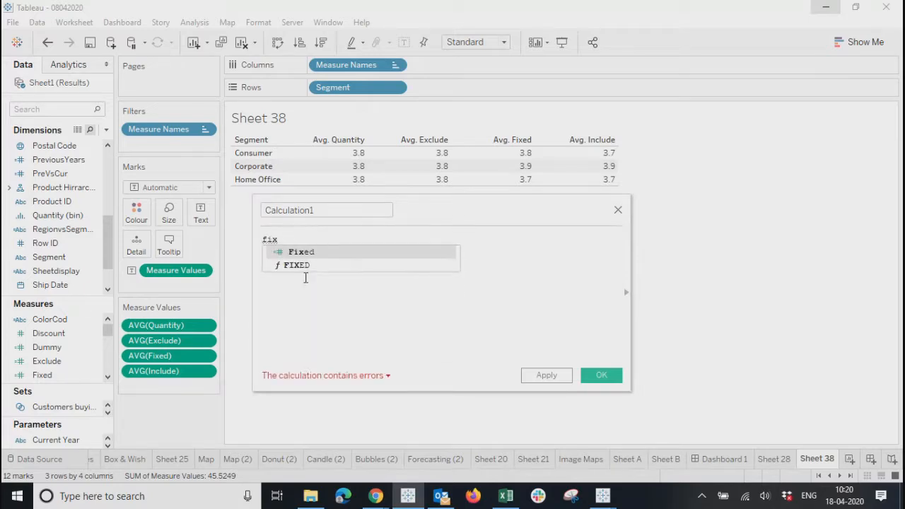
{"action": "left_click", "coordinate": [305, 267]}
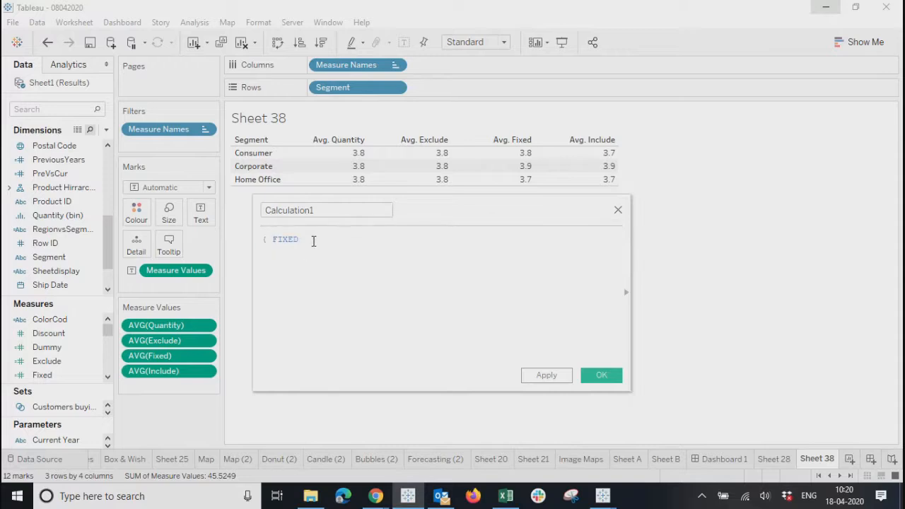
{"action": "key", "text": "BackSpace"}
{"action": "key", "text": "BackSpace"}
{"action": "key", "text": "BackSpace"}
{"action": "key", "text": "BackSpace"}
{"action": "key", "text": "BackSpace"}
{"action": "key", "text": "BackSpace"}
{"action": "key", "text": "BackSpace"}
{"action": "key", "text": "BackSpace"}
Step: Browse the Aggregate functions and their descriptions in the calculation editor's function reference, and close the editor without saving a calculation
{"action": "left_click", "coordinate": [628, 297]}
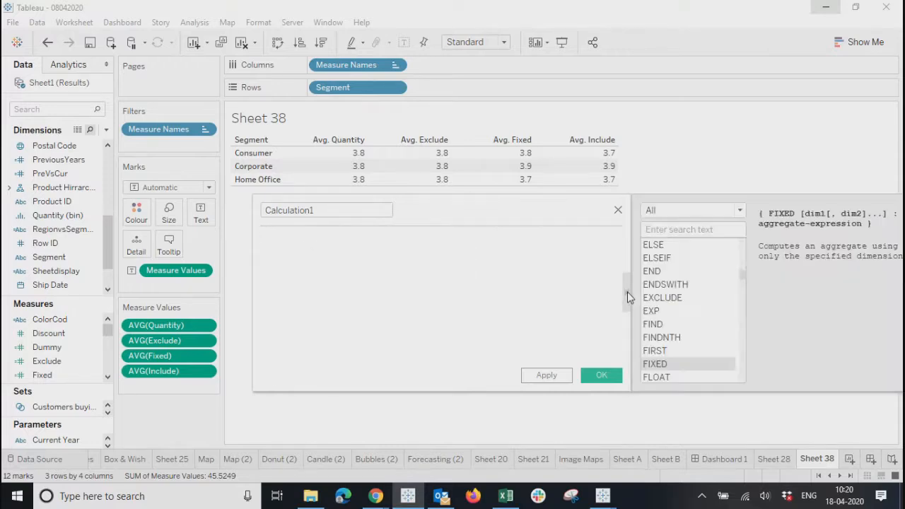
{"action": "left_click", "coordinate": [739, 212]}
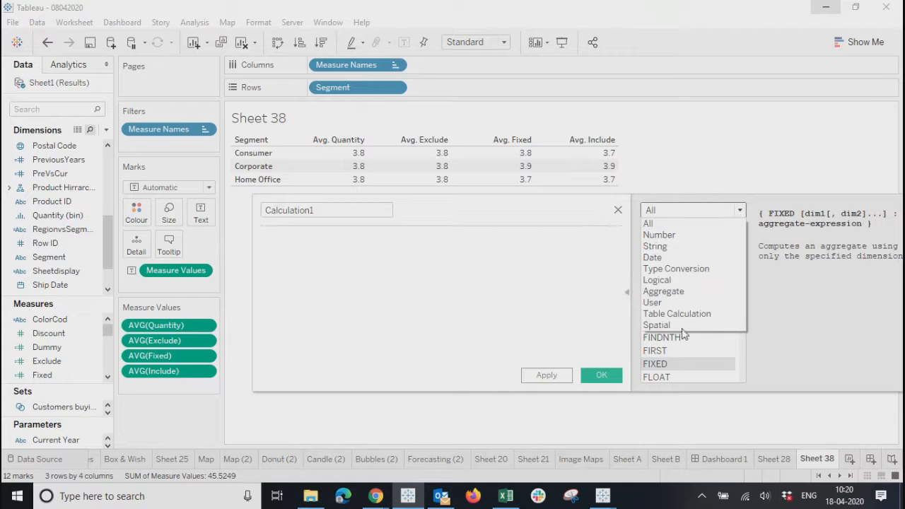
{"action": "left_click", "coordinate": [663, 291]}
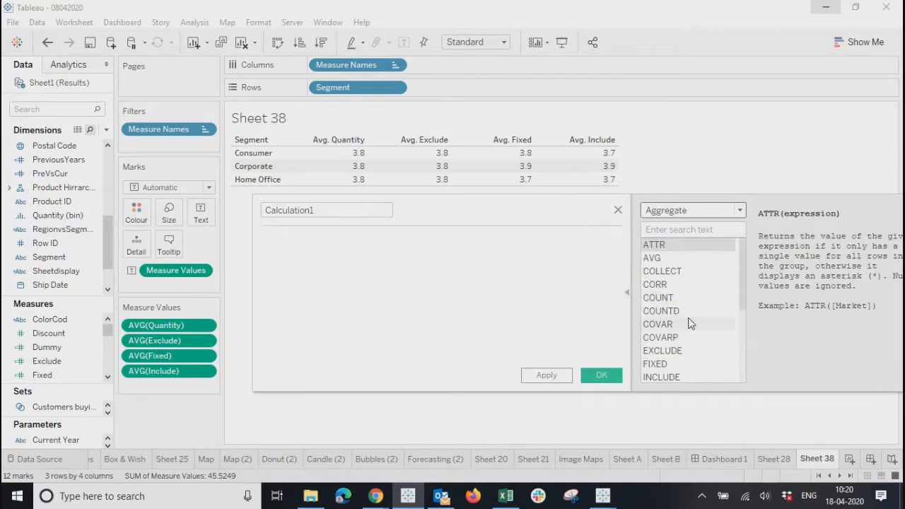
{"action": "scroll", "coordinate": [686, 319], "scroll_direction": "down", "scroll_amount": 4}
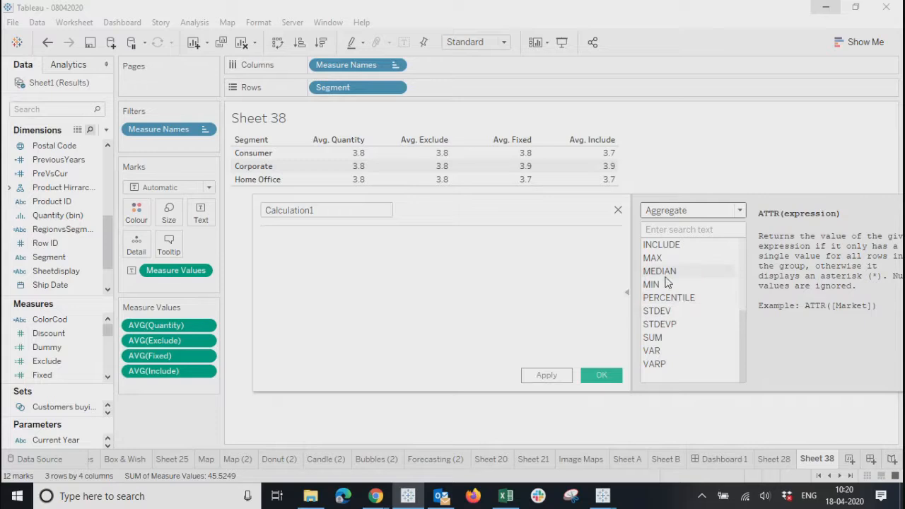
{"action": "scroll", "coordinate": [666, 283], "scroll_direction": "up", "scroll_amount": 4}
{"action": "left_click", "coordinate": [656, 364]}
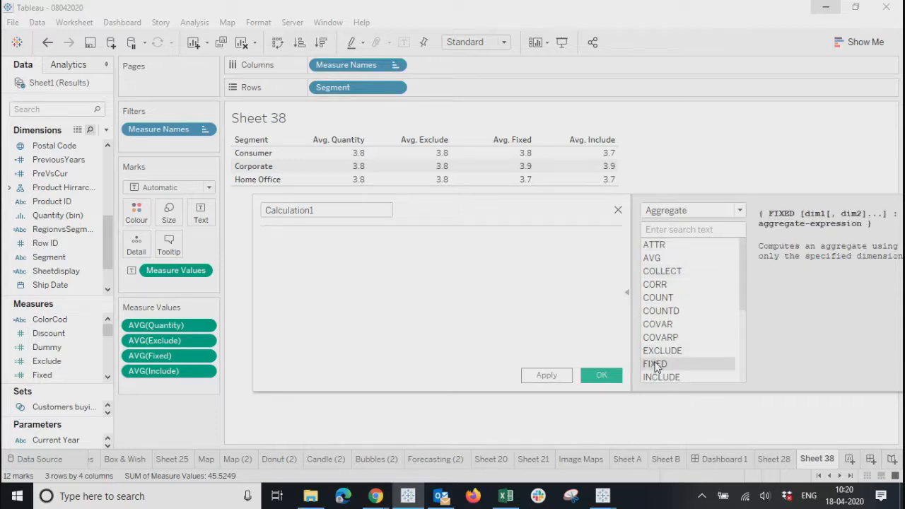
{"action": "key", "text": "Down"}
{"action": "key", "text": "Up"}
{"action": "key", "text": "Up"}
{"action": "key", "text": "Down"}
{"action": "key", "text": "Down"}
{"action": "key", "text": "Down"}
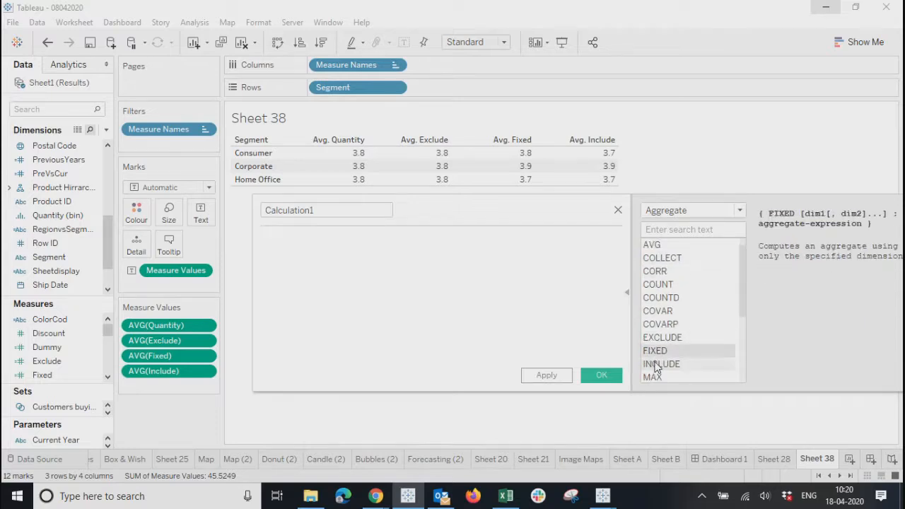
{"action": "key", "text": "Up"}
{"action": "key", "text": "Up"}
{"action": "key", "text": "Up"}
{"action": "key", "text": "Up"}
{"action": "key", "text": "Up"}
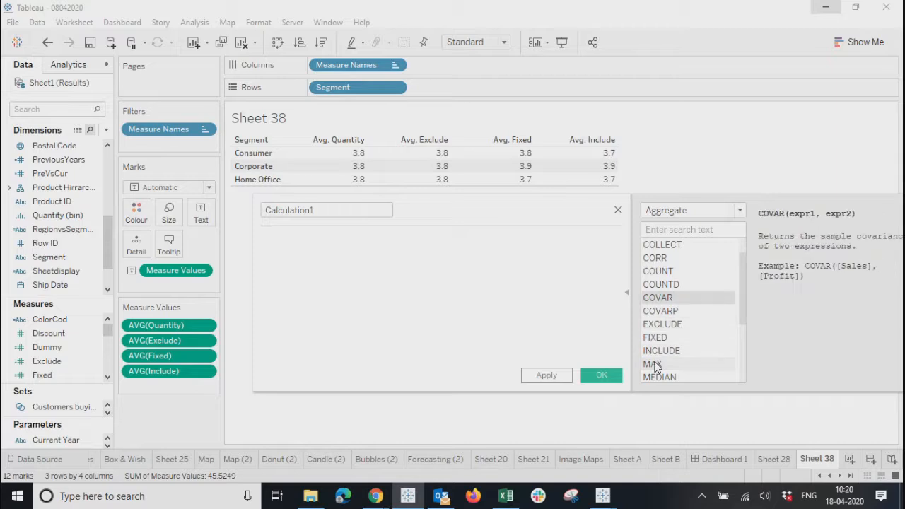
{"action": "key", "text": "Up"}
{"action": "key", "text": "Up"}
{"action": "key", "text": "Up"}
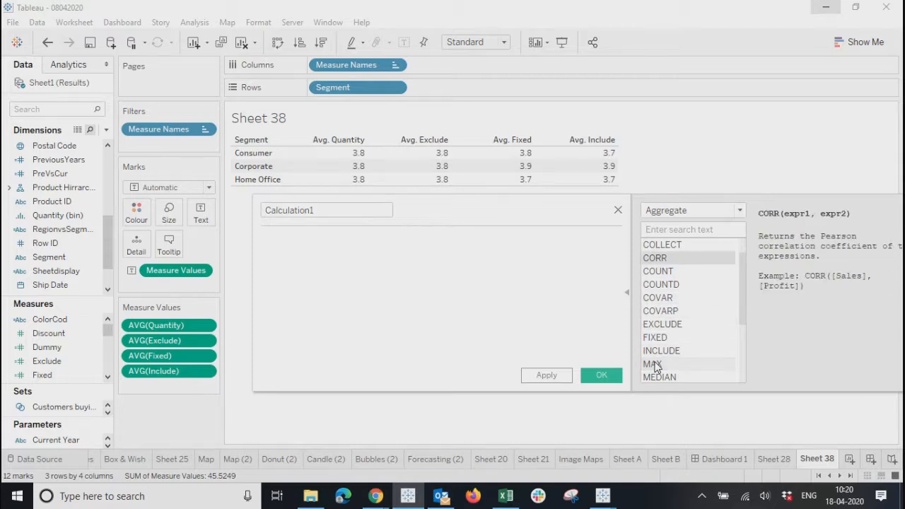
{"action": "scroll", "coordinate": [654, 366], "scroll_direction": "up", "scroll_amount": 2}
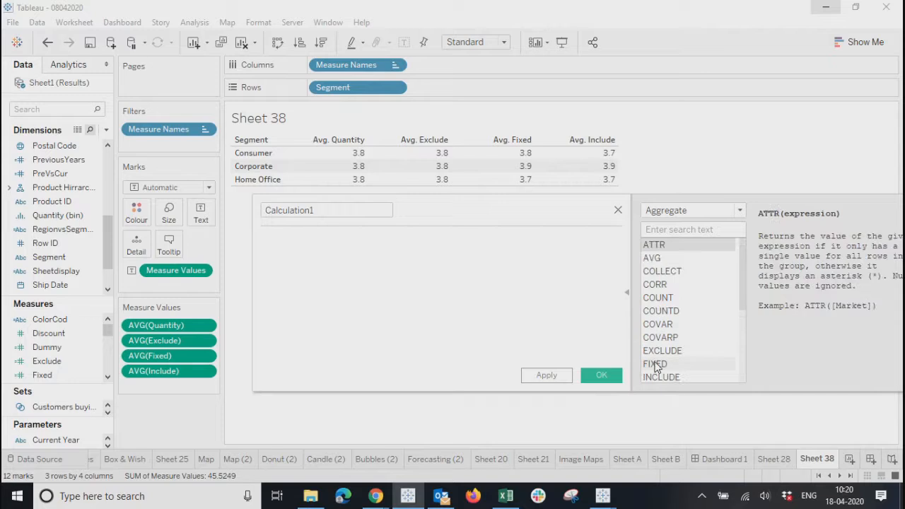
{"action": "scroll", "coordinate": [654, 367], "scroll_direction": "down", "scroll_amount": 4}
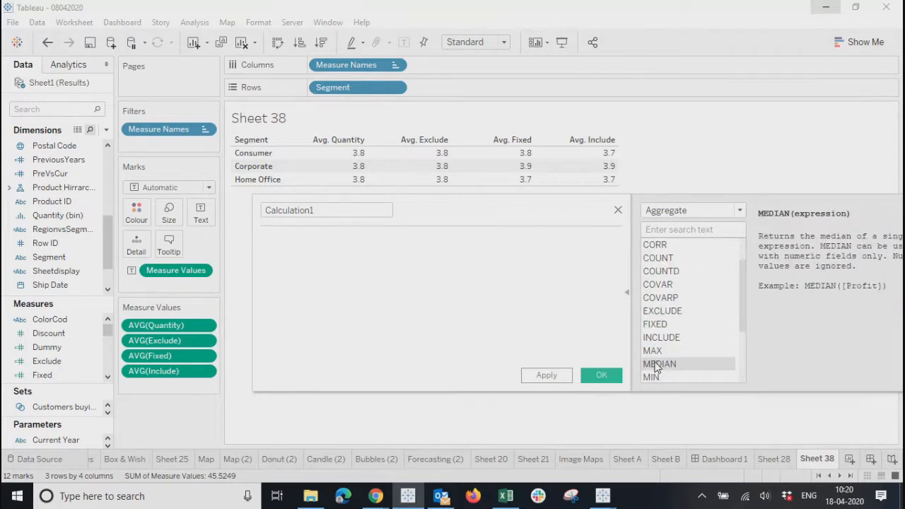
{"action": "left_click", "coordinate": [628, 295]}
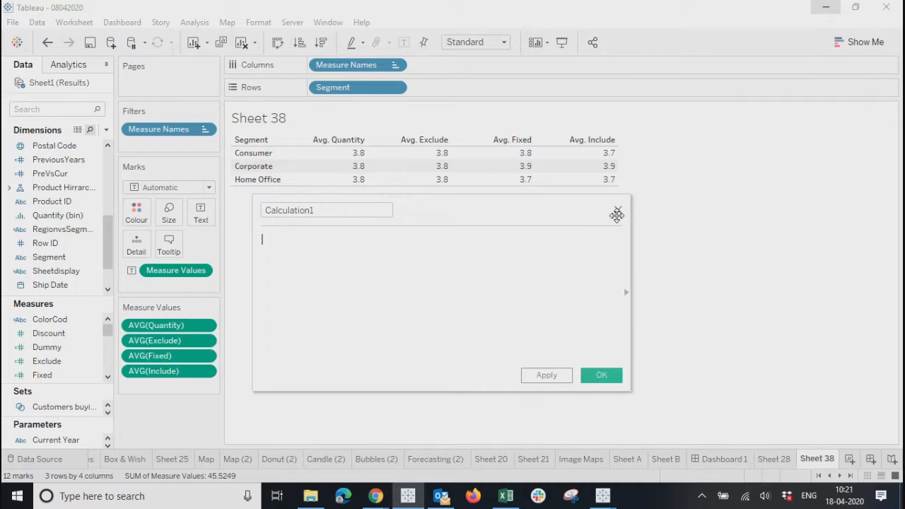
{"action": "left_click", "coordinate": [617, 213]}
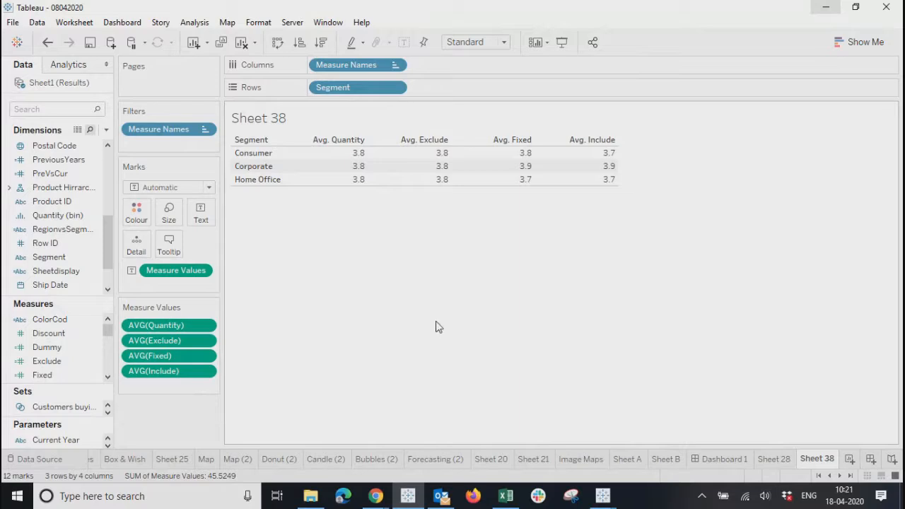
Step: Save the workbook and inspect the Consumer segment's Avg. Include value in the table
{"action": "left_click", "coordinate": [91, 43]}
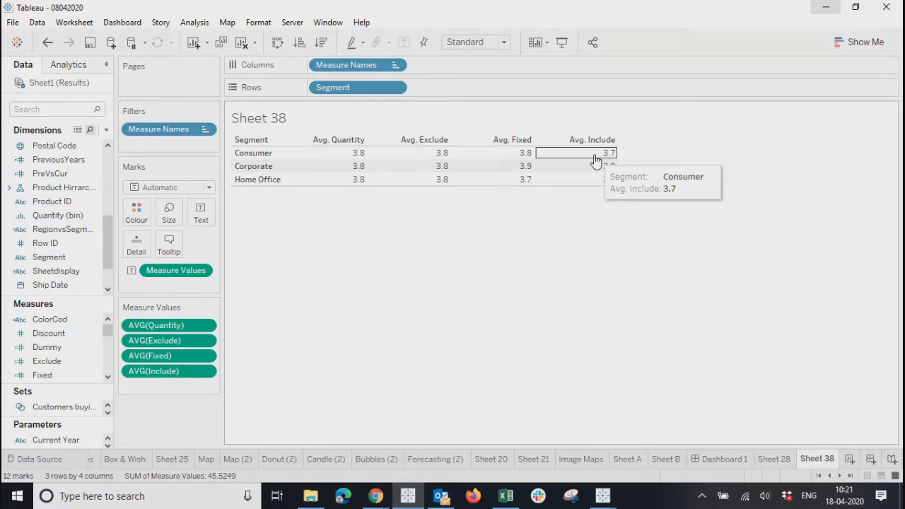
{"action": "left_click", "coordinate": [396, 87]}
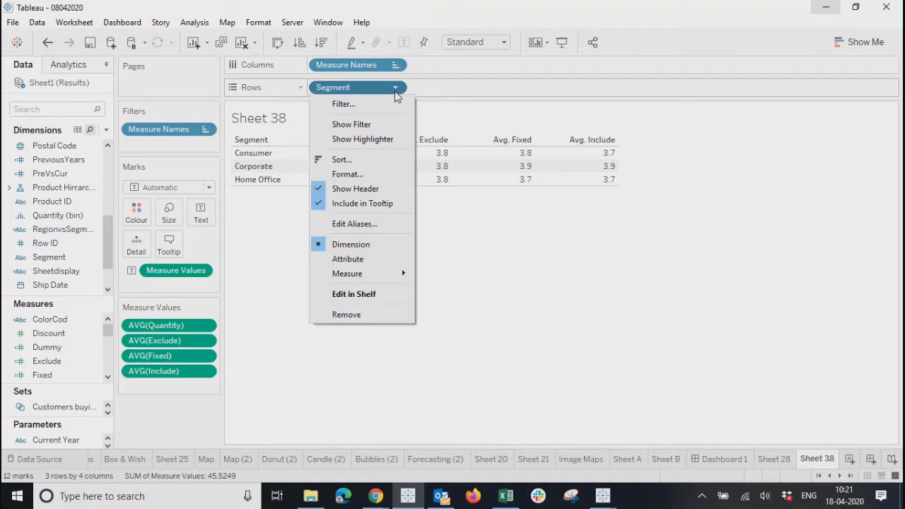
{"action": "left_click", "coordinate": [257, 324]}
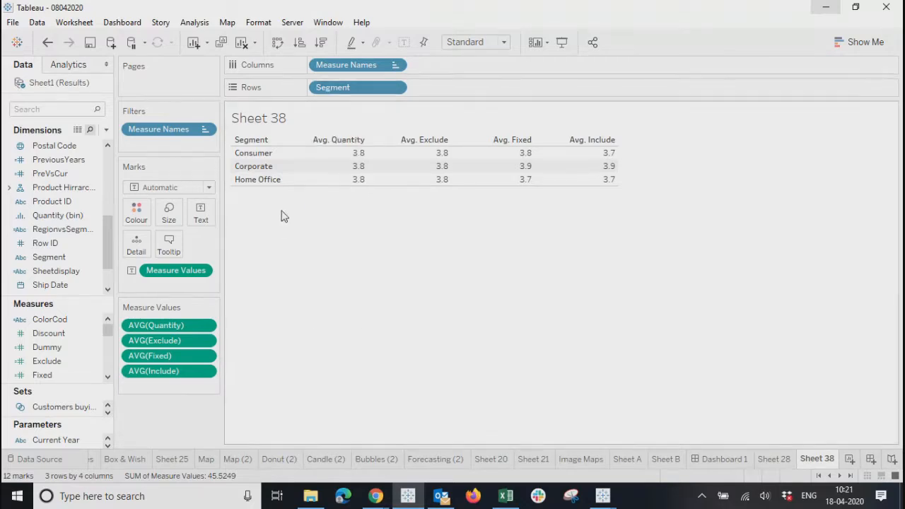
{"action": "left_click", "coordinate": [605, 154]}
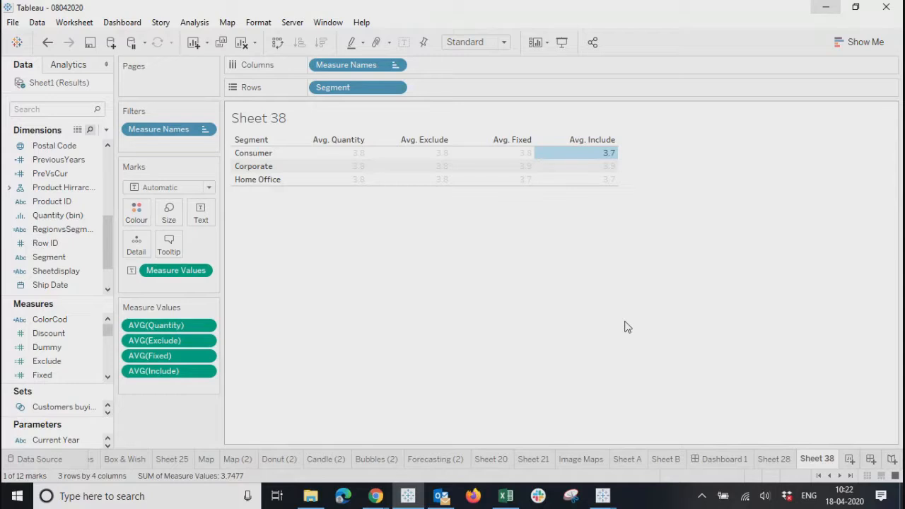
{"action": "left_click", "coordinate": [646, 314]}
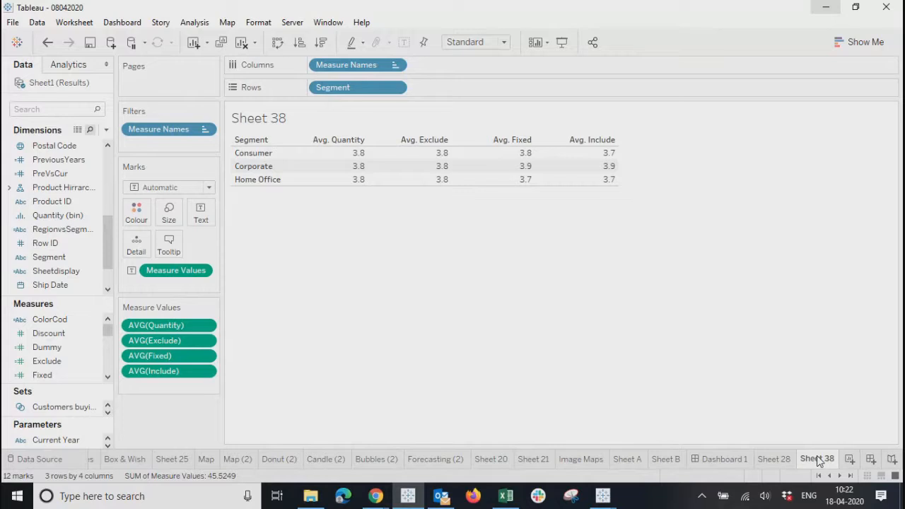
Step: Rename the Sheet 38 worksheet as LOD
{"action": "type", "text": "LOD"}
{"action": "key", "text": "Return"}
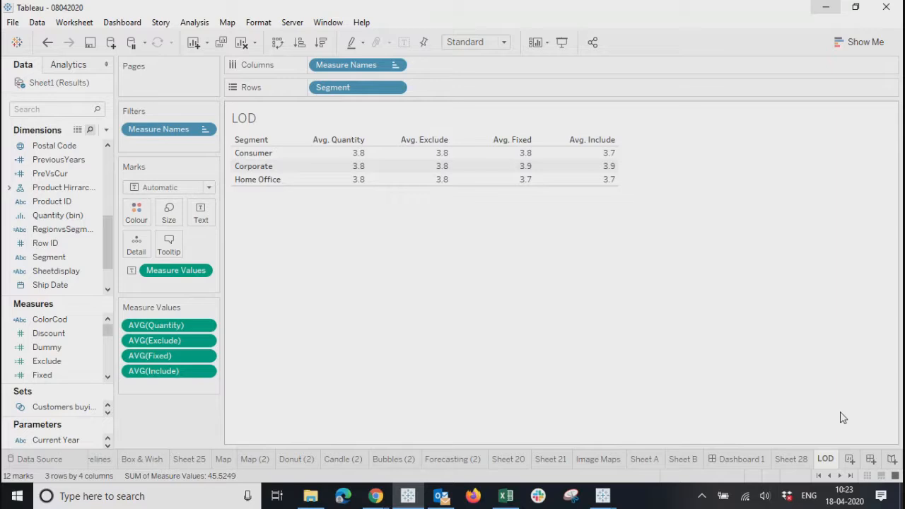
Step: Create a new worksheet, find the fields matching "cat", and put Category and Sub-Category in its rows
{"action": "left_click", "coordinate": [850, 460]}
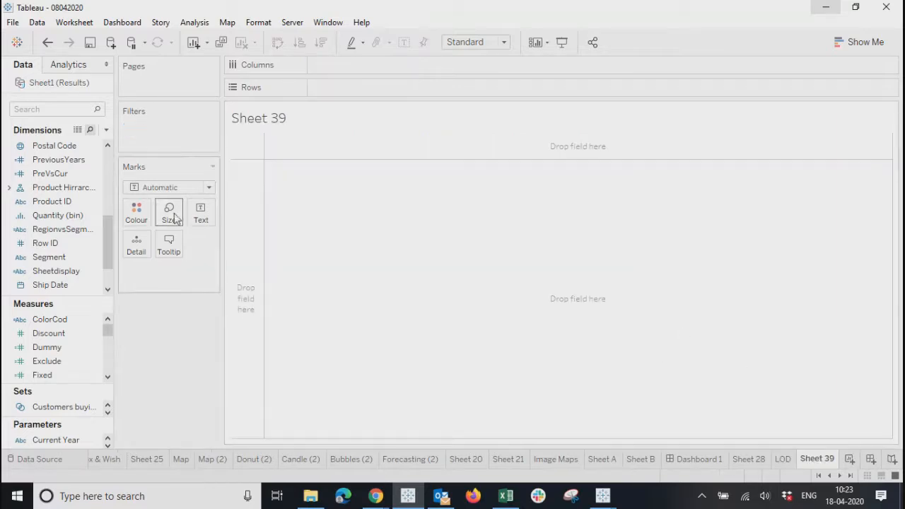
{"action": "mouse_move", "coordinate": [110, 228]}
{"action": "left_mouse_down"}
{"action": "mouse_move", "coordinate": [103, 159]}
{"action": "mouse_move", "coordinate": [106, 243]}
{"action": "left_mouse_up"}
{"action": "left_click", "coordinate": [70, 161]}
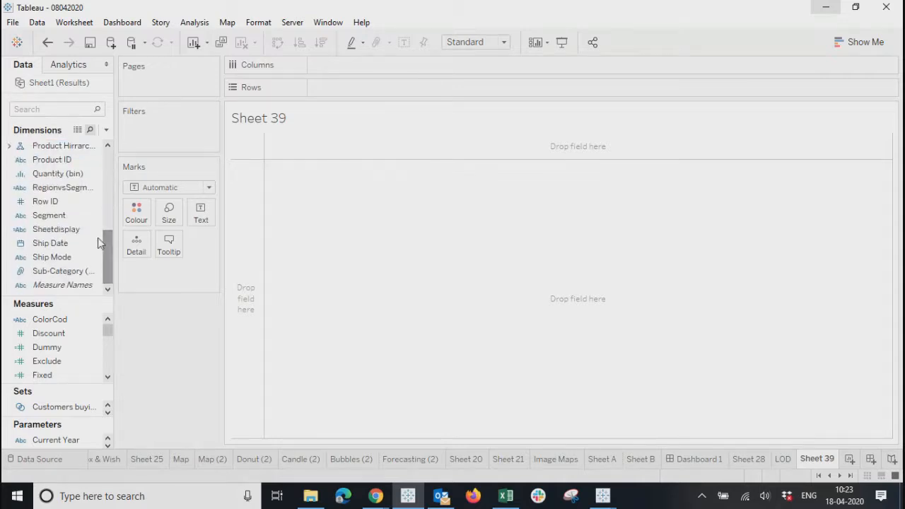
{"action": "left_click", "coordinate": [95, 109]}
{"action": "type", "text": "cat"}
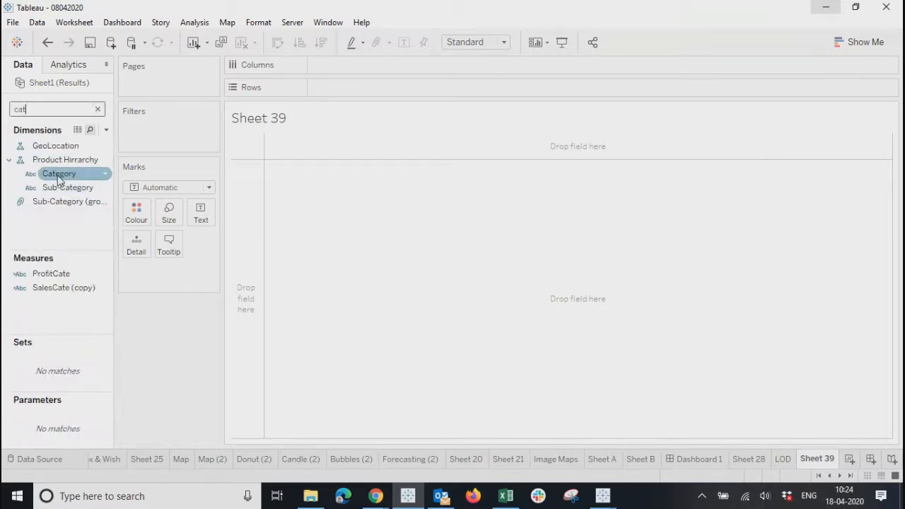
{"action": "left_click_drag", "start_coordinate": [59, 179], "coordinate": [324, 87]}
{"action": "left_click_drag", "start_coordinate": [67, 188], "coordinate": [452, 96]}
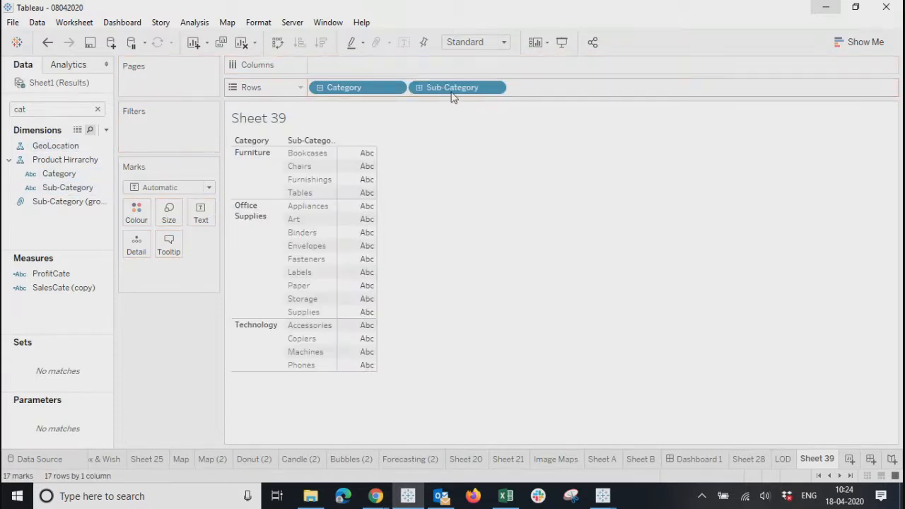
Step: Find the fields matching "pro" and show Profit as the values in the category and sub-category table
{"action": "double_click", "coordinate": [70, 110]}
{"action": "key", "text": "BackSpace"}
{"action": "type", "text": "pro"}
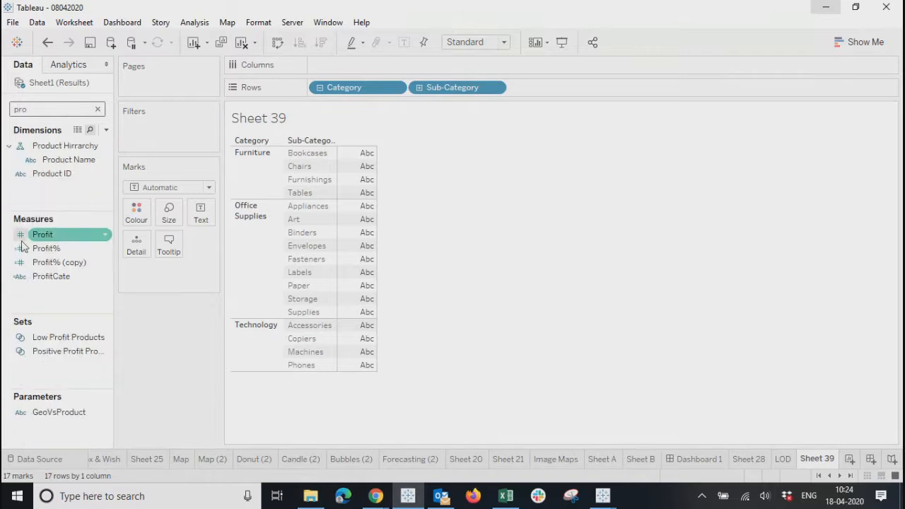
{"action": "left_click_drag", "start_coordinate": [37, 235], "coordinate": [356, 262]}
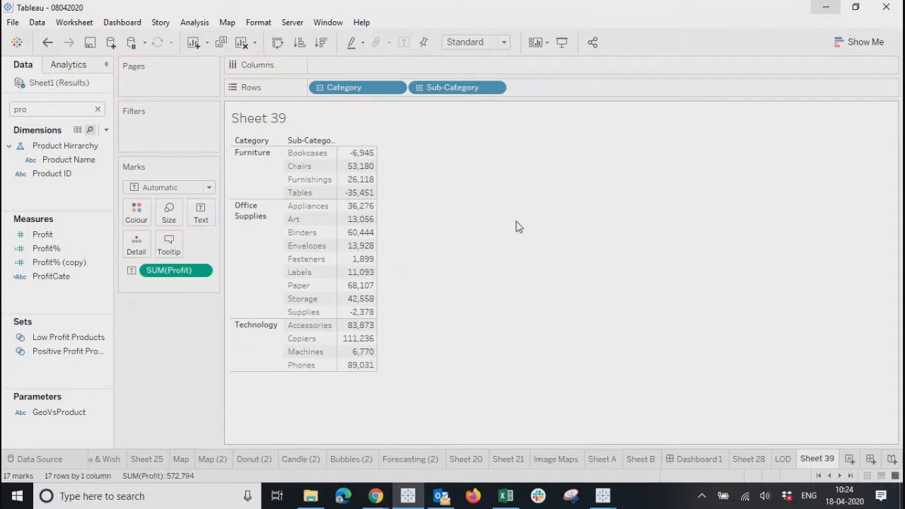
Step: Find the fields matching "or" and put Order Date in the columns to split profit by year
{"action": "double_click", "coordinate": [69, 112]}
{"action": "key", "text": "BackSpace"}
{"action": "type", "text": "or"}
{"action": "left_click", "coordinate": [61, 146]}
{"action": "left_click_drag", "start_coordinate": [60, 146], "coordinate": [378, 67]}
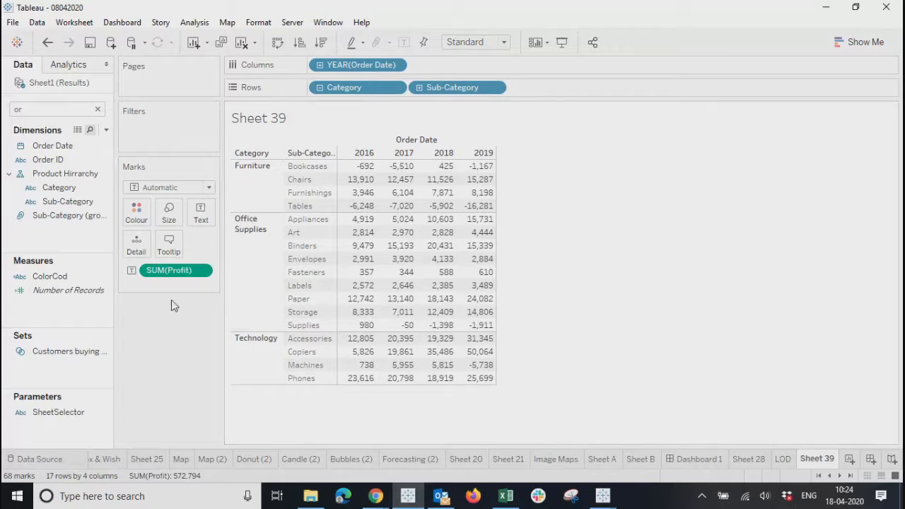
Step: Try the Year Over Year Growth quick table calculation on the profit values, and clear the table calculation again
{"action": "left_click", "coordinate": [200, 272]}
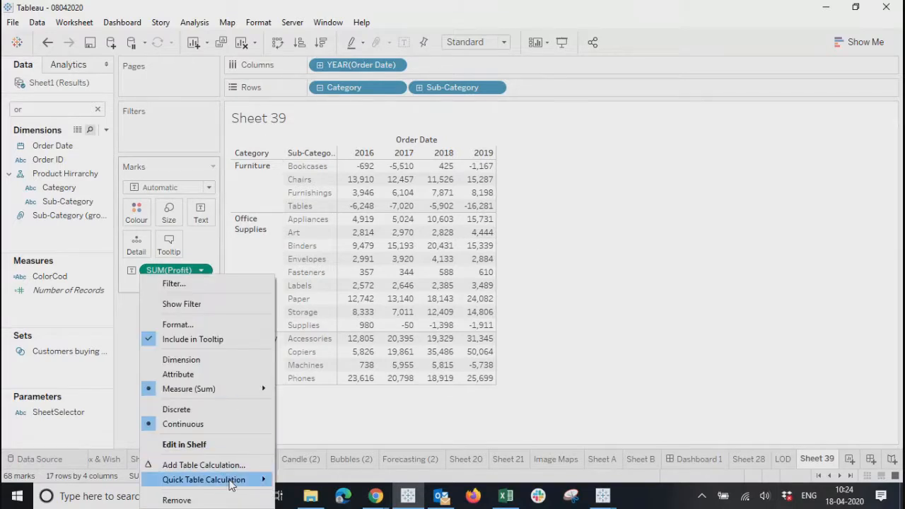
{"action": "mouse_move", "coordinate": [230, 482]}
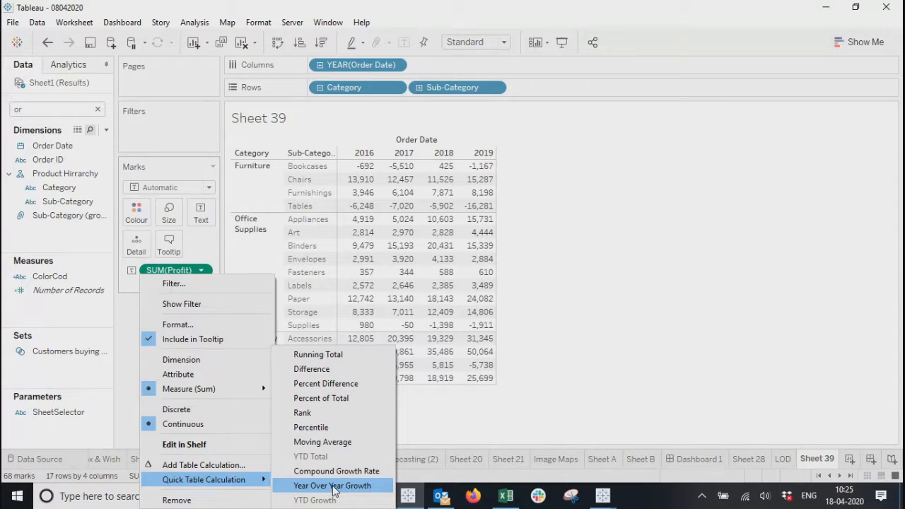
{"action": "left_click", "coordinate": [588, 297]}
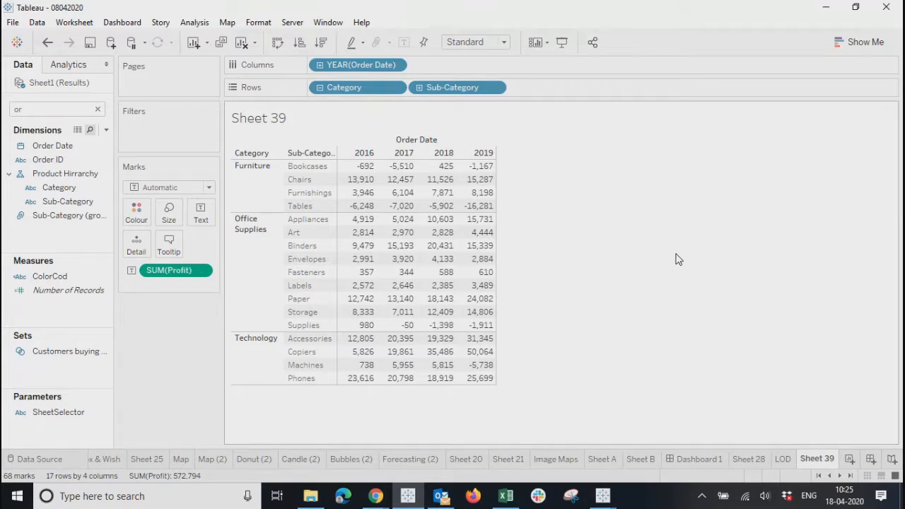
{"action": "left_click", "coordinate": [202, 271]}
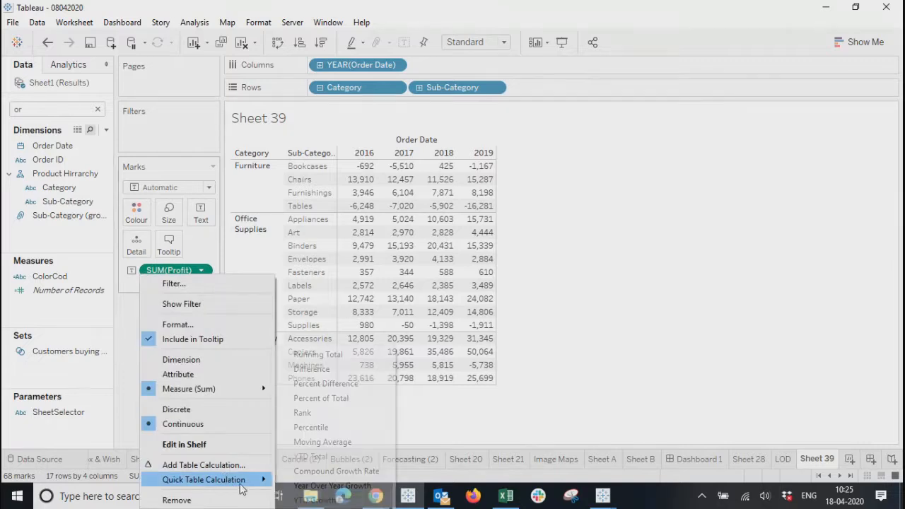
{"action": "left_click", "coordinate": [328, 493]}
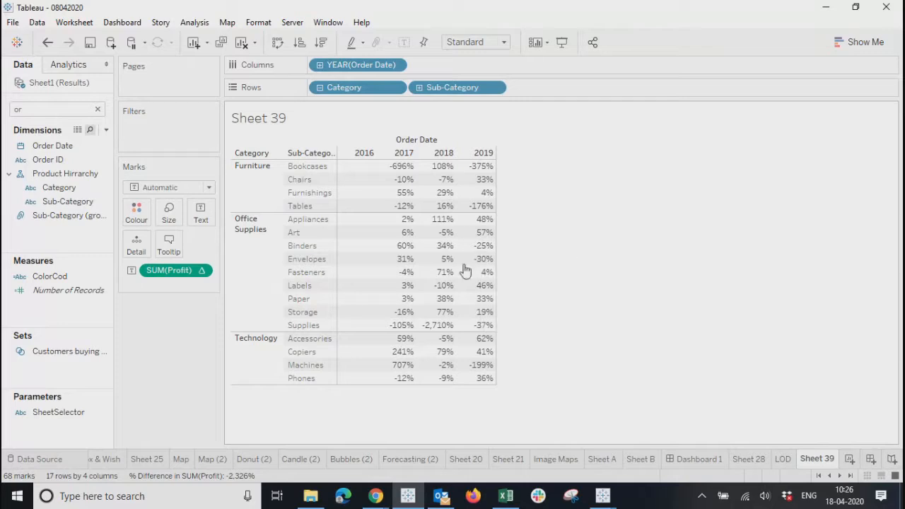
{"action": "left_click", "coordinate": [204, 271]}
{"action": "left_click", "coordinate": [192, 465]}
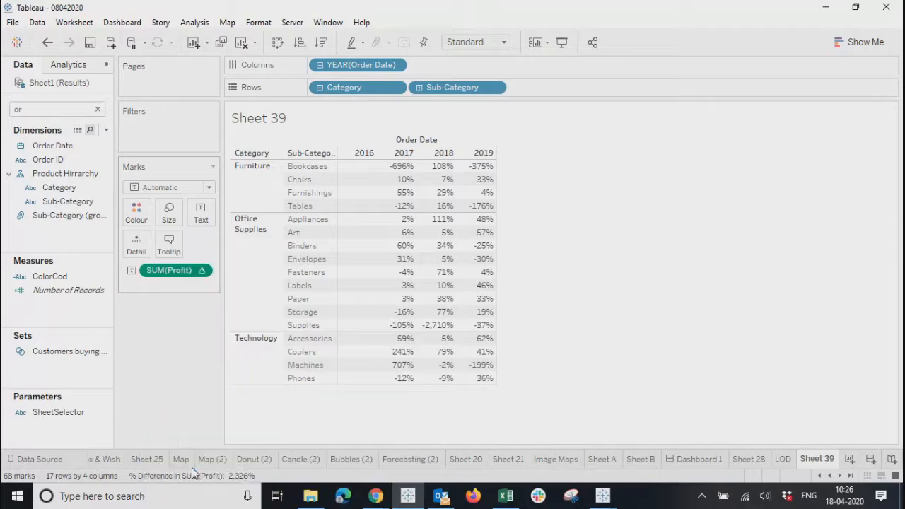
{"action": "left_click", "coordinate": [203, 271]}
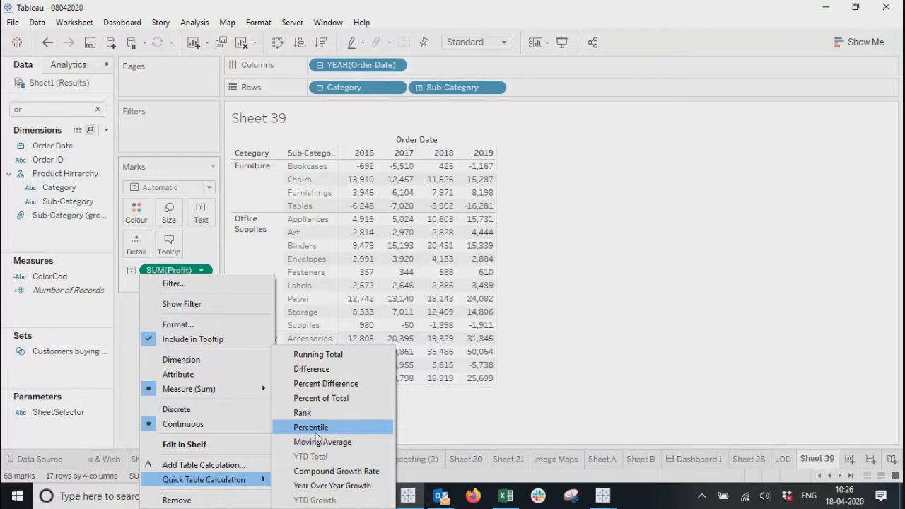
{"action": "left_click", "coordinate": [566, 359]}
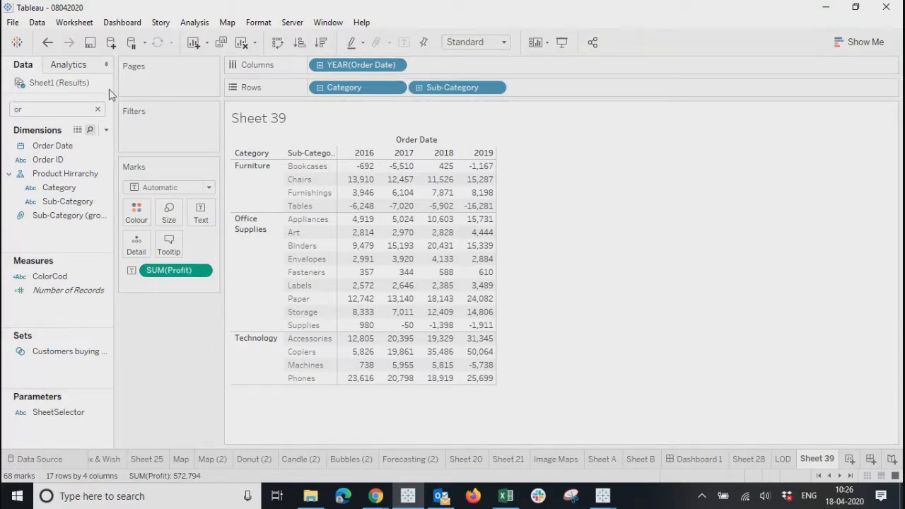
{"action": "left_click", "coordinate": [201, 273]}
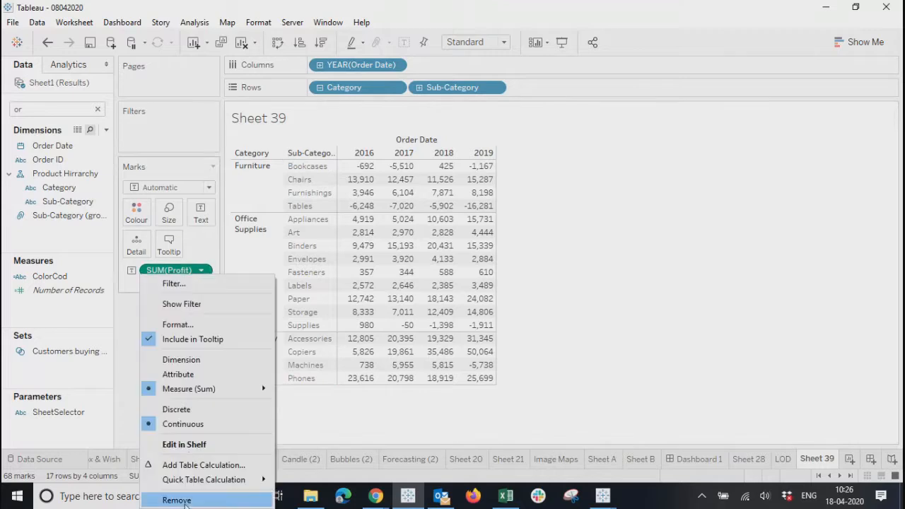
{"action": "left_click", "coordinate": [625, 374]}
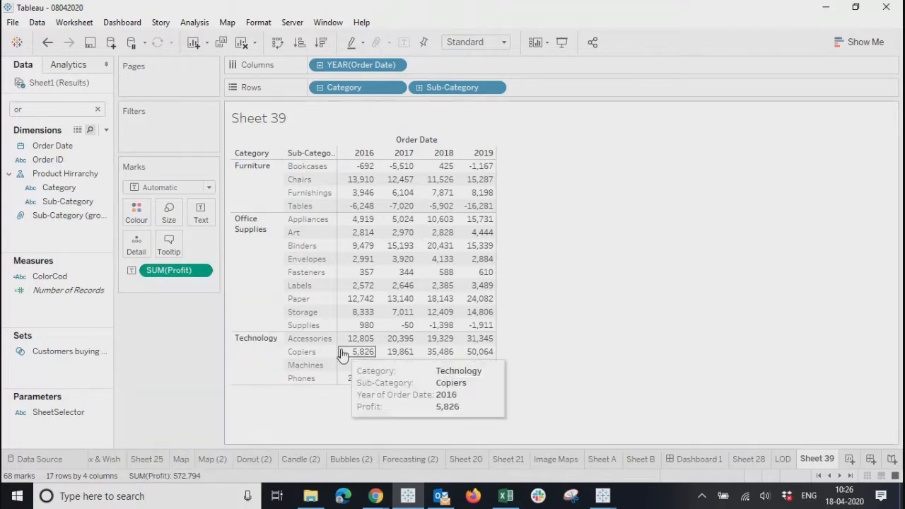
Step: Create a calculated field named Profit_New with the formula FIRST(), checking the function's description in the reference before saving it
{"action": "left_click", "coordinate": [106, 130]}
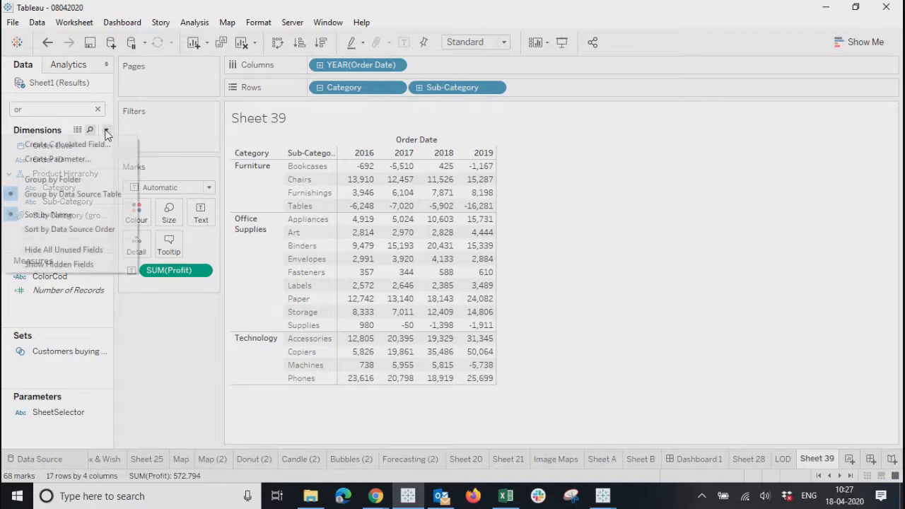
{"action": "left_click", "coordinate": [74, 144]}
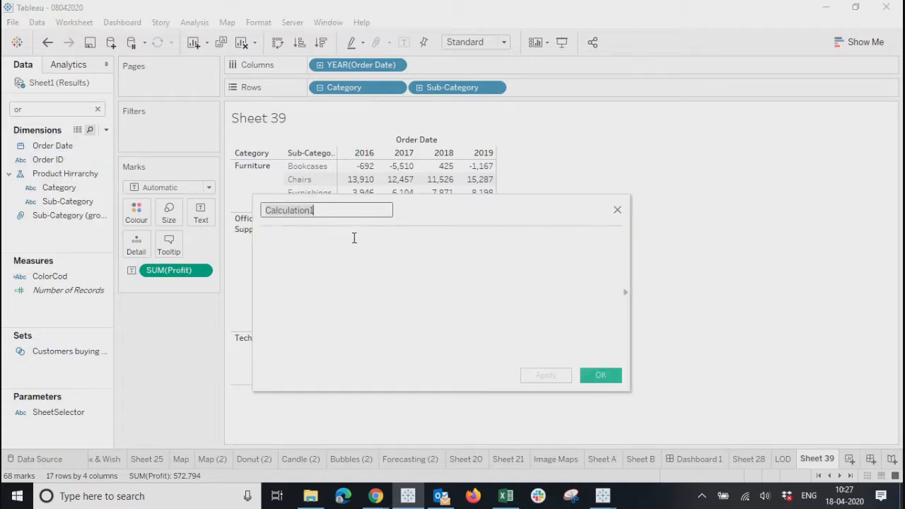
{"action": "type", "text": "Profit_New"}
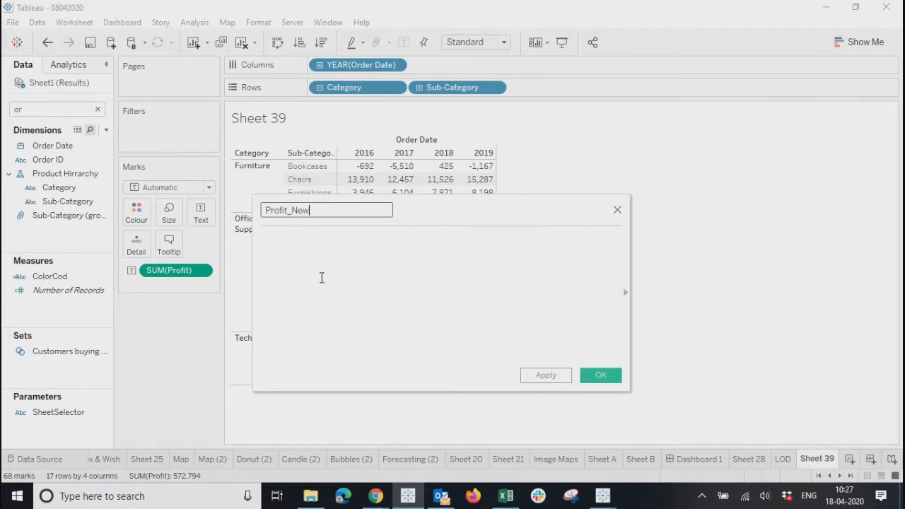
{"action": "left_click", "coordinate": [318, 276]}
{"action": "type", "text": "first"}
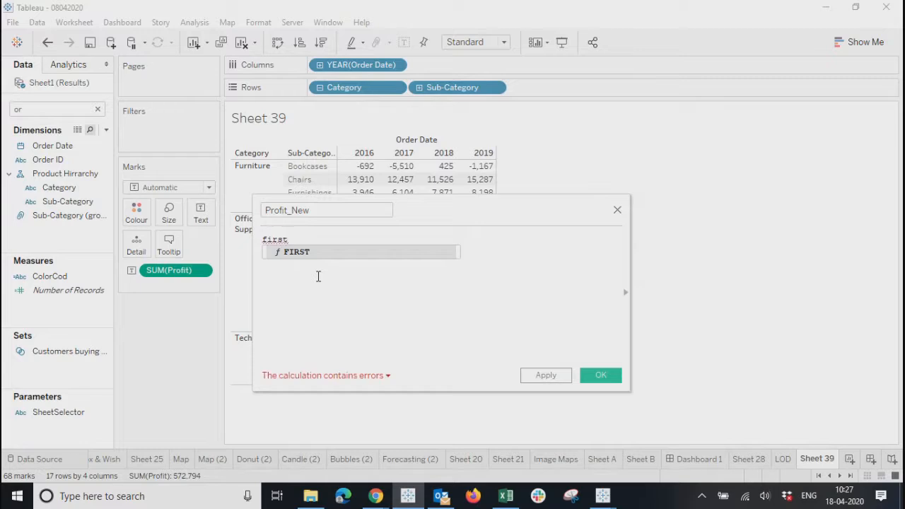
{"action": "key", "text": "Return"}
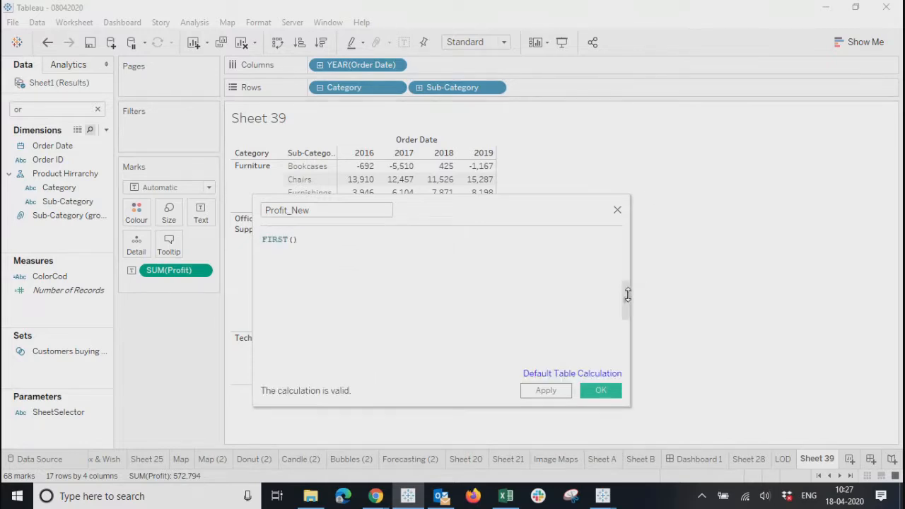
{"action": "left_click", "coordinate": [625, 299]}
{"action": "left_click_drag", "start_coordinate": [536, 215], "coordinate": [406, 178]}
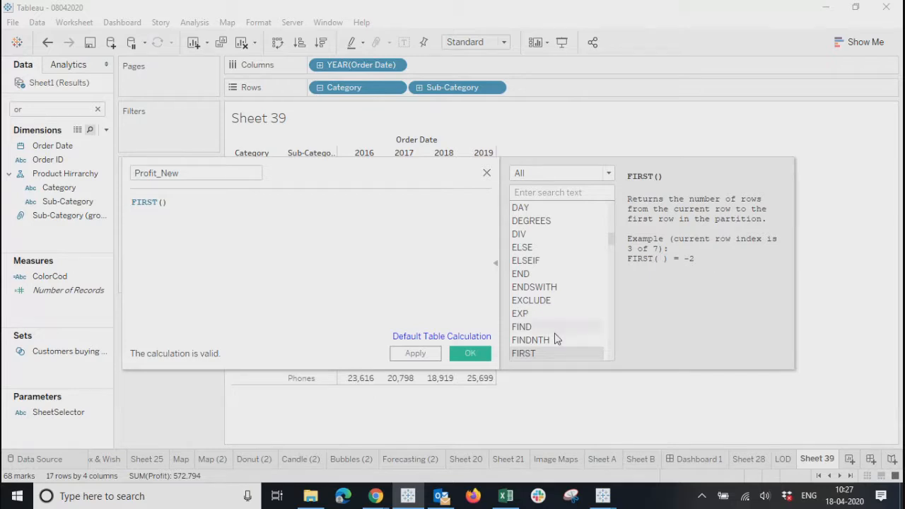
{"action": "left_click", "coordinate": [470, 351]}
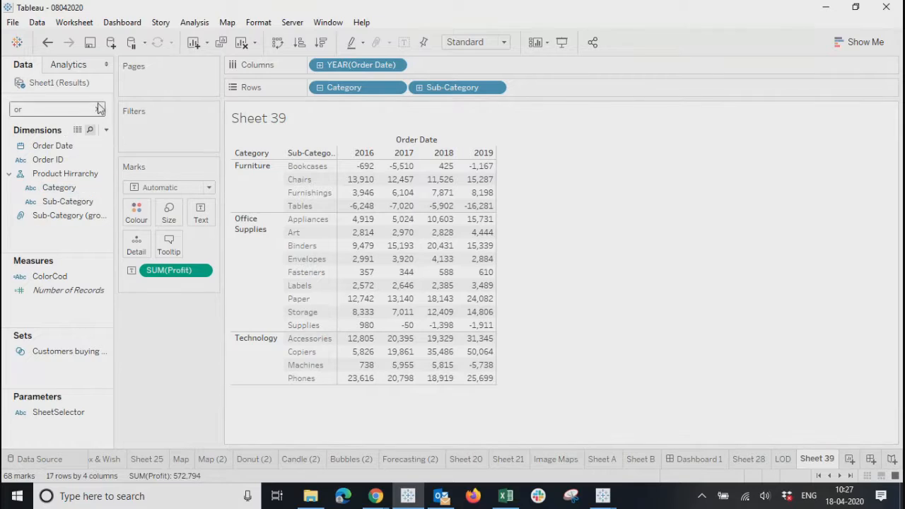
Step: Find the fields matching "pro" and add Profit_New to the table beside Profit
{"action": "double_click", "coordinate": [70, 109]}
{"action": "key", "text": "BackSpace"}
{"action": "type", "text": "pro"}
{"action": "left_click_drag", "start_coordinate": [40, 253], "coordinate": [427, 259]}
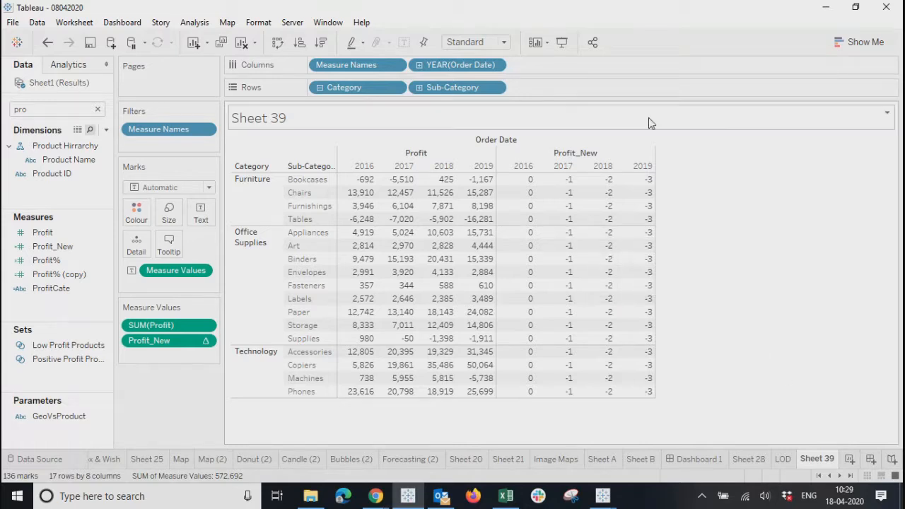
{"action": "mouse_move", "coordinate": [589, 247]}
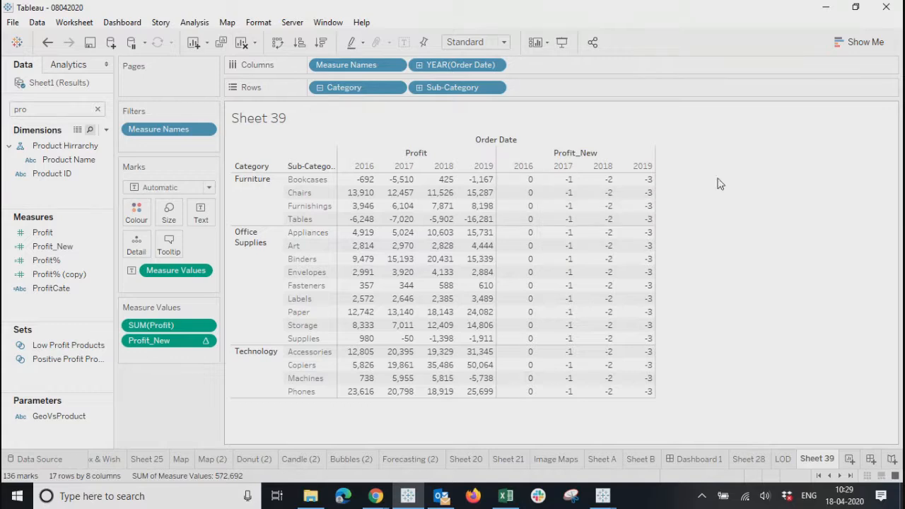
{"action": "left_click", "coordinate": [564, 316]}
{"action": "left_click", "coordinate": [734, 258]}
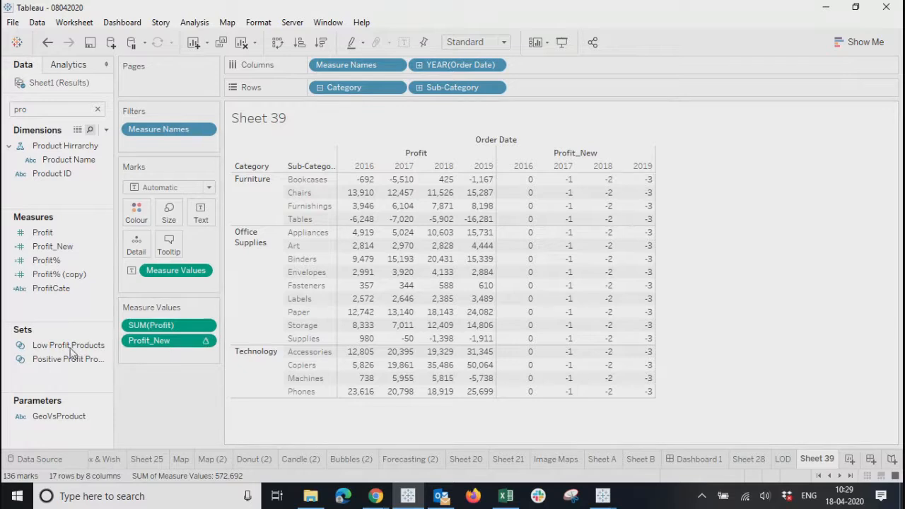
Step: Remove the Profit measure from the measure values, leaving only Profit_New in the table
{"action": "right_click", "coordinate": [79, 249]}
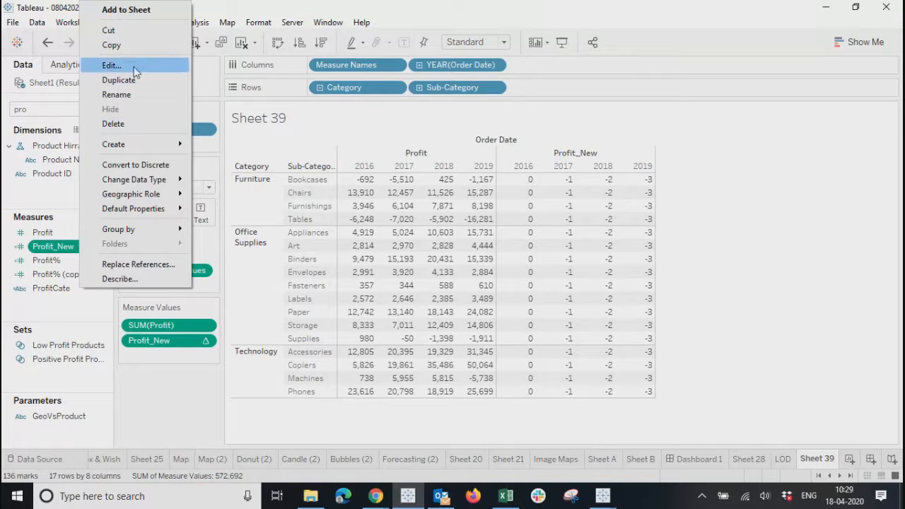
{"action": "left_click", "coordinate": [765, 230]}
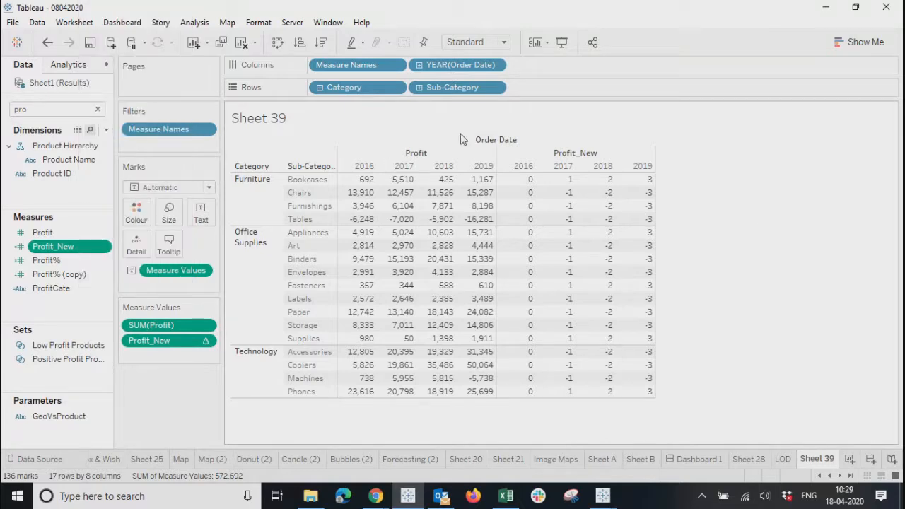
{"action": "left_click", "coordinate": [206, 326]}
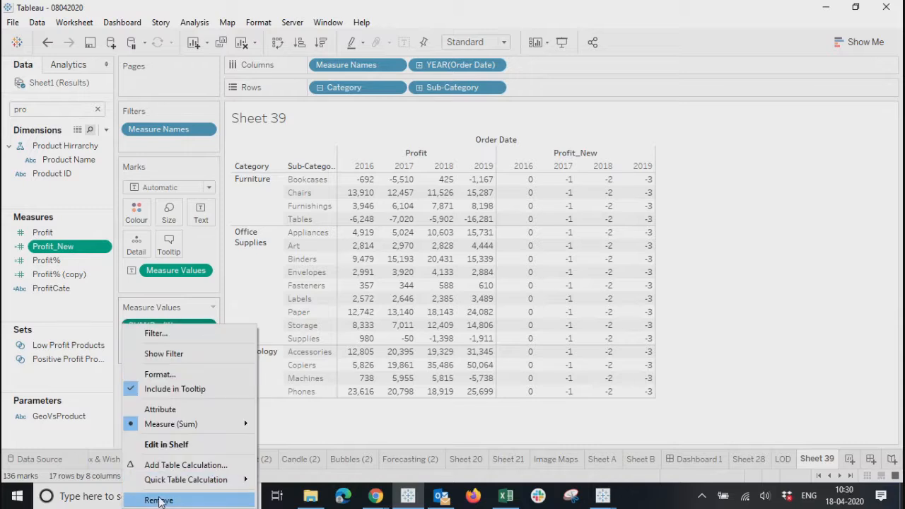
{"action": "left_click", "coordinate": [160, 497]}
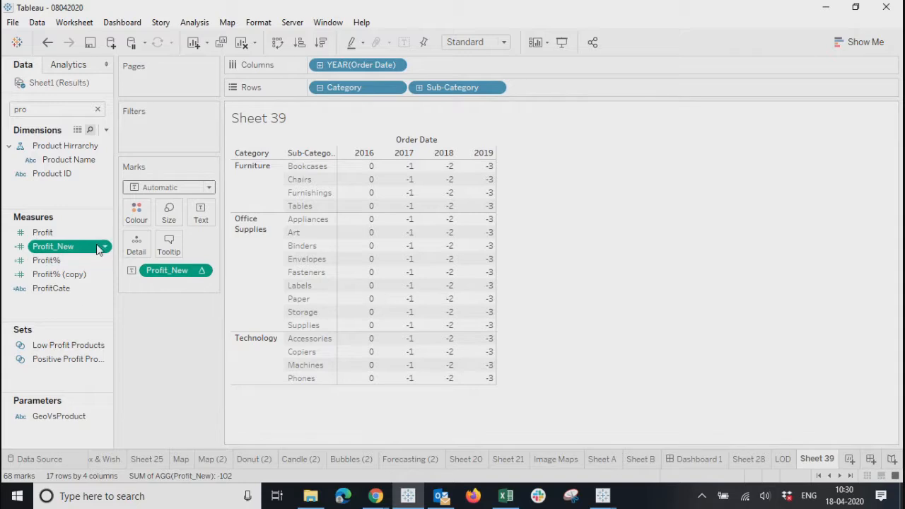
Step: View the underlying data of Sheet1 (Results) and look through its columns from Category to Target Quantity
{"action": "left_click", "coordinate": [78, 130]}
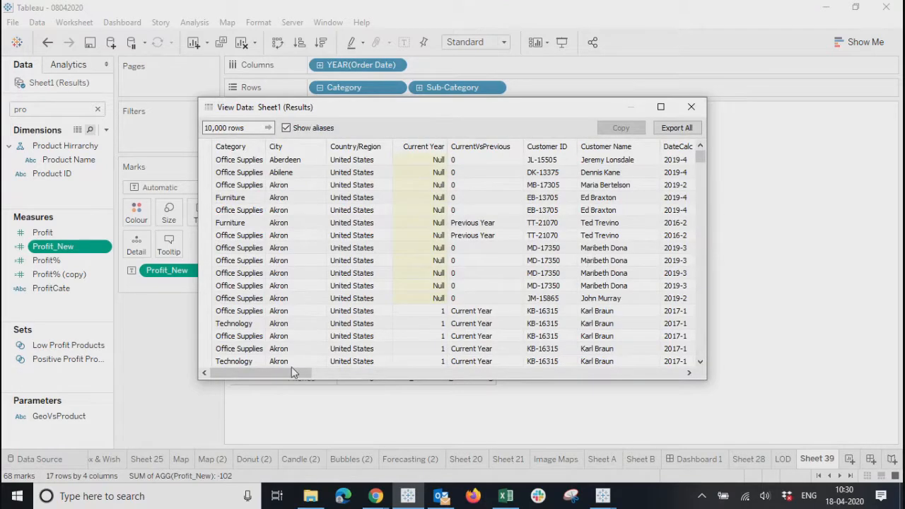
{"action": "left_click_drag", "start_coordinate": [288, 374], "coordinate": [672, 388]}
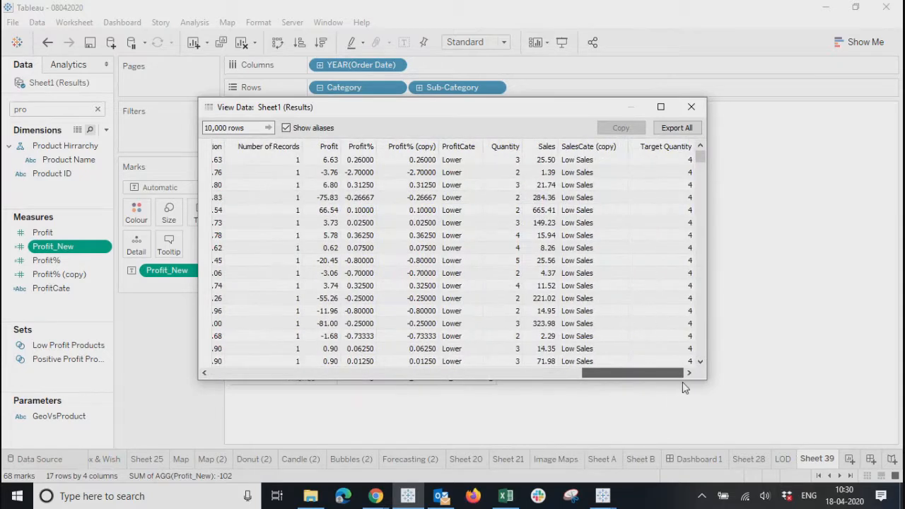
{"action": "left_click_drag", "start_coordinate": [658, 387], "coordinate": [609, 387]}
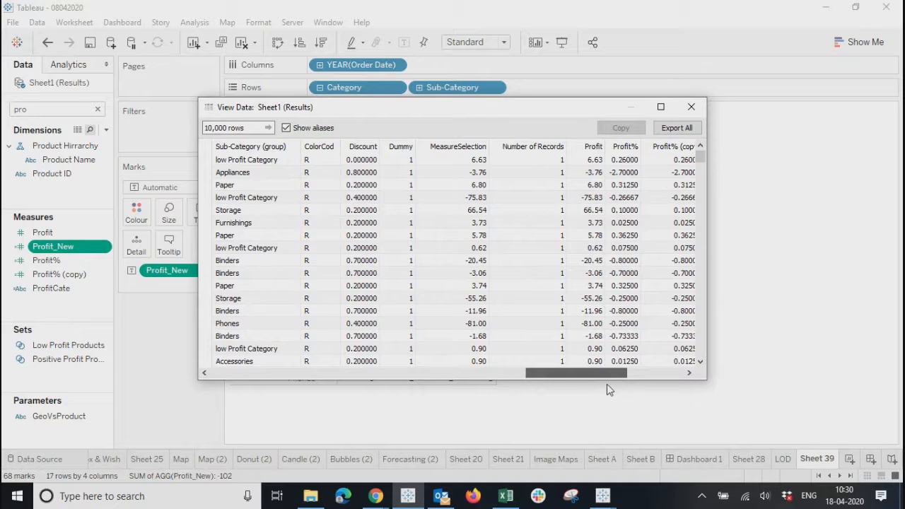
{"action": "left_click_drag", "start_coordinate": [604, 390], "coordinate": [387, 351]}
{"action": "scroll", "coordinate": [385, 353], "scroll_direction": "left", "scroll_amount": 2}
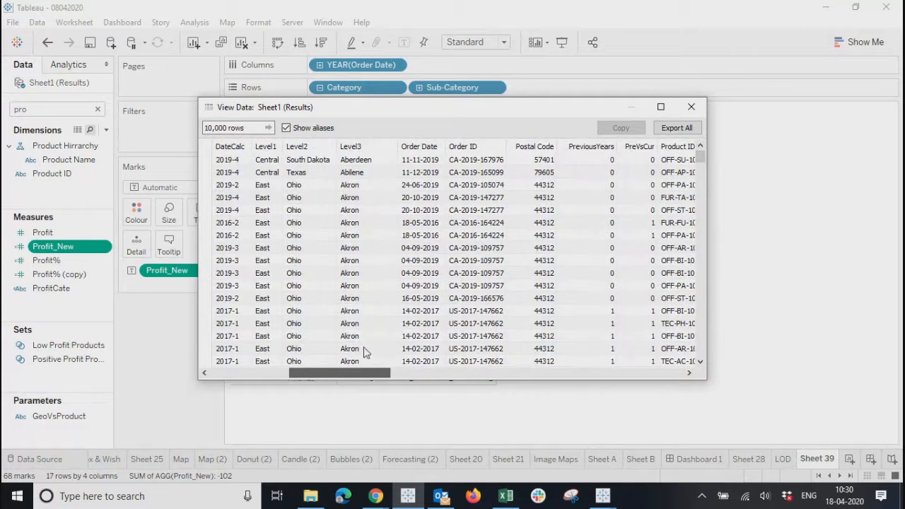
{"action": "scroll", "coordinate": [364, 351], "scroll_direction": "left", "scroll_amount": 2}
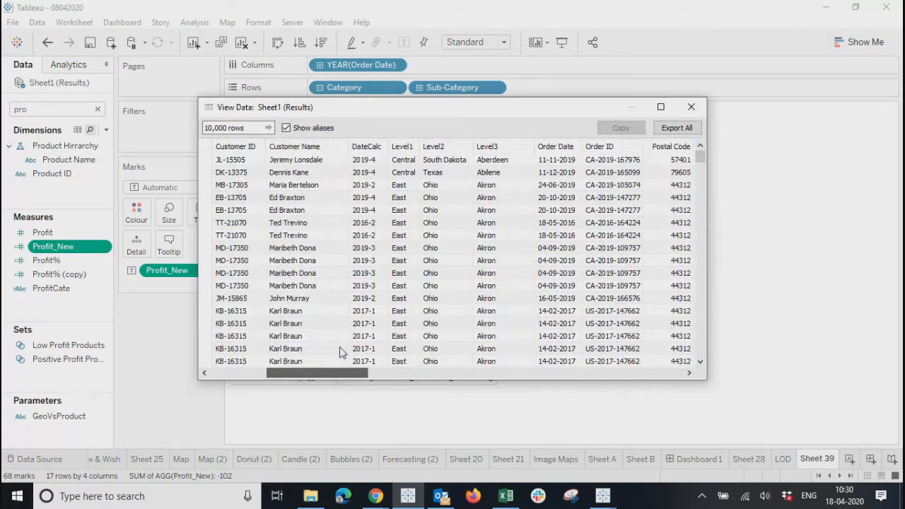
{"action": "scroll", "coordinate": [332, 352], "scroll_direction": "left", "scroll_amount": 2}
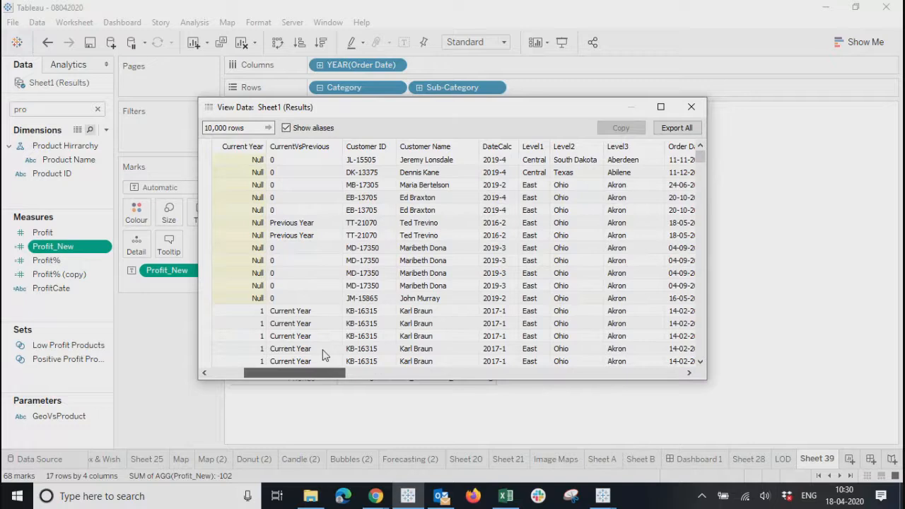
{"action": "scroll", "coordinate": [318, 353], "scroll_direction": "left", "scroll_amount": 2}
{"action": "scroll", "coordinate": [300, 357], "scroll_direction": "left", "scroll_amount": 1}
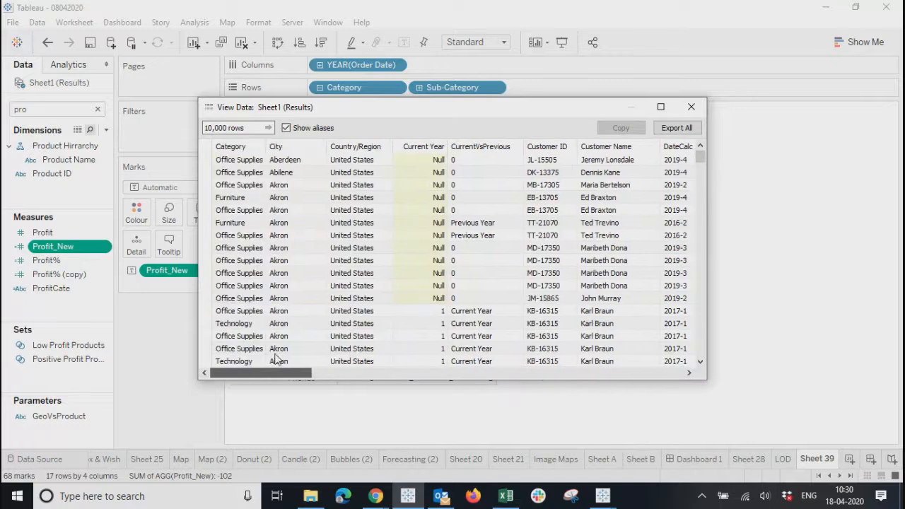
{"action": "left_click_drag", "start_coordinate": [258, 373], "coordinate": [308, 343]}
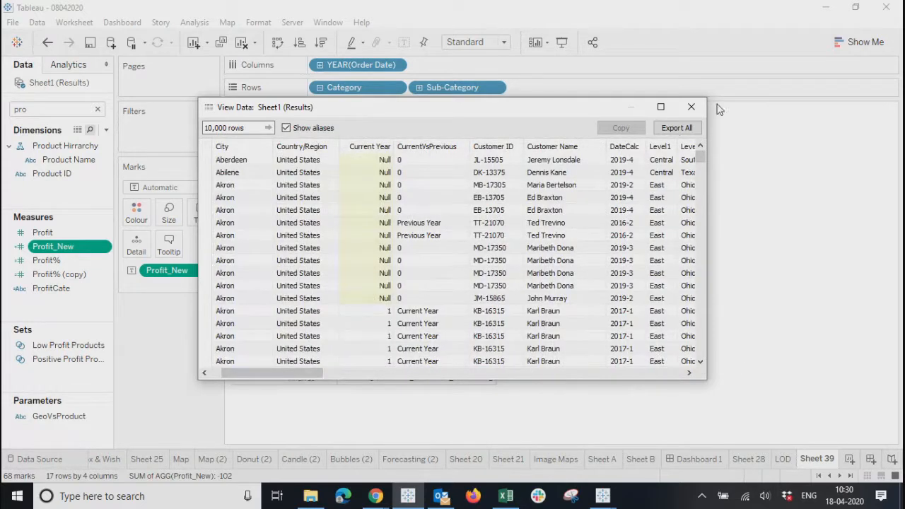
Step: Close the underlying data view and change the Profit_New calculated field's formula to LAST()
{"action": "left_click", "coordinate": [691, 106]}
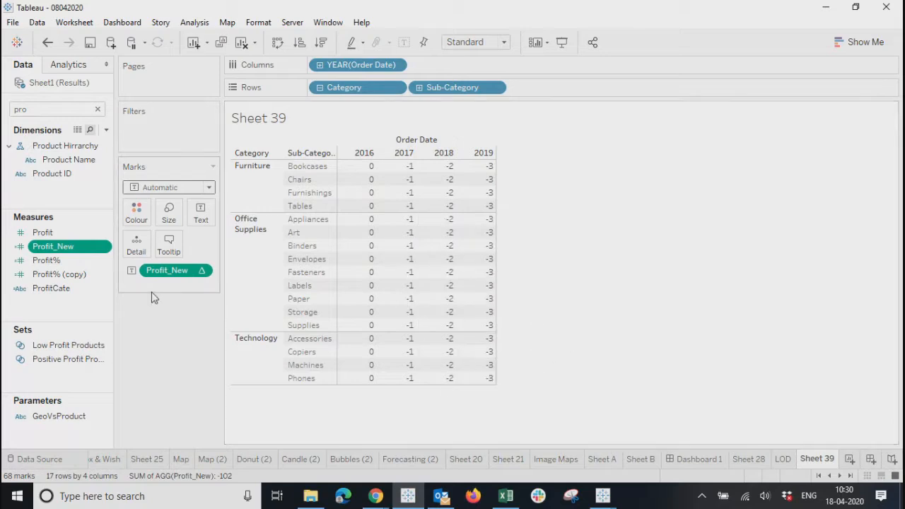
{"action": "left_click", "coordinate": [105, 246]}
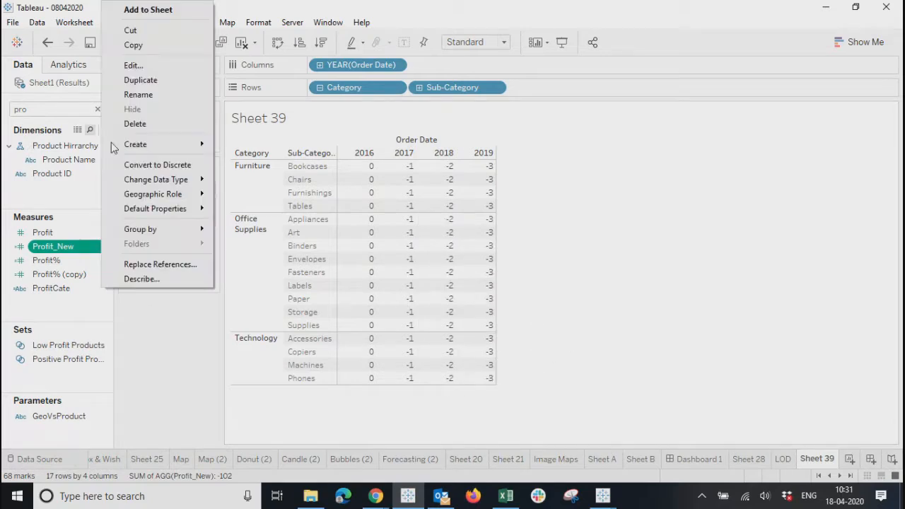
{"action": "left_click", "coordinate": [130, 64]}
{"action": "key", "text": "BackSpace"}
{"action": "key", "text": "BackSpace"}
{"action": "key", "text": "BackSpace"}
{"action": "key", "text": "BackSpace"}
{"action": "key", "text": "BackSpace"}
{"action": "key", "text": "BackSpace"}
{"action": "key", "text": "BackSpace"}
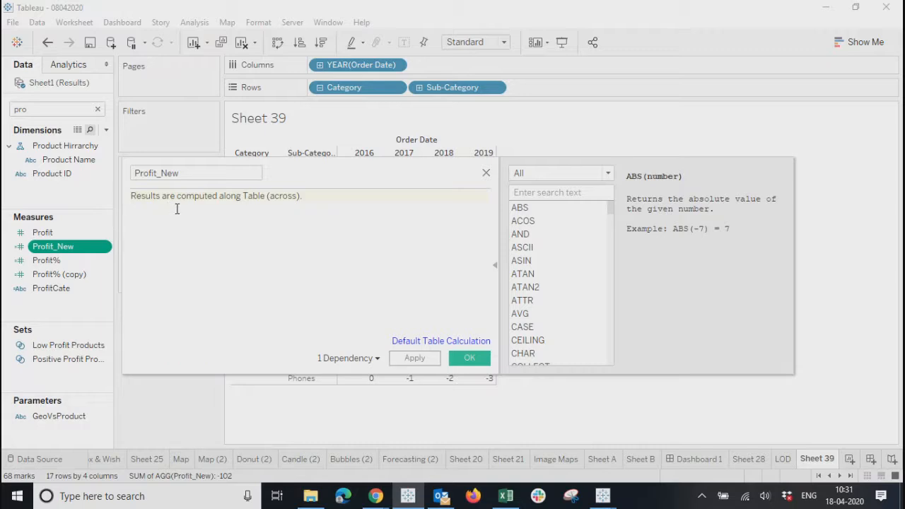
{"action": "type", "text": "last"}
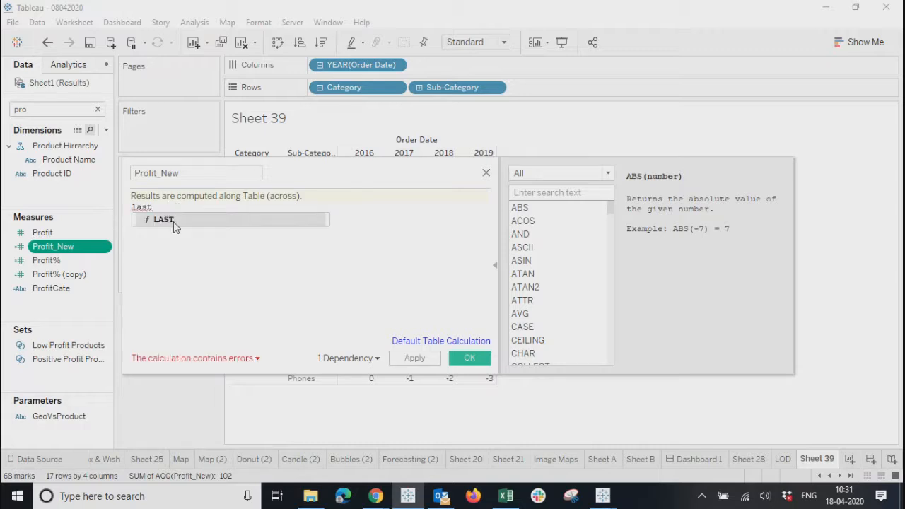
{"action": "left_click", "coordinate": [175, 227]}
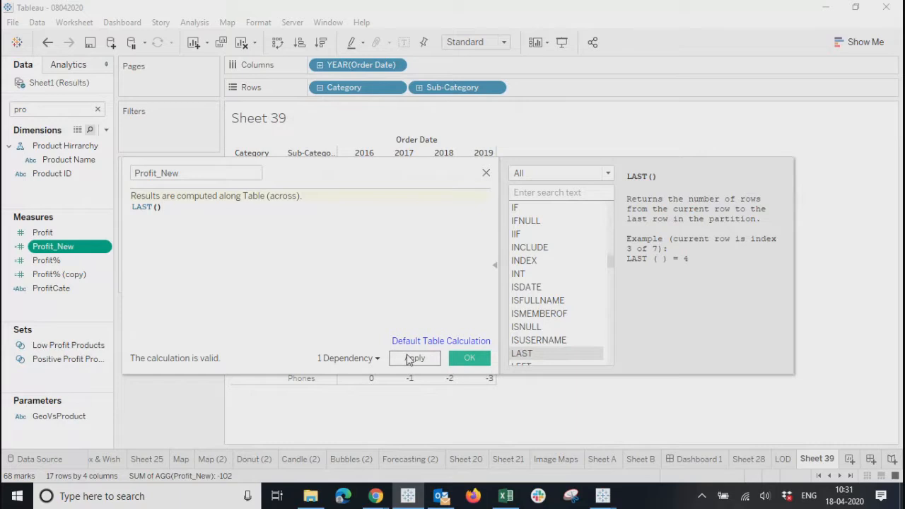
{"action": "left_click", "coordinate": [469, 358]}
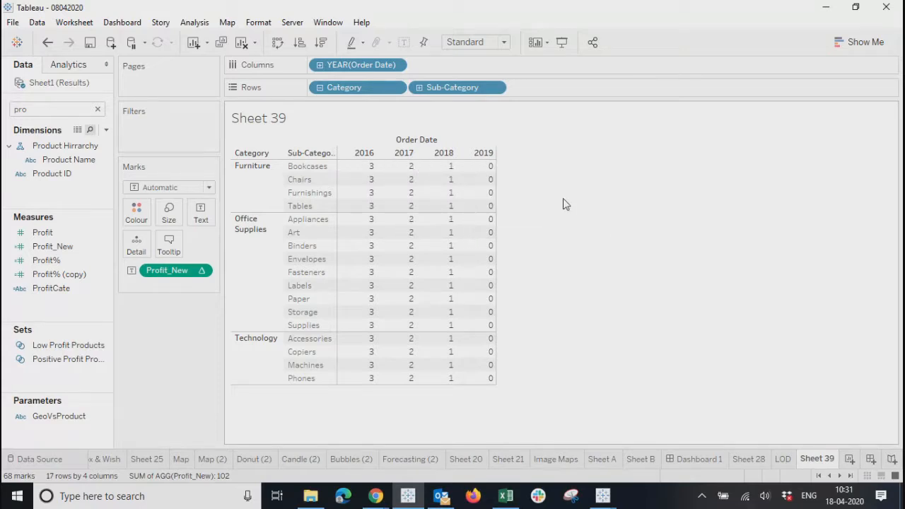
Step: Open the Profit_New calculated field for editing and clear its LAST() formula
{"action": "left_click", "coordinate": [92, 248]}
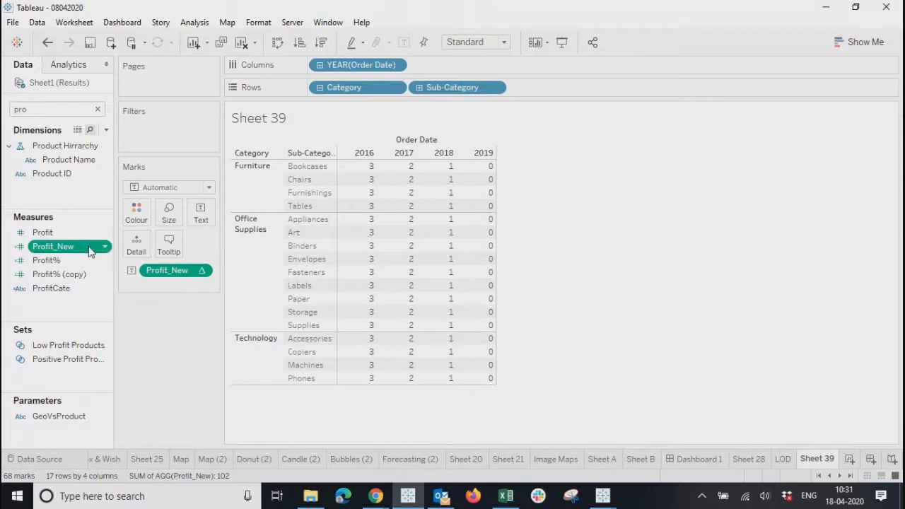
{"action": "left_click", "coordinate": [104, 246]}
{"action": "left_click", "coordinate": [127, 63]}
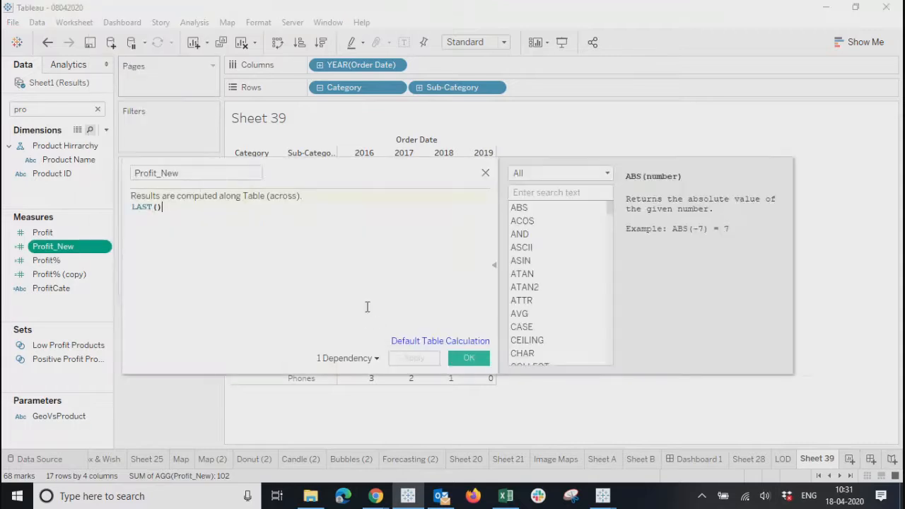
{"action": "key", "text": "BackSpace"}
{"action": "key", "text": "BackSpace"}
{"action": "key", "text": "BackSpace"}
{"action": "key", "text": "BackSpace"}
{"action": "key", "text": "BackSpace"}
{"action": "key", "text": "BackSpace"}
{"action": "type", "text": "rig"}
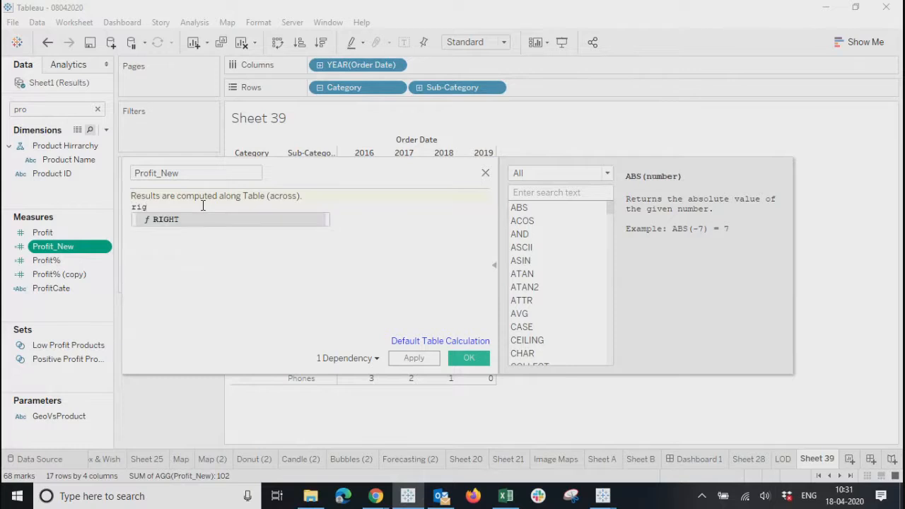
{"action": "left_click", "coordinate": [187, 206]}
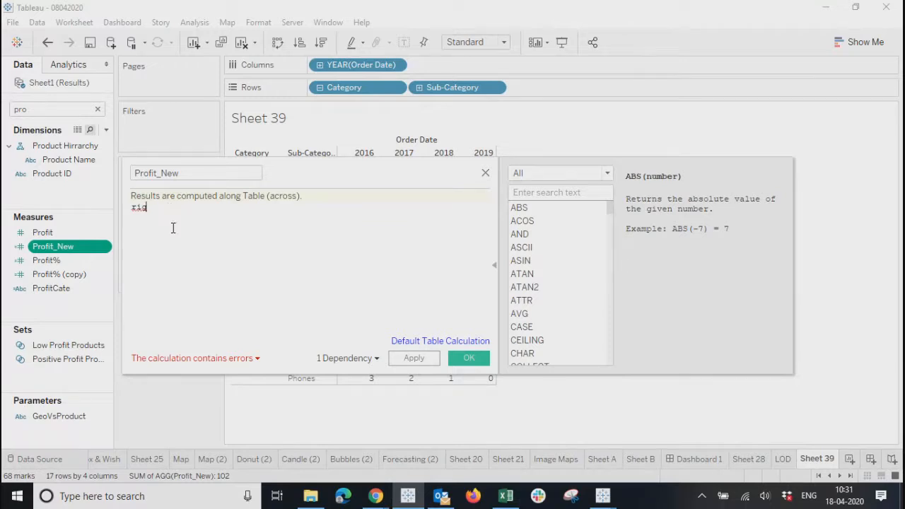
{"action": "key", "text": "BackSpace"}
{"action": "key", "text": "BackSpace"}
{"action": "key", "text": "BackSpace"}
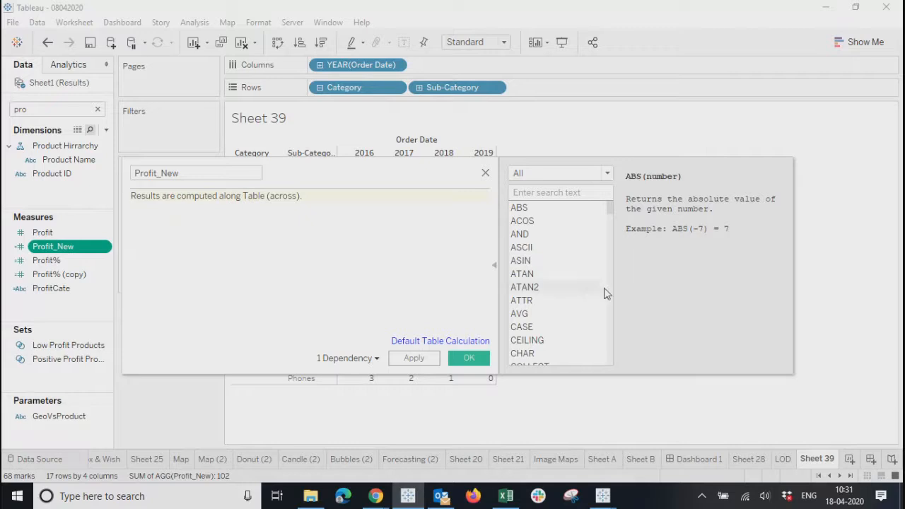
Step: Look through the full function reference list, from ABS to ZN and back through the middle
{"action": "scroll", "coordinate": [591, 286], "scroll_direction": "down", "scroll_amount": 20}
{"action": "scroll", "coordinate": [592, 283], "scroll_direction": "down", "scroll_amount": 10}
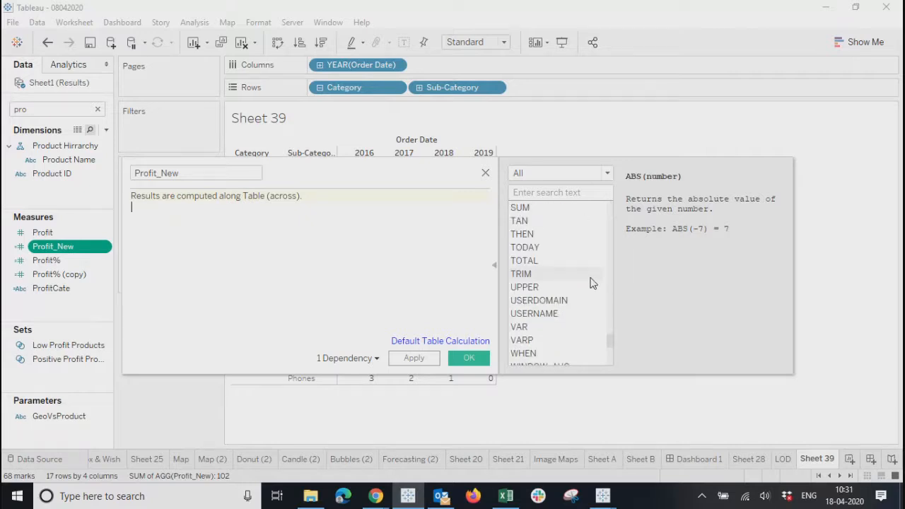
{"action": "scroll", "coordinate": [593, 261], "scroll_direction": "down", "scroll_amount": 5}
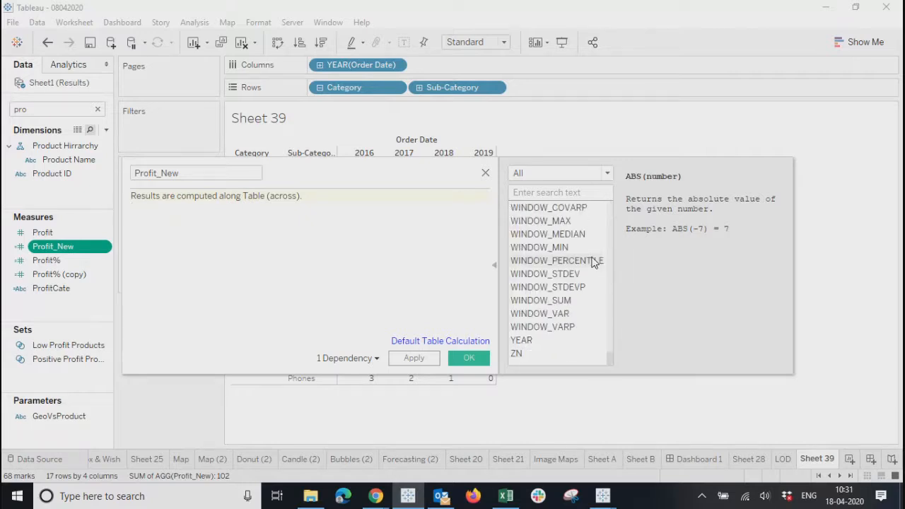
{"action": "scroll", "coordinate": [592, 261], "scroll_direction": "up", "scroll_amount": 5}
{"action": "scroll", "coordinate": [593, 261], "scroll_direction": "up", "scroll_amount": 20}
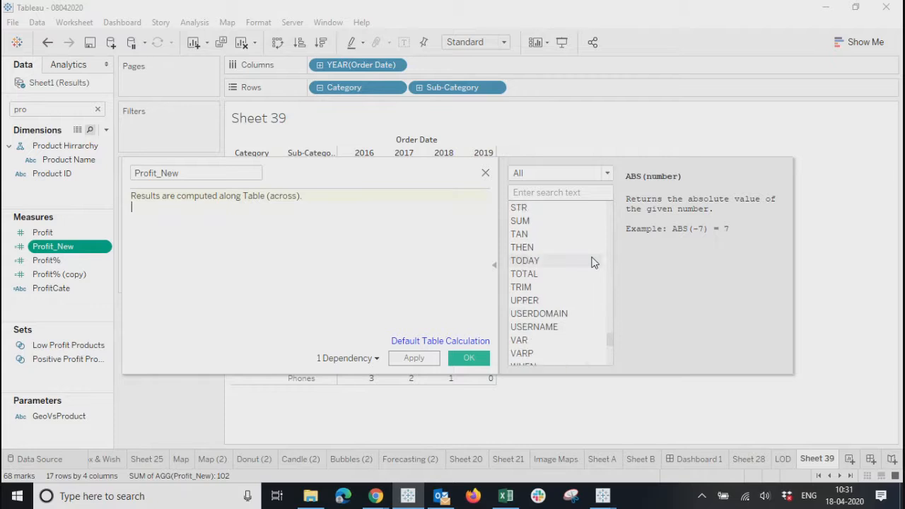
{"action": "scroll", "coordinate": [592, 262], "scroll_direction": "up", "scroll_amount": 10}
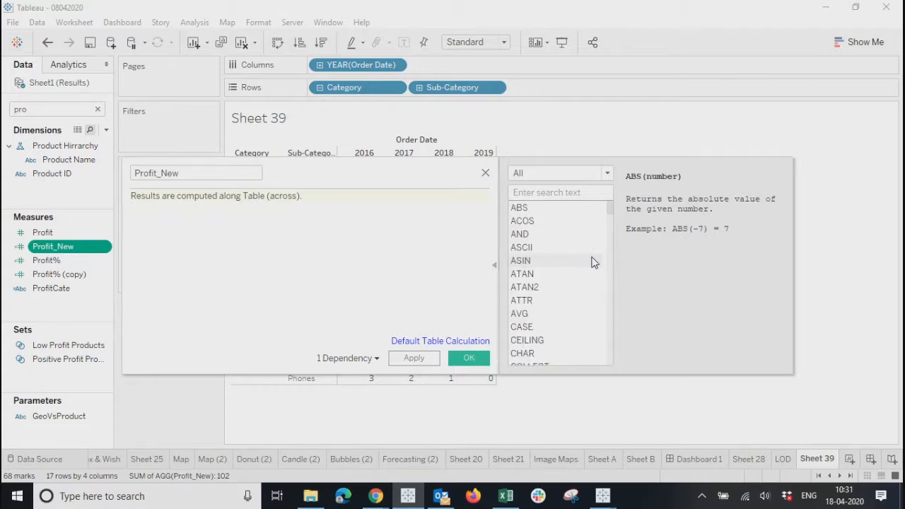
{"action": "scroll", "coordinate": [593, 261], "scroll_direction": "down", "scroll_amount": 8}
{"action": "scroll", "coordinate": [593, 262], "scroll_direction": "down", "scroll_amount": 2}
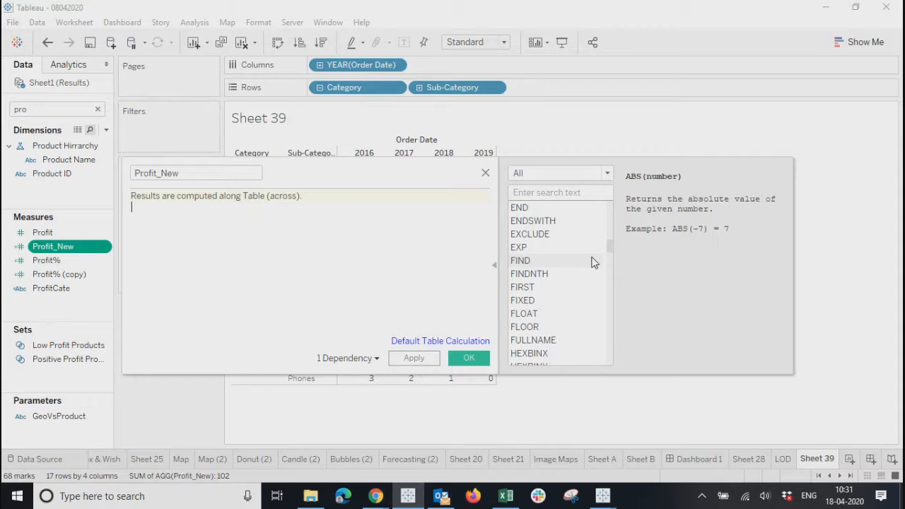
{"action": "scroll", "coordinate": [592, 261], "scroll_direction": "down", "scroll_amount": 14}
{"action": "scroll", "coordinate": [593, 262], "scroll_direction": "down", "scroll_amount": 5}
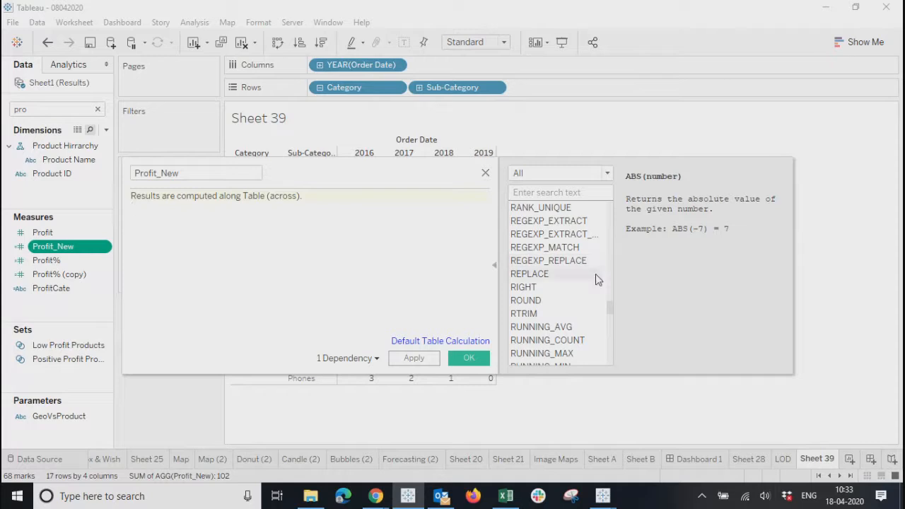
{"action": "right_click", "coordinate": [611, 319]}
{"action": "left_click", "coordinate": [610, 314]}
{"action": "left_click_drag", "start_coordinate": [611, 314], "coordinate": [604, 254]}
Step: Search the function reference for "us" and read the description of USERNAME
{"action": "left_click", "coordinate": [529, 192]}
{"action": "type", "text": "us"}
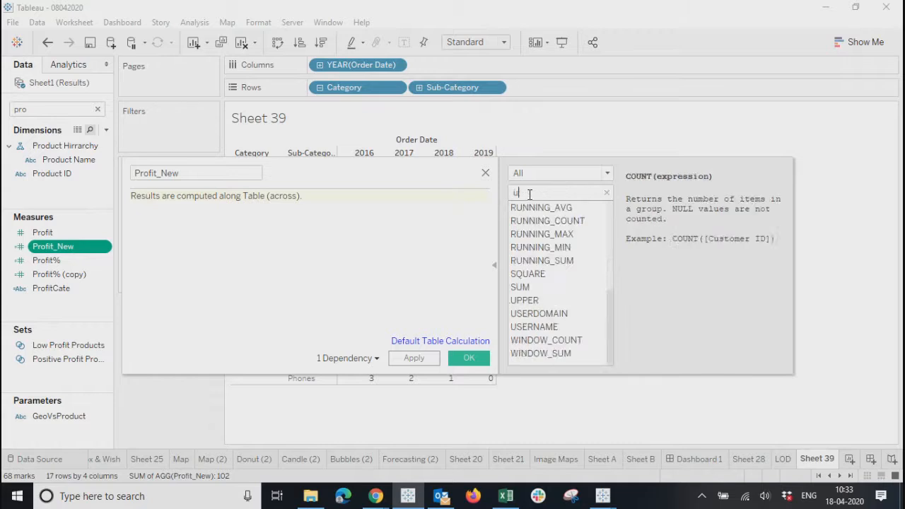
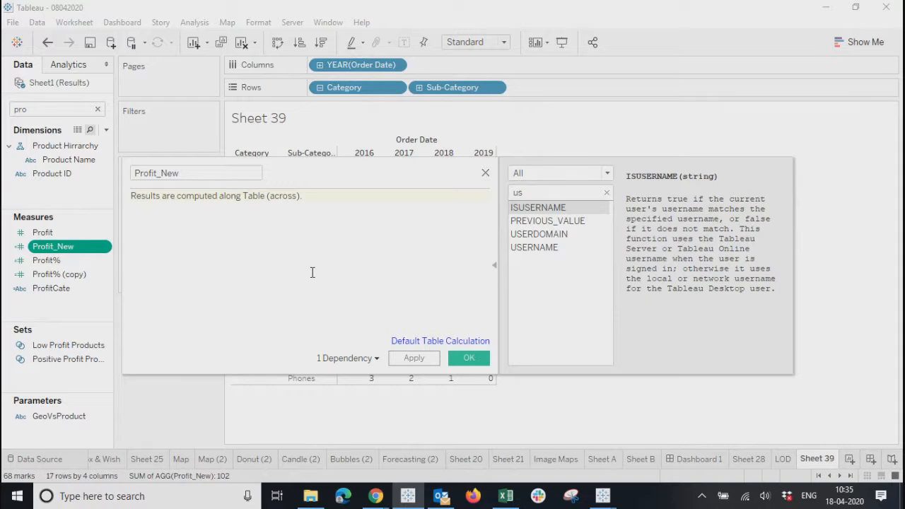
{"action": "left_click", "coordinate": [531, 249]}
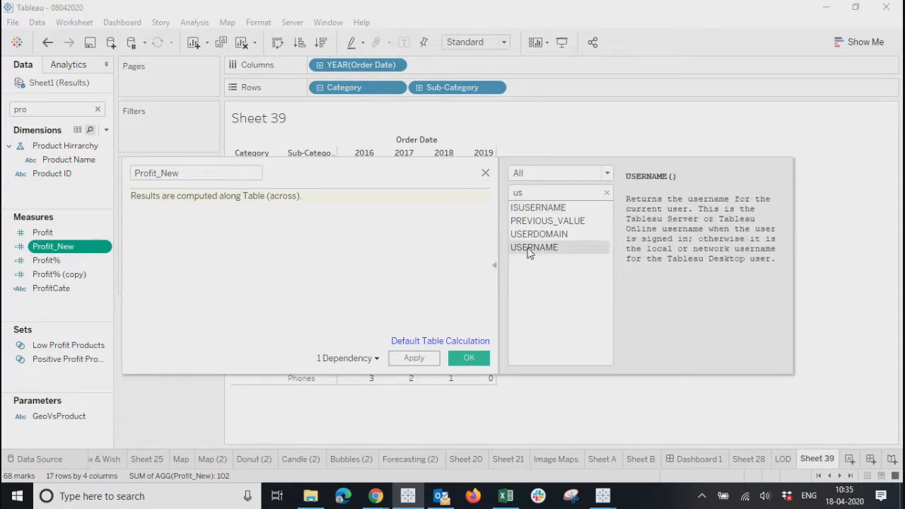
Step: Search the function reference for "cont" and "in", clearing the search text at the end
{"action": "double_click", "coordinate": [546, 190]}
{"action": "key", "text": "BackSpace"}
{"action": "type", "text": "co"}
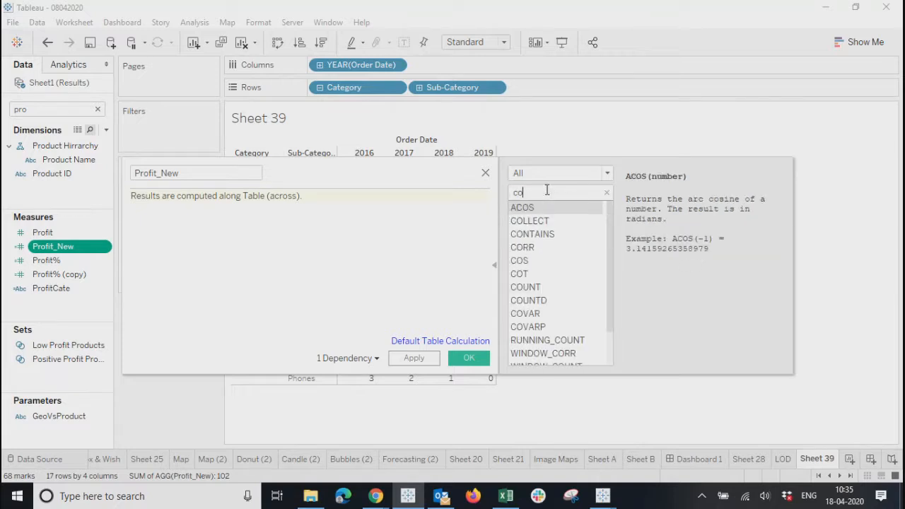
{"action": "type", "text": "nt"}
{"action": "key", "text": "BackSpace"}
{"action": "key", "text": "BackSpace"}
{"action": "key", "text": "BackSpace"}
{"action": "key", "text": "BackSpace"}
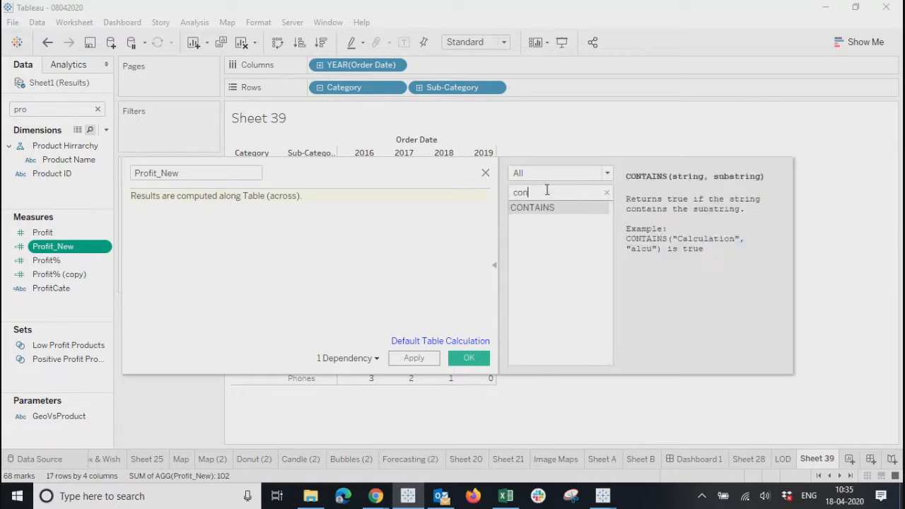
{"action": "type", "text": "i"}
{"action": "key", "text": "BackSpace"}
{"action": "type", "text": "in"}
{"action": "key", "text": "BackSpace"}
{"action": "key", "text": "BackSpace"}
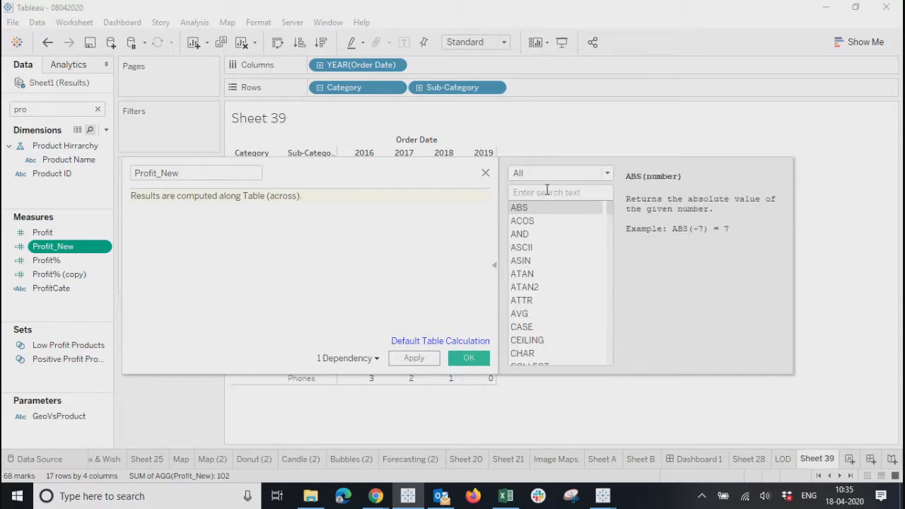
Step: Search the function reference for "user" and read the descriptions of USERDOMAIN and USERNAME
{"action": "type", "text": "user"}
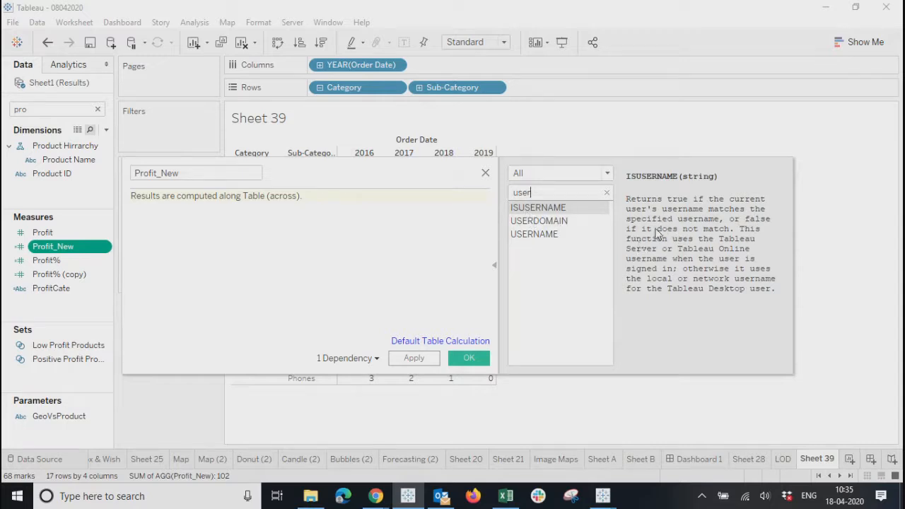
{"action": "left_click", "coordinate": [530, 222]}
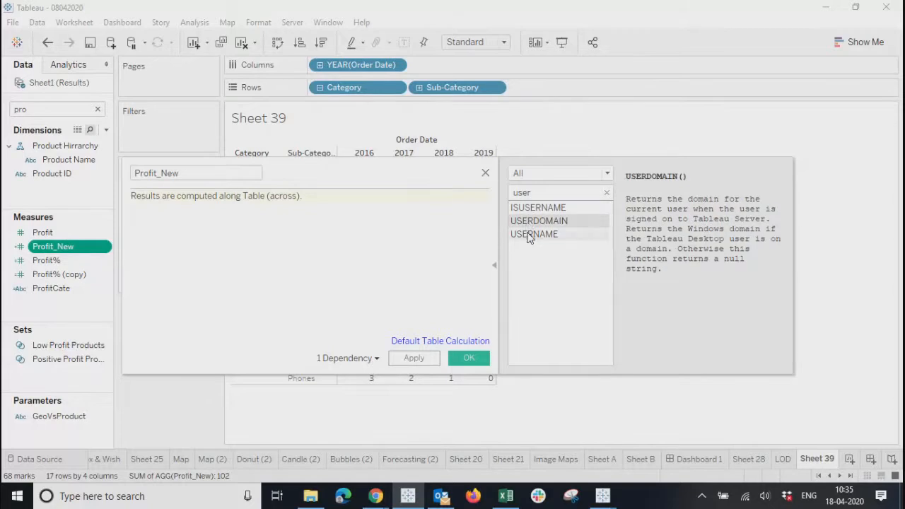
{"action": "left_click", "coordinate": [529, 236]}
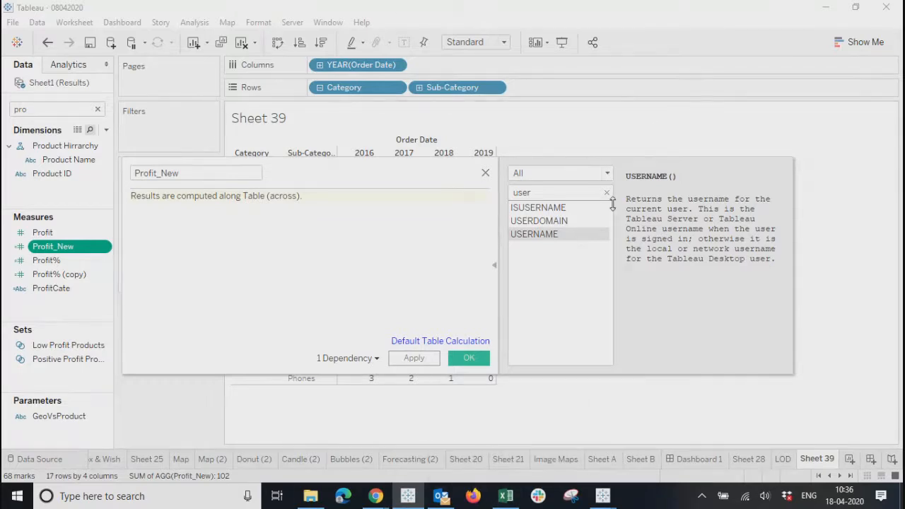
Step: Limit the function reference to String functions and read the descriptions of CONTAINS and FINDNTH through MAX
{"action": "left_click", "coordinate": [603, 173]}
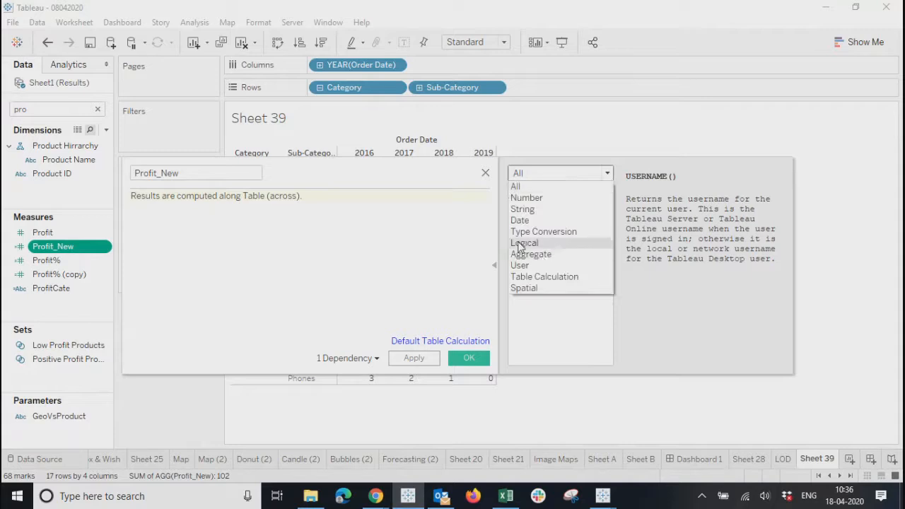
{"action": "left_click", "coordinate": [523, 210]}
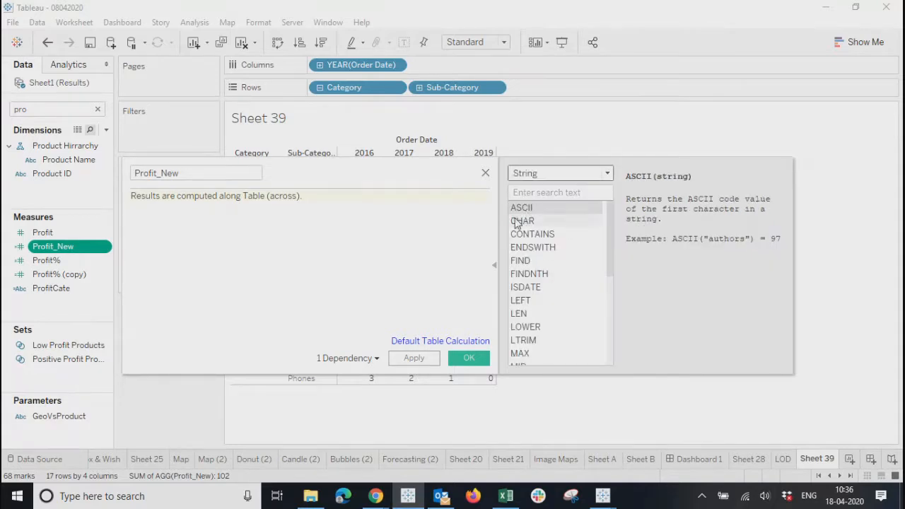
{"action": "left_click", "coordinate": [534, 235]}
{"action": "left_click", "coordinate": [518, 275]}
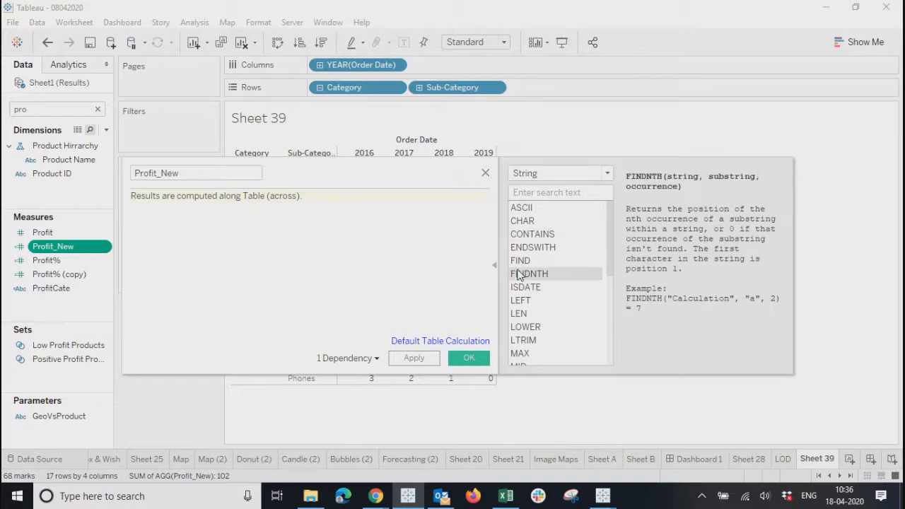
{"action": "left_click", "coordinate": [529, 287]}
{"action": "left_click", "coordinate": [524, 301]}
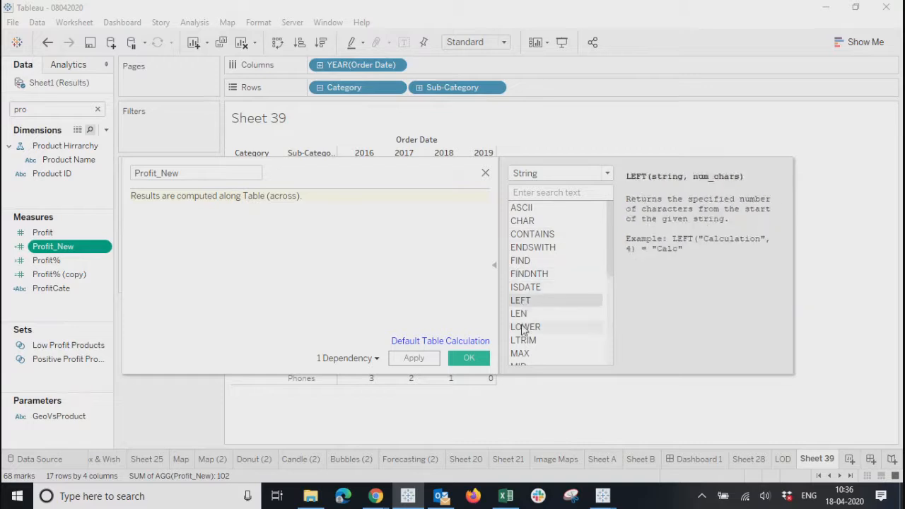
{"action": "left_click", "coordinate": [522, 315]}
{"action": "left_click", "coordinate": [521, 328]}
{"action": "left_click", "coordinate": [522, 340]}
{"action": "left_click", "coordinate": [520, 353]}
Step: Go through the descriptions of the remaining String functions after MAX, down to TRIM
{"action": "key", "text": "Down"}
{"action": "key", "text": "Down"}
{"action": "key", "text": "Down"}
{"action": "key", "text": "Down"}
{"action": "key", "text": "Down"}
{"action": "key", "text": "Down"}
{"action": "key", "text": "Down"}
{"action": "key", "text": "Down"}
{"action": "key", "text": "Down"}
{"action": "key", "text": "Down"}
{"action": "key", "text": "Down"}
{"action": "key", "text": "Down"}
{"action": "key", "text": "Down"}
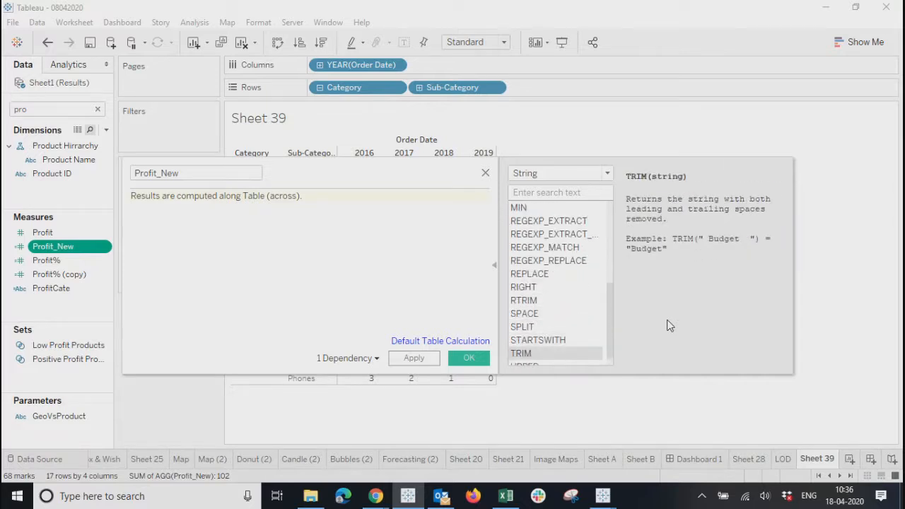
Step: Review the String function descriptions from TRIM back up to REGEXP_EXTRACT, including SPACE
{"action": "key", "text": "Up"}
{"action": "key", "text": "Up"}
{"action": "key", "text": "Up"}
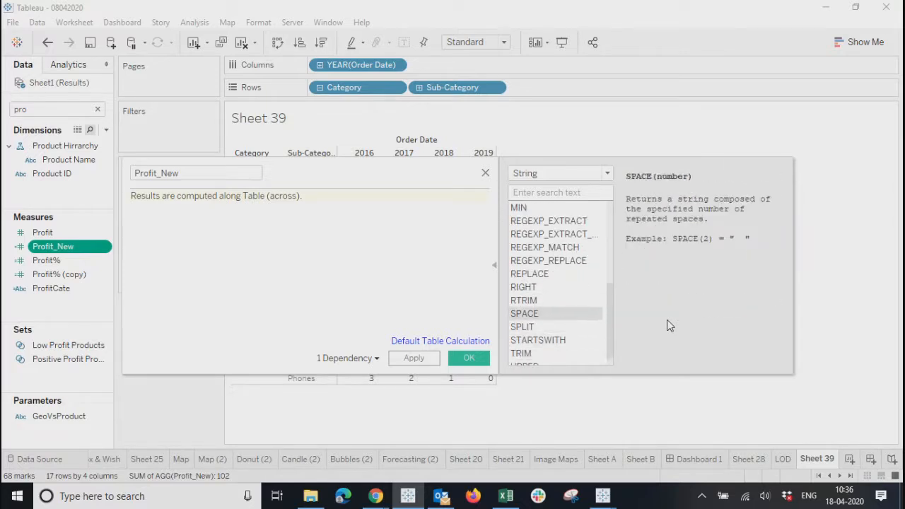
{"action": "key", "text": "Up"}
{"action": "key", "text": "Up"}
{"action": "key", "text": "Up"}
{"action": "key", "text": "Up"}
{"action": "key", "text": "Up"}
{"action": "key", "text": "Up"}
{"action": "key", "text": "Up"}
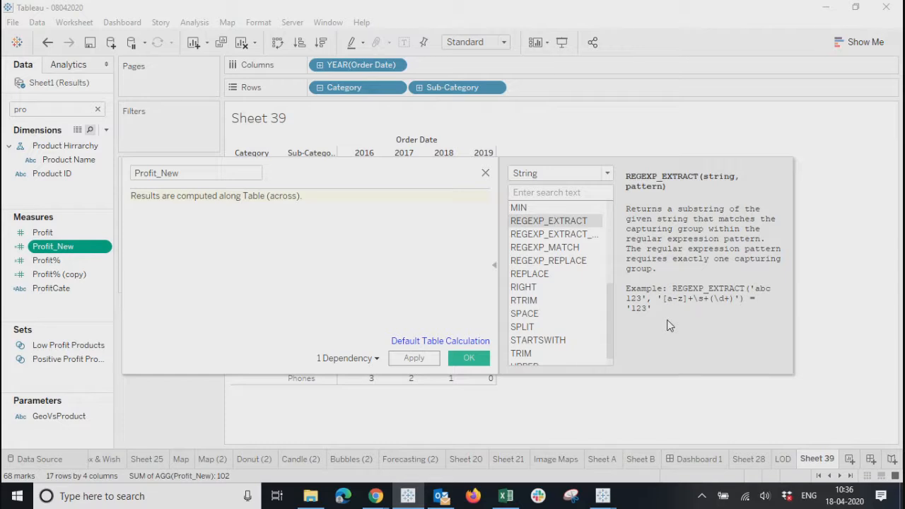
Step: Review the String function descriptions from REGEXP_EXTRACT down to the end of the list, including SPLIT and TRIM
{"action": "key", "text": "Down"}
{"action": "key", "text": "Down"}
{"action": "key", "text": "Down"}
{"action": "key", "text": "Down"}
{"action": "key", "text": "Down"}
{"action": "key", "text": "Down"}
{"action": "key", "text": "Down"}
{"action": "key", "text": "Down"}
{"action": "key", "text": "Down"}
{"action": "key", "text": "Down"}
{"action": "key", "text": "Down"}
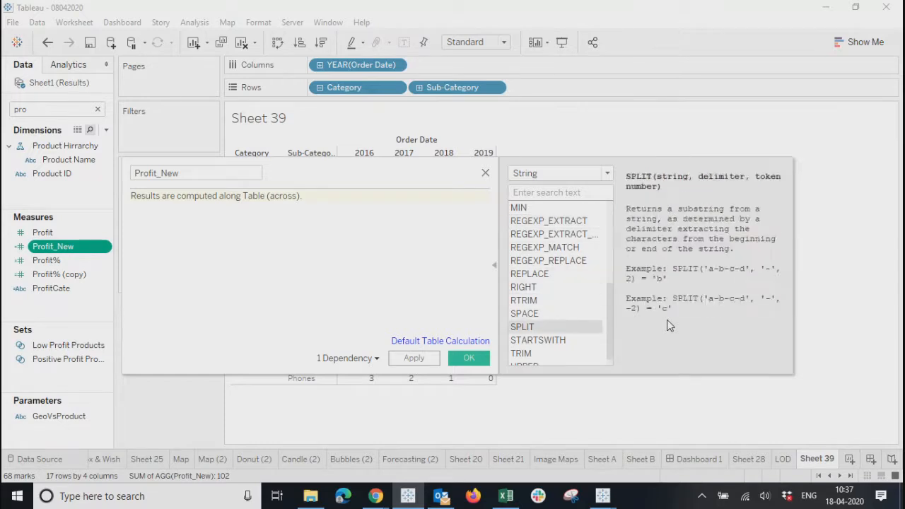
{"action": "key", "text": "Up"}
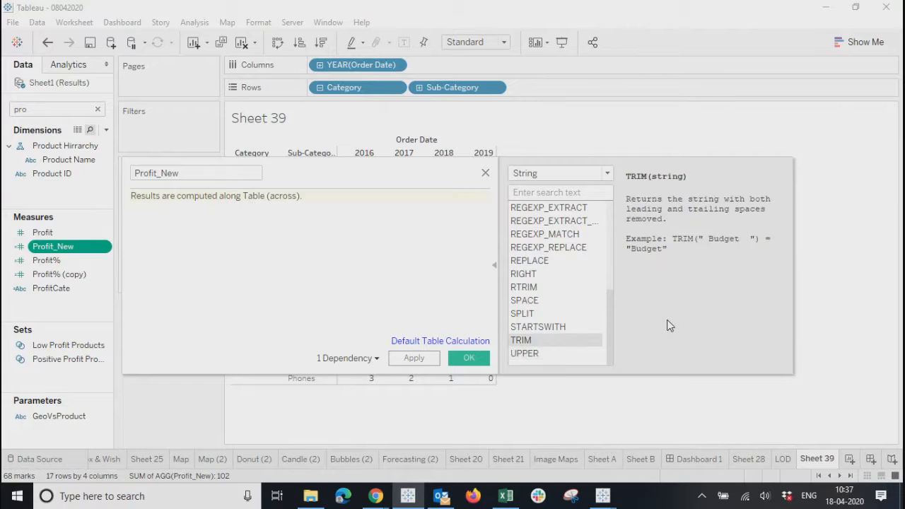
Step: Go back up through the String function list to ASCII and close the Profit_New calculation unchanged
{"action": "key", "text": "Up"}
{"action": "key", "text": "Up"}
{"action": "key", "text": "Up"}
{"action": "key", "text": "Up"}
{"action": "key", "text": "Up"}
{"action": "key", "text": "Up"}
{"action": "key", "text": "Up"}
{"action": "key", "text": "Up"}
{"action": "key", "text": "Up"}
{"action": "key", "text": "Up"}
{"action": "key", "text": "Up"}
{"action": "key", "text": "Up"}
{"action": "key", "text": "Up"}
{"action": "key", "text": "Up"}
{"action": "key", "text": "Up"}
{"action": "key", "text": "Up"}
{"action": "key", "text": "Up"}
{"action": "key", "text": "Up"}
{"action": "key", "text": "Up"}
{"action": "key", "text": "Up"}
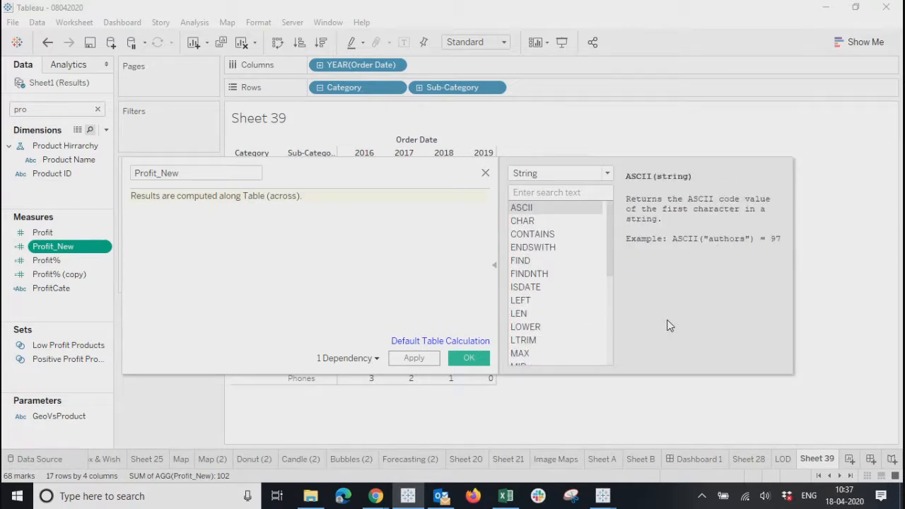
{"action": "left_click", "coordinate": [486, 173]}
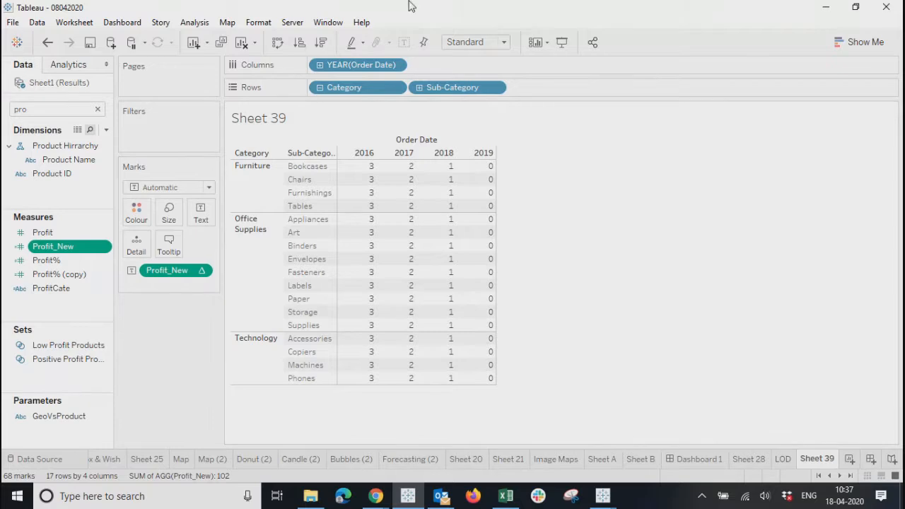
Step: Remove Profit_New from the view and show Profit as the table's values instead
{"action": "left_click", "coordinate": [201, 270]}
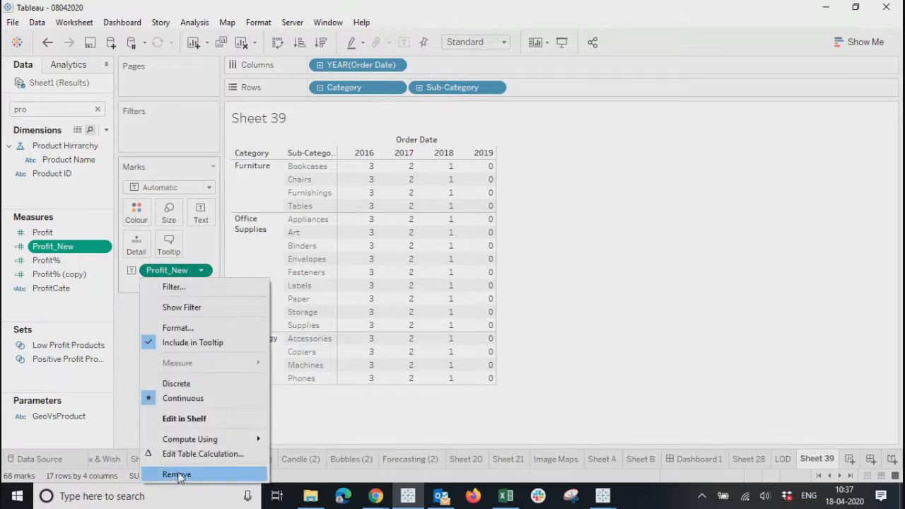
{"action": "left_click", "coordinate": [177, 475]}
{"action": "left_click_drag", "start_coordinate": [41, 234], "coordinate": [425, 271]}
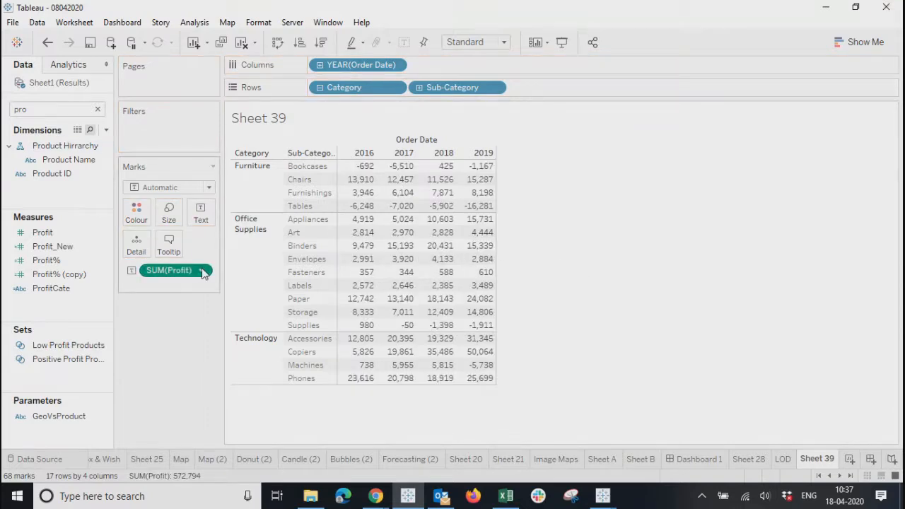
Step: Add a Rank table calculation to Profit, using Descending order, Competition (1, 2, 2, 4) ranking and Table (across)
{"action": "left_click", "coordinate": [202, 271]}
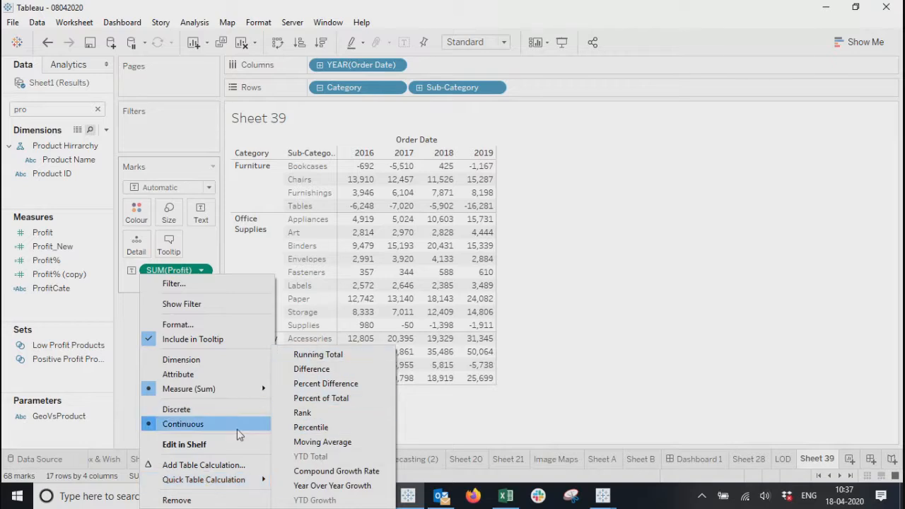
{"action": "left_click", "coordinate": [221, 467]}
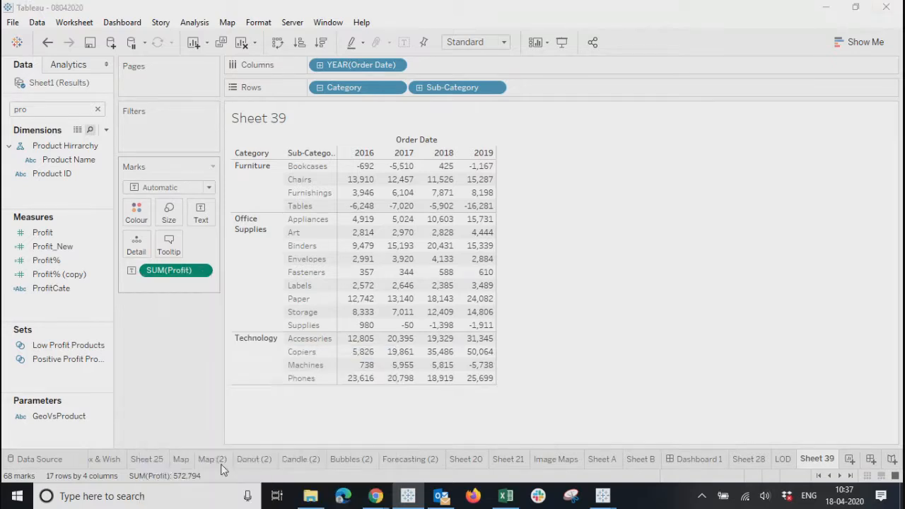
{"action": "left_click_drag", "start_coordinate": [807, 57], "coordinate": [679, 46]}
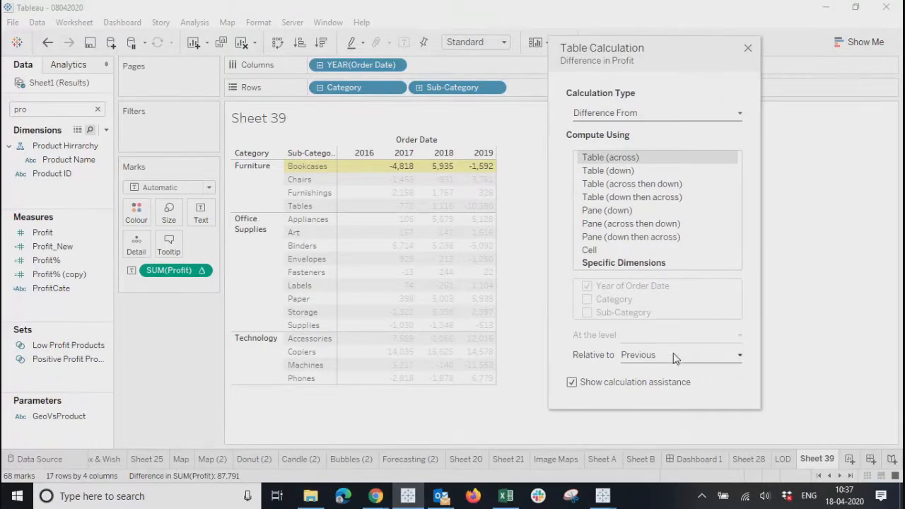
{"action": "left_click", "coordinate": [610, 114]}
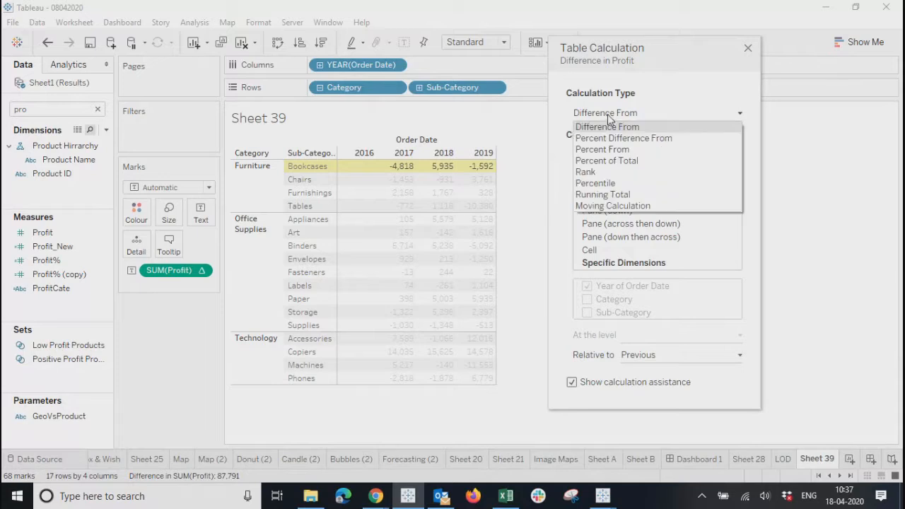
{"action": "left_click", "coordinate": [589, 172]}
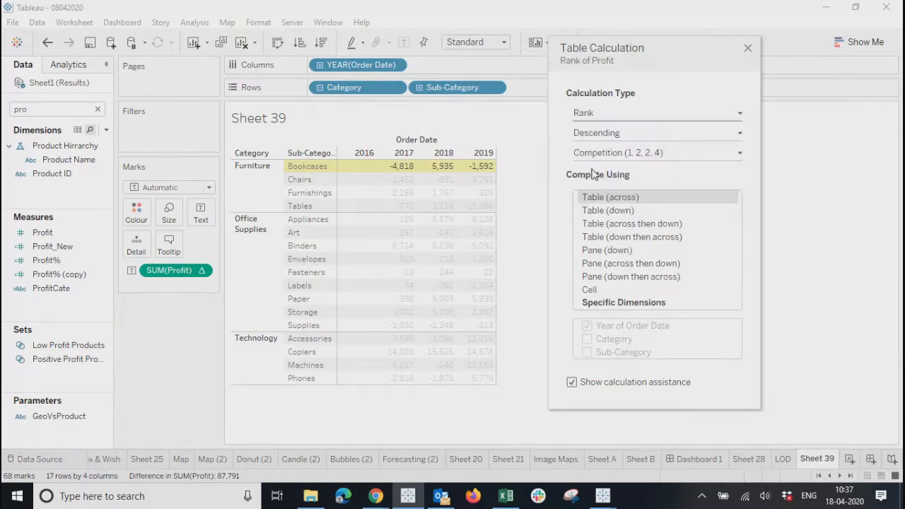
{"action": "left_click", "coordinate": [668, 155]}
{"action": "left_click", "coordinate": [668, 155]}
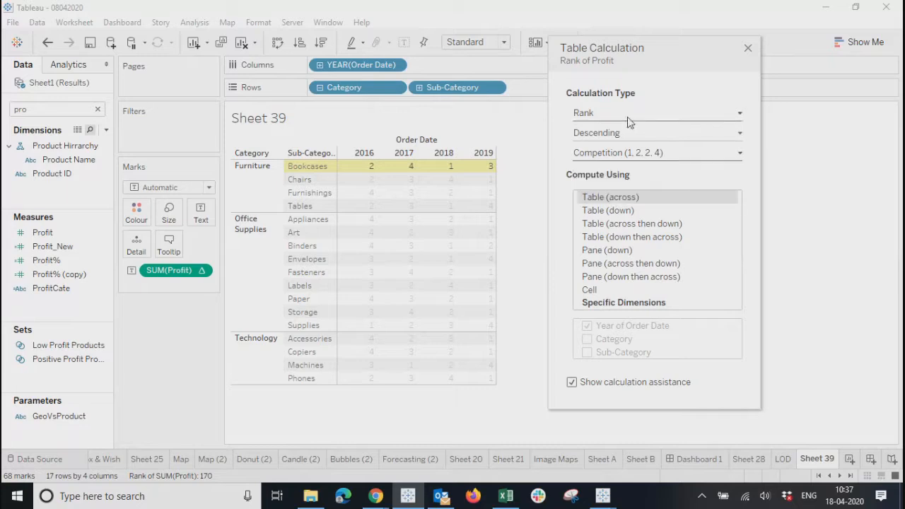
{"action": "left_click", "coordinate": [623, 141]}
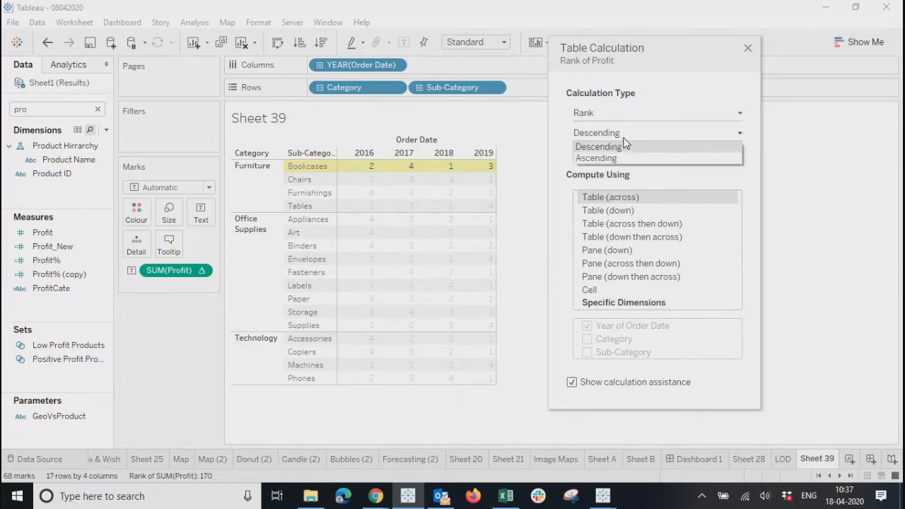
{"action": "left_click", "coordinate": [624, 143]}
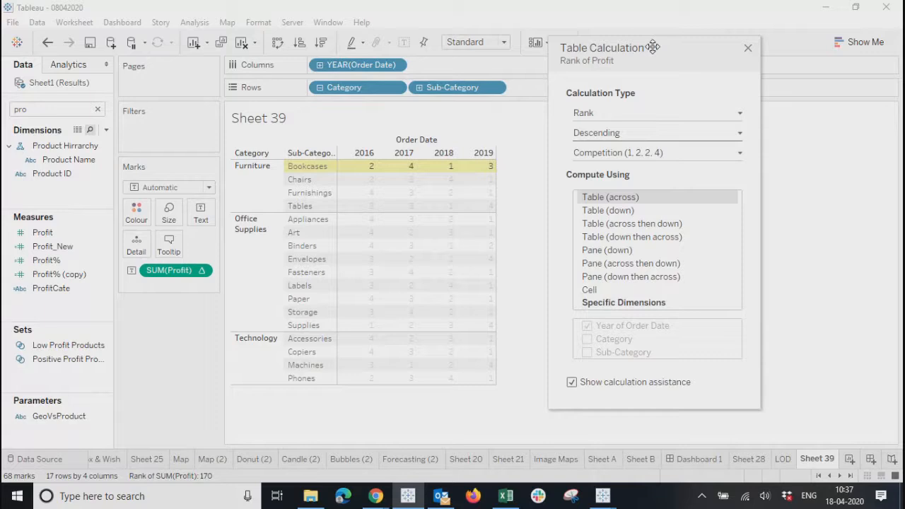
{"action": "left_click", "coordinate": [748, 48]}
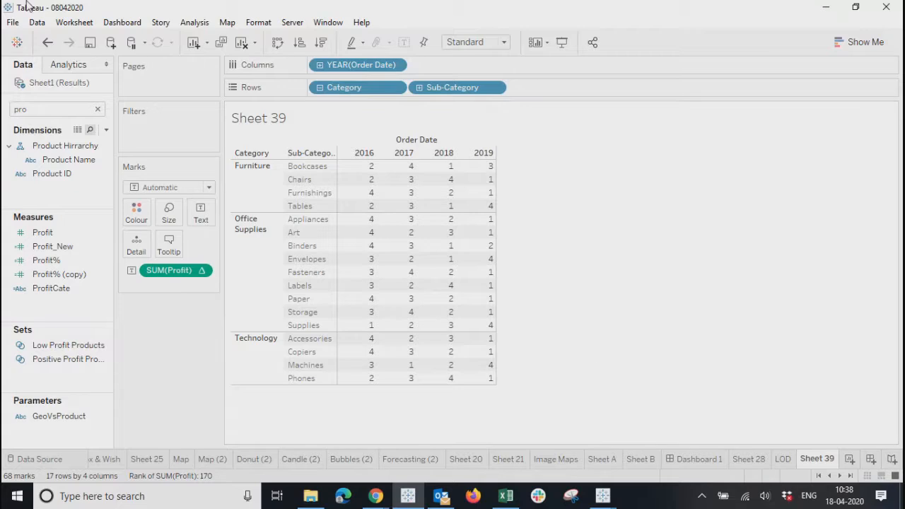
Step: Add the plain Profit values to the table beside their rank, and undo that addition
{"action": "mouse_move", "coordinate": [372, 172]}
{"action": "mouse_move", "coordinate": [484, 174]}
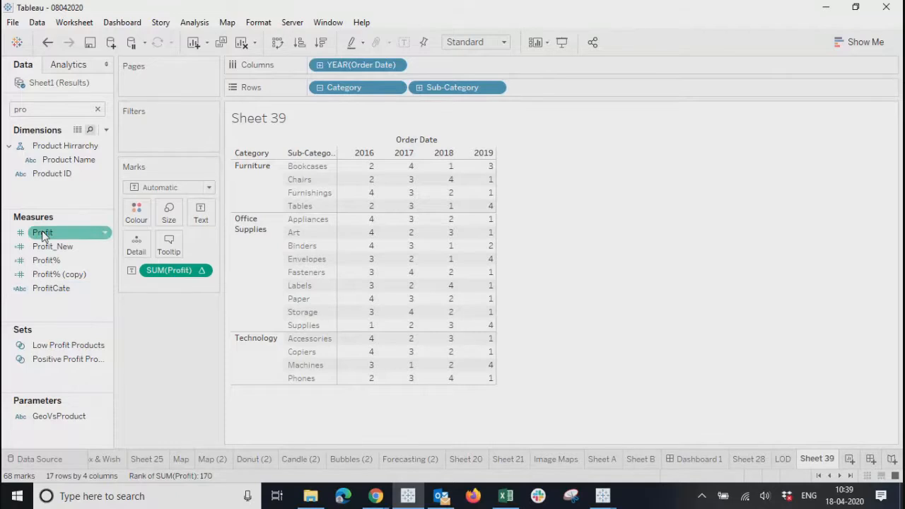
{"action": "left_click_drag", "start_coordinate": [42, 235], "coordinate": [389, 179]}
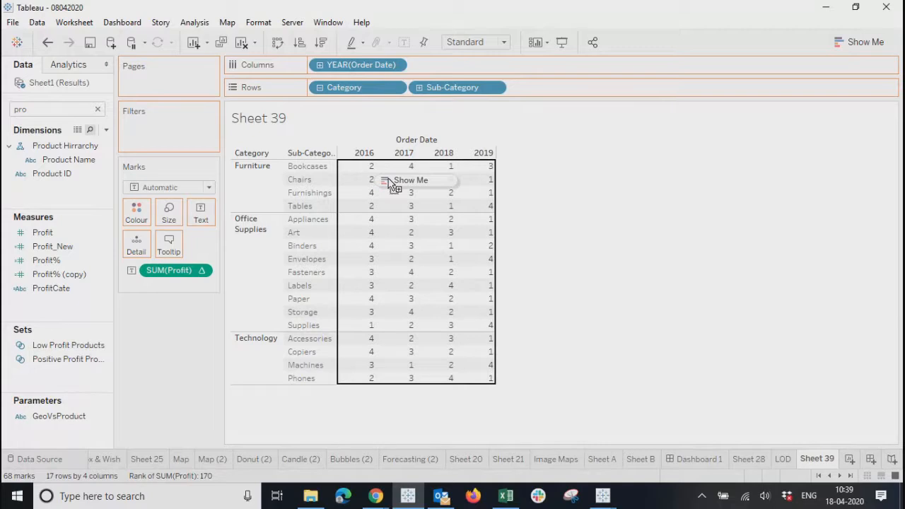
{"action": "left_click_drag", "start_coordinate": [388, 179], "coordinate": [384, 241]}
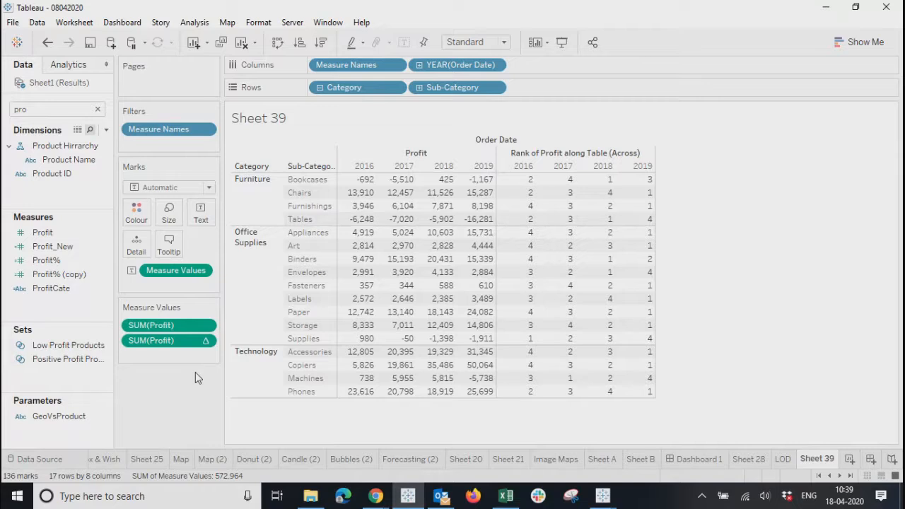
{"action": "key", "text": "ctrl+z"}
{"action": "left_click", "coordinate": [22, 223]}
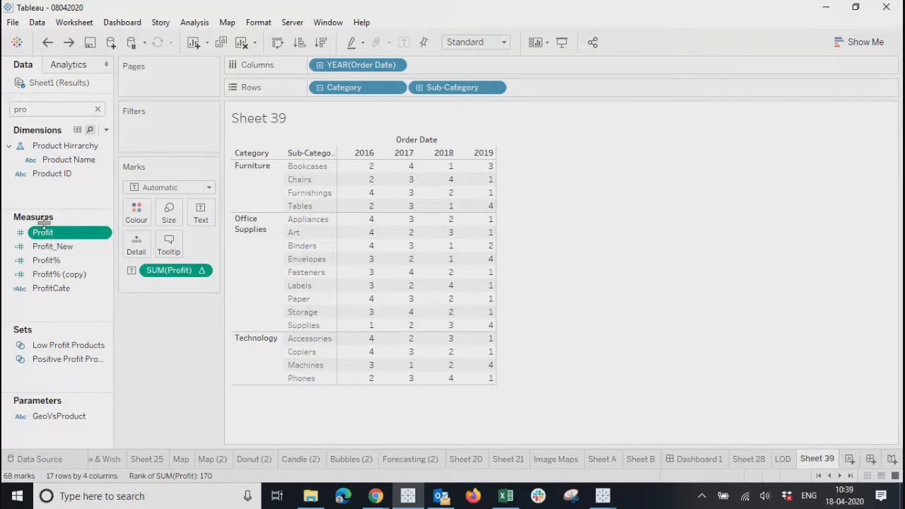
{"action": "left_click_drag", "start_coordinate": [47, 236], "coordinate": [157, 319]}
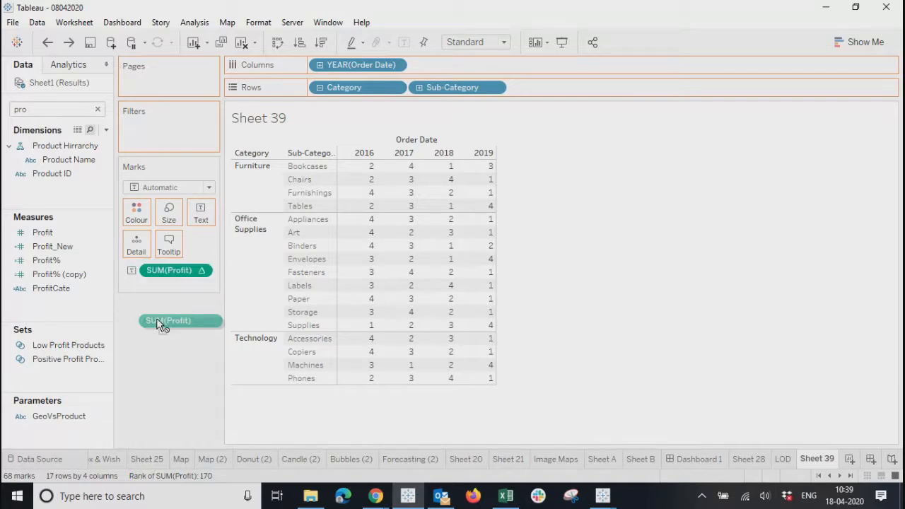
{"action": "mouse_move", "coordinate": [159, 324]}
{"action": "left_mouse_down"}
{"action": "mouse_move", "coordinate": [47, 278]}
{"action": "mouse_move", "coordinate": [44, 306]}
{"action": "mouse_move", "coordinate": [146, 328]}
{"action": "left_mouse_up"}
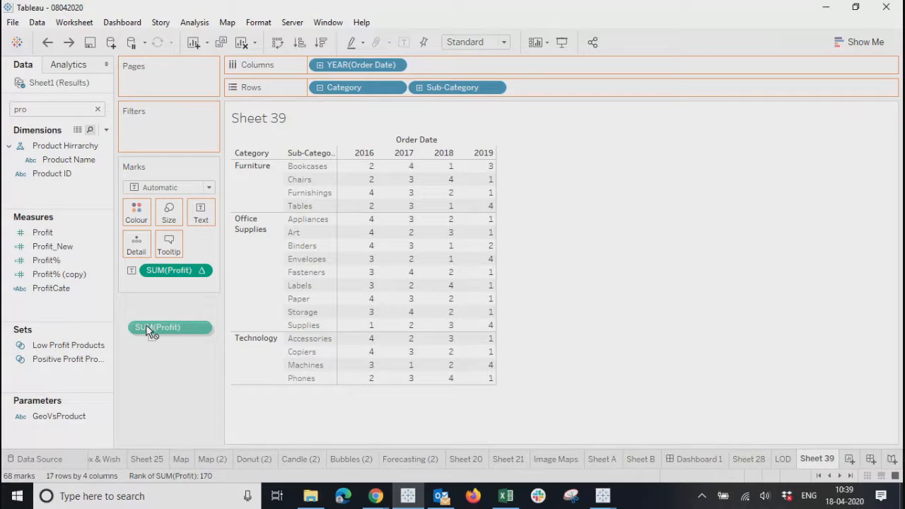
{"action": "mouse_move", "coordinate": [145, 325]}
{"action": "left_mouse_down"}
{"action": "mouse_move", "coordinate": [99, 311]}
{"action": "mouse_move", "coordinate": [131, 317]}
{"action": "left_mouse_up"}
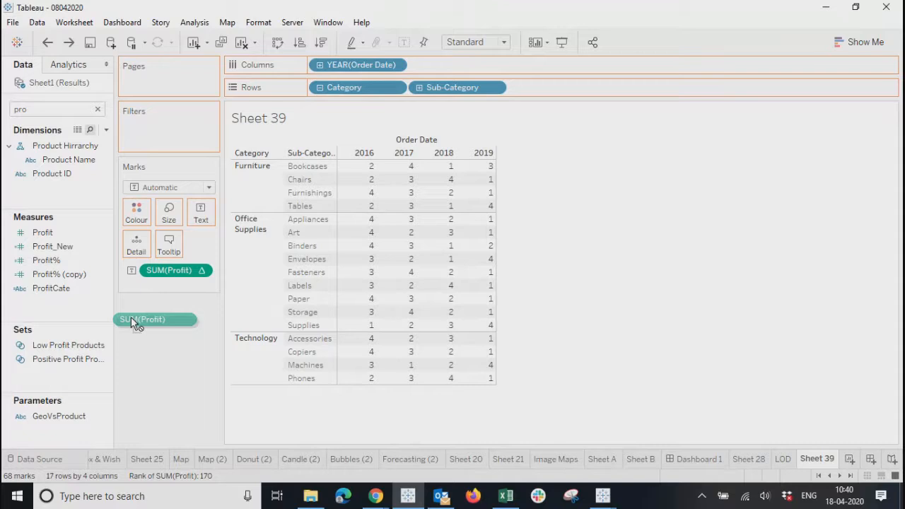
{"action": "left_click_drag", "start_coordinate": [131, 317], "coordinate": [32, 256]}
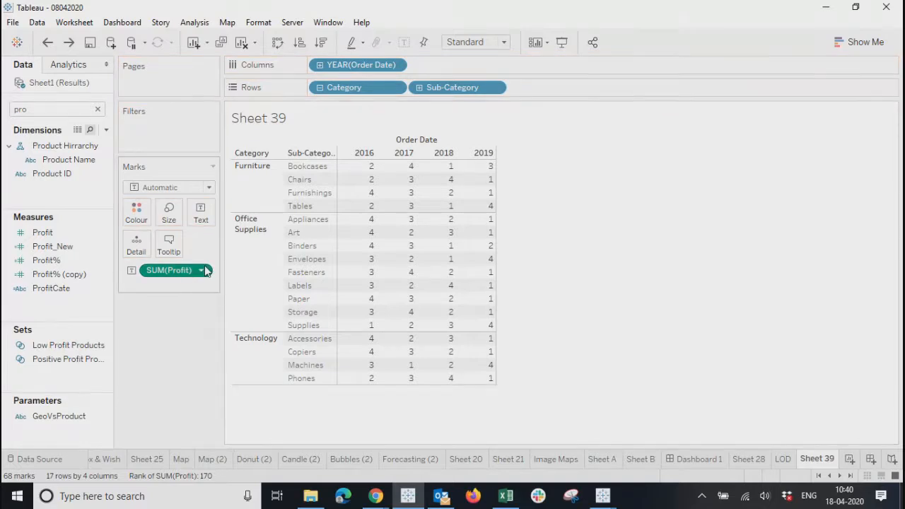
Step: Inspect the ranked Profit measure's table calculation options, its quick table calculation types and its description, and check the Bookcases rank for 2016
{"action": "left_click", "coordinate": [203, 270]}
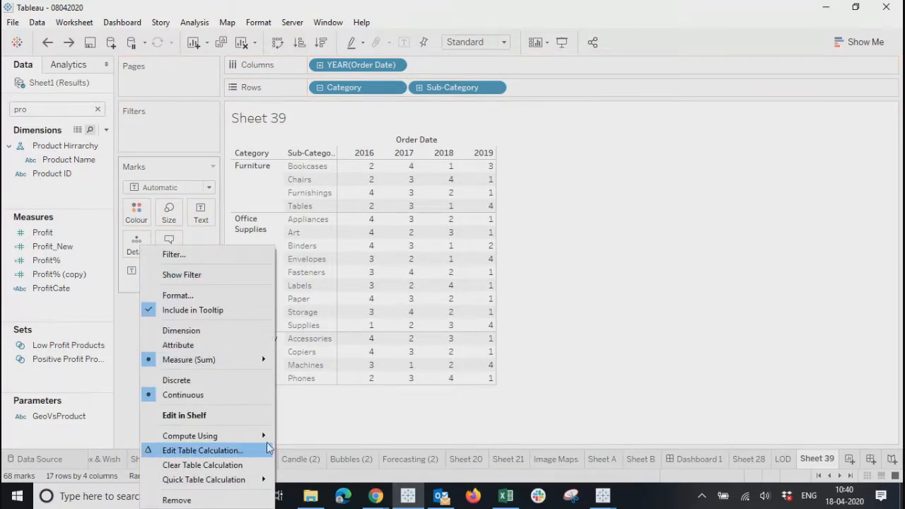
{"action": "left_click", "coordinate": [334, 418]}
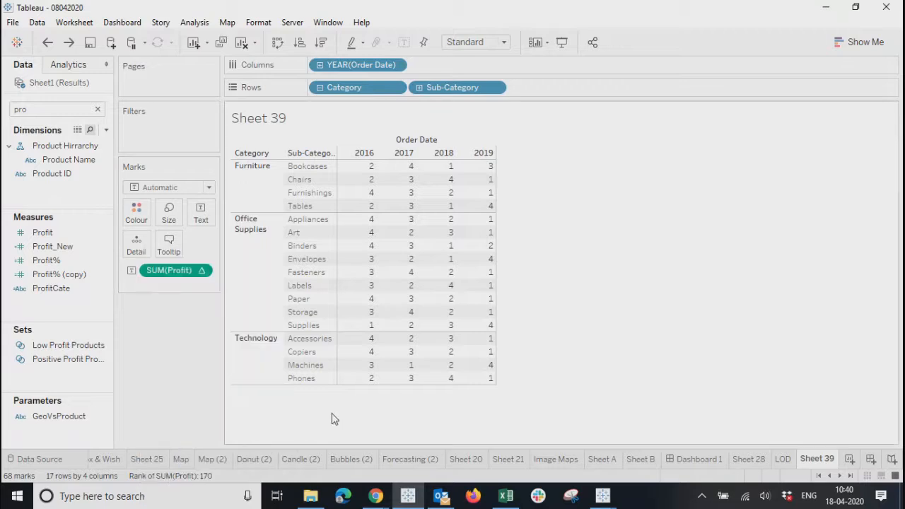
{"action": "left_click", "coordinate": [202, 272]}
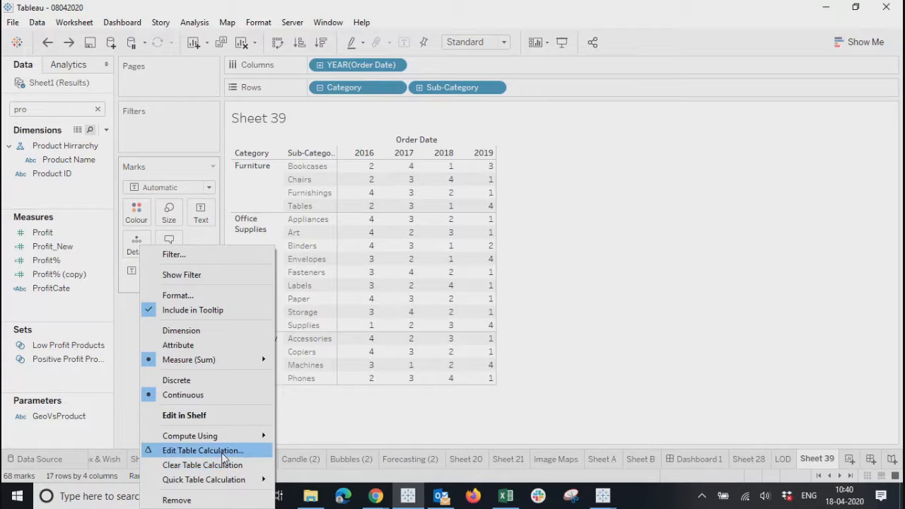
{"action": "mouse_move", "coordinate": [215, 482]}
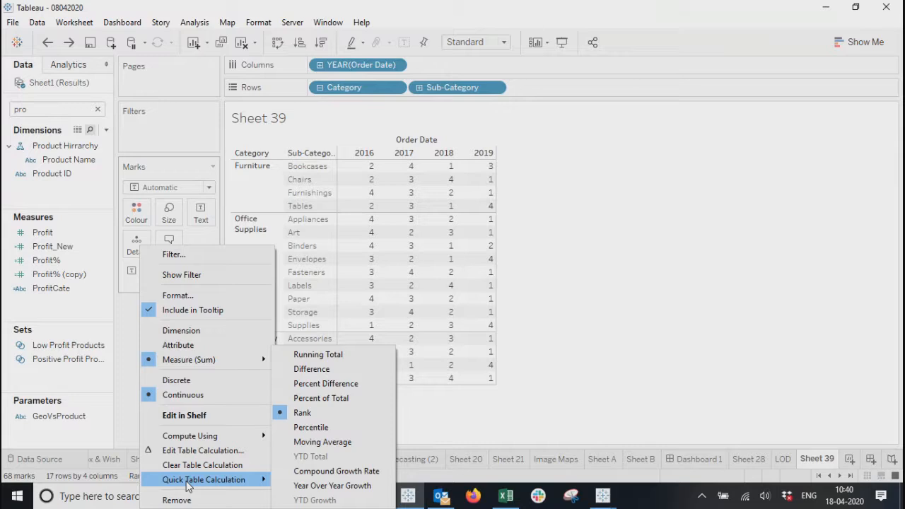
{"action": "left_click", "coordinate": [456, 407]}
{"action": "mouse_move", "coordinate": [182, 275]}
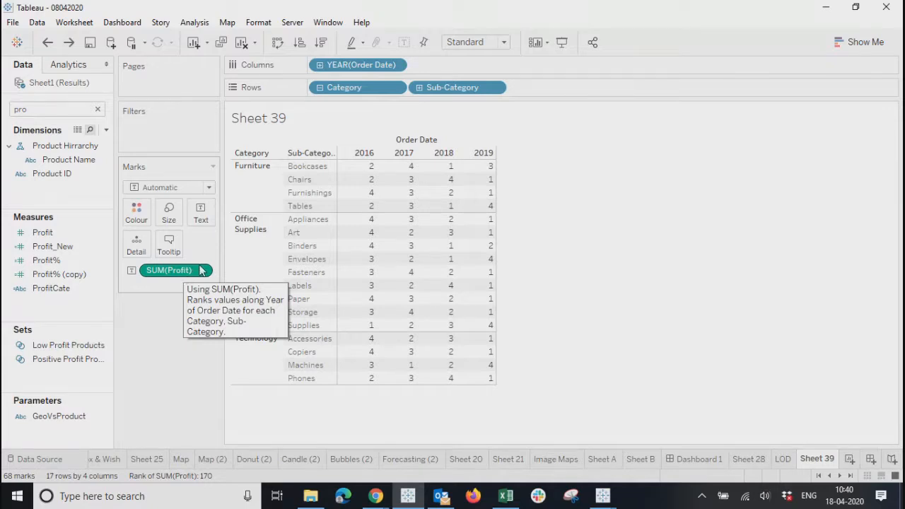
{"action": "mouse_move", "coordinate": [380, 178]}
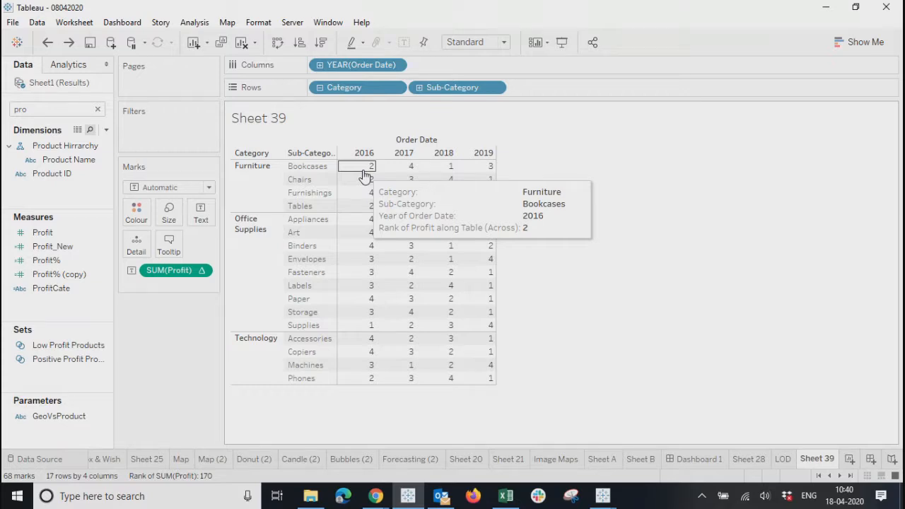
{"action": "left_click", "coordinate": [200, 270]}
Step: Place the unranked Profit measure in the table alongside the rank of Profit
{"action": "left_click", "coordinate": [46, 240]}
{"action": "left_click_drag", "start_coordinate": [43, 232], "coordinate": [136, 293]}
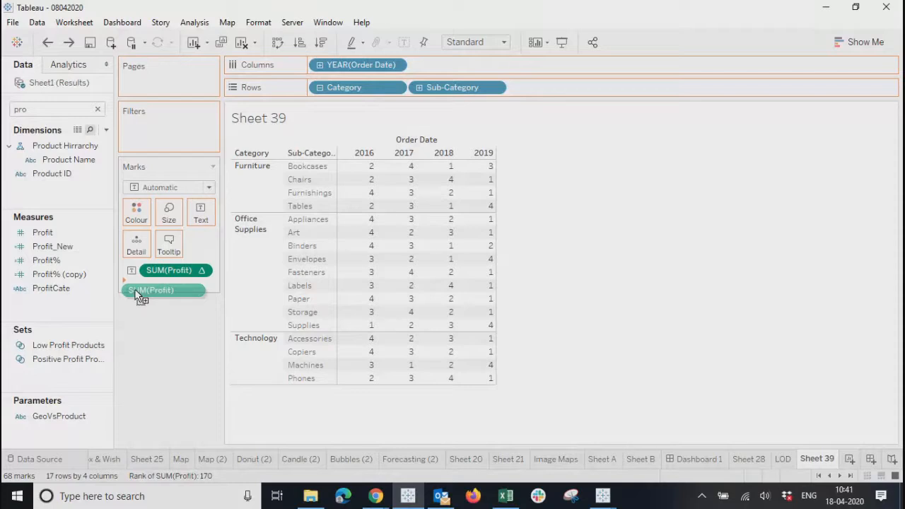
{"action": "left_click_drag", "start_coordinate": [136, 293], "coordinate": [362, 295]}
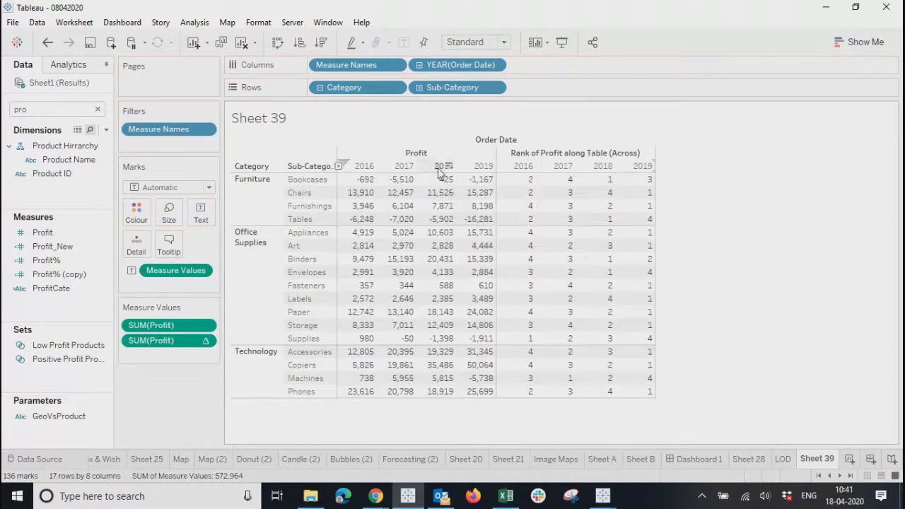
Step: Review the quick table calculation and aggregation options of the unranked Profit measure and remove it from the view
{"action": "left_click", "coordinate": [209, 326]}
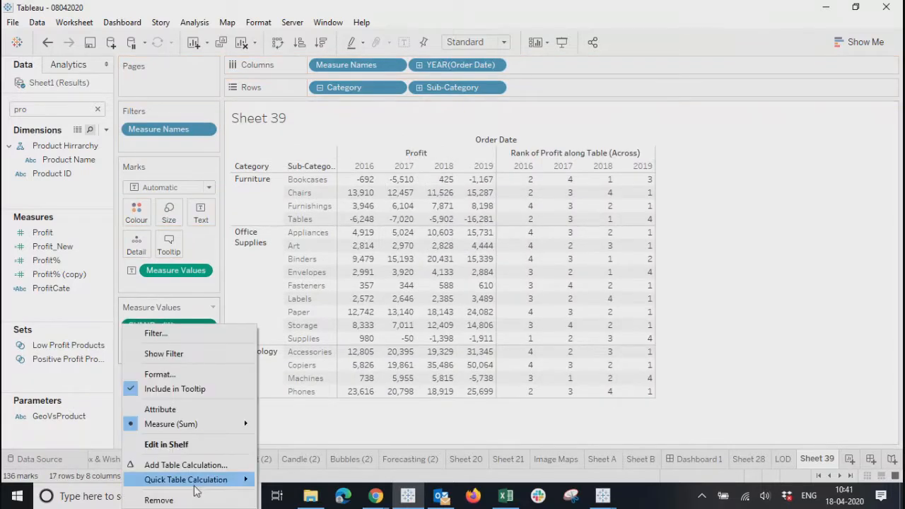
{"action": "mouse_move", "coordinate": [200, 487]}
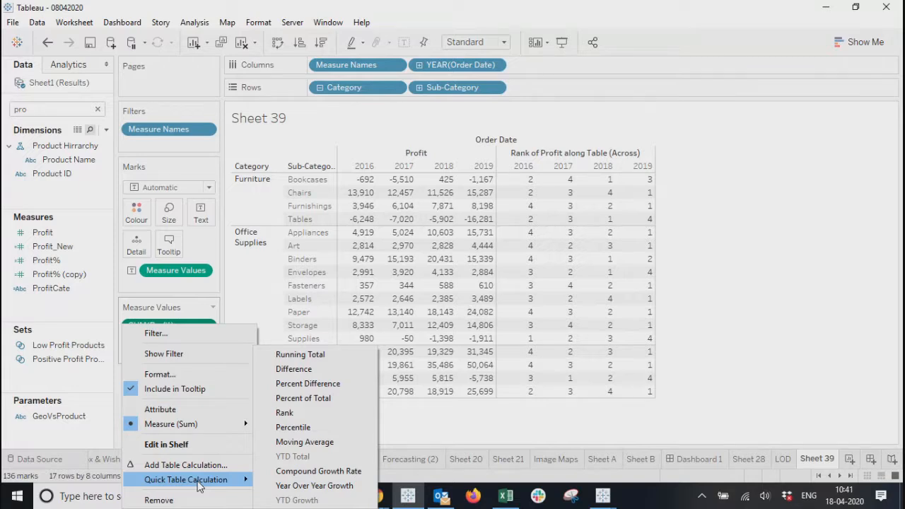
{"action": "mouse_move", "coordinate": [222, 429]}
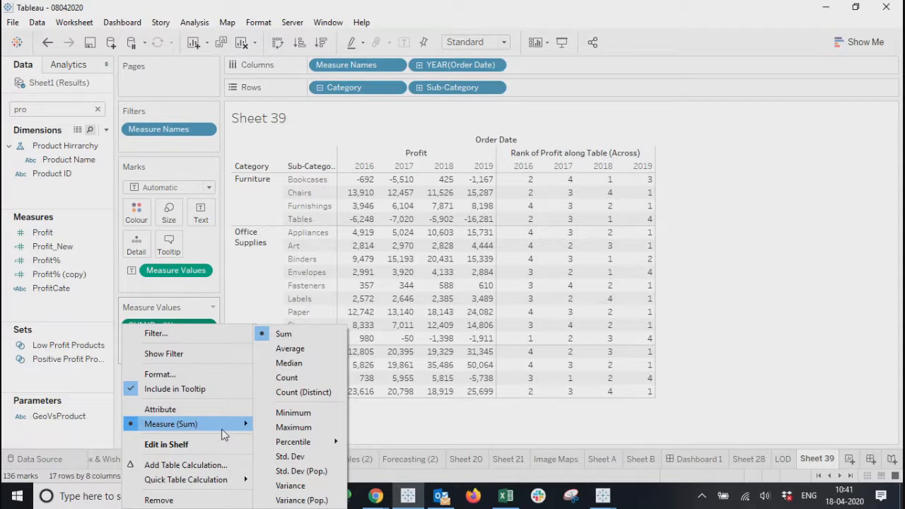
{"action": "left_click", "coordinate": [481, 436]}
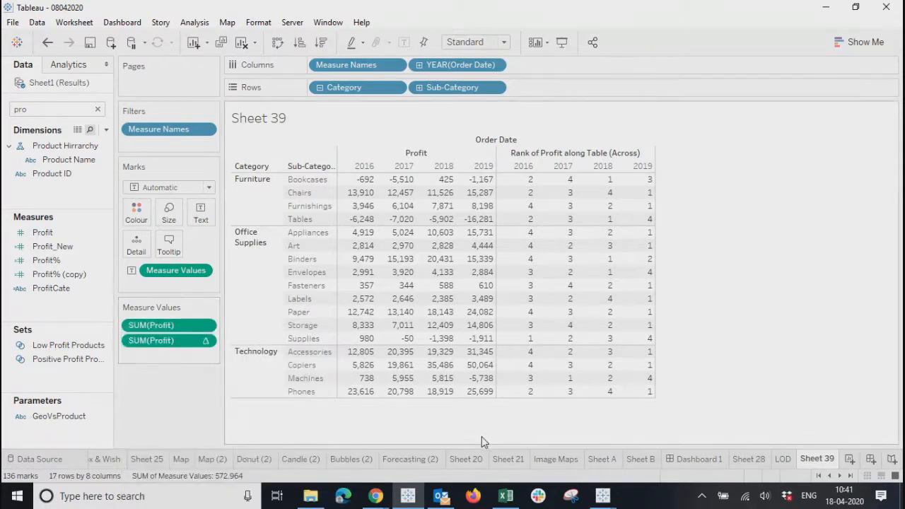
{"action": "left_click", "coordinate": [206, 326]}
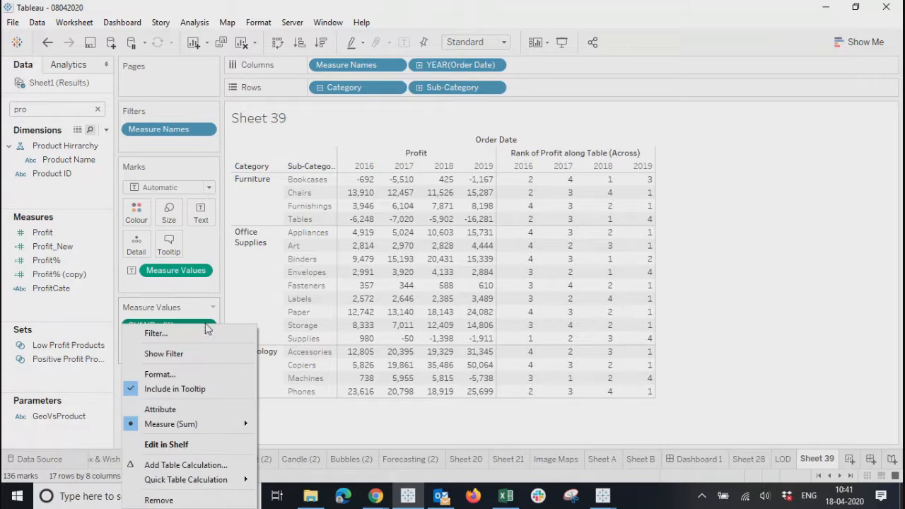
{"action": "left_click", "coordinate": [154, 499]}
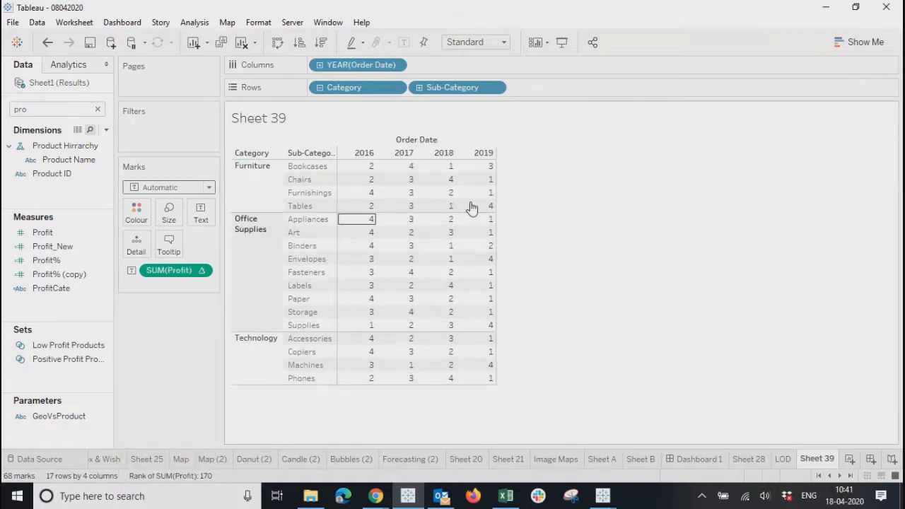
Step: Check the rank details of the Bookcases value for 2016 in the table
{"action": "left_click", "coordinate": [357, 169]}
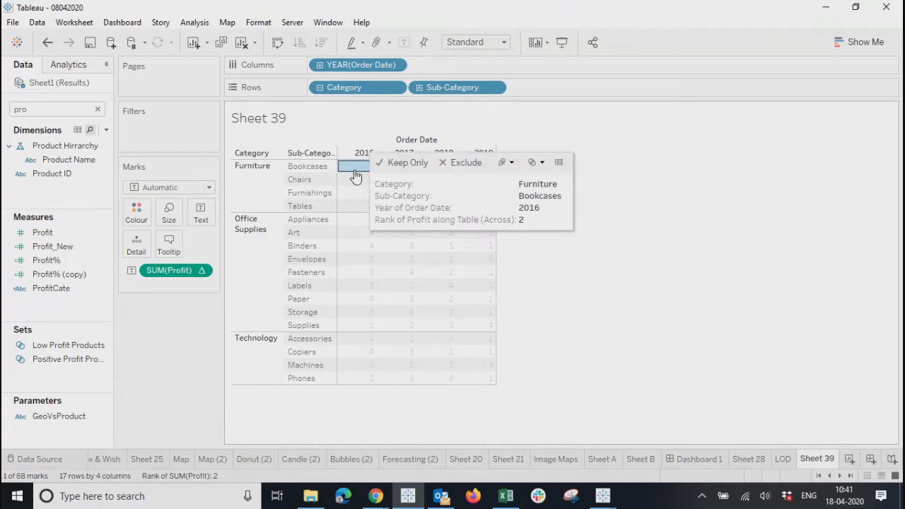
{"action": "left_click", "coordinate": [171, 363]}
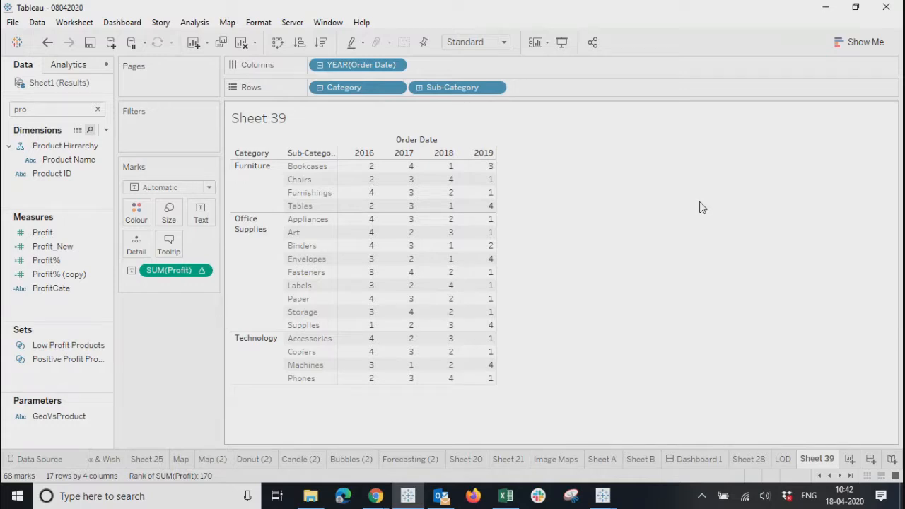
Step: Create a new calculated field named Profit_Calc
{"action": "left_click", "coordinate": [107, 130]}
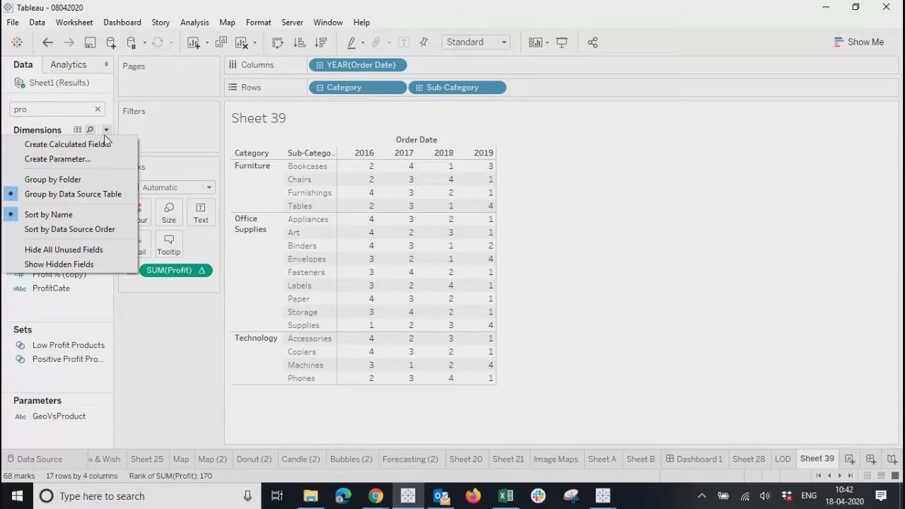
{"action": "left_click", "coordinate": [78, 145]}
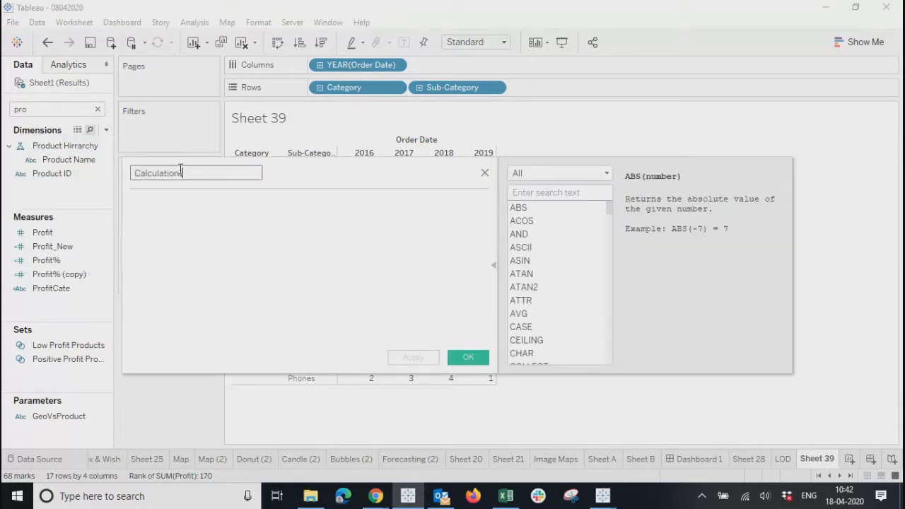
{"action": "key", "text": "BackSpace"}
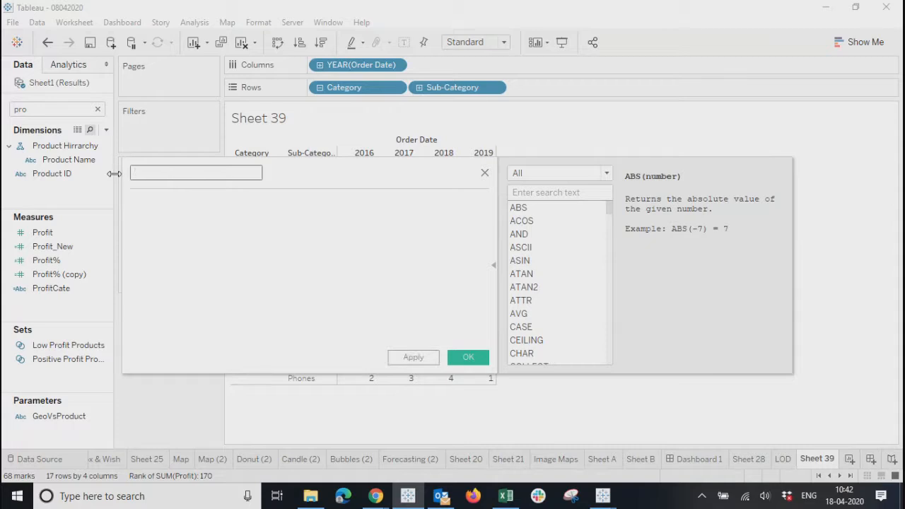
{"action": "type", "text": "Profit_CA"}
{"action": "key", "text": "BackSpace"}
{"action": "type", "text": "alc"}
Step: Enter sum([Profit]) as the first line of the Profit_Calc formula, followed by a blank line
{"action": "left_click", "coordinate": [174, 248]}
{"action": "type", "text": "sum(pro"}
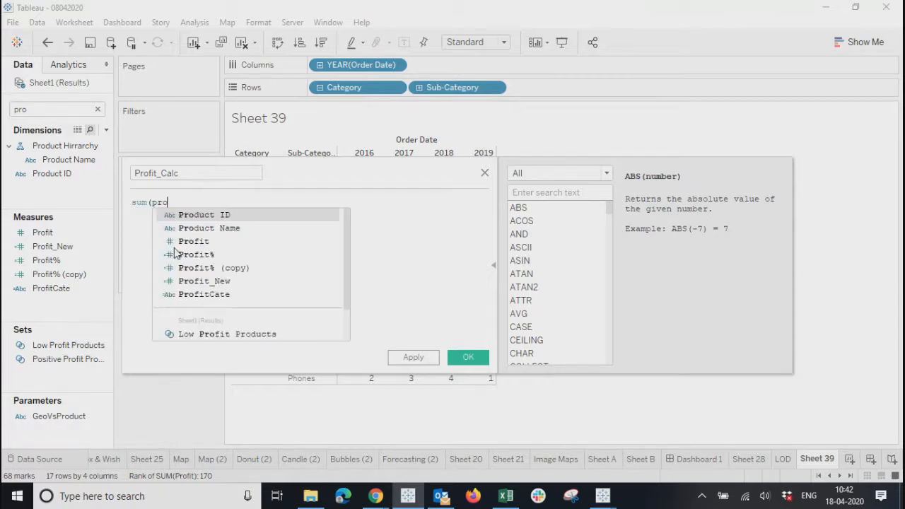
{"action": "left_click", "coordinate": [175, 245]}
{"action": "type", "text": ") ,"}
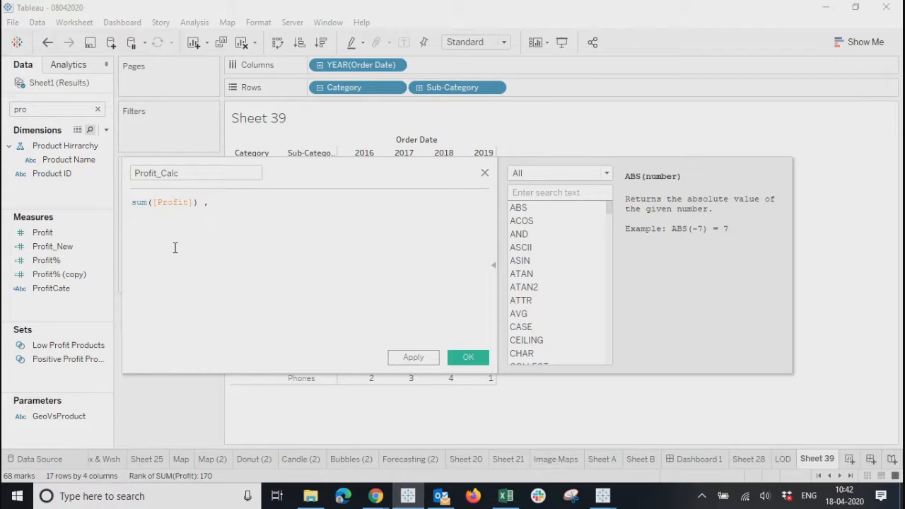
{"action": "key", "text": "BackSpace"}
{"action": "key", "text": "Return"}
{"action": "key", "text": "Return"}
{"action": "type", "text": "ranhe"}
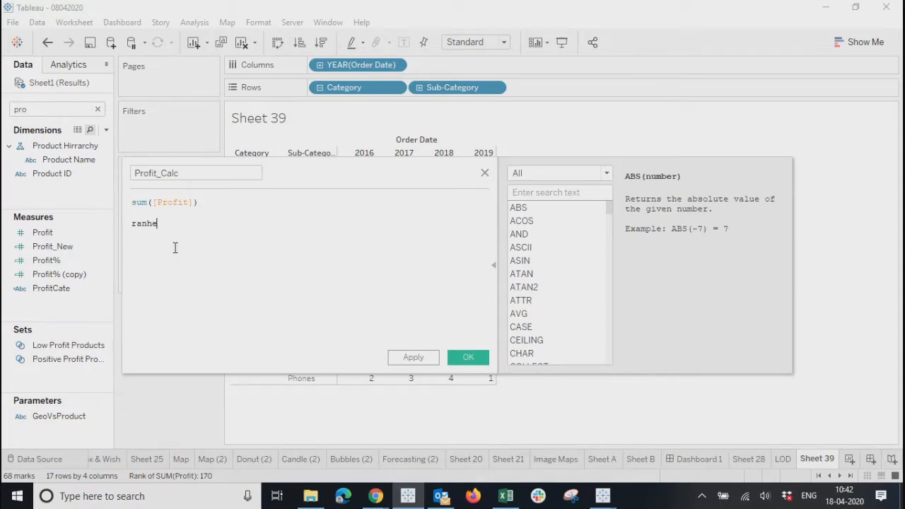
{"action": "key", "text": "BackSpace"}
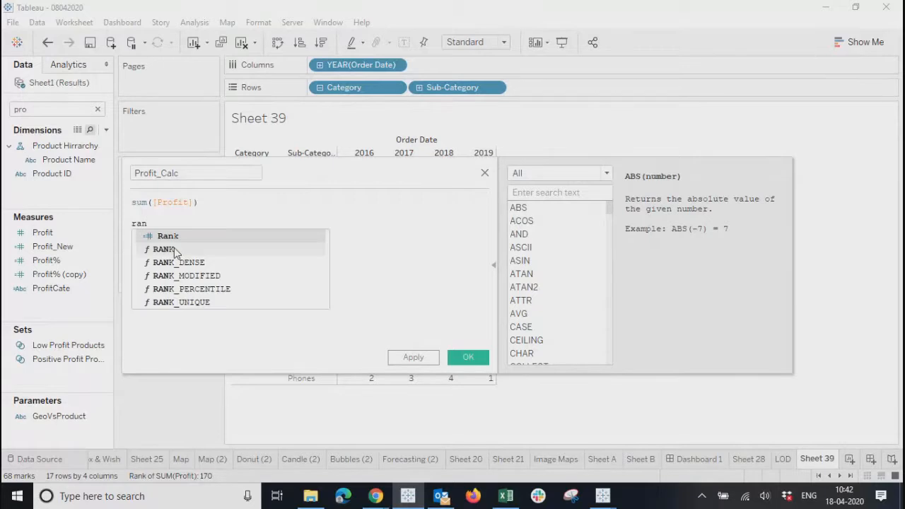
{"action": "key", "text": "Return"}
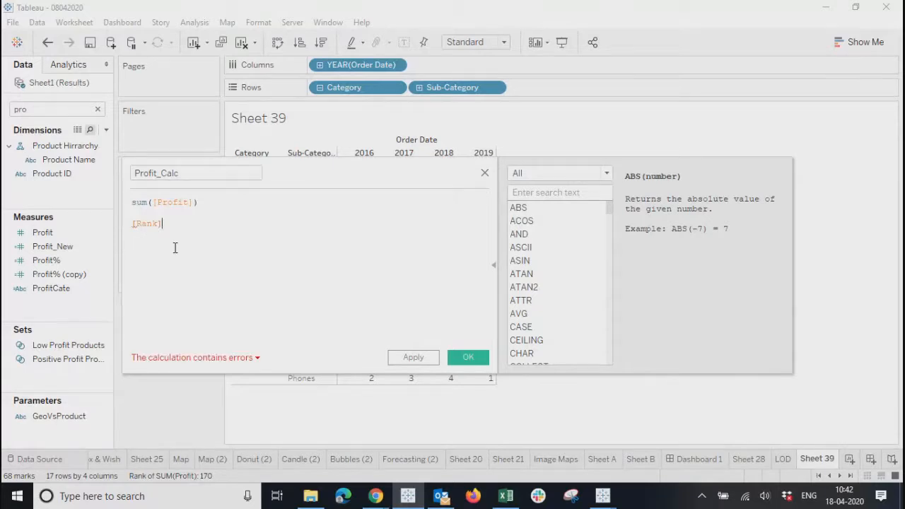
{"action": "type", "text": "("}
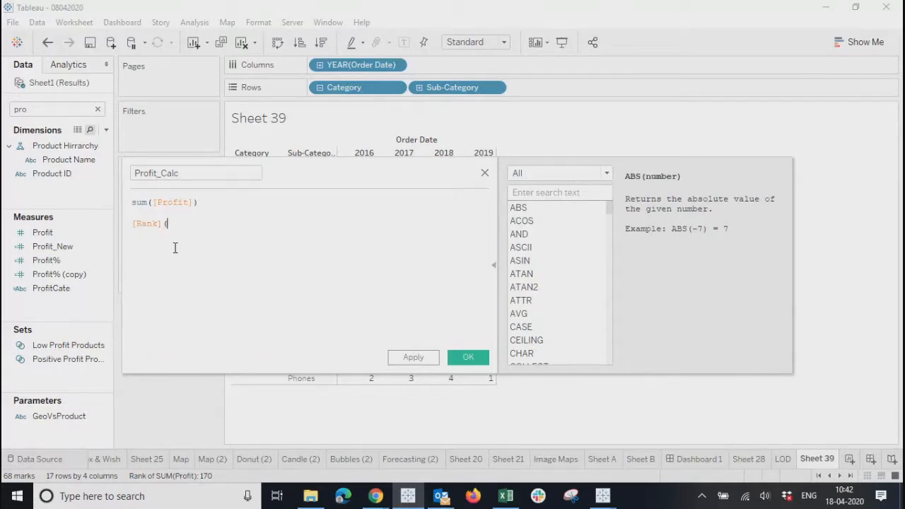
{"action": "key", "text": "BackSpace"}
{"action": "key", "text": "BackSpace"}
{"action": "key", "text": "BackSpace"}
{"action": "key", "text": "BackSpace"}
{"action": "key", "text": "BackSpace"}
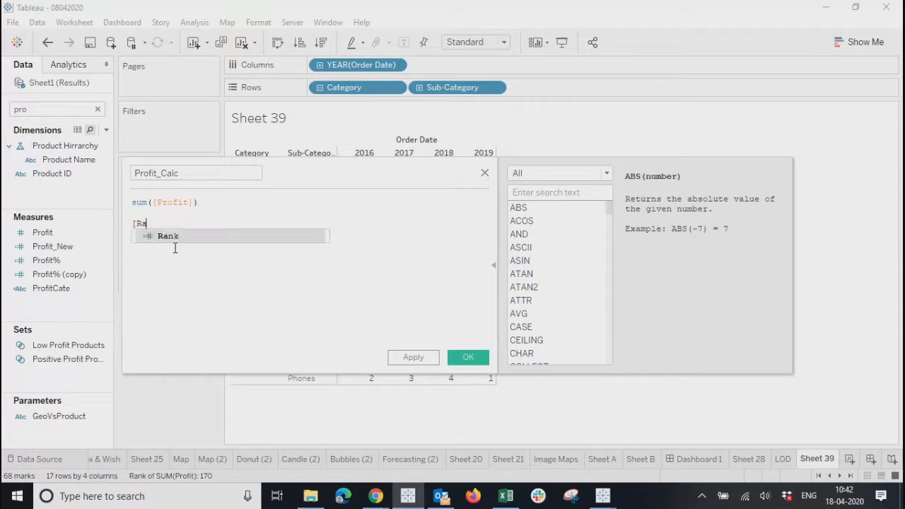
{"action": "key", "text": "BackSpace"}
{"action": "key", "text": "BackSpace"}
{"action": "key", "text": "BackSpace"}
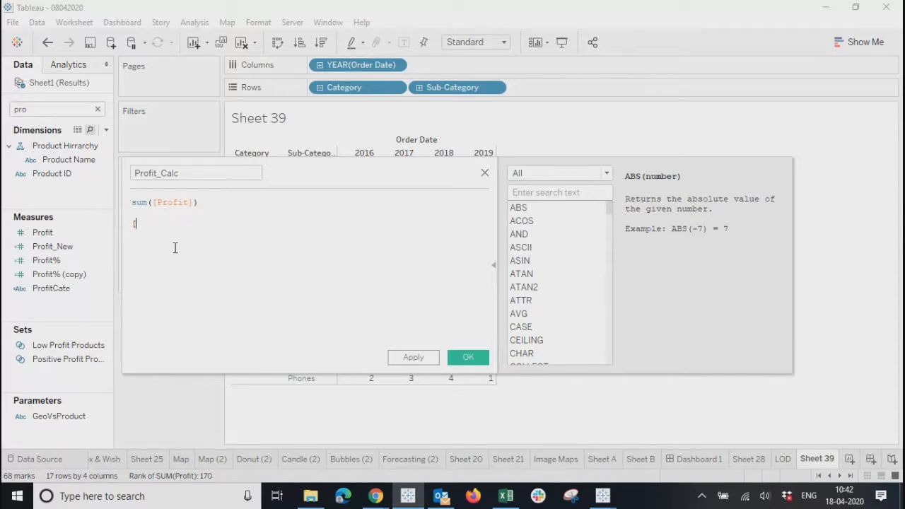
Step: Add the expression RANK(SUM([Profit])) below the sum of Profit, using the RANK function
{"action": "type", "text": "ran"}
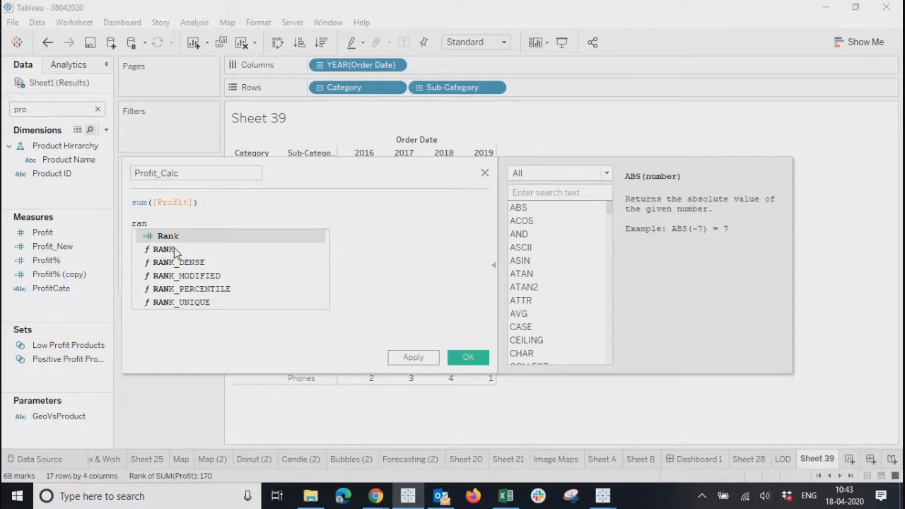
{"action": "left_click", "coordinate": [175, 249]}
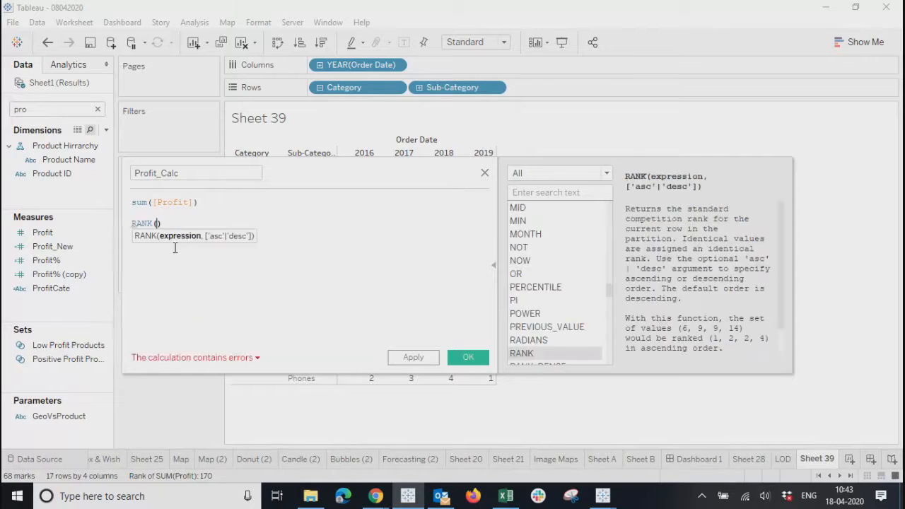
{"action": "type", "text": "sum"}
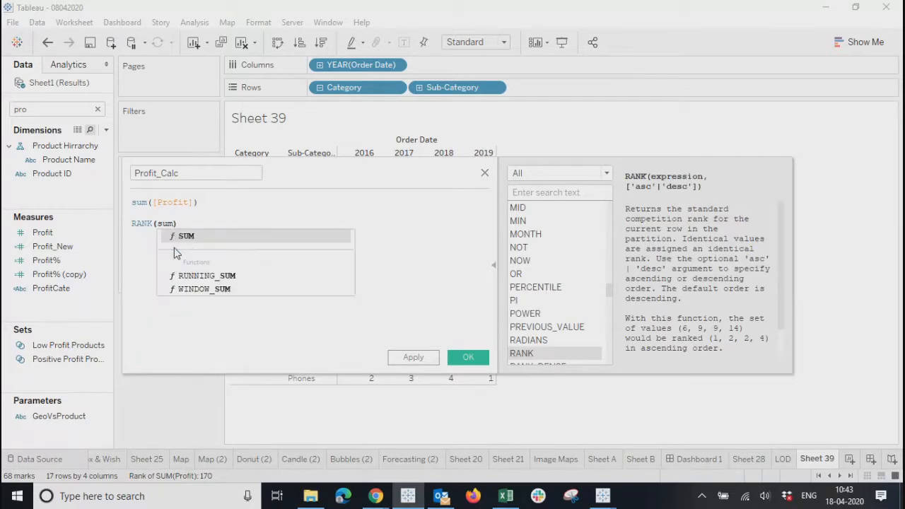
{"action": "left_click", "coordinate": [174, 247]}
{"action": "type", "text": "pro"}
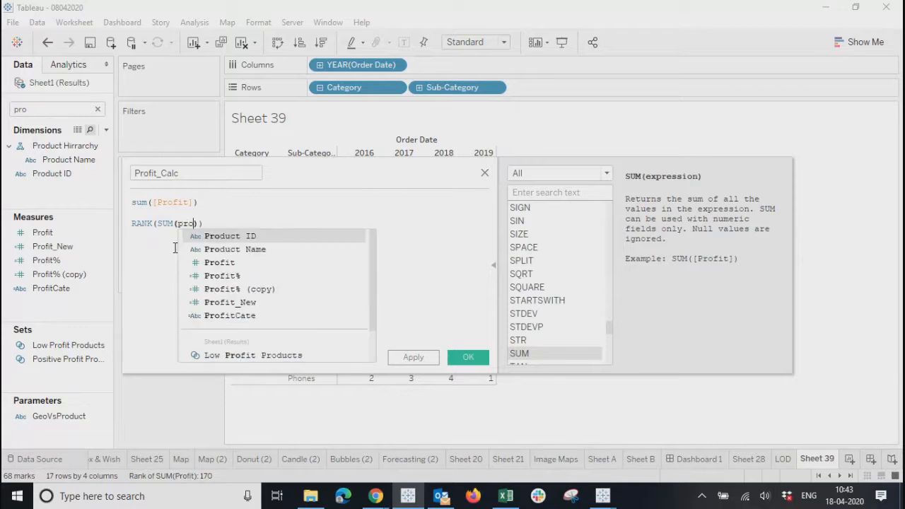
{"action": "key", "text": "Down"}
{"action": "key", "text": "Down"}
{"action": "key", "text": "Down"}
{"action": "key", "text": "Up"}
{"action": "key", "text": "Return"}
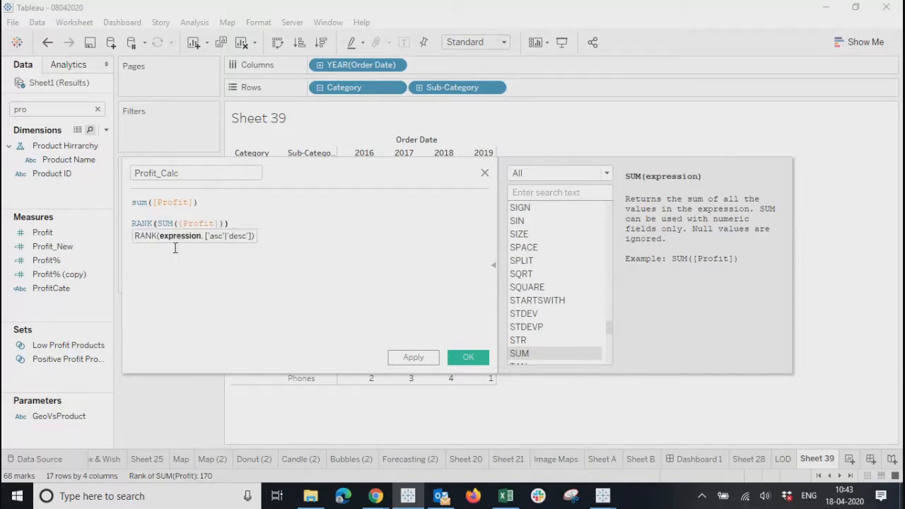
{"action": "left_click", "coordinate": [304, 307]}
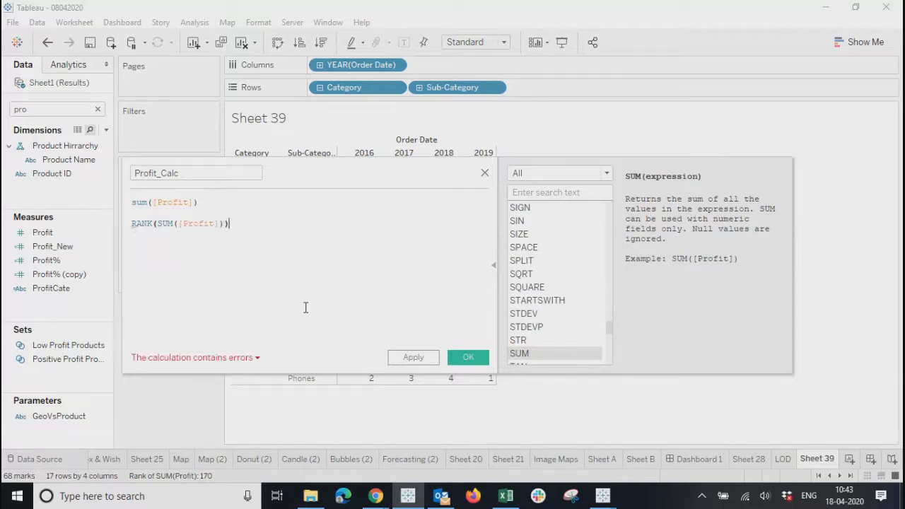
{"action": "left_click", "coordinate": [217, 203]}
{"action": "type", "text": ","}
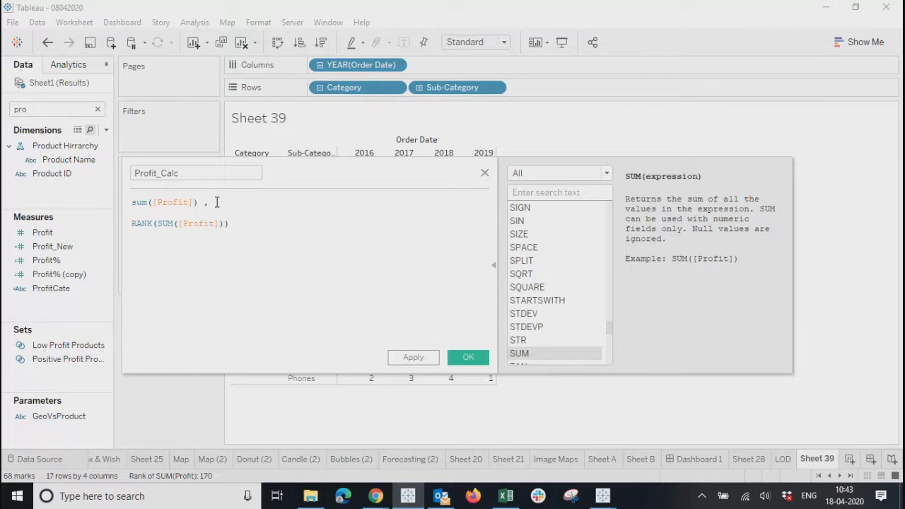
{"action": "key", "text": "BackSpace"}
Step: Examine the function categories and the list of Number functions in the calculation editor
{"action": "left_click", "coordinate": [552, 176]}
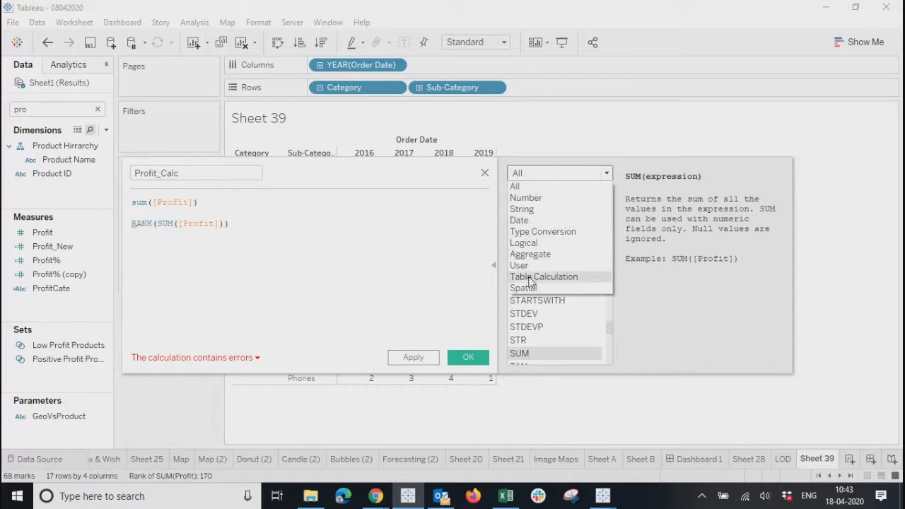
{"action": "left_click", "coordinate": [525, 198]}
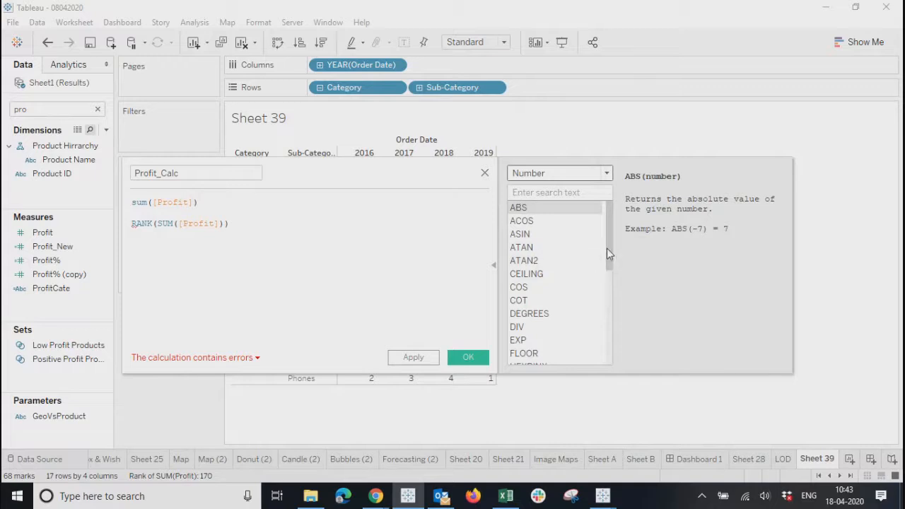
{"action": "mouse_move", "coordinate": [608, 246]}
{"action": "left_mouse_down"}
{"action": "mouse_move", "coordinate": [603, 356]}
{"action": "mouse_move", "coordinate": [620, 245]}
{"action": "left_mouse_up"}
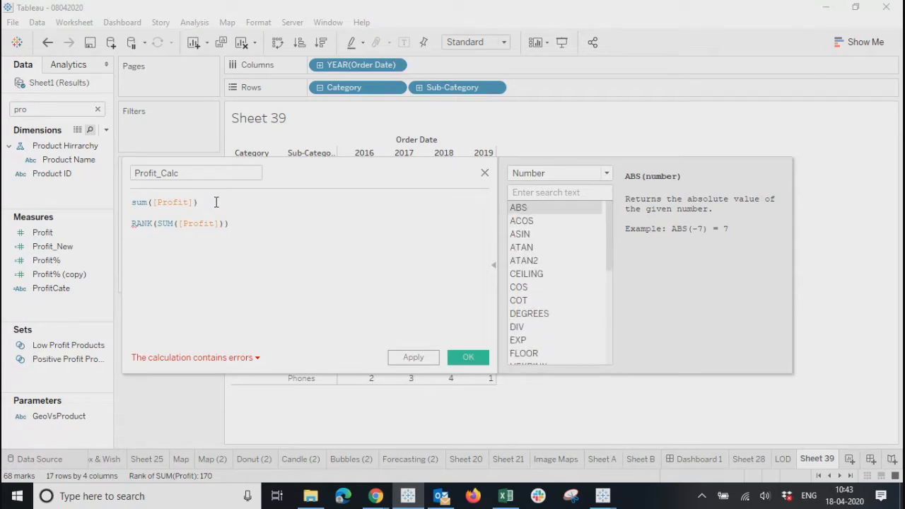
Step: Try to join the sum and rank expressions with an ampersand, and remove it
{"action": "type", "text": "&"}
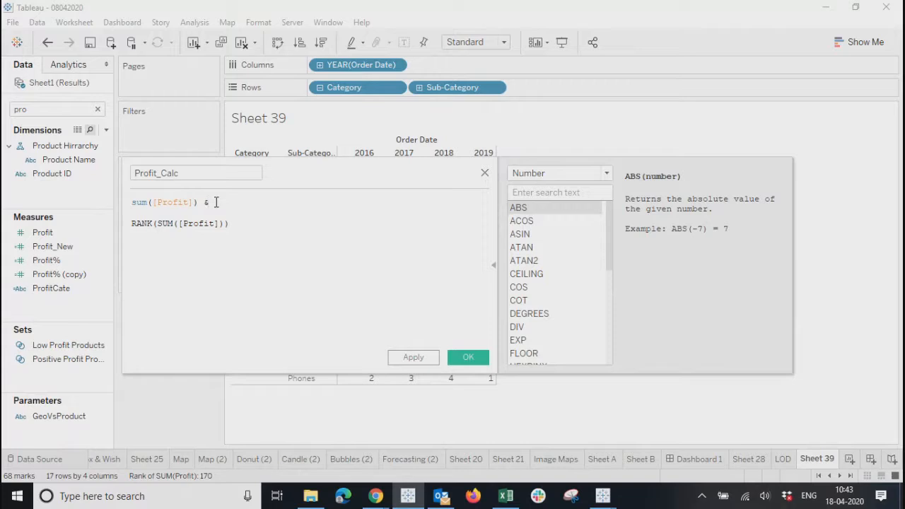
{"action": "key", "text": "BackSpace"}
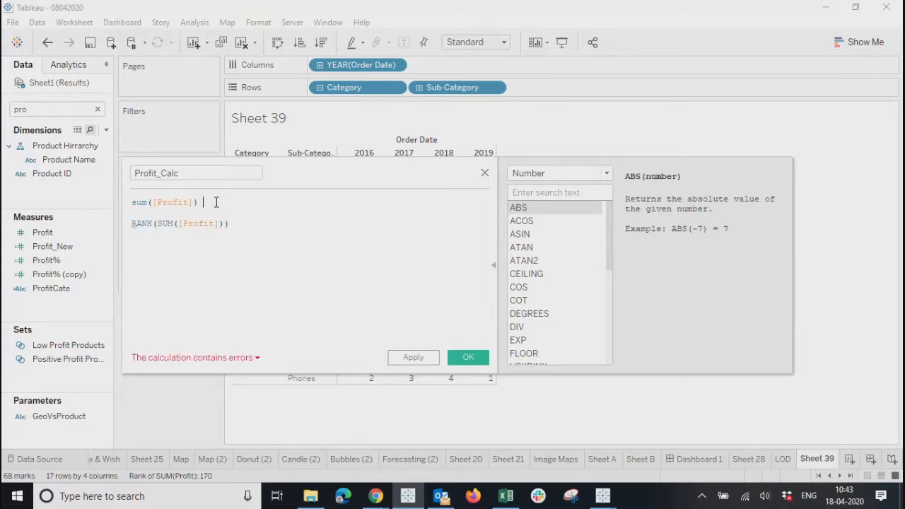
Step: Convert sum([Profit]) to text with str() and append + ' ' + to concatenate it with the rank expression
{"action": "left_click", "coordinate": [134, 203]}
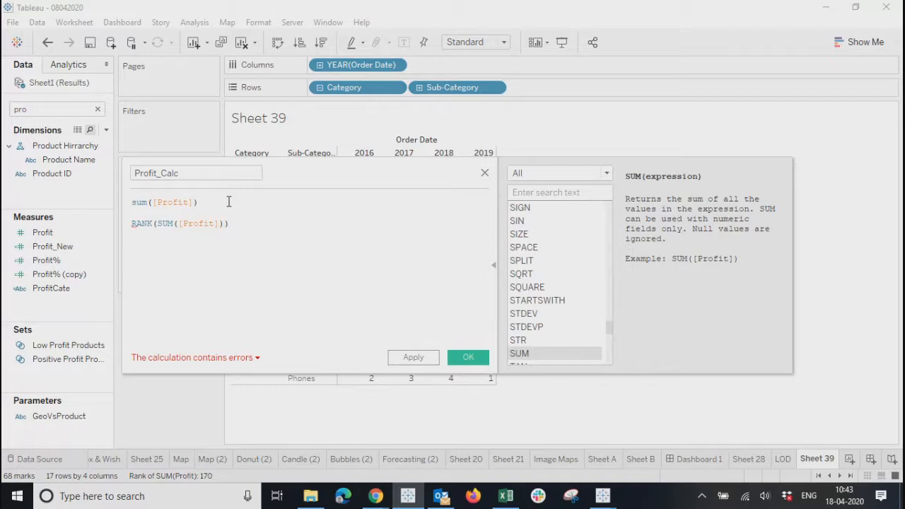
{"action": "type", "text": "str"}
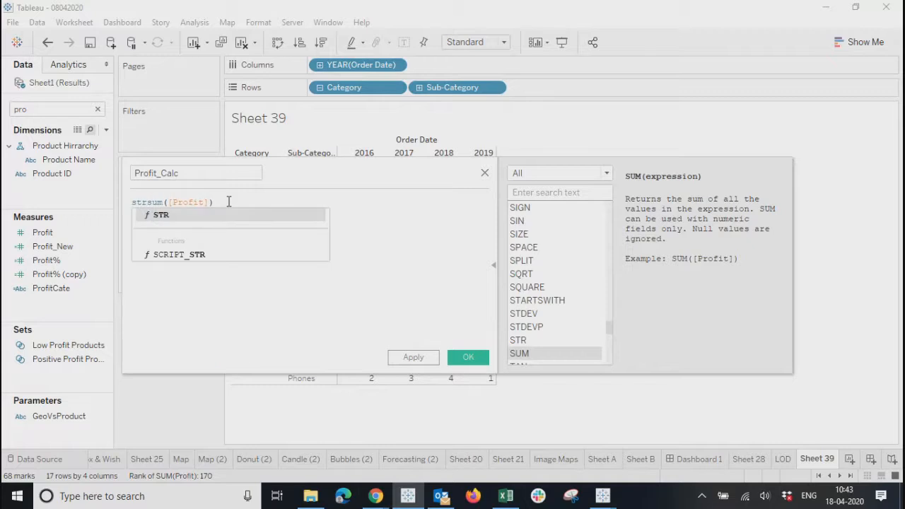
{"action": "type", "text": "("}
{"action": "left_click", "coordinate": [228, 202]}
{"action": "type", "text": ")"}
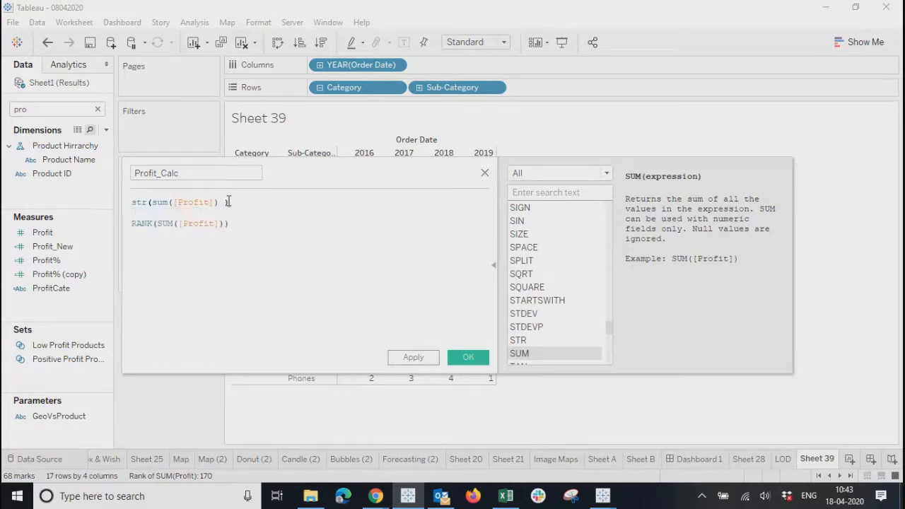
{"action": "type", "text": "+"}
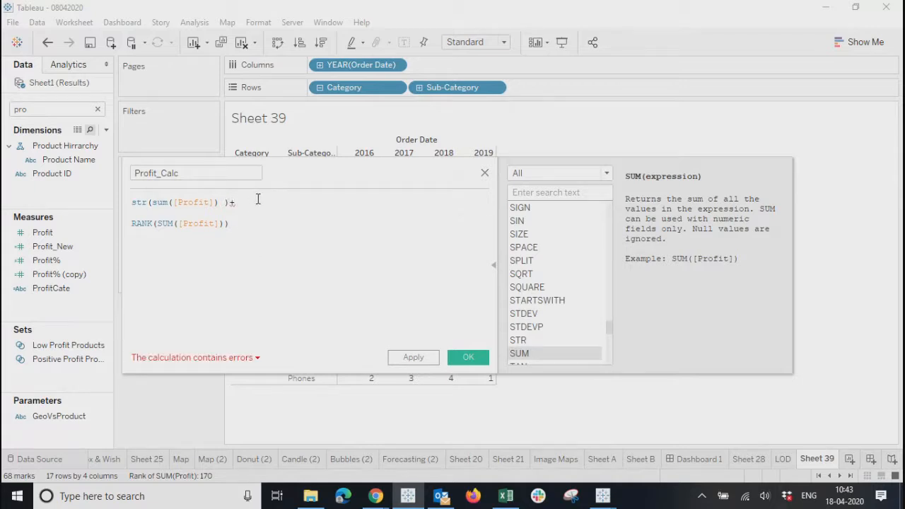
{"action": "type", "text": " ' '"}
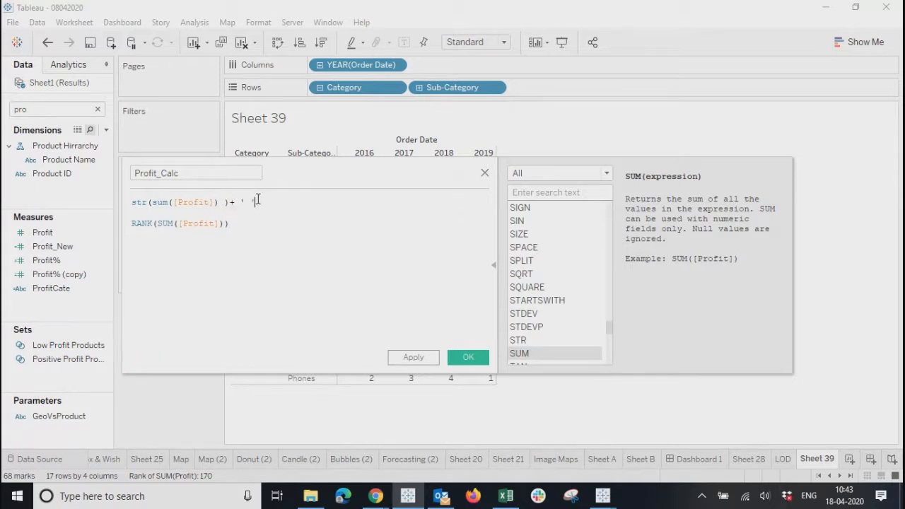
{"action": "type", "text": "+"}
Step: Convert RANK(SUM([Profit])) to text with str() and apply the Profit_Calc calculation
{"action": "left_click", "coordinate": [135, 225]}
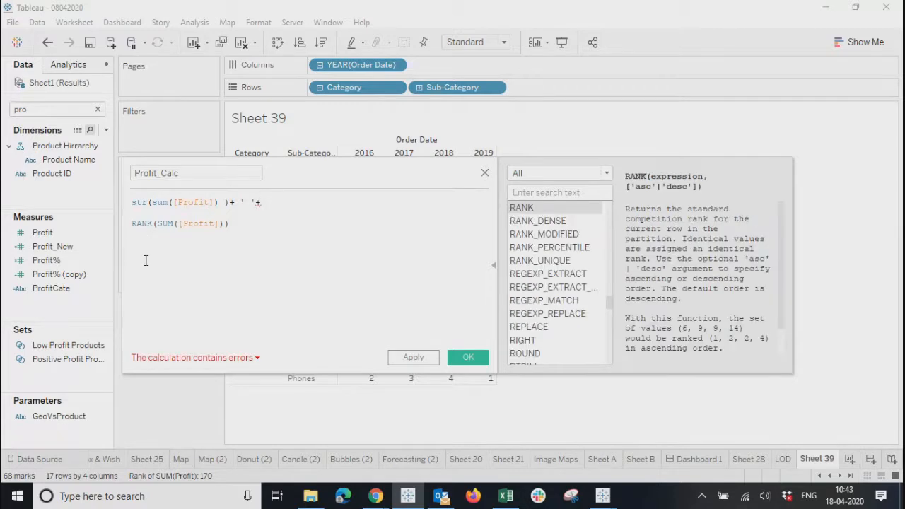
{"action": "type", "text": "str("}
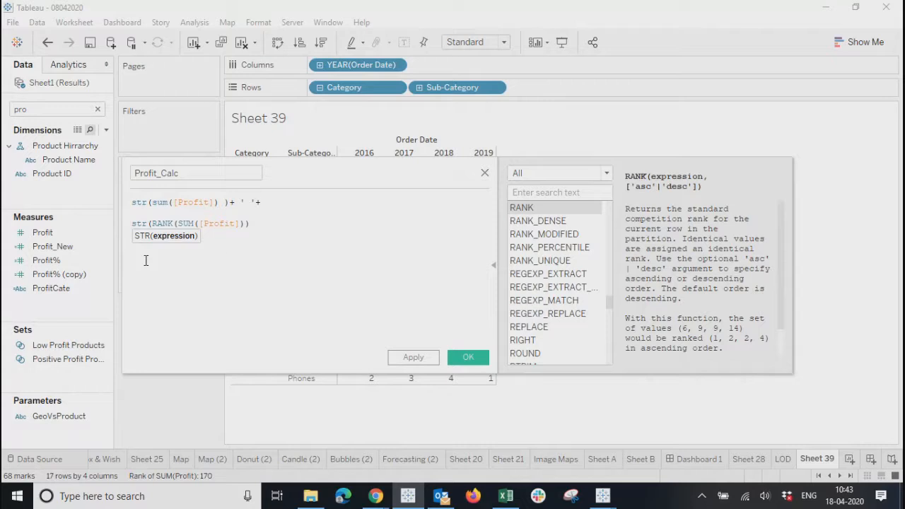
{"action": "left_click", "coordinate": [252, 224]}
{"action": "type", "text": ")"}
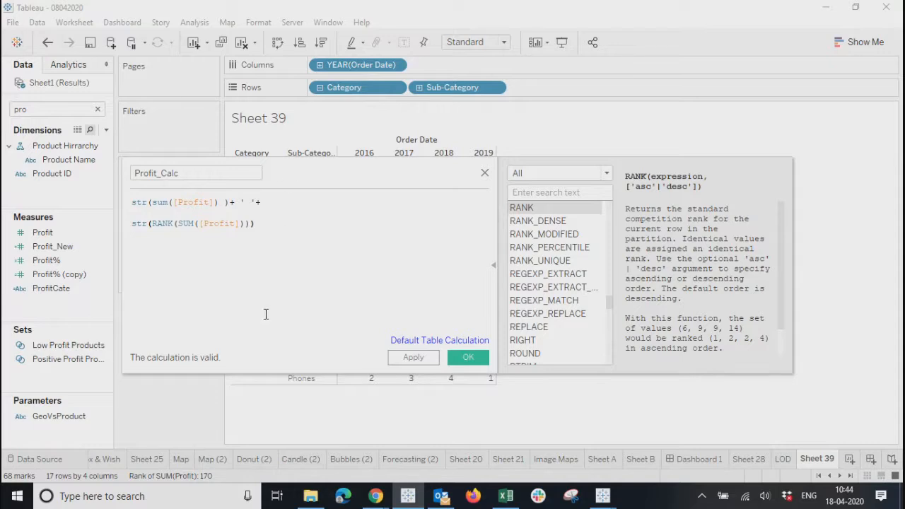
{"action": "left_click_drag", "start_coordinate": [289, 174], "coordinate": [391, 174]}
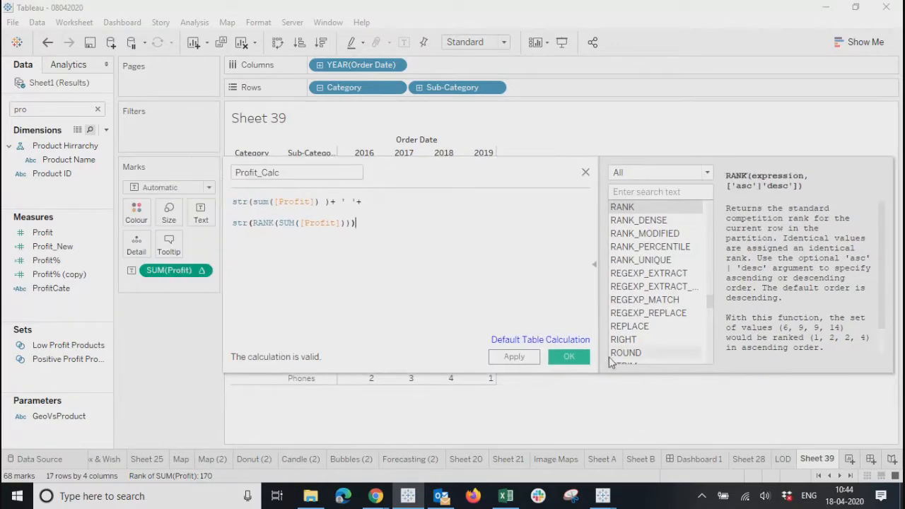
{"action": "left_click", "coordinate": [514, 358]}
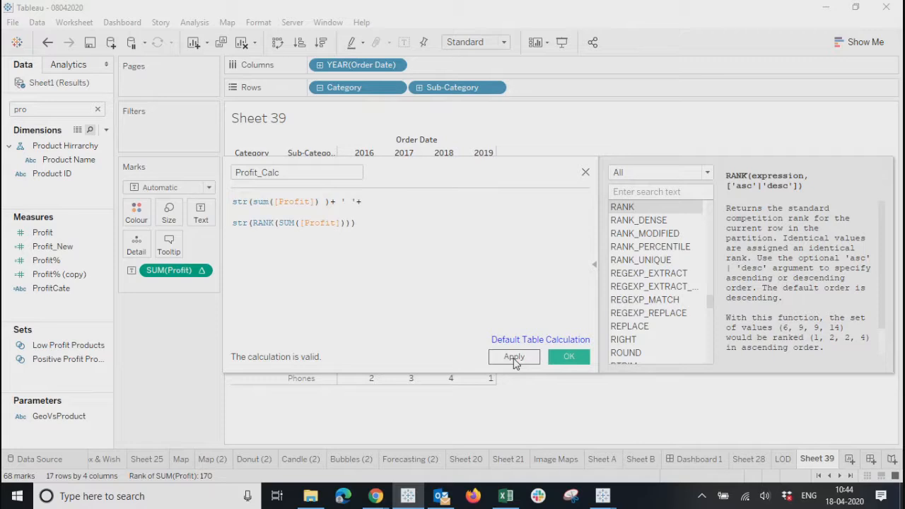
Step: Save the calculation, replace SUM(Profit) on the Marks card with Profit_Calc as text, and widen the year columns to fit the full values
{"action": "left_click", "coordinate": [569, 363]}
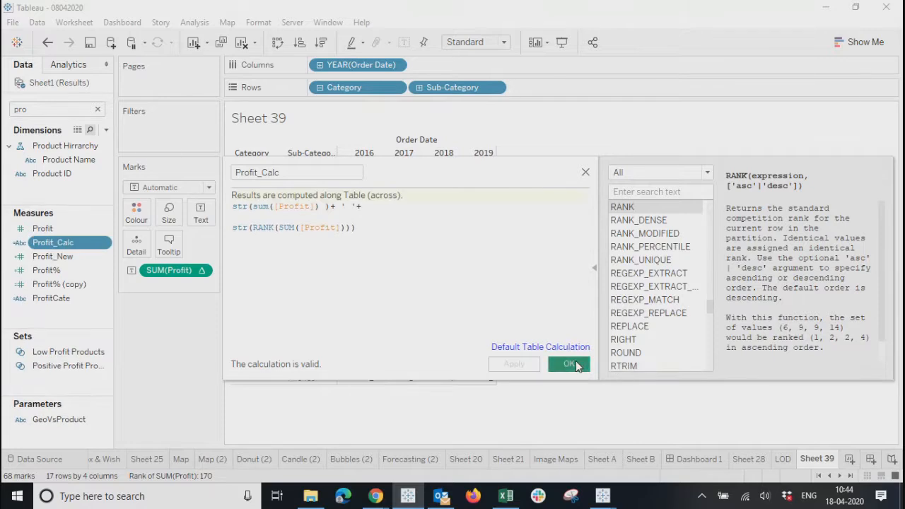
{"action": "left_click", "coordinate": [202, 270]}
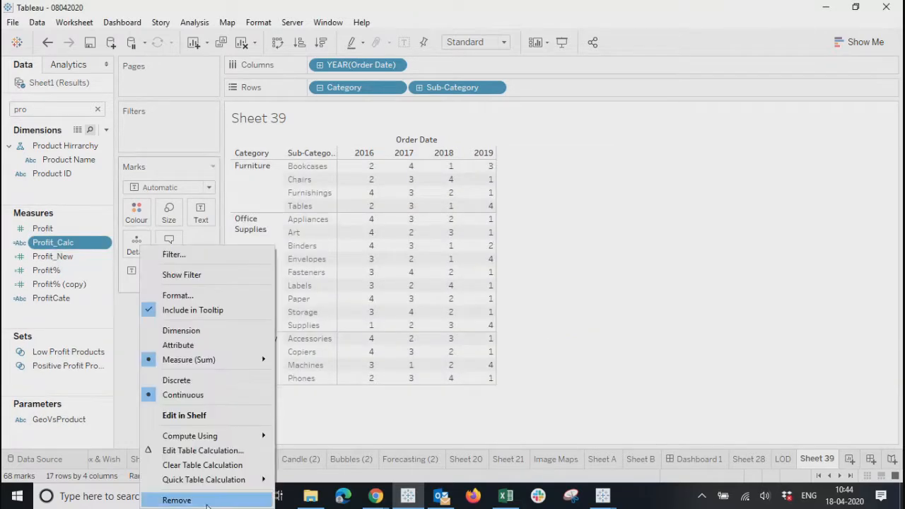
{"action": "left_click", "coordinate": [176, 495]}
{"action": "left_click_drag", "start_coordinate": [70, 241], "coordinate": [196, 209]}
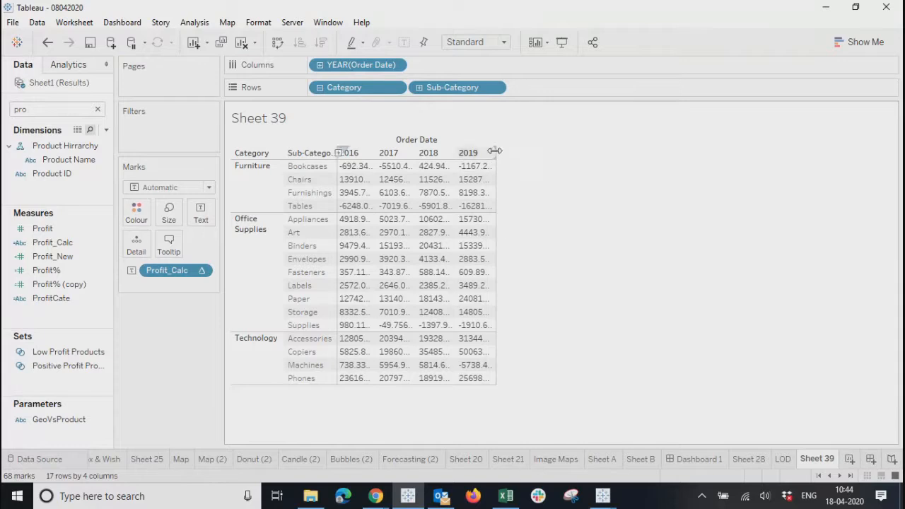
{"action": "left_click_drag", "start_coordinate": [498, 156], "coordinate": [594, 163]}
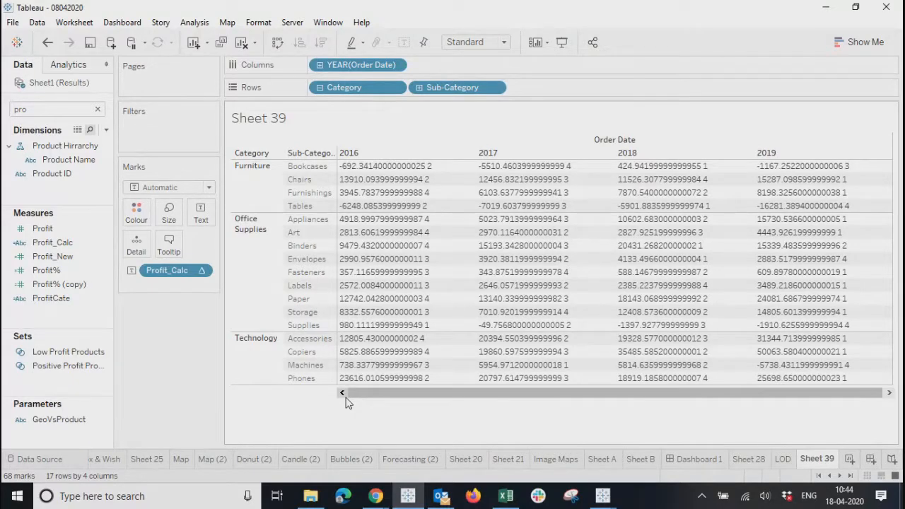
Step: Reopen the Profit_Calc formula and move str(sum([Profit]) ) behind the + ' '+ separator
{"action": "left_click", "coordinate": [201, 271]}
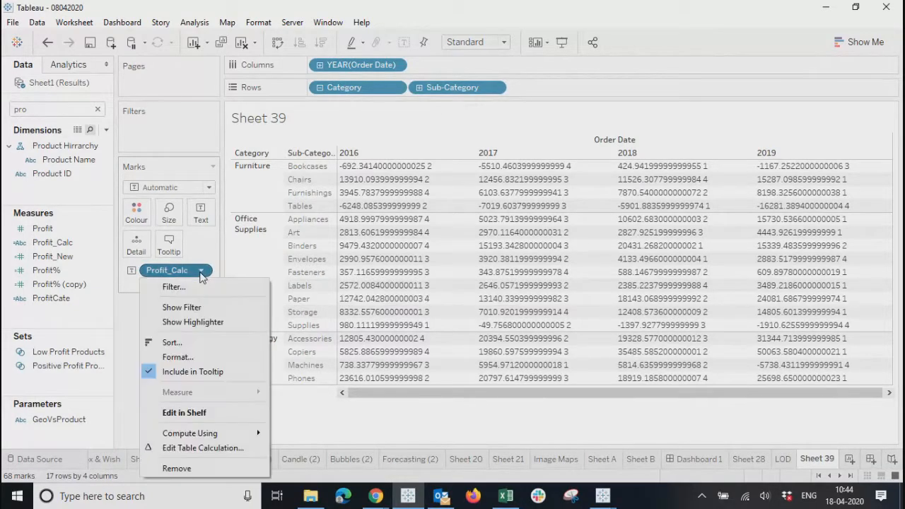
{"action": "left_click", "coordinate": [130, 316]}
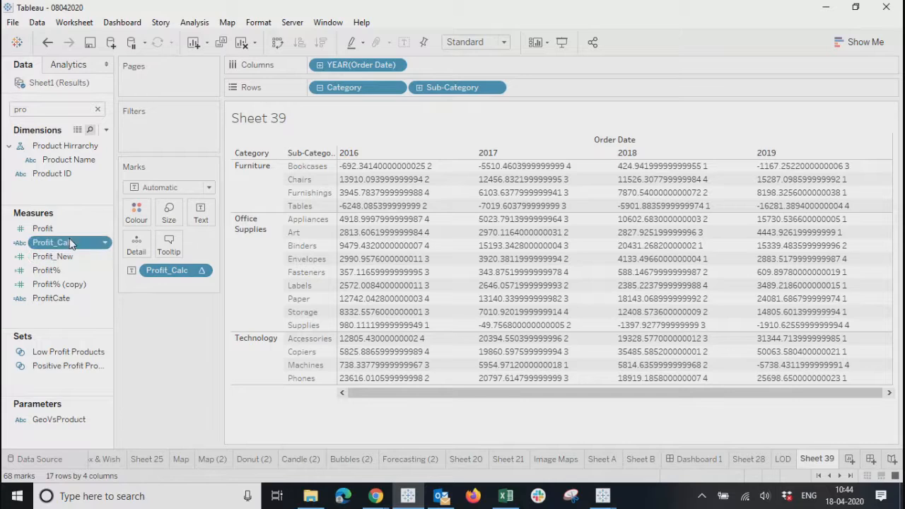
{"action": "right_click", "coordinate": [71, 244]}
{"action": "left_click", "coordinate": [111, 64]}
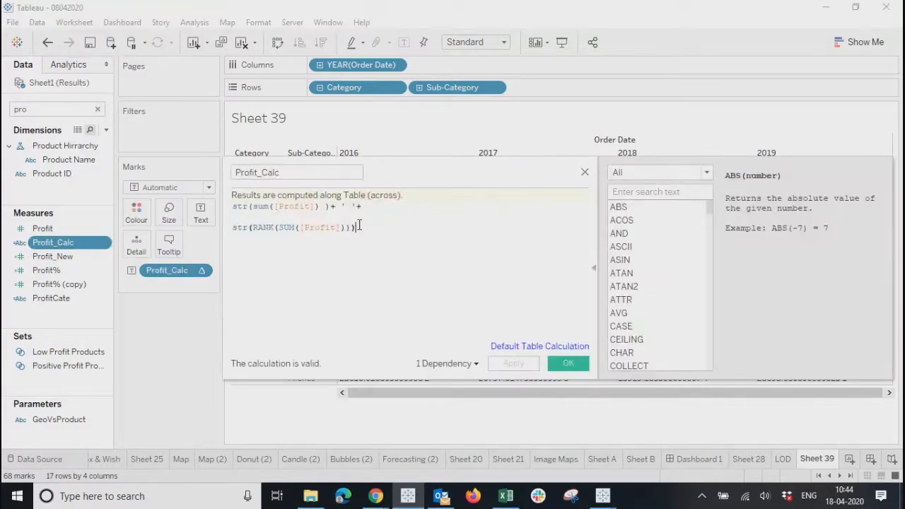
{"action": "left_click_drag", "start_coordinate": [359, 225], "coordinate": [212, 221]}
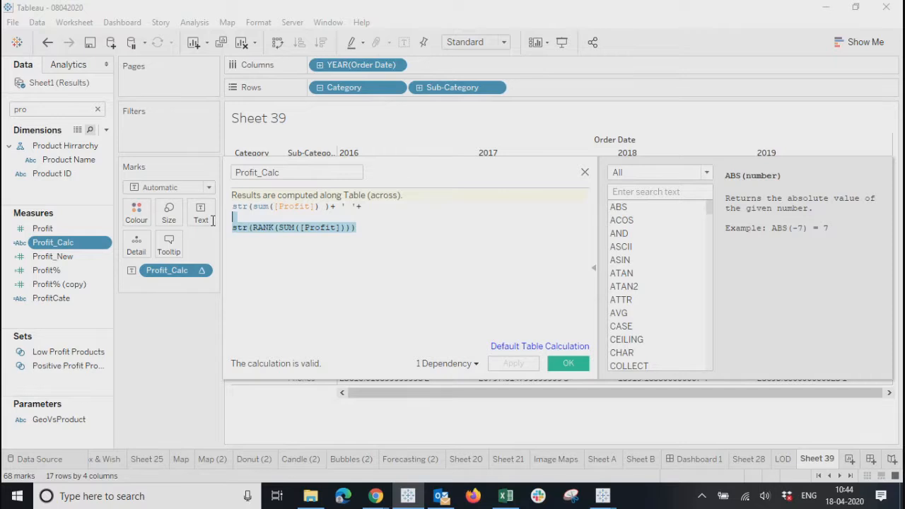
{"action": "left_click", "coordinate": [452, 259]}
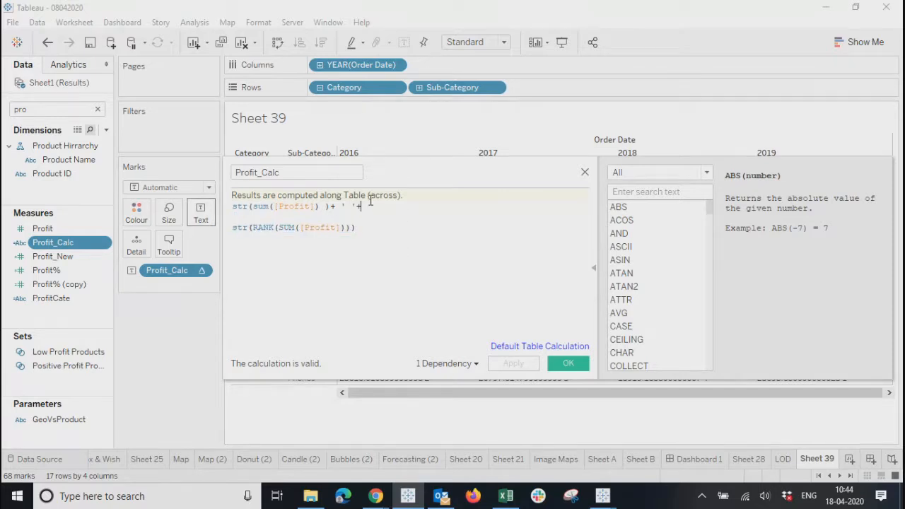
{"action": "left_click_drag", "start_coordinate": [330, 207], "coordinate": [206, 212]}
{"action": "key", "text": "ctrl+c"}
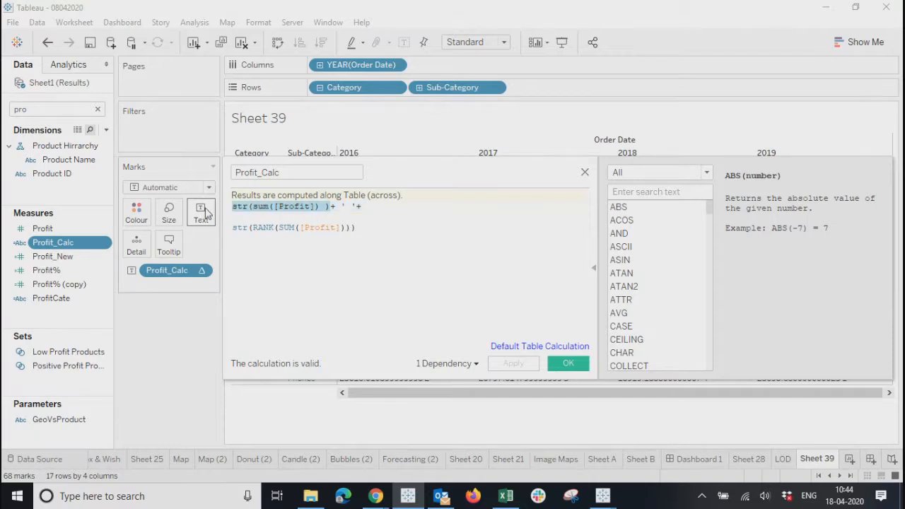
{"action": "key", "text": "BackSpace"}
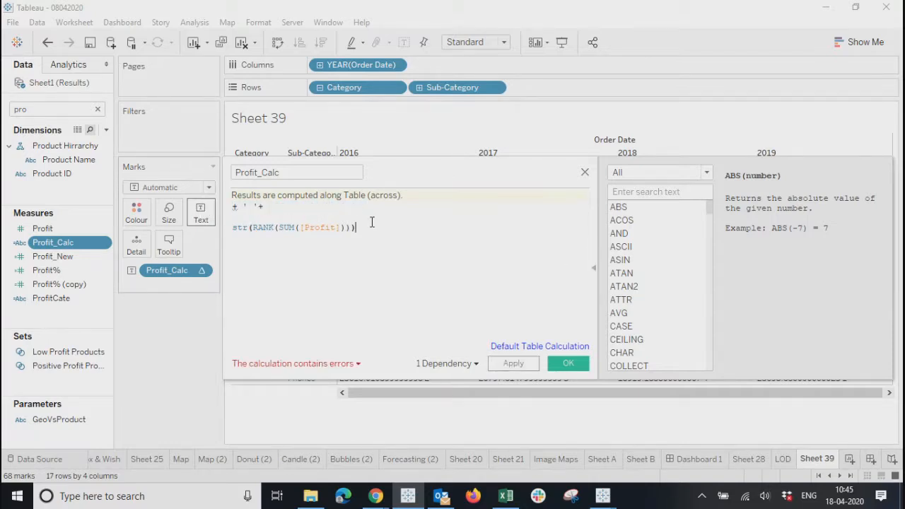
{"action": "left_click", "coordinate": [300, 209]}
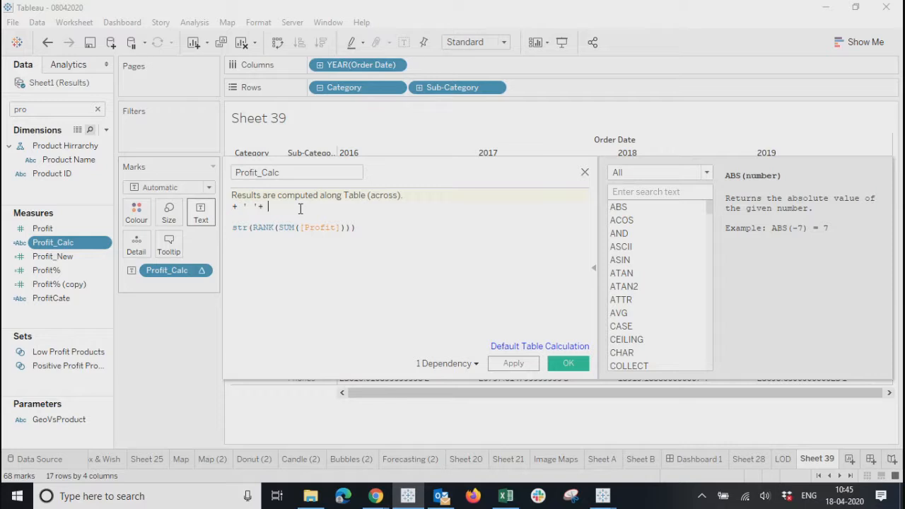
{"action": "key", "text": "ctrl+v"}
Step: Move str(RANK(SUM([Profit]))) to the start of the formula, in front of the separator
{"action": "left_click_drag", "start_coordinate": [387, 227], "coordinate": [207, 233]}
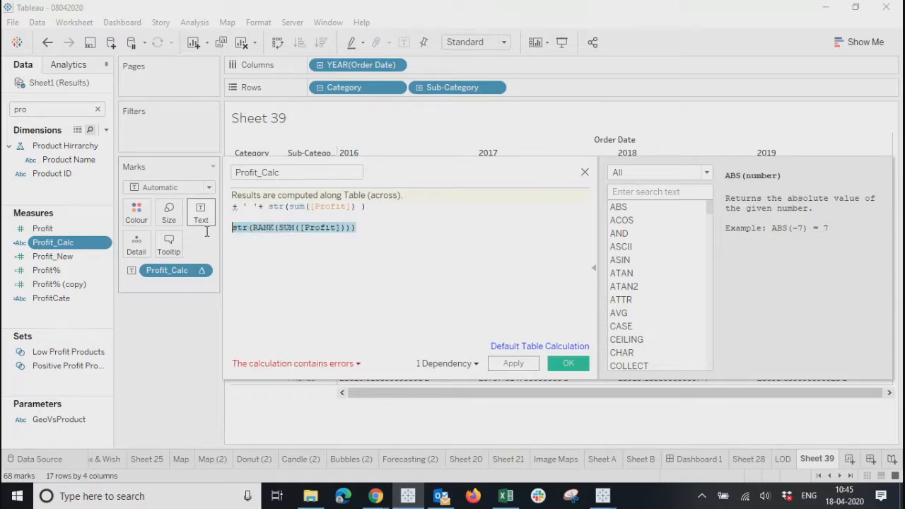
{"action": "key", "text": "ctrl+x"}
{"action": "key", "text": "Up"}
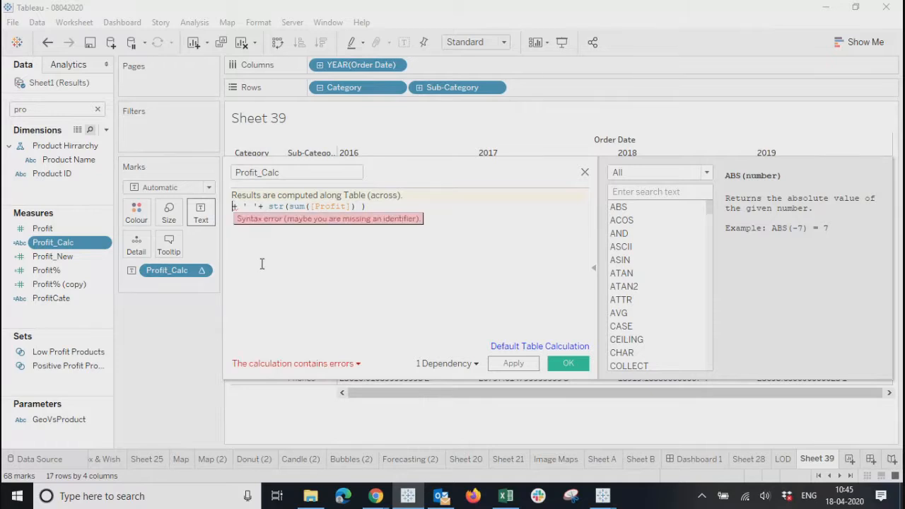
{"action": "key", "text": "ctrl+v"}
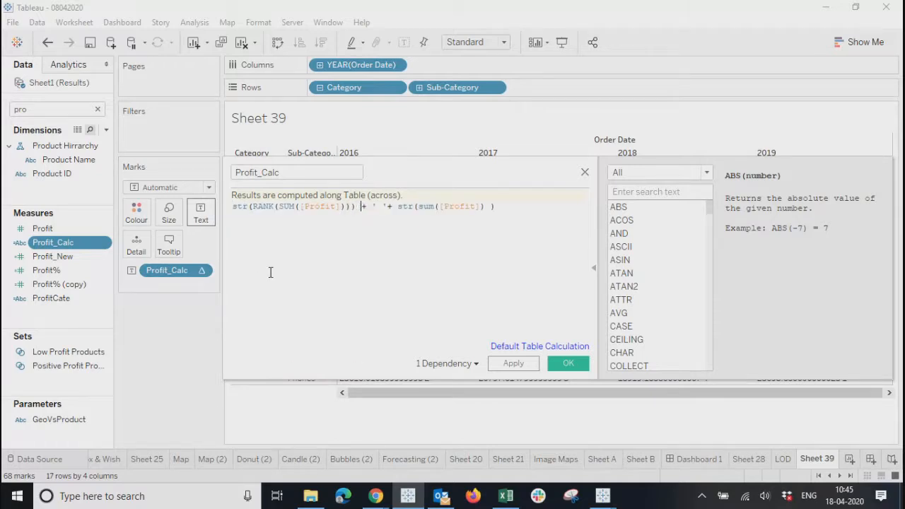
Step: Change the separator between rank and profit to '-' and save the Profit_Calc calculation
{"action": "left_click", "coordinate": [379, 207]}
{"action": "type", "text": "-"}
{"action": "key", "text": "BackSpace"}
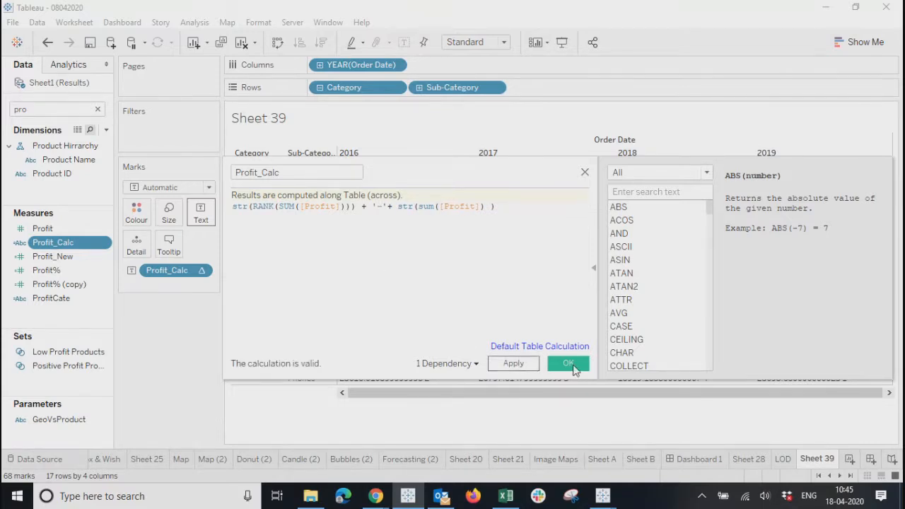
{"action": "left_click", "coordinate": [568, 364]}
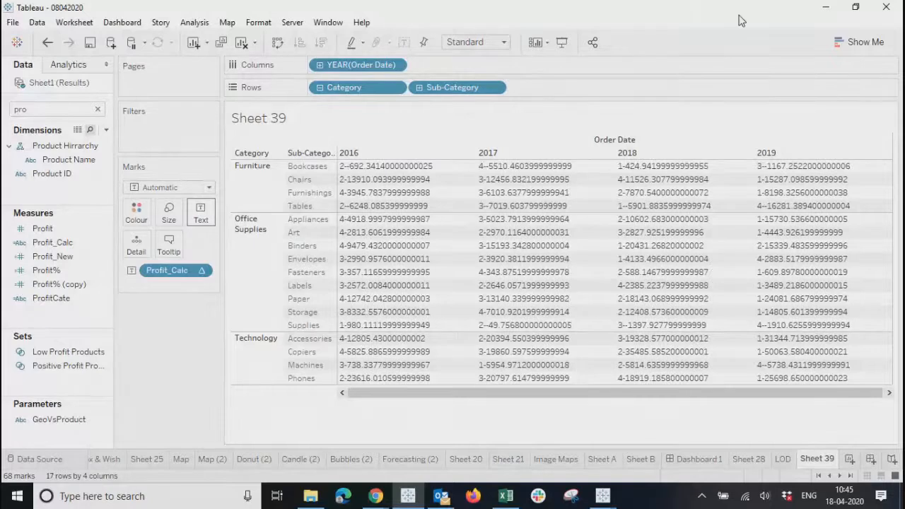
Step: Reopen the Profit_Calc calculation for editing
{"action": "left_click", "coordinate": [202, 270]}
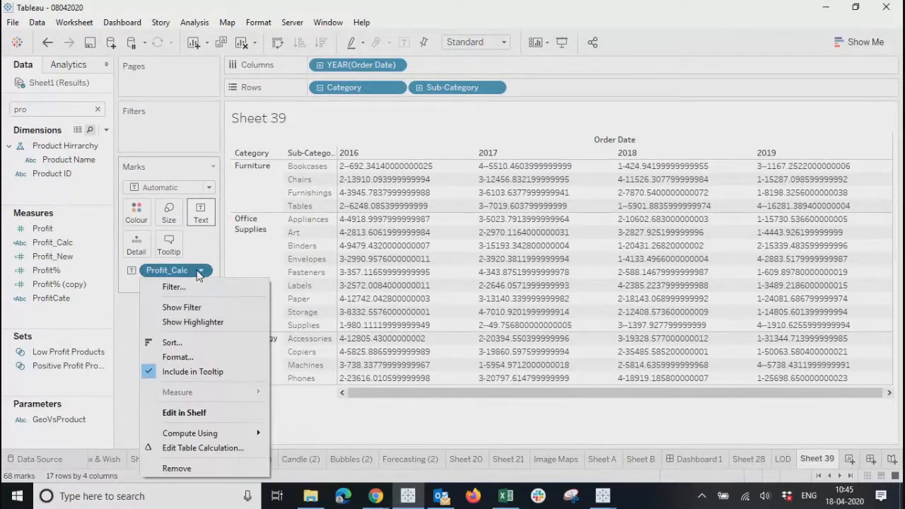
{"action": "left_click", "coordinate": [53, 244]}
{"action": "right_click", "coordinate": [53, 243]}
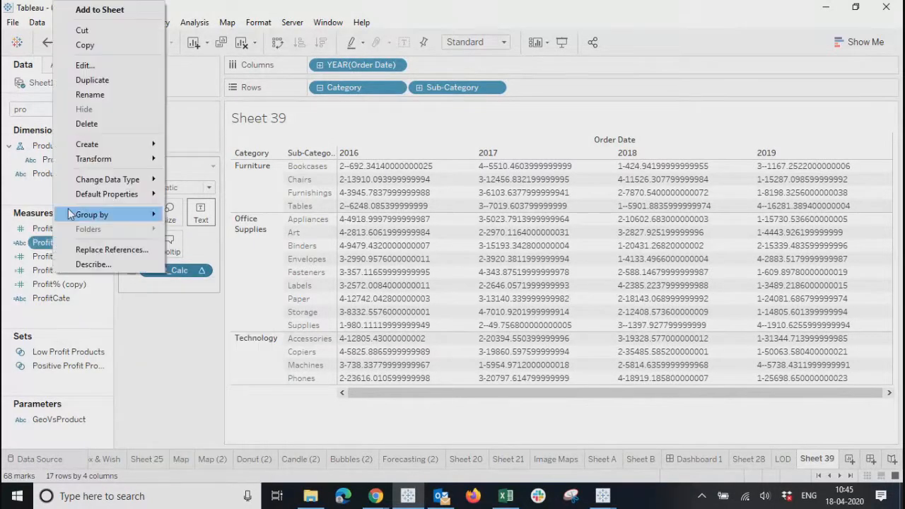
{"action": "left_click", "coordinate": [89, 67]}
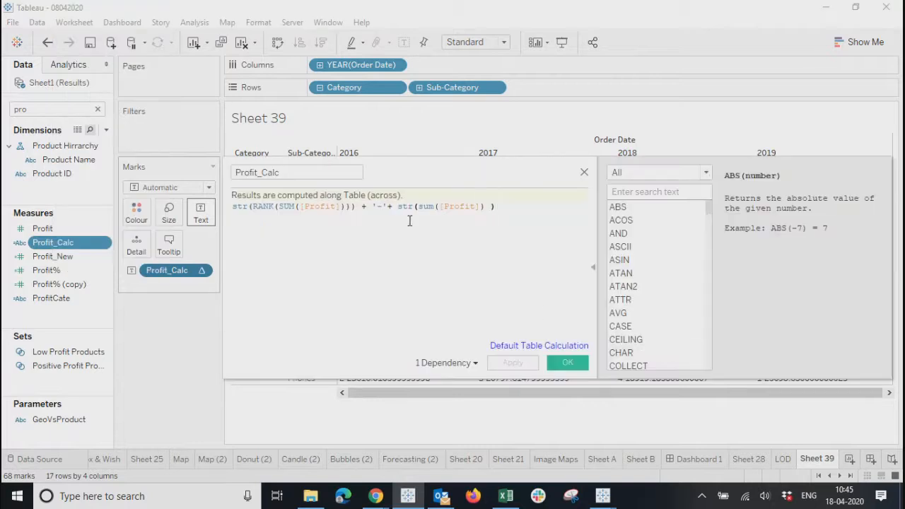
Step: Search the function list for "de", and read the descriptions of the Number functions CEILING, DIV and DEGREES
{"action": "left_click", "coordinate": [398, 206]}
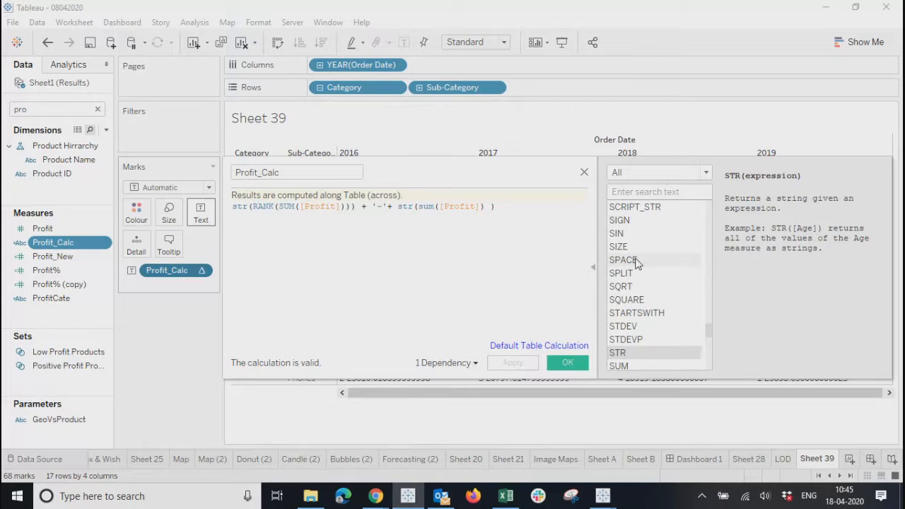
{"action": "type", "text": "de"}
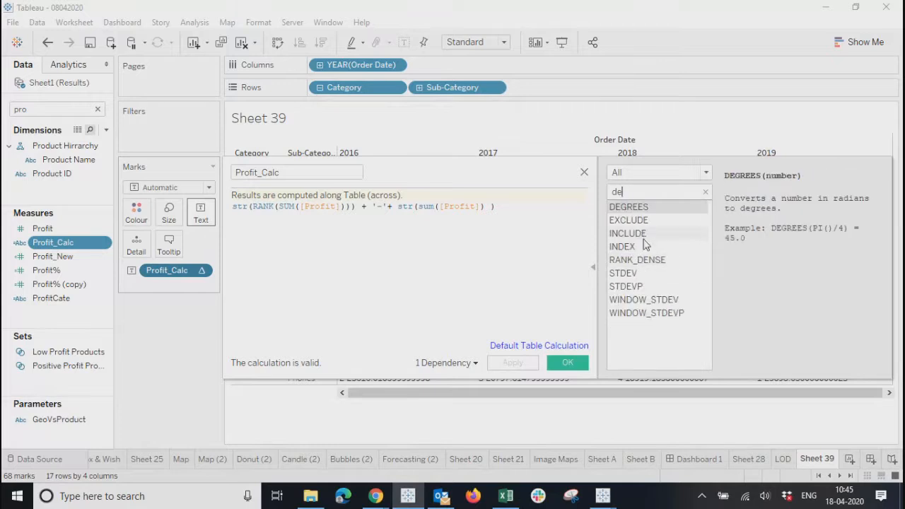
{"action": "key", "text": "BackSpace"}
{"action": "key", "text": "BackSpace"}
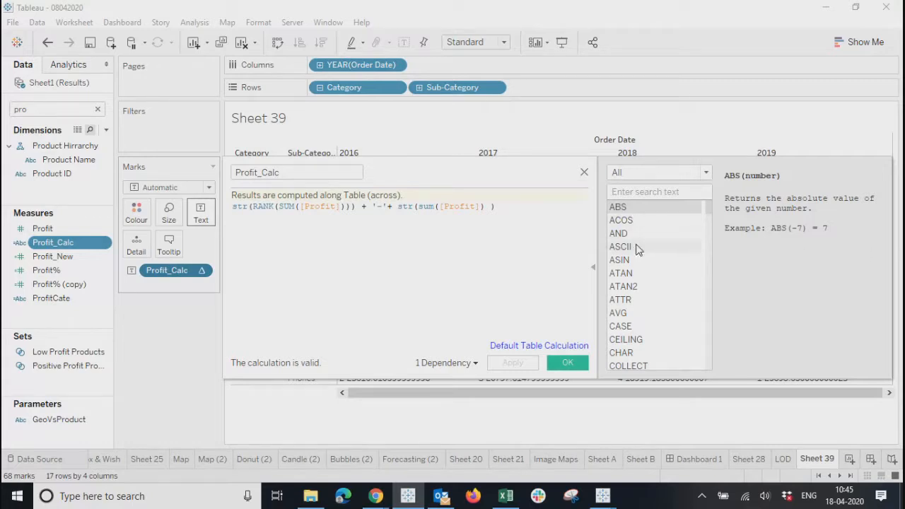
{"action": "left_click", "coordinate": [643, 174]}
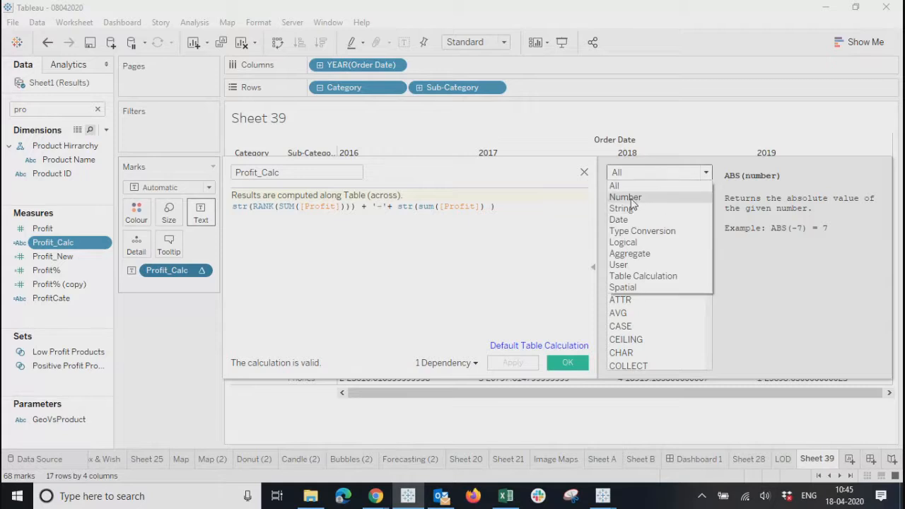
{"action": "left_click", "coordinate": [632, 198]}
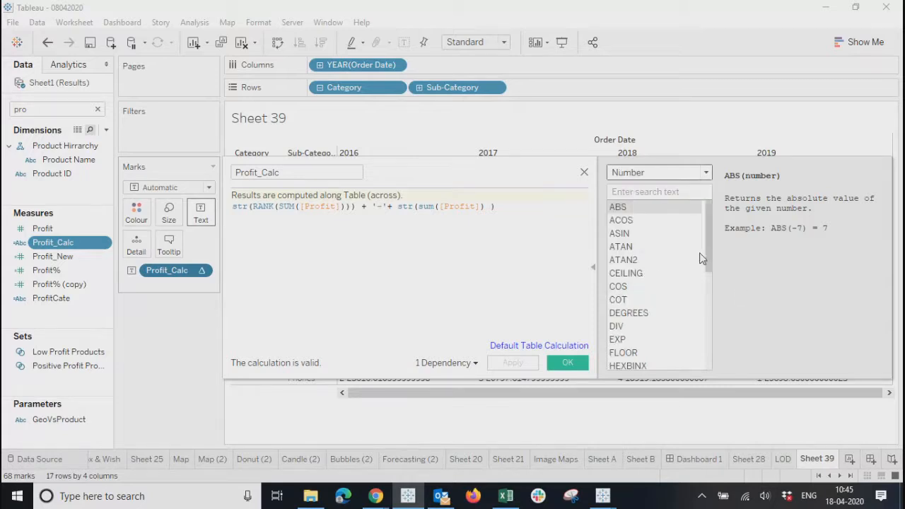
{"action": "left_click", "coordinate": [633, 274]}
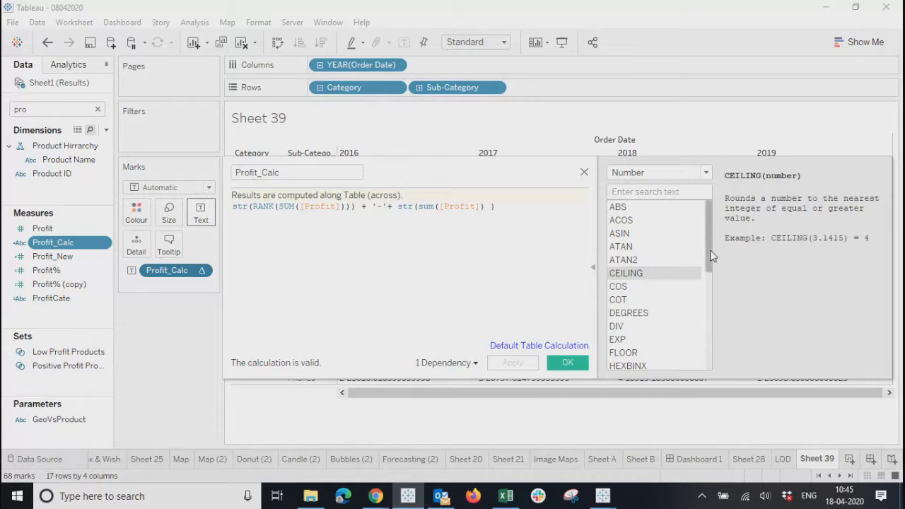
{"action": "left_click", "coordinate": [634, 326]}
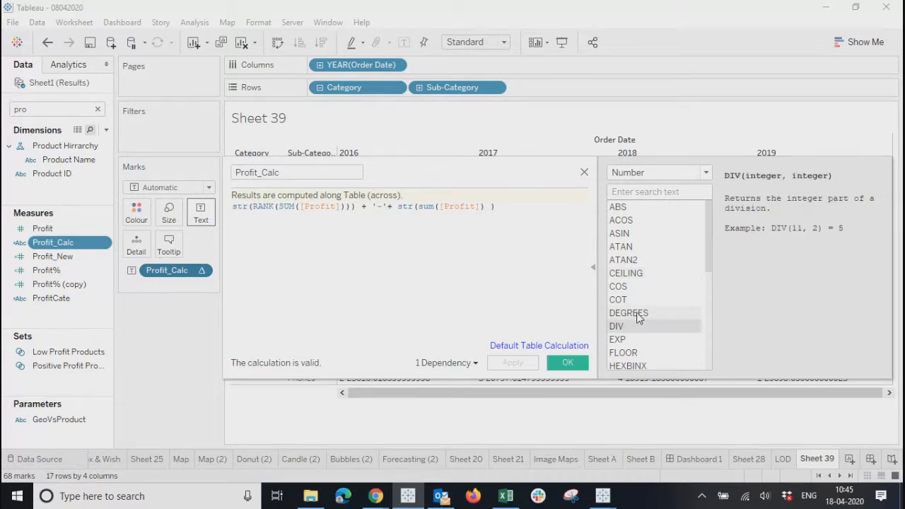
{"action": "left_click", "coordinate": [637, 312]}
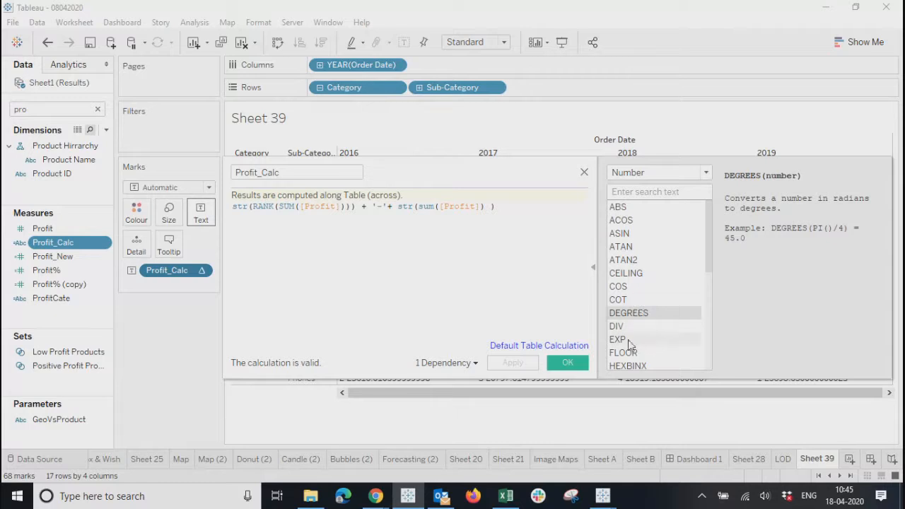
{"action": "left_click", "coordinate": [620, 275]}
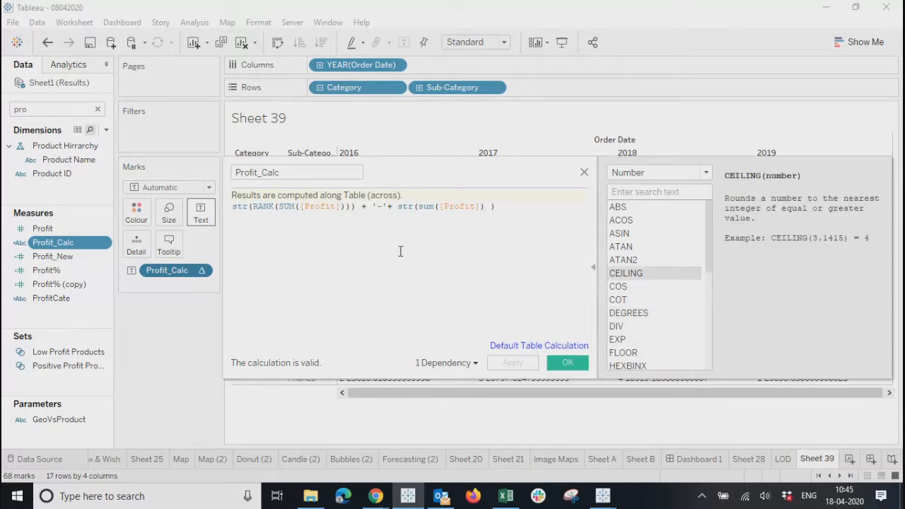
Step: Replace sum with CEILING in the profit part of the formula, making it str(CEILING([Profit]))
{"action": "left_click", "coordinate": [419, 207]}
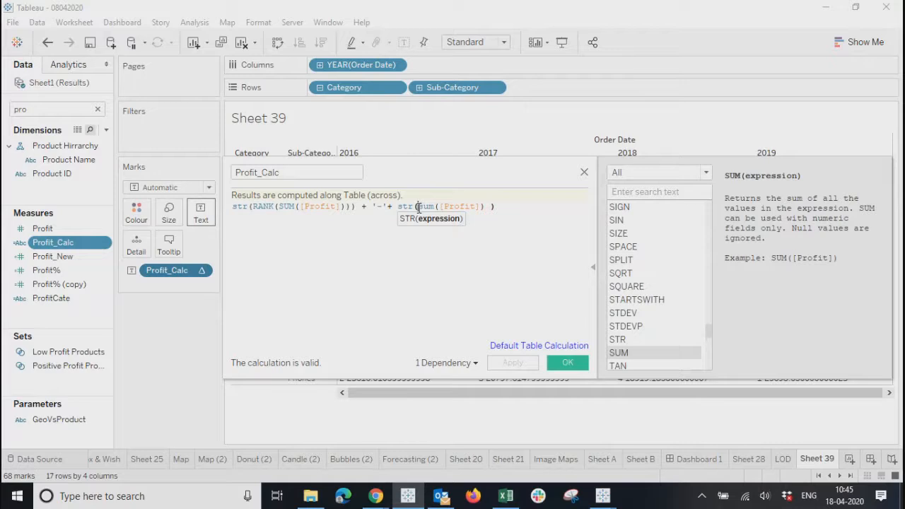
{"action": "type", "text": "ce"}
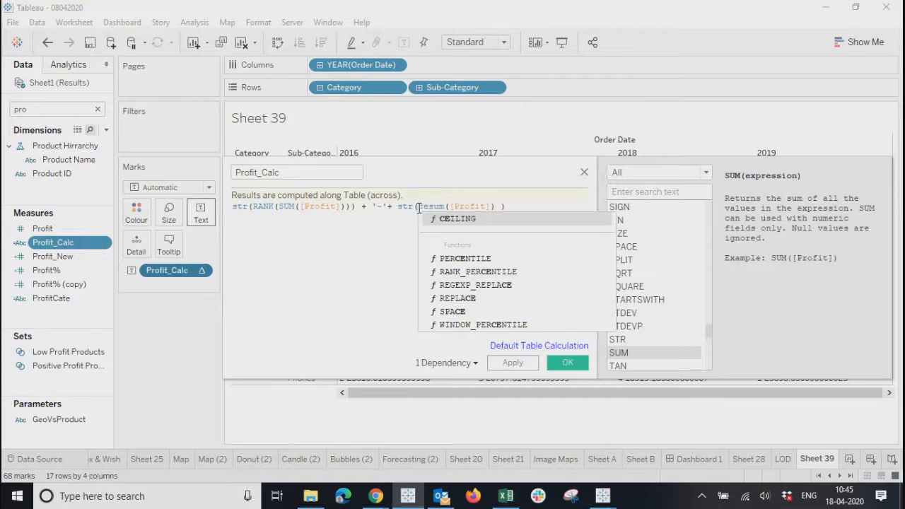
{"action": "key", "text": "Return"}
{"action": "left_click", "coordinate": [509, 210]}
{"action": "type", "text": ")"}
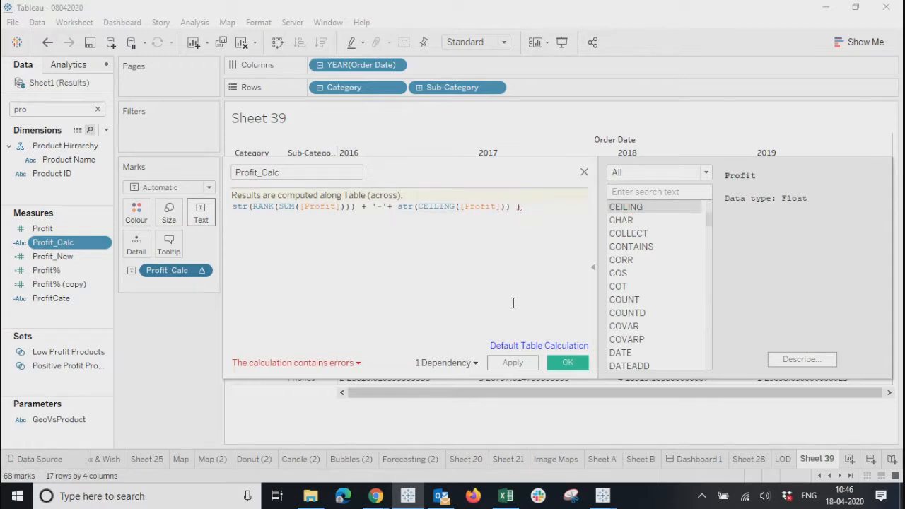
{"action": "type", "text": ")"}
{"action": "key", "text": "BackSpace"}
Step: Wrap [Profit] in sum inside CEILING so the profit part reads str(CEILING(sum([Profit]))), and save the Profit_Calc calculation
{"action": "left_click", "coordinate": [313, 361]}
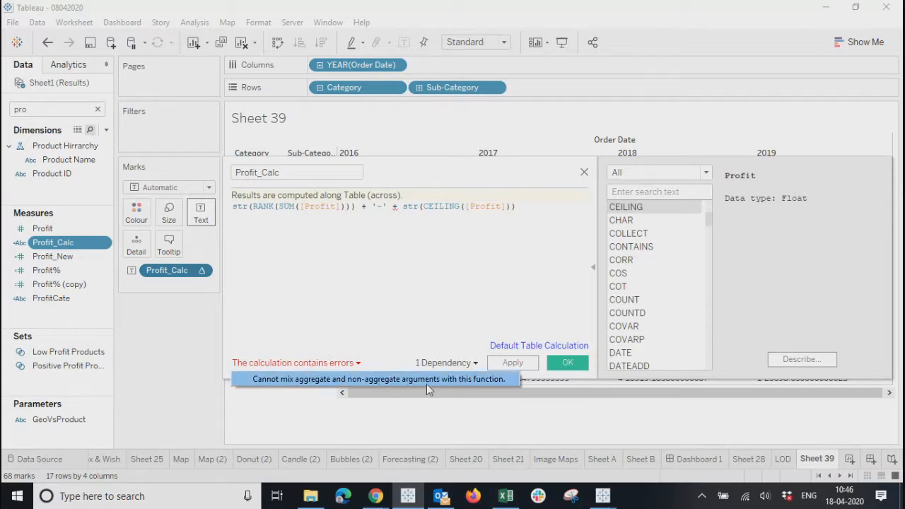
{"action": "left_click", "coordinate": [464, 264]}
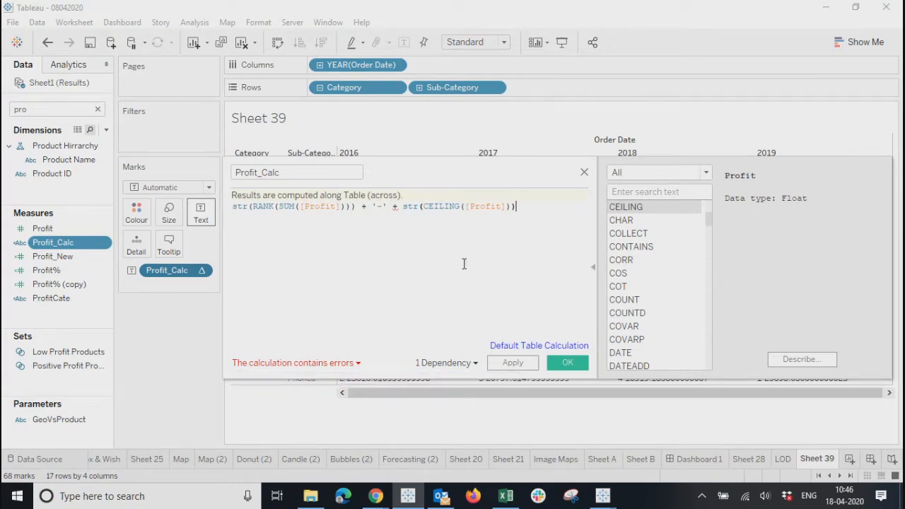
{"action": "left_click", "coordinate": [464, 206]}
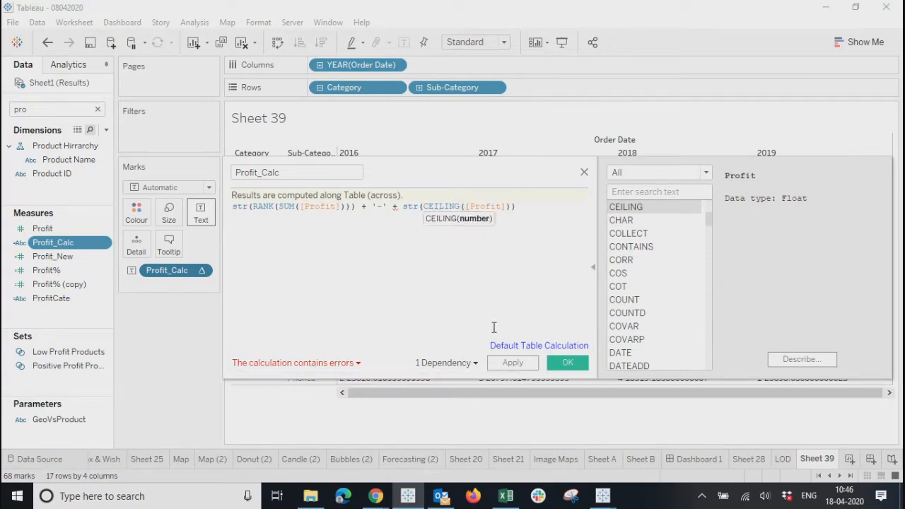
{"action": "type", "text": "sum("}
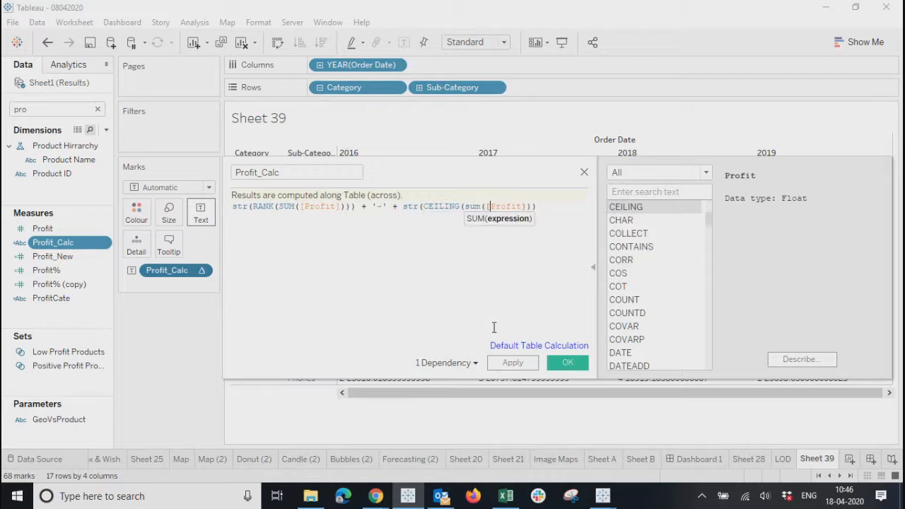
{"action": "key", "text": "Right"}
{"action": "key", "text": "Right"}
{"action": "key", "text": "Right"}
{"action": "key", "text": "Right"}
{"action": "key", "text": "Right"}
{"action": "key", "text": "Right"}
{"action": "key", "text": "Right"}
{"action": "key", "text": "Right"}
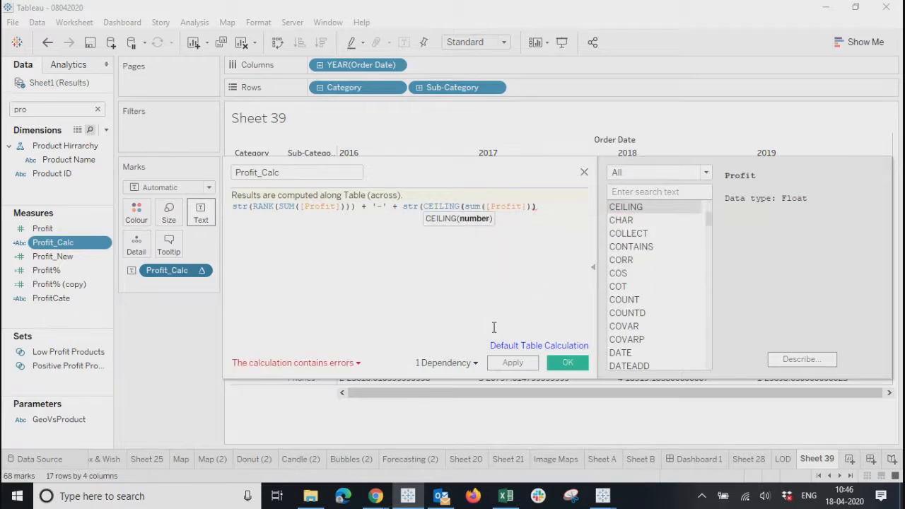
{"action": "type", "text": ")"}
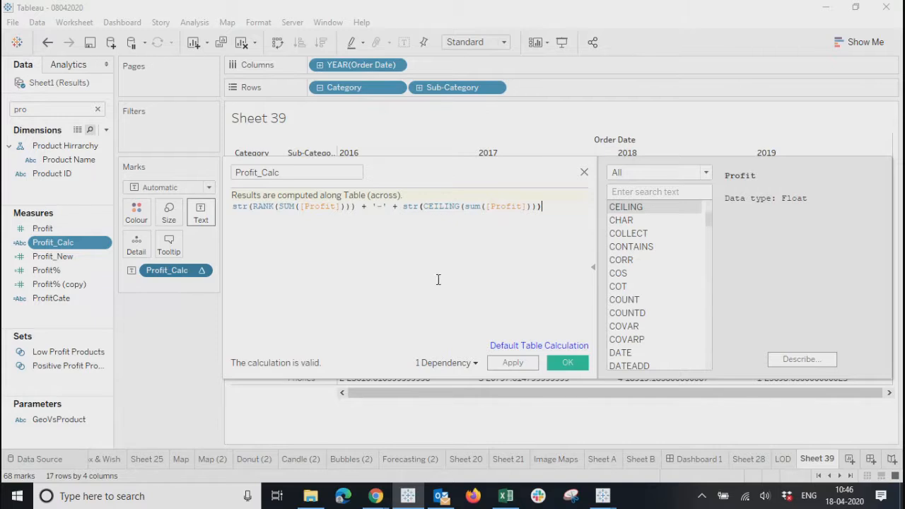
{"action": "left_click", "coordinate": [567, 364]}
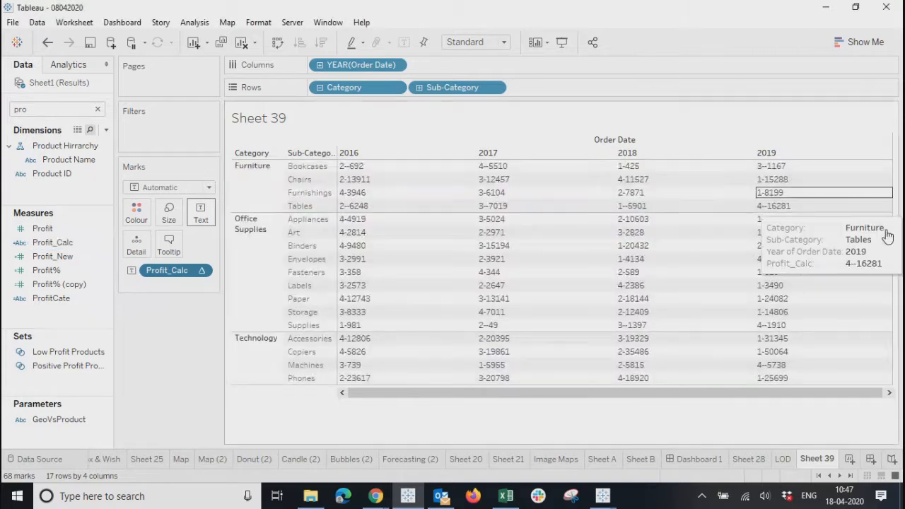
Step: Edit Profit_Calc to put a space on each side of the dash separator, making it ' - ', and save the calculation
{"action": "right_click", "coordinate": [63, 242]}
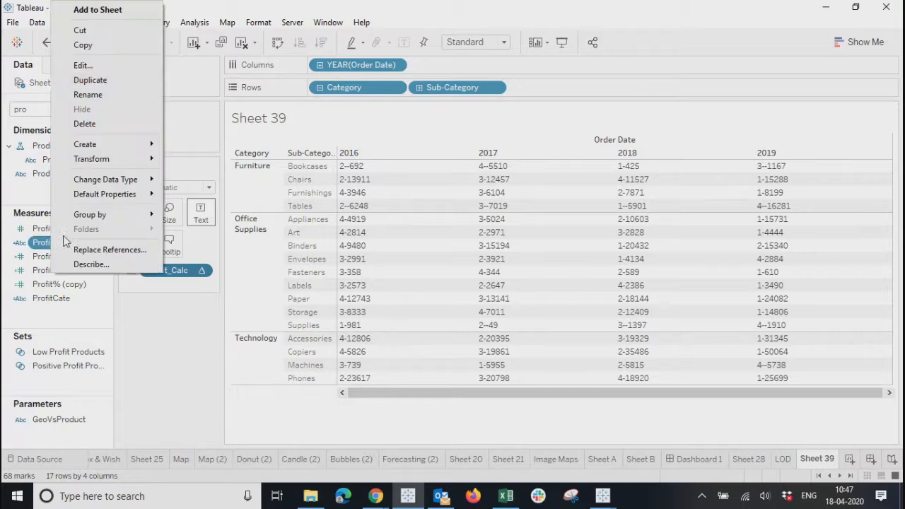
{"action": "left_click", "coordinate": [98, 65]}
{"action": "left_click", "coordinate": [379, 206]}
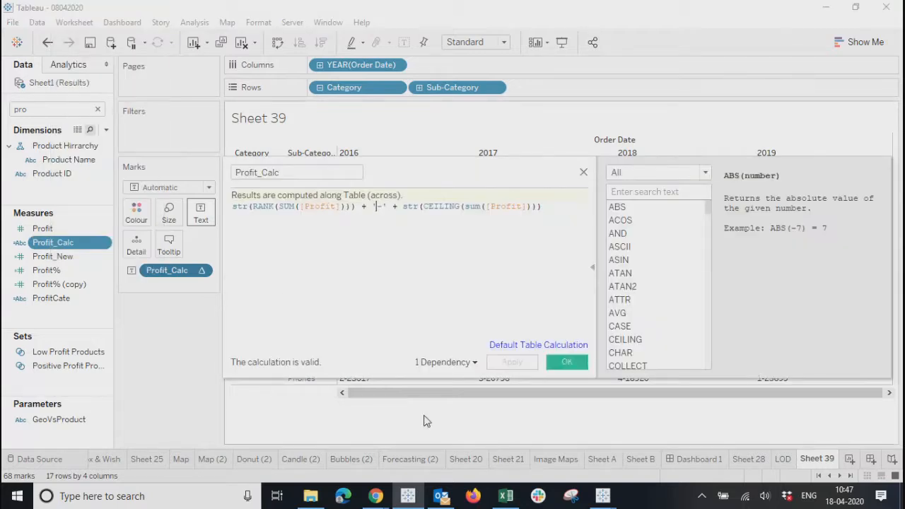
{"action": "key", "text": "Right"}
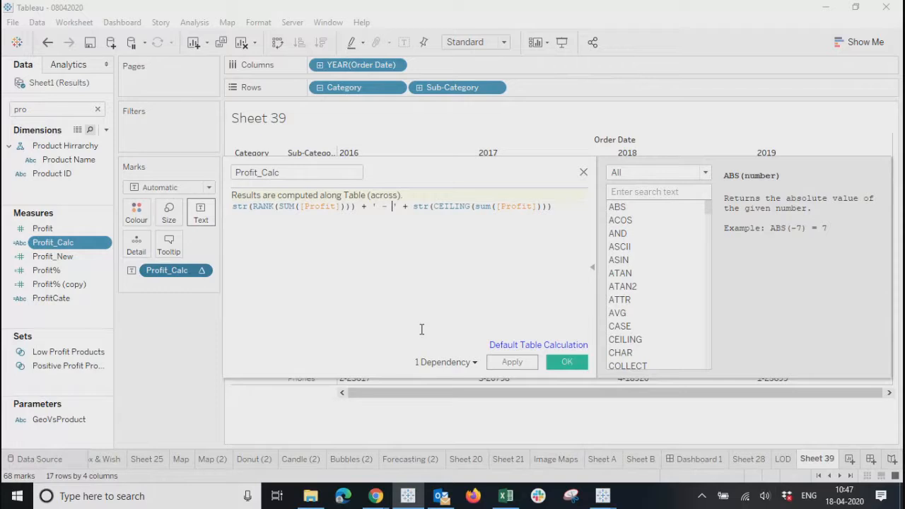
{"action": "left_click", "coordinate": [576, 368]}
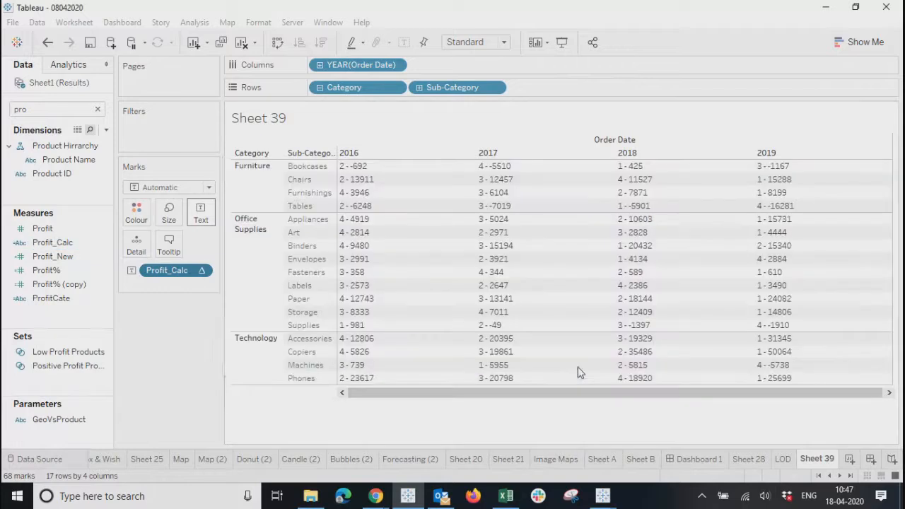
{"action": "left_click_drag", "start_coordinate": [888, 379], "coordinate": [395, 398]}
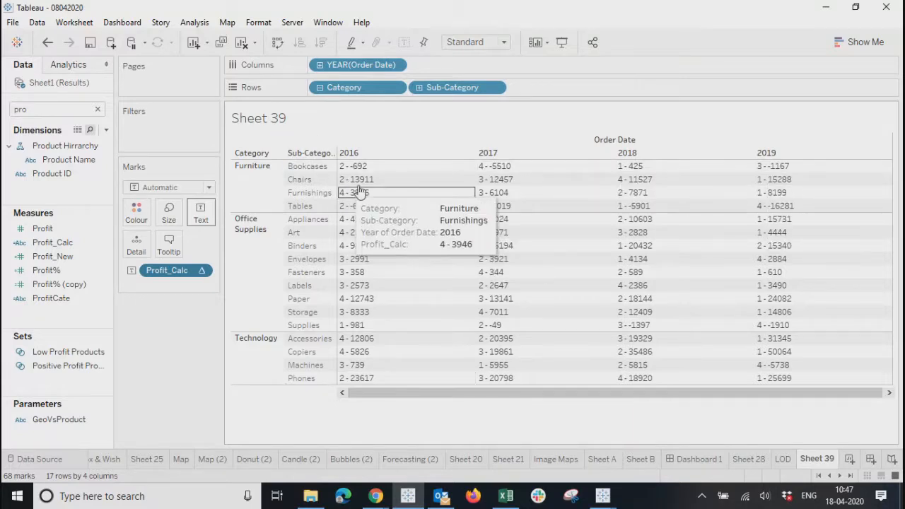
{"action": "left_click_drag", "start_coordinate": [399, 393], "coordinate": [572, 389]}
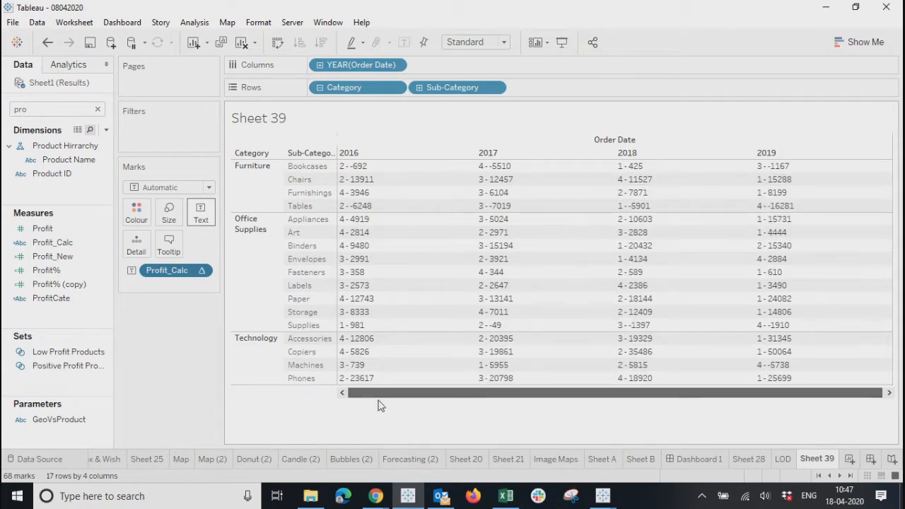
{"action": "left_click", "coordinate": [200, 272]}
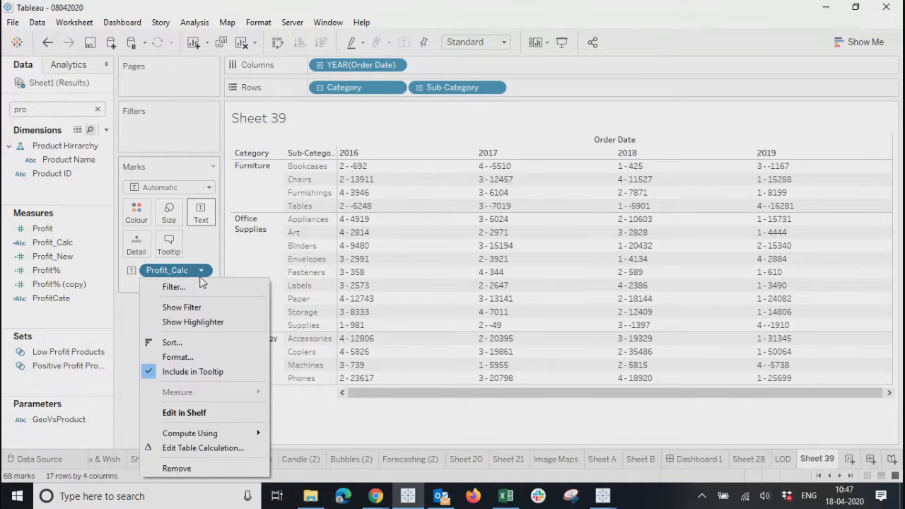
{"action": "left_click", "coordinate": [212, 445]}
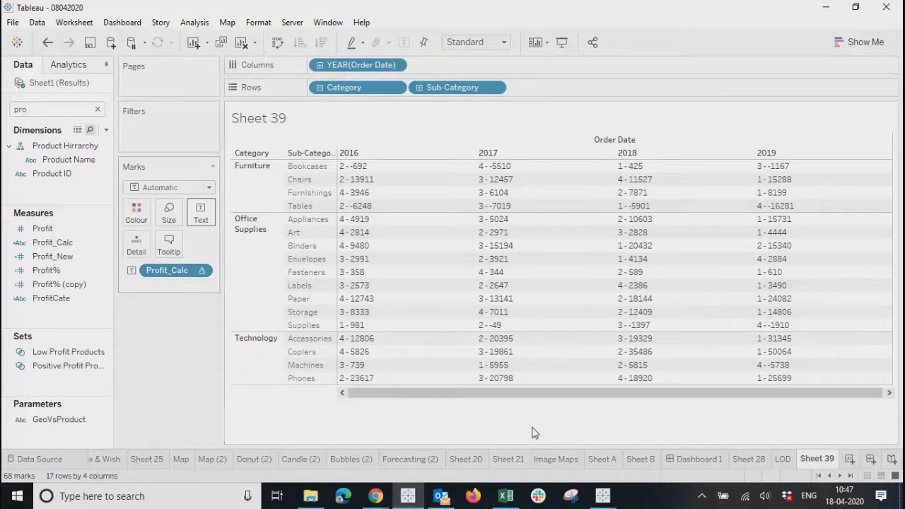
{"action": "left_click", "coordinate": [202, 271]}
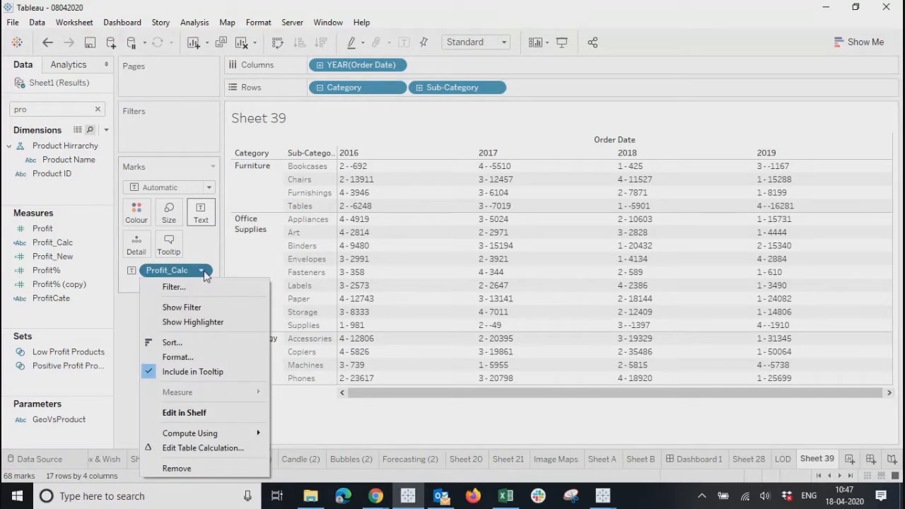
{"action": "left_click", "coordinate": [440, 397]}
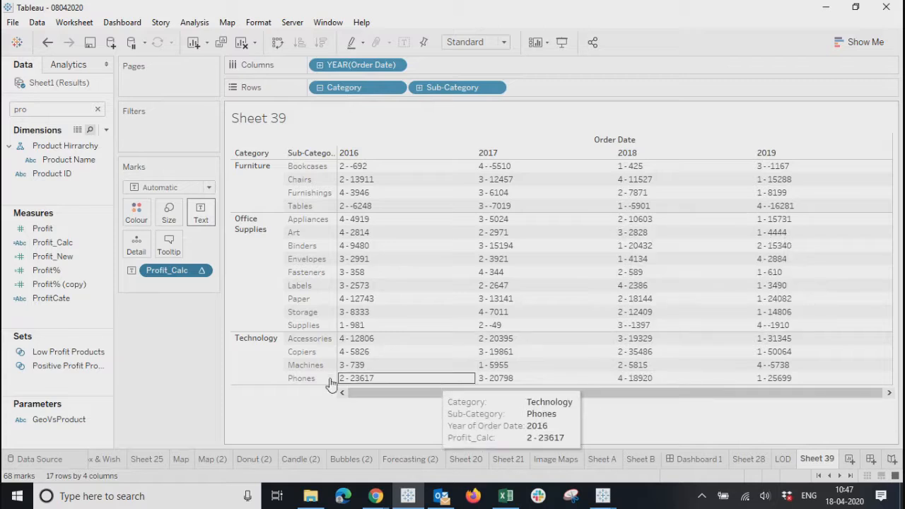
Step: Open the table calculation settings of Profit_Calc on the Marks card and move the dialog clear of the year columns
{"action": "left_click", "coordinate": [201, 272]}
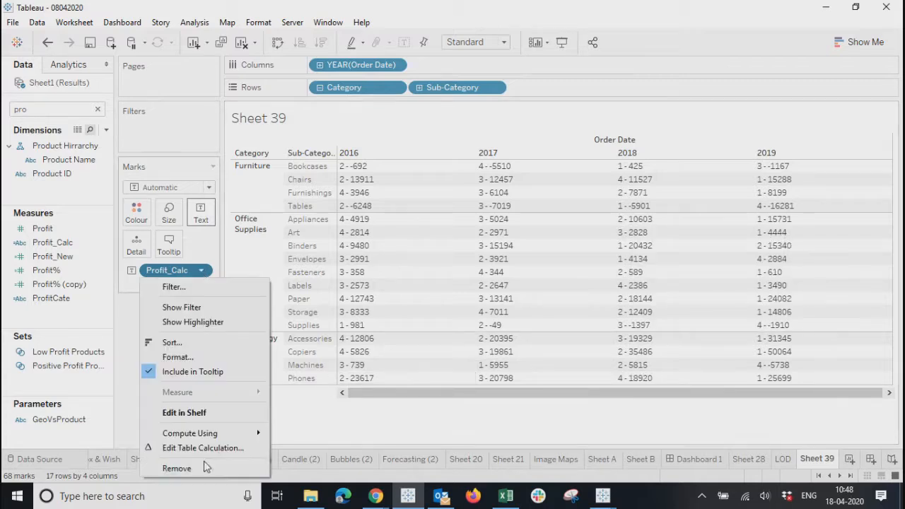
{"action": "left_click", "coordinate": [230, 448]}
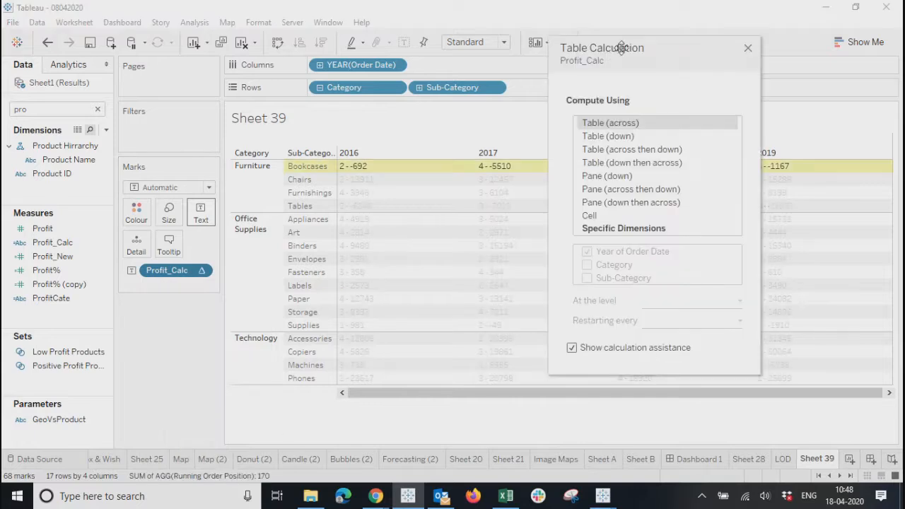
{"action": "left_click_drag", "start_coordinate": [689, 67], "coordinate": [215, 78]}
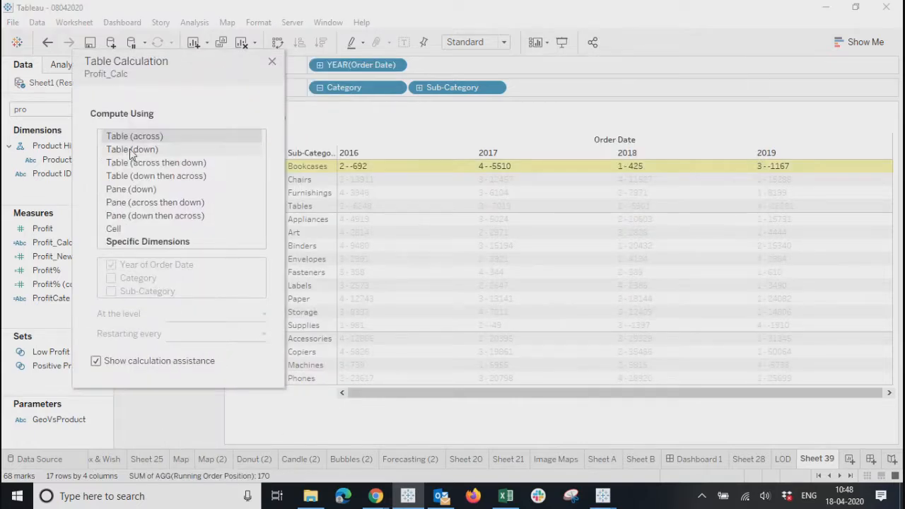
Step: Try computing Profit_Calc using Table (down), Table (across then down), Table (down then across), Pane (down), Pane (across then down) and Cell
{"action": "left_click", "coordinate": [130, 150]}
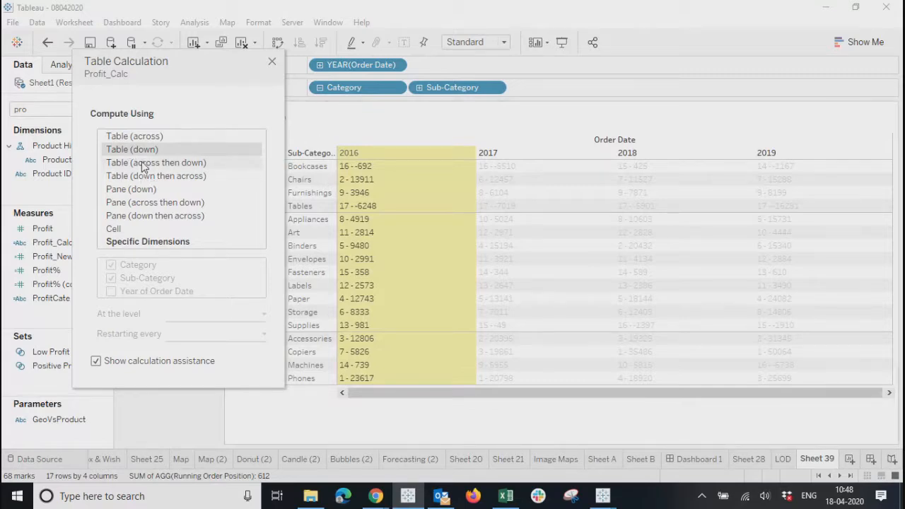
{"action": "left_click", "coordinate": [144, 163]}
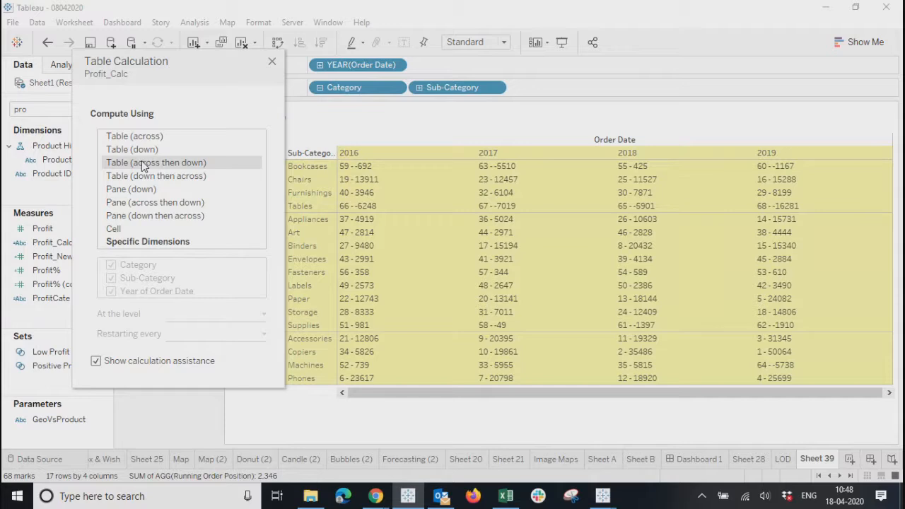
{"action": "left_click", "coordinate": [143, 176]}
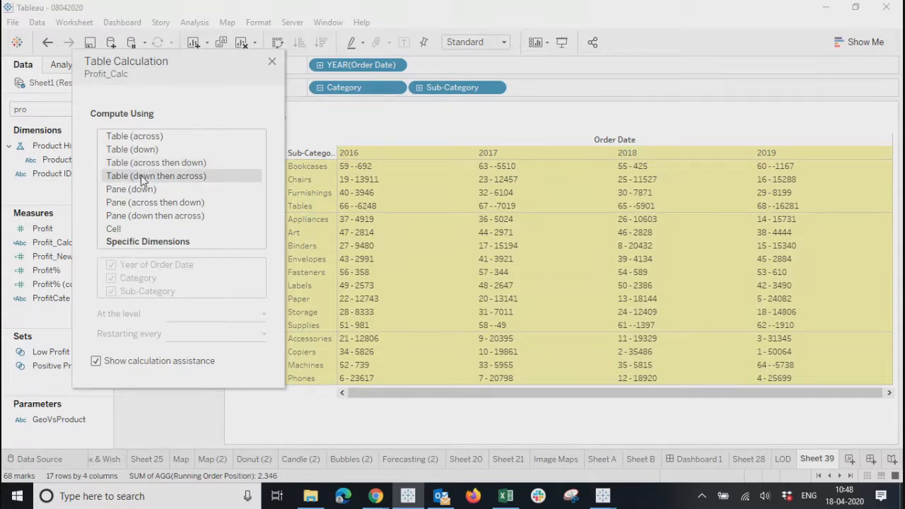
{"action": "left_click", "coordinate": [138, 190]}
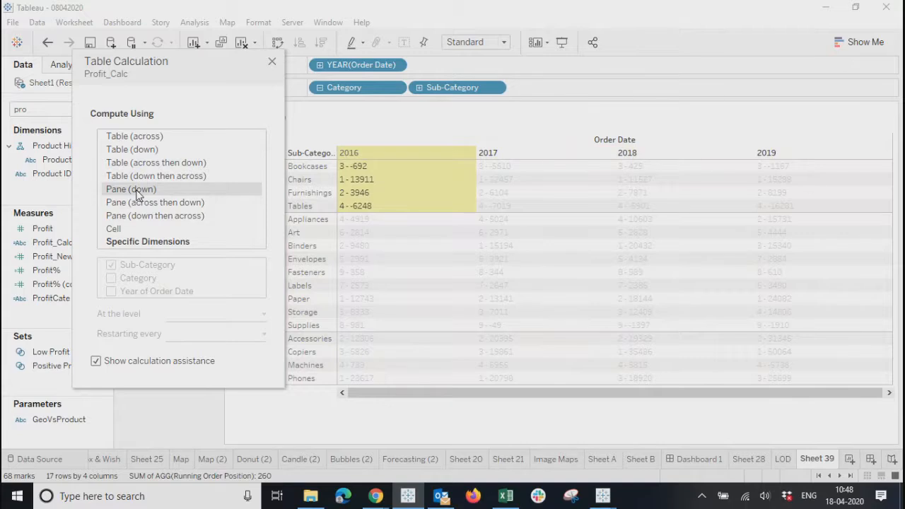
{"action": "left_click", "coordinate": [131, 203]}
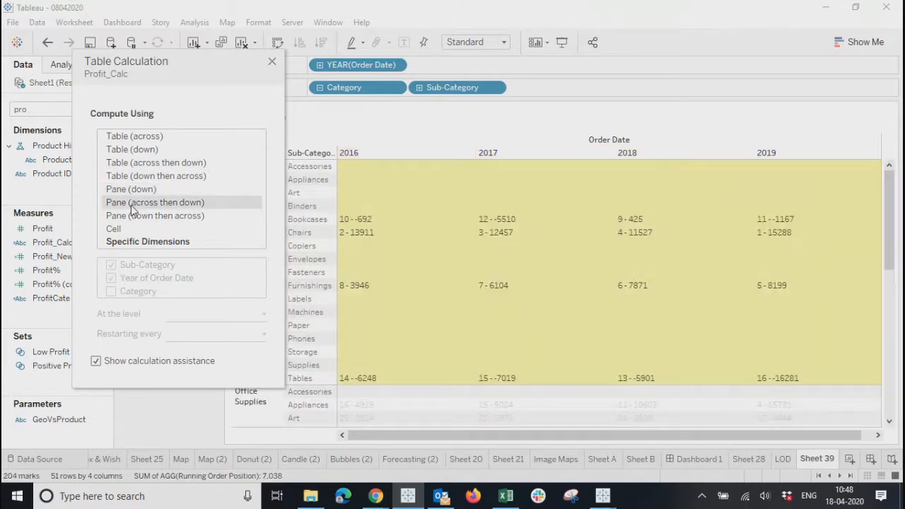
{"action": "left_click", "coordinate": [120, 228]}
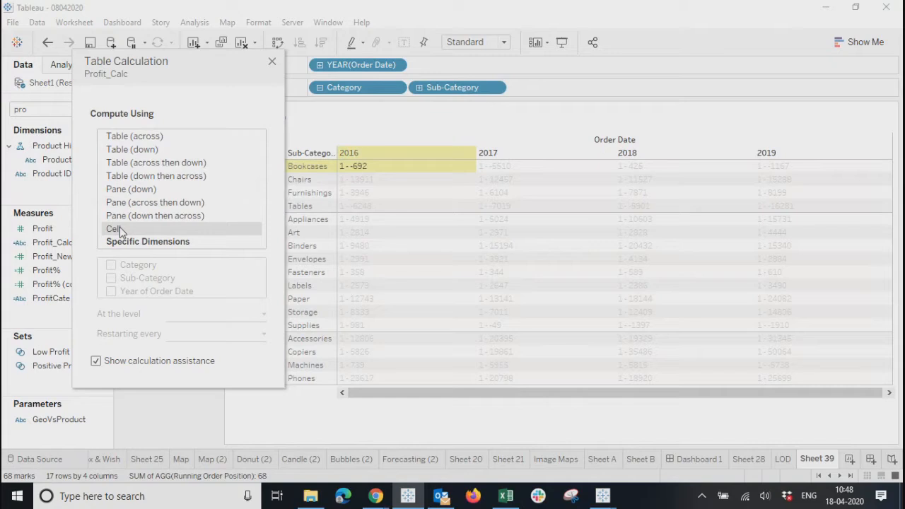
Step: Compare Table (down) with Table (across), set Profit_Calc to compute using Table (across then down), and close the settings
{"action": "left_click", "coordinate": [130, 149]}
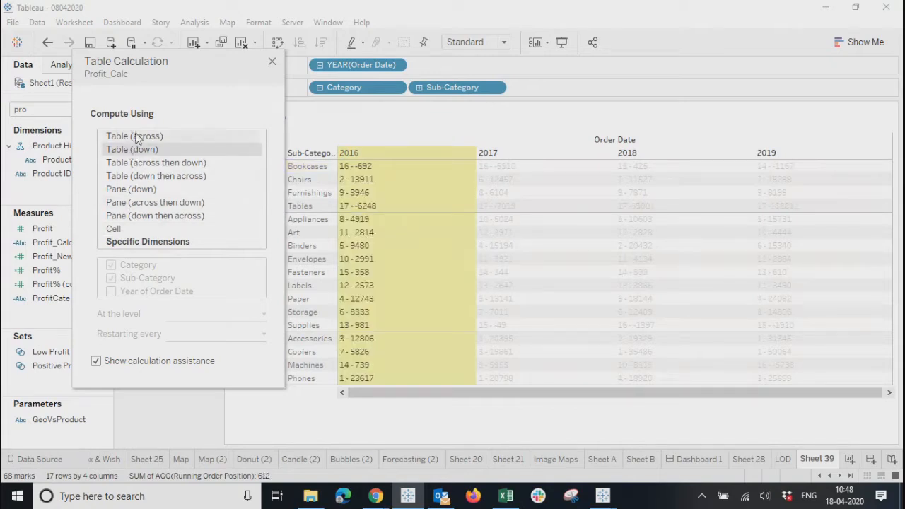
{"action": "left_click", "coordinate": [135, 137]}
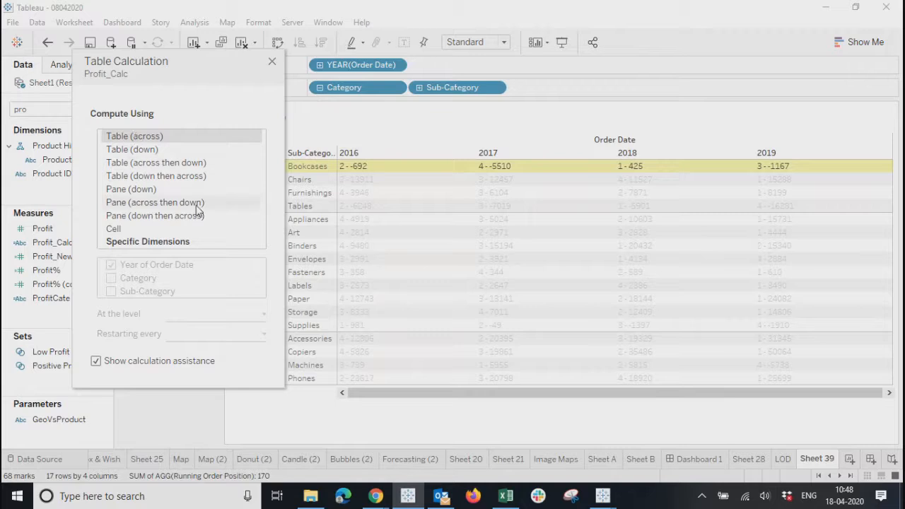
{"action": "left_click", "coordinate": [129, 150]}
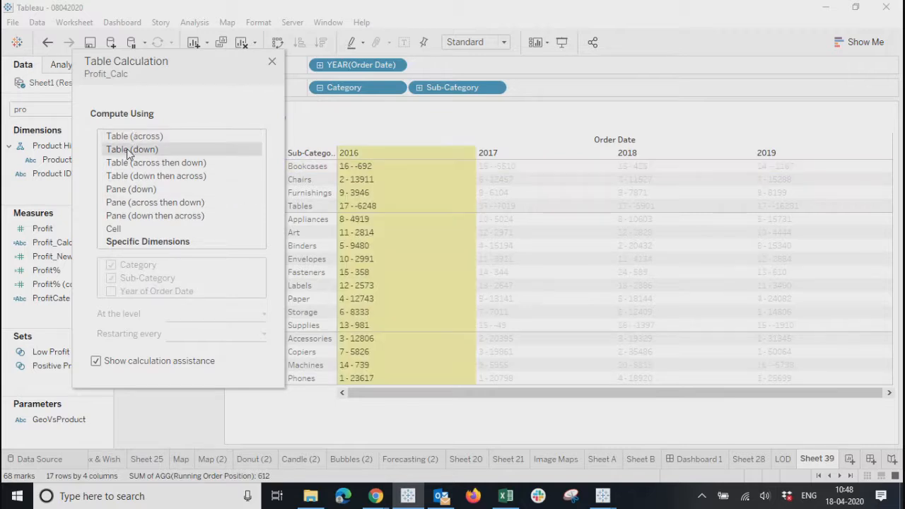
{"action": "left_click", "coordinate": [130, 163]}
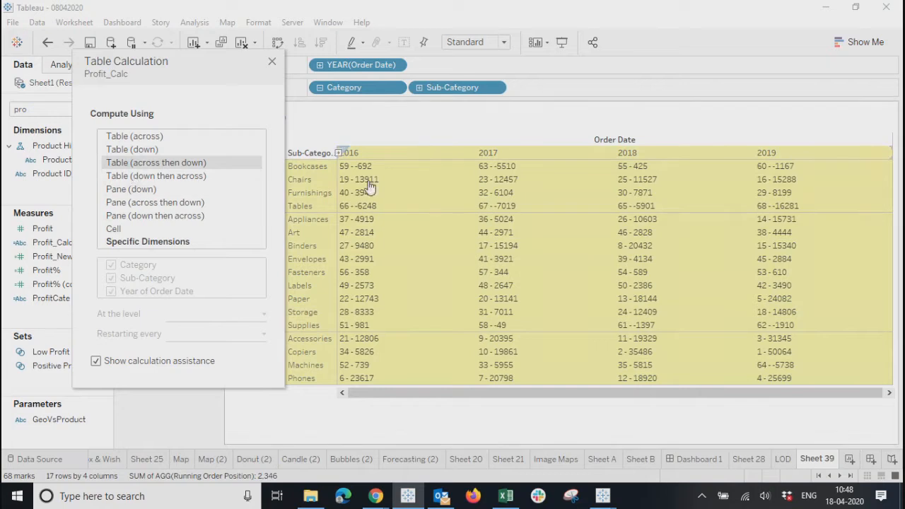
{"action": "left_click", "coordinate": [271, 61]}
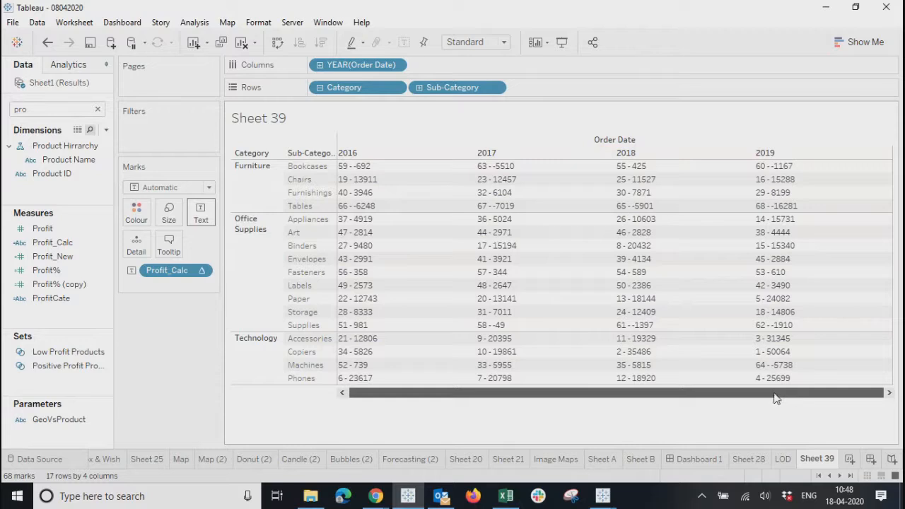
Step: Highlight the Copiers values for 2019 and 2018 to inspect their ranks, and clear the selection
{"action": "left_click", "coordinate": [773, 353]}
{"action": "left_click", "coordinate": [616, 354]}
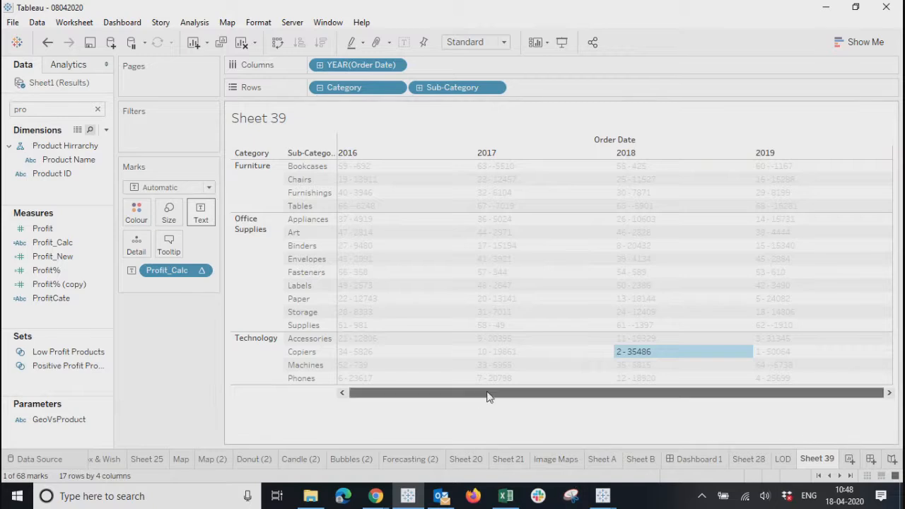
{"action": "left_click", "coordinate": [523, 427]}
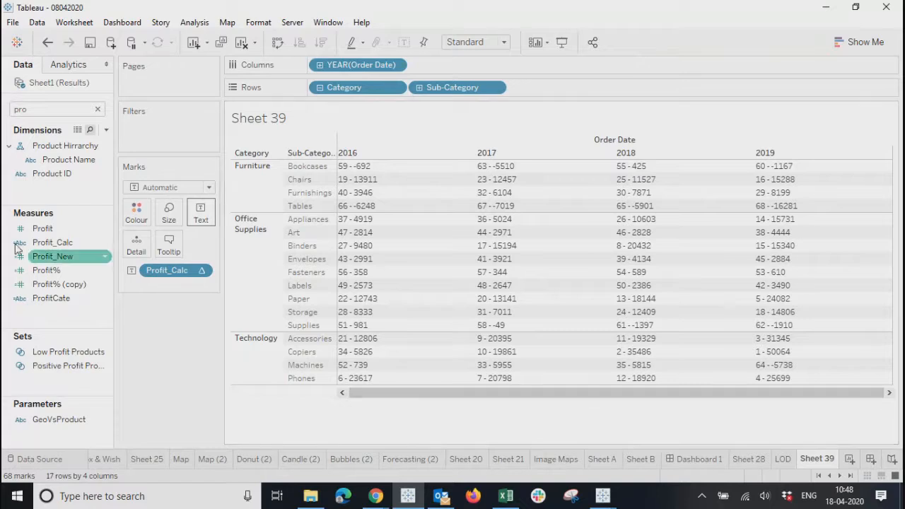
Step: Switch Profit_Calc on the Marks card to compute using Table (down) and close the table calculation settings
{"action": "left_click", "coordinate": [202, 272]}
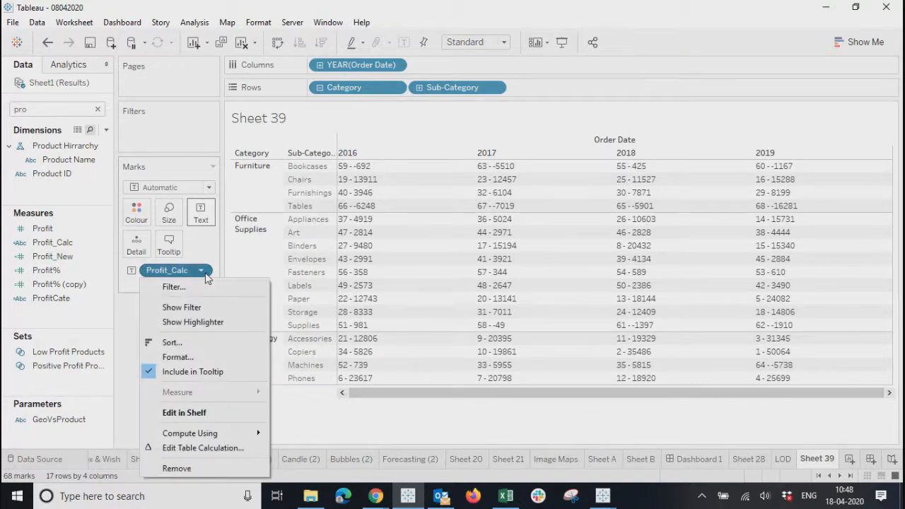
{"action": "left_click", "coordinate": [185, 446]}
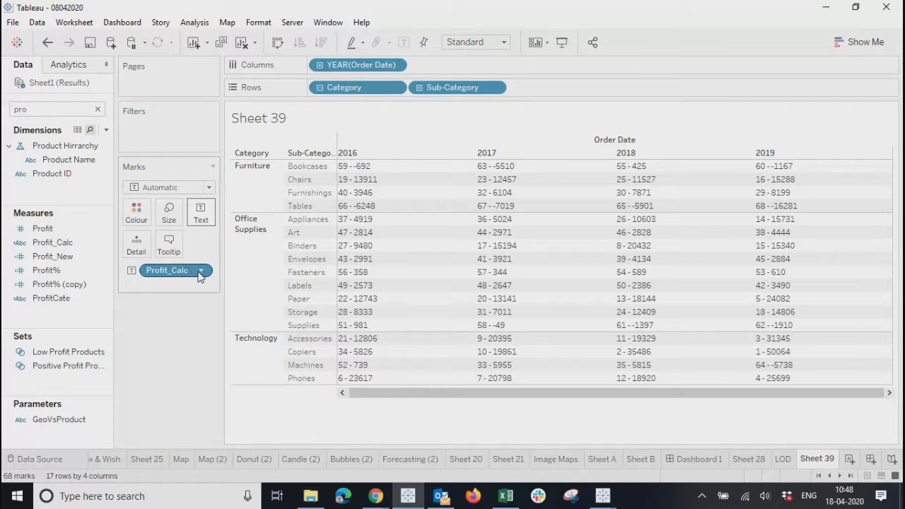
{"action": "left_click", "coordinate": [200, 273]}
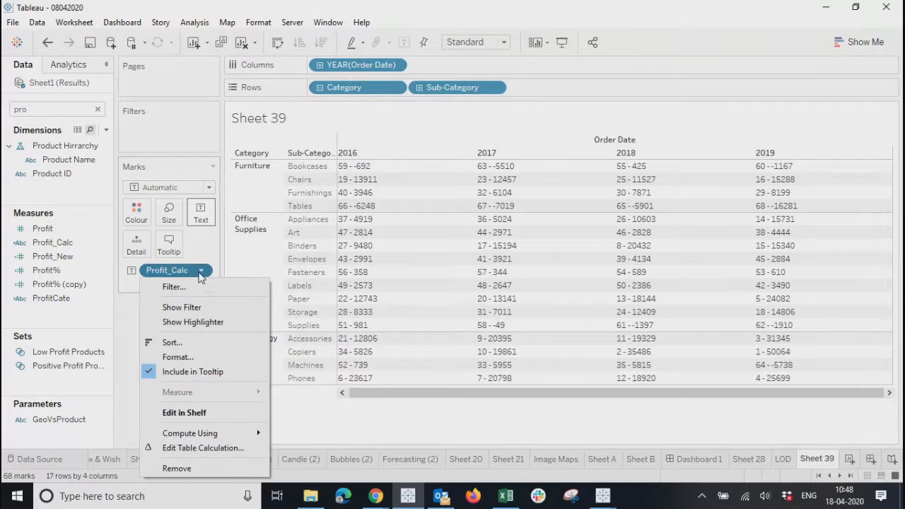
{"action": "left_click", "coordinate": [181, 448]}
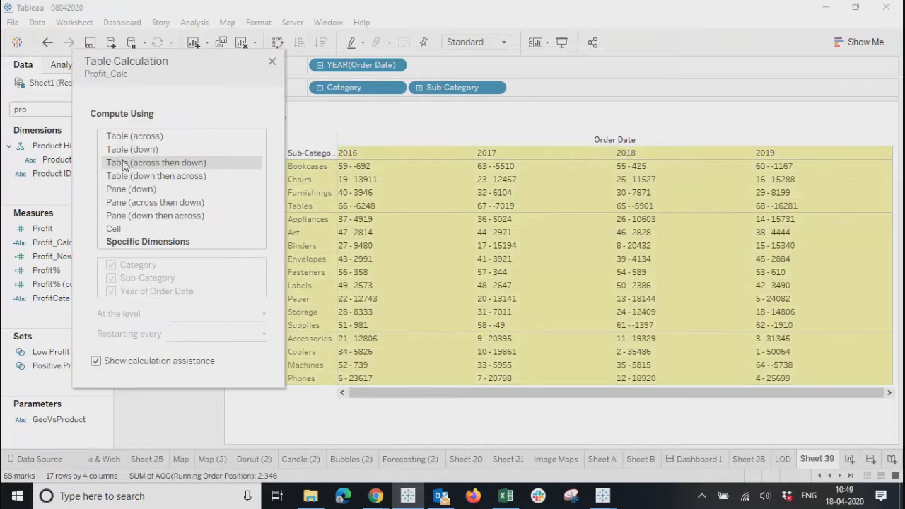
{"action": "left_click", "coordinate": [125, 150]}
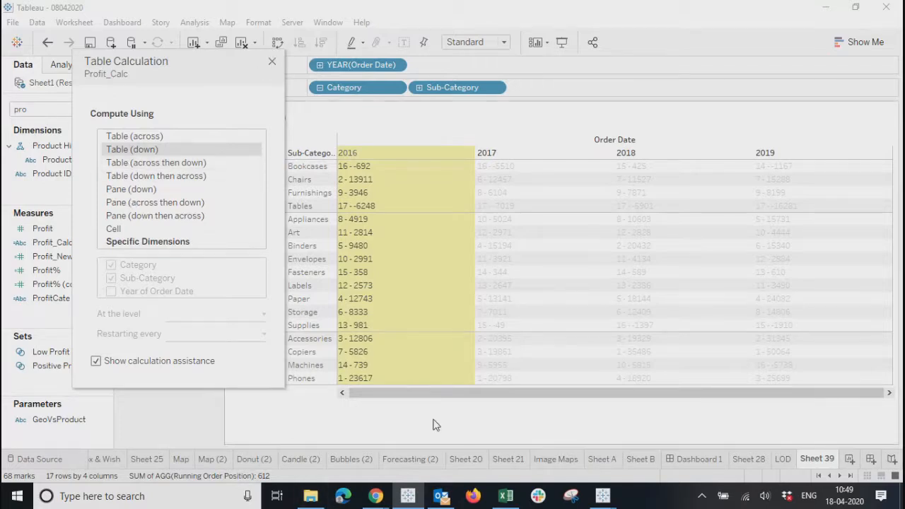
{"action": "left_click", "coordinate": [273, 64]}
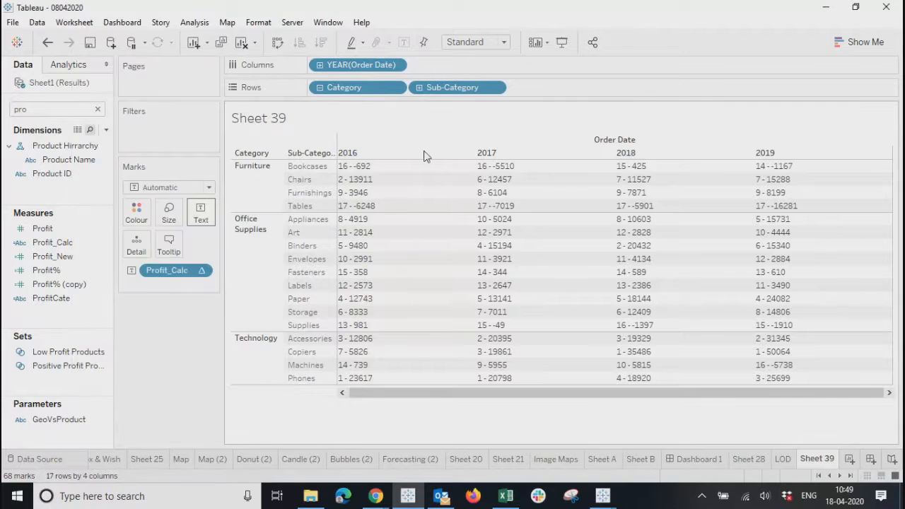
Step: Highlight the 2016 and 2017 columns and their top-ranked sub-category values to inspect the ranking within each year, and clear the selection
{"action": "left_click", "coordinate": [374, 156]}
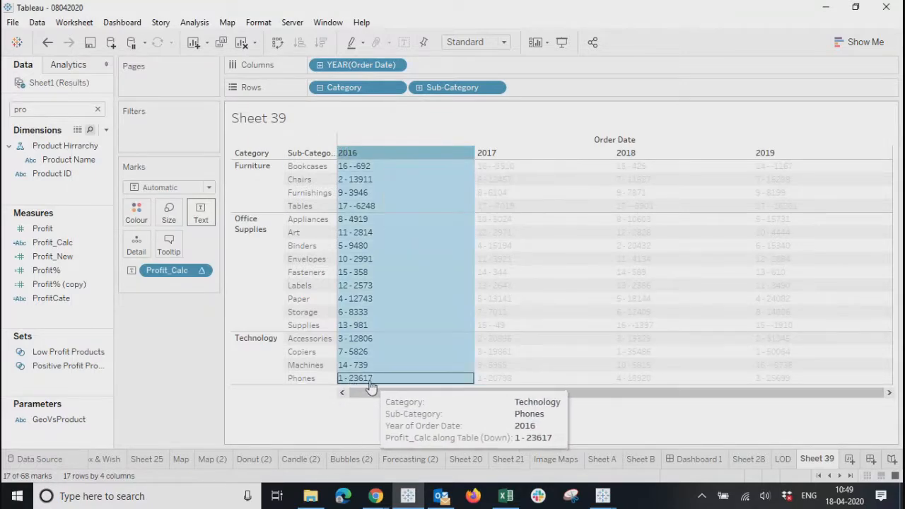
{"action": "left_click", "coordinate": [355, 181]}
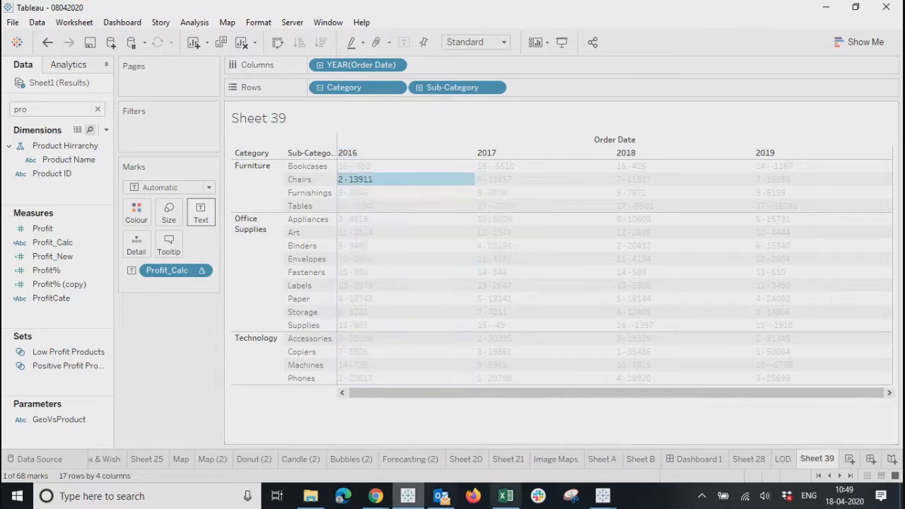
{"action": "left_click", "coordinate": [521, 154]}
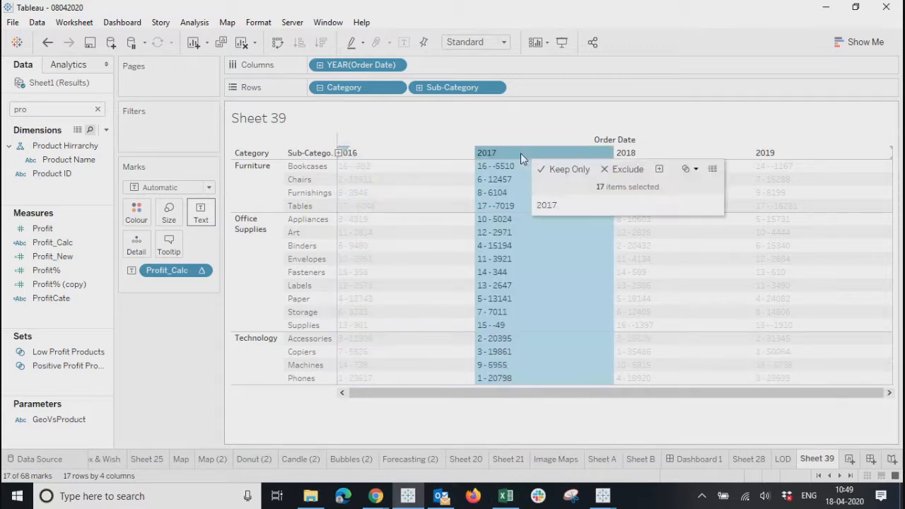
{"action": "left_click", "coordinate": [493, 377]}
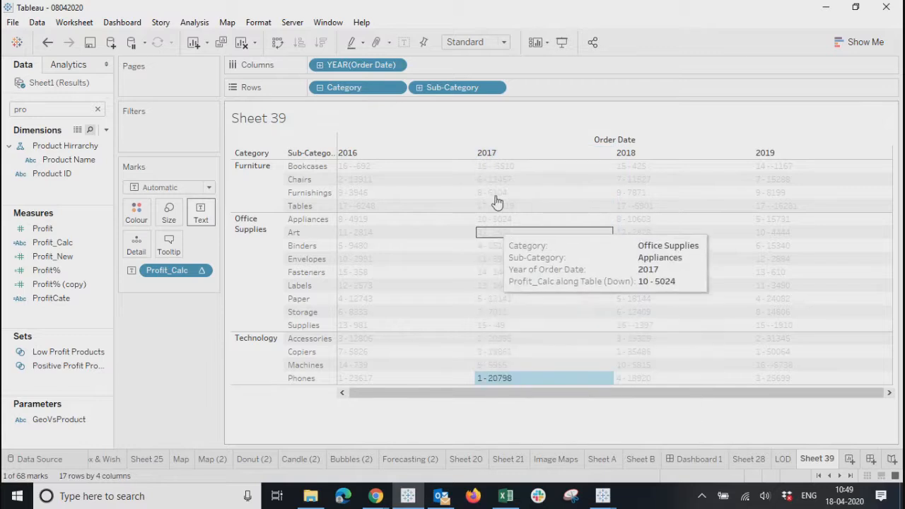
{"action": "left_click", "coordinate": [495, 339]}
{"action": "left_click", "coordinate": [495, 431]}
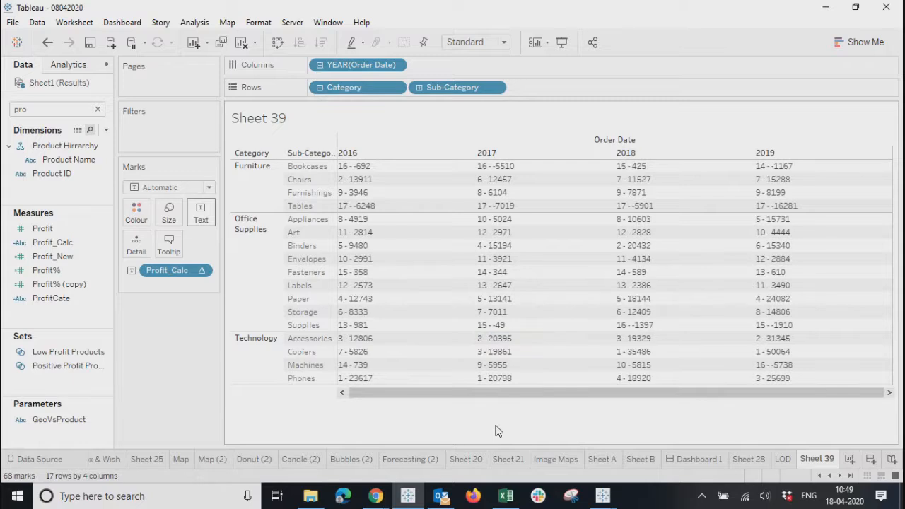
Step: Set Profit_Calc to compute using Table (across then down) and close the table calculation settings
{"action": "left_click", "coordinate": [202, 271]}
{"action": "left_click", "coordinate": [193, 448]}
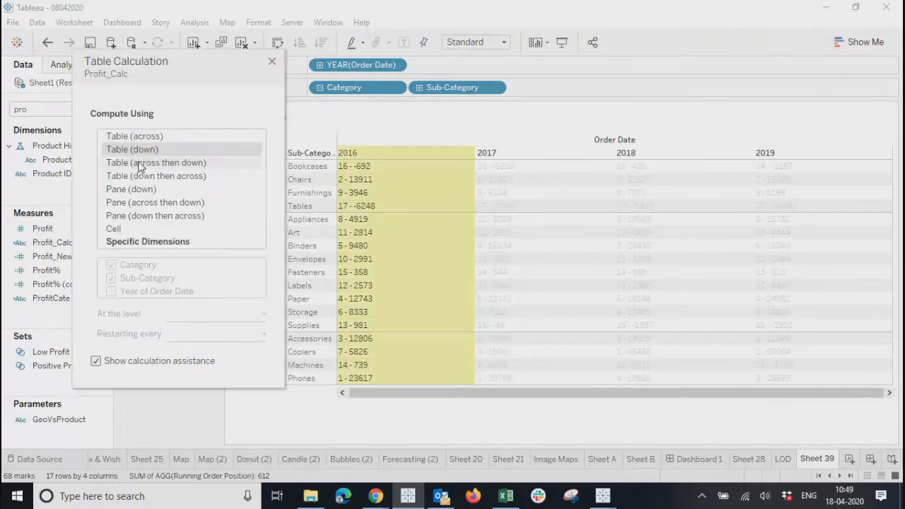
{"action": "left_click", "coordinate": [139, 164]}
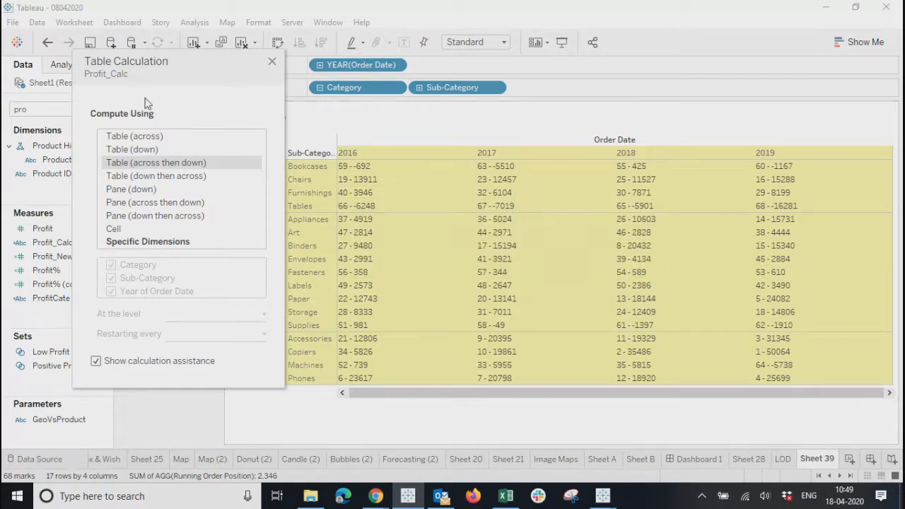
{"action": "left_click", "coordinate": [273, 63]}
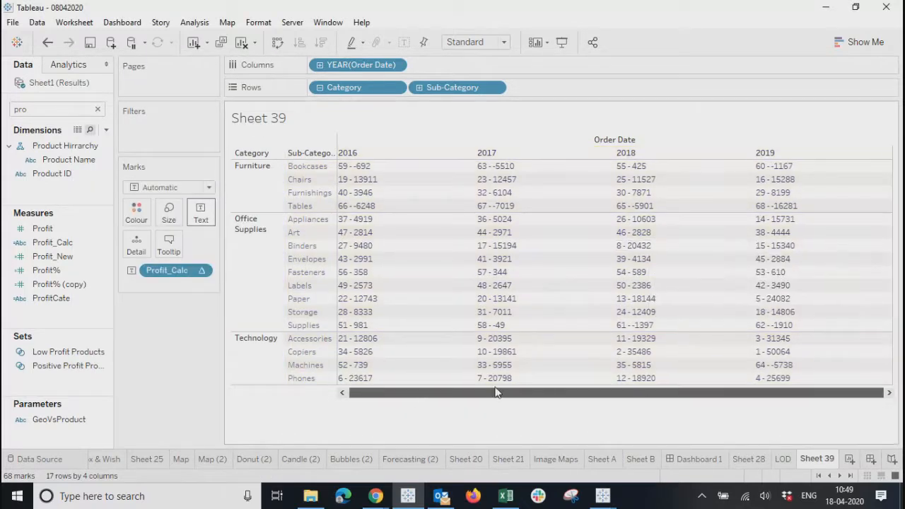
Step: Open the Profit_Calc calculated field from the measures for editing and select its entire formula
{"action": "right_click", "coordinate": [62, 251]}
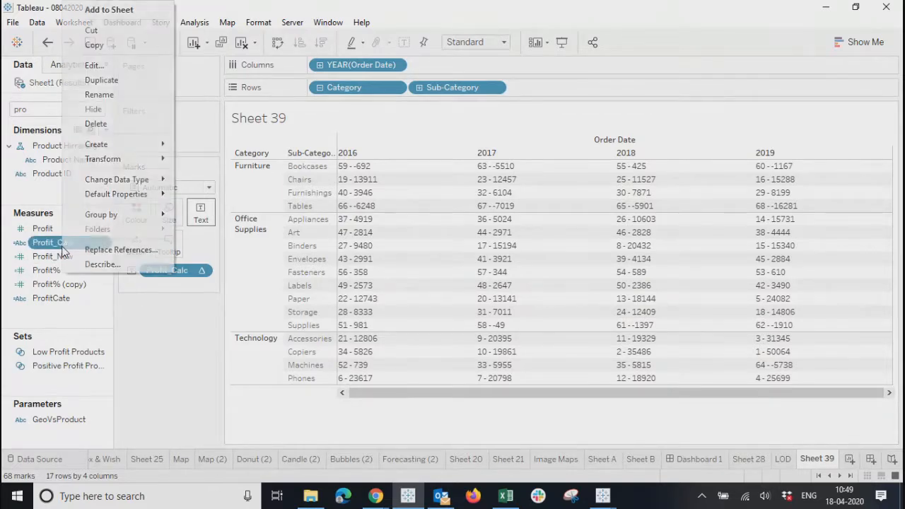
{"action": "left_click", "coordinate": [108, 68]}
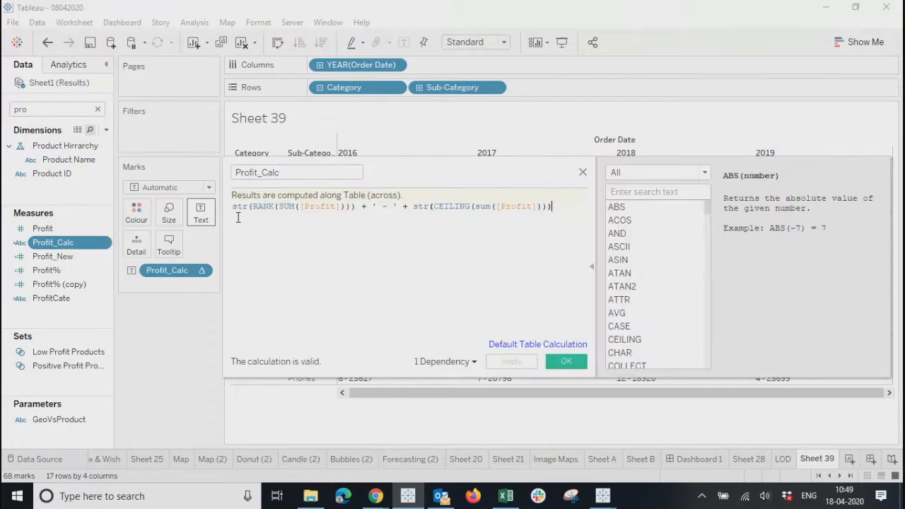
{"action": "key", "text": "ctrl+a"}
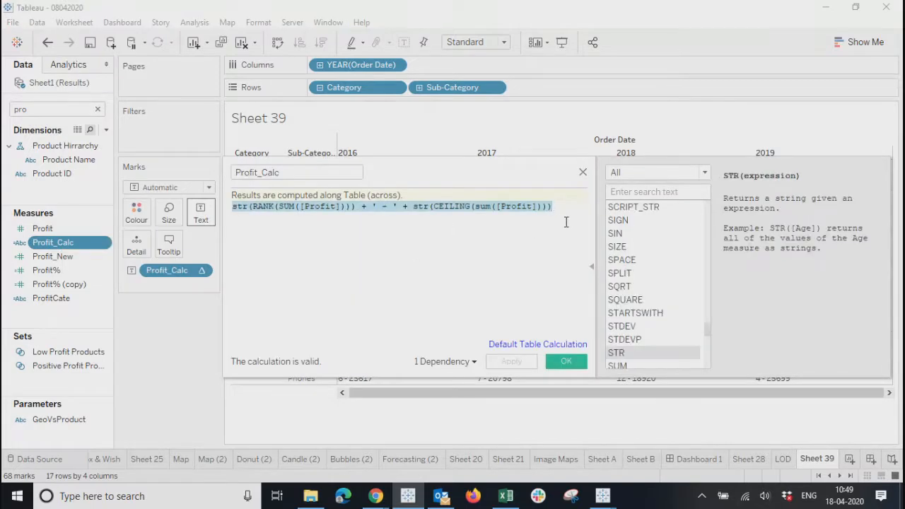
Step: Close the Profit_Calc calculation editor and add the Profit measure to the sheet's text labels
{"action": "left_click", "coordinate": [583, 172]}
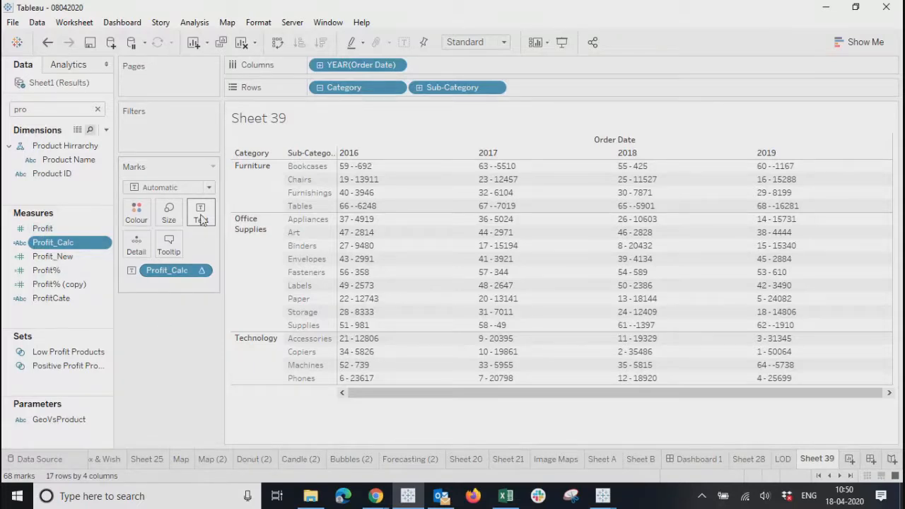
{"action": "left_click_drag", "start_coordinate": [46, 229], "coordinate": [201, 213]}
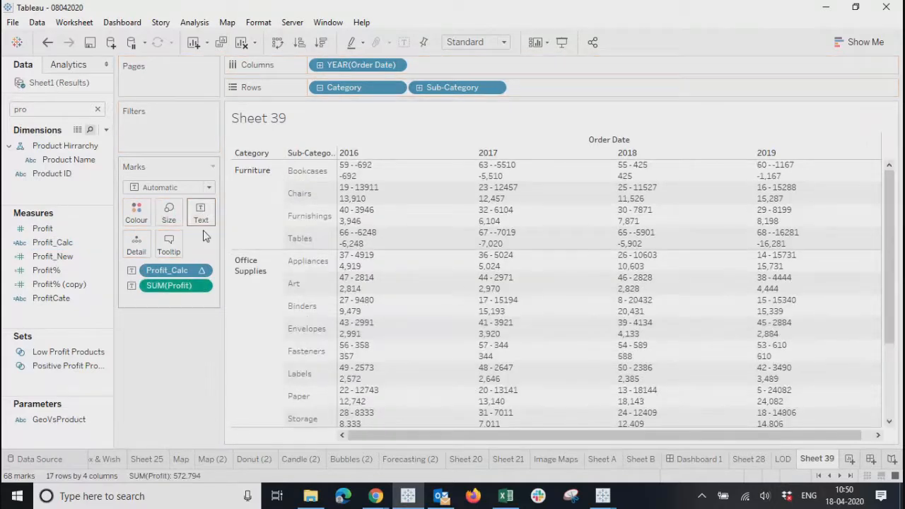
{"action": "left_click", "coordinate": [414, 174]}
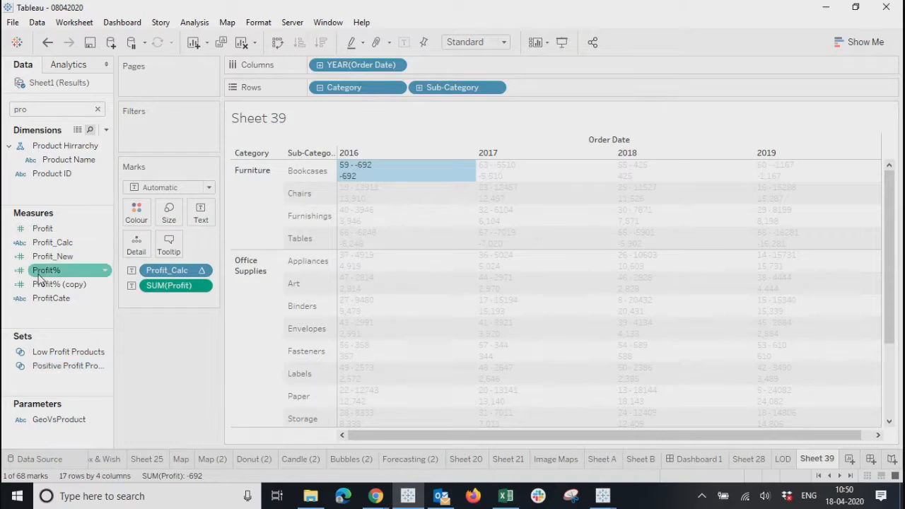
Step: Find the Sales measure by searching the fields for "sa" and add it to the text labels
{"action": "left_click", "coordinate": [98, 109]}
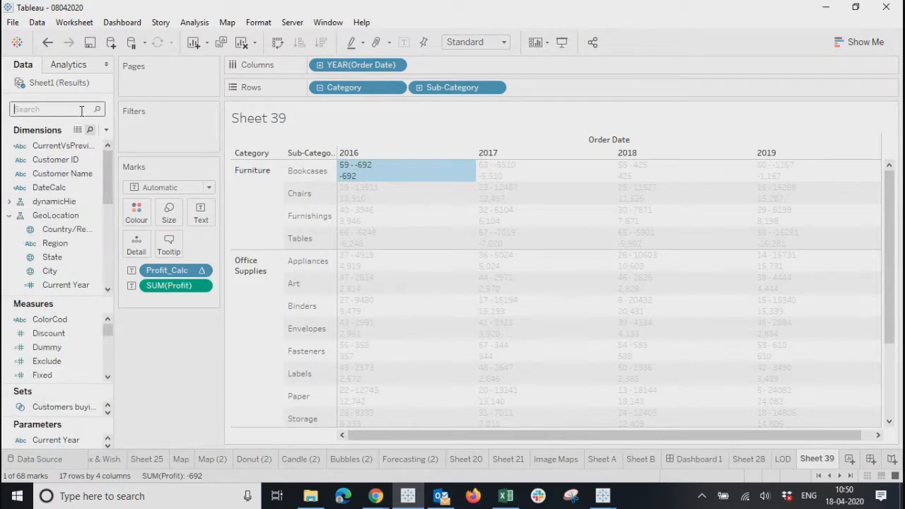
{"action": "type", "text": "sa"}
{"action": "left_click", "coordinate": [66, 223]}
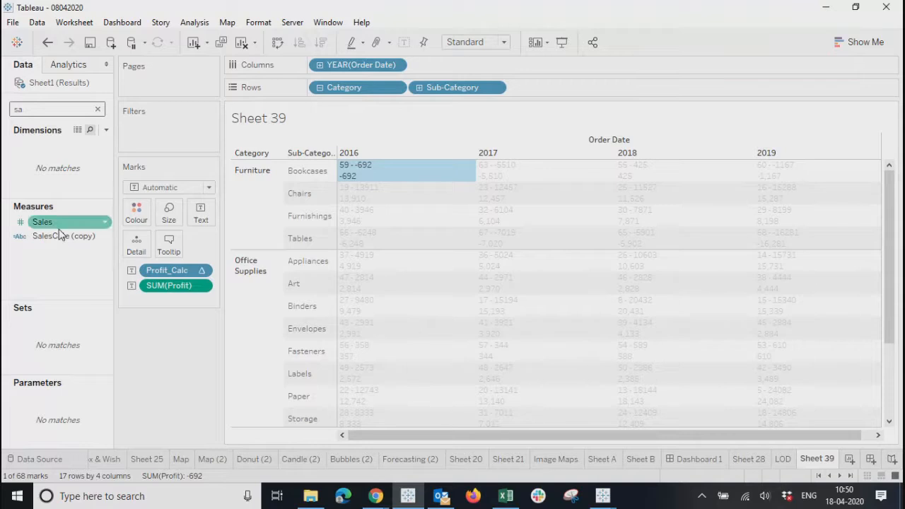
{"action": "left_click_drag", "start_coordinate": [66, 225], "coordinate": [203, 206]}
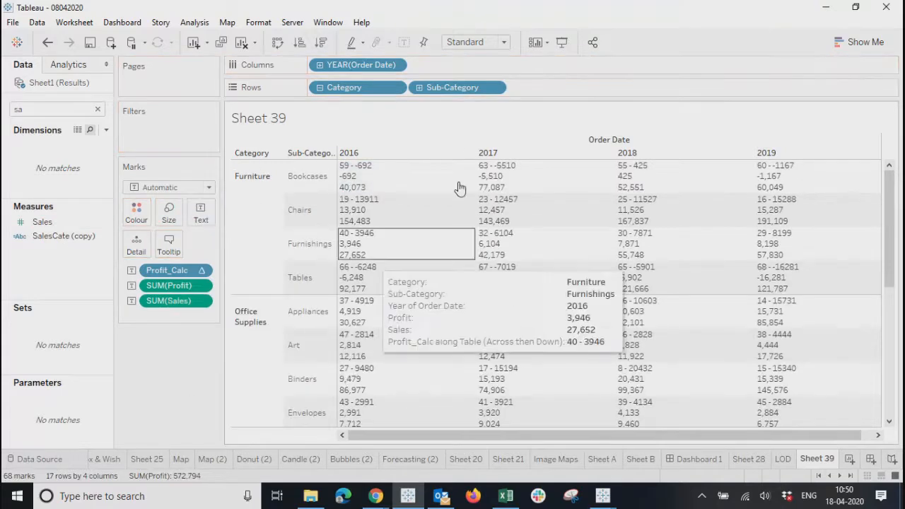
Step: Examine the 2016 labels of the Furniture sub-categories, comparing Profit_Calc, Profit and Sales in each cell
{"action": "left_click", "coordinate": [415, 176]}
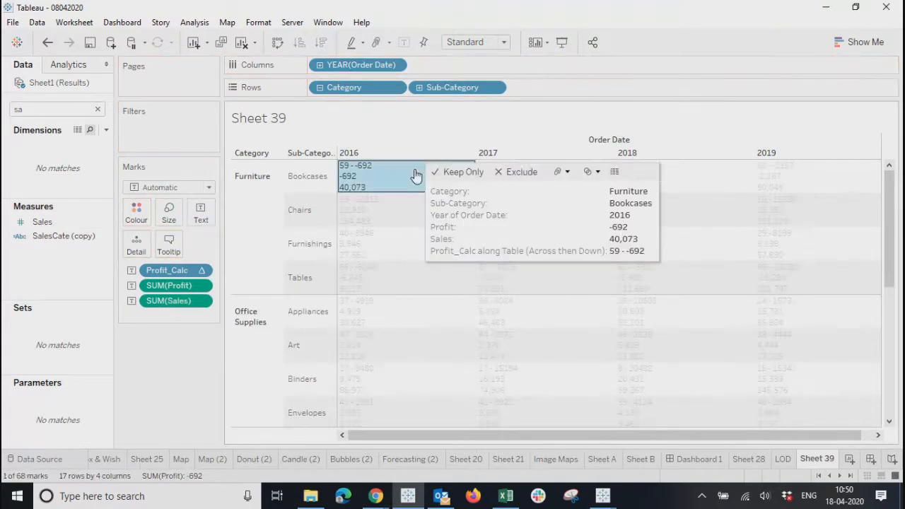
{"action": "left_click", "coordinate": [159, 385]}
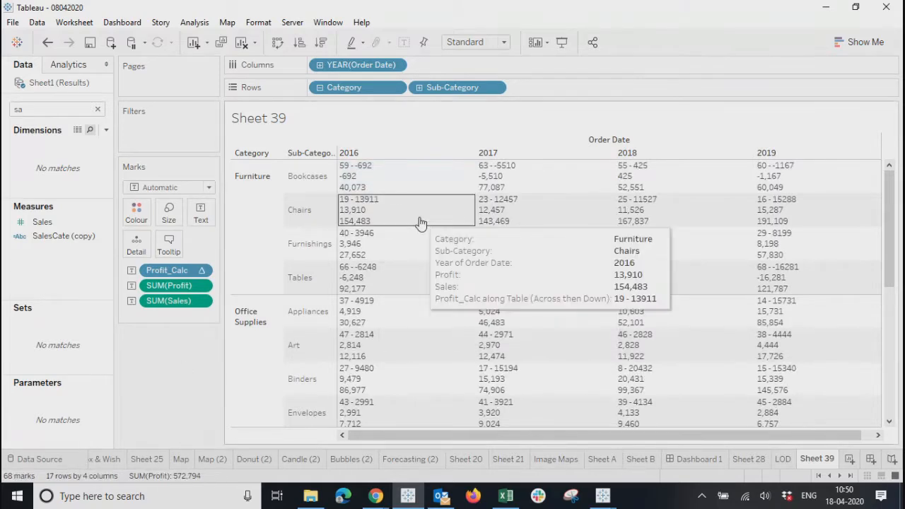
{"action": "left_click", "coordinate": [404, 285]}
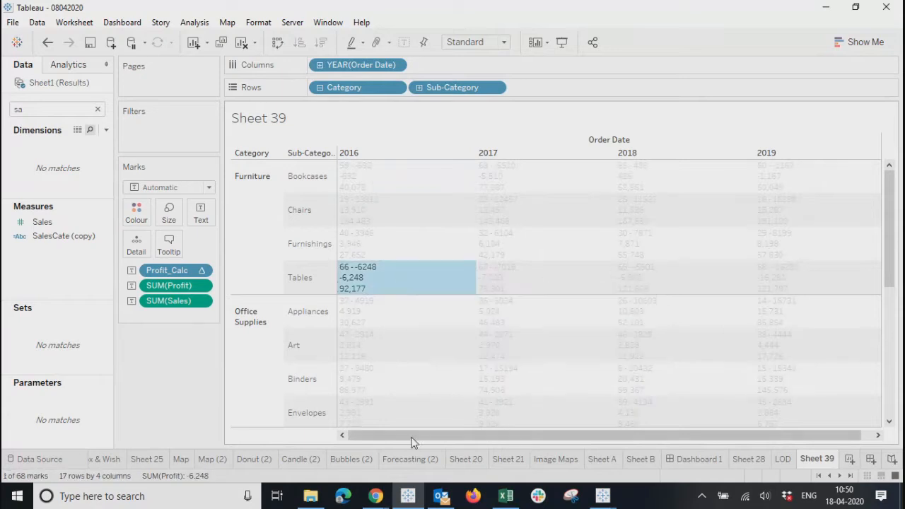
{"action": "left_click_drag", "start_coordinate": [414, 435], "coordinate": [370, 424]}
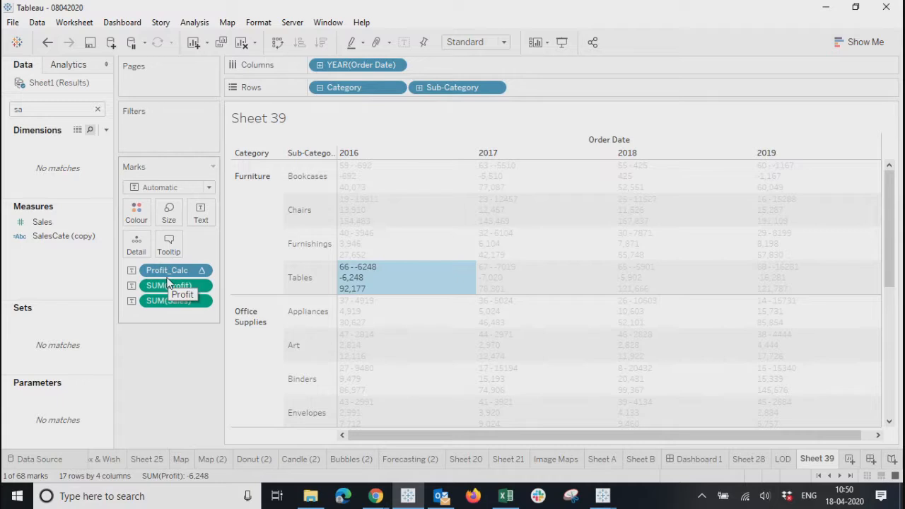
{"action": "left_click", "coordinate": [453, 282]}
{"action": "left_click", "coordinate": [453, 283]}
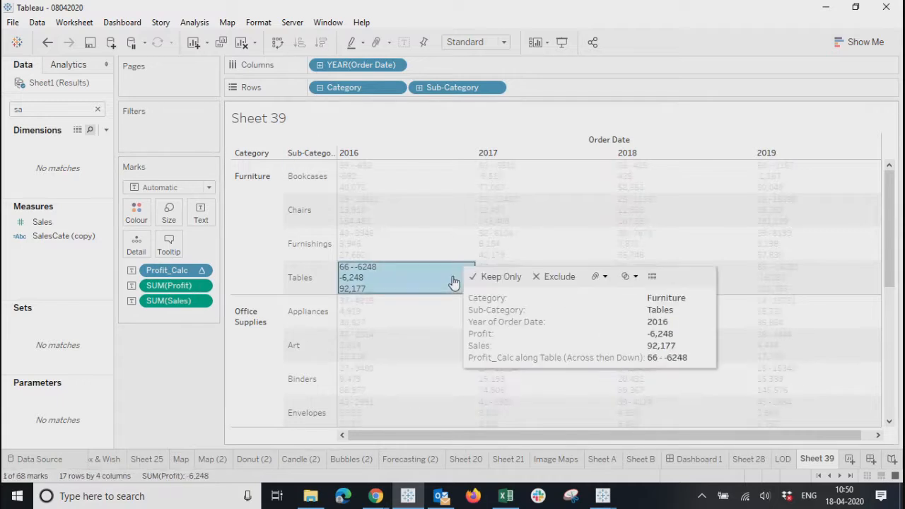
{"action": "left_click", "coordinate": [403, 241]}
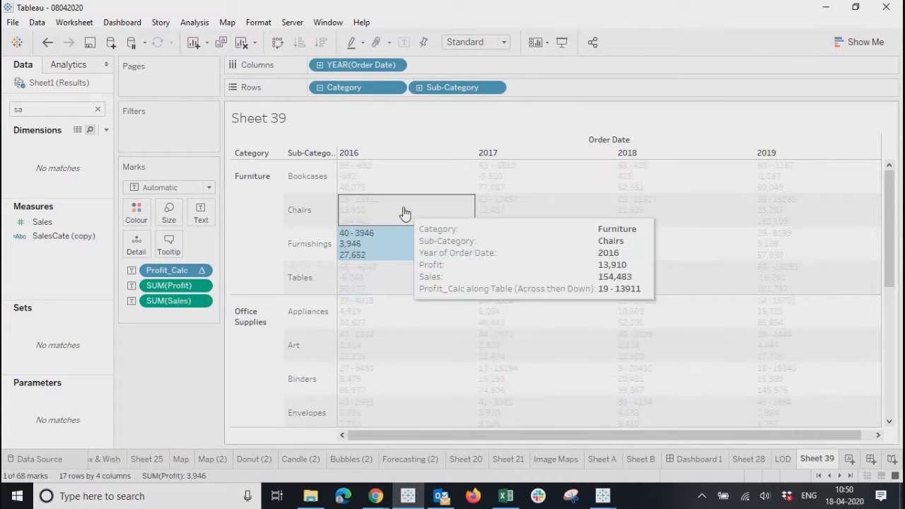
{"action": "left_click", "coordinate": [404, 214]}
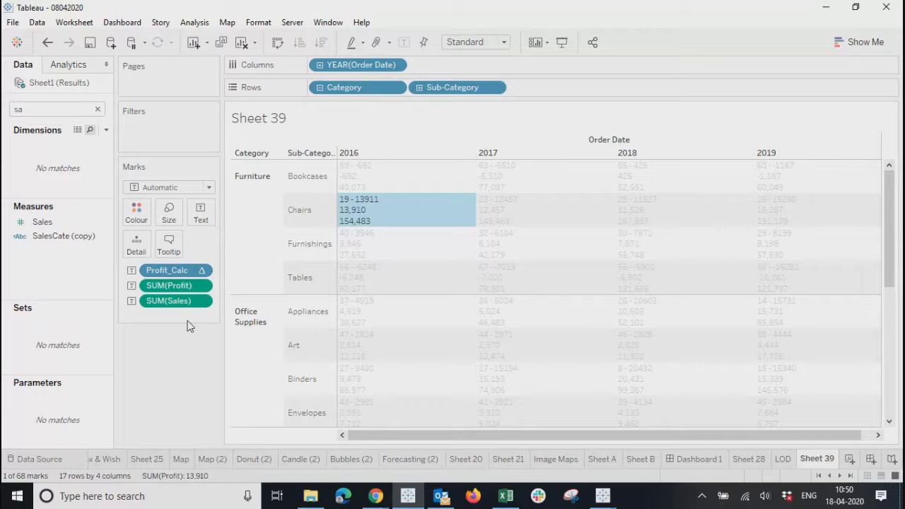
{"action": "left_click", "coordinate": [202, 272]}
{"action": "left_click", "coordinate": [131, 384]}
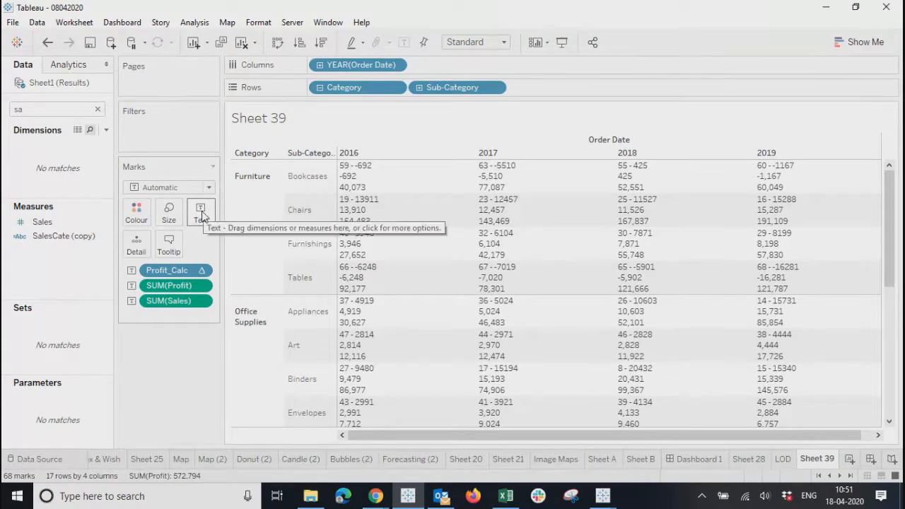
{"action": "left_click", "coordinate": [420, 181]}
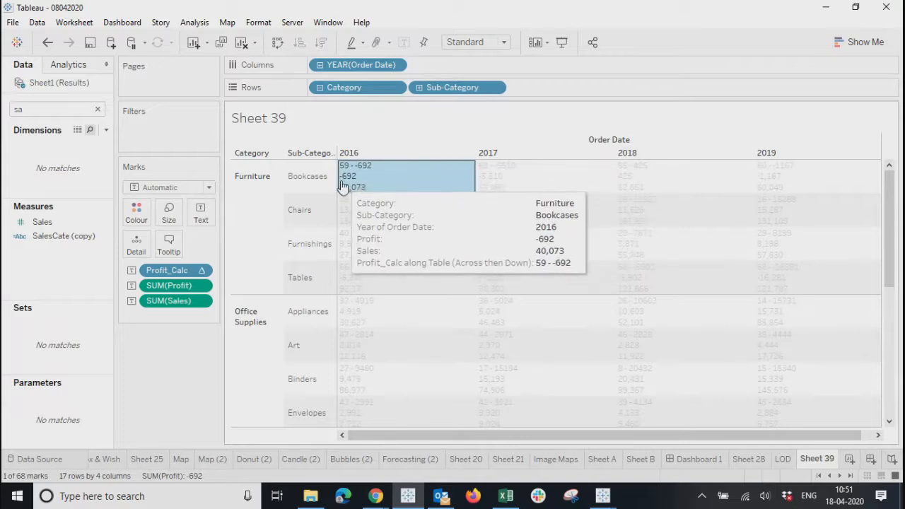
{"action": "mouse_move", "coordinate": [347, 183]}
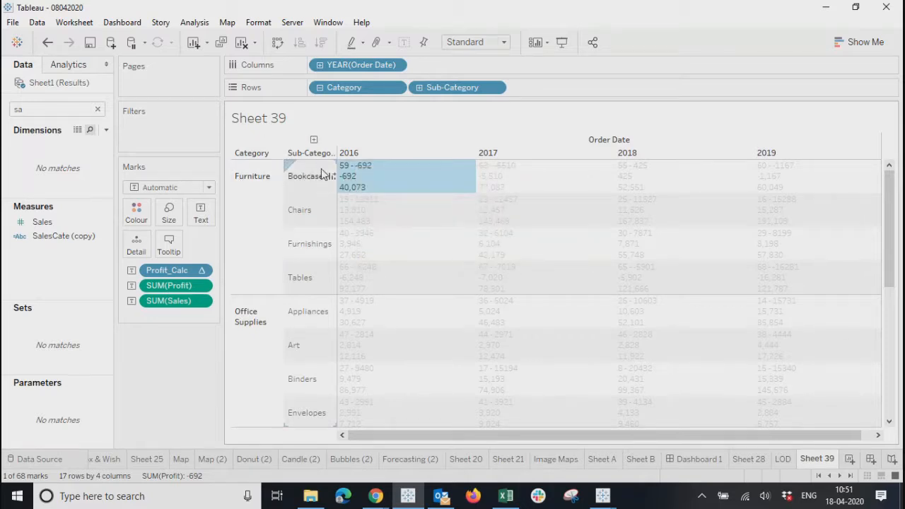
{"action": "left_click", "coordinate": [412, 176]}
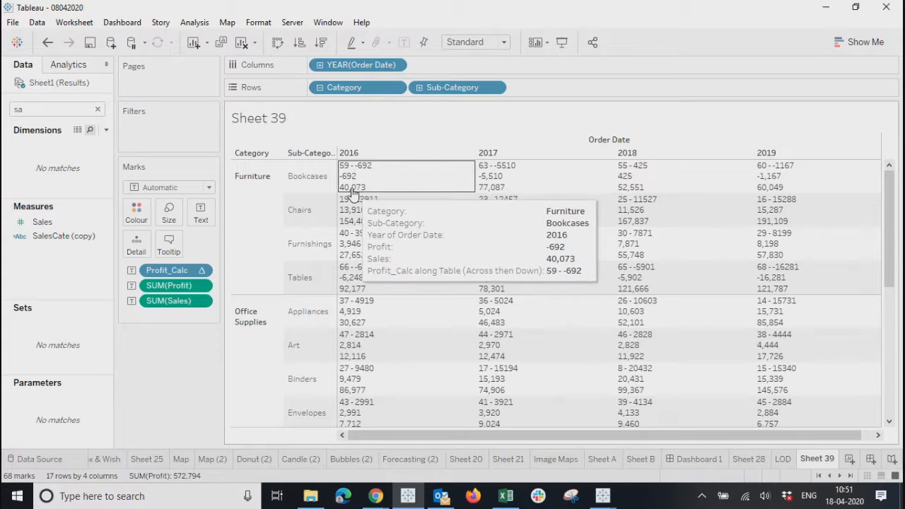
{"action": "left_click", "coordinate": [417, 175]}
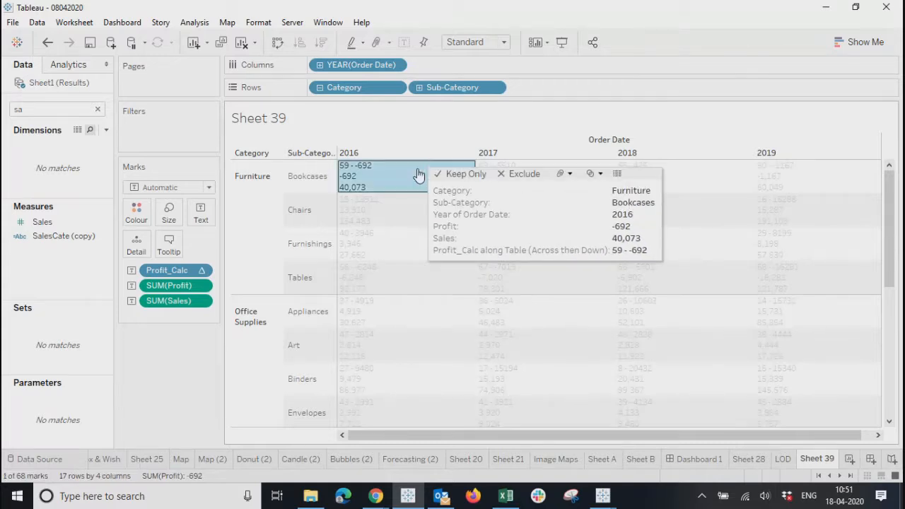
Step: Remove SUM(Profit) from the text labels
{"action": "left_click", "coordinate": [203, 286]}
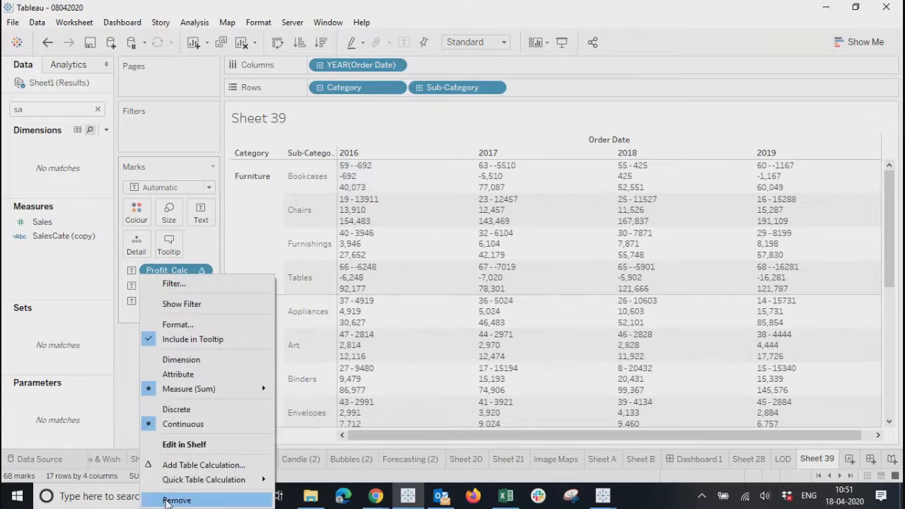
{"action": "left_click", "coordinate": [170, 500]}
Step: Examine the 2016 cells from Bookcases to Binders, comparing each Profit_Calc label with its Sales value
{"action": "left_click", "coordinate": [409, 174]}
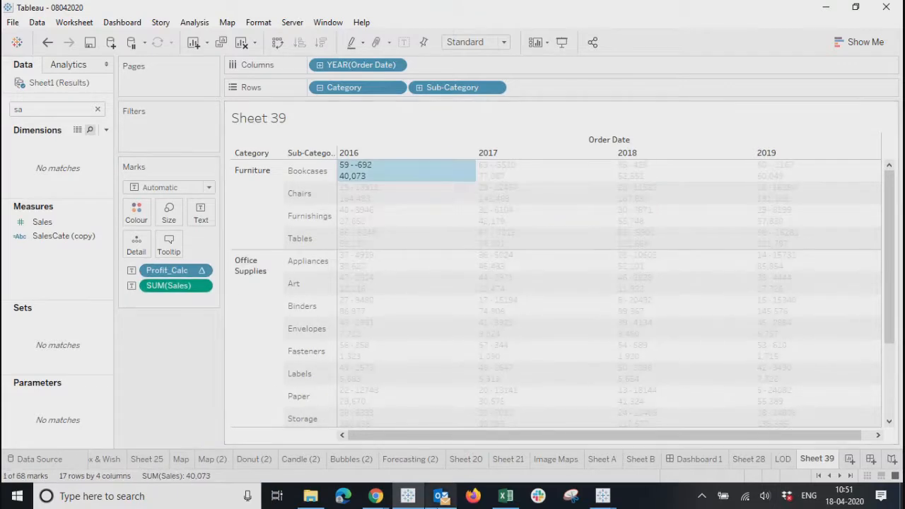
{"action": "left_click", "coordinate": [399, 203]}
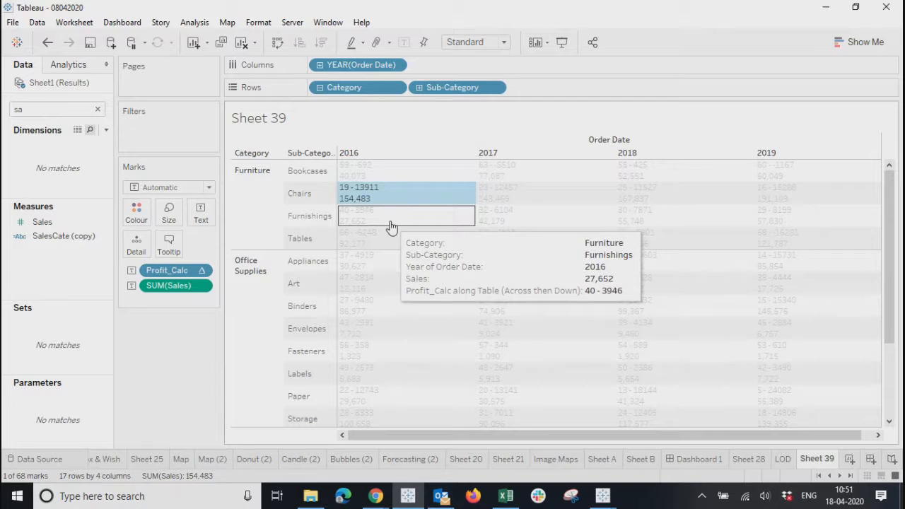
{"action": "left_click", "coordinate": [390, 224]}
{"action": "left_click", "coordinate": [389, 248]}
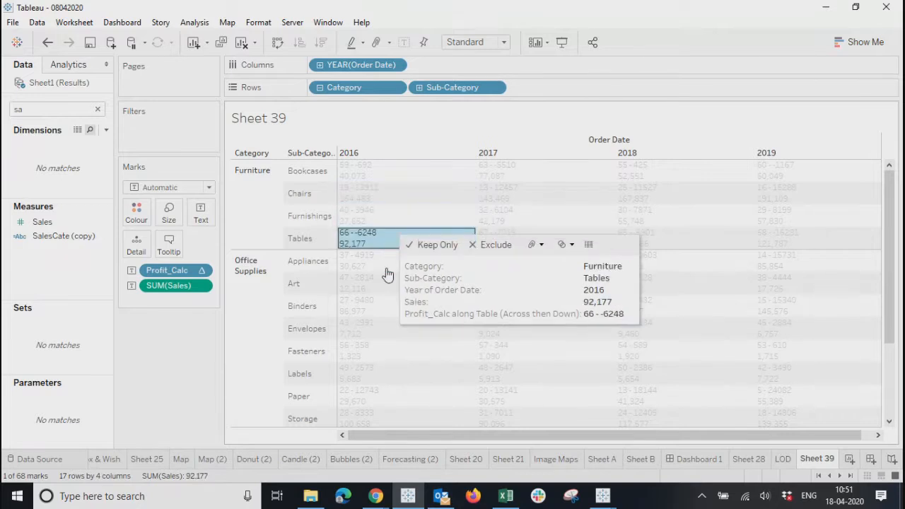
{"action": "left_click", "coordinate": [388, 267]}
{"action": "left_click", "coordinate": [382, 291]}
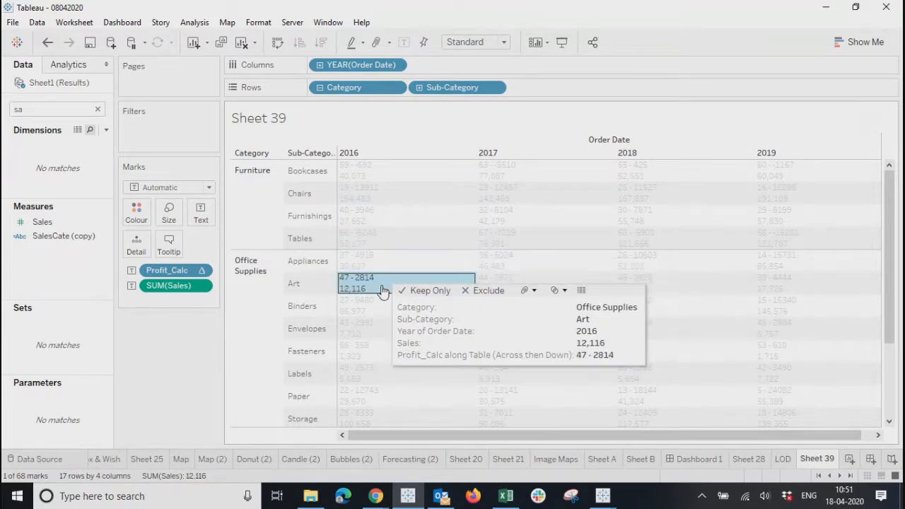
{"action": "left_click", "coordinate": [382, 314]}
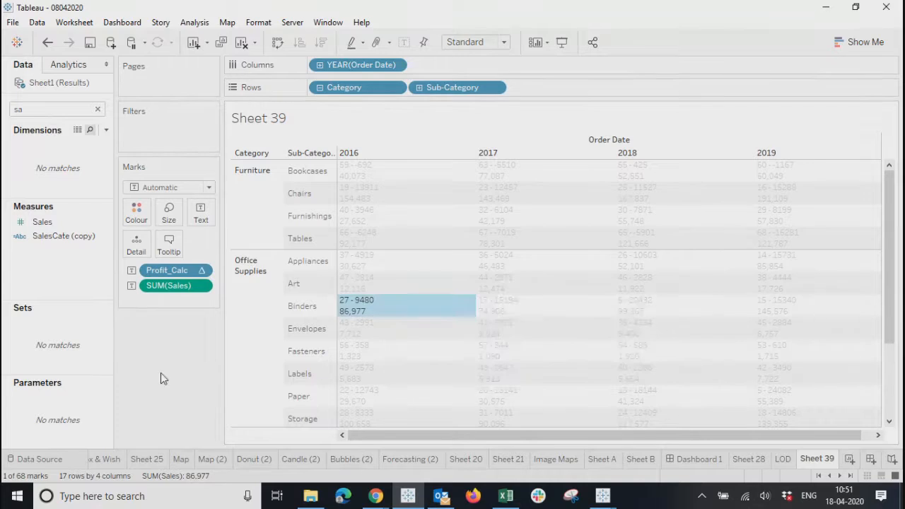
{"action": "key", "text": "Escape"}
{"action": "left_click", "coordinate": [414, 306]}
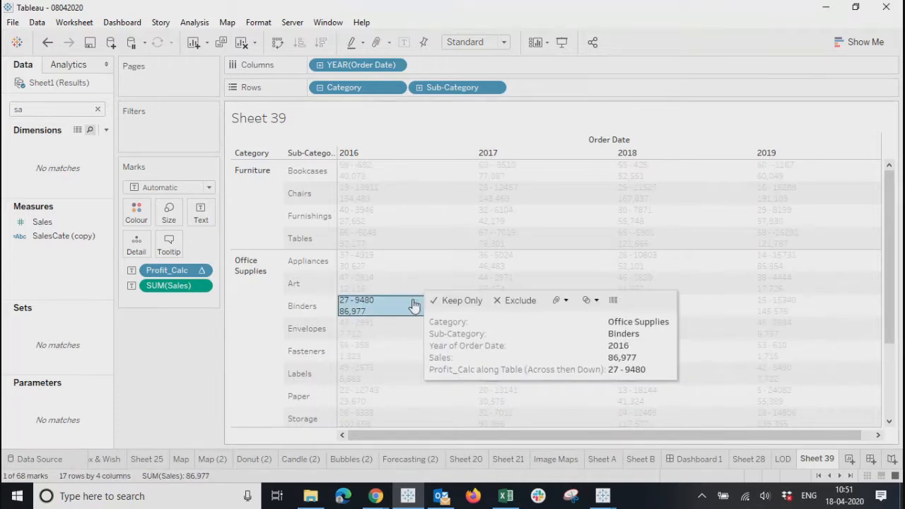
{"action": "left_click", "coordinate": [408, 285]}
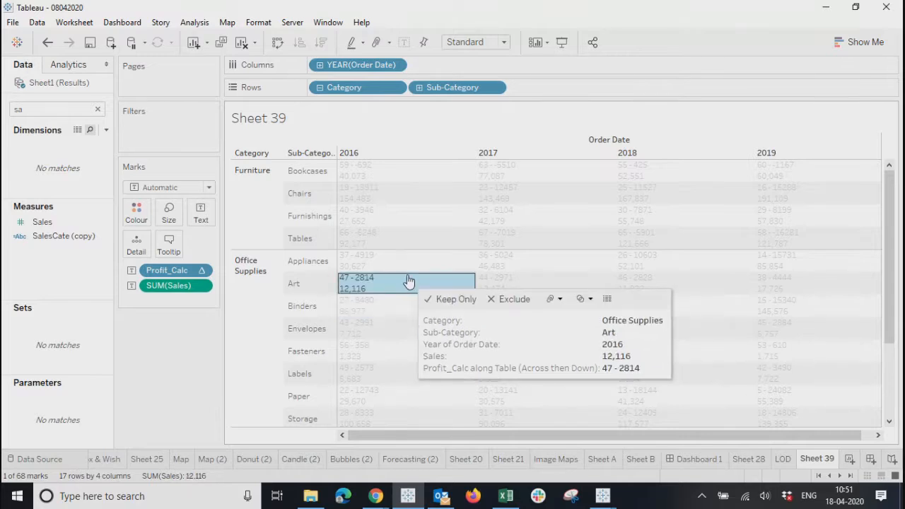
{"action": "left_click", "coordinate": [408, 257]}
{"action": "left_click", "coordinate": [406, 239]}
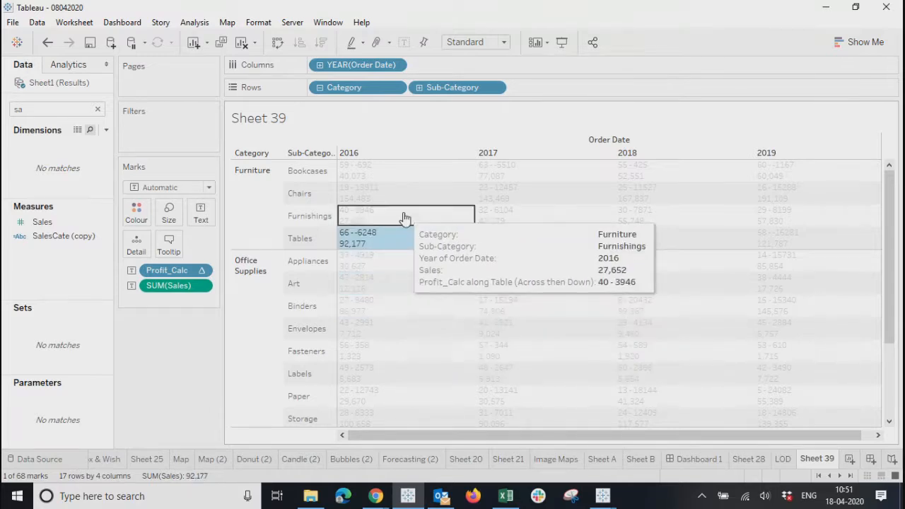
{"action": "left_click", "coordinate": [404, 216]}
{"action": "left_click", "coordinate": [404, 195]}
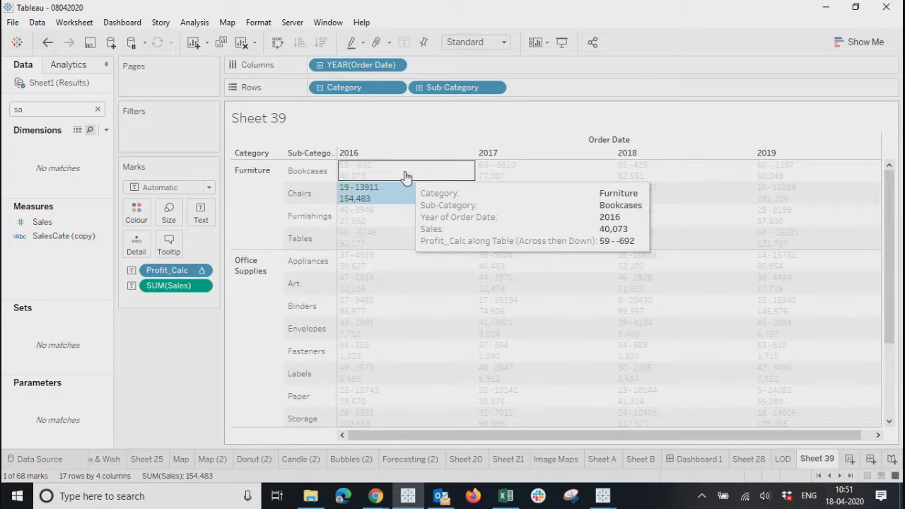
{"action": "left_click", "coordinate": [406, 173]}
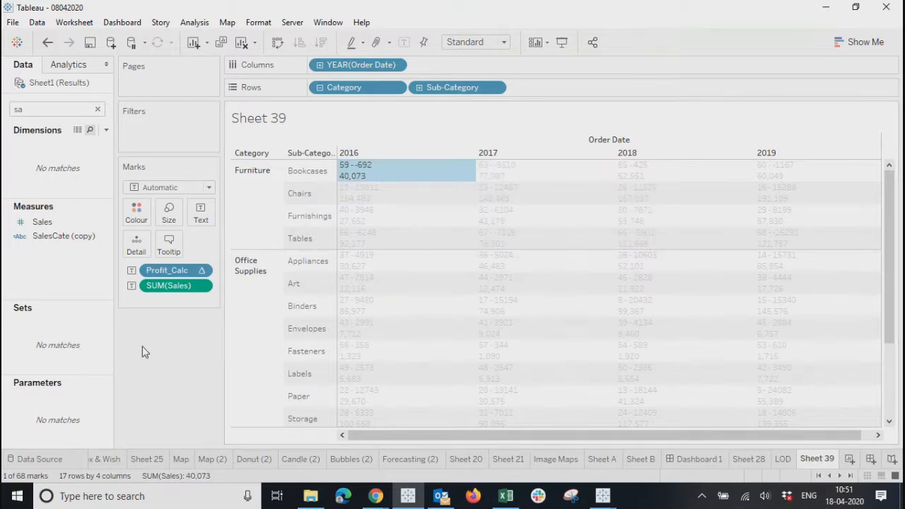
{"action": "key", "text": "Escape"}
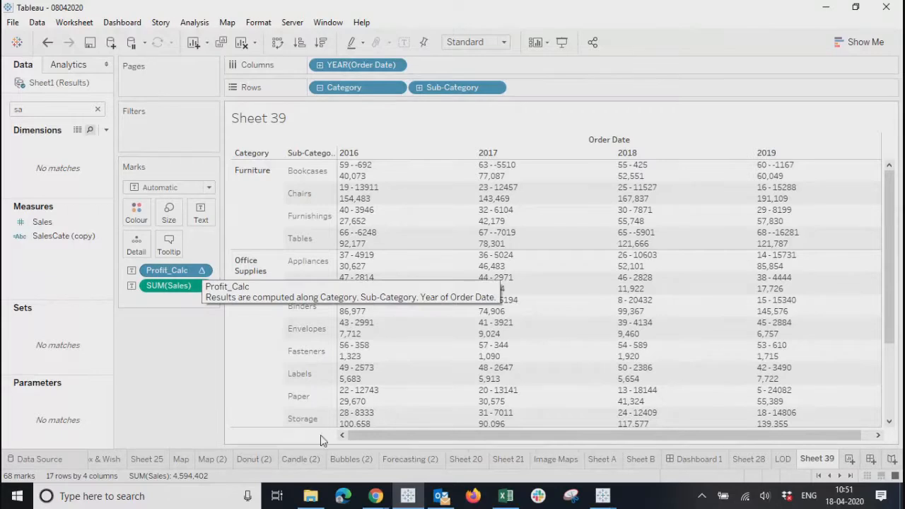
{"action": "left_click_drag", "start_coordinate": [380, 440], "coordinate": [361, 445]}
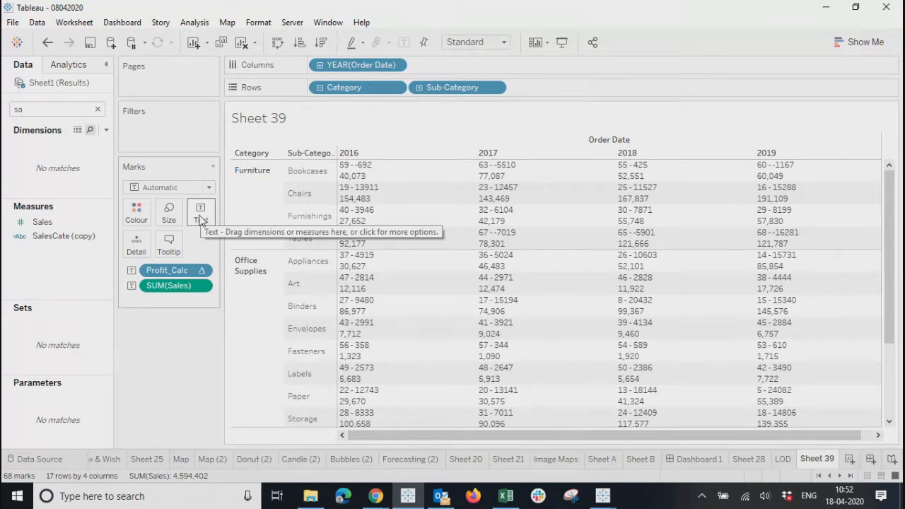
Step: Remove Profit_Calc and SUM(Sales) from the text labels and clear the field search
{"action": "left_click", "coordinate": [203, 275]}
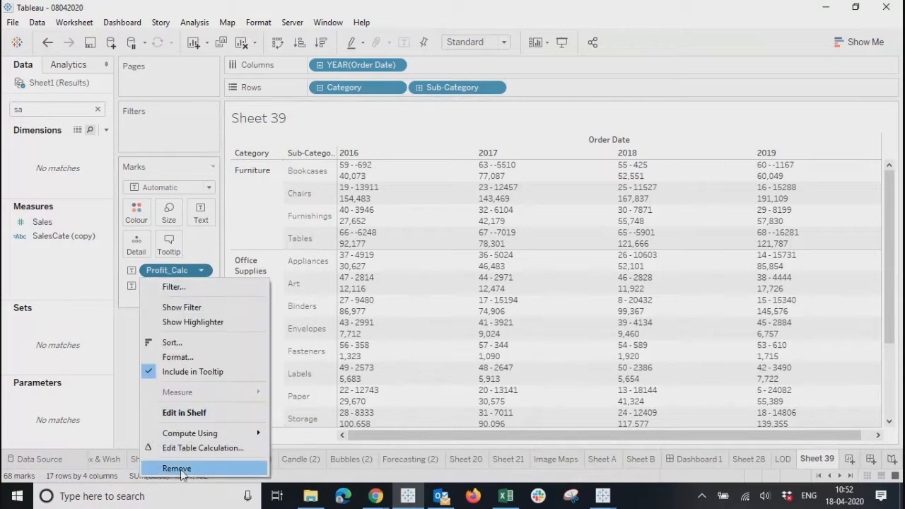
{"action": "left_click", "coordinate": [181, 467]}
{"action": "left_click", "coordinate": [203, 271]}
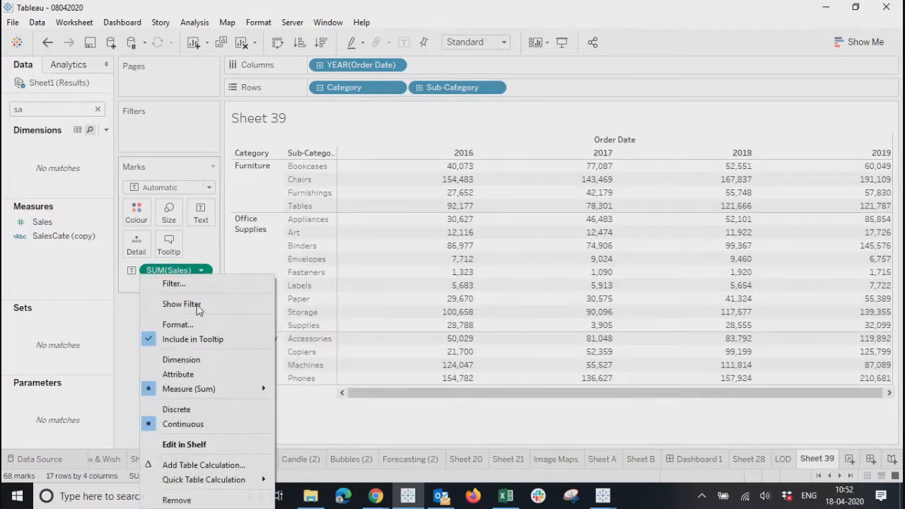
{"action": "left_click", "coordinate": [179, 495]}
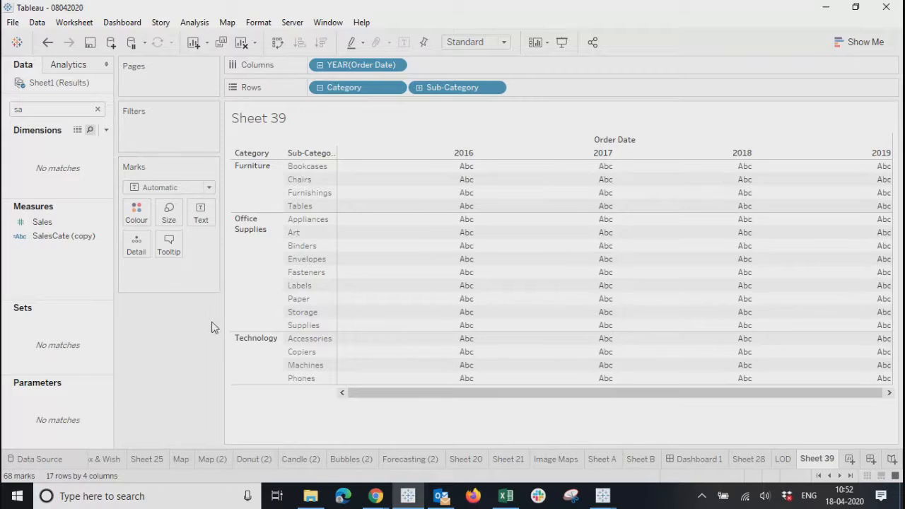
{"action": "left_click", "coordinate": [98, 109]}
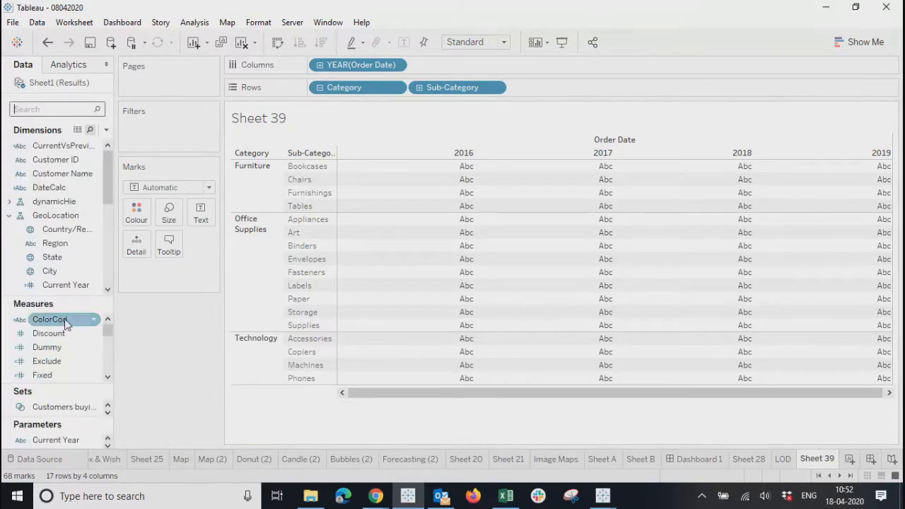
Step: Edit the Profit_Calc calculated field, cutting its formula down to str(RANK(SUM([Profit])))
{"action": "left_click_drag", "start_coordinate": [109, 157], "coordinate": [111, 250]}
{"action": "left_click_drag", "start_coordinate": [60, 300], "coordinate": [62, 208]}
{"action": "right_click", "coordinate": [52, 340]}
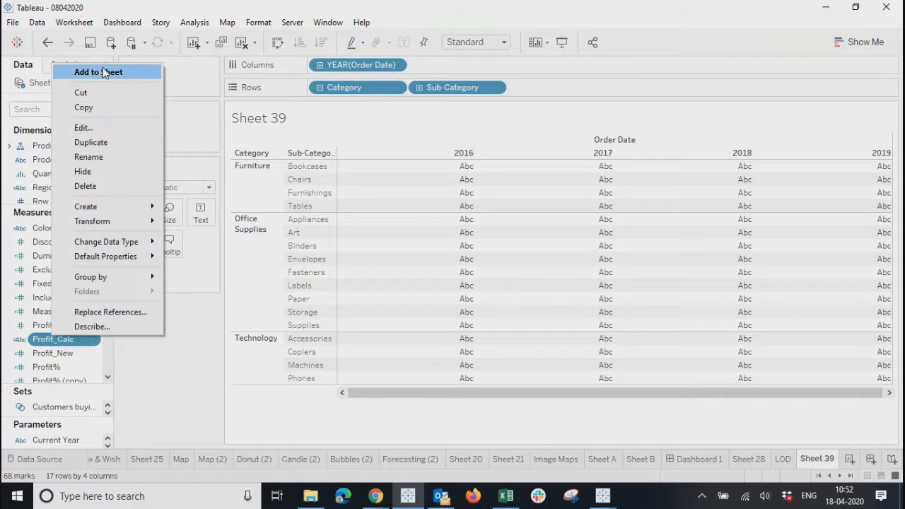
{"action": "left_click", "coordinate": [80, 126]}
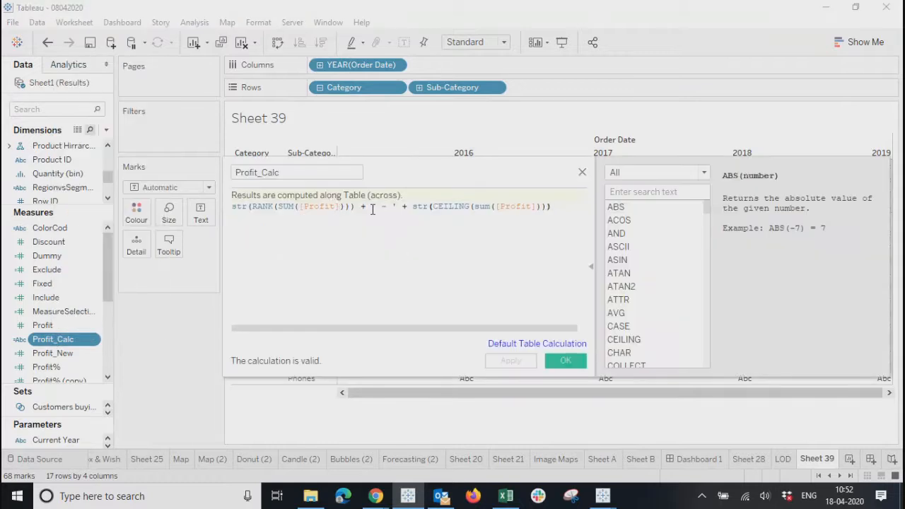
{"action": "left_click_drag", "start_coordinate": [399, 206], "coordinate": [716, 216]}
{"action": "key", "text": "BackSpace"}
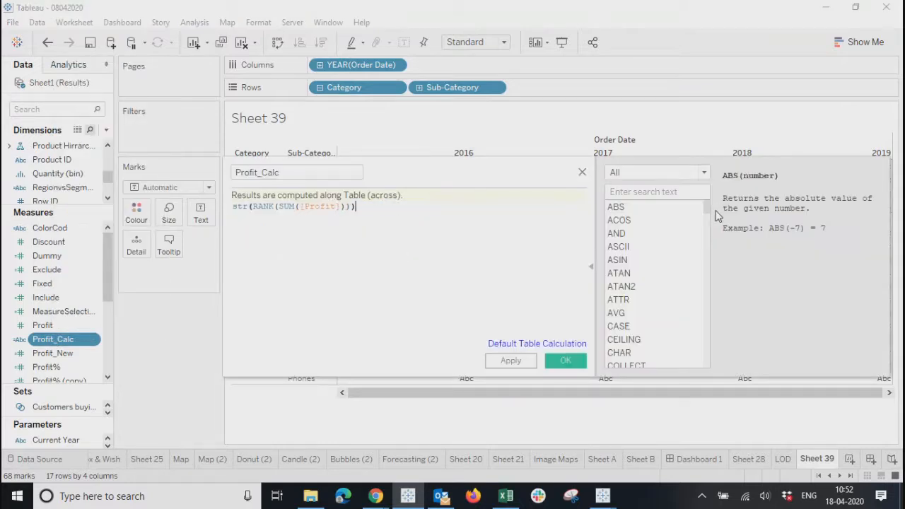
{"action": "left_click", "coordinate": [580, 364]}
Step: Show Profit_Calc as the text label in the table and narrow the year columns
{"action": "left_click", "coordinate": [51, 341]}
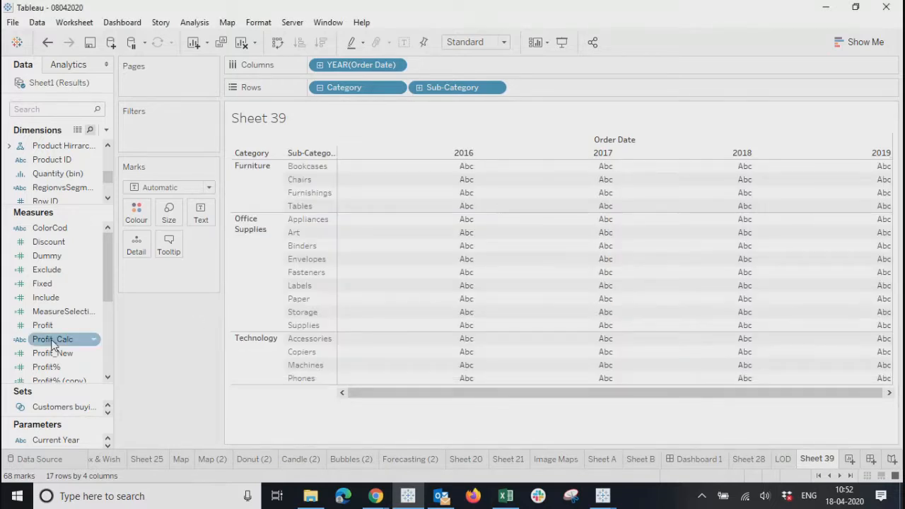
{"action": "left_click_drag", "start_coordinate": [52, 343], "coordinate": [201, 215]}
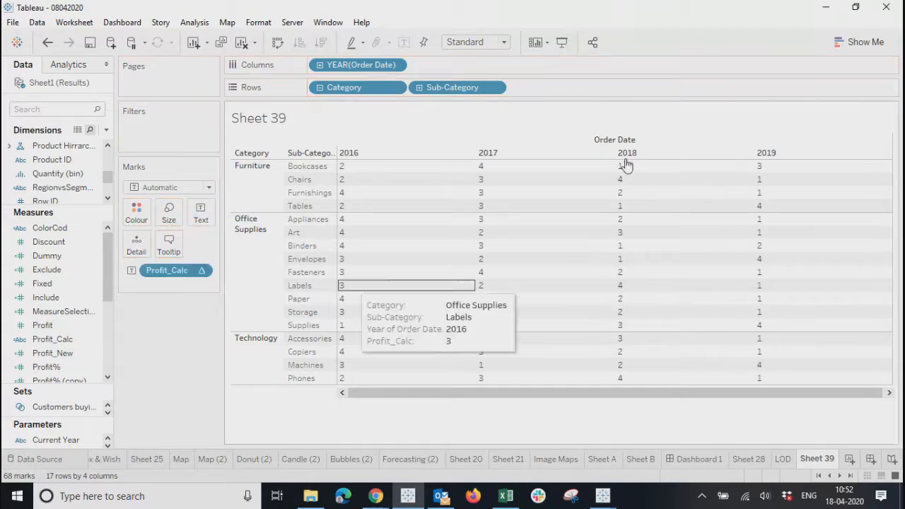
{"action": "left_click_drag", "start_coordinate": [754, 152], "coordinate": [710, 149]}
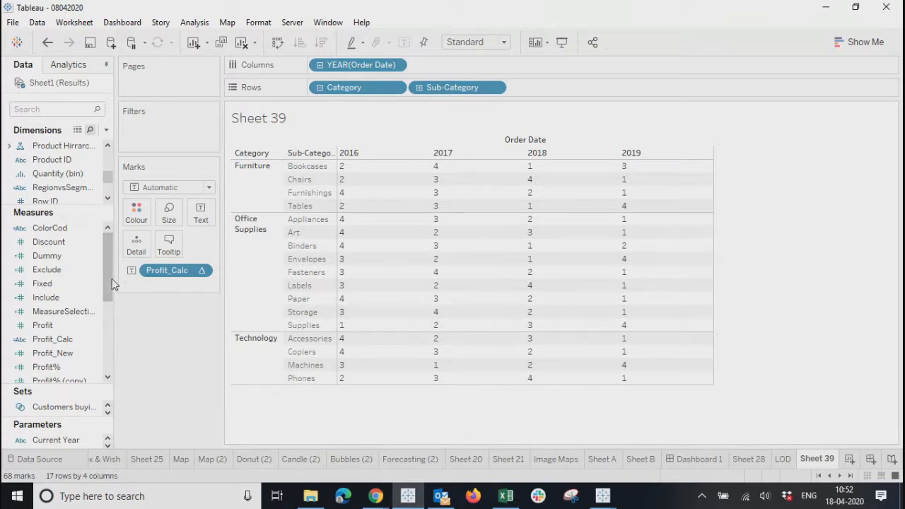
Step: Try to add the Profit measure to the table body alongside the Profit_Calc labels
{"action": "scroll", "coordinate": [111, 279], "scroll_direction": "down", "scroll_amount": 1}
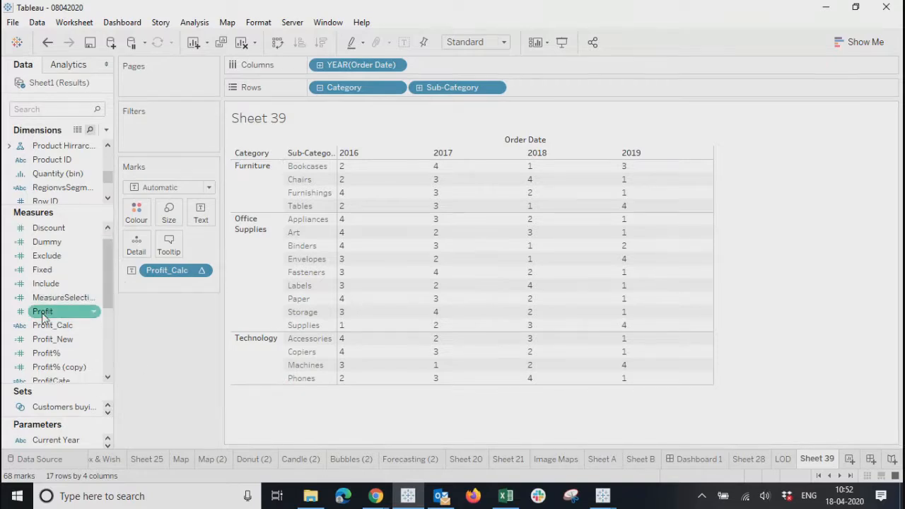
{"action": "left_click_drag", "start_coordinate": [42, 313], "coordinate": [456, 264]}
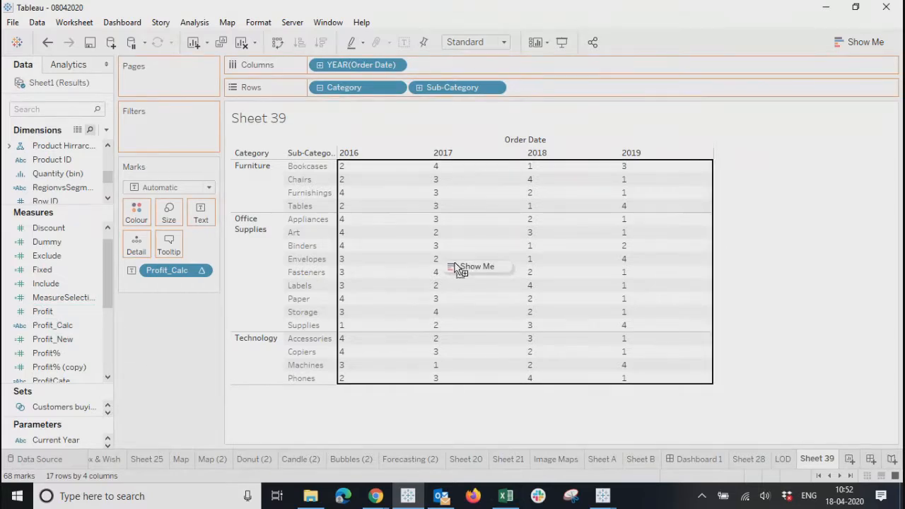
{"action": "left_click_drag", "start_coordinate": [455, 263], "coordinate": [455, 263]}
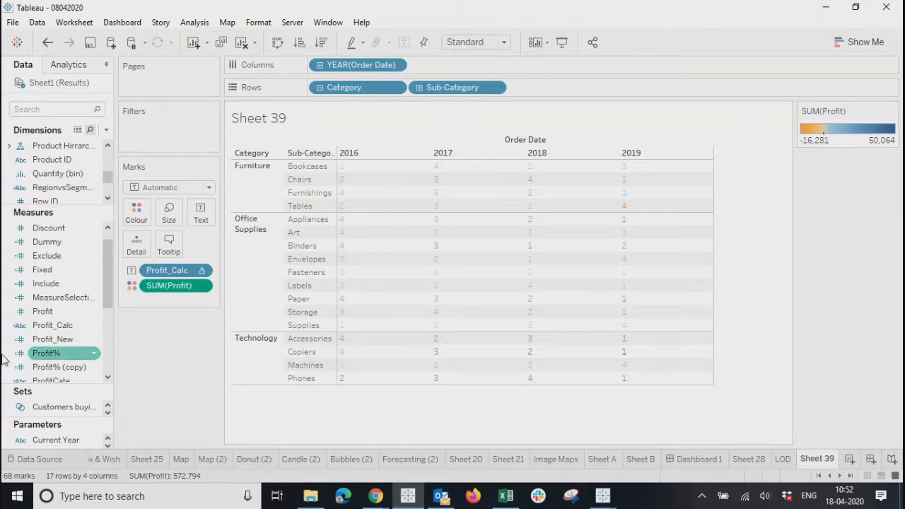
{"action": "left_click_drag", "start_coordinate": [164, 292], "coordinate": [475, 295]}
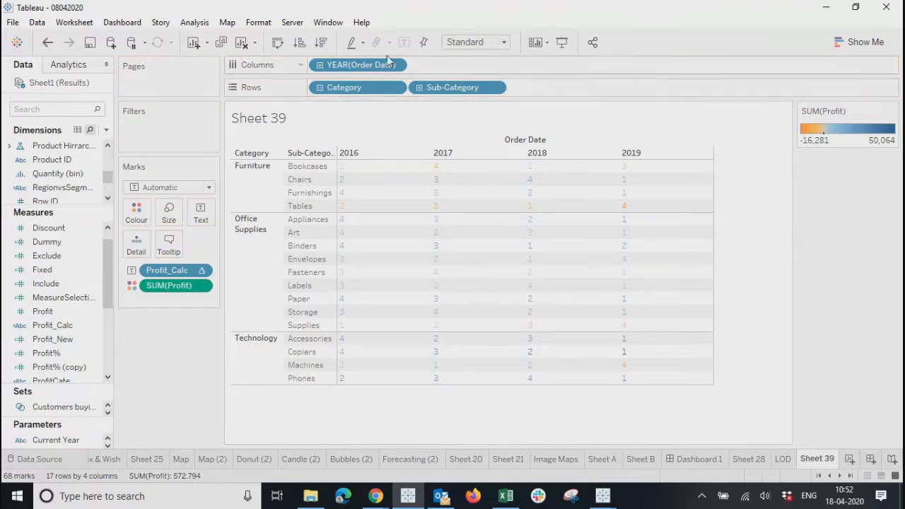
Step: Clear the whole sheet and place Order Date by year on the columns
{"action": "left_click", "coordinate": [241, 43]}
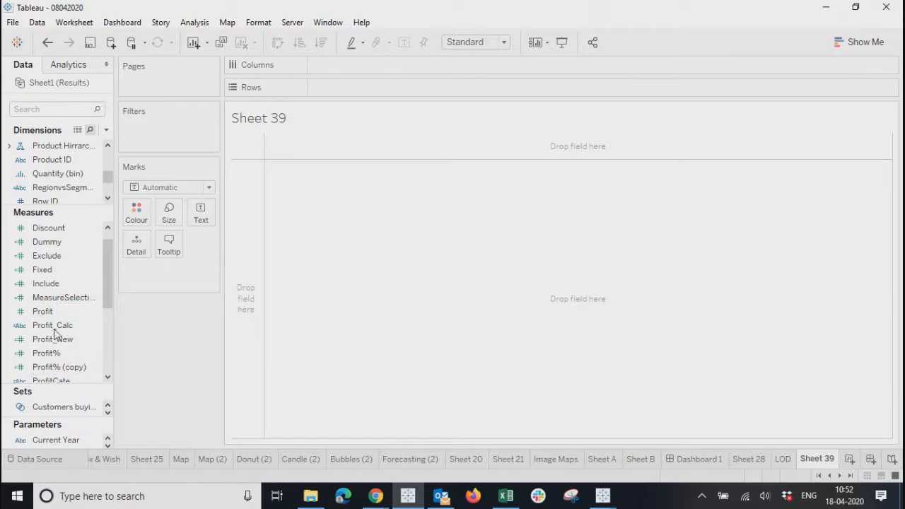
{"action": "left_click_drag", "start_coordinate": [109, 299], "coordinate": [114, 257]}
{"action": "left_click_drag", "start_coordinate": [39, 205], "coordinate": [35, 358]}
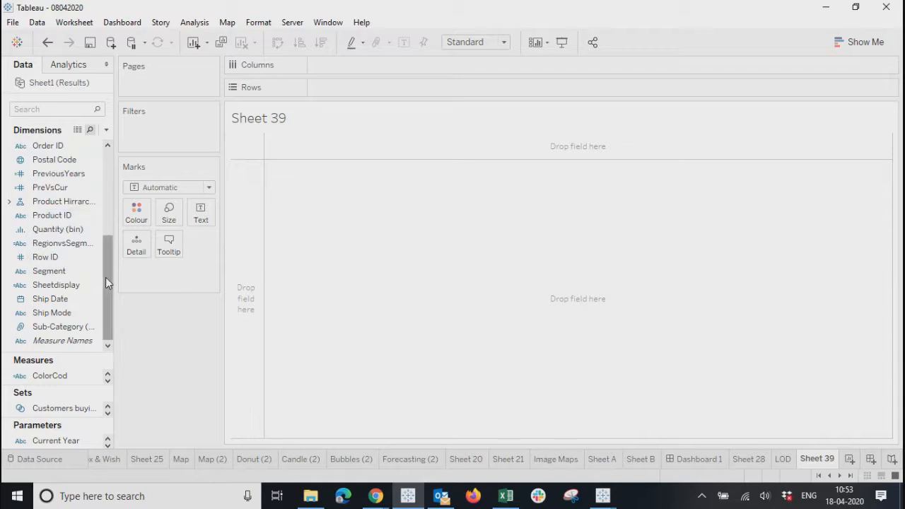
{"action": "left_click_drag", "start_coordinate": [105, 277], "coordinate": [105, 211]}
{"action": "left_click_drag", "start_coordinate": [57, 257], "coordinate": [382, 64]}
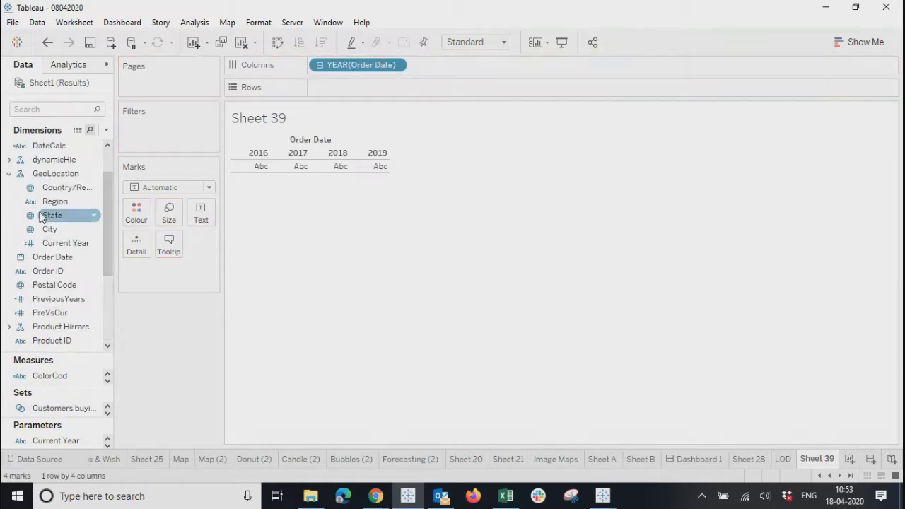
Step: Place Category from the product hierarchy on the rows and drill down to Sub-Category
{"action": "left_click_drag", "start_coordinate": [105, 220], "coordinate": [108, 284]}
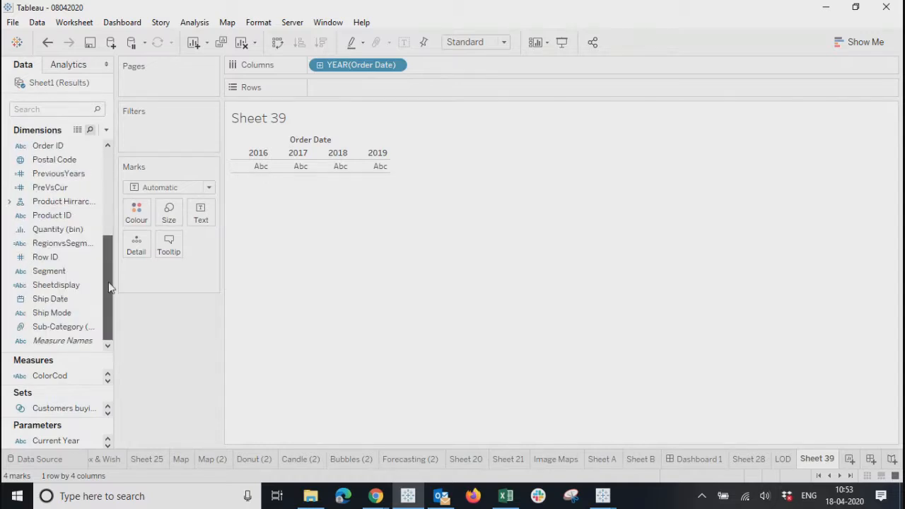
{"action": "left_click", "coordinate": [10, 201]}
{"action": "left_click_drag", "start_coordinate": [58, 215], "coordinate": [367, 94]}
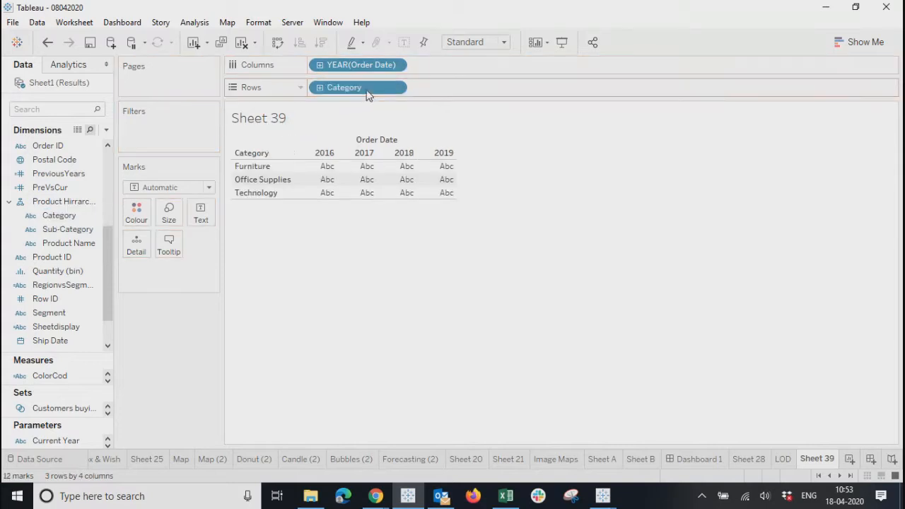
{"action": "left_click", "coordinate": [319, 88]}
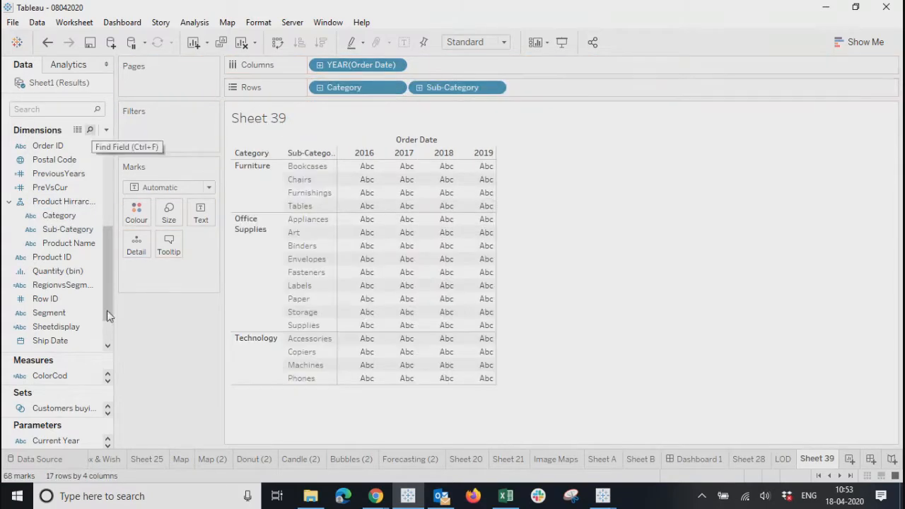
Step: Add Profit_Calc to the table with mark type Text and assign it as the text label instead of colour
{"action": "left_click_drag", "start_coordinate": [53, 351], "coordinate": [61, 150]}
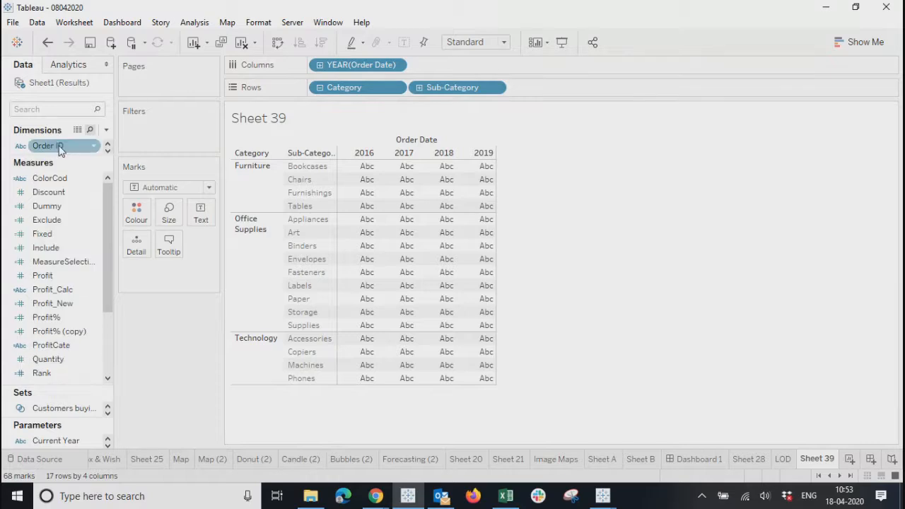
{"action": "left_click_drag", "start_coordinate": [44, 297], "coordinate": [386, 221]}
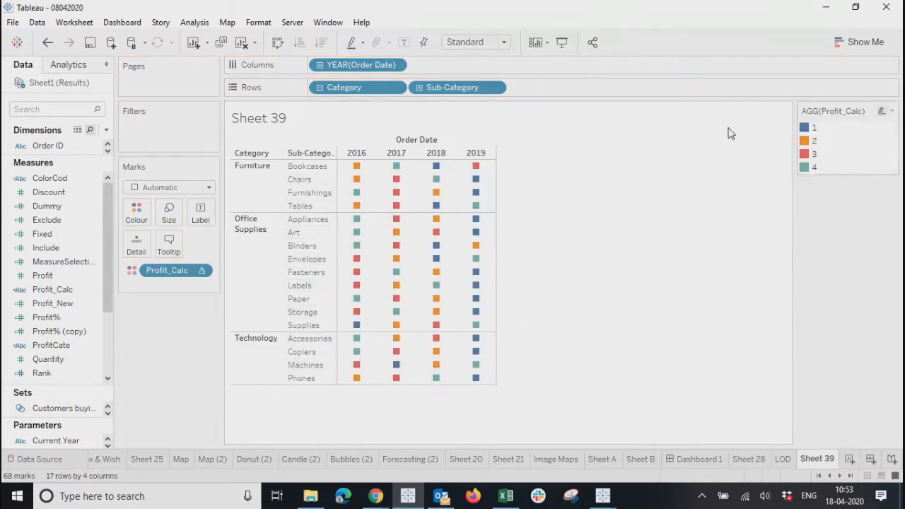
{"action": "left_click", "coordinate": [204, 188]}
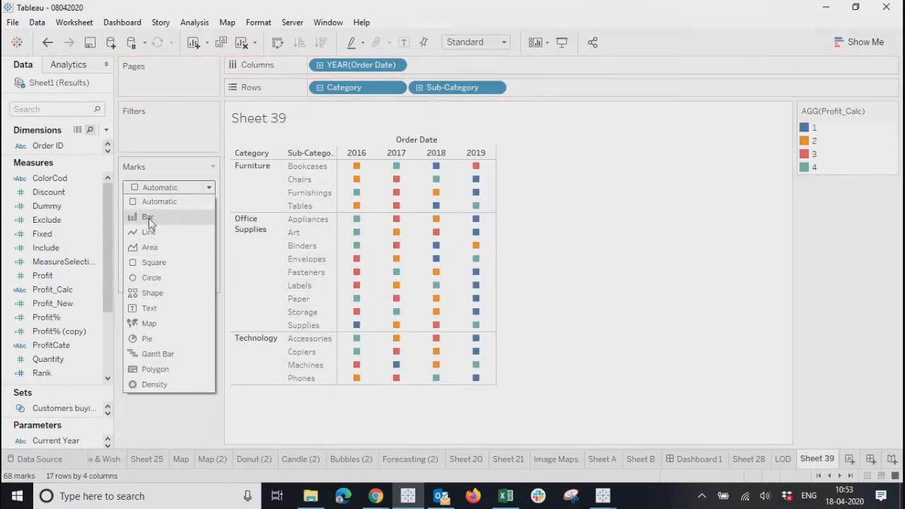
{"action": "left_click", "coordinate": [149, 308]}
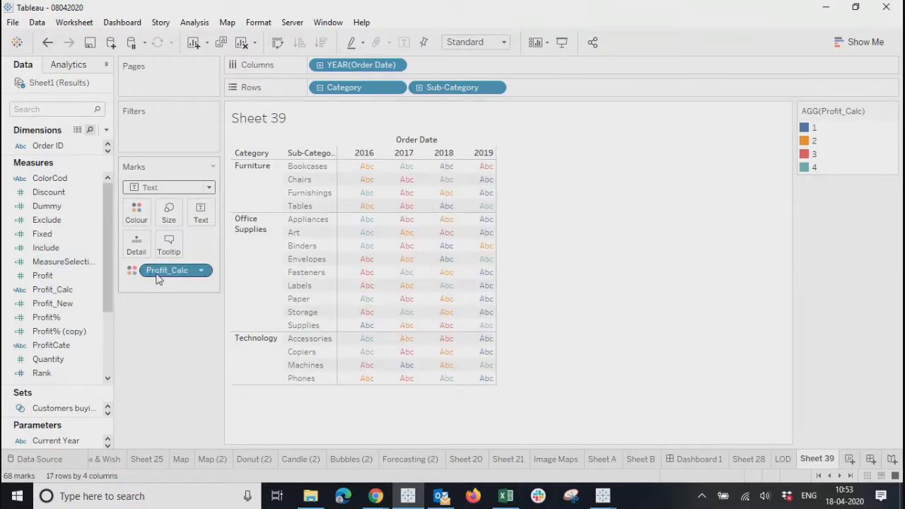
{"action": "left_click_drag", "start_coordinate": [159, 276], "coordinate": [200, 212]}
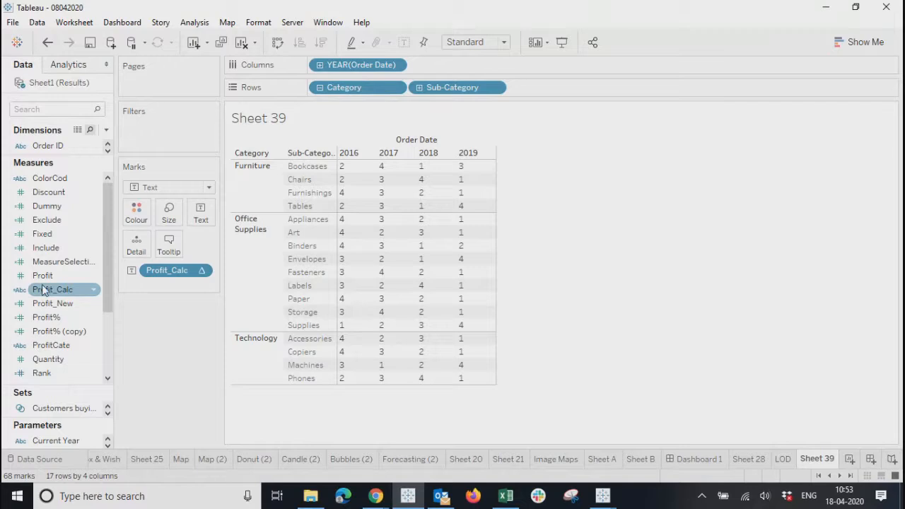
Step: Add Profit to the table body and convert the view to a text table
{"action": "left_click_drag", "start_coordinate": [43, 275], "coordinate": [439, 258]}
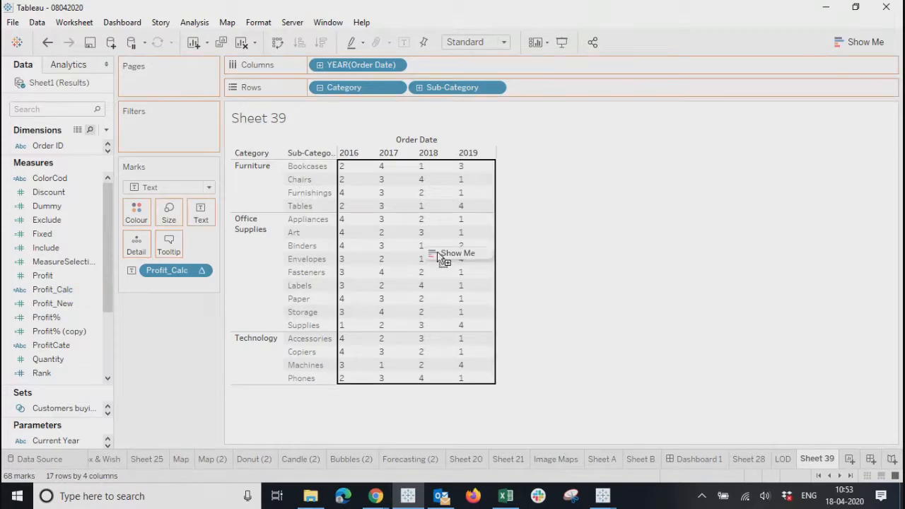
{"action": "left_click_drag", "start_coordinate": [437, 253], "coordinate": [437, 253]}
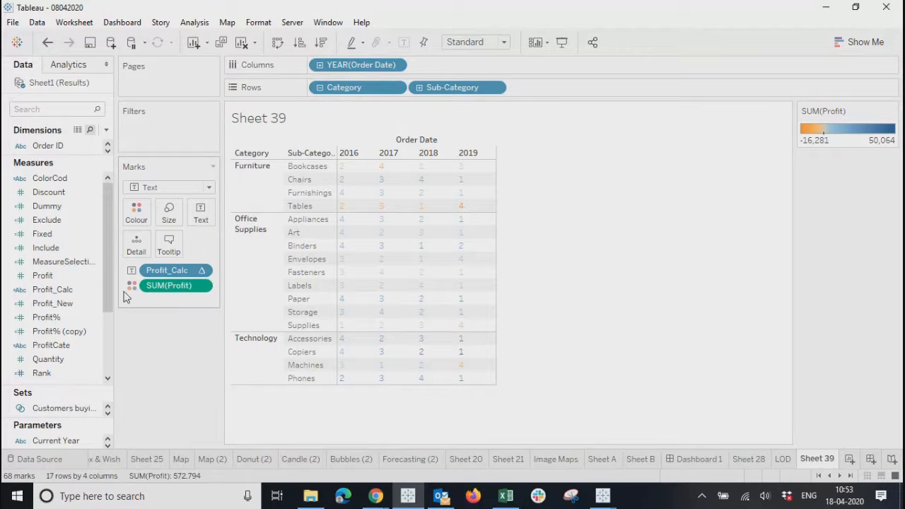
{"action": "left_click_drag", "start_coordinate": [177, 290], "coordinate": [404, 279]}
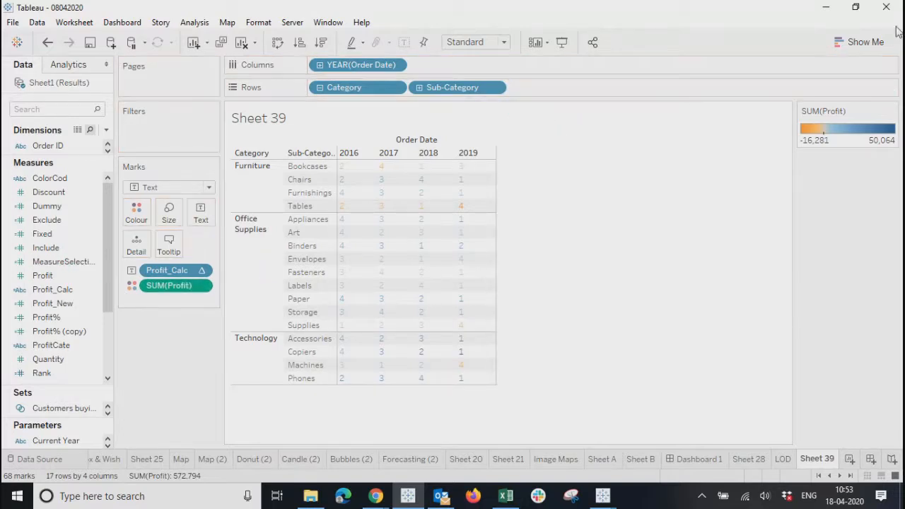
{"action": "left_click", "coordinate": [859, 42]}
{"action": "left_click", "coordinate": [784, 80]}
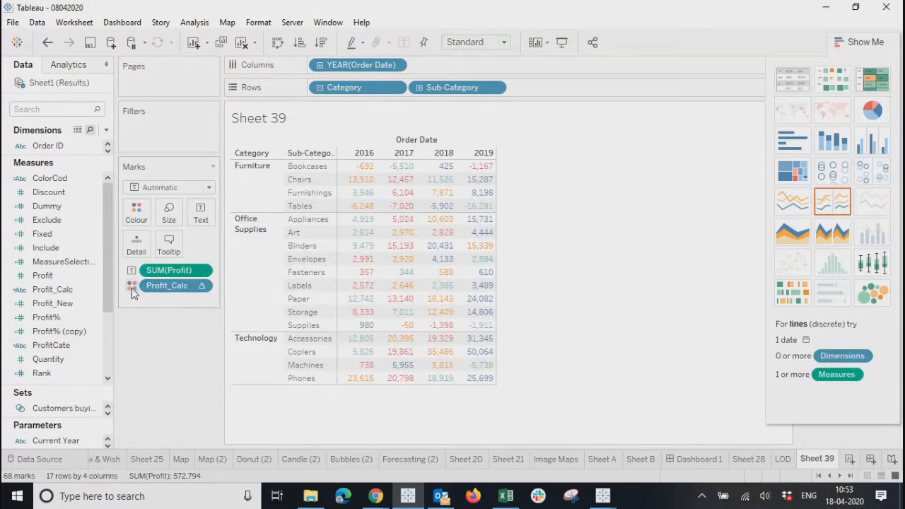
Step: Try Profit_Calc as a row field after Sub-Category, and convert the view back to a text table
{"action": "left_click_drag", "start_coordinate": [132, 288], "coordinate": [382, 276]}
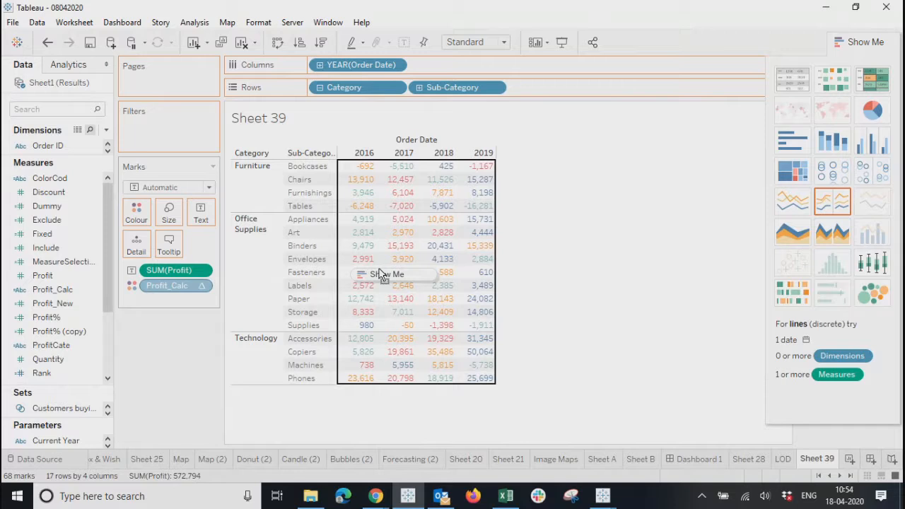
{"action": "left_click_drag", "start_coordinate": [380, 275], "coordinate": [537, 92]}
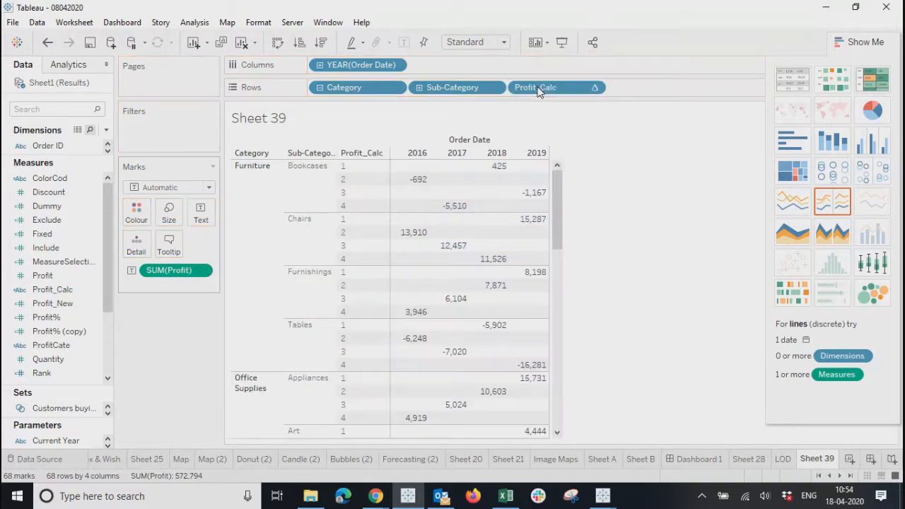
{"action": "left_click", "coordinate": [797, 83]}
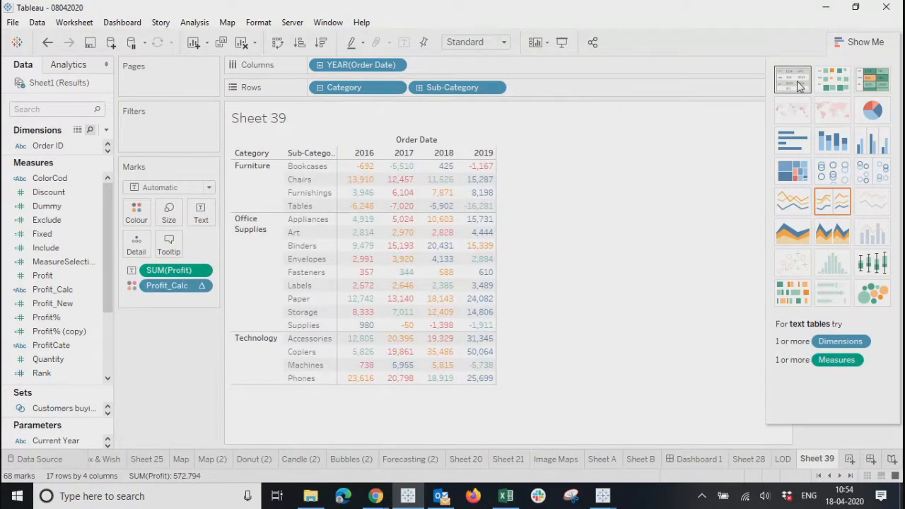
Step: Set the mark type to Text and reapply the text table chart type
{"action": "left_click", "coordinate": [177, 188]}
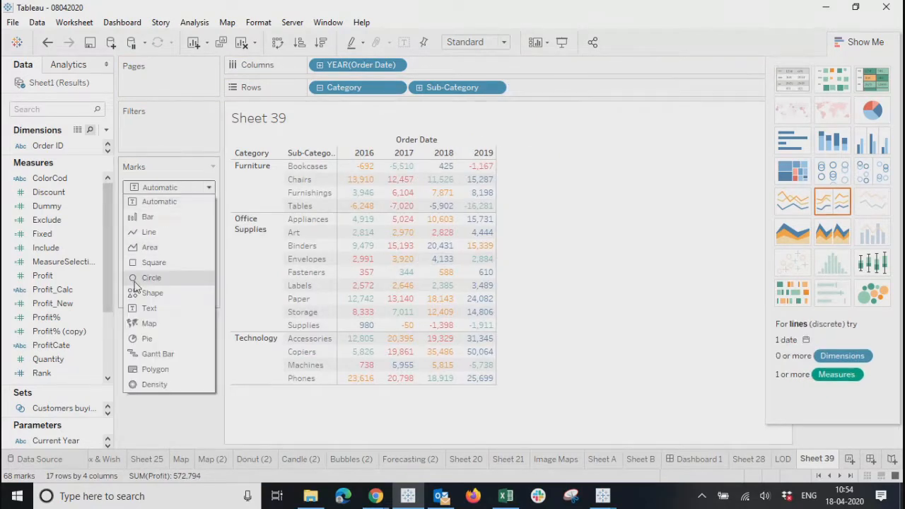
{"action": "left_click", "coordinate": [146, 311]}
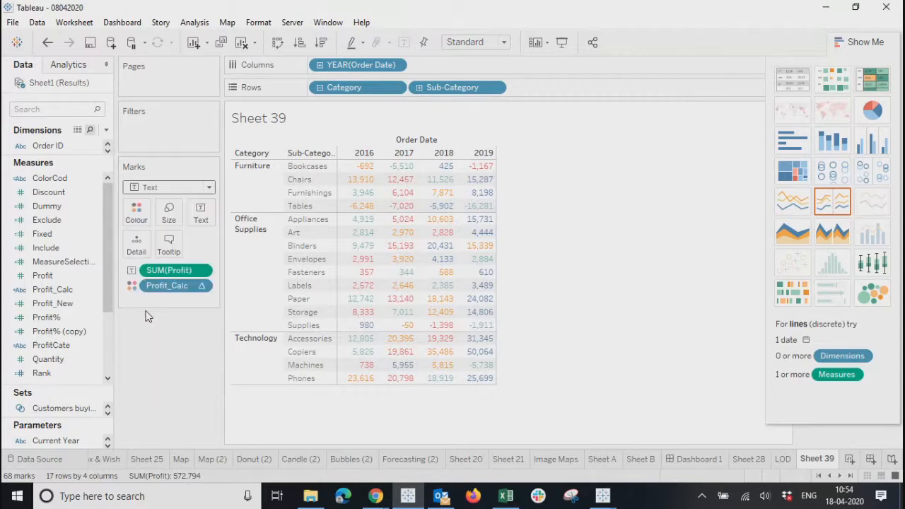
{"action": "left_click", "coordinate": [798, 84]}
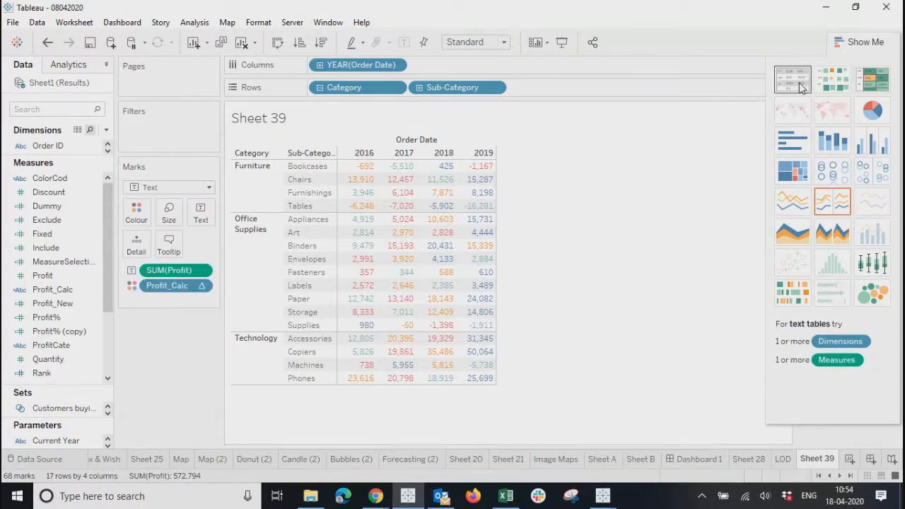
Step: Switch Profit_Calc from colour to text label beside SUM(Profit), close the chart suggestions and review the table
{"action": "left_click_drag", "start_coordinate": [162, 283], "coordinate": [200, 211]}
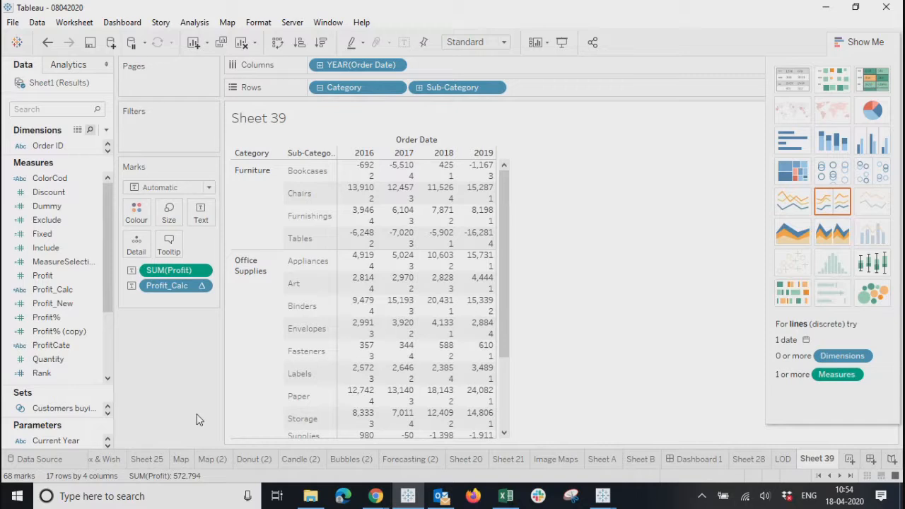
{"action": "left_click", "coordinate": [858, 43]}
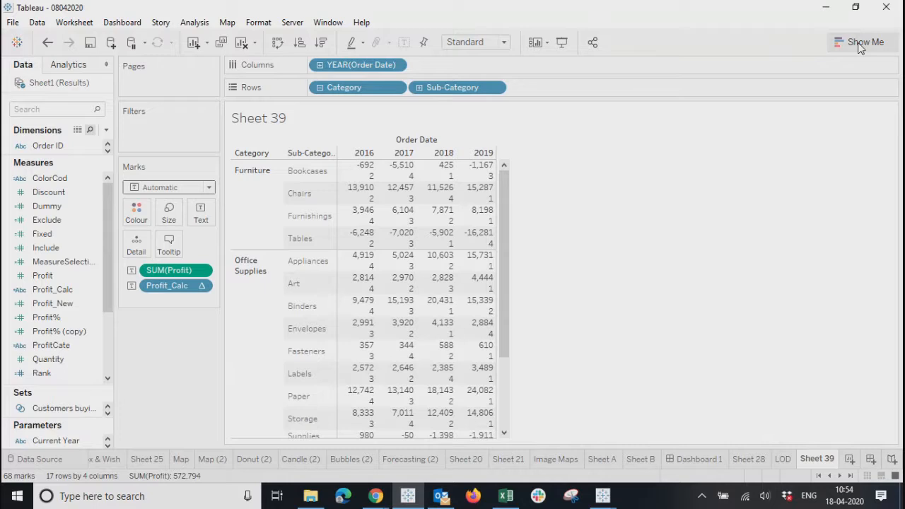
{"action": "scroll", "coordinate": [503, 180], "scroll_direction": "down", "scroll_amount": 3}
{"action": "scroll", "coordinate": [514, 184], "scroll_direction": "up", "scroll_amount": 3}
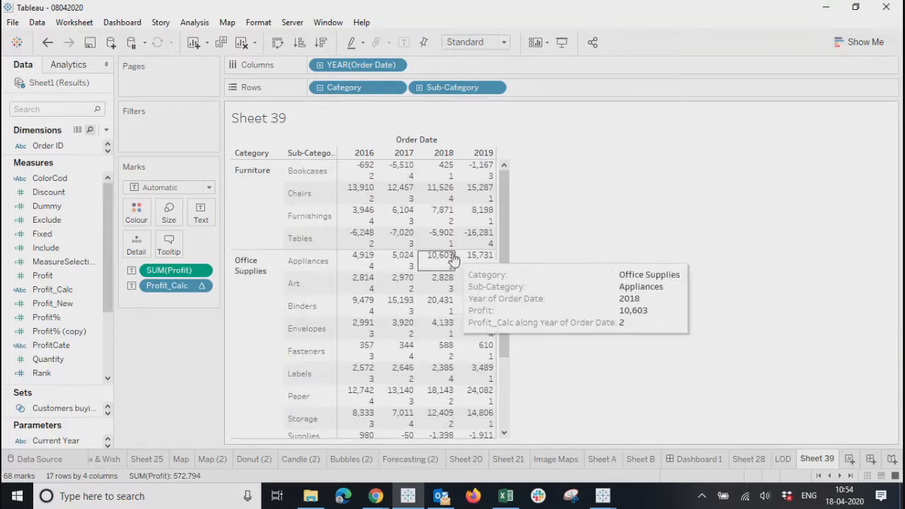
Step: Add a new blank worksheet to the workbook
{"action": "left_click", "coordinate": [849, 459]}
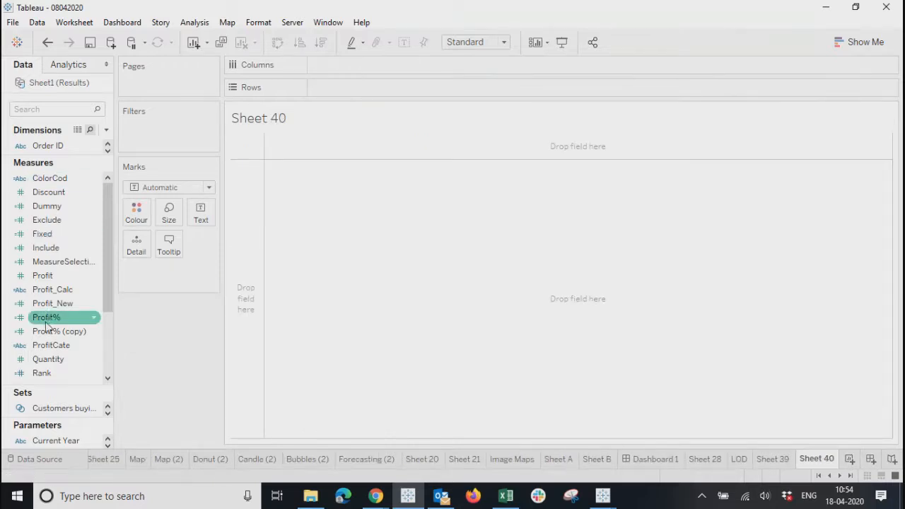
Step: Add Profit and Profit_New to the rows of Sheet 40 and the year of Order Date to its columns
{"action": "mouse_move", "coordinate": [42, 276]}
{"action": "left_mouse_down"}
{"action": "mouse_move", "coordinate": [378, 81]}
{"action": "mouse_move", "coordinate": [390, 99]}
{"action": "mouse_move", "coordinate": [384, 91]}
{"action": "left_mouse_up"}
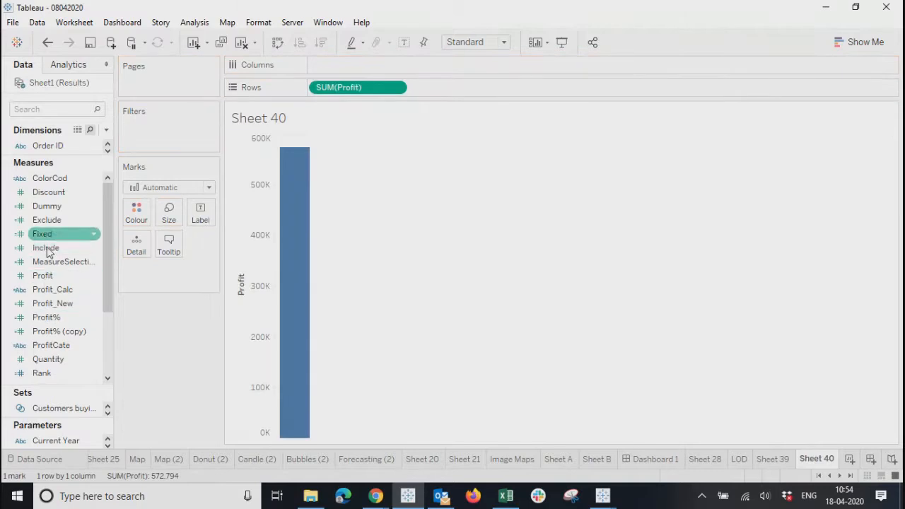
{"action": "left_click_drag", "start_coordinate": [51, 304], "coordinate": [464, 94]}
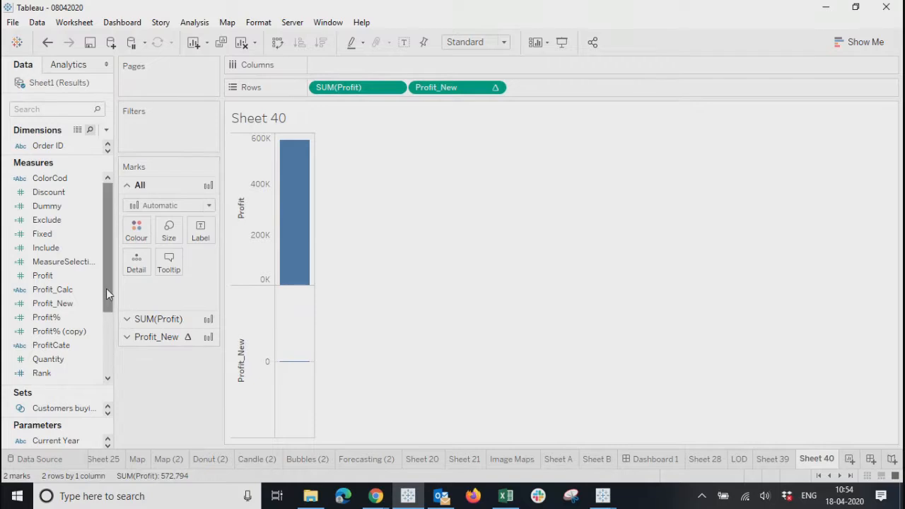
{"action": "left_click_drag", "start_coordinate": [58, 164], "coordinate": [60, 338]}
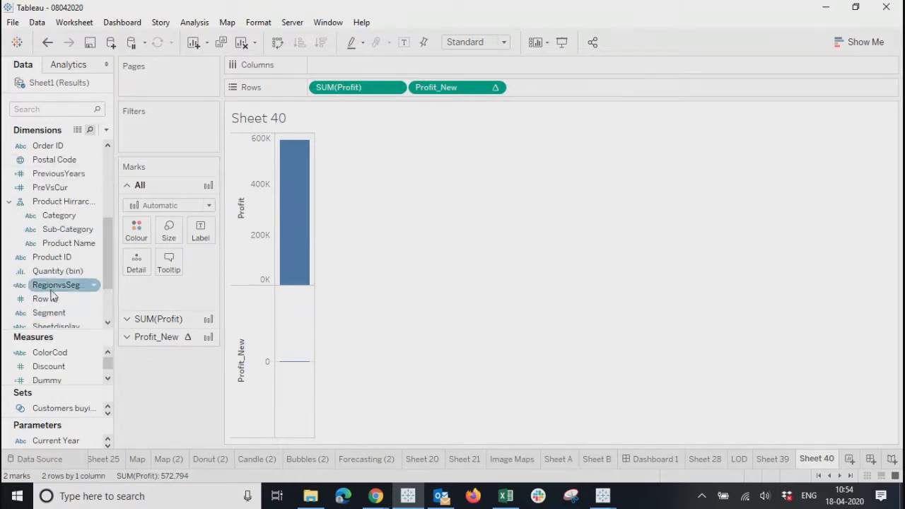
{"action": "scroll", "coordinate": [55, 244], "scroll_direction": "up", "scroll_amount": 4}
{"action": "left_click_drag", "start_coordinate": [55, 306], "coordinate": [425, 67]}
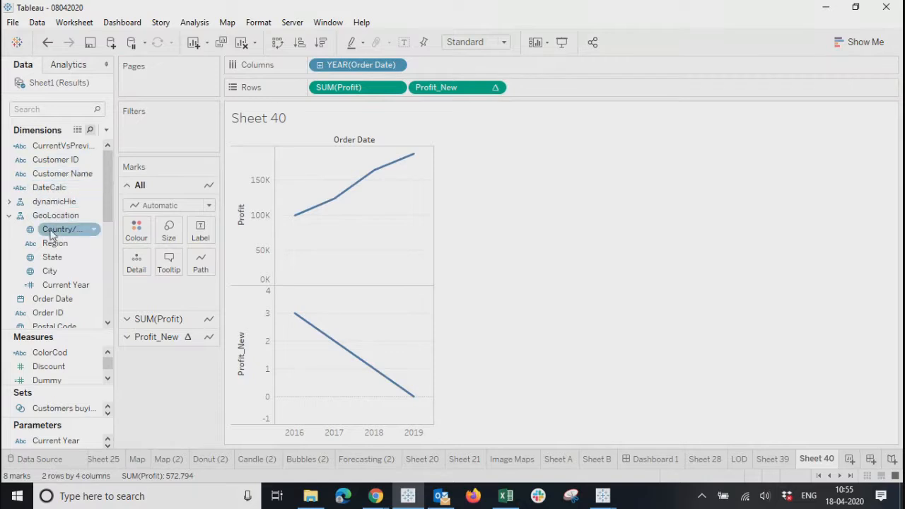
Step: Add Category to the rows, convert the view to a text table and close the chart suggestions
{"action": "scroll", "coordinate": [49, 230], "scroll_direction": "down", "scroll_amount": 5}
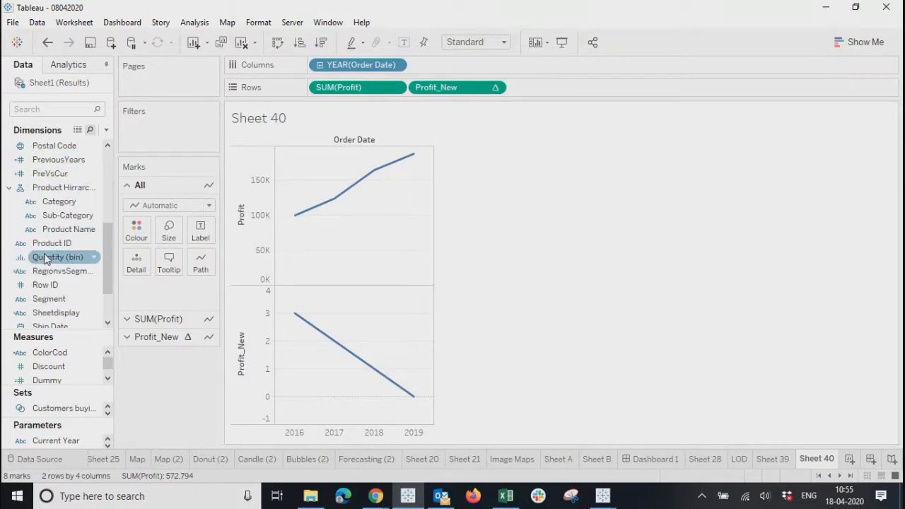
{"action": "left_click_drag", "start_coordinate": [53, 205], "coordinate": [566, 92]}
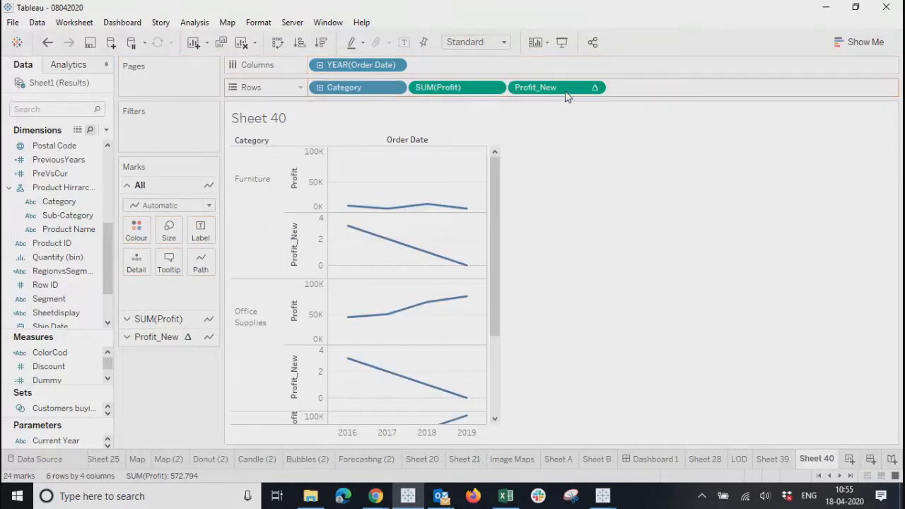
{"action": "left_click", "coordinate": [859, 41]}
{"action": "left_click", "coordinate": [800, 86]}
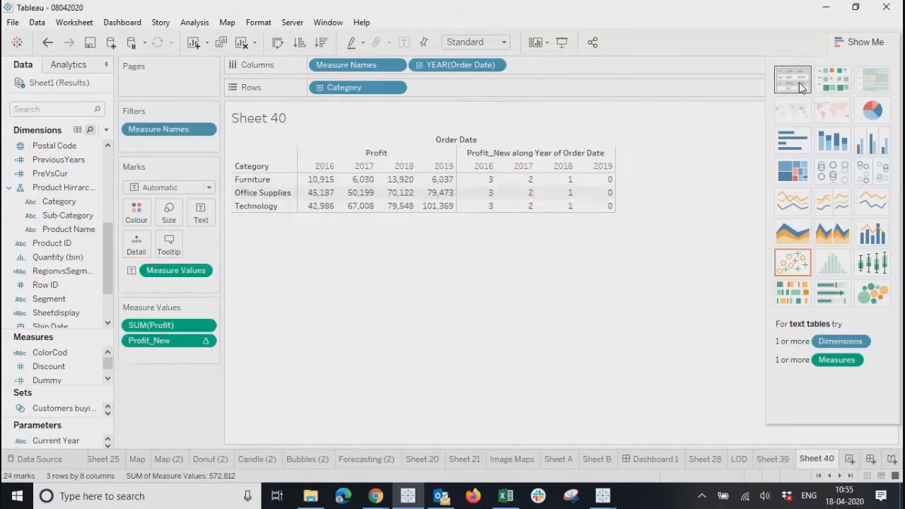
{"action": "left_click", "coordinate": [855, 42]}
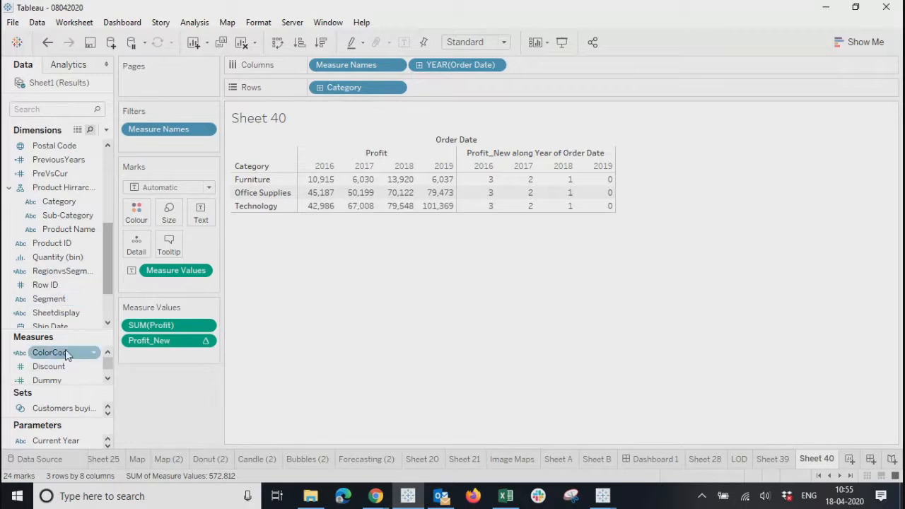
Step: Add Sales to the text table as a third measure after Profit and Profit_New
{"action": "left_click_drag", "start_coordinate": [68, 330], "coordinate": [62, 206]}
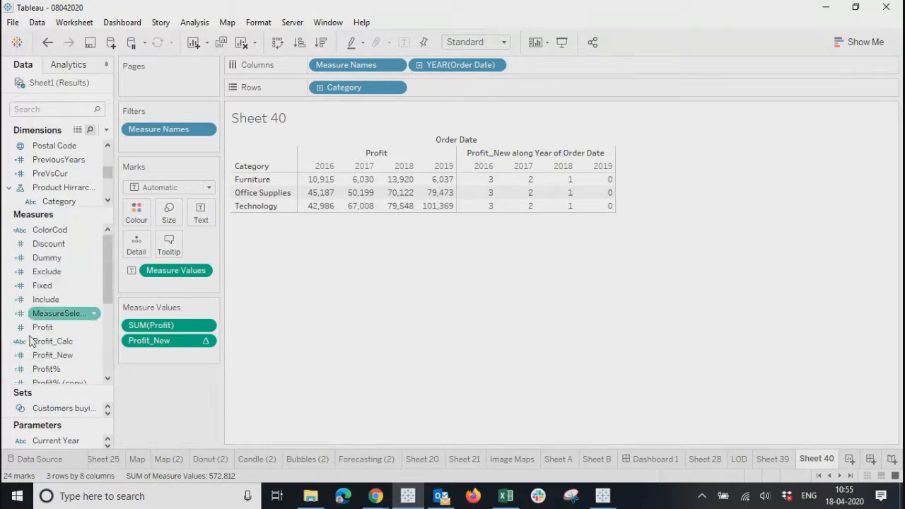
{"action": "scroll", "coordinate": [68, 320], "scroll_direction": "down", "scroll_amount": 4}
{"action": "left_click_drag", "start_coordinate": [42, 286], "coordinate": [543, 195]}
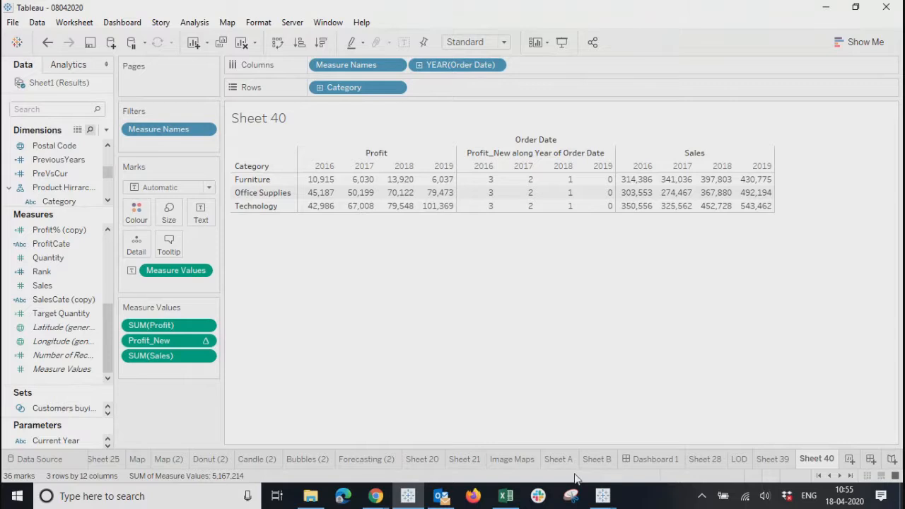
Step: Go to Sheet 39 and remove SUM(Profit) and Profit_Calc from the text labels
{"action": "left_click", "coordinate": [774, 460]}
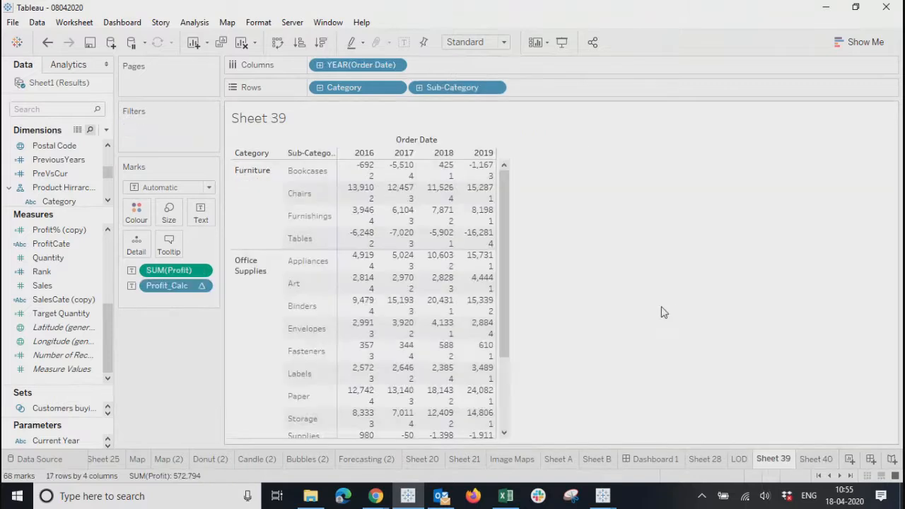
{"action": "left_click", "coordinate": [201, 270]}
{"action": "left_click", "coordinate": [183, 500]}
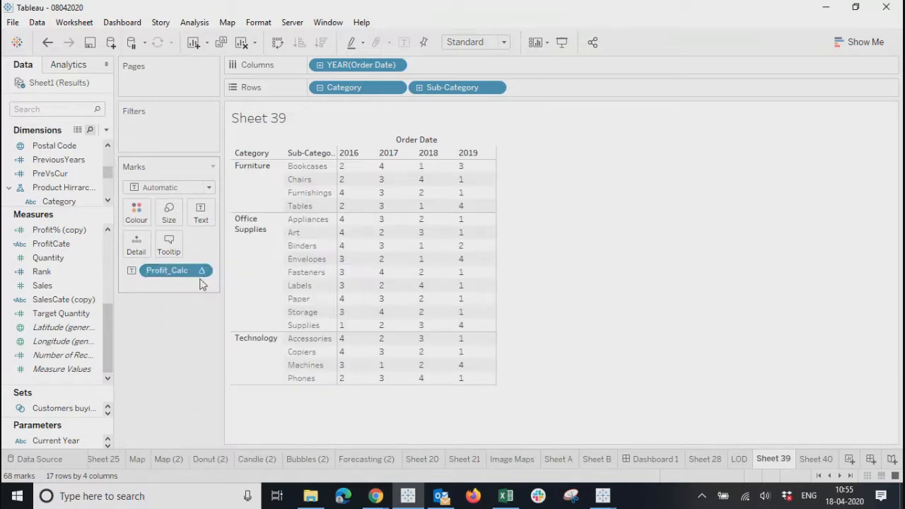
{"action": "left_click", "coordinate": [202, 270]}
{"action": "left_click", "coordinate": [178, 469]}
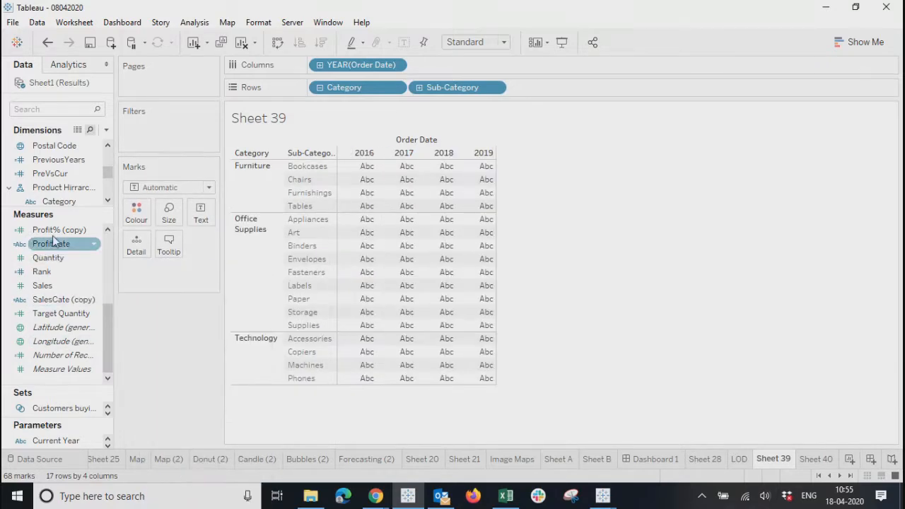
Step: Place Measure Values on the text label of the category and sub-category table
{"action": "left_click_drag", "start_coordinate": [79, 380], "coordinate": [202, 218]}
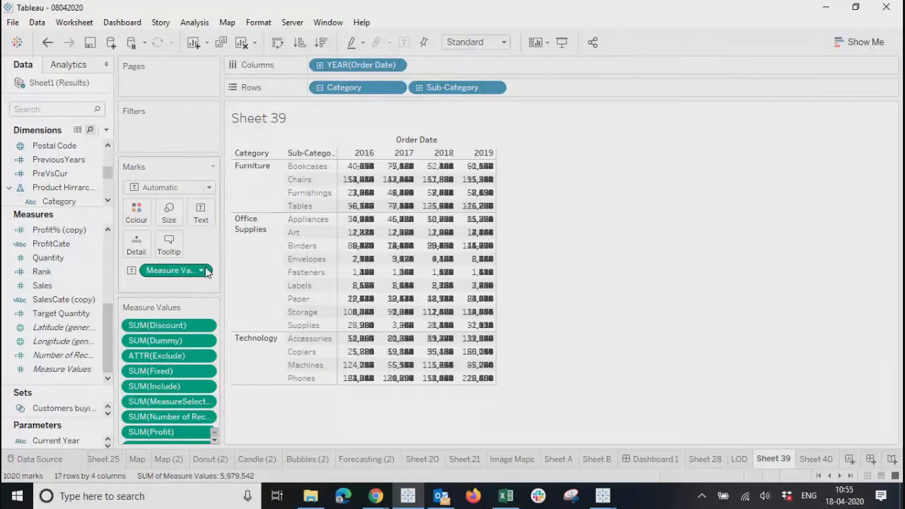
{"action": "right_click", "coordinate": [170, 271]}
{"action": "left_click", "coordinate": [285, 424]}
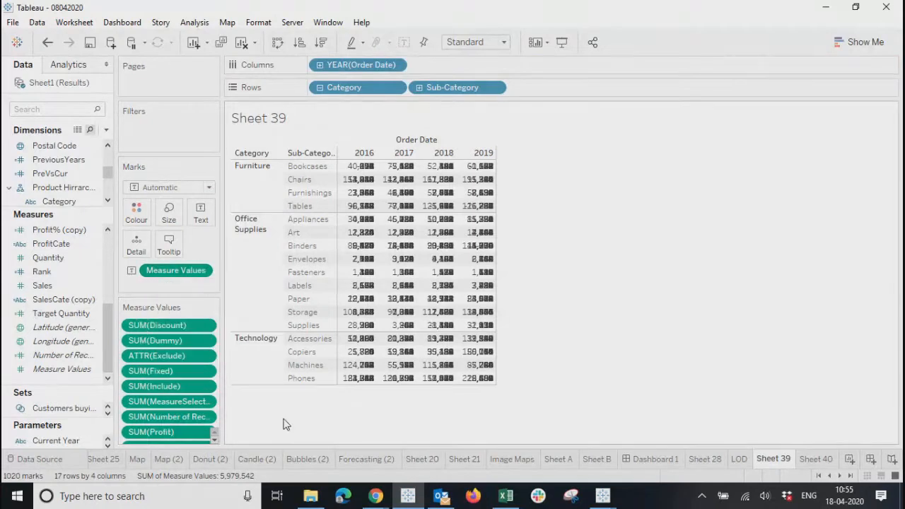
Step: Remove Discount, Dummy and Exclude from the displayed measure values
{"action": "left_click", "coordinate": [205, 329]}
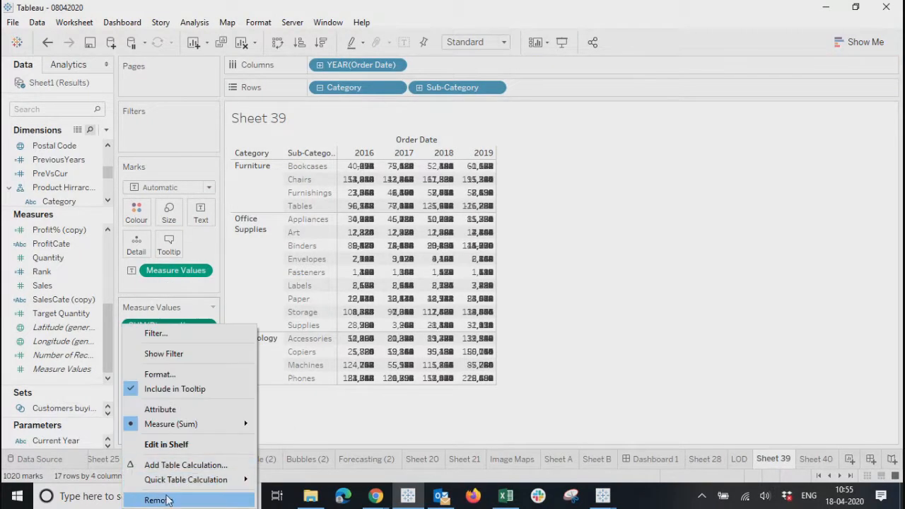
{"action": "left_click", "coordinate": [162, 495]}
{"action": "left_click", "coordinate": [210, 330]}
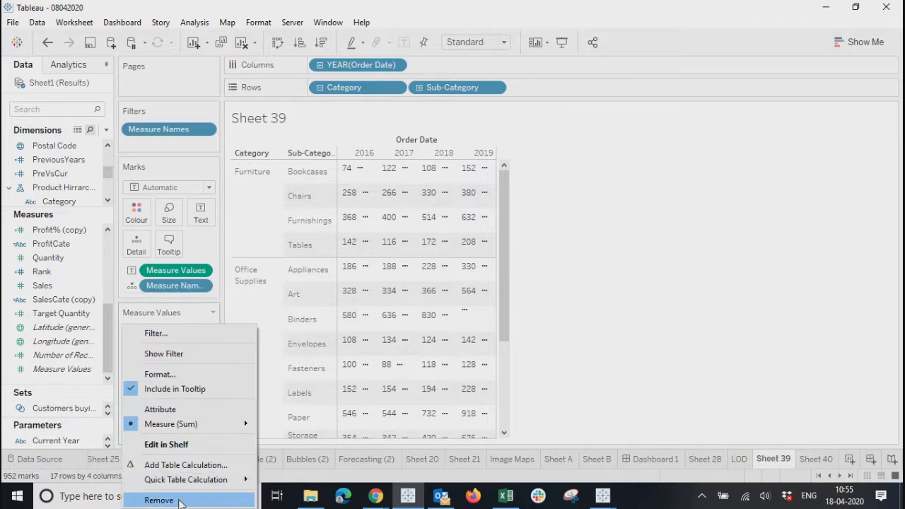
{"action": "left_click", "coordinate": [179, 502]}
{"action": "left_click", "coordinate": [210, 328]}
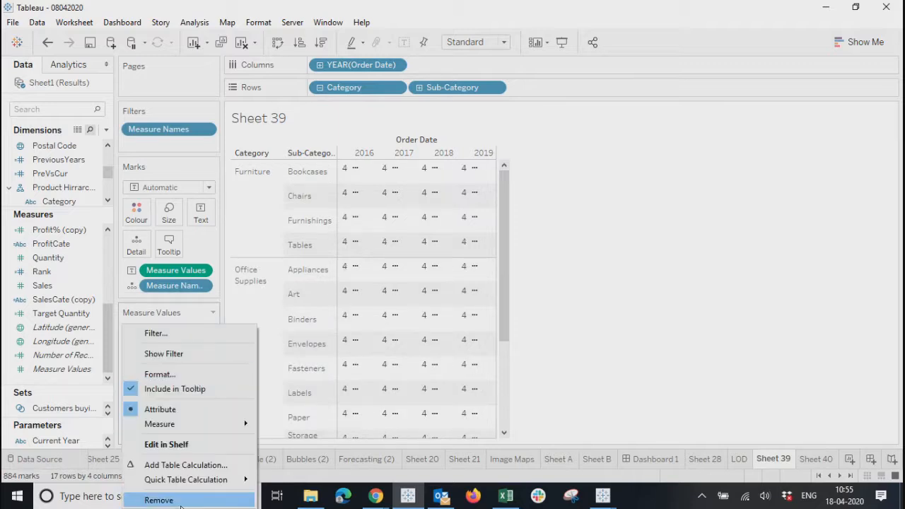
{"action": "left_click", "coordinate": [178, 501]}
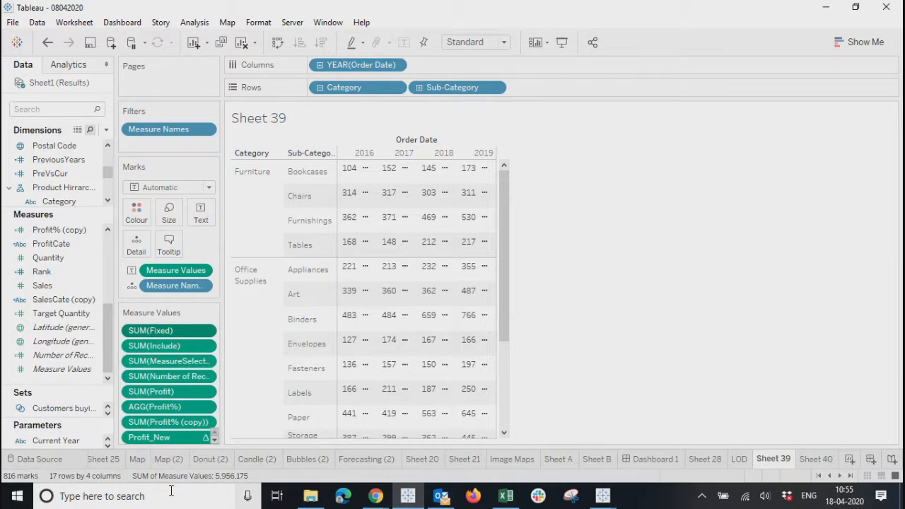
Step: Remove Fixed, Include, the measure-selection field, Number of Records, Profit% and Profit% (copy) from the measure values
{"action": "left_click_drag", "start_coordinate": [176, 331], "coordinate": [85, 332]}
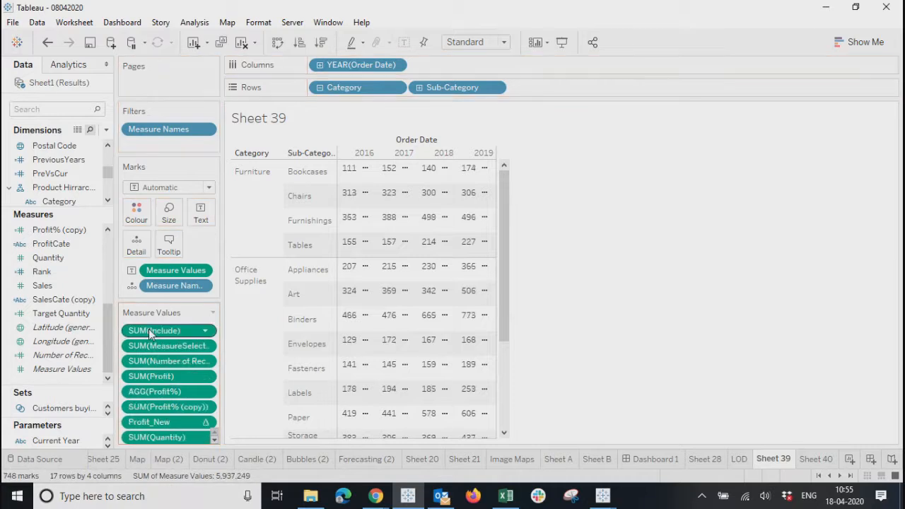
{"action": "left_click_drag", "start_coordinate": [152, 333], "coordinate": [85, 330]}
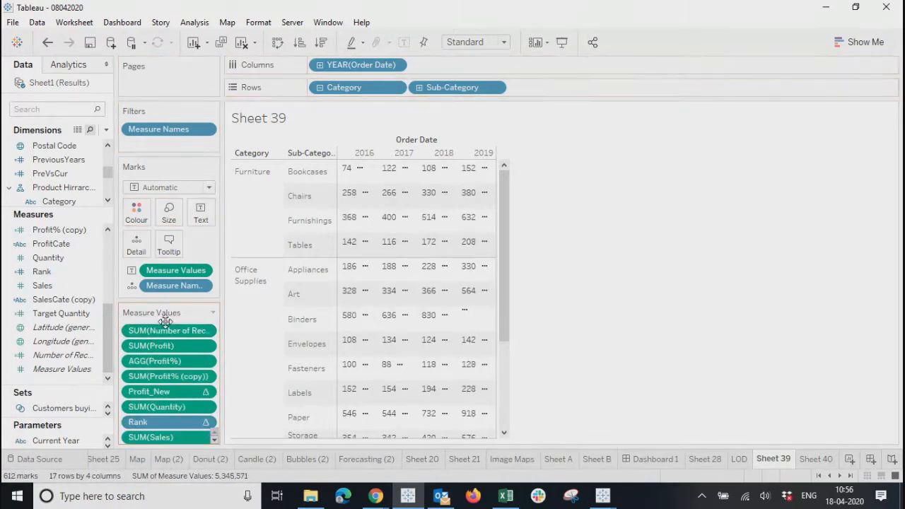
{"action": "left_click_drag", "start_coordinate": [193, 329], "coordinate": [85, 330]}
{"action": "left_click_drag", "start_coordinate": [155, 347], "coordinate": [63, 346]}
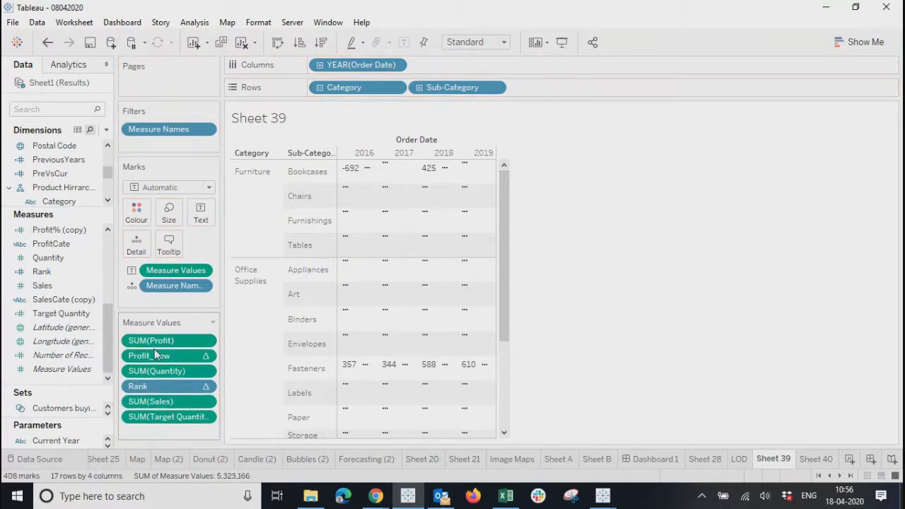
Step: Remove Profit_New, Quantity, Rank, Sales and Target Quantity from the measure values, keeping only Profit
{"action": "left_click_drag", "start_coordinate": [156, 356], "coordinate": [42, 360]}
{"action": "left_click_drag", "start_coordinate": [158, 356], "coordinate": [32, 360]}
{"action": "left_click_drag", "start_coordinate": [161, 353], "coordinate": [68, 365]}
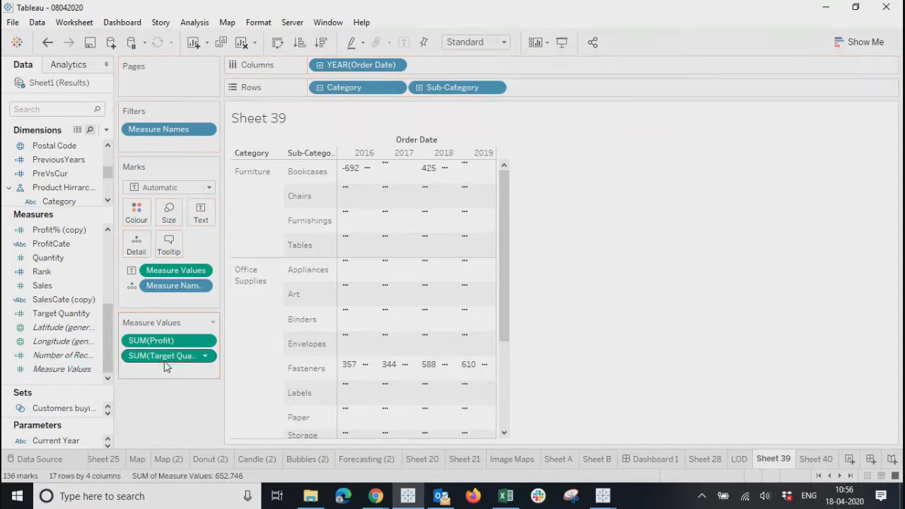
{"action": "left_click_drag", "start_coordinate": [161, 354], "coordinate": [63, 358]}
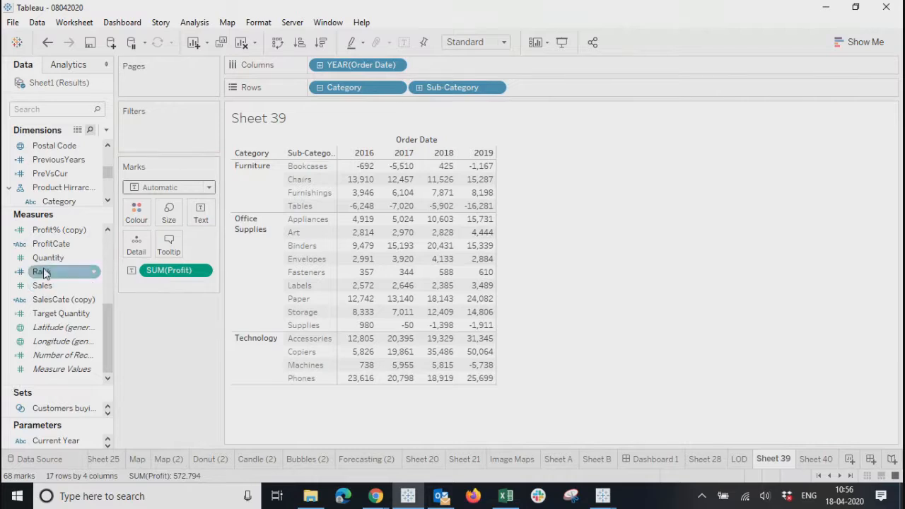
Step: Add Quantity to the table beside Profit, and try dropping a further field into the table and its measure values
{"action": "left_click_drag", "start_coordinate": [46, 258], "coordinate": [373, 246]}
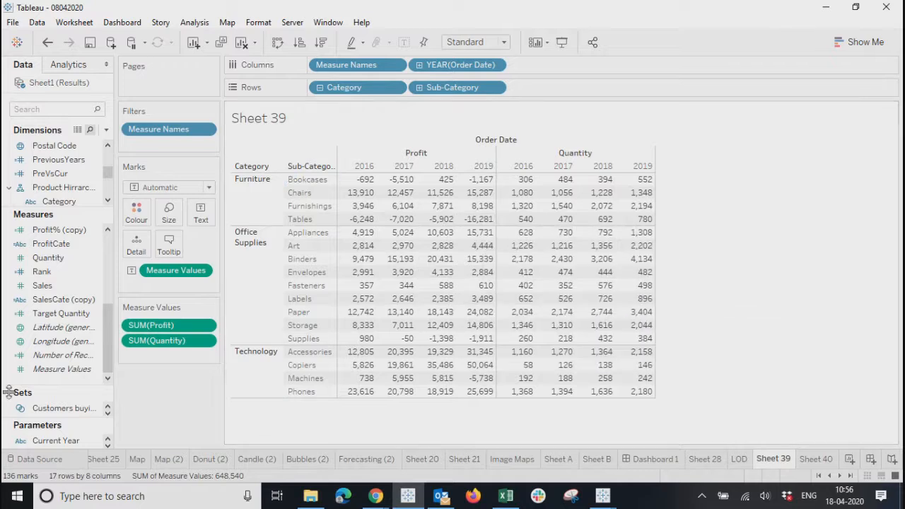
{"action": "left_click_drag", "start_coordinate": [44, 258], "coordinate": [518, 263]}
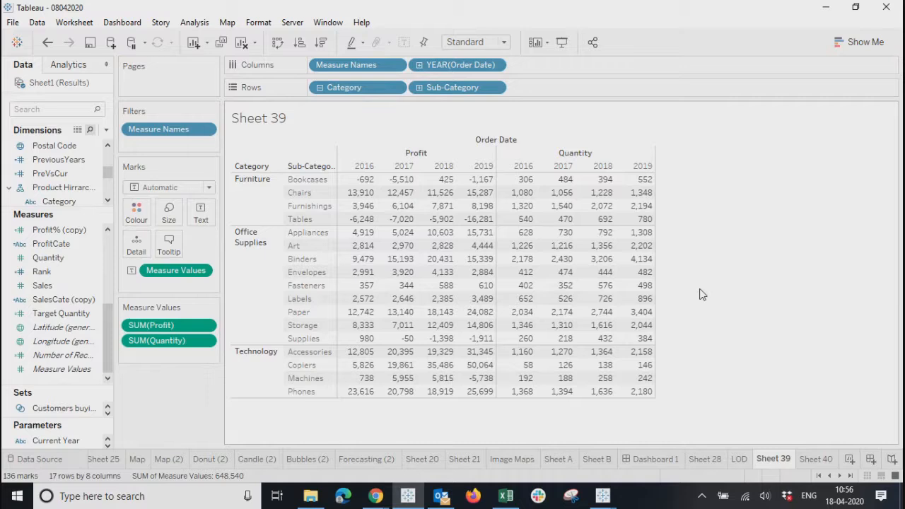
{"action": "left_click_drag", "start_coordinate": [77, 259], "coordinate": [590, 275]}
{"action": "left_click_drag", "start_coordinate": [60, 258], "coordinate": [527, 288]}
{"action": "left_click_drag", "start_coordinate": [48, 257], "coordinate": [149, 366]}
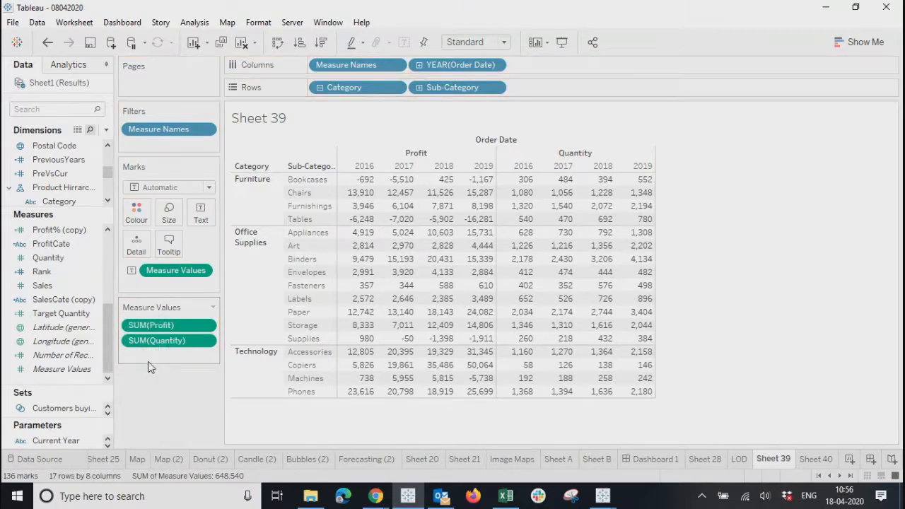
Step: Remove the Measure Names filter, reapply Measure Values as the text label and look across the full table
{"action": "left_click", "coordinate": [205, 129]}
{"action": "left_click", "coordinate": [161, 253]}
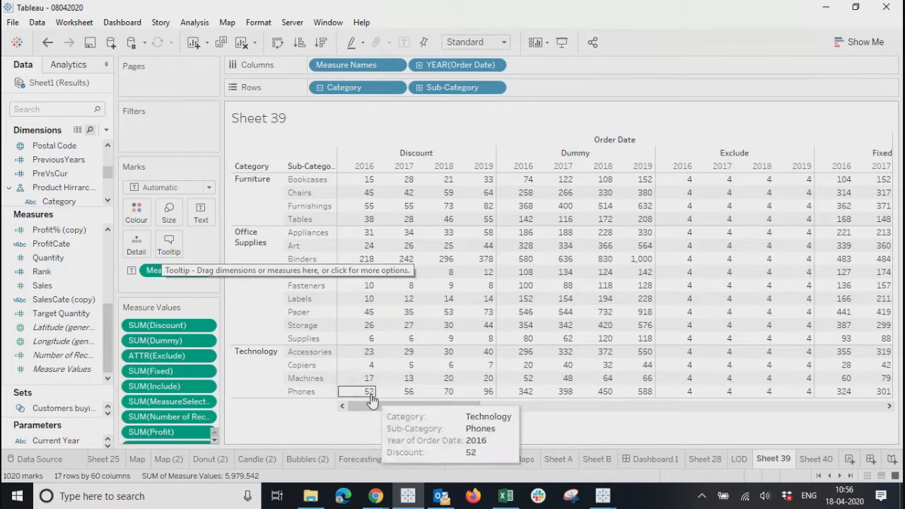
{"action": "left_click_drag", "start_coordinate": [359, 405], "coordinate": [446, 393]}
{"action": "left_click_drag", "start_coordinate": [159, 270], "coordinate": [203, 213]}
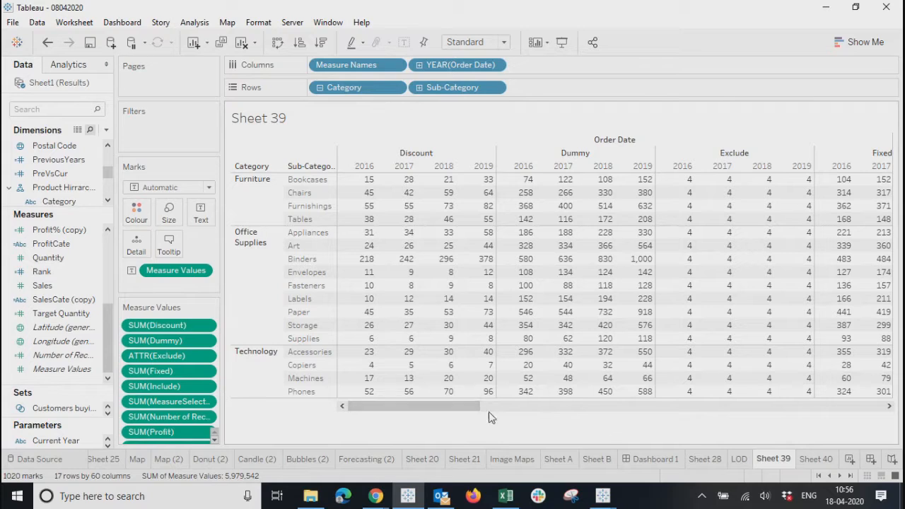
{"action": "left_click_drag", "start_coordinate": [435, 414], "coordinate": [363, 398]}
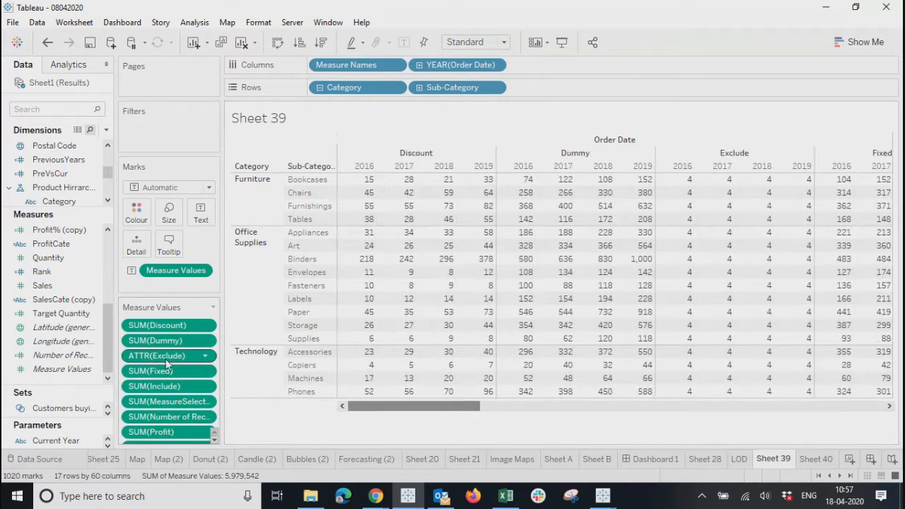
Step: Remove Discount, Dummy, Exclude, Fixed, Include, the measure-selection field and Rank from the table's measure values
{"action": "left_click_drag", "start_coordinate": [161, 324], "coordinate": [37, 316]}
{"action": "left_click_drag", "start_coordinate": [145, 324], "coordinate": [46, 323]}
{"action": "left_click_drag", "start_coordinate": [169, 326], "coordinate": [39, 327]}
{"action": "left_click_drag", "start_coordinate": [164, 328], "coordinate": [47, 331]}
{"action": "left_click_drag", "start_coordinate": [140, 418], "coordinate": [60, 368]}
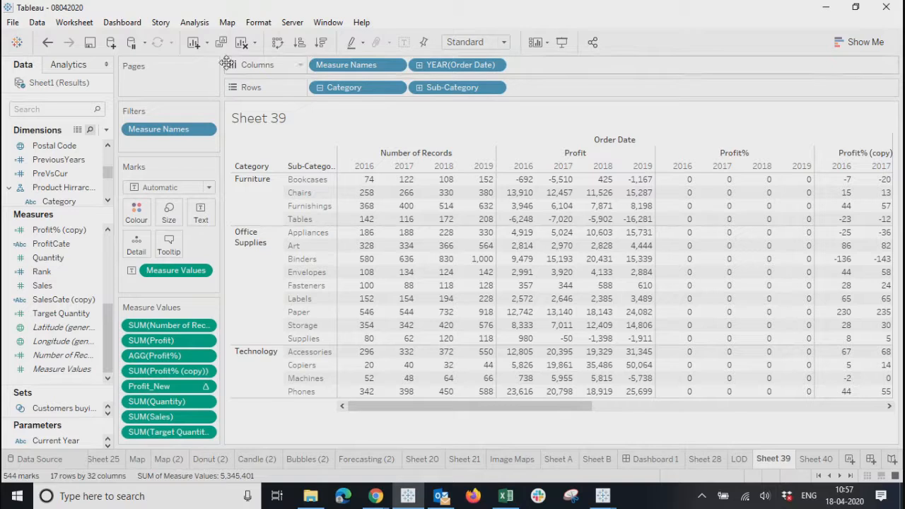
Step: Clear Sheet 39, enlarge the dimensions list and place Category on the rows
{"action": "left_click", "coordinate": [240, 42]}
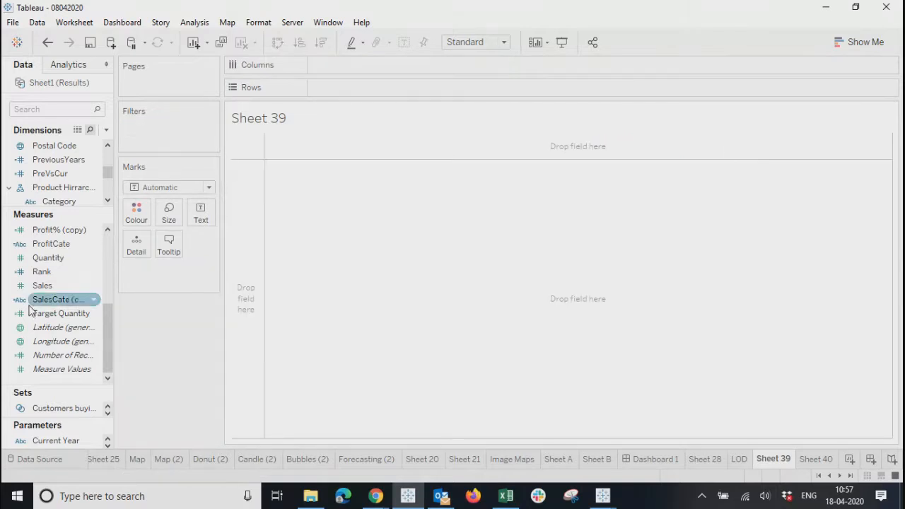
{"action": "scroll", "coordinate": [32, 310], "scroll_direction": "up", "scroll_amount": 4}
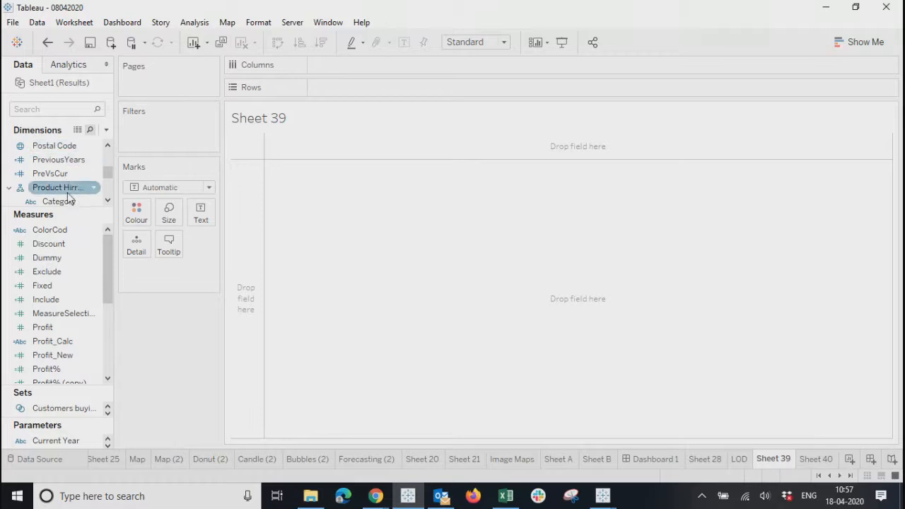
{"action": "left_click_drag", "start_coordinate": [82, 209], "coordinate": [63, 325]}
{"action": "left_click_drag", "start_coordinate": [59, 202], "coordinate": [376, 92]}
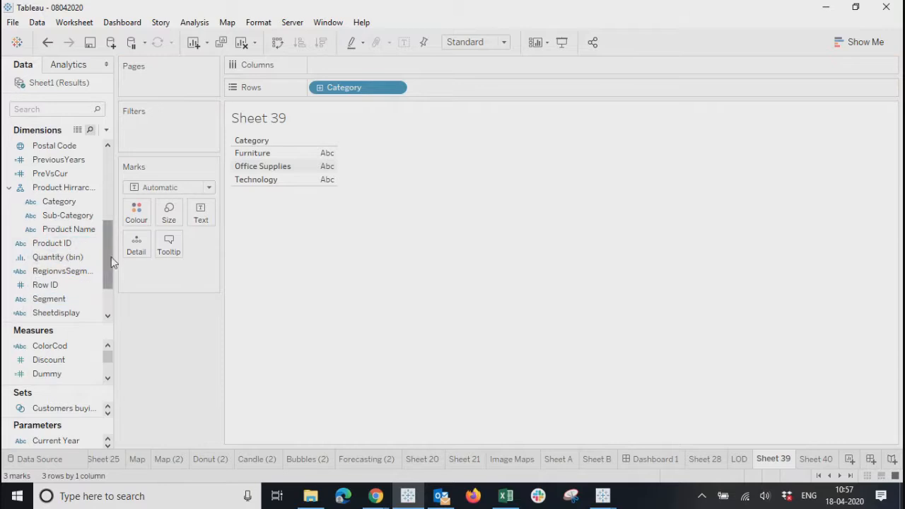
Step: Place the year of Order Date on the columns and show Profit as the values in the table
{"action": "scroll", "coordinate": [111, 257], "scroll_direction": "down", "scroll_amount": 2}
{"action": "left_click", "coordinate": [70, 106]}
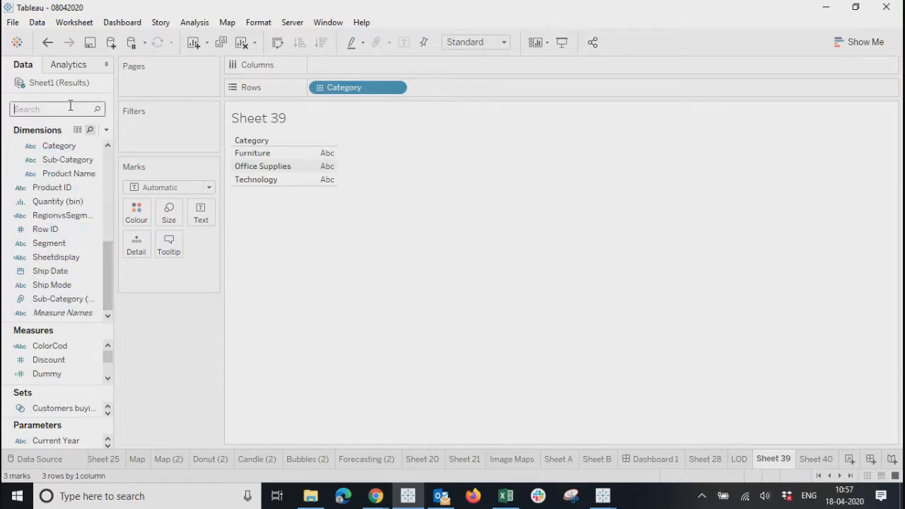
{"action": "type", "text": "o"}
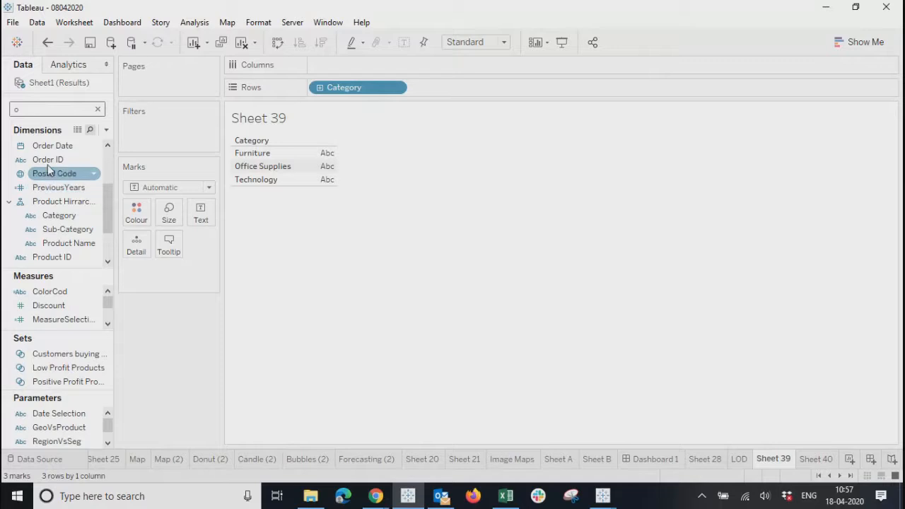
{"action": "left_click_drag", "start_coordinate": [52, 145], "coordinate": [377, 69]}
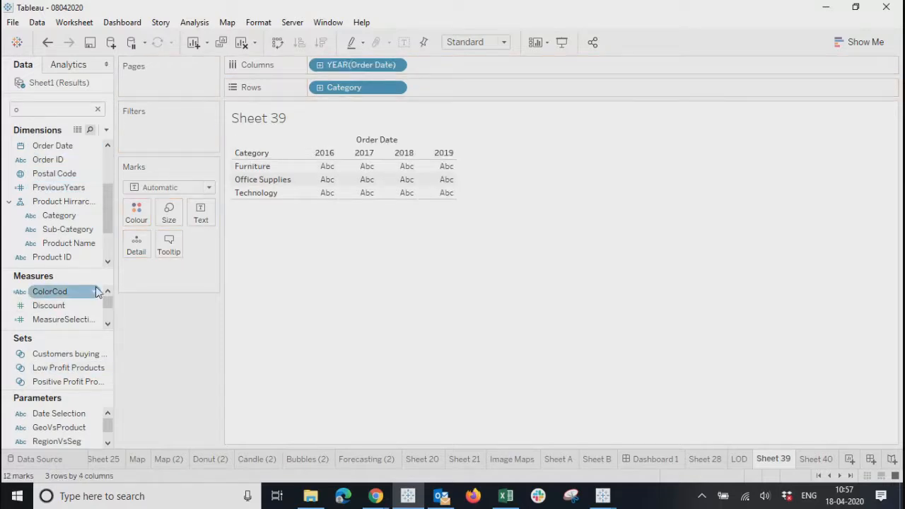
{"action": "left_click_drag", "start_coordinate": [79, 269], "coordinate": [96, 155]}
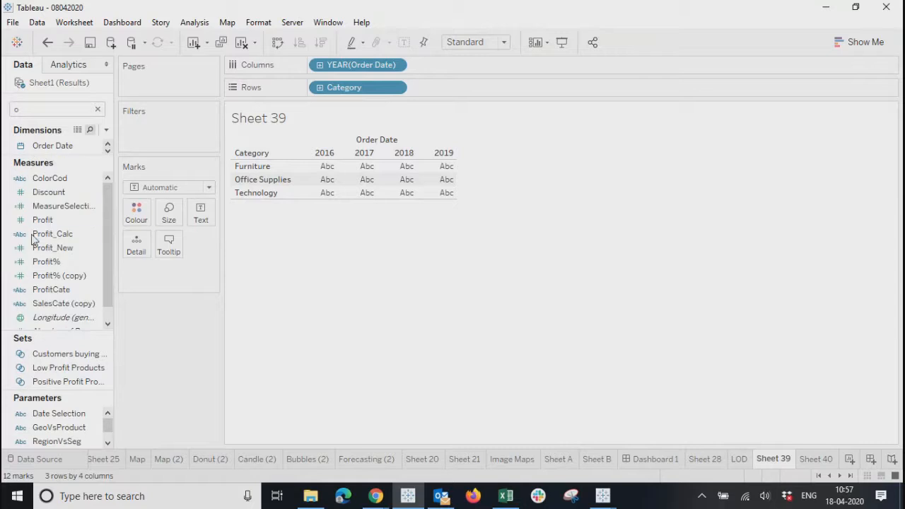
{"action": "left_click_drag", "start_coordinate": [44, 222], "coordinate": [358, 185]}
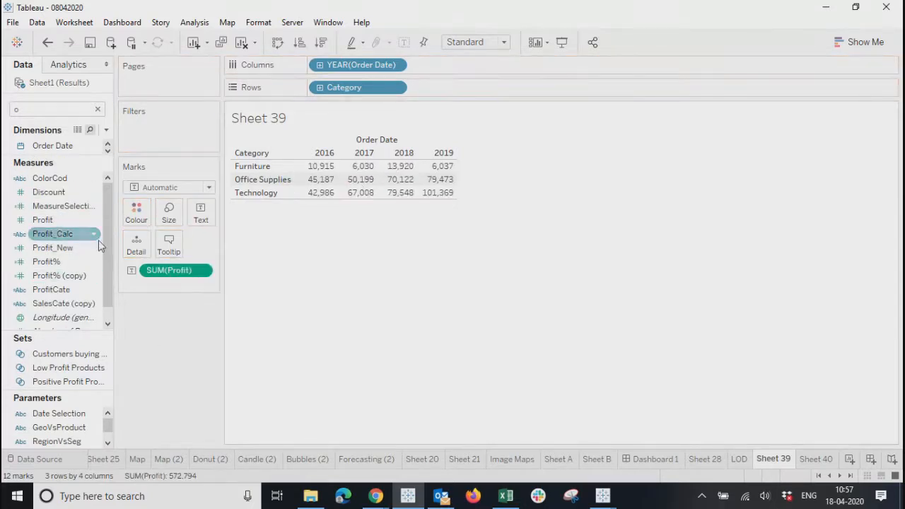
Step: Search the data fields for "q" and add Quantity to the table together with Profit
{"action": "left_click_drag", "start_coordinate": [70, 329], "coordinate": [65, 384]}
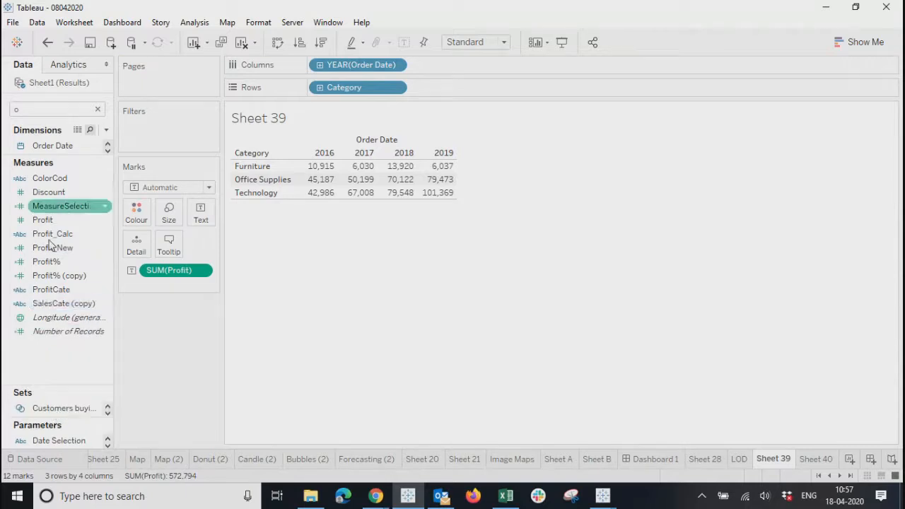
{"action": "left_click", "coordinate": [56, 112]}
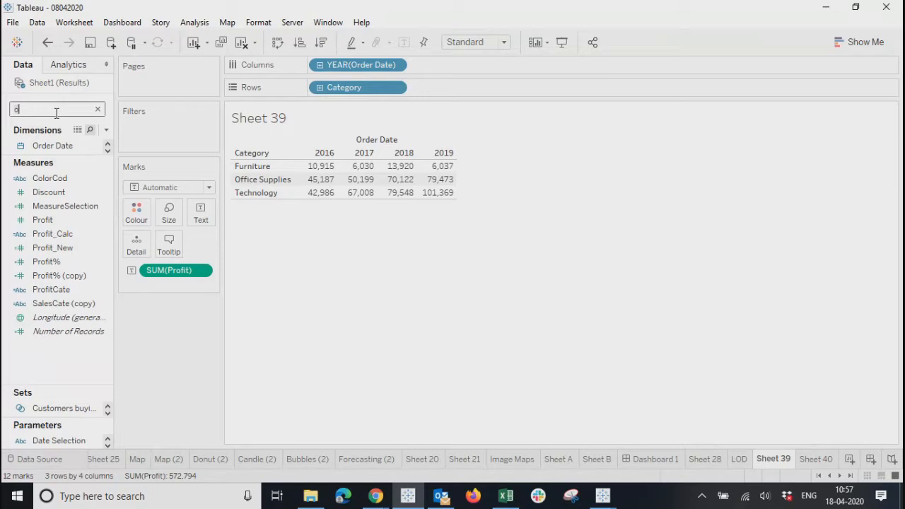
{"action": "key", "text": "BackSpace"}
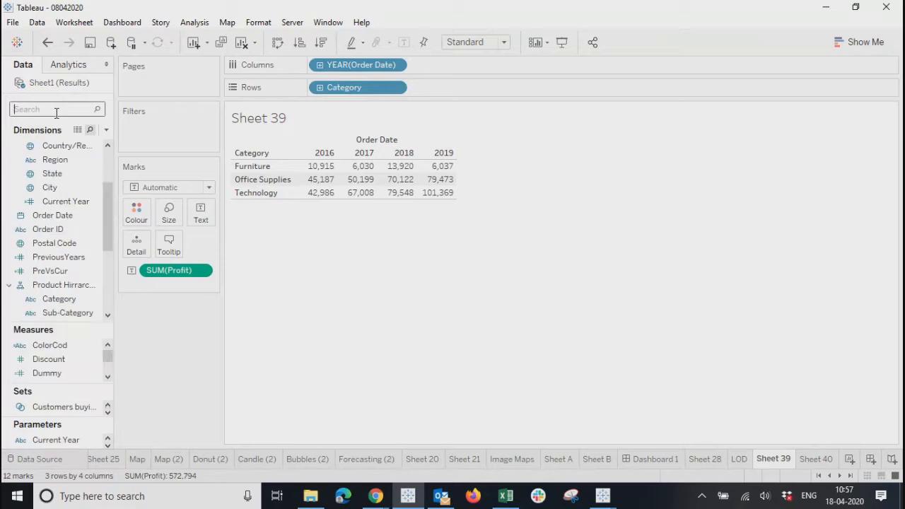
{"action": "type", "text": "q"}
{"action": "left_click_drag", "start_coordinate": [42, 232], "coordinate": [361, 191]}
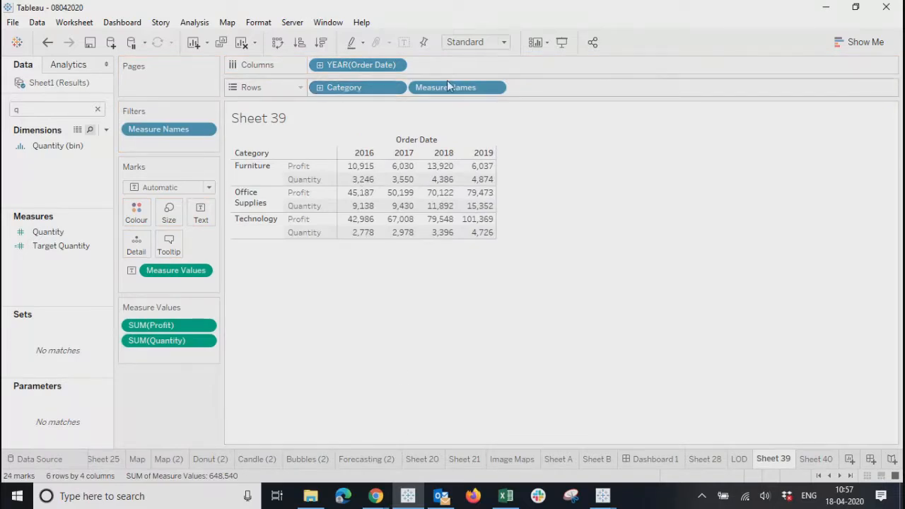
Step: Move Measure Names to the columns and reorder them so the year of Order Date sits after it
{"action": "left_click_drag", "start_coordinate": [447, 85], "coordinate": [444, 65]}
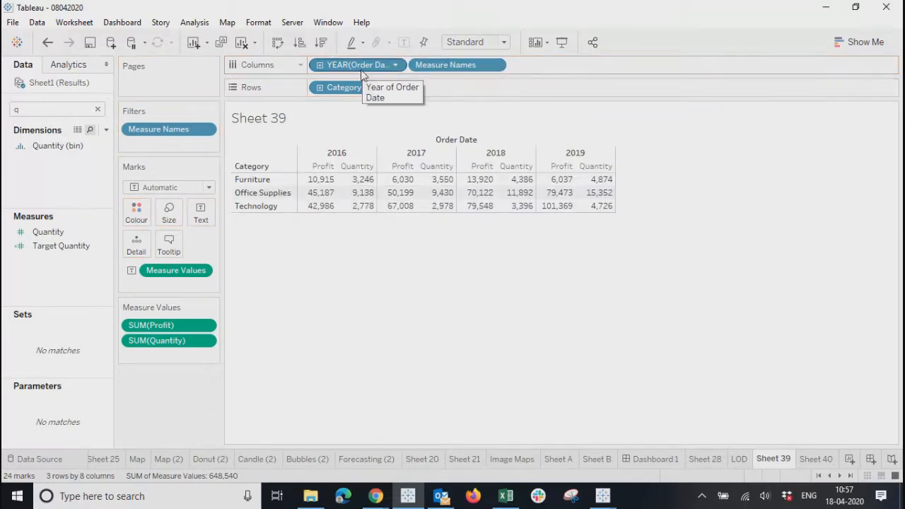
{"action": "left_click_drag", "start_coordinate": [360, 70], "coordinate": [576, 79]}
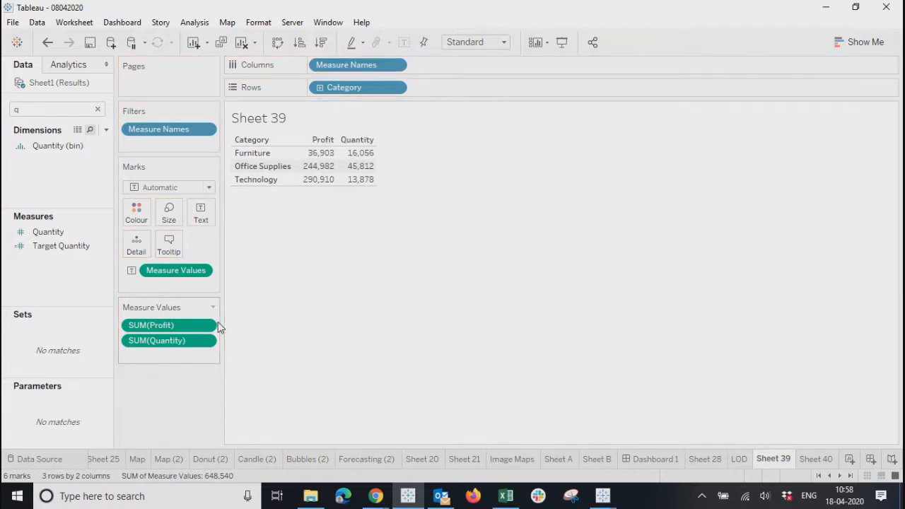
{"action": "key", "text": "ctrl+z"}
{"action": "left_click_drag", "start_coordinate": [361, 64], "coordinate": [565, 61]}
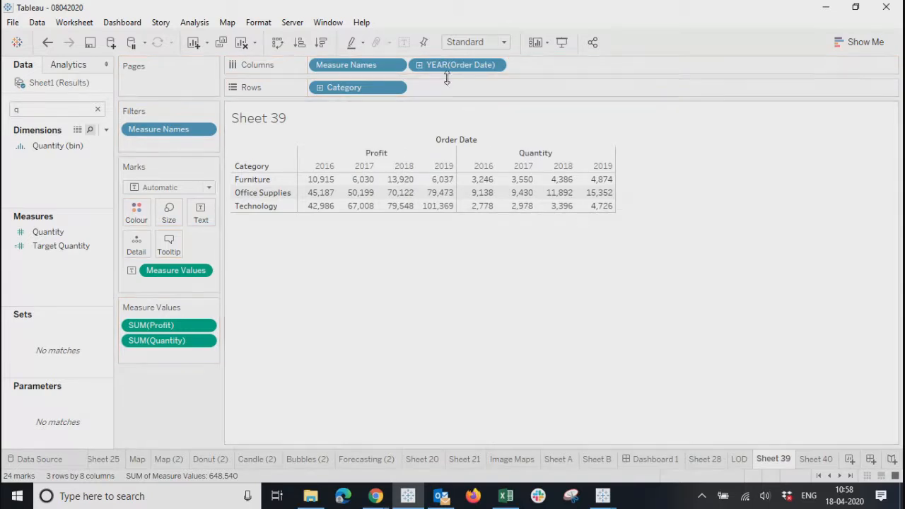
Step: Switch Measure Names between the rows and the front of the columns, ending with it on the rows after Category
{"action": "left_click_drag", "start_coordinate": [358, 64], "coordinate": [455, 99]}
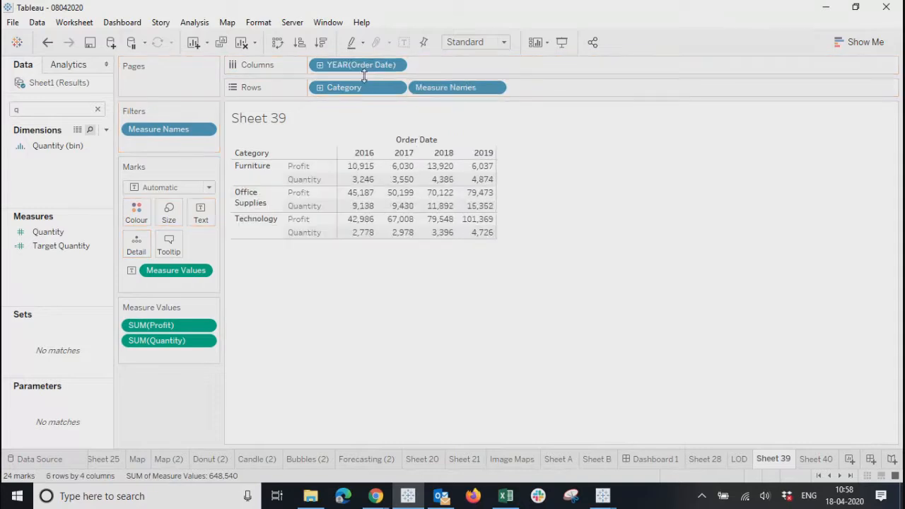
{"action": "mouse_move", "coordinate": [449, 89]}
{"action": "left_mouse_down"}
{"action": "mouse_move", "coordinate": [445, 58]}
{"action": "mouse_move", "coordinate": [454, 75]}
{"action": "mouse_move", "coordinate": [308, 64]}
{"action": "left_mouse_up"}
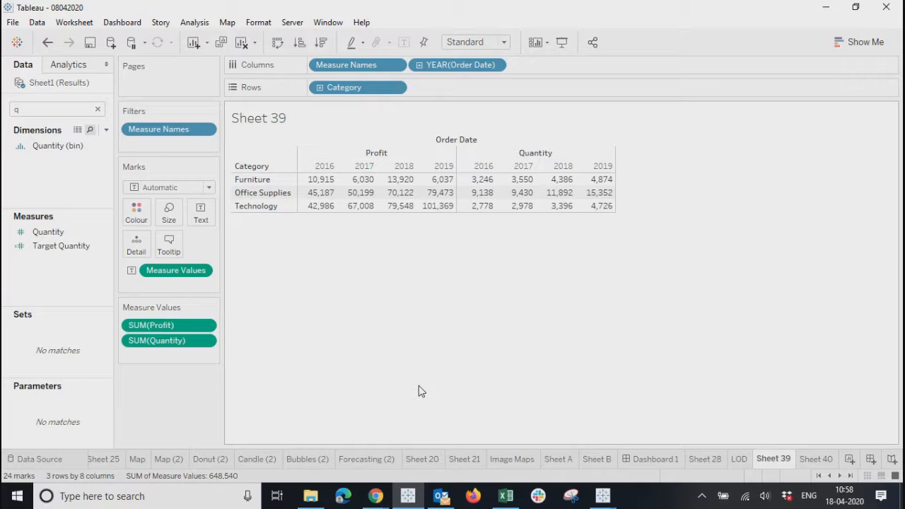
{"action": "mouse_move", "coordinate": [521, 203]}
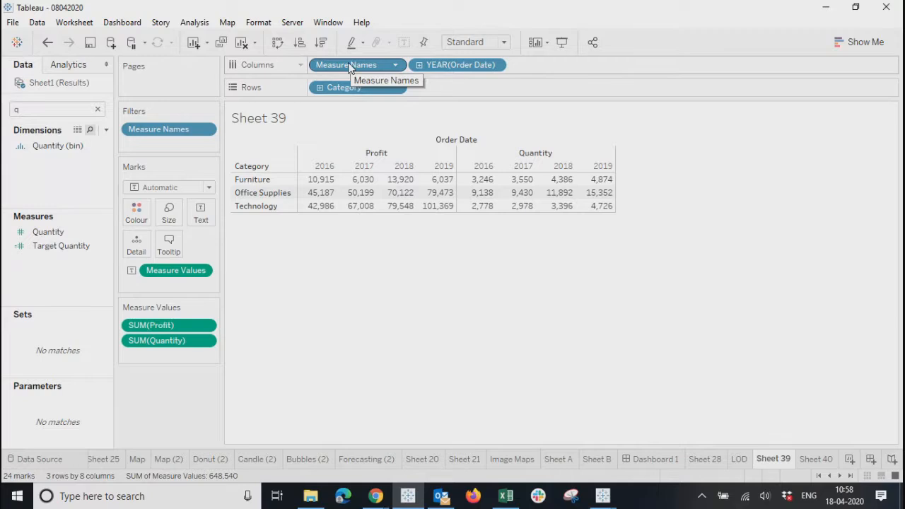
{"action": "left_click_drag", "start_coordinate": [348, 67], "coordinate": [464, 90]}
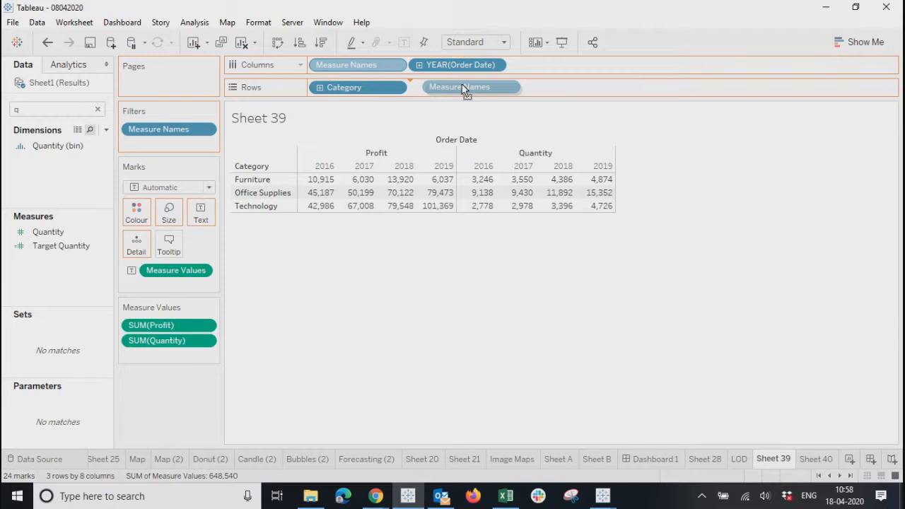
{"action": "left_click_drag", "start_coordinate": [463, 89], "coordinate": [456, 88]}
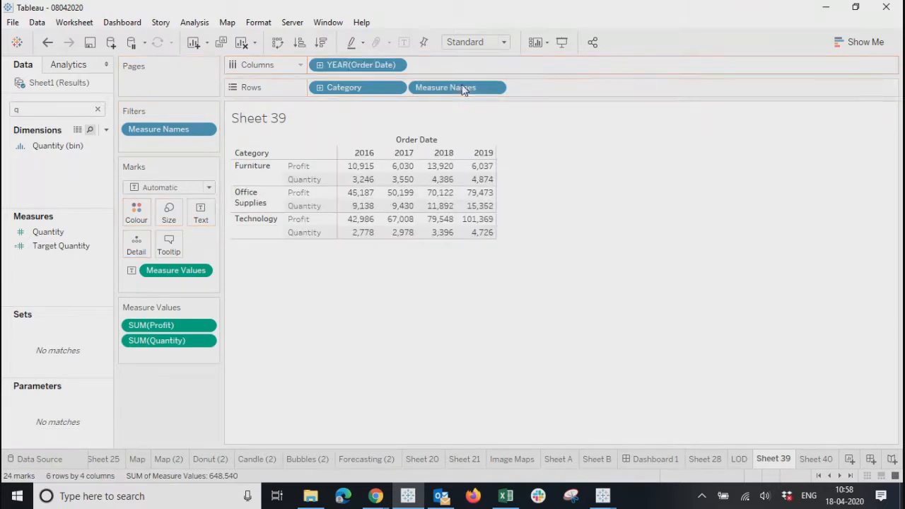
Step: Examine the tooltip of the Furniture 2017 profit cell and clear the selection
{"action": "mouse_move", "coordinate": [368, 181]}
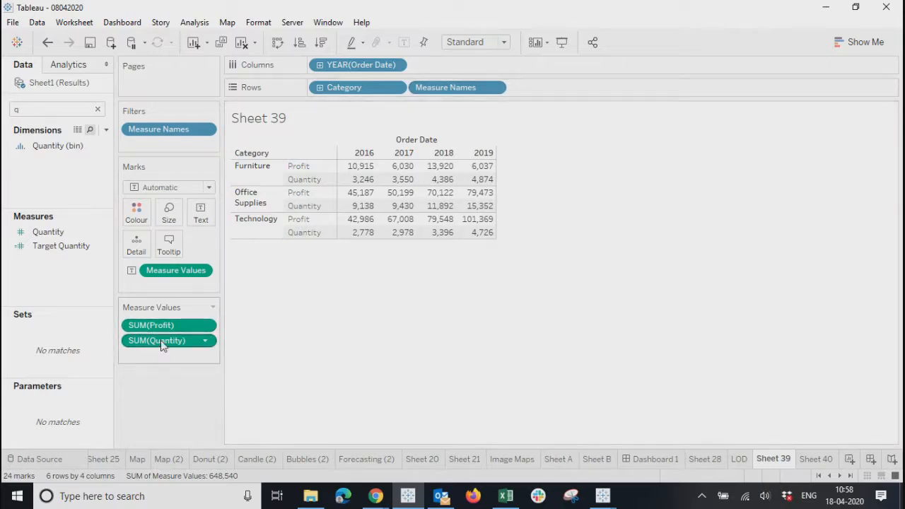
{"action": "mouse_move", "coordinate": [399, 186]}
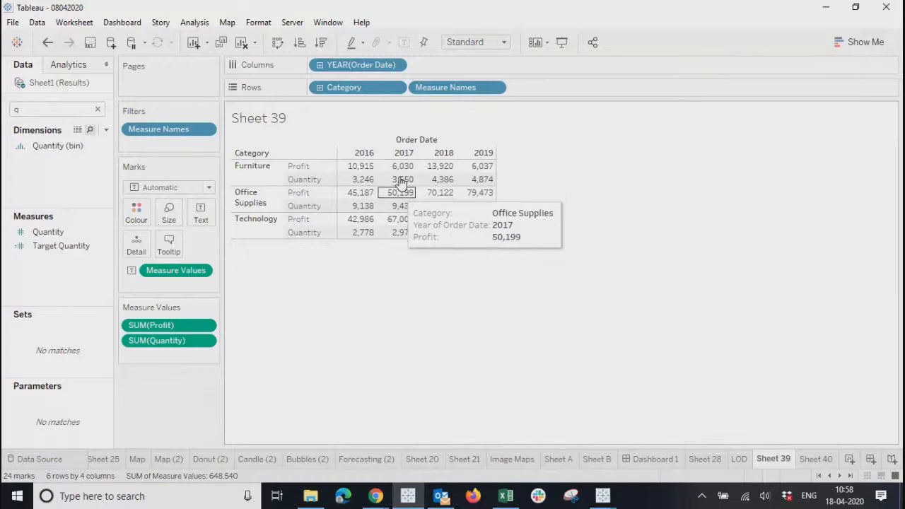
{"action": "left_click", "coordinate": [396, 170]}
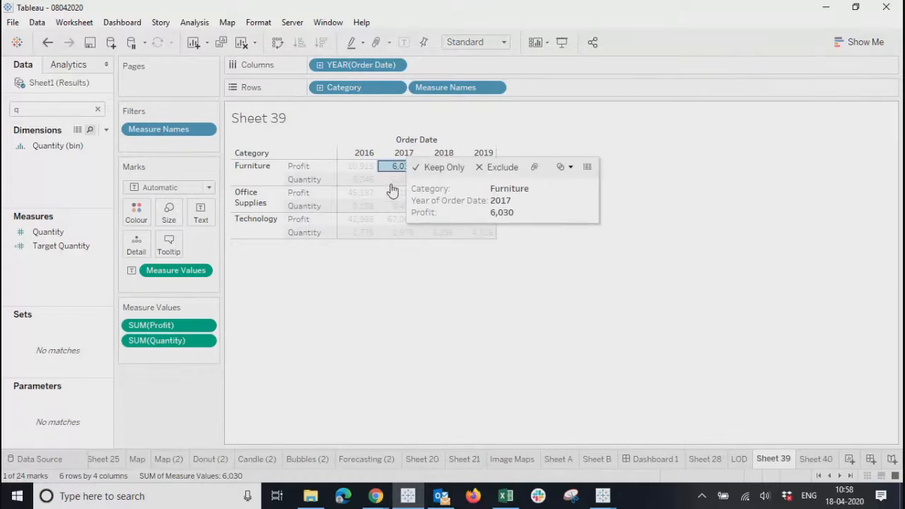
{"action": "left_click", "coordinate": [378, 362]}
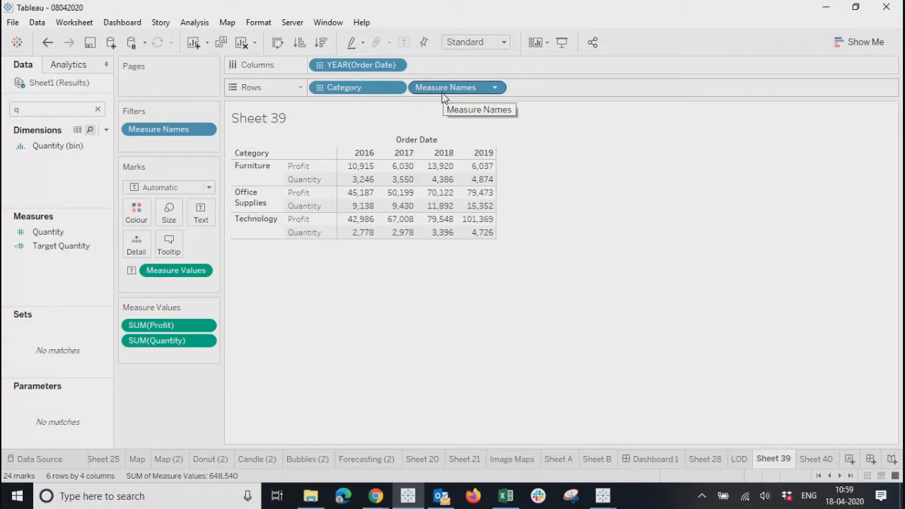
Step: Move Measure Names onto the columns after the year of Order Date and check the Furniture 2016 profit cell
{"action": "left_click_drag", "start_coordinate": [442, 97], "coordinate": [442, 72]}
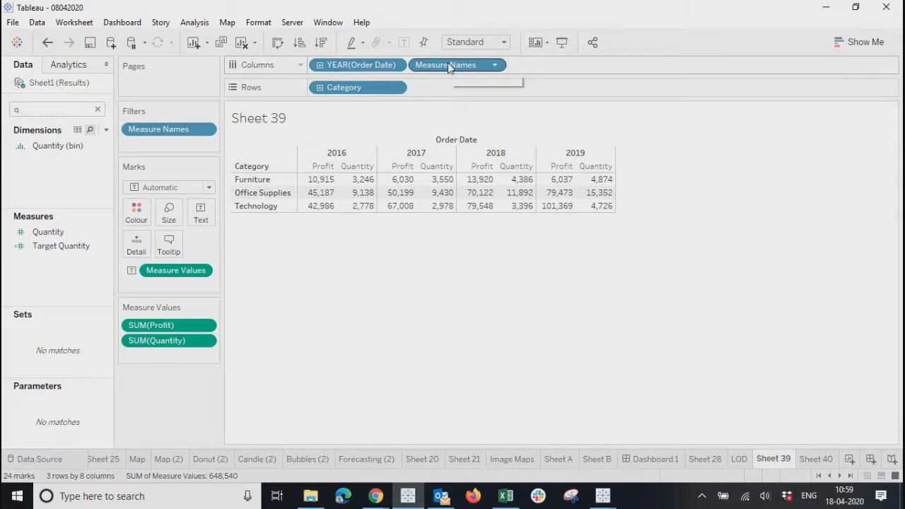
{"action": "left_click", "coordinate": [309, 182]}
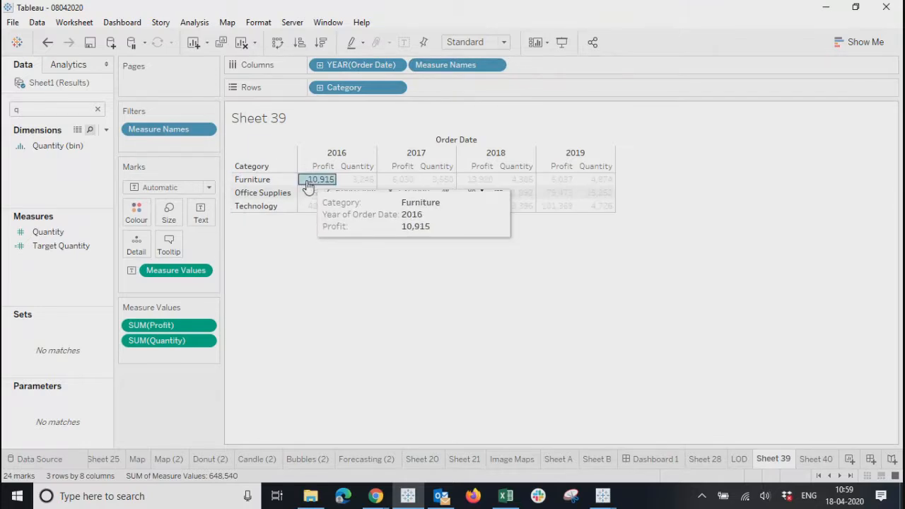
{"action": "left_click", "coordinate": [297, 354]}
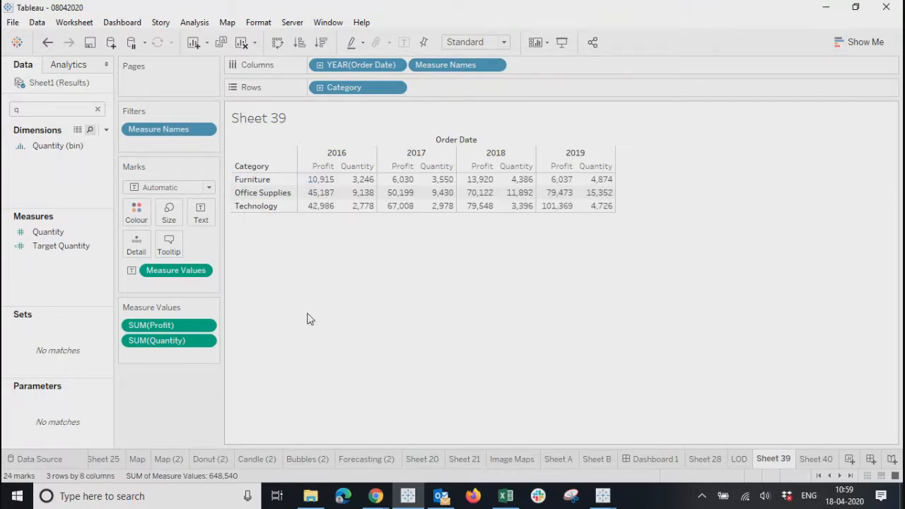
{"action": "mouse_move", "coordinate": [326, 182]}
Step: Turn Profit and Quantity into separate text labels sharing each cell, and check the combined Furniture 2016 cell
{"action": "left_click_drag", "start_coordinate": [150, 326], "coordinate": [202, 217]}
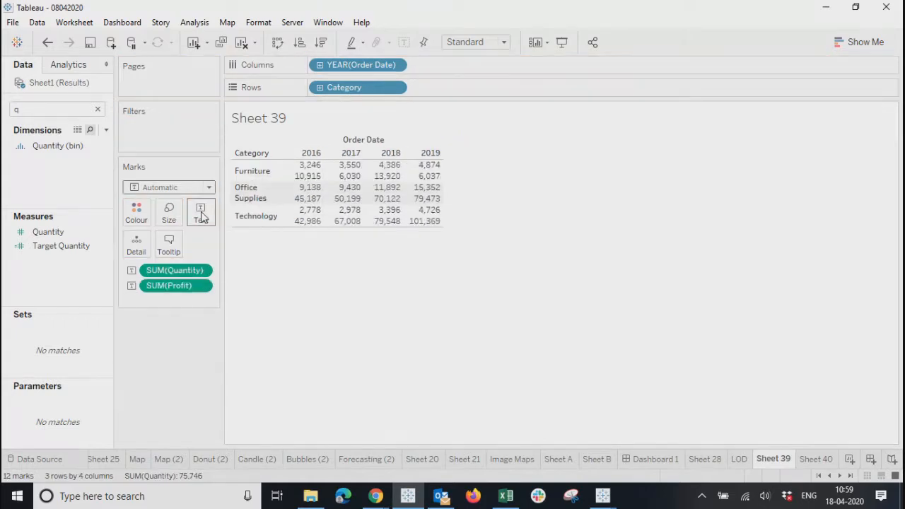
{"action": "left_click", "coordinate": [304, 170]}
{"action": "left_click", "coordinate": [301, 359]}
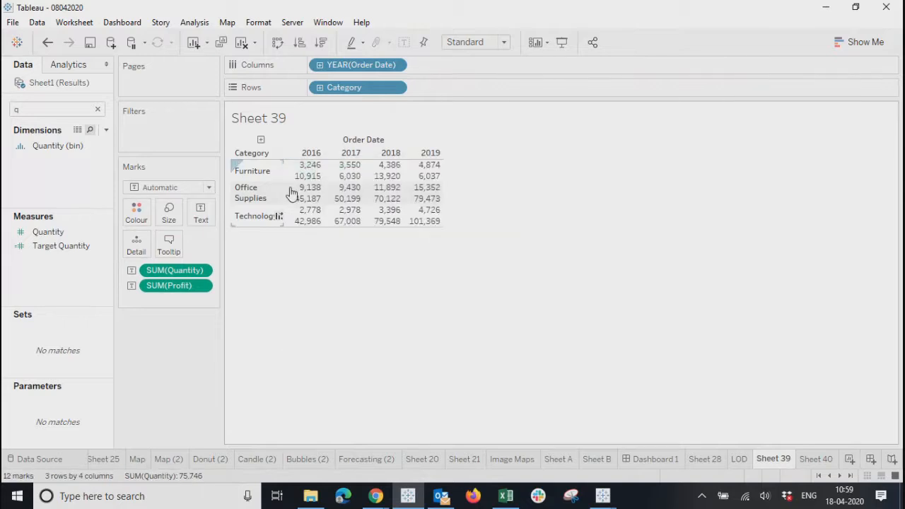
{"action": "left_click", "coordinate": [307, 170]}
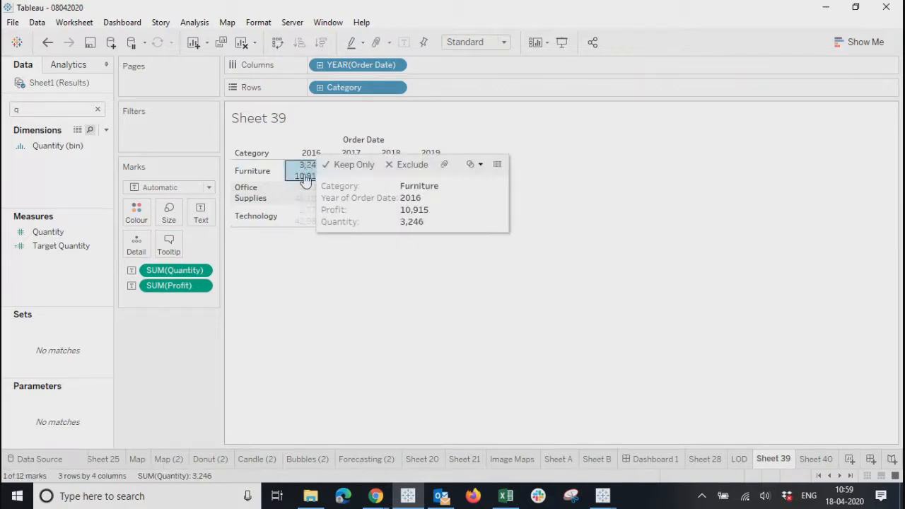
{"action": "left_click", "coordinate": [319, 316]}
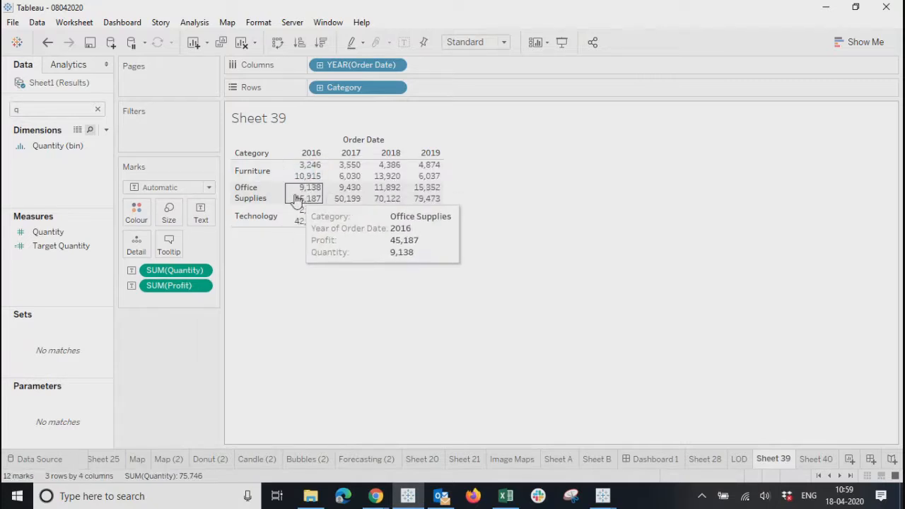
Step: Examine the combined profit and quantity tooltips of the 2016 cells for Office Supplies and Furniture
{"action": "left_click", "coordinate": [320, 189]}
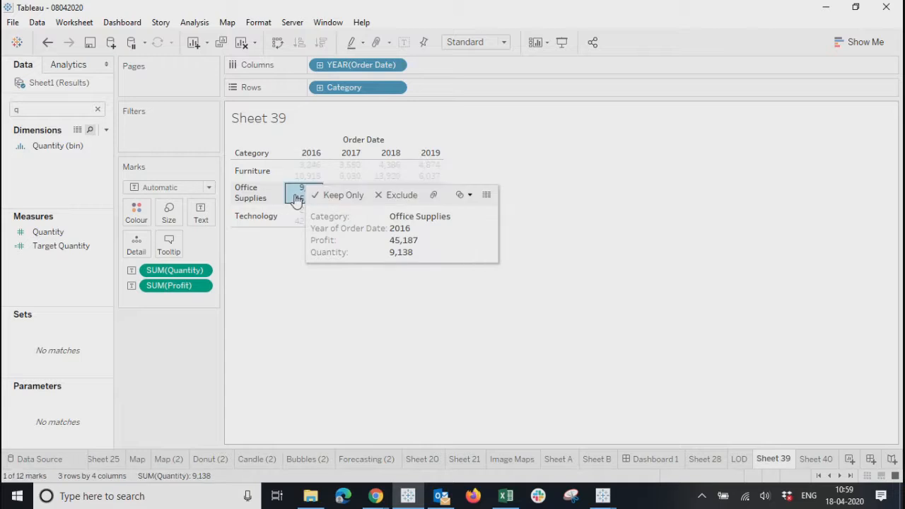
{"action": "left_click", "coordinate": [305, 303]}
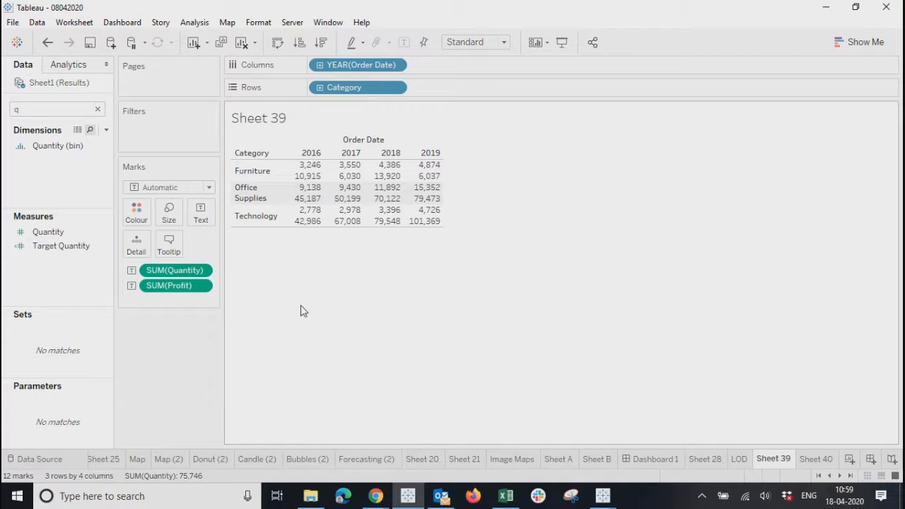
{"action": "mouse_move", "coordinate": [315, 188]}
{"action": "left_click", "coordinate": [307, 172]}
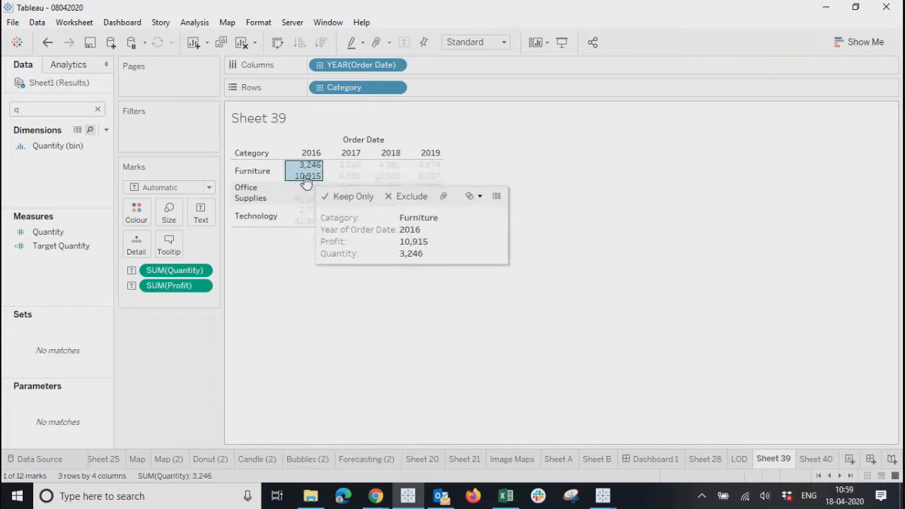
{"action": "left_click", "coordinate": [304, 339]}
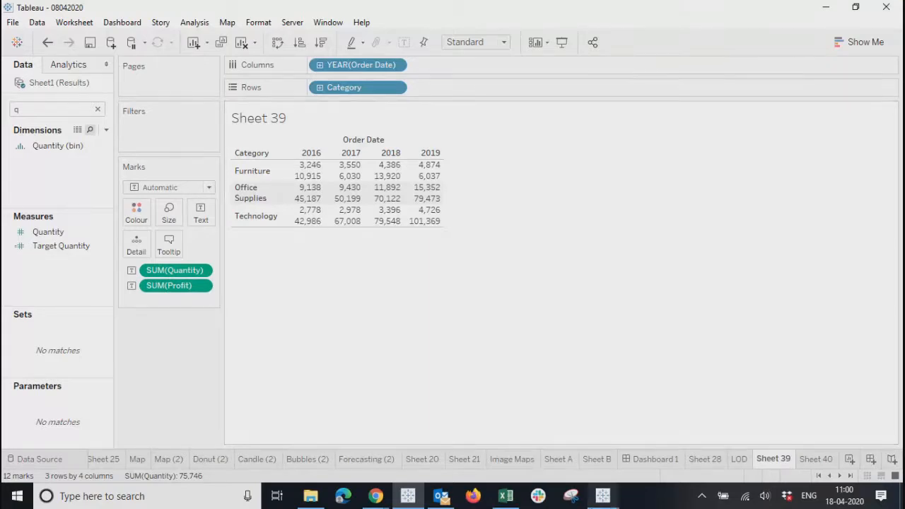
{"action": "mouse_move", "coordinate": [603, 496]}
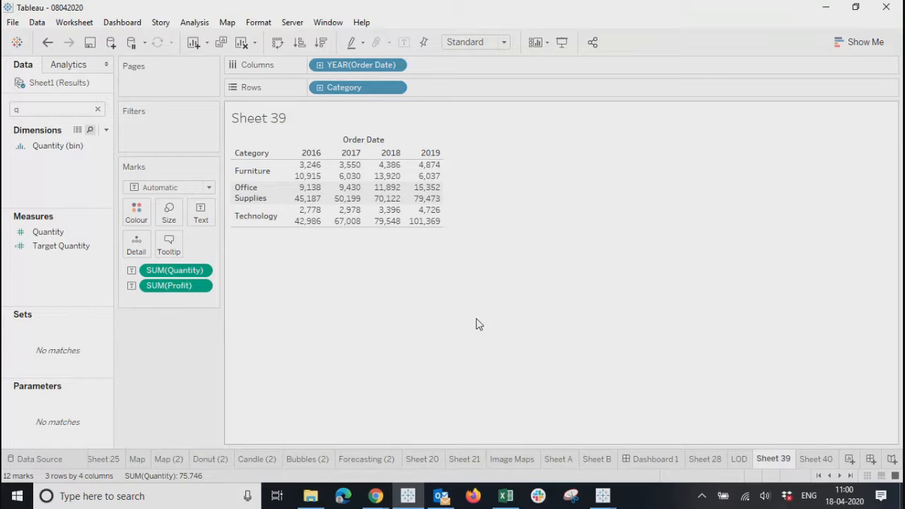
{"action": "left_click", "coordinate": [395, 66]}
{"action": "left_click", "coordinate": [305, 392]}
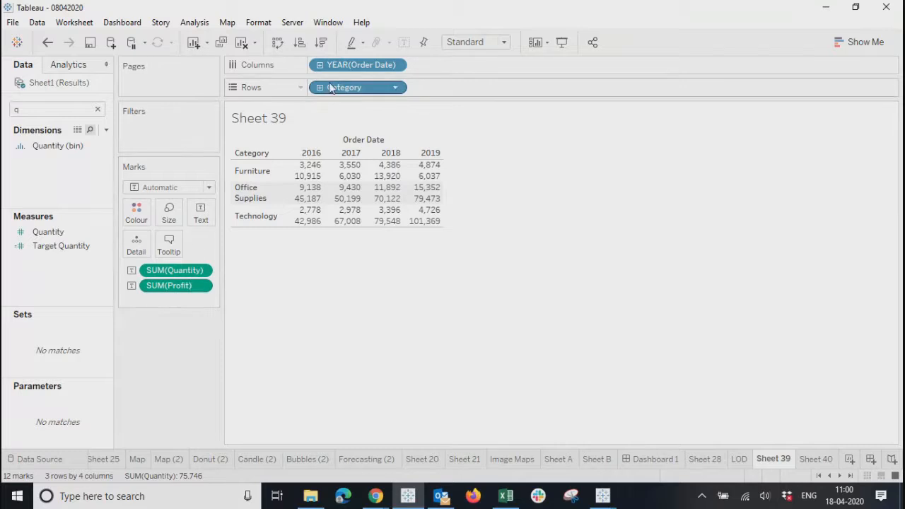
Step: Move the Quantity and Profit sums from the text labels to the rows after Category to chart them by year
{"action": "left_click_drag", "start_coordinate": [173, 270], "coordinate": [497, 87]}
{"action": "left_click_drag", "start_coordinate": [176, 271], "coordinate": [709, 94]}
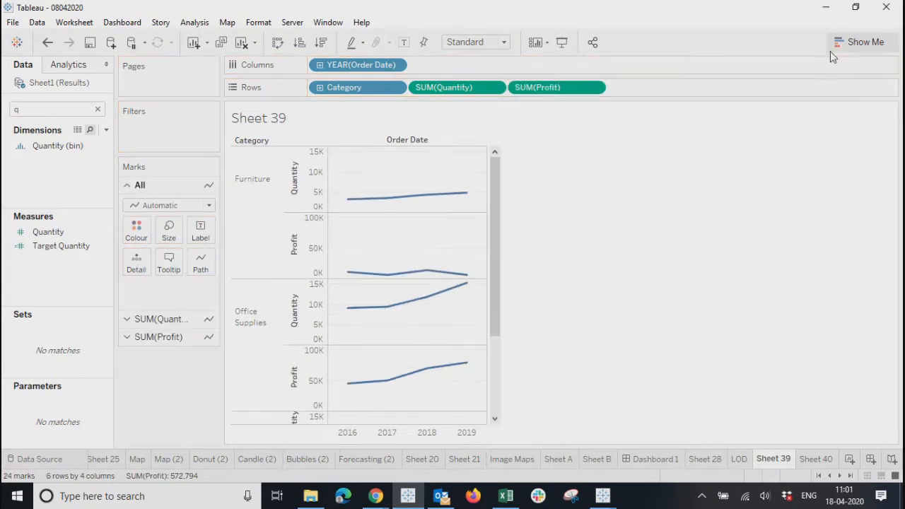
Step: Convert the line charts to a text table and move the year of Order Date from the columns to the rows after Category
{"action": "left_click", "coordinate": [859, 42]}
{"action": "left_click", "coordinate": [803, 85]}
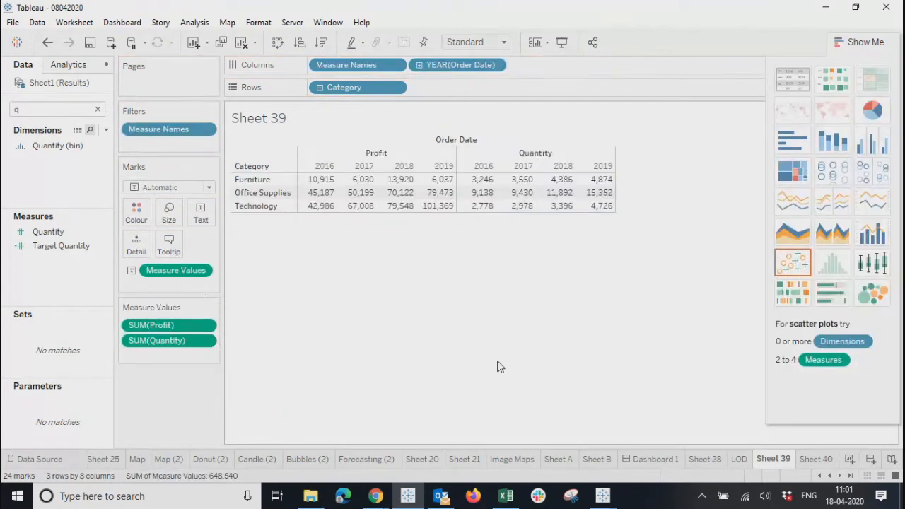
{"action": "left_click", "coordinate": [840, 43]}
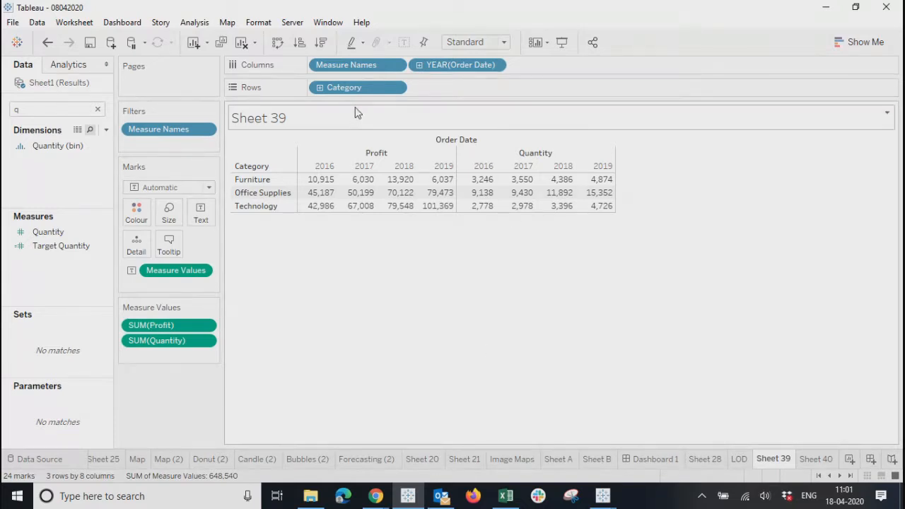
{"action": "left_click_drag", "start_coordinate": [435, 70], "coordinate": [437, 85]}
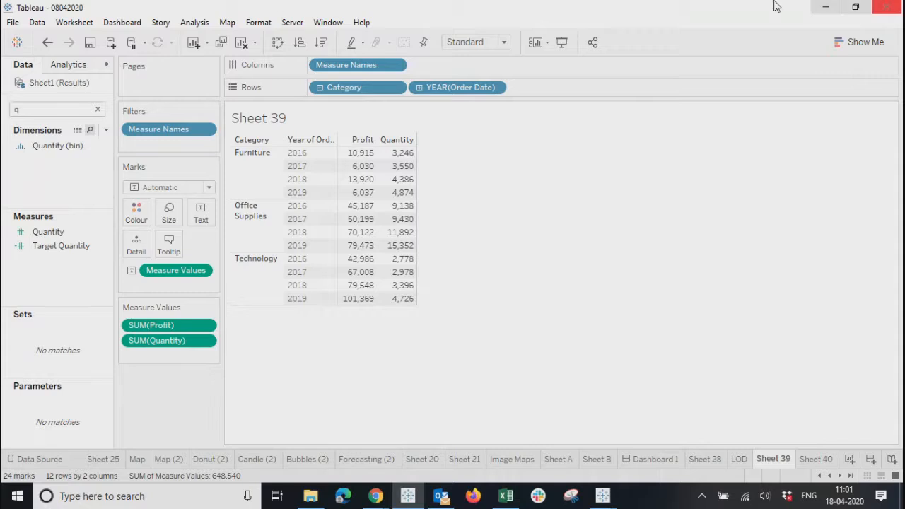
Step: Turn on row grand totals for the Profit and Quantity table
{"action": "left_click", "coordinate": [194, 23]}
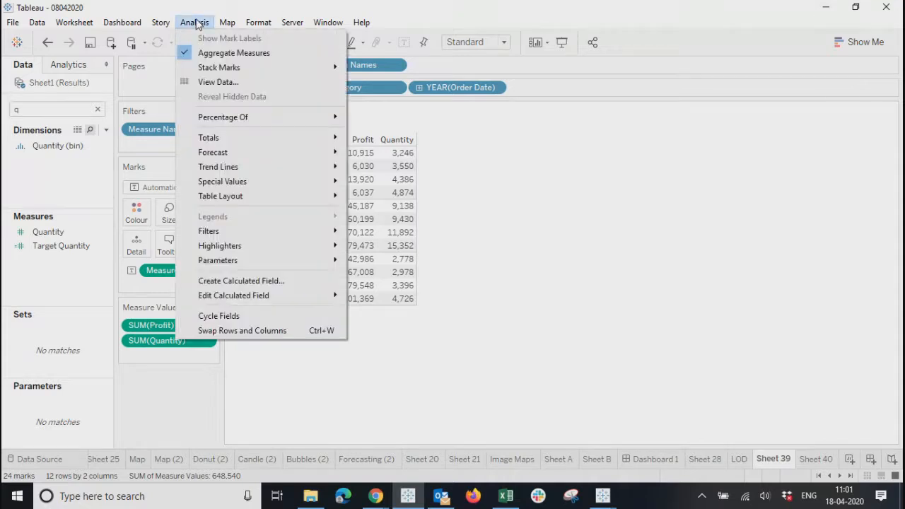
{"action": "mouse_move", "coordinate": [307, 137]}
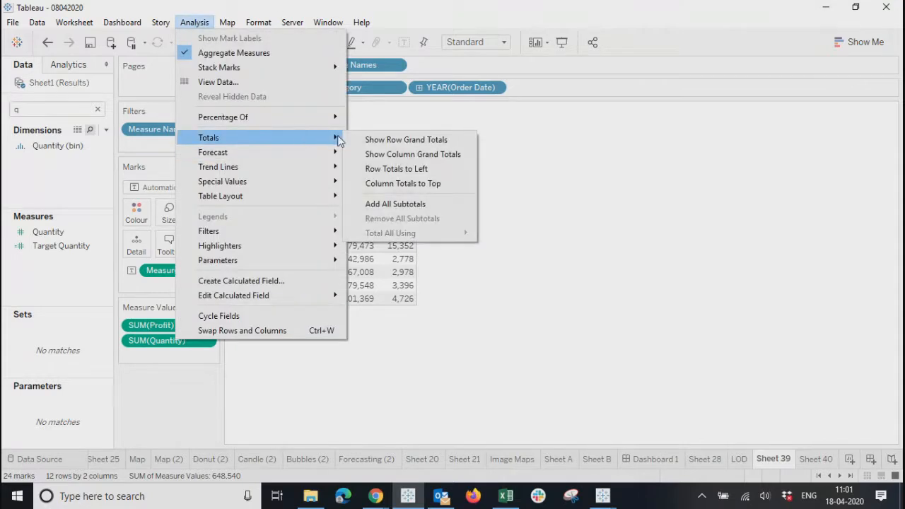
{"action": "left_click", "coordinate": [391, 140]}
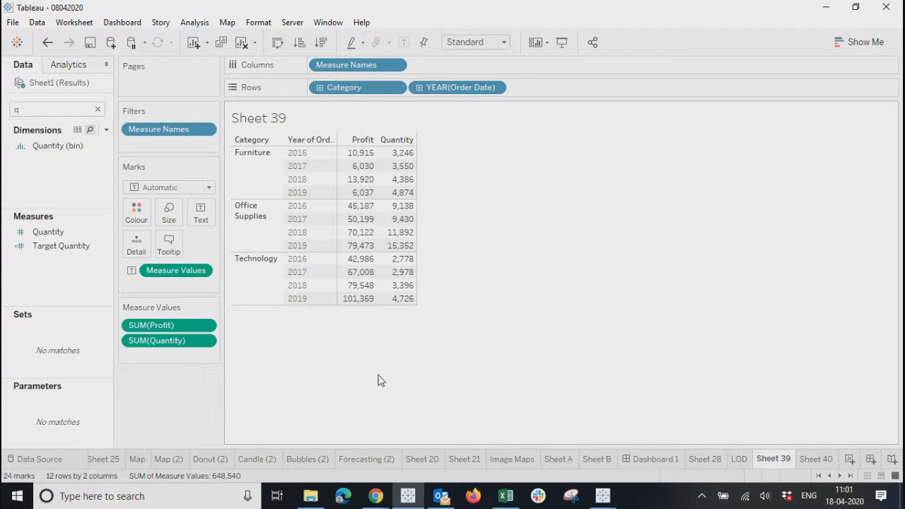
{"action": "left_click", "coordinate": [194, 22]}
{"action": "left_click", "coordinate": [307, 130]}
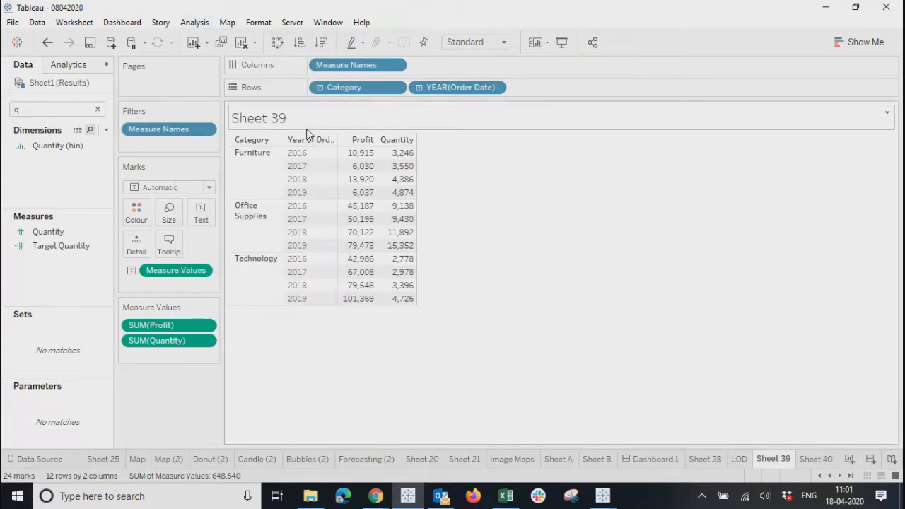
Step: Turn on column grand totals and check the grand total cells against the Furniture 2016 profit cell
{"action": "left_click", "coordinate": [198, 22]}
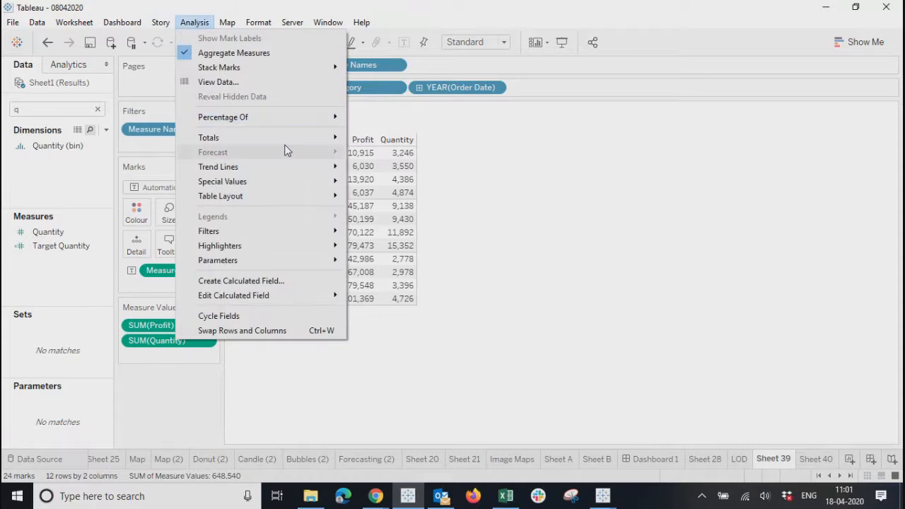
{"action": "mouse_move", "coordinate": [298, 137]}
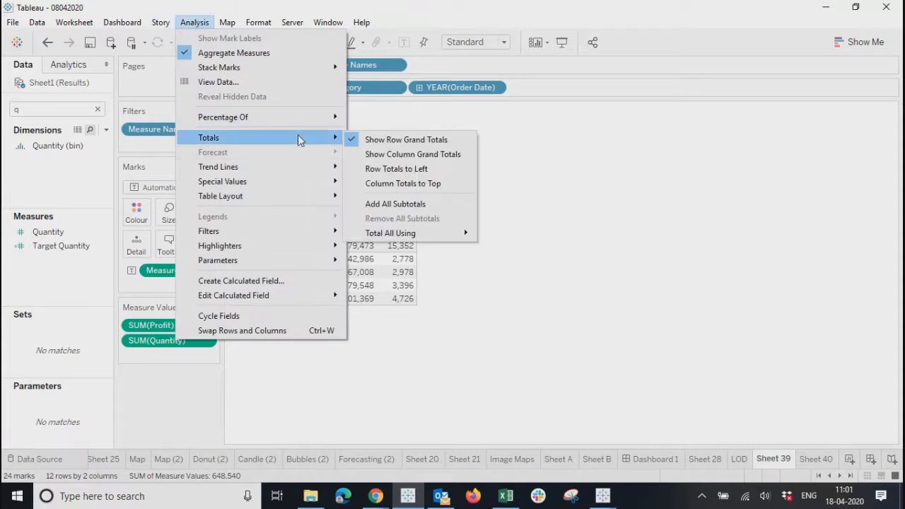
{"action": "left_click", "coordinate": [417, 155]}
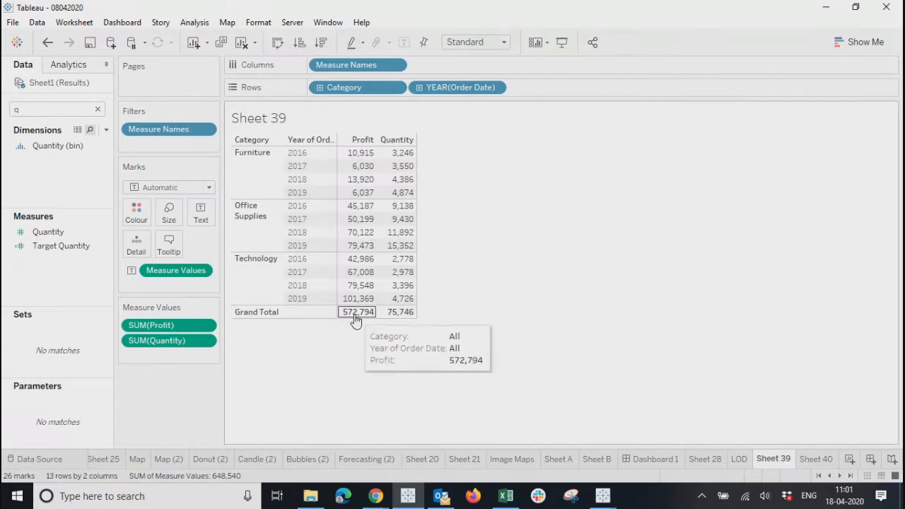
{"action": "mouse_move", "coordinate": [394, 320]}
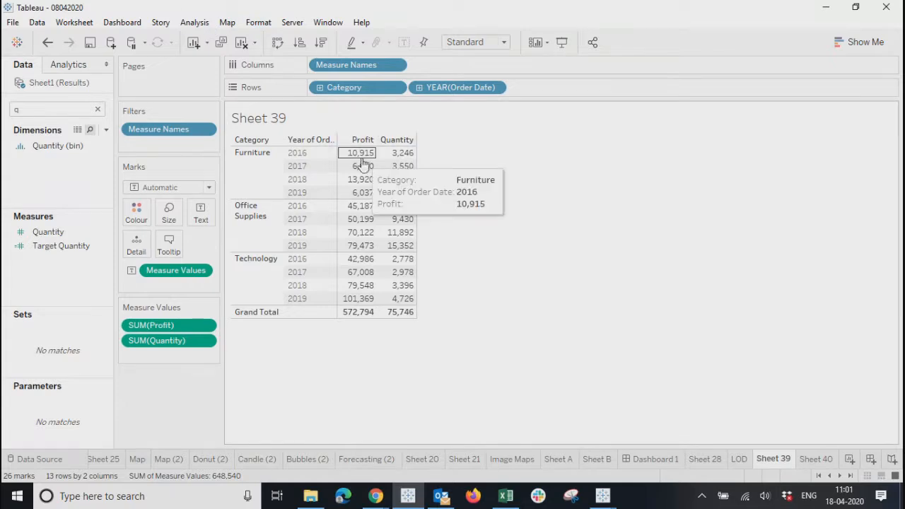
{"action": "mouse_move", "coordinate": [361, 158]}
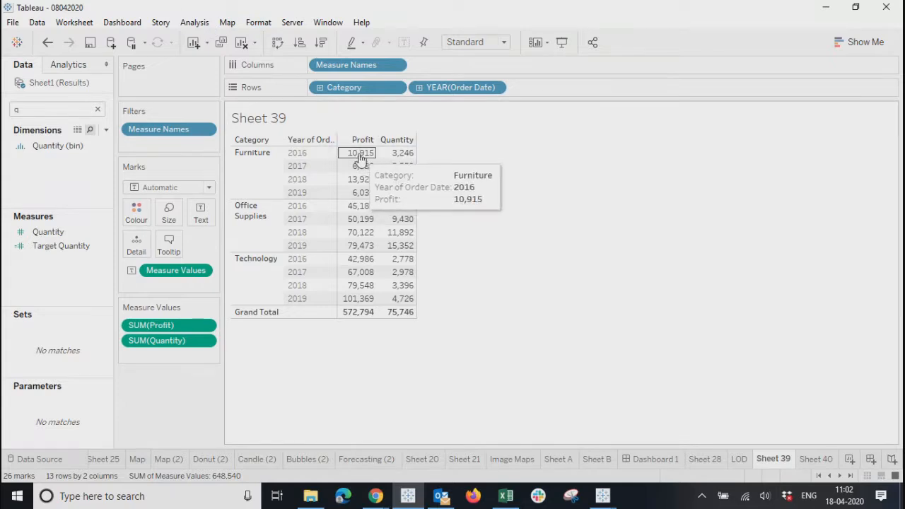
Step: Try the year of Order Date on the columns to view both row and column grand totals, and return it to the rows after Category
{"action": "left_click", "coordinate": [198, 25]}
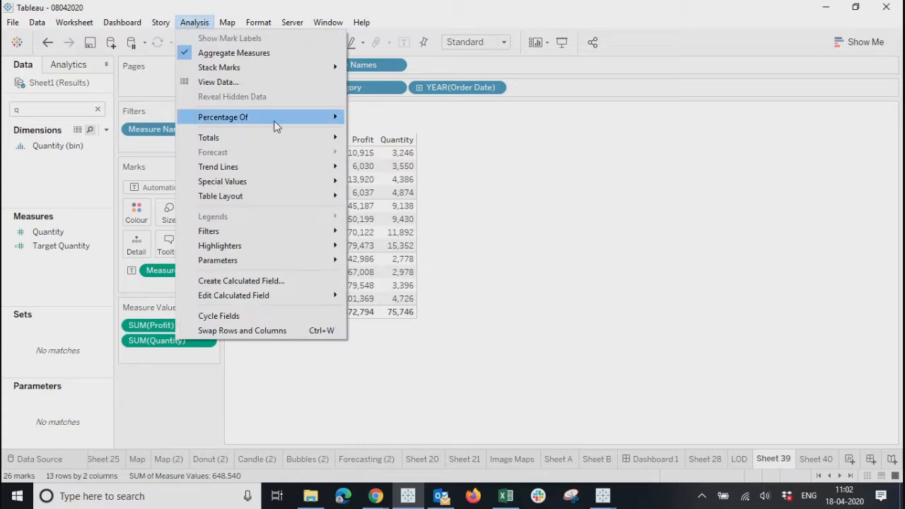
{"action": "mouse_move", "coordinate": [279, 138]}
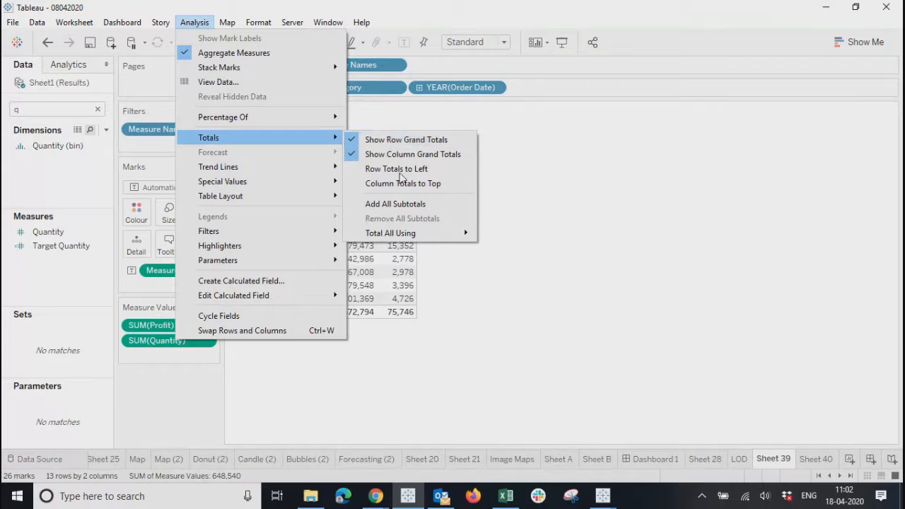
{"action": "left_click", "coordinate": [478, 297]}
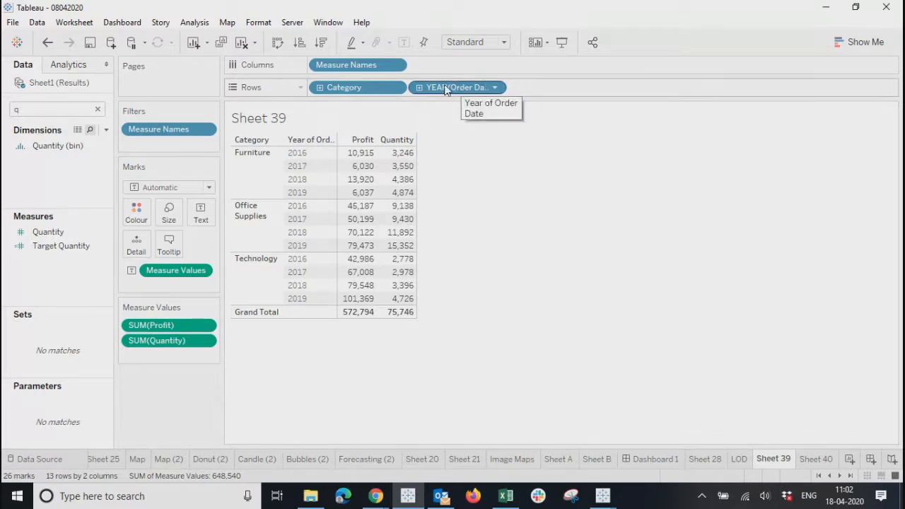
{"action": "left_click_drag", "start_coordinate": [461, 90], "coordinate": [444, 71]}
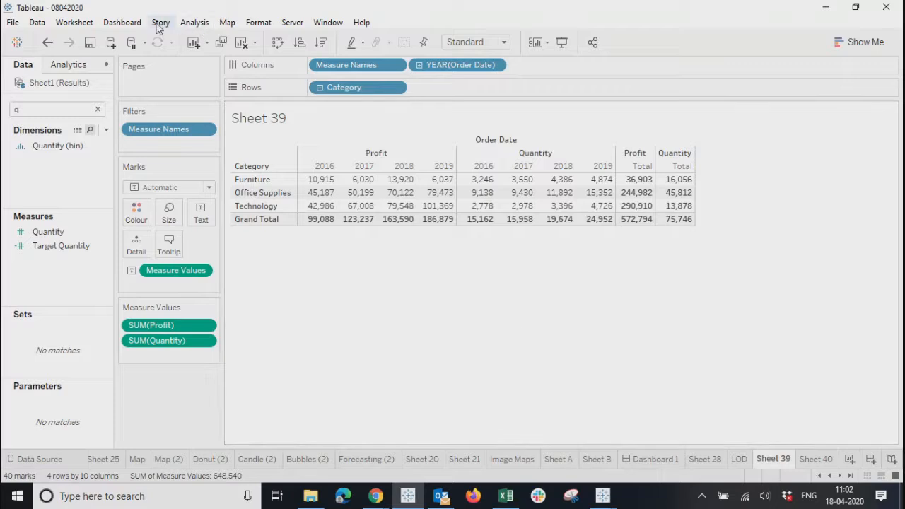
{"action": "mouse_move", "coordinate": [460, 66]}
{"action": "left_mouse_down"}
{"action": "mouse_move", "coordinate": [459, 97]}
{"action": "mouse_move", "coordinate": [464, 80]}
{"action": "left_mouse_up"}
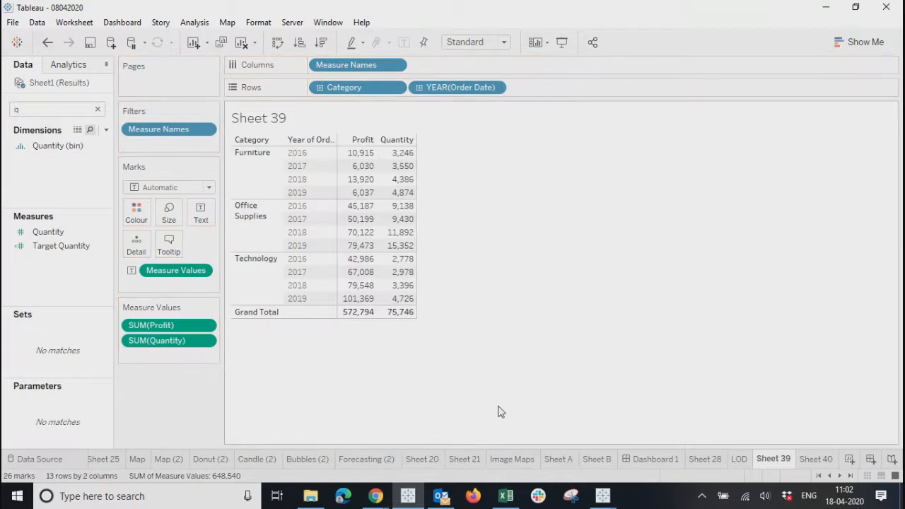
{"action": "left_click", "coordinate": [186, 23]}
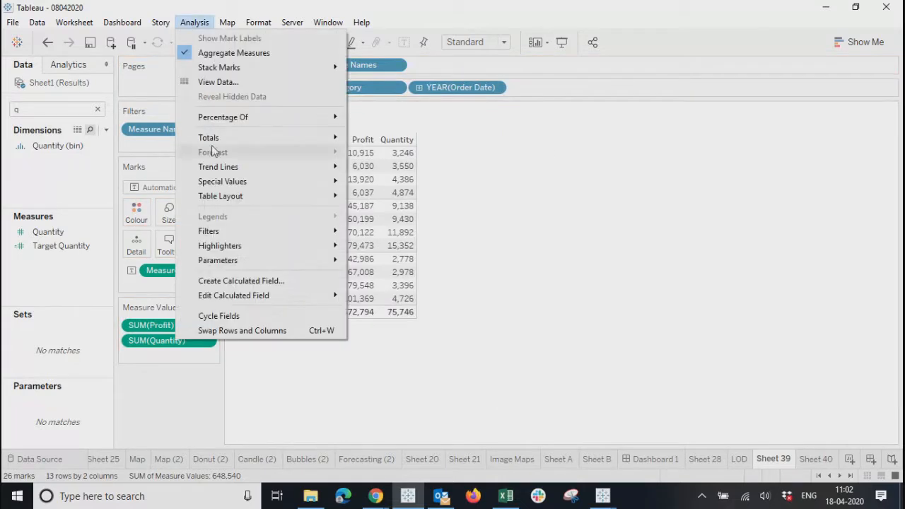
{"action": "key", "text": "Escape"}
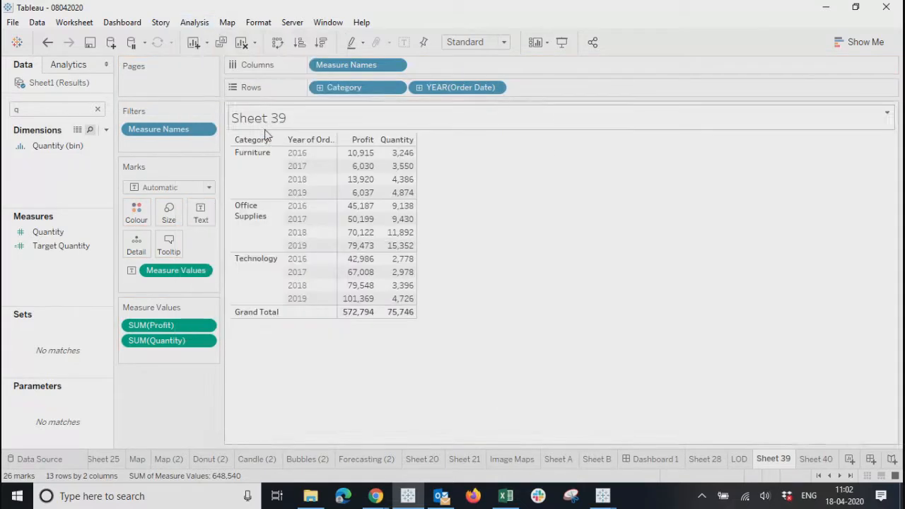
{"action": "left_click", "coordinate": [194, 42]}
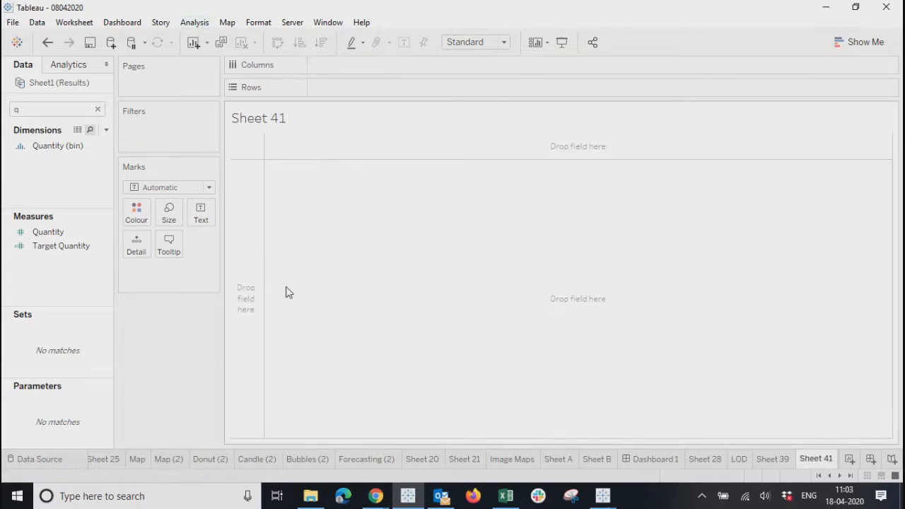
{"action": "key", "text": "ctrl+z"}
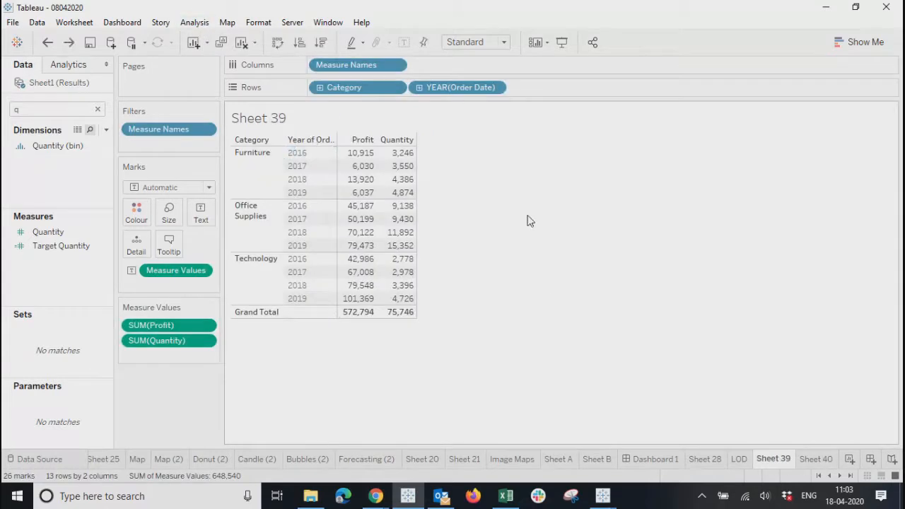
Step: Place the column grand totals at the top of the table and check the profit and quantity totals there
{"action": "left_click", "coordinate": [201, 27]}
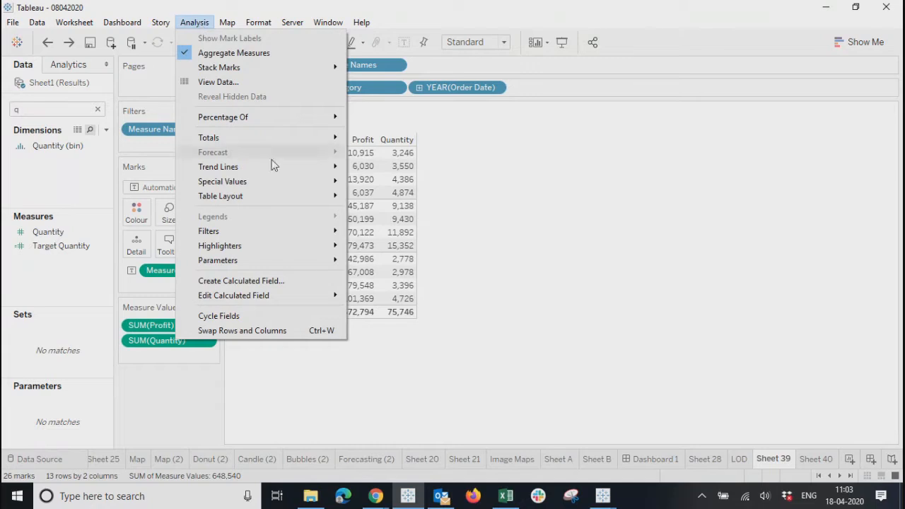
{"action": "mouse_move", "coordinate": [322, 138]}
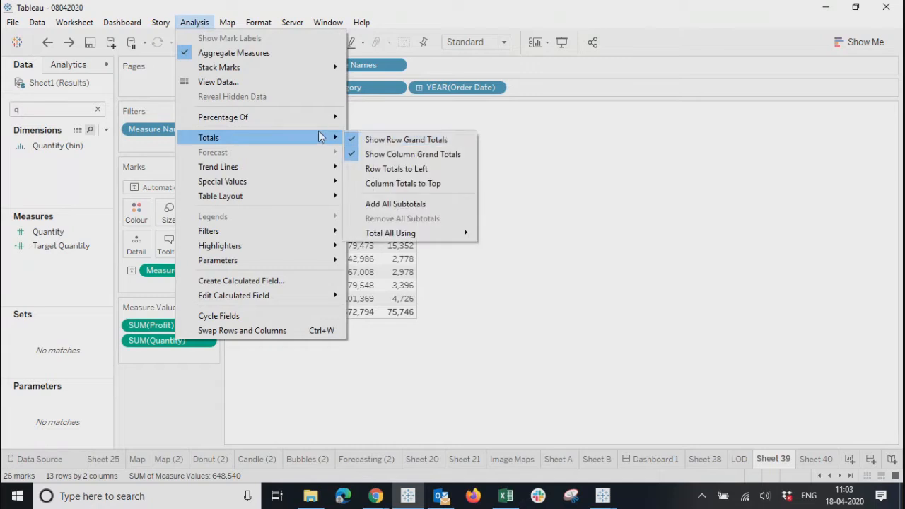
{"action": "left_click", "coordinate": [392, 188]}
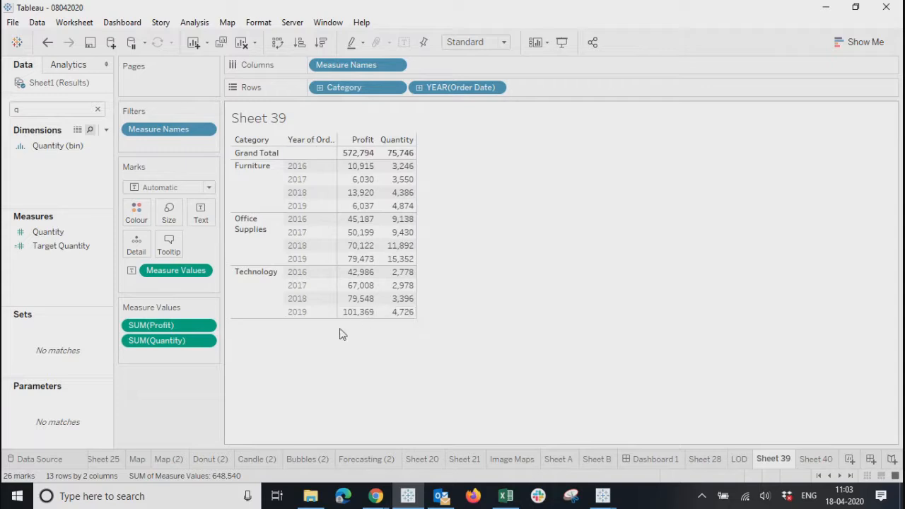
{"action": "mouse_move", "coordinate": [361, 155]}
{"action": "left_click_drag", "start_coordinate": [360, 155], "coordinate": [400, 157]}
{"action": "left_click", "coordinate": [574, 297]}
Step: Turn off the placement of column totals at the top, returning the Grand Total row to the bottom of the table
{"action": "left_click", "coordinate": [210, 25]}
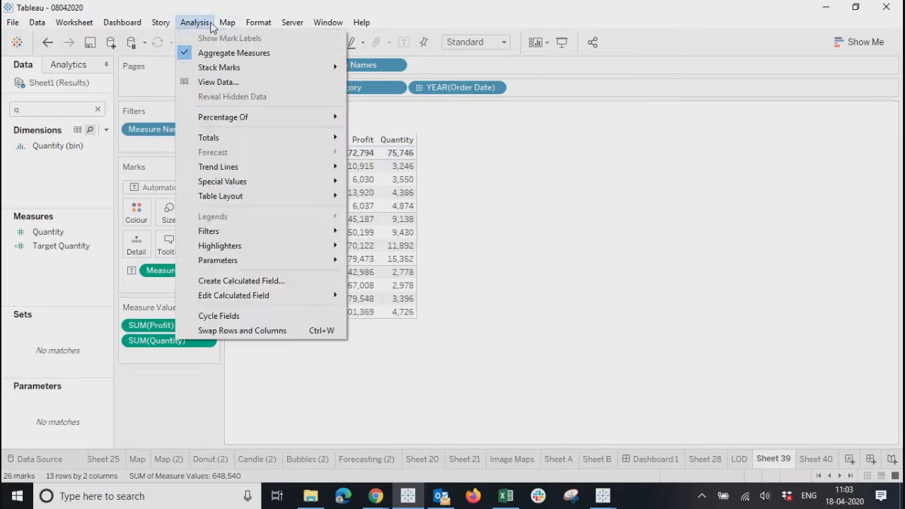
{"action": "mouse_move", "coordinate": [244, 139]}
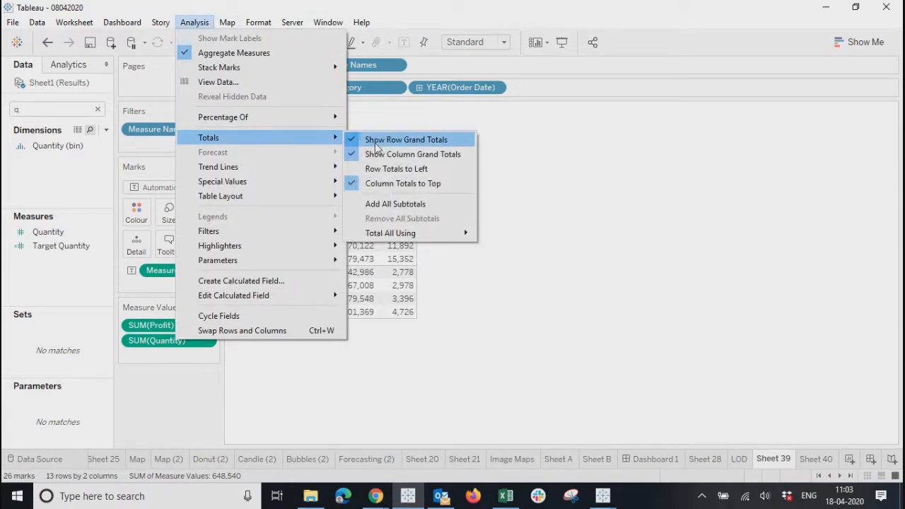
{"action": "left_click", "coordinate": [380, 183]}
Step: Add all subtotals to the table, and check the Furniture subtotals and the aggregation options of its profit subtotal
{"action": "left_click", "coordinate": [190, 25]}
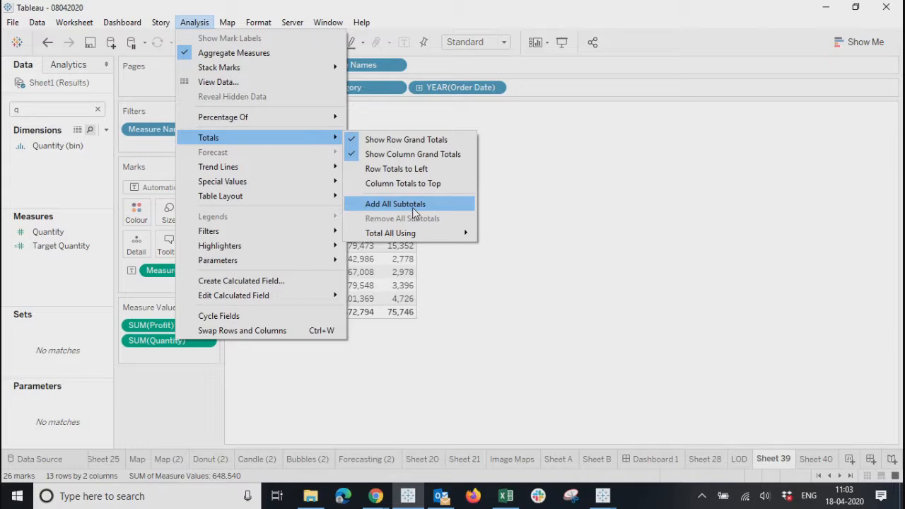
{"action": "left_click", "coordinate": [414, 205]}
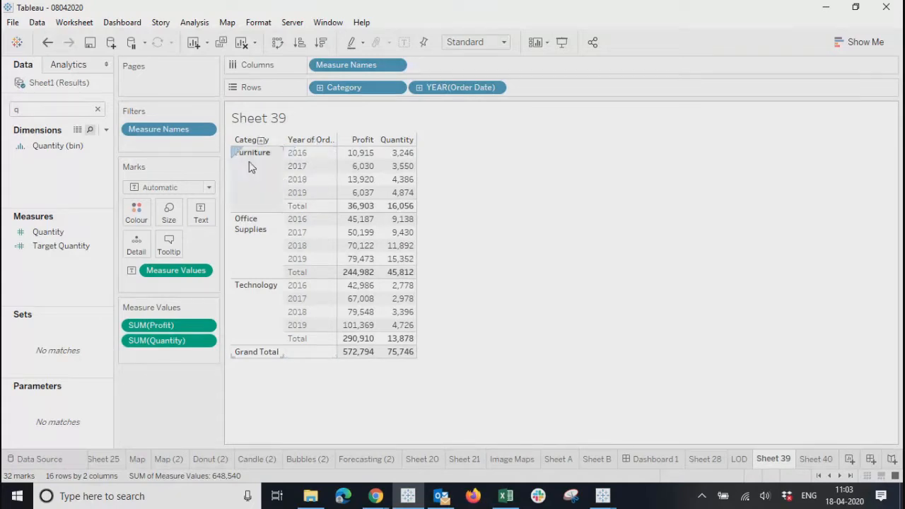
{"action": "left_click", "coordinate": [408, 207]}
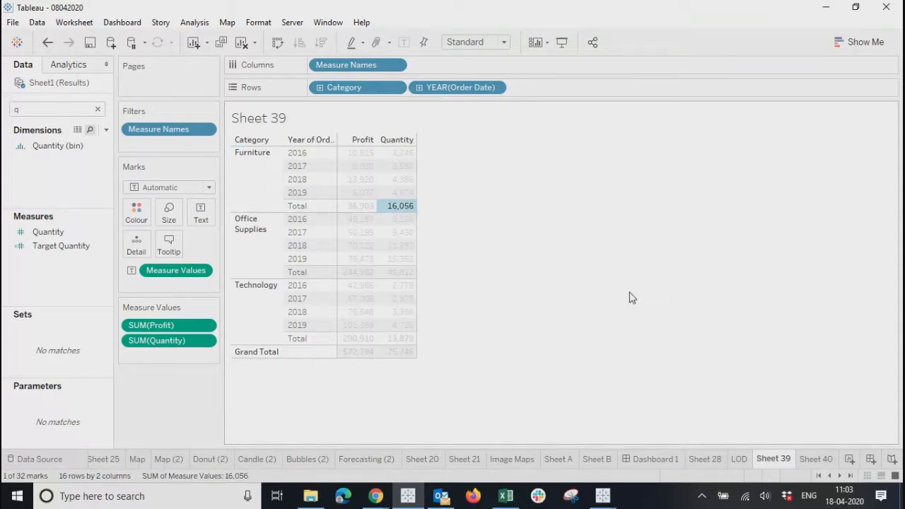
{"action": "left_click", "coordinate": [362, 206]}
{"action": "left_click", "coordinate": [396, 206]}
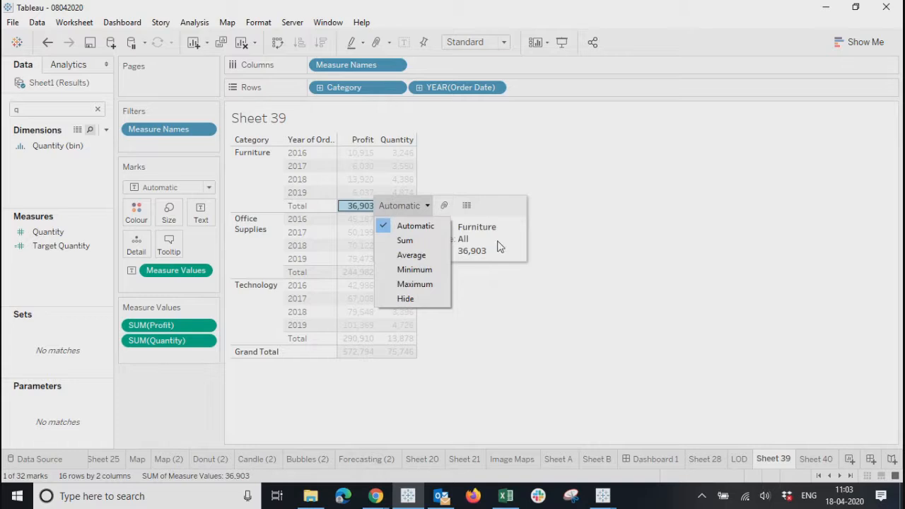
{"action": "left_click", "coordinate": [720, 261]}
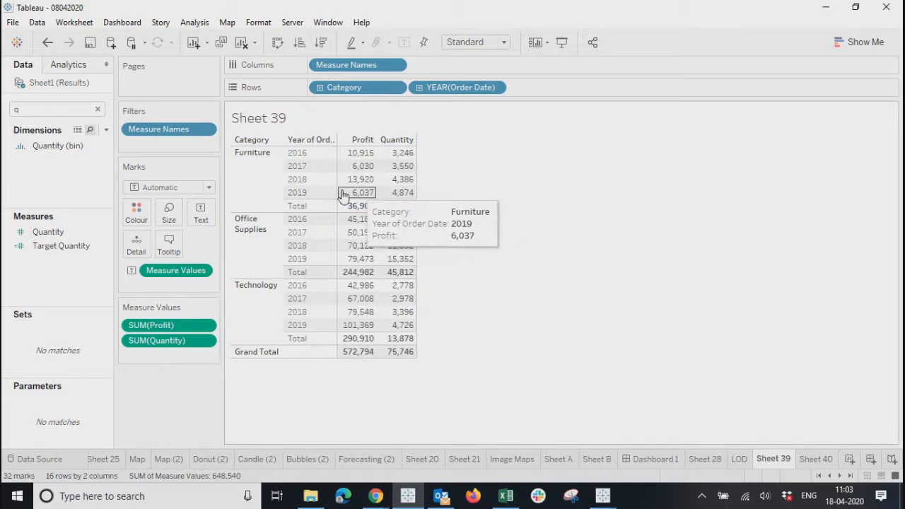
Step: Examine the Furniture subtotal row, the Office Supplies profit subtotal and the Office Supplies 2016 profit cell
{"action": "left_click", "coordinate": [297, 206]}
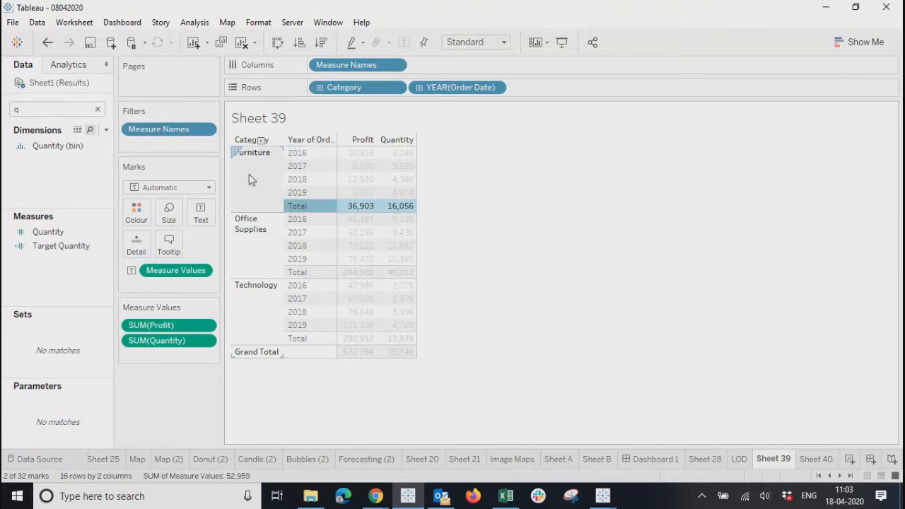
{"action": "left_click", "coordinate": [342, 276]}
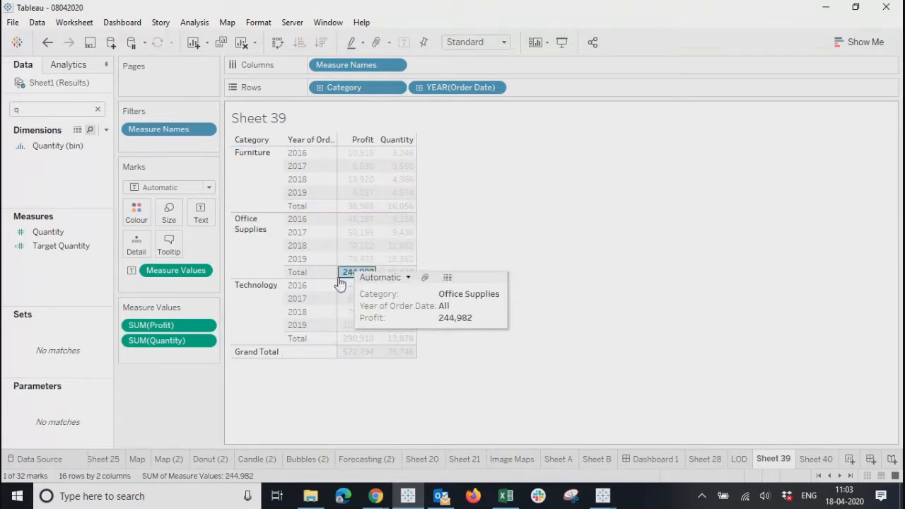
{"action": "left_click", "coordinate": [357, 220]}
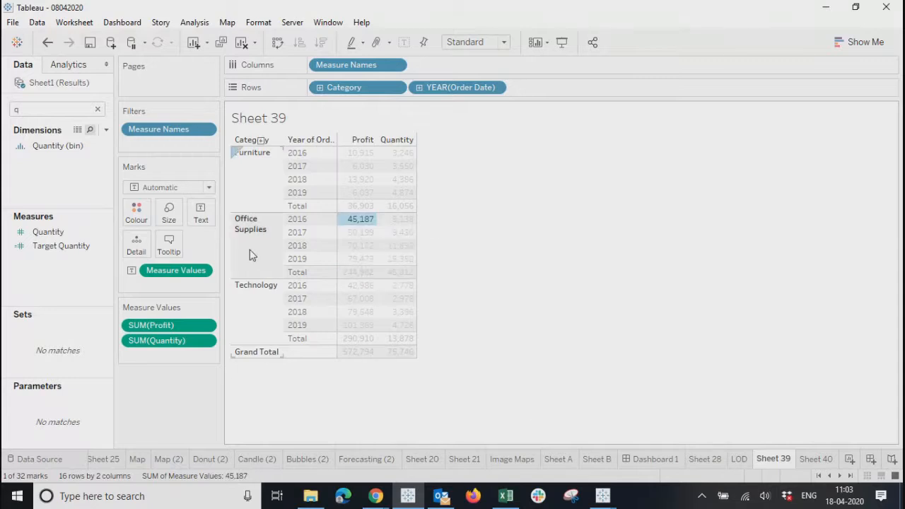
{"action": "left_click", "coordinate": [358, 272]}
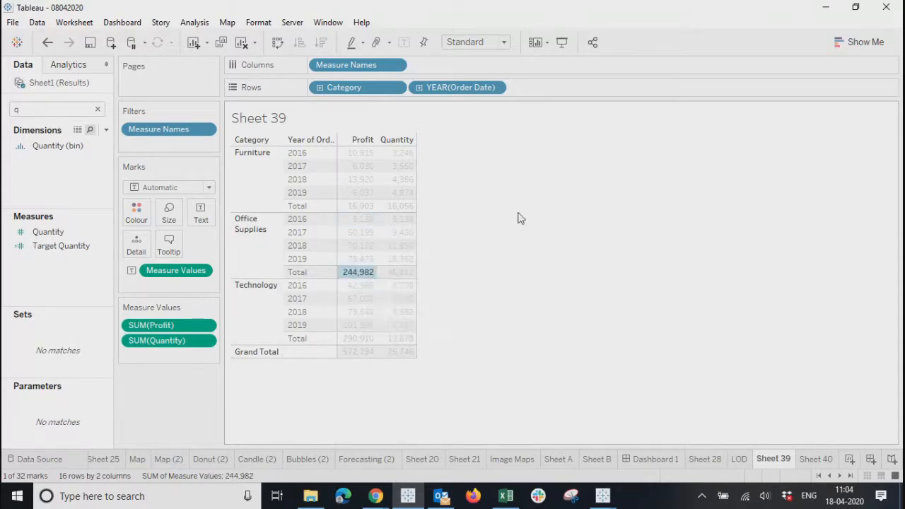
Step: Break the order date years down into quarters and check the Furniture quarter rows for 2019 and 2016
{"action": "left_click", "coordinate": [558, 189]}
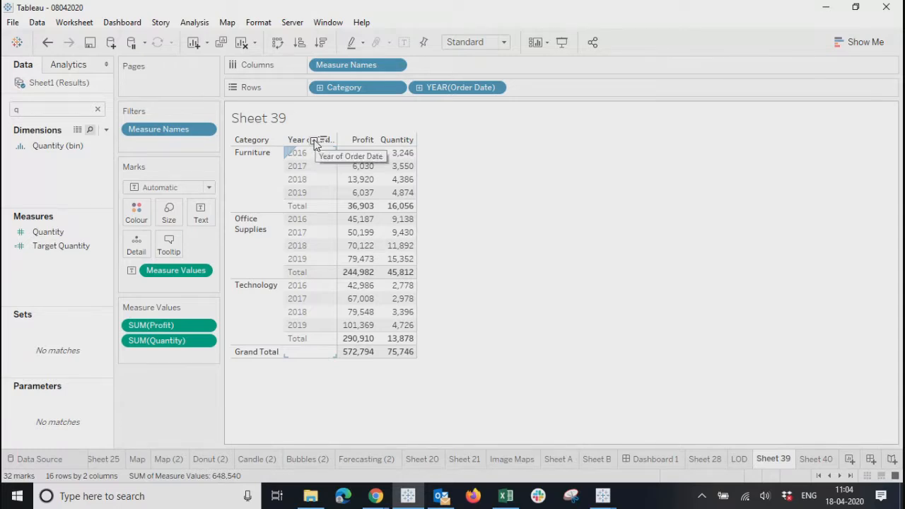
{"action": "left_click", "coordinate": [314, 140]}
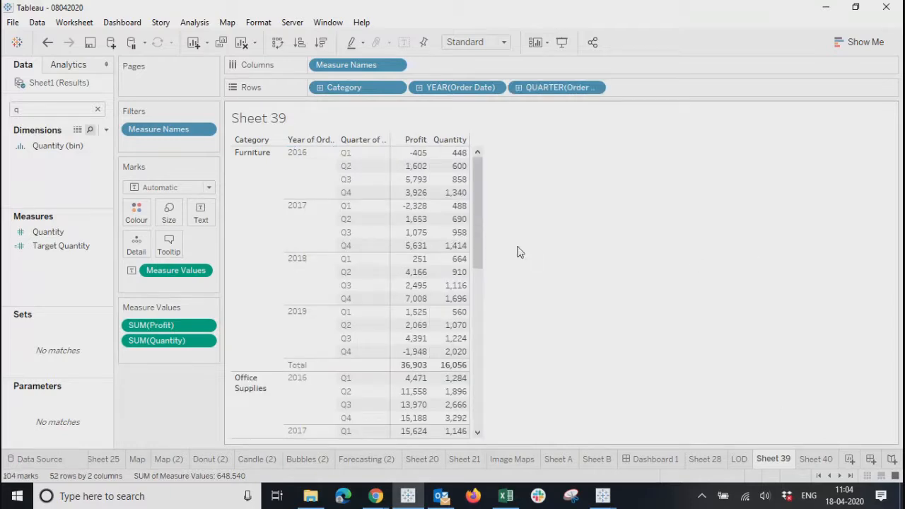
{"action": "left_click_drag", "start_coordinate": [480, 215], "coordinate": [486, 173]}
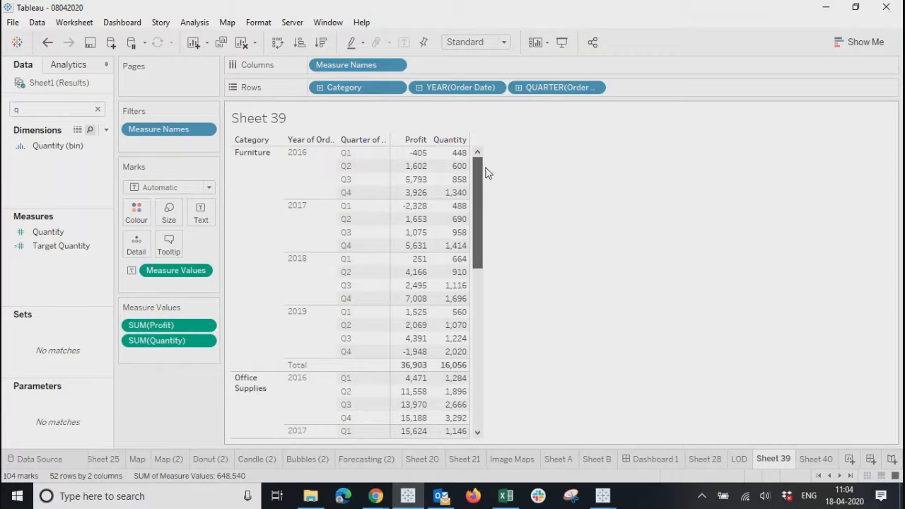
{"action": "left_click", "coordinate": [297, 333]}
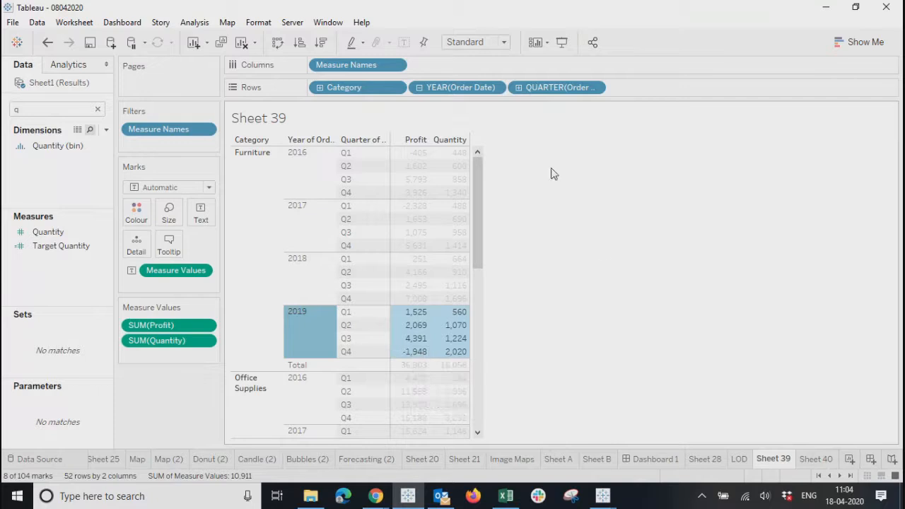
{"action": "left_click", "coordinate": [601, 251]}
{"action": "left_click", "coordinate": [307, 317]}
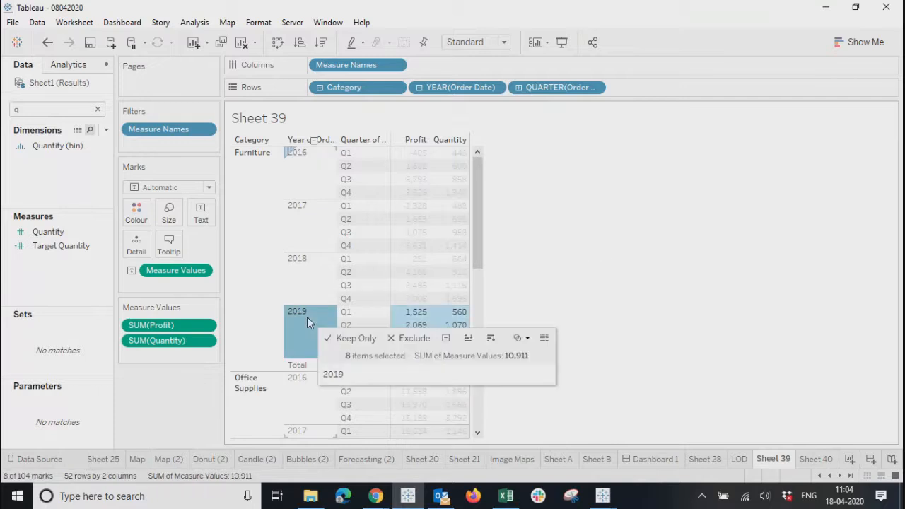
{"action": "left_click", "coordinate": [297, 132]}
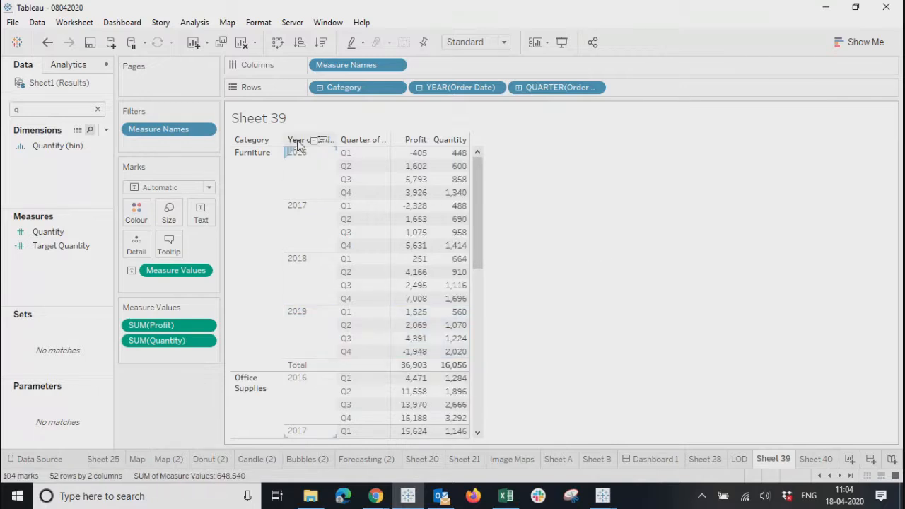
{"action": "left_click", "coordinate": [297, 151]}
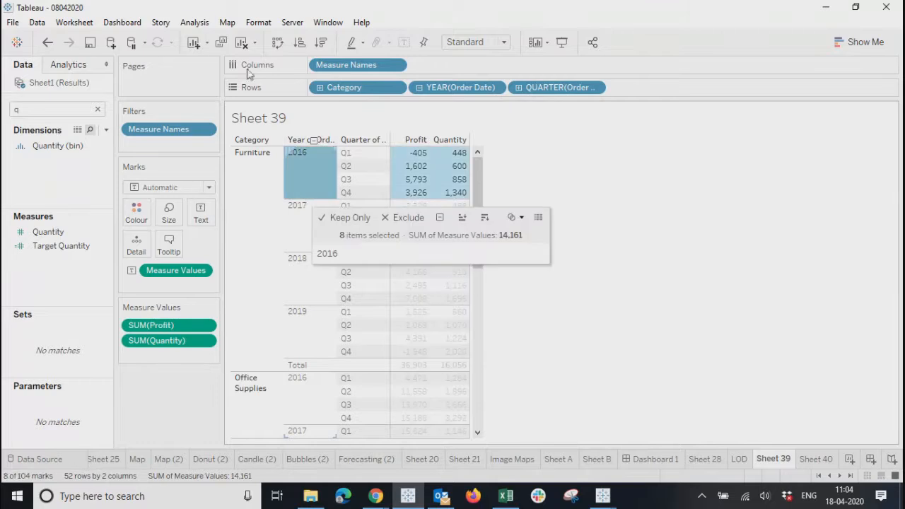
Step: Add all subtotals to the quarterly table, and check the Furniture subtotals for the individual years and the whole category
{"action": "left_click", "coordinate": [194, 22]}
{"action": "mouse_move", "coordinate": [247, 138]}
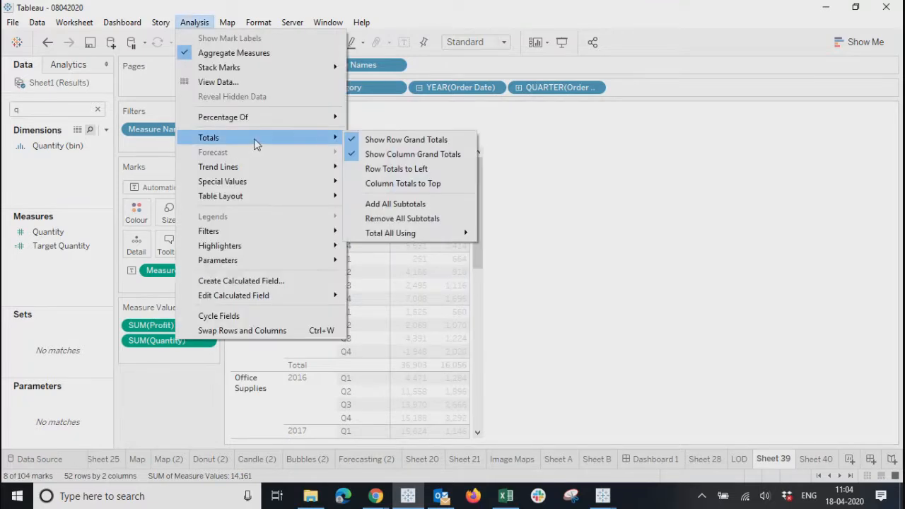
{"action": "left_click", "coordinate": [411, 205]}
{"action": "left_click", "coordinate": [697, 293]}
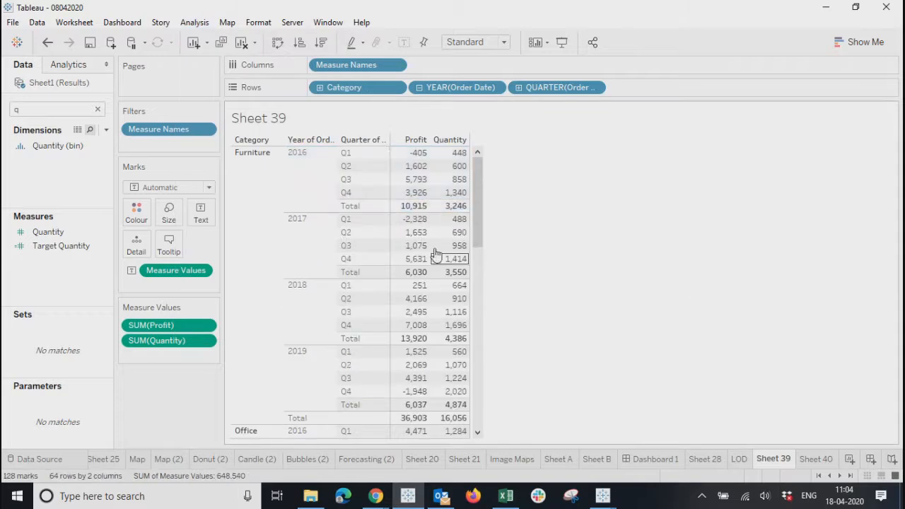
{"action": "left_click", "coordinate": [309, 168]}
{"action": "mouse_move", "coordinate": [418, 212]}
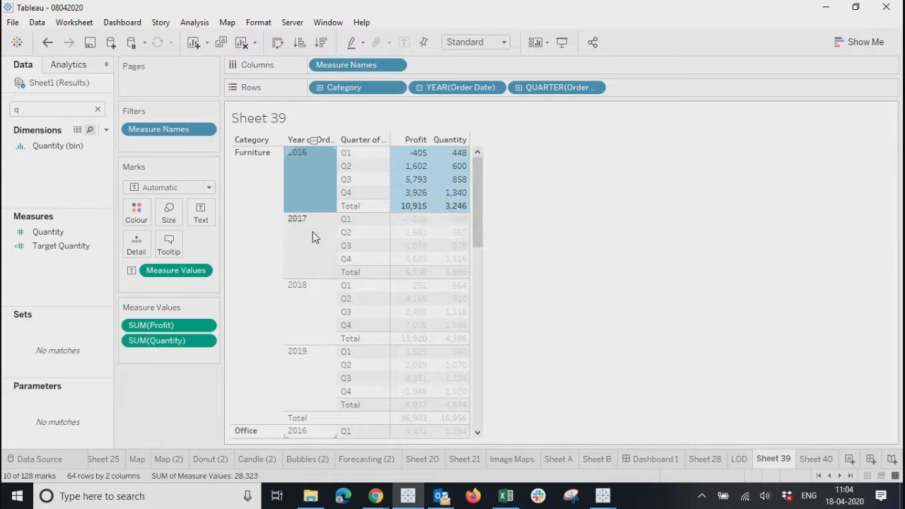
{"action": "left_click", "coordinate": [367, 273]}
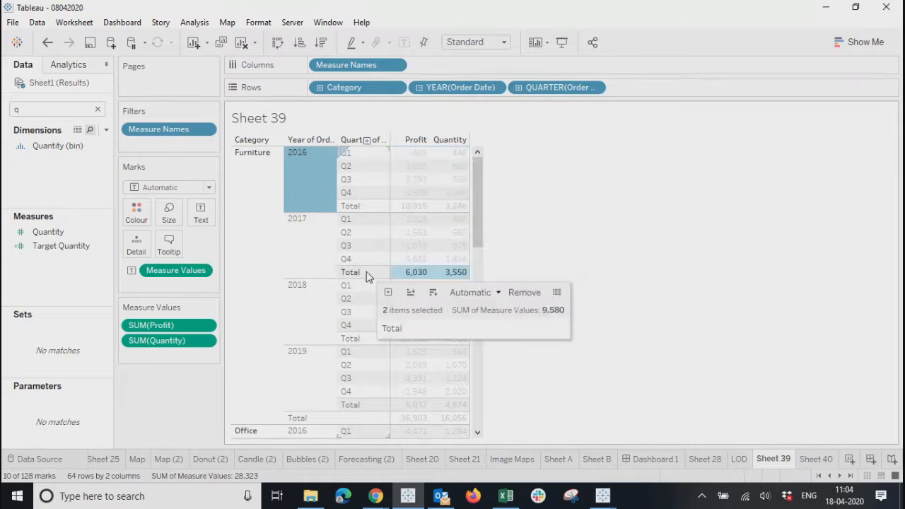
{"action": "left_click", "coordinate": [363, 338]}
{"action": "left_click", "coordinate": [368, 421]}
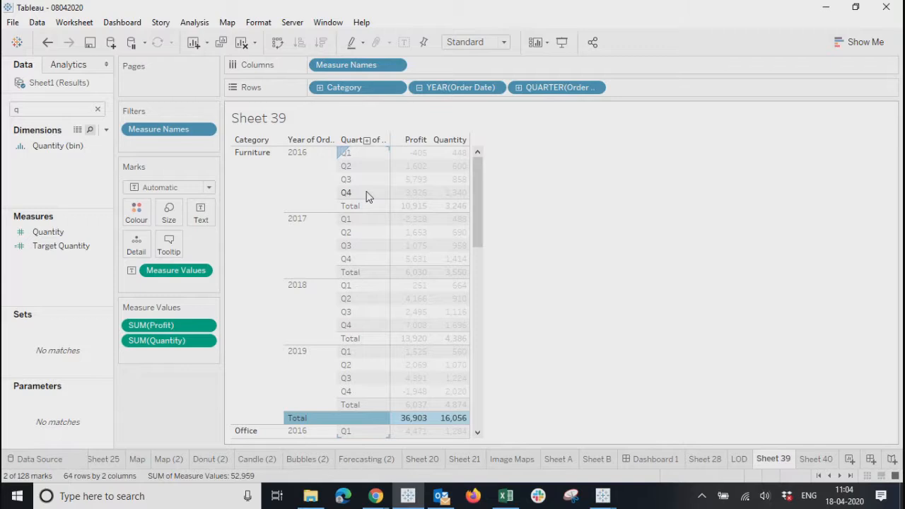
Step: Break the quarters down into months with all subtotals added, and check the Furniture 2016 Q3 subtotal
{"action": "left_click", "coordinate": [368, 193]}
{"action": "left_click", "coordinate": [367, 141]}
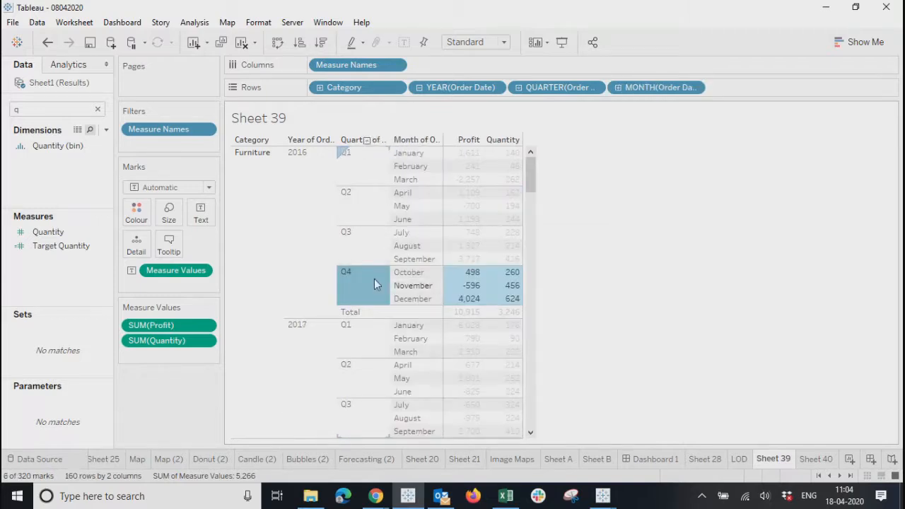
{"action": "left_click", "coordinate": [196, 22]}
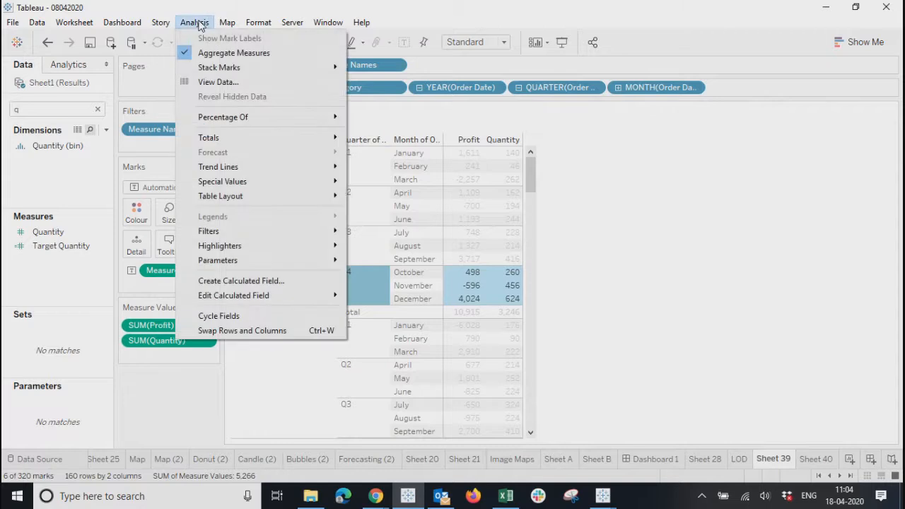
{"action": "mouse_move", "coordinate": [323, 137]}
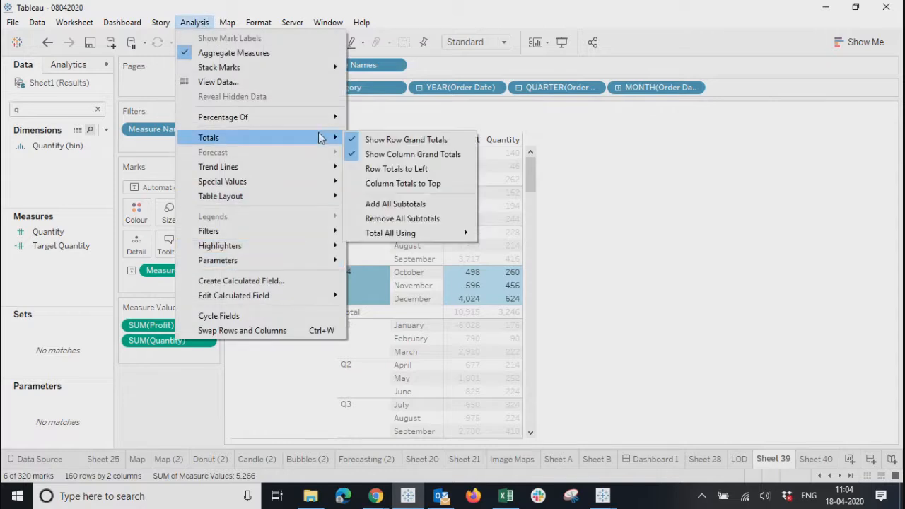
{"action": "left_click", "coordinate": [384, 205]}
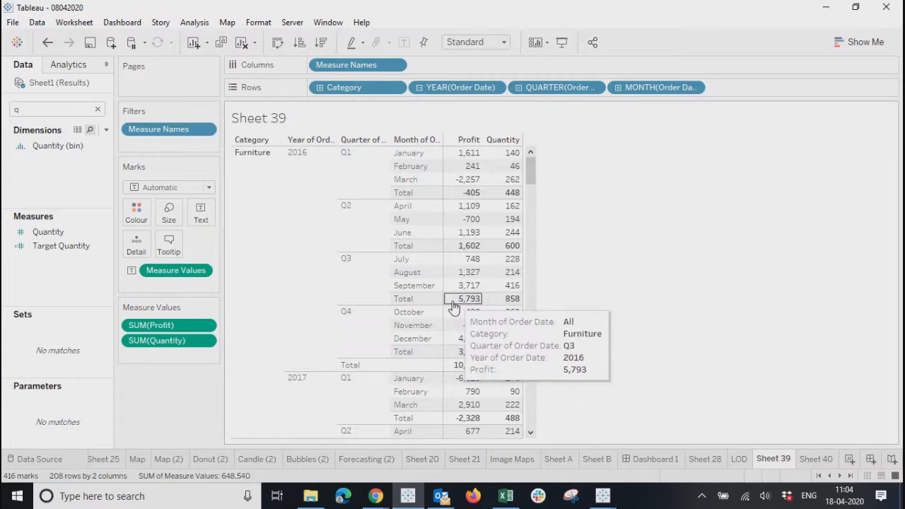
{"action": "left_click", "coordinate": [414, 300]}
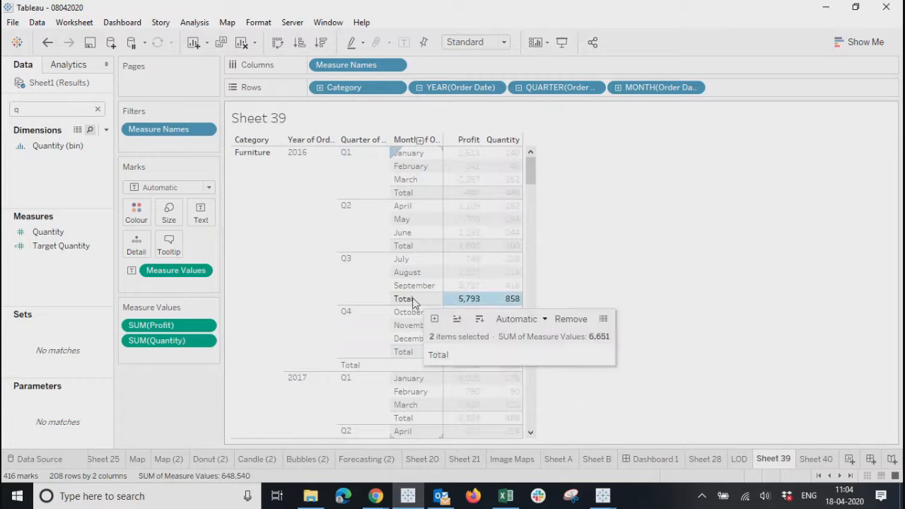
{"action": "left_click", "coordinate": [614, 283]}
Step: Examine the Technology 2019 Q4, year and category subtotals and the Grand Total row at the end of the table
{"action": "left_click_drag", "start_coordinate": [531, 171], "coordinate": [529, 453]}
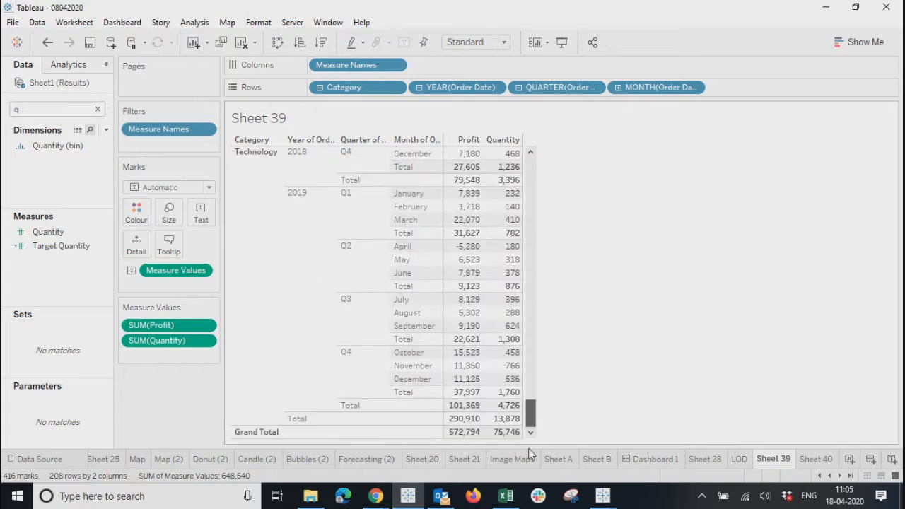
{"action": "mouse_move", "coordinate": [473, 436]}
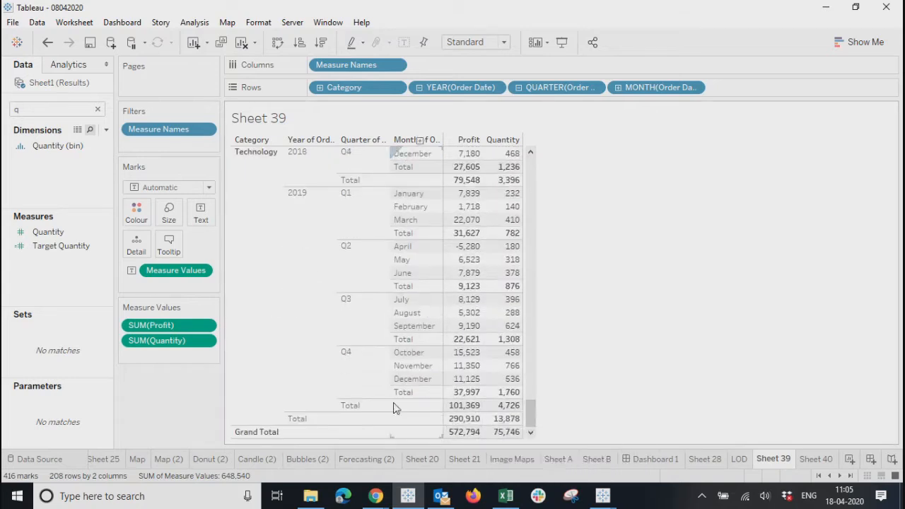
{"action": "mouse_move", "coordinate": [457, 401]}
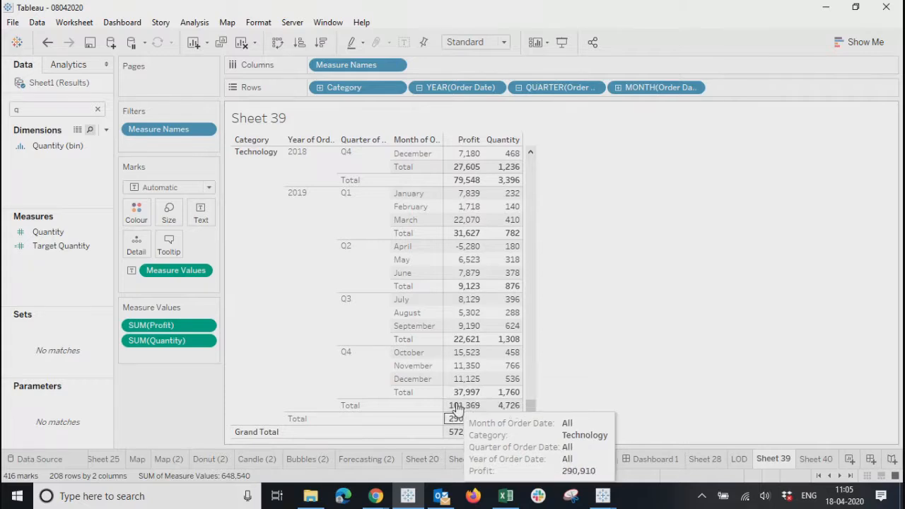
{"action": "mouse_move", "coordinate": [458, 421]}
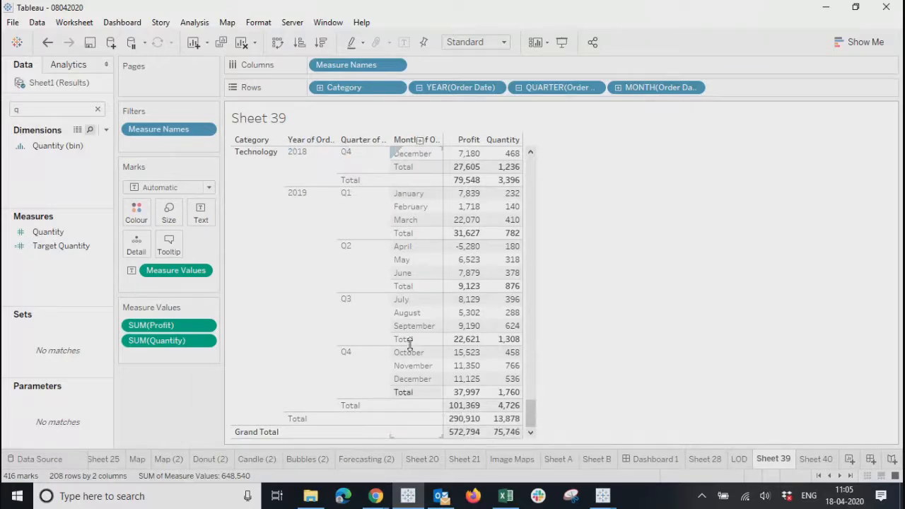
{"action": "left_click", "coordinate": [404, 392]}
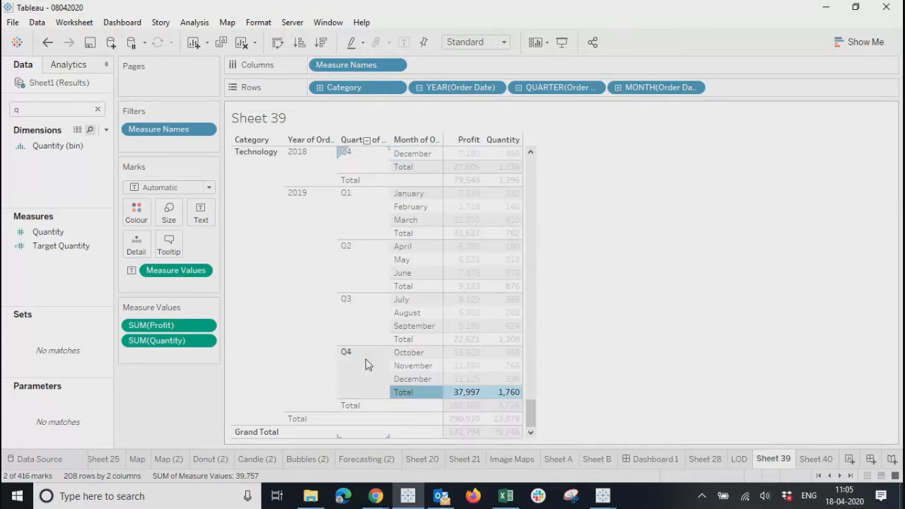
{"action": "left_click", "coordinate": [382, 406]}
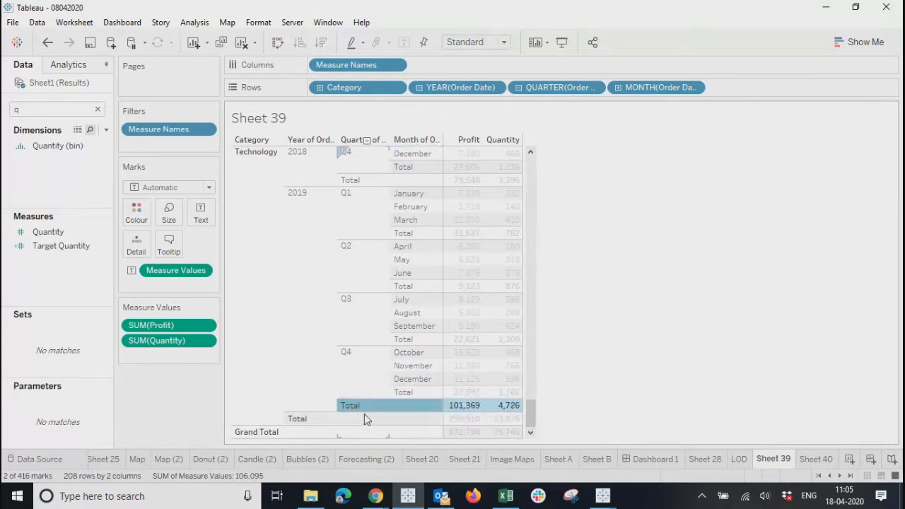
{"action": "left_click", "coordinate": [365, 417]}
{"action": "left_click", "coordinate": [344, 437]}
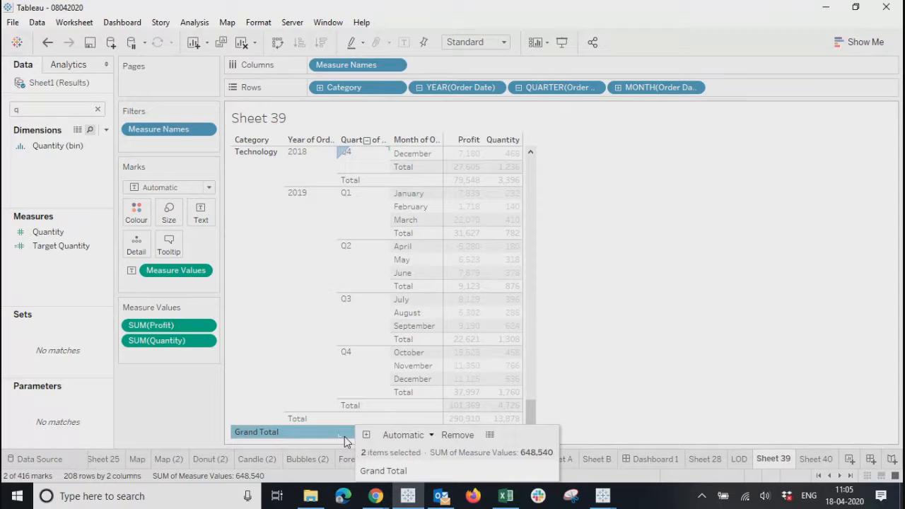
{"action": "left_click", "coordinate": [652, 256]}
Step: Swap the rows and columns to inspect the 2016 Furniture values laid out horizontally, and swap them back
{"action": "left_click", "coordinate": [277, 42]}
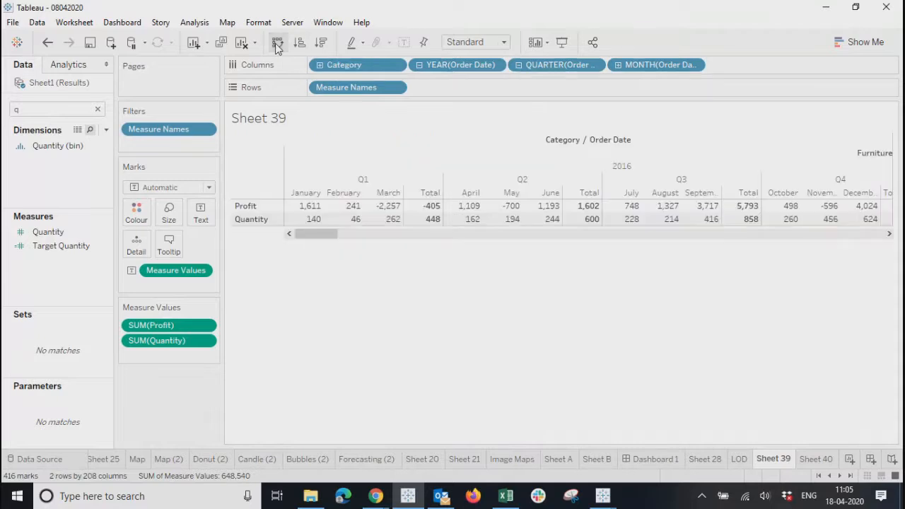
{"action": "left_click_drag", "start_coordinate": [317, 236], "coordinate": [316, 265]}
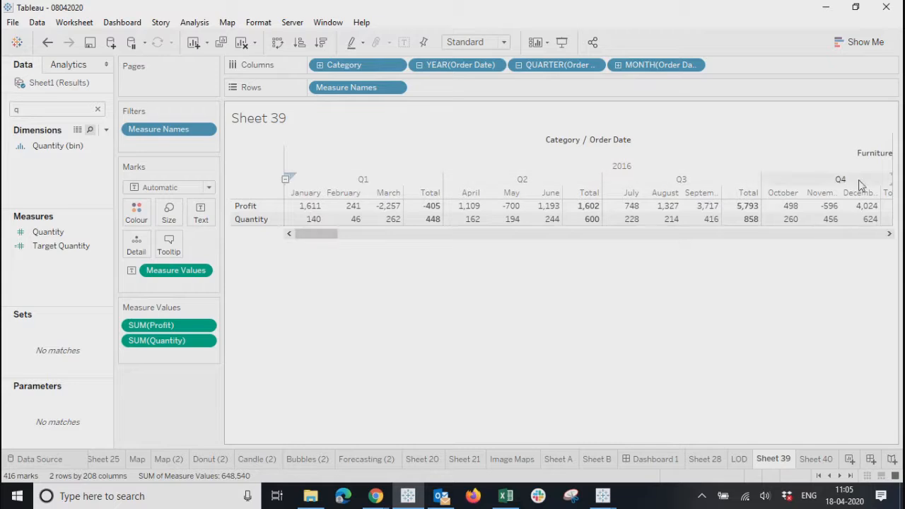
{"action": "left_click", "coordinate": [619, 167]}
{"action": "left_click_drag", "start_coordinate": [310, 234], "coordinate": [305, 280]}
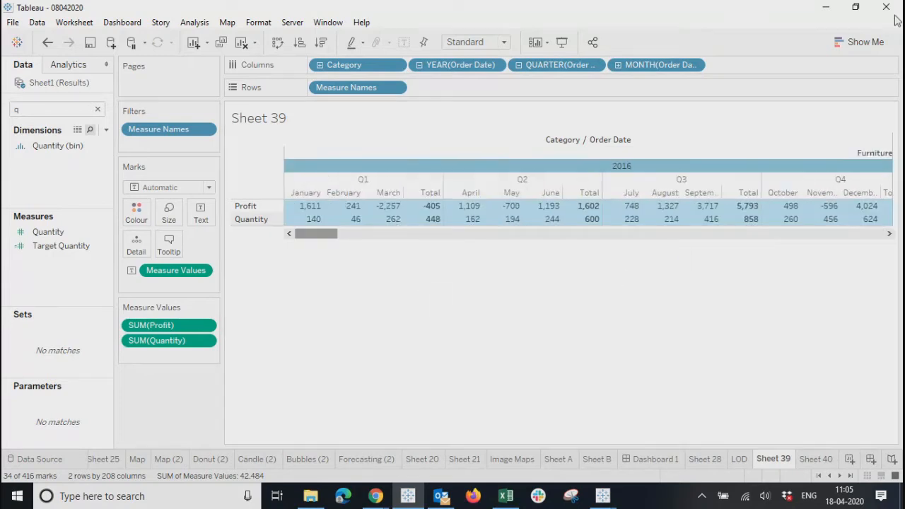
{"action": "left_click", "coordinate": [857, 40]}
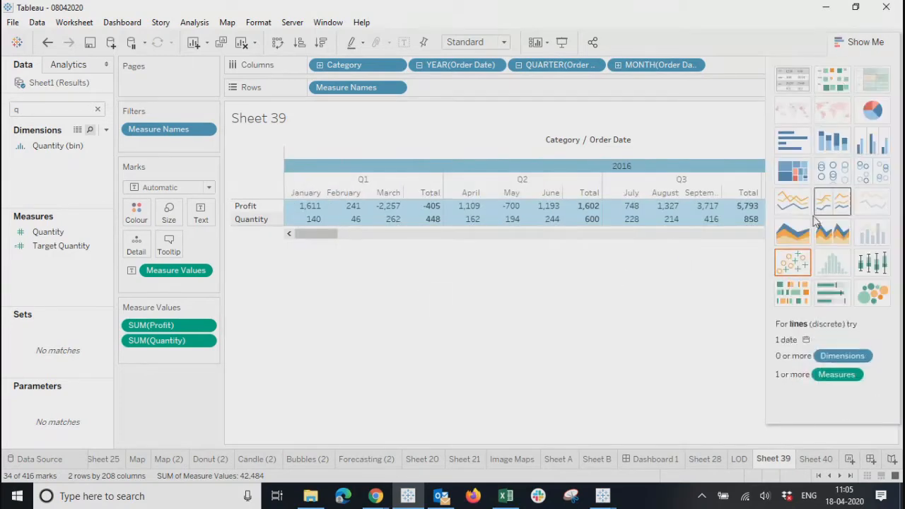
{"action": "left_click", "coordinate": [277, 43]}
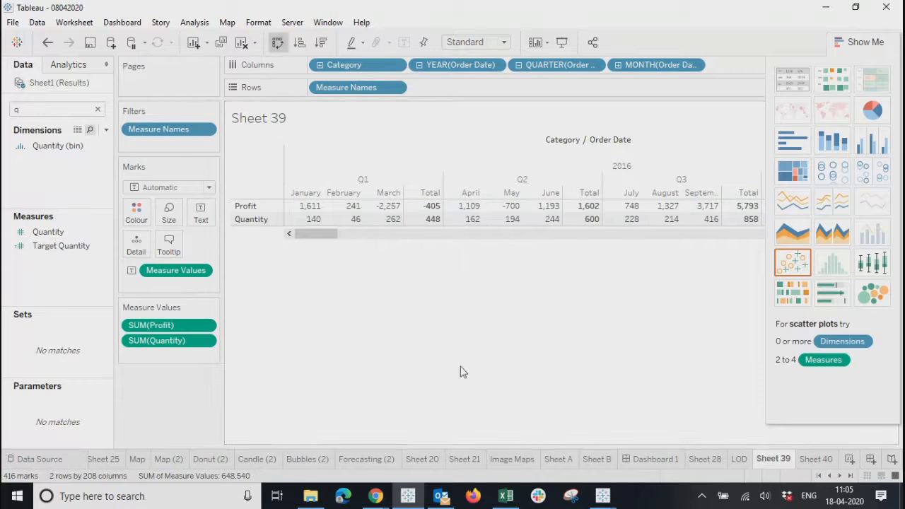
Step: Remove all subtotals and collapse the order date back to the year level
{"action": "left_click", "coordinate": [194, 24]}
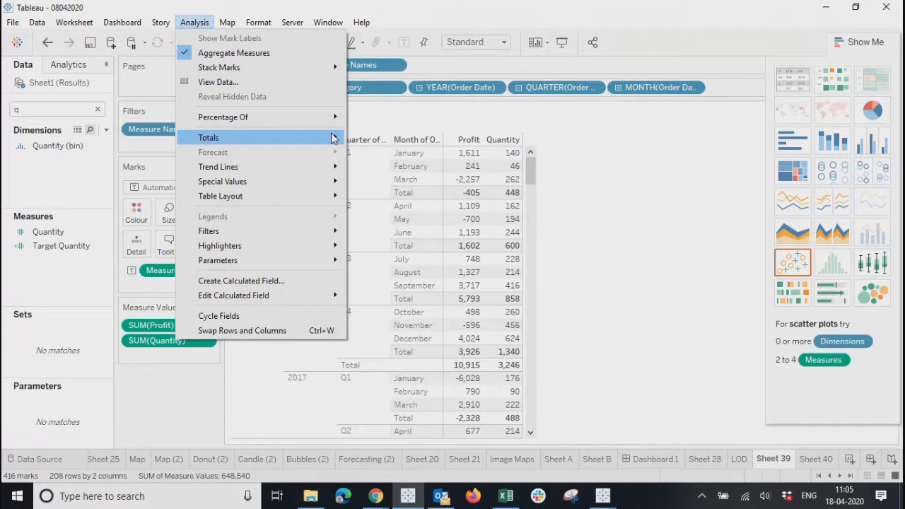
{"action": "mouse_move", "coordinate": [333, 137]}
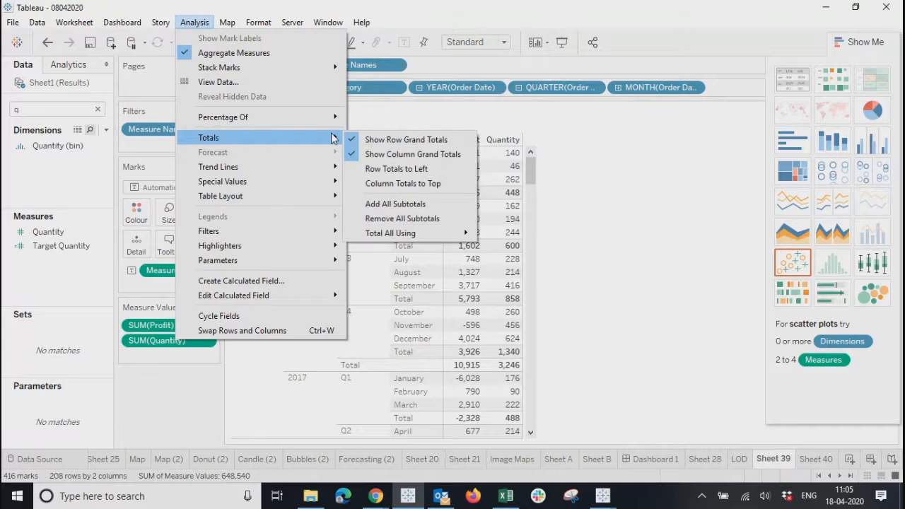
{"action": "left_click", "coordinate": [404, 219]}
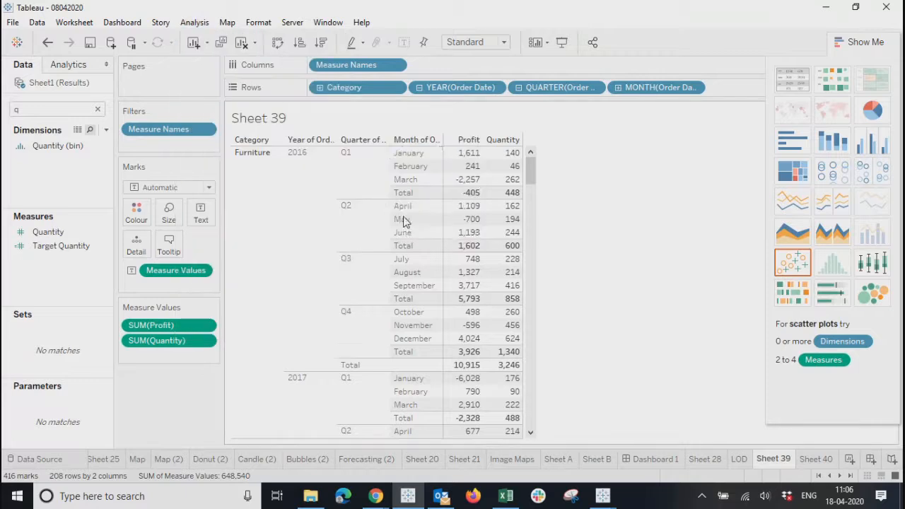
{"action": "left_click_drag", "start_coordinate": [531, 181], "coordinate": [530, 157]}
{"action": "left_click", "coordinate": [419, 88]}
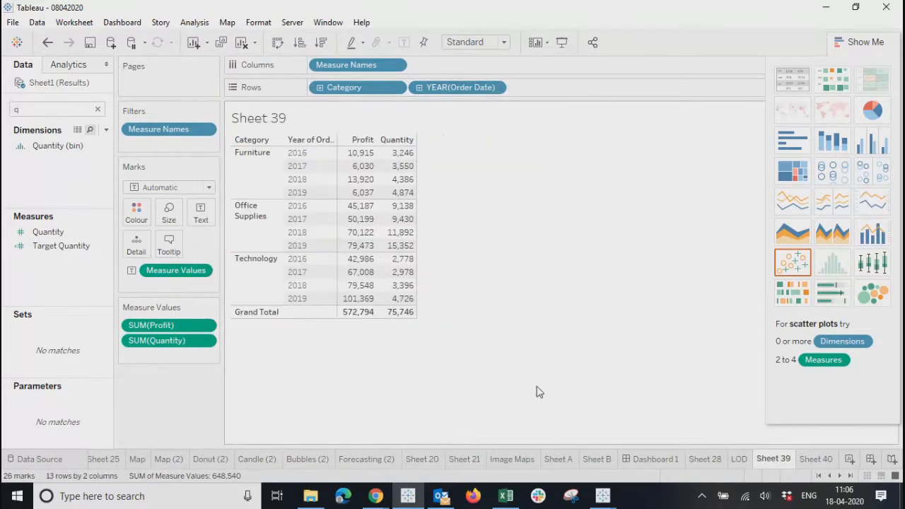
Step: Review the totals options, including grand totals, subtotals and the aggregation choice for all totals
{"action": "left_click", "coordinate": [193, 24]}
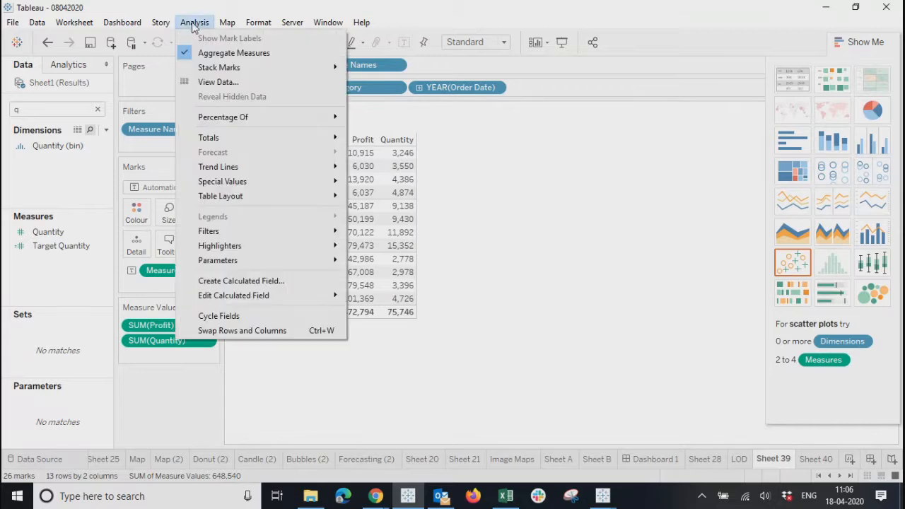
{"action": "mouse_move", "coordinate": [297, 139]}
{"action": "mouse_move", "coordinate": [417, 235]}
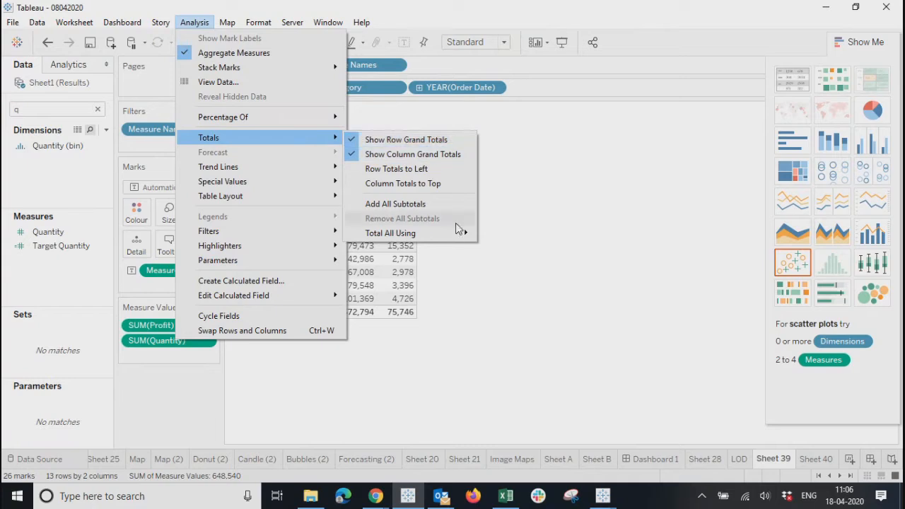
{"action": "mouse_move", "coordinate": [462, 233]}
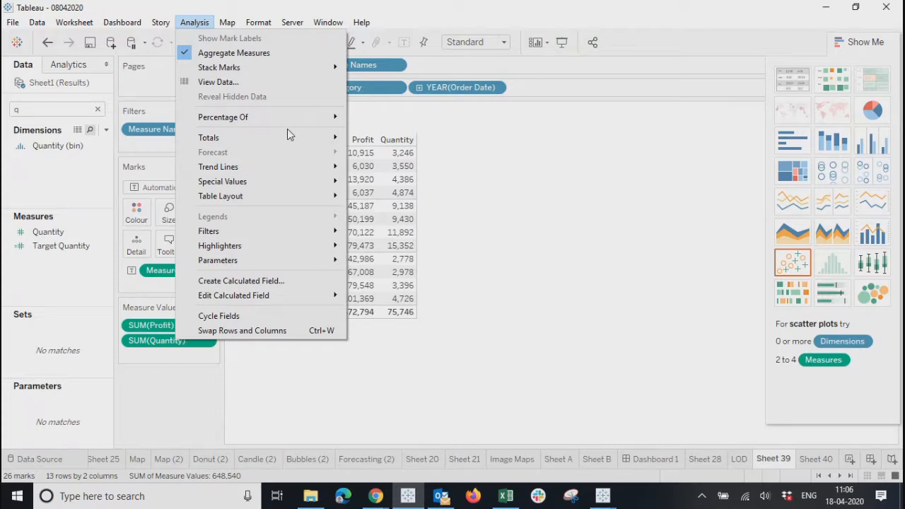
{"action": "left_click", "coordinate": [456, 247]}
Step: Show a highlighter for Category beside the table and hide the chart type suggestions
{"action": "left_click", "coordinate": [190, 23]}
{"action": "mouse_move", "coordinate": [277, 169]}
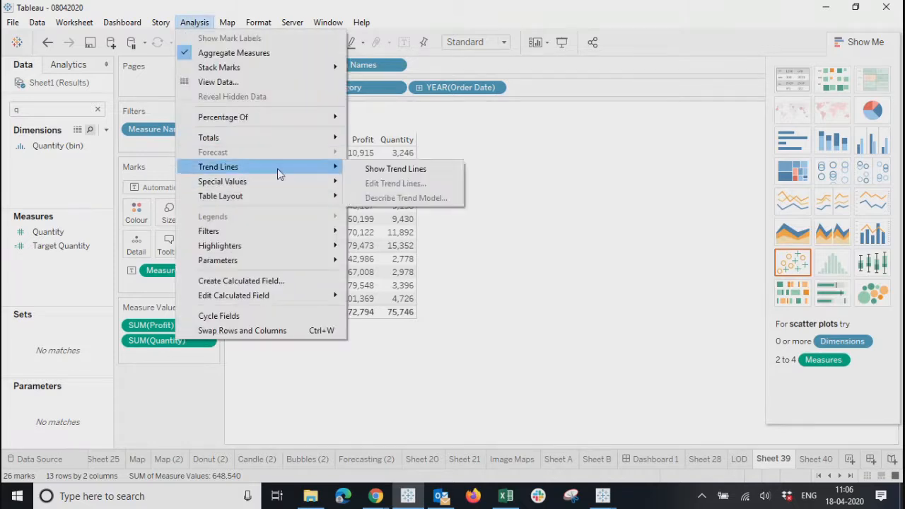
{"action": "mouse_move", "coordinate": [287, 186]}
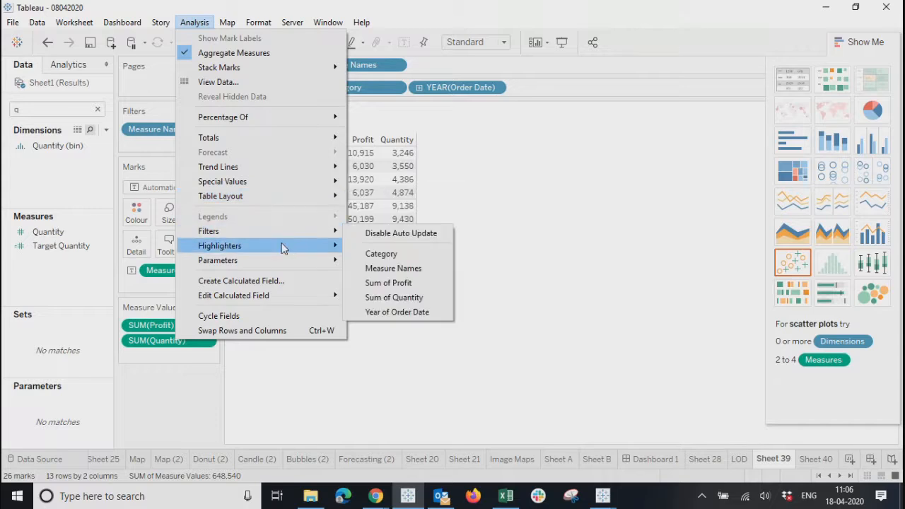
{"action": "mouse_move", "coordinate": [282, 244]}
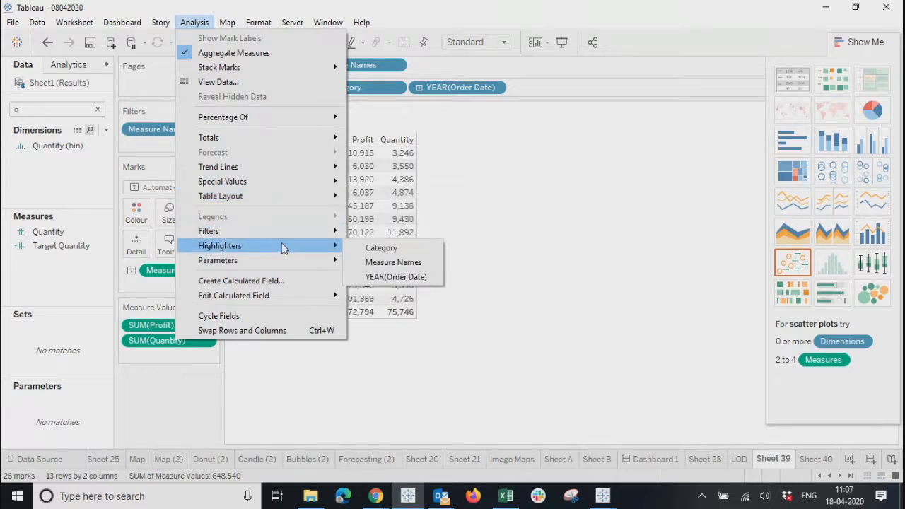
{"action": "left_click", "coordinate": [388, 254]}
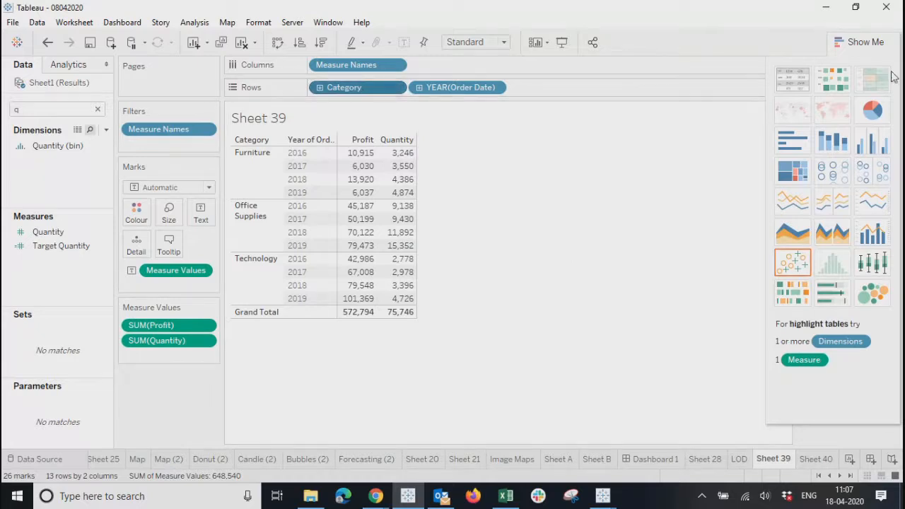
{"action": "left_click", "coordinate": [868, 42]}
Step: Use the Category highlighter to highlight Furniture, Grand Total and Technology in turn
{"action": "left_click", "coordinate": [840, 129]}
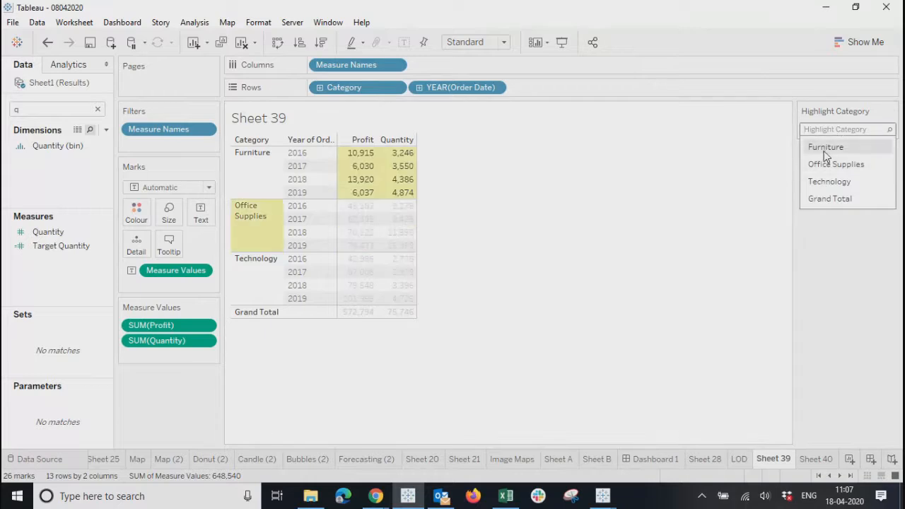
{"action": "left_click", "coordinate": [826, 149]}
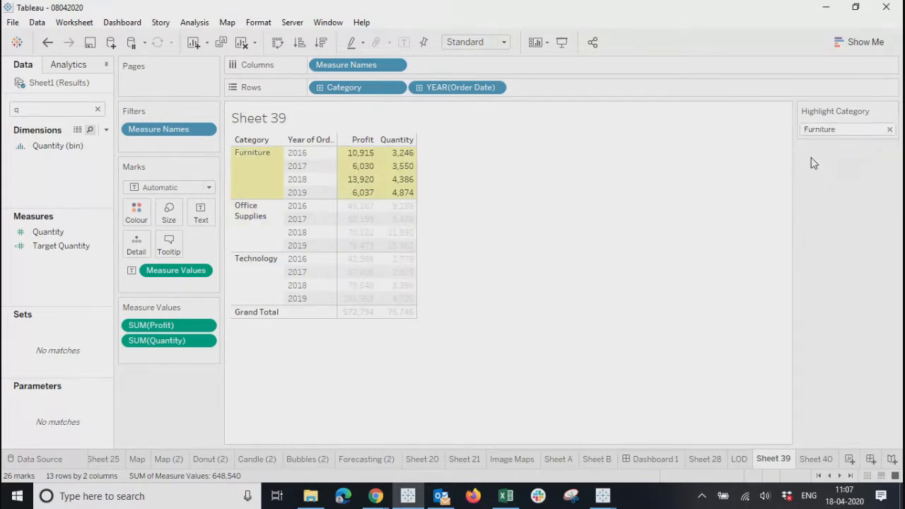
{"action": "left_click", "coordinate": [889, 129]}
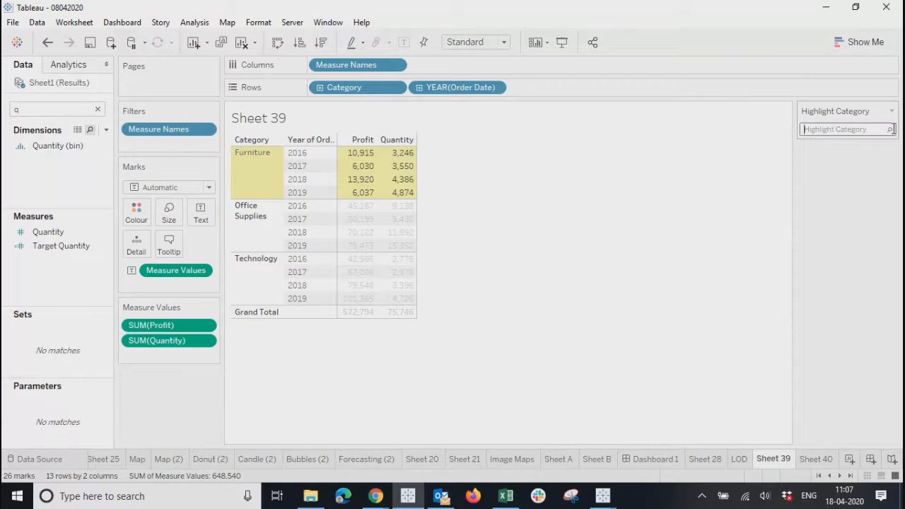
{"action": "left_click", "coordinate": [836, 128]}
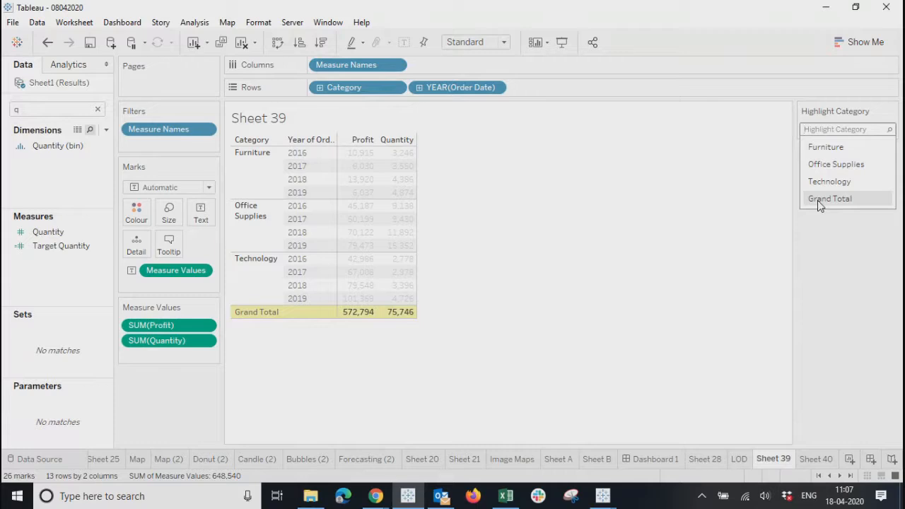
{"action": "left_click", "coordinate": [820, 200]}
{"action": "left_click", "coordinate": [843, 131]}
{"action": "left_click", "coordinate": [890, 129]}
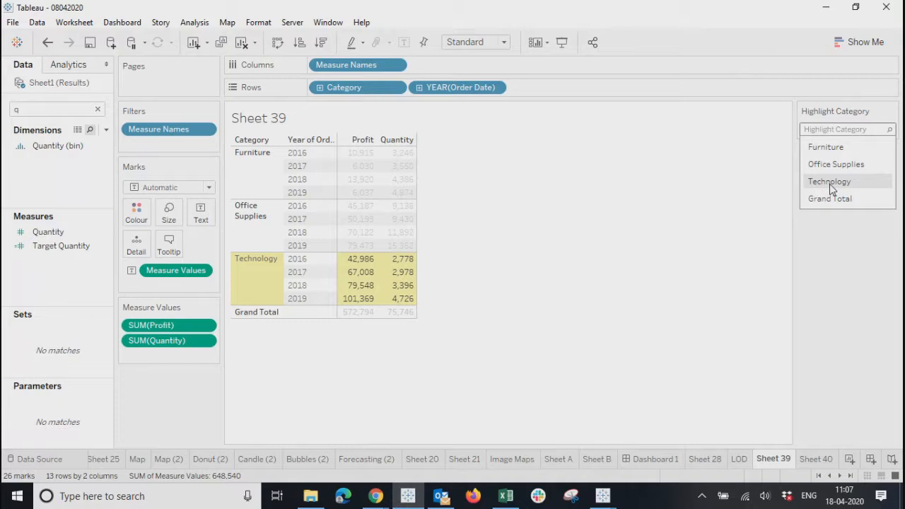
{"action": "left_click", "coordinate": [829, 184]}
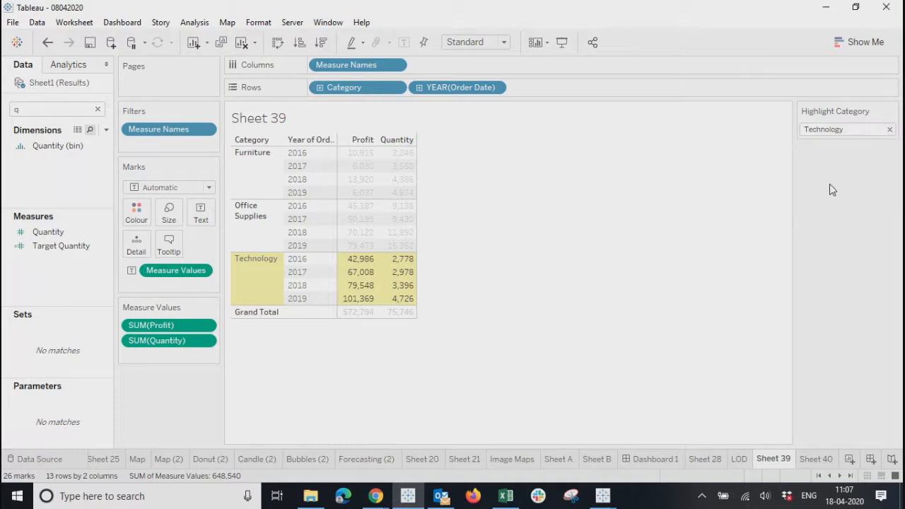
Step: Replace the Category highlighter with one for YEAR(Order Date), and preview the Total highlight in the table
{"action": "left_click", "coordinate": [892, 111]}
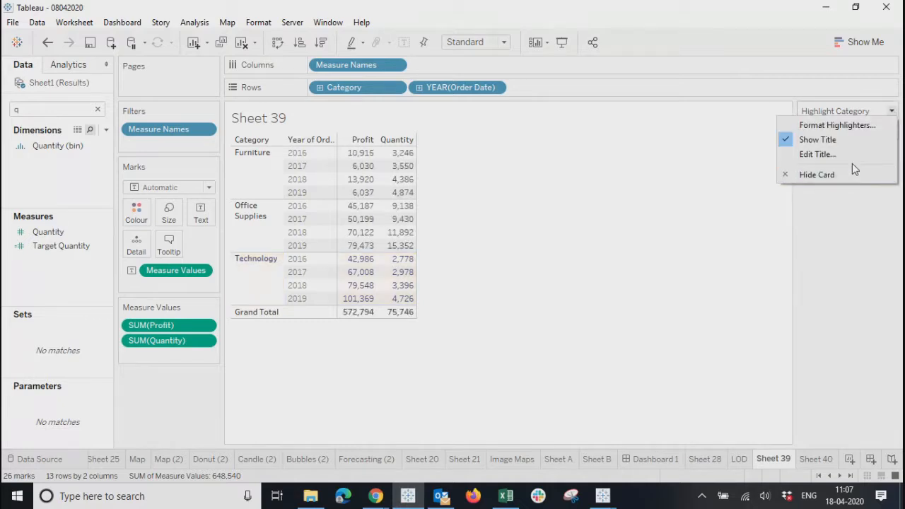
{"action": "left_click", "coordinate": [853, 182]}
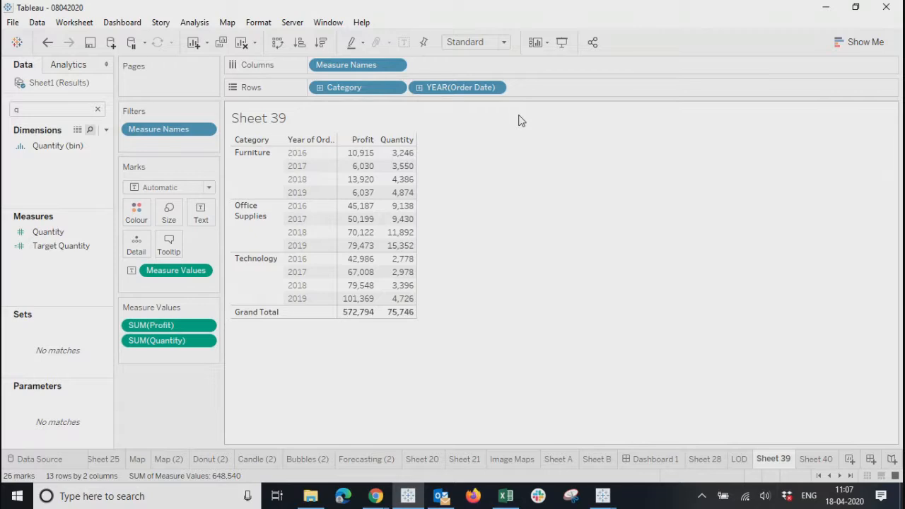
{"action": "left_click", "coordinate": [191, 23]}
{"action": "mouse_move", "coordinate": [289, 246]}
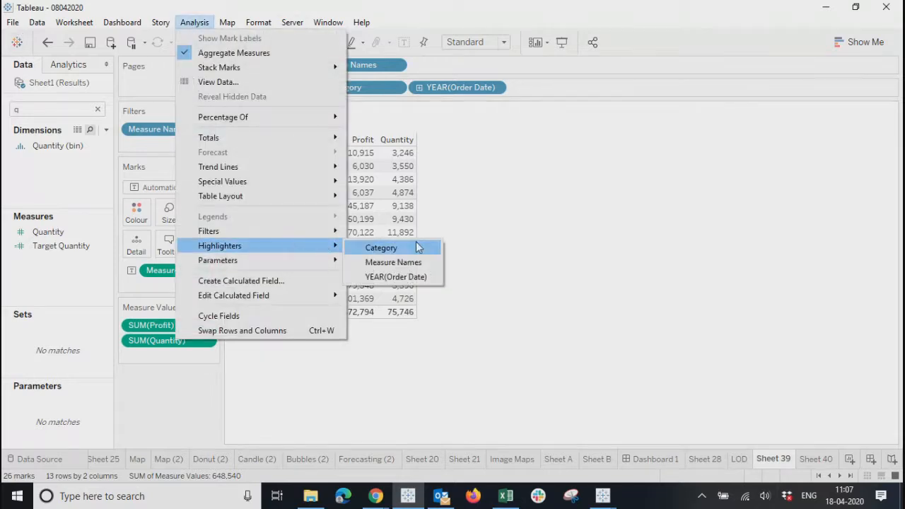
{"action": "left_click", "coordinate": [396, 277]}
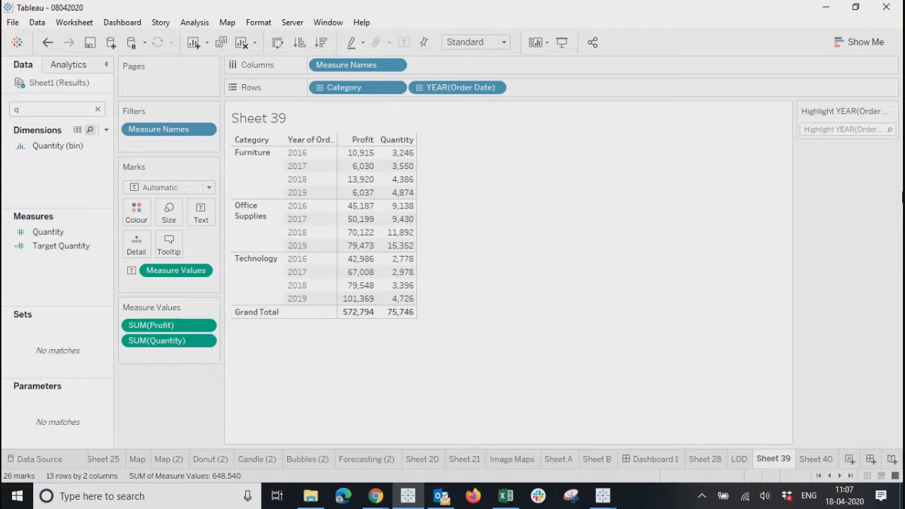
{"action": "left_click", "coordinate": [864, 129]}
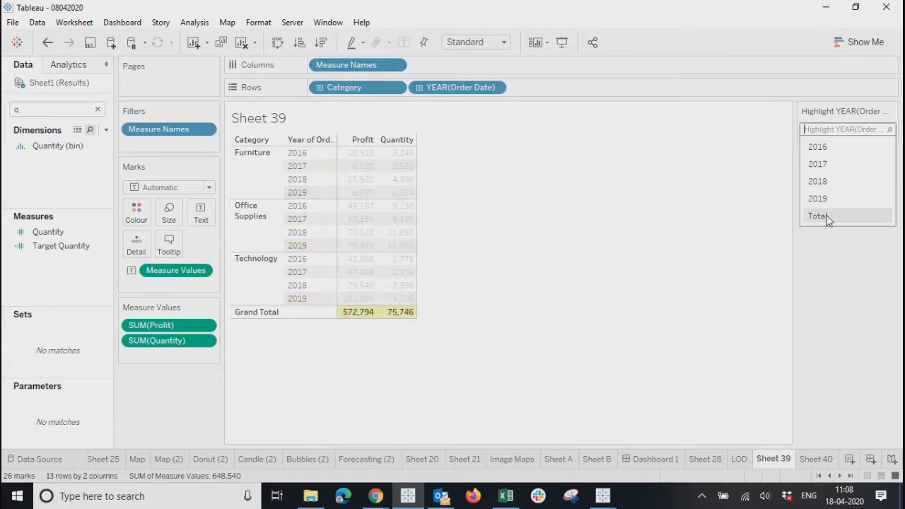
{"action": "left_click", "coordinate": [504, 356]}
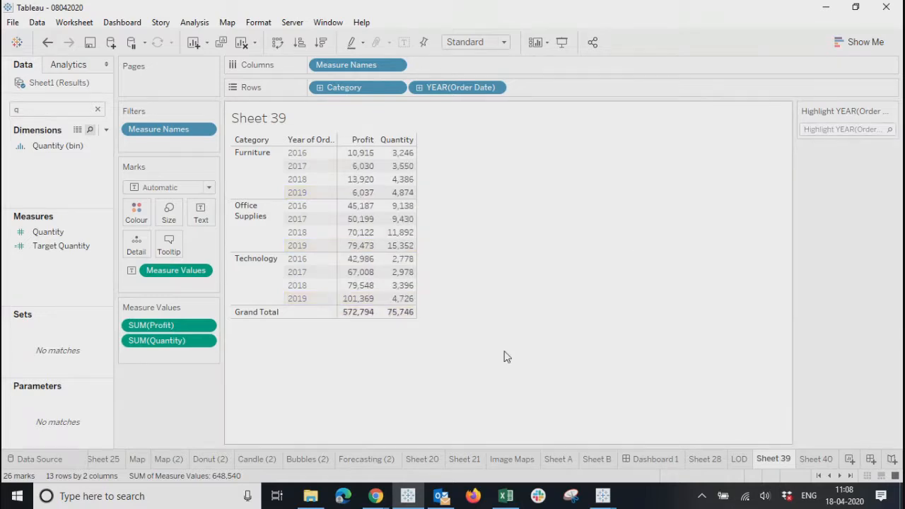
{"action": "left_click", "coordinate": [202, 26]}
{"action": "mouse_move", "coordinate": [264, 260]}
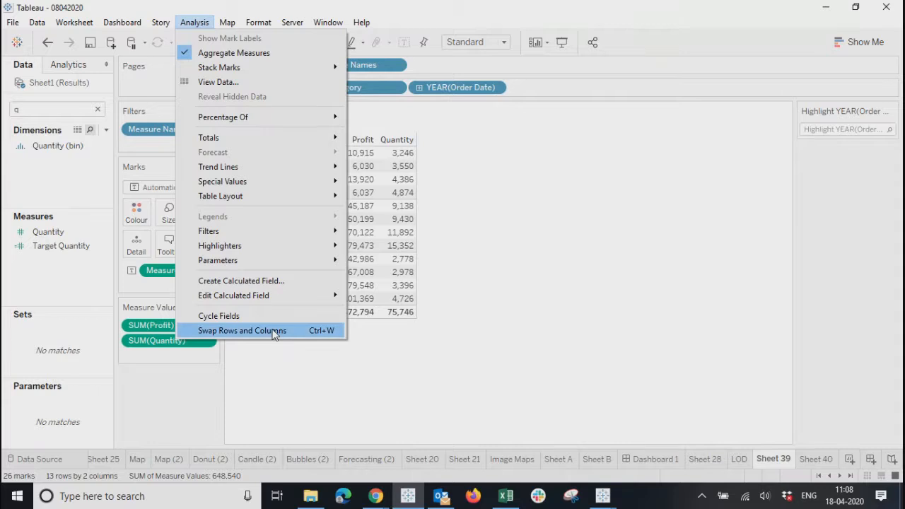
{"action": "left_click", "coordinate": [506, 204]}
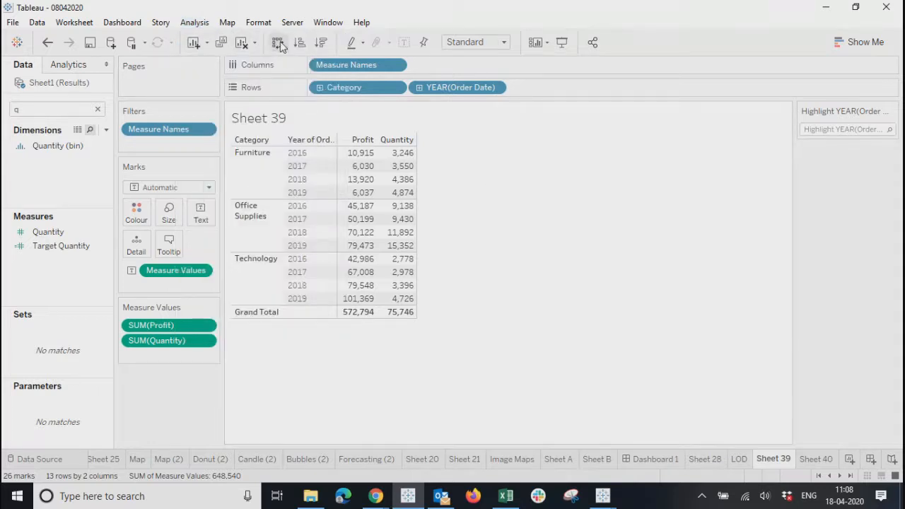
Step: Inspect the custom geocoding import and its source folder selection without importing, and review the available formatting commands
{"action": "left_click", "coordinate": [229, 23]}
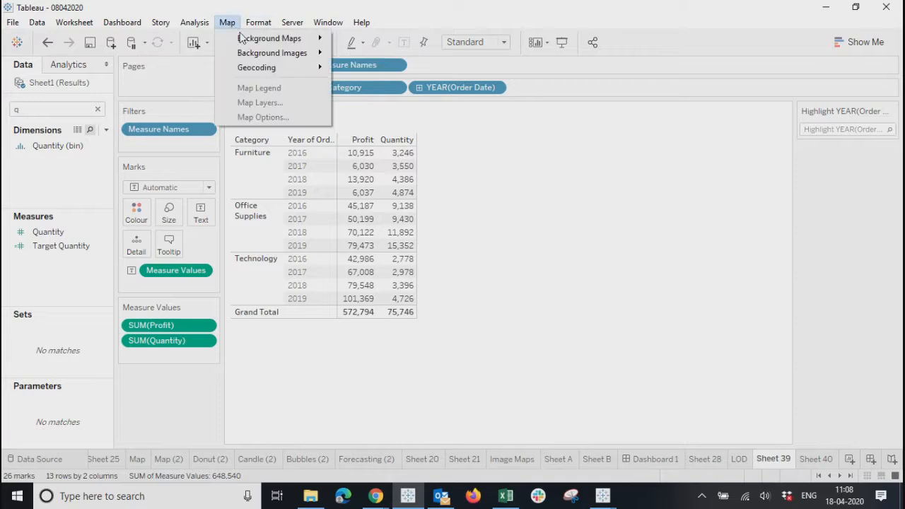
{"action": "mouse_move", "coordinate": [259, 69]}
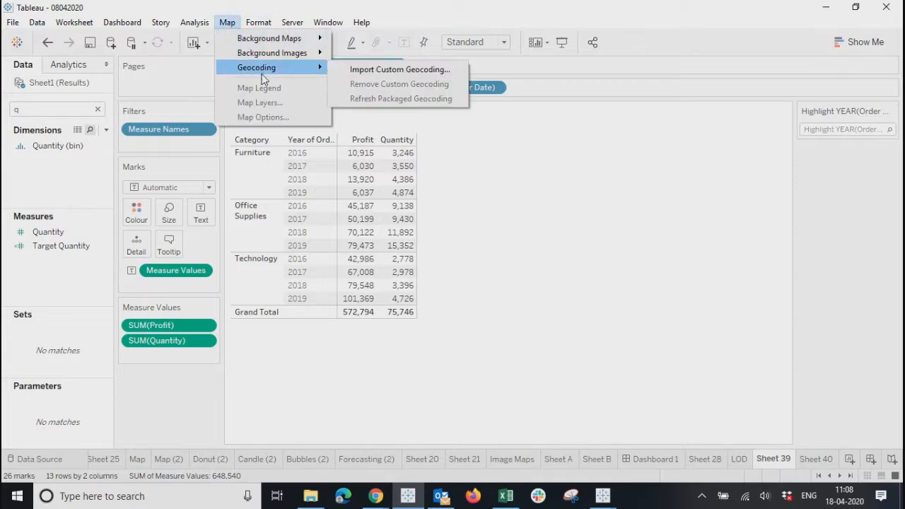
{"action": "left_click", "coordinate": [373, 71]}
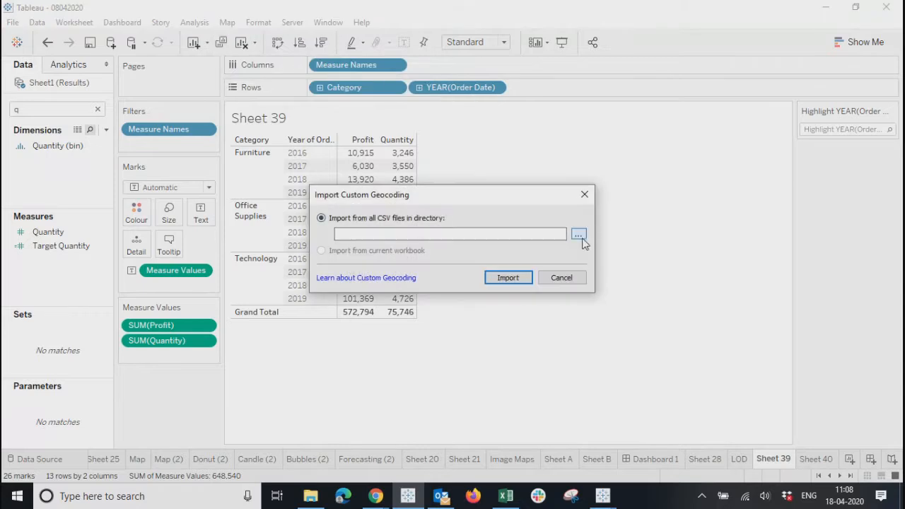
{"action": "left_click", "coordinate": [579, 234]}
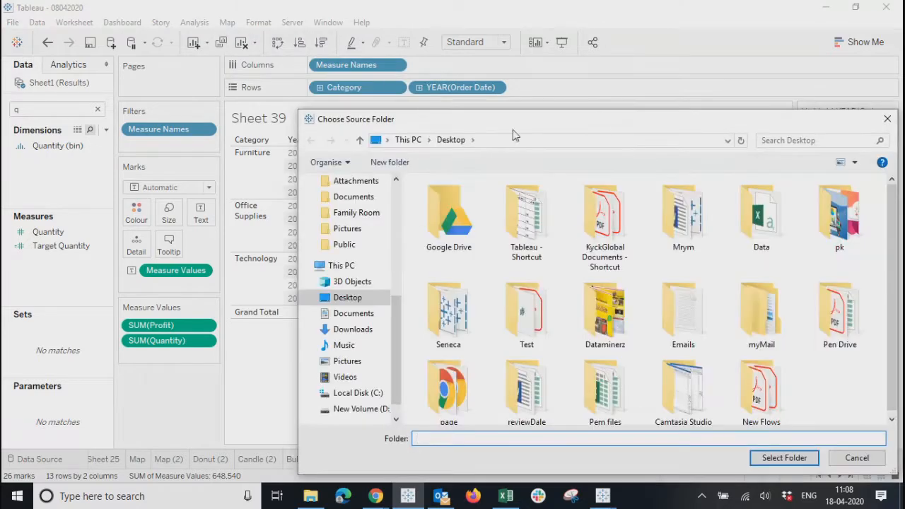
{"action": "left_click_drag", "start_coordinate": [495, 118], "coordinate": [495, 101]}
{"action": "left_click", "coordinate": [887, 105]}
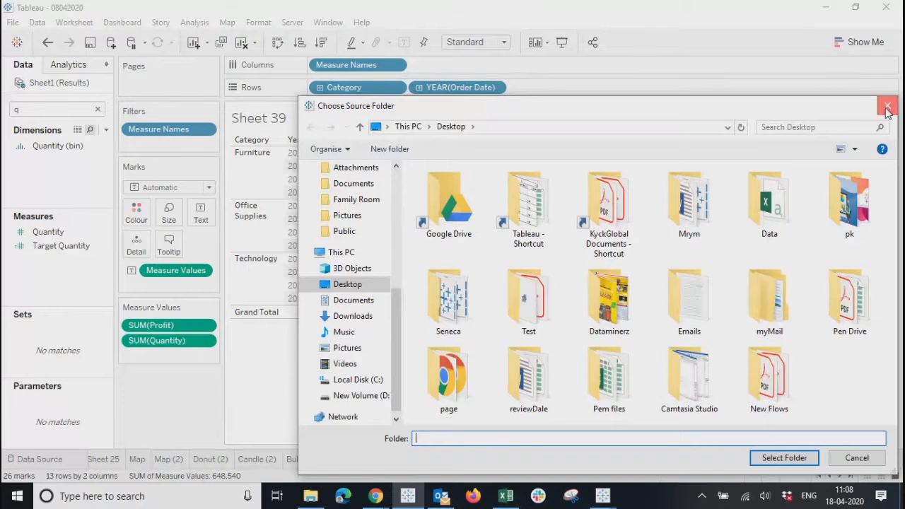
{"action": "left_click", "coordinate": [573, 283]}
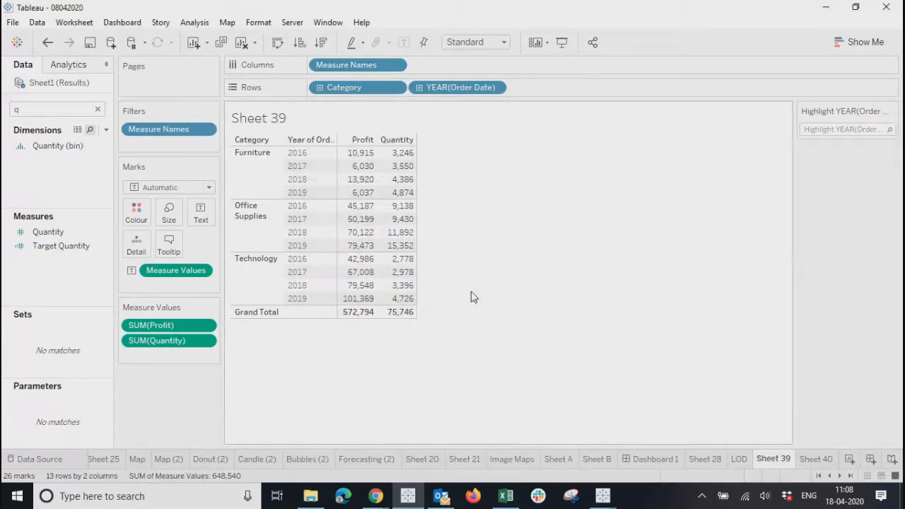
{"action": "left_click", "coordinate": [259, 24]}
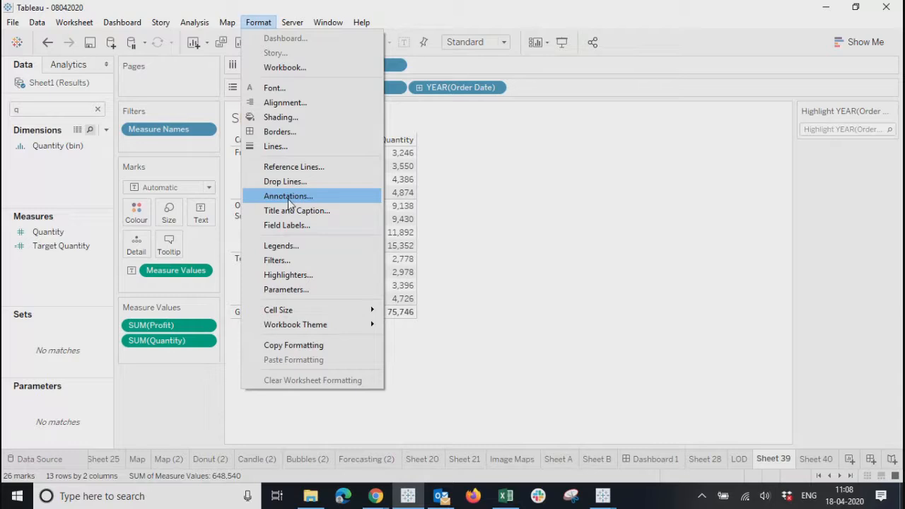
{"action": "key", "text": "Escape"}
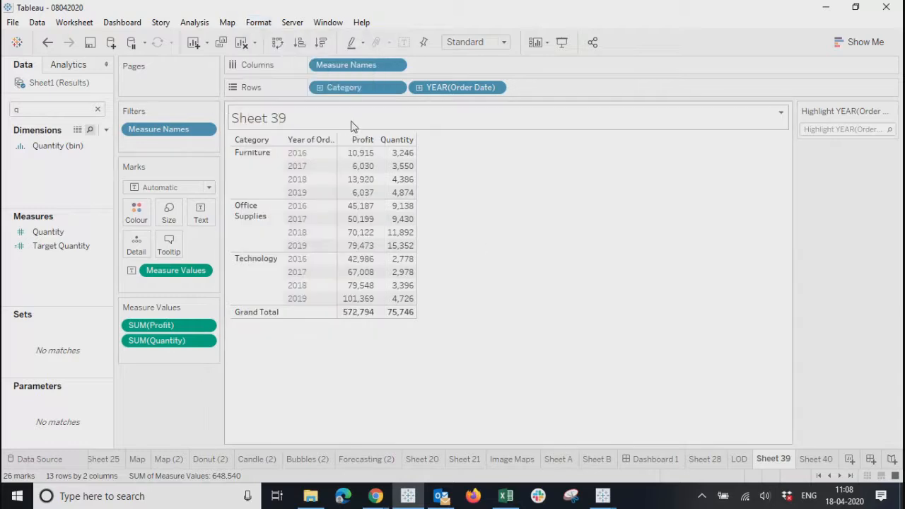
Step: Rename Sheet 39 as Cross
{"action": "double_click", "coordinate": [779, 459]}
{"action": "type", "text": "Cross"}
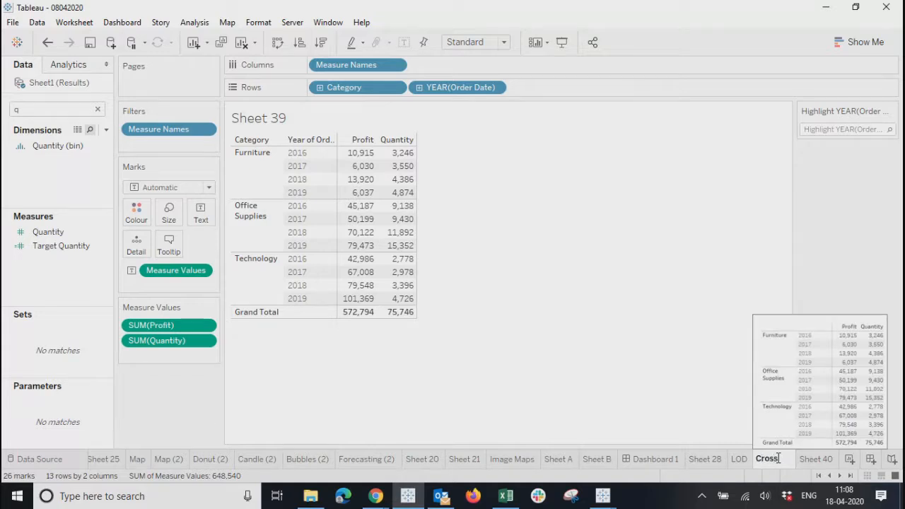
{"action": "key", "text": "Return"}
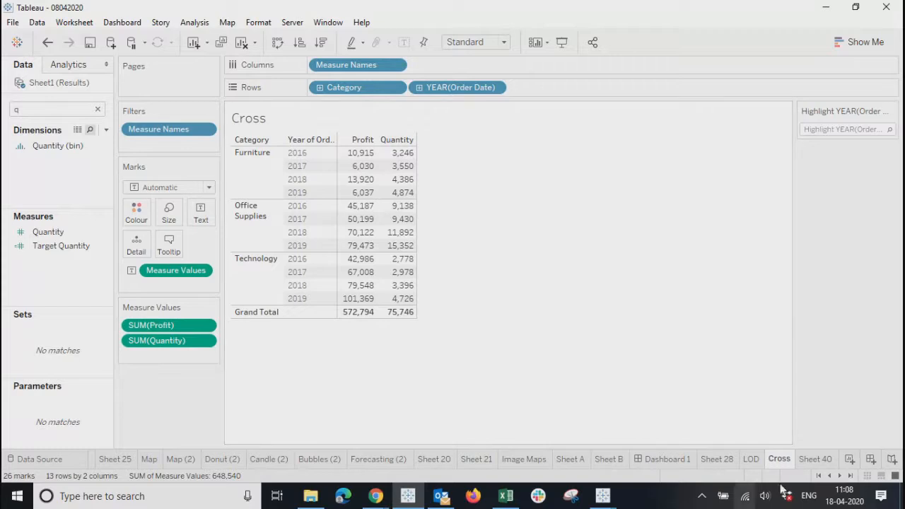
Step: Look through the earlier worksheets CorssTable, Word Cloud, Pareto, TableCal and Top 5 States
{"action": "left_click", "coordinate": [819, 477]}
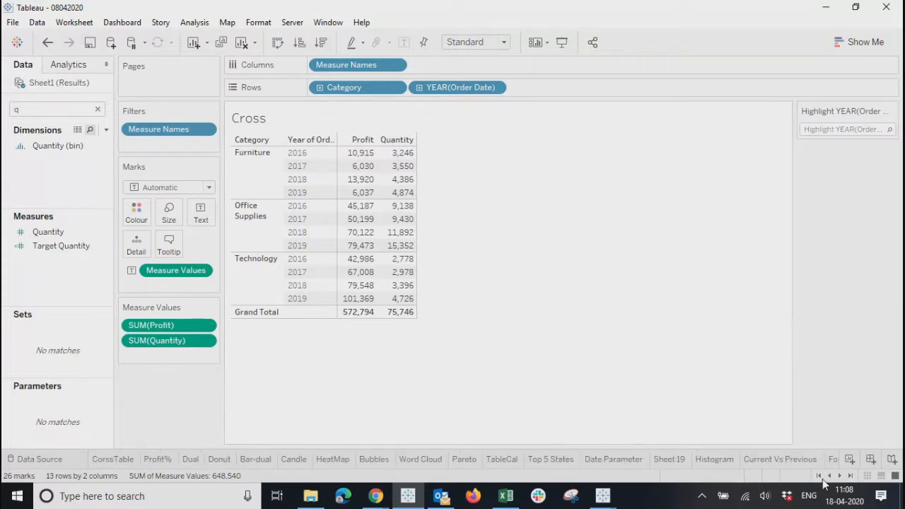
{"action": "left_click", "coordinate": [100, 461]}
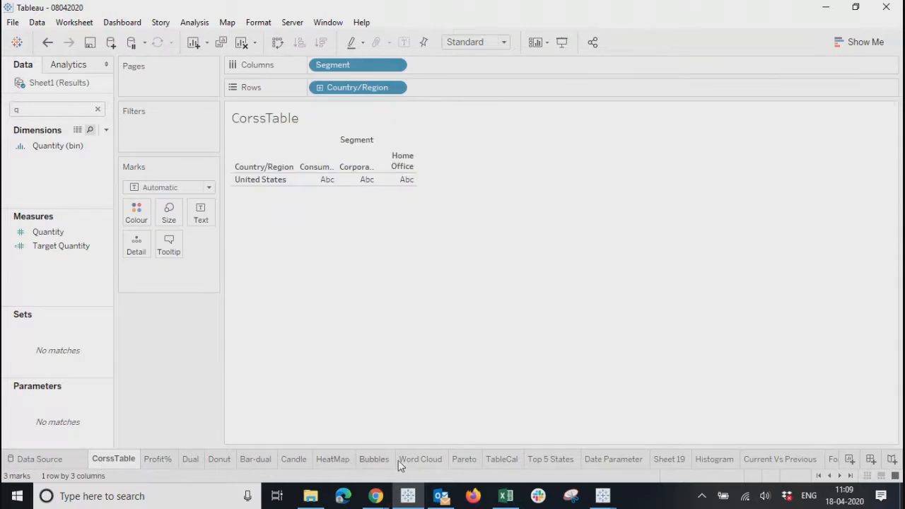
{"action": "left_click", "coordinate": [419, 461]}
{"action": "left_click", "coordinate": [465, 458]}
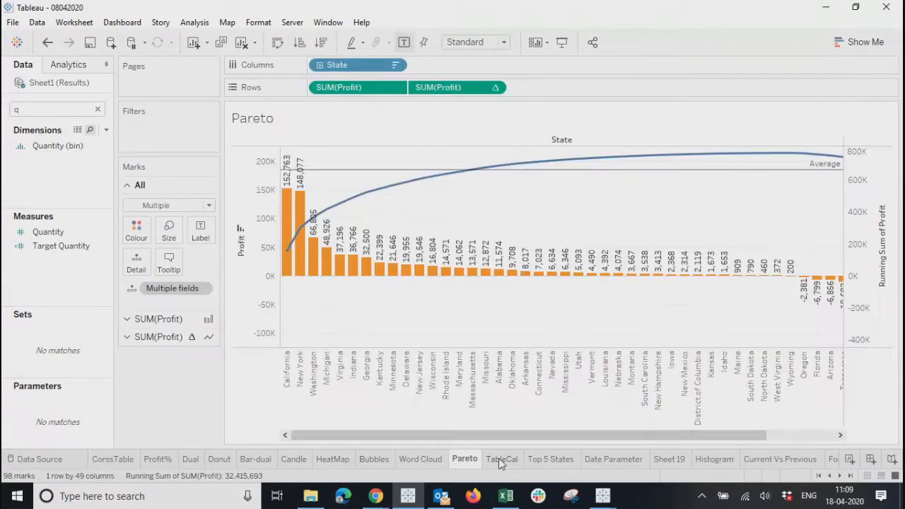
{"action": "left_click", "coordinate": [498, 458]}
{"action": "left_click", "coordinate": [532, 463]}
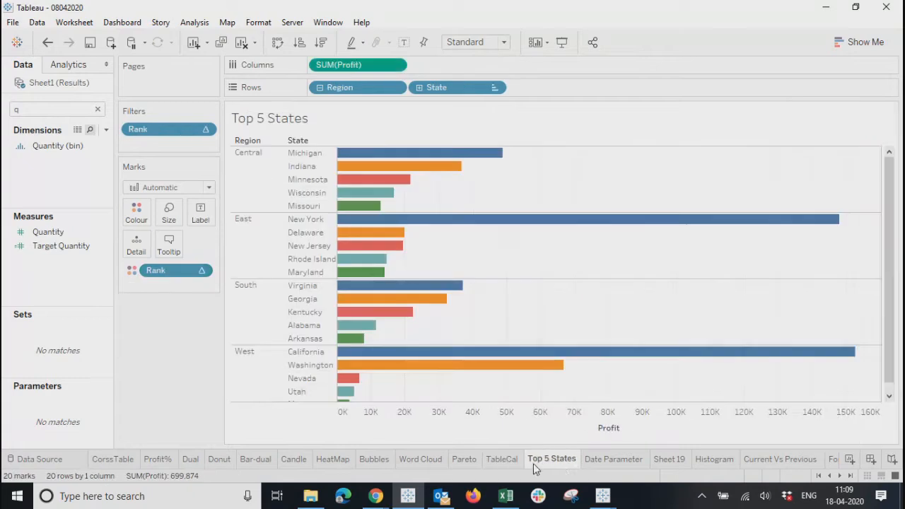
Step: Open the Date Parameter worksheet and view its sales lines with Date Selection set to Yearly, Quaterly and Daily
{"action": "left_click", "coordinate": [620, 462]}
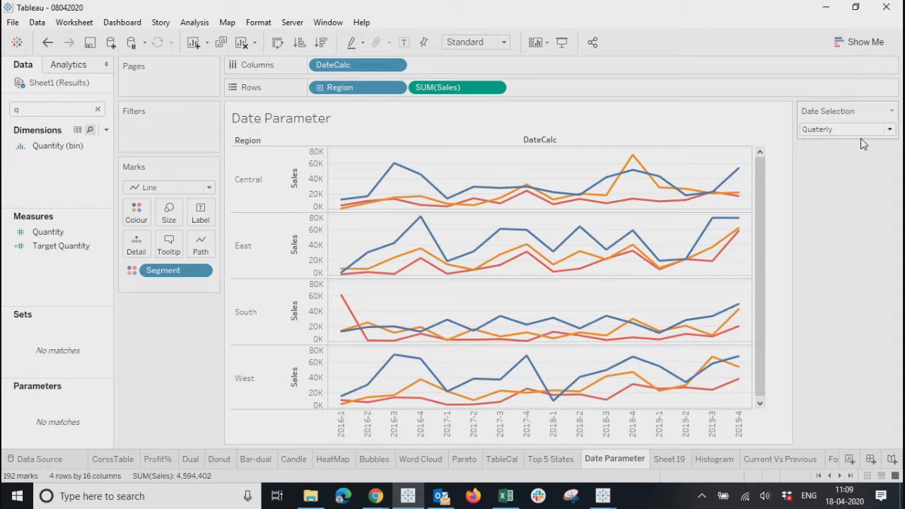
{"action": "left_click", "coordinate": [859, 131]}
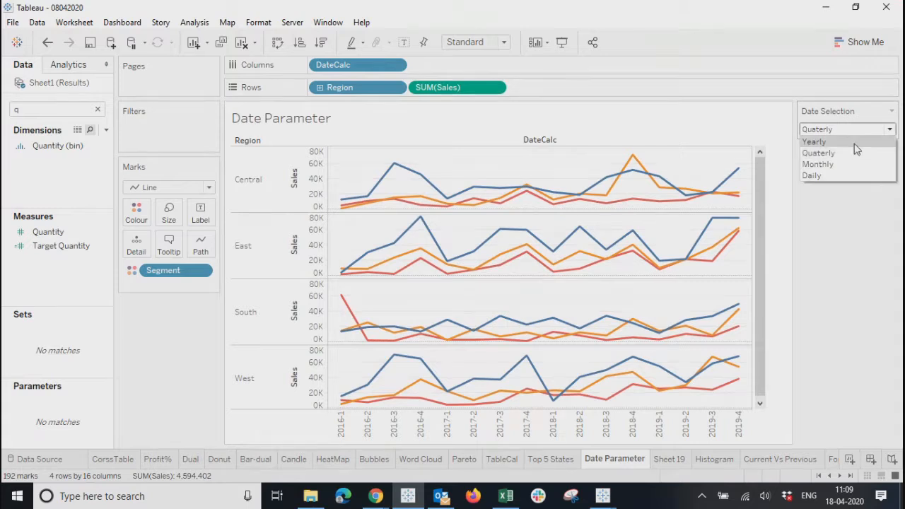
{"action": "left_click", "coordinate": [855, 143]}
{"action": "left_click", "coordinate": [851, 128]}
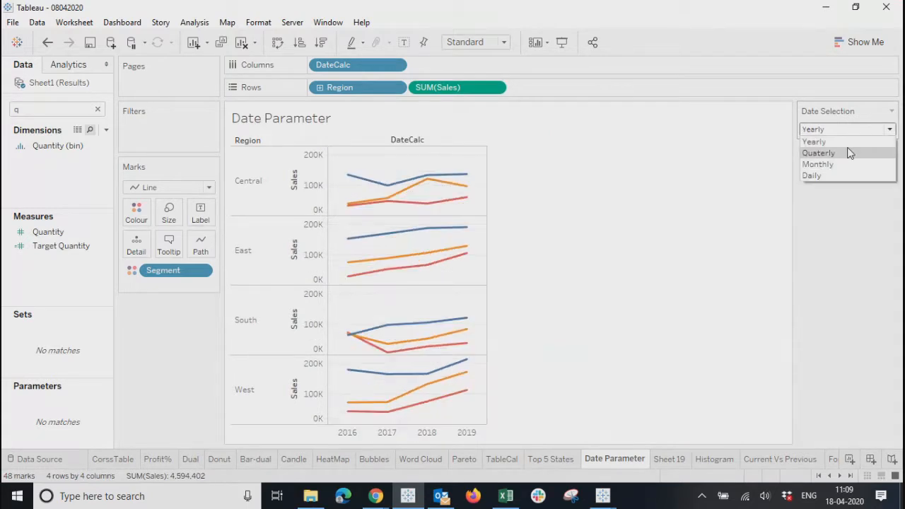
{"action": "left_click", "coordinate": [849, 153]}
{"action": "left_click", "coordinate": [846, 134]}
{"action": "left_click", "coordinate": [833, 171]}
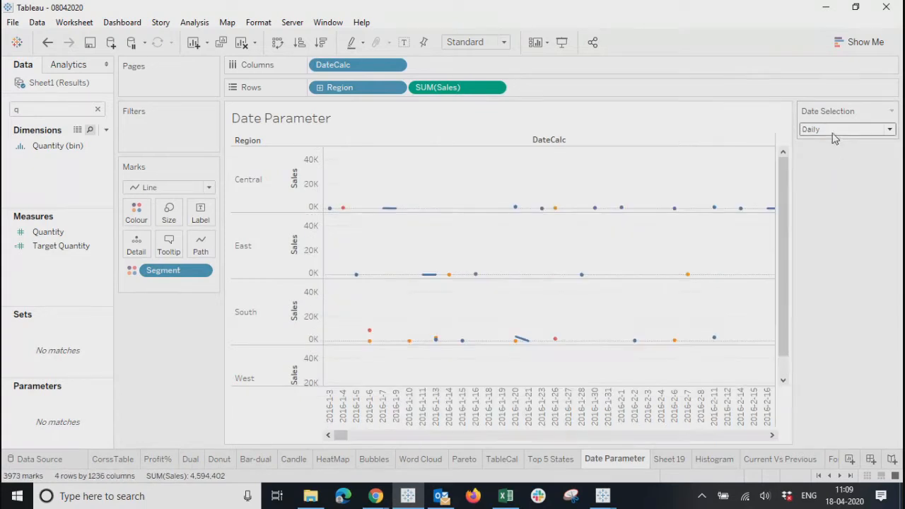
{"action": "right_click", "coordinate": [608, 461]}
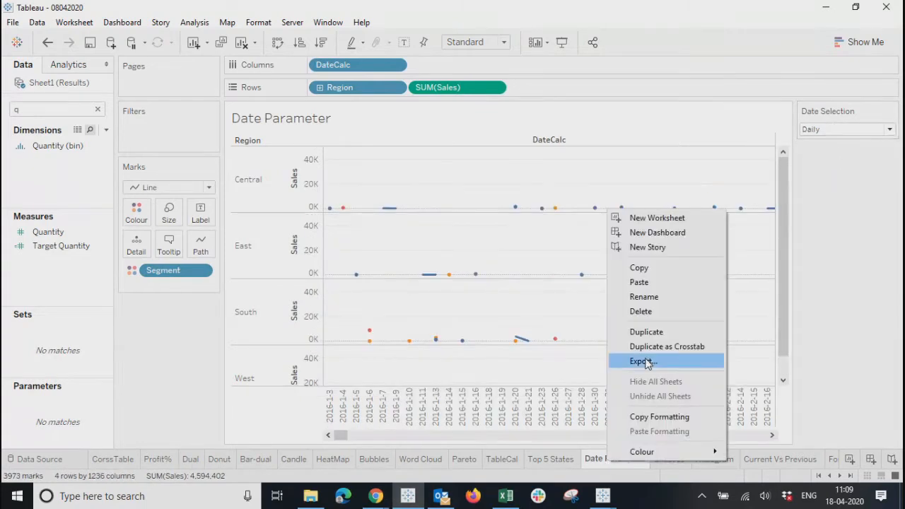
{"action": "left_click", "coordinate": [859, 279]}
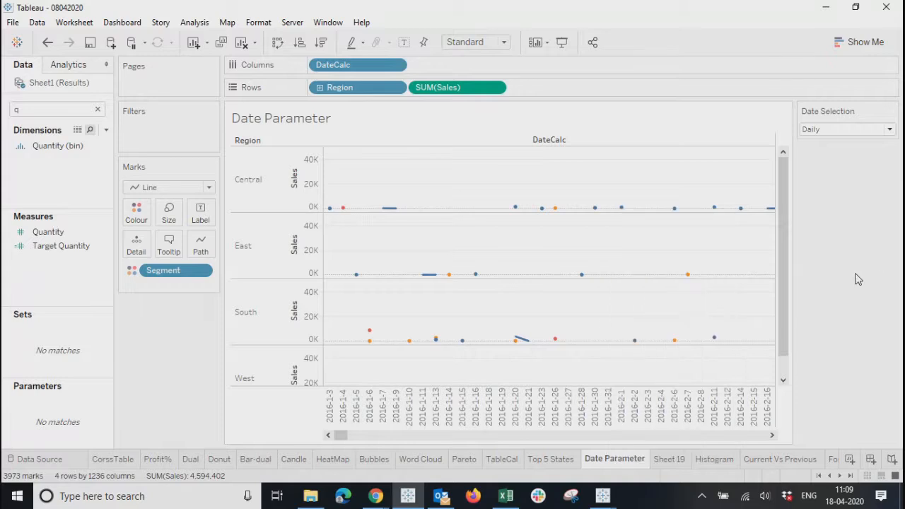
Step: Compare the sales lines by setting Date Selection to Yearly, Quaterly, Daily and Monthly in turn
{"action": "left_click", "coordinate": [828, 130]}
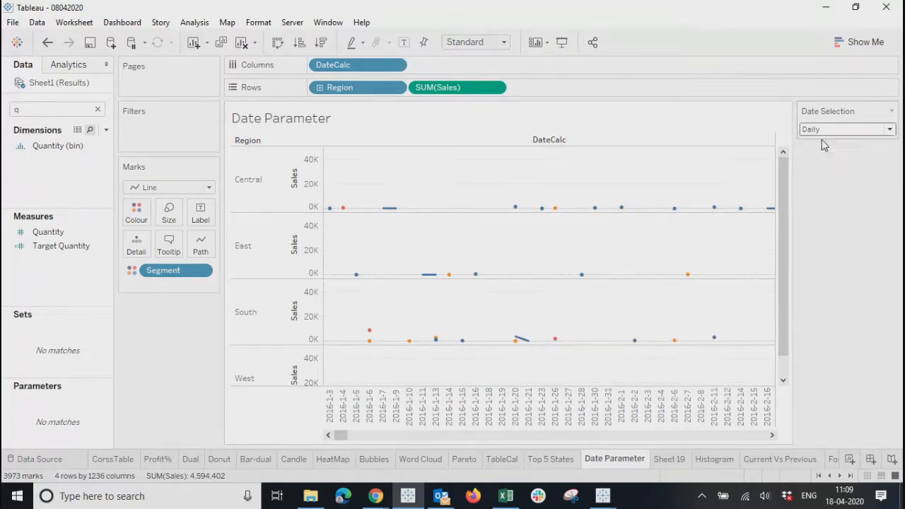
{"action": "left_click", "coordinate": [824, 142]}
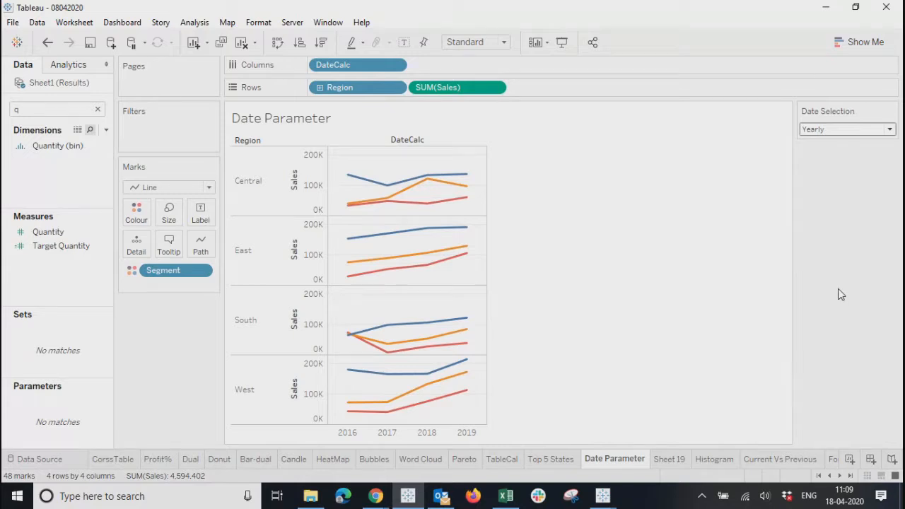
{"action": "left_click", "coordinate": [851, 129]}
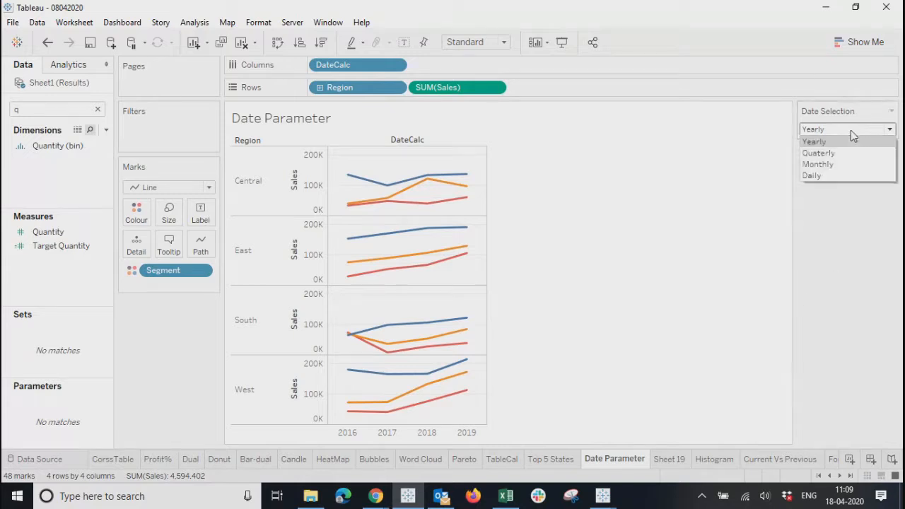
{"action": "left_click", "coordinate": [838, 155]}
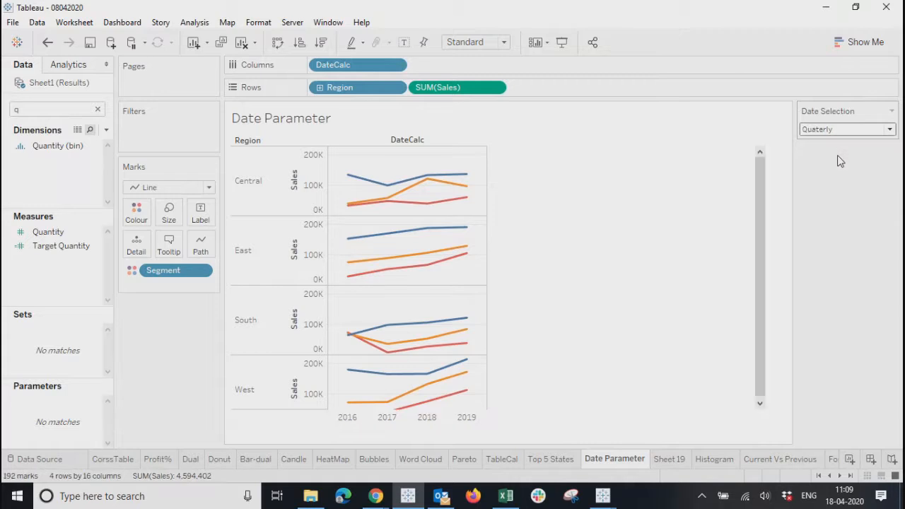
{"action": "left_click", "coordinate": [835, 135]}
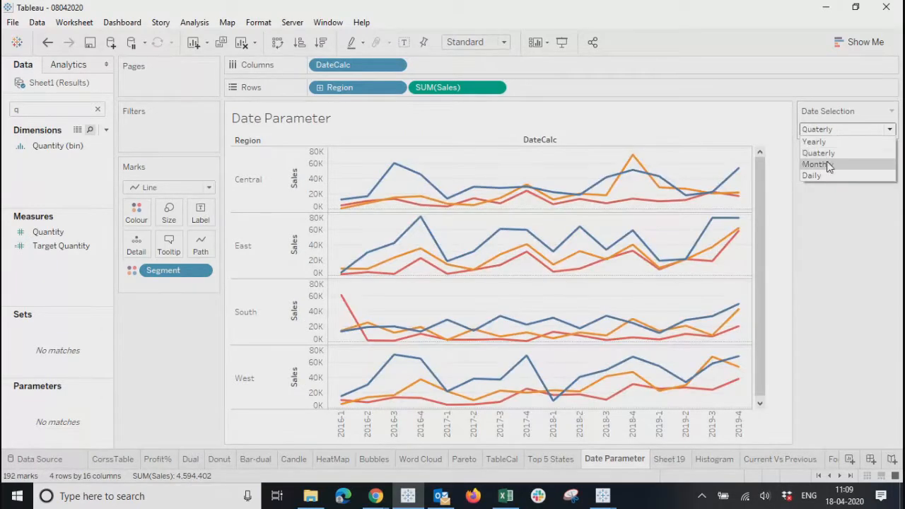
{"action": "left_click", "coordinate": [812, 175]}
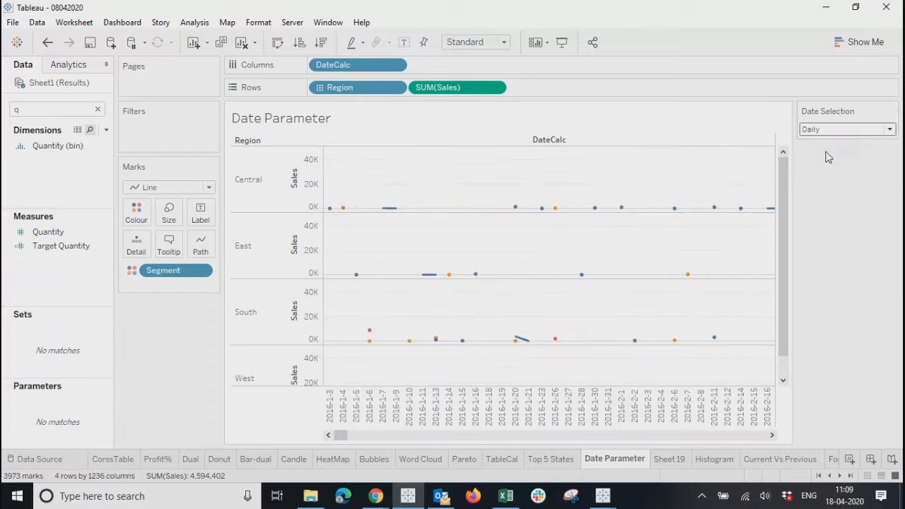
{"action": "left_click", "coordinate": [827, 135]}
{"action": "left_click", "coordinate": [822, 164]}
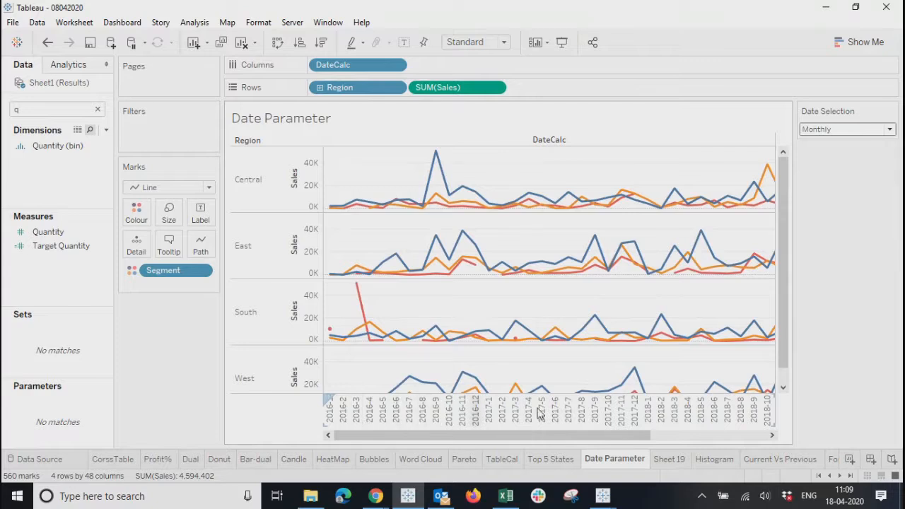
Step: Switch Date Selection to Quaterly and Yearly for comparison, and finish with it set to Quaterly
{"action": "left_click", "coordinate": [847, 129]}
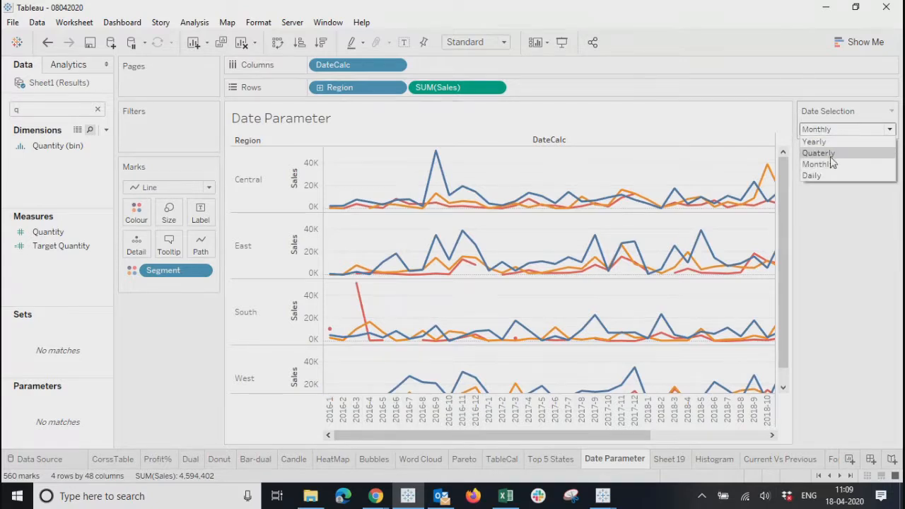
{"action": "left_click", "coordinate": [830, 154]}
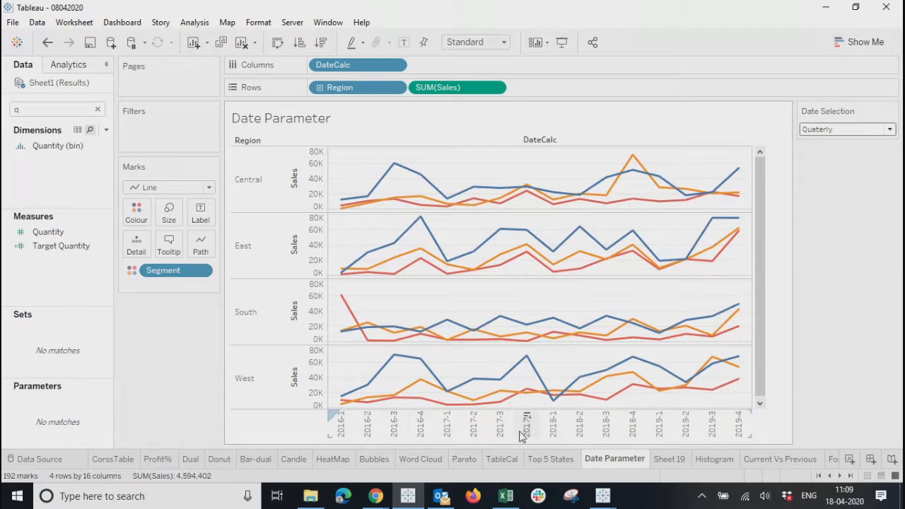
{"action": "left_click", "coordinate": [852, 139]}
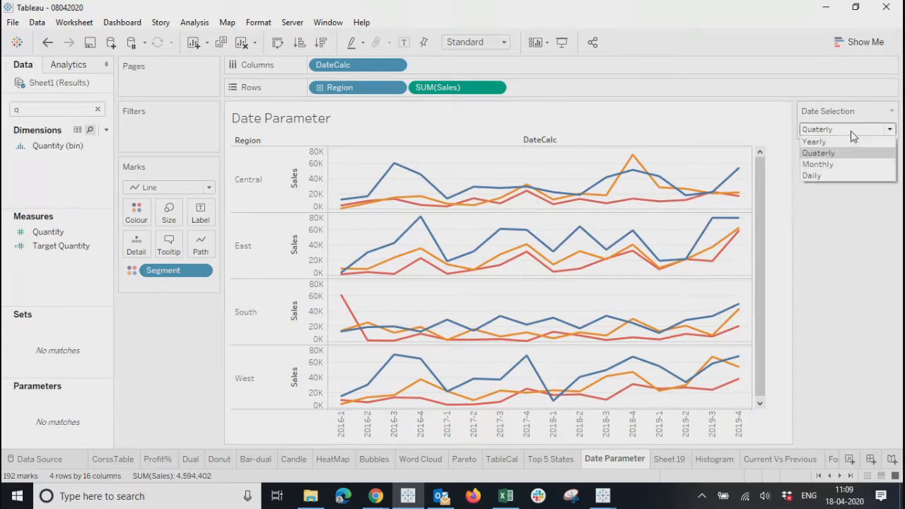
{"action": "left_click", "coordinate": [844, 140]}
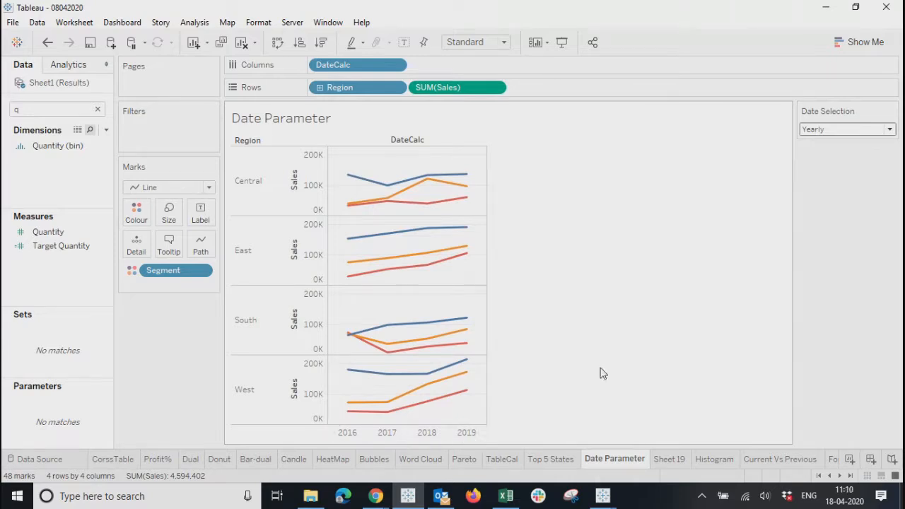
{"action": "left_click", "coordinate": [850, 133]}
{"action": "left_click", "coordinate": [820, 153]}
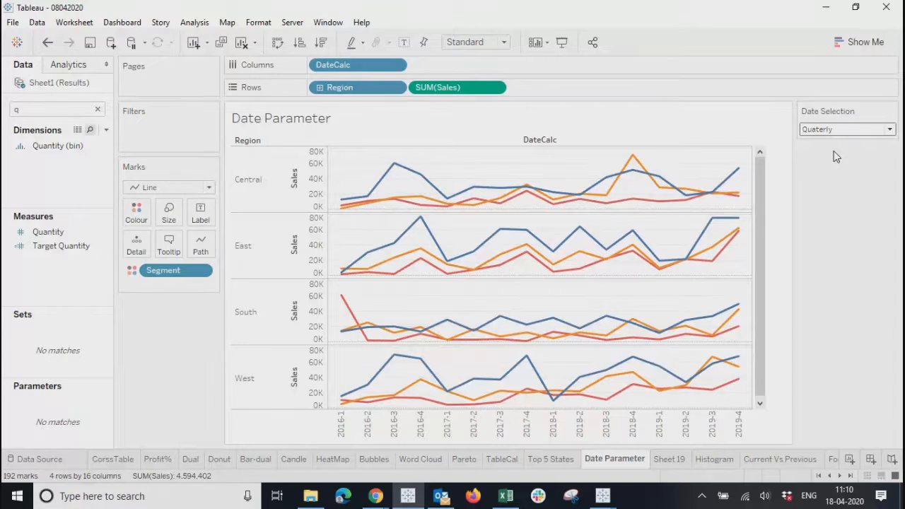
Step: Duplicate the Date Parameter worksheet and rename the copy as Dynamic Title
{"action": "right_click", "coordinate": [611, 461]}
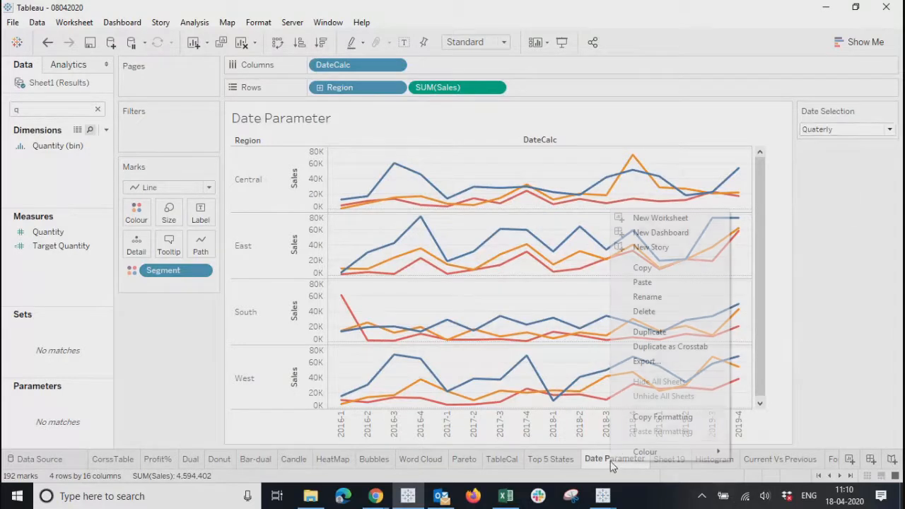
{"action": "left_click", "coordinate": [657, 332]}
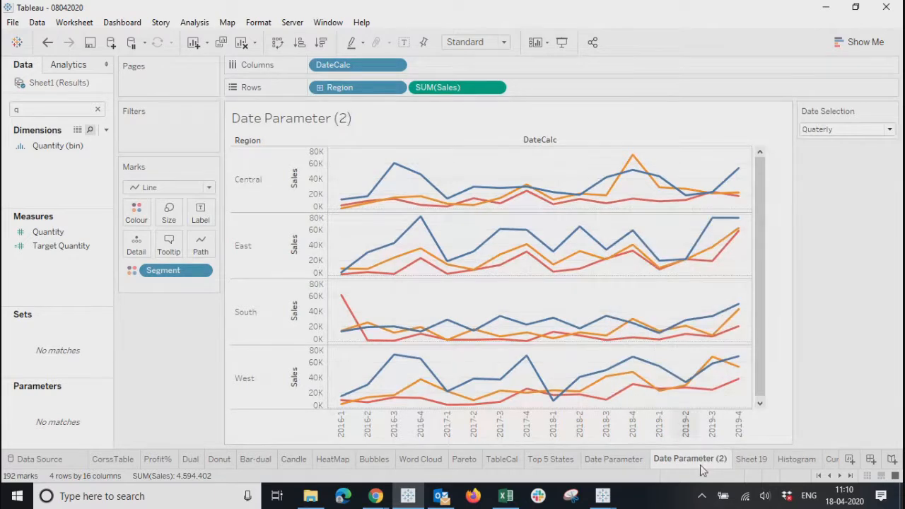
{"action": "double_click", "coordinate": [700, 460]}
{"action": "left_click", "coordinate": [726, 459]}
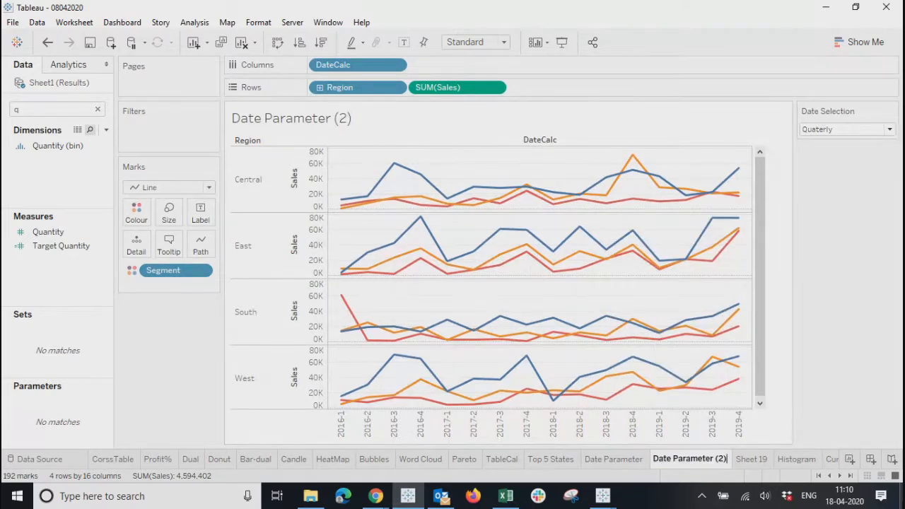
{"action": "key", "text": "BackSpace"}
{"action": "key", "text": "BackSpace"}
{"action": "key", "text": "BackSpace"}
{"action": "key", "text": "BackSpace"}
{"action": "key", "text": "BackSpace"}
{"action": "key", "text": "BackSpace"}
{"action": "key", "text": "BackSpace"}
{"action": "key", "text": "BackSpace"}
{"action": "key", "text": "BackSpace"}
{"action": "key", "text": "BackSpace"}
{"action": "key", "text": "BackSpace"}
{"action": "key", "text": "BackSpace"}
{"action": "key", "text": "BackSpace"}
{"action": "key", "text": "BackSpace"}
{"action": "key", "text": "BackSpace"}
{"action": "key", "text": "BackSpace"}
{"action": "key", "text": "BackSpace"}
{"action": "key", "text": "BackSpace"}
{"action": "type", "text": "Dynami"}
{"action": "type", "text": "c HEad"}
{"action": "key", "text": "BackSpace"}
{"action": "key", "text": "BackSpace"}
{"action": "key", "text": "BackSpace"}
{"action": "key", "text": "BackSpace"}
{"action": "type", "text": "Title"}
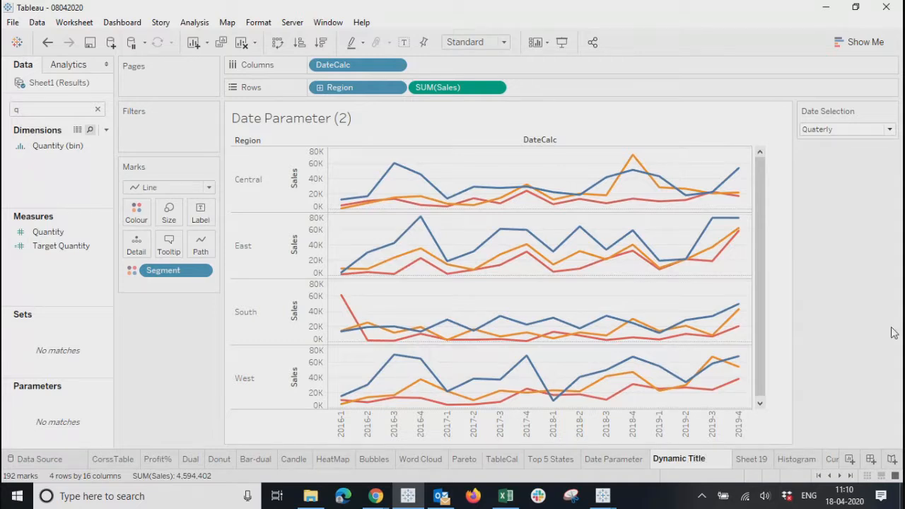
{"action": "key", "text": "Return"}
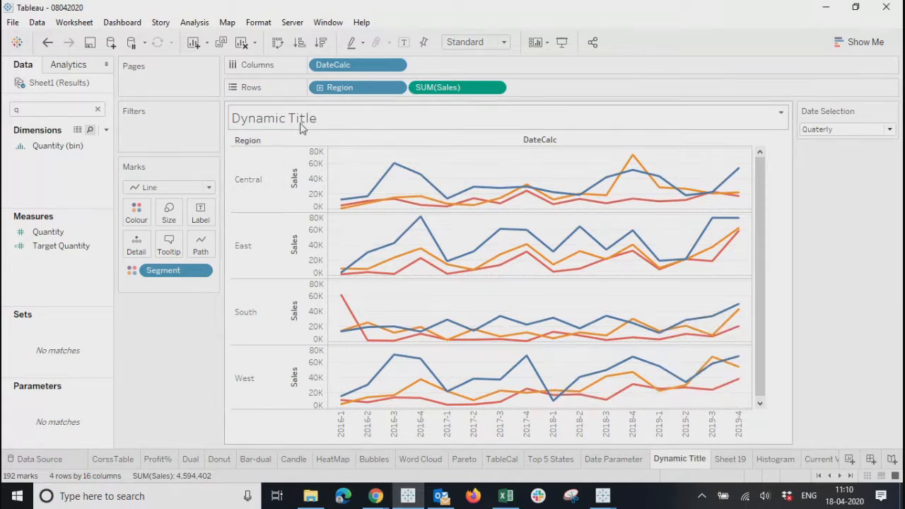
Step: Convert the line chart on the Dynamic Title sheet into a text table with Show Me
{"action": "left_click", "coordinate": [859, 42]}
{"action": "left_click", "coordinate": [798, 84]}
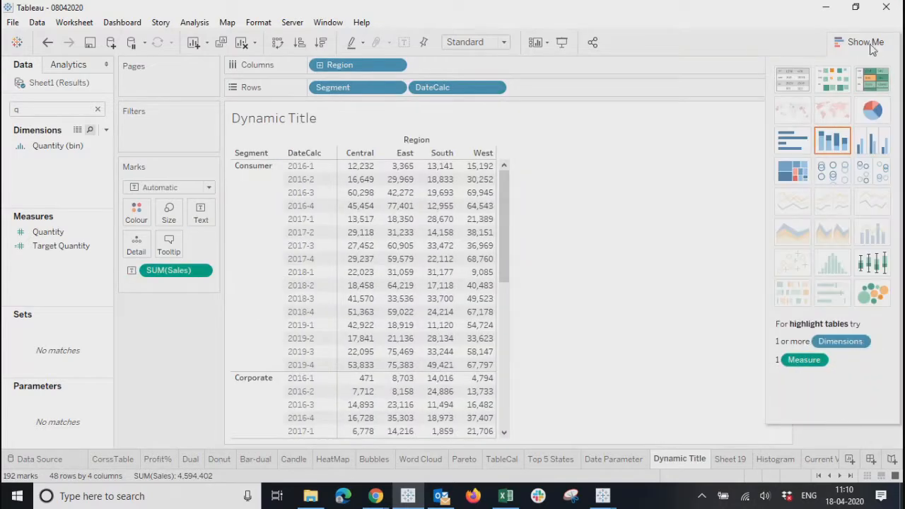
{"action": "left_click", "coordinate": [869, 43]}
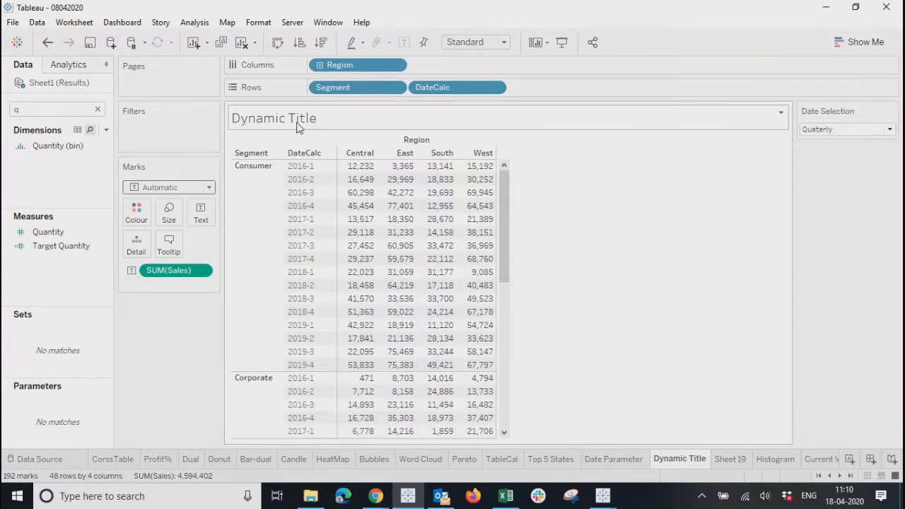
Step: Open the worksheet title for editing and remove its <Sheet Name> placeholder
{"action": "left_click", "coordinate": [780, 113]}
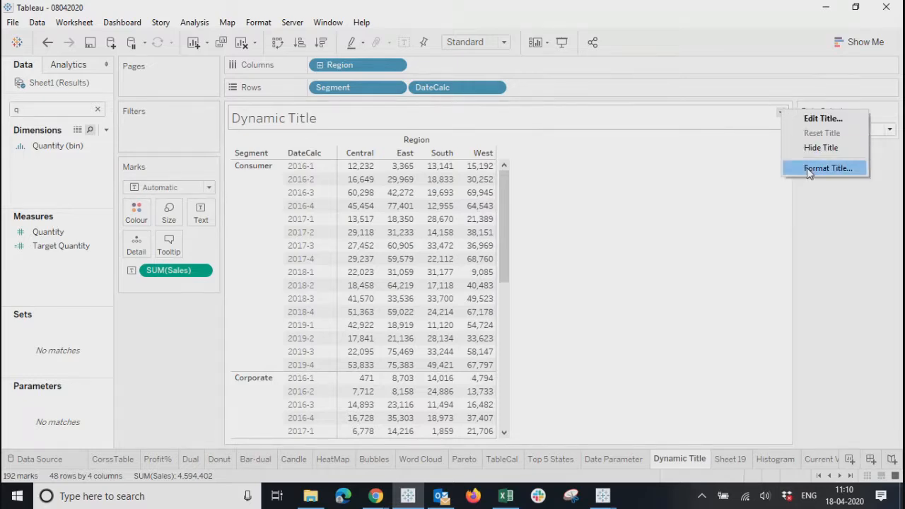
{"action": "left_click", "coordinate": [821, 118]}
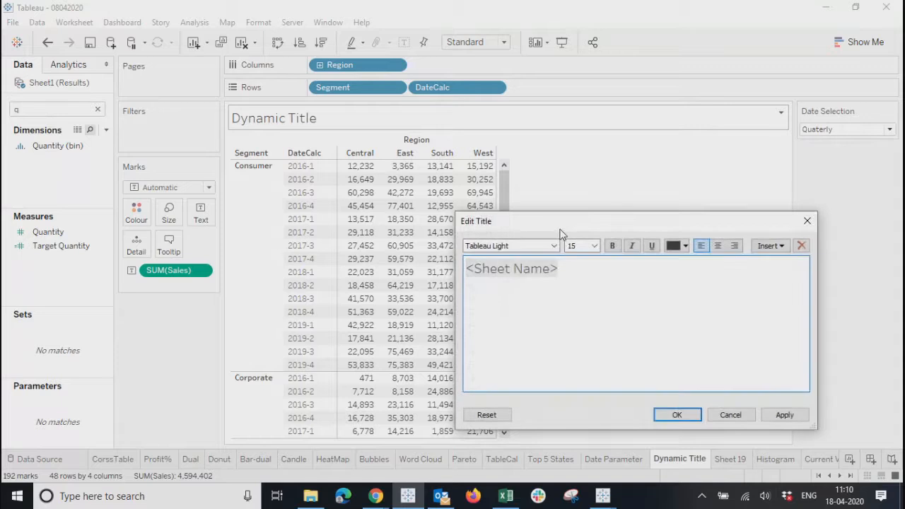
{"action": "left_click_drag", "start_coordinate": [554, 225], "coordinate": [298, 230]}
{"action": "left_click_drag", "start_coordinate": [331, 290], "coordinate": [164, 280]}
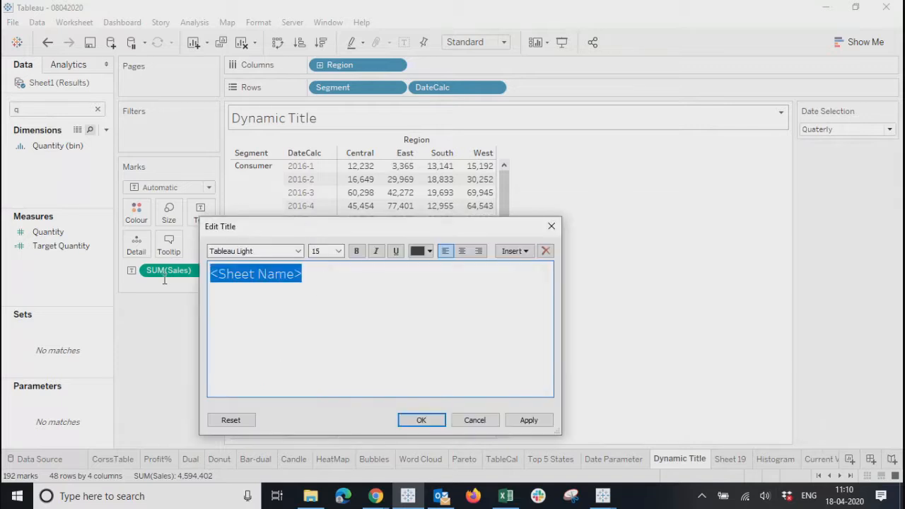
{"action": "key", "text": "Delete"}
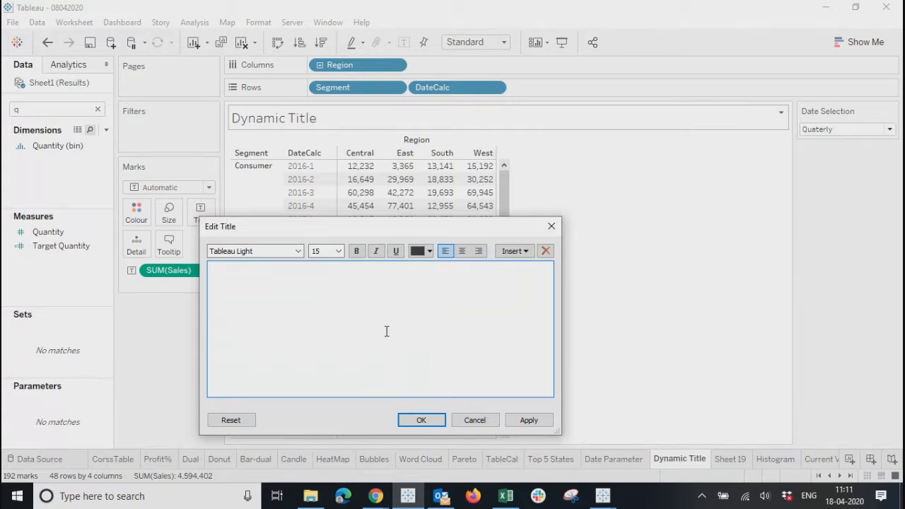
Step: Set the worksheet title to "Sales by Region " + followed by the inserted Date Selection parameter, keeping the quotation marks as literal text
{"action": "left_click_drag", "start_coordinate": [377, 232], "coordinate": [532, 202]}
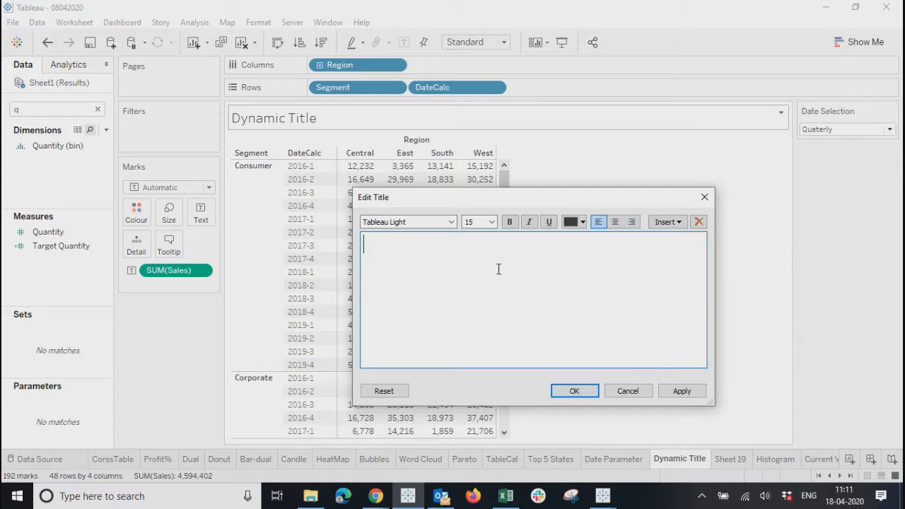
{"action": "type", "text": "Sales by Region"}
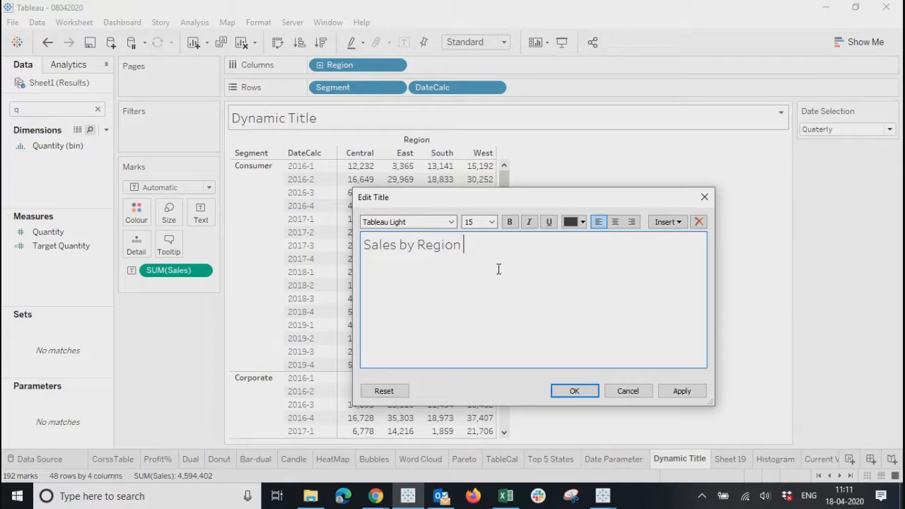
{"action": "left_click", "coordinate": [362, 243]}
{"action": "type", "text": "\""}
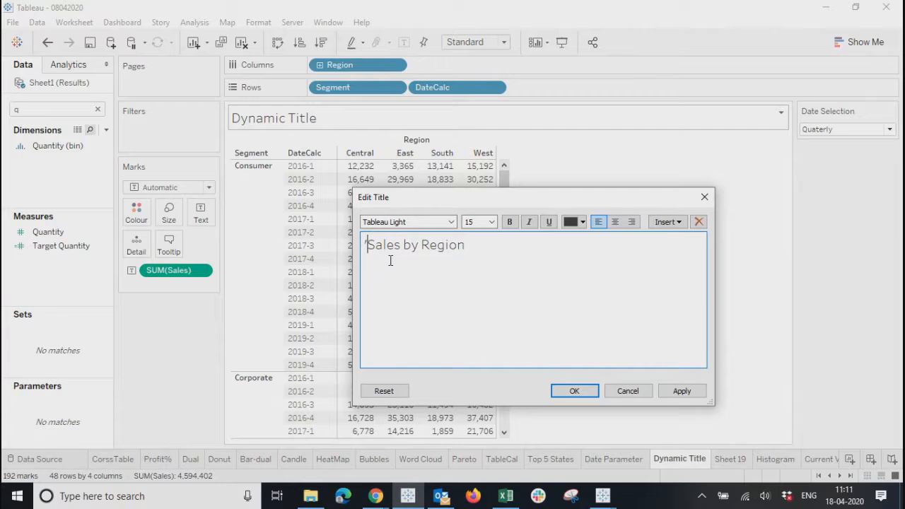
{"action": "key", "text": "BackSpace"}
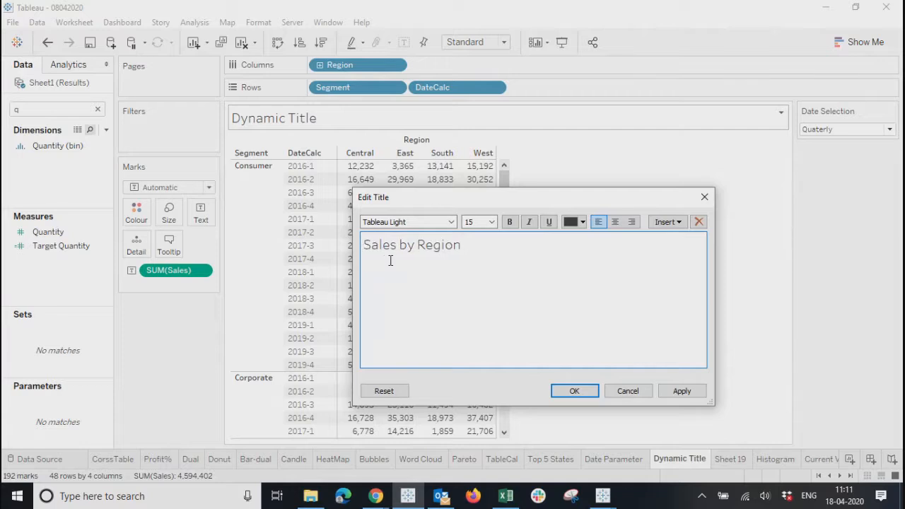
{"action": "type", "text": "\" "}
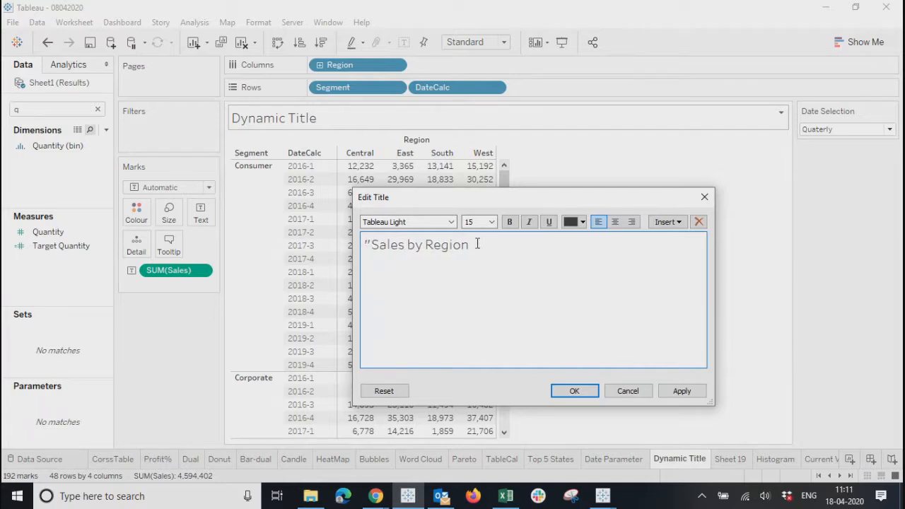
{"action": "type", "text": "+"}
{"action": "left_click", "coordinate": [665, 222]}
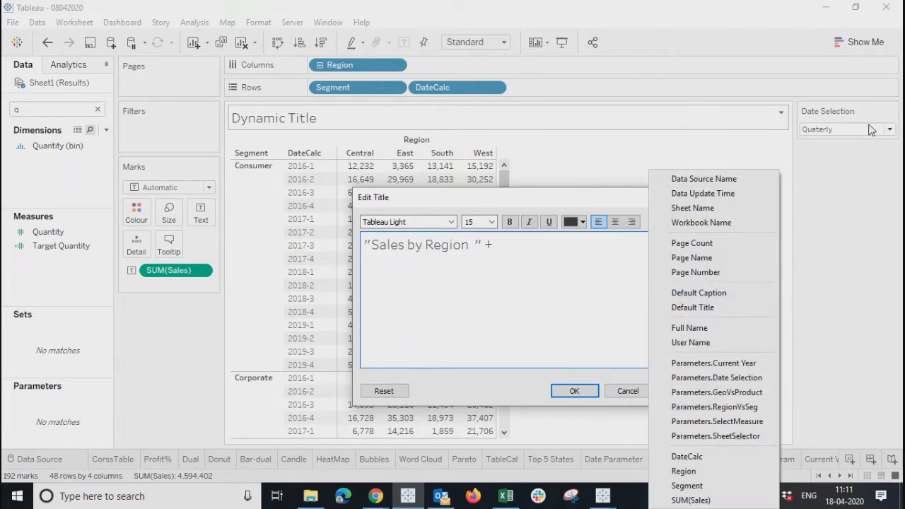
{"action": "left_click", "coordinate": [725, 378]}
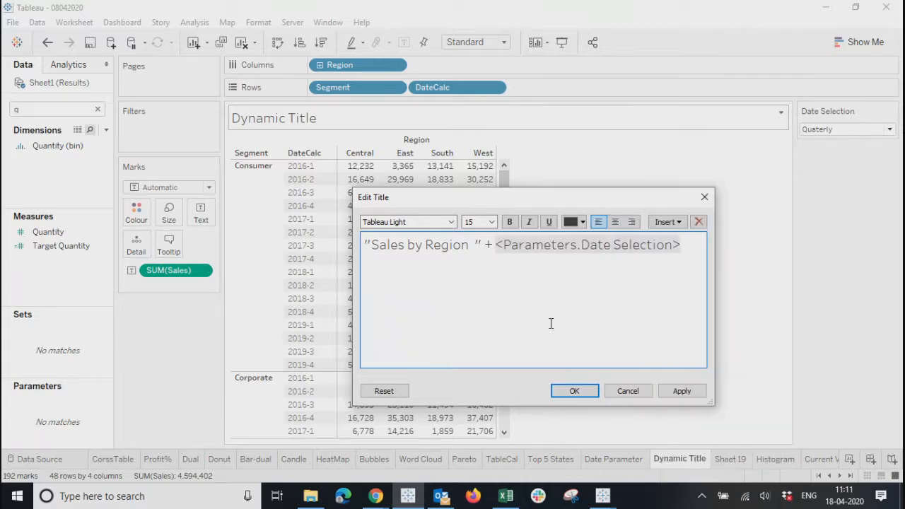
{"action": "left_click", "coordinate": [575, 391]}
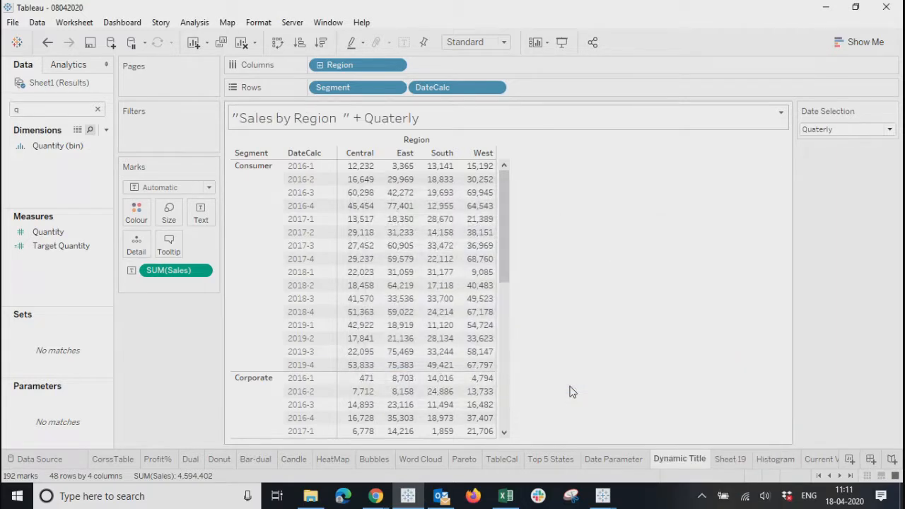
Step: Reopen the worksheet title and remove the quotation marks and plus sign, leaving Sales by Region <Parameters.Date Selection>
{"action": "double_click", "coordinate": [649, 117]}
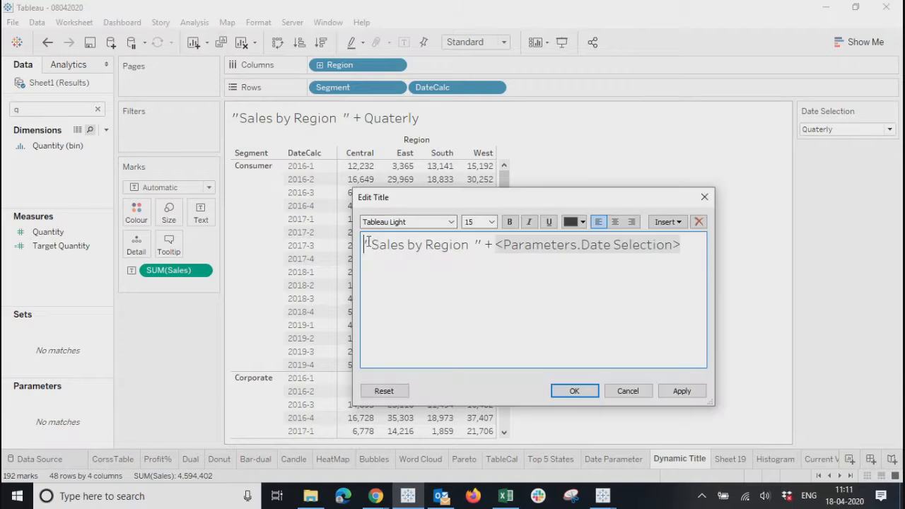
{"action": "key", "text": "BackSpace"}
{"action": "key", "text": "Right"}
{"action": "key", "text": "Right"}
{"action": "key", "text": "Right"}
{"action": "key", "text": "Right"}
{"action": "key", "text": "Right"}
{"action": "key", "text": "Right"}
{"action": "key", "text": "Right"}
{"action": "key", "text": "Right"}
{"action": "key", "text": "Right"}
{"action": "key", "text": "Right"}
{"action": "key", "text": "Right"}
{"action": "key", "text": "Right"}
{"action": "key", "text": "Right"}
{"action": "key", "text": "Right"}
{"action": "key", "text": "Right"}
{"action": "key", "text": "Right"}
{"action": "key", "text": "Right"}
{"action": "key", "text": "Right"}
{"action": "key", "text": "Right"}
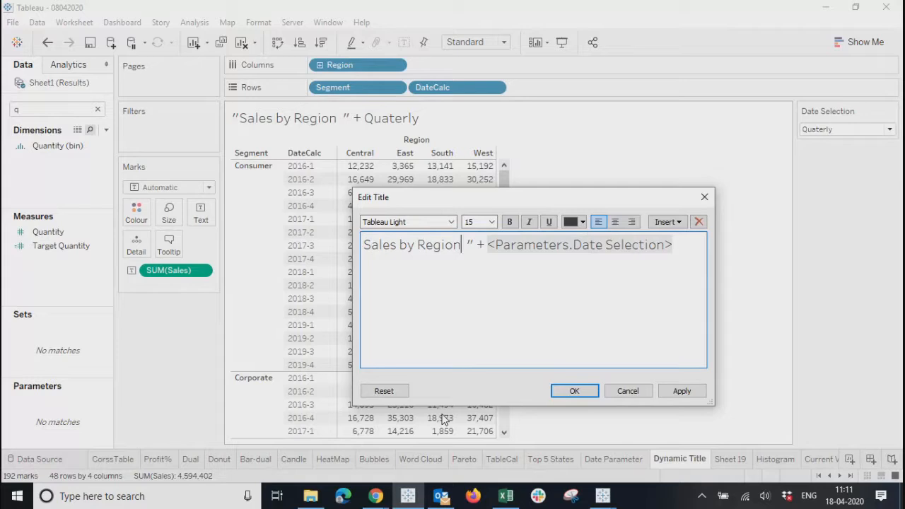
{"action": "key", "text": "Left"}
{"action": "key", "text": "BackSpace"}
{"action": "key", "text": "BackSpace"}
{"action": "key", "text": "BackSpace"}
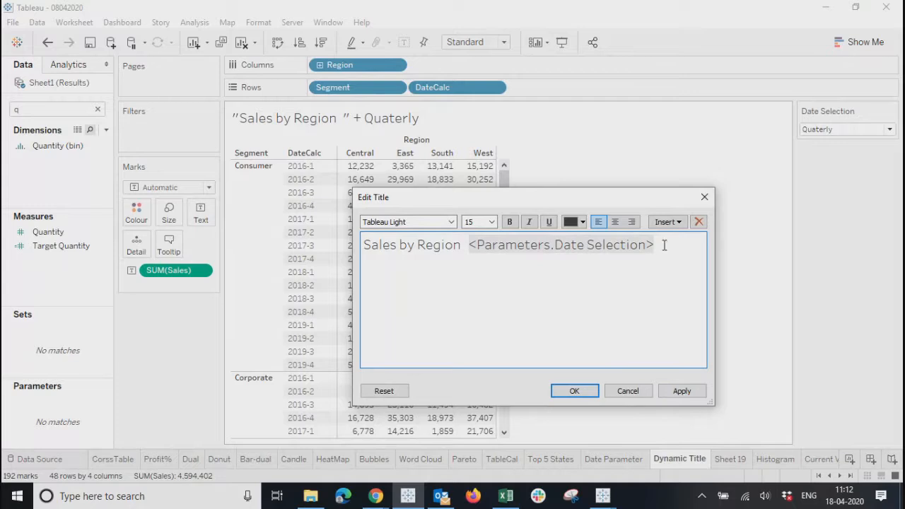
Step: Add the word View after the Date Selection placeholder in the title and remove the extra spaces before the placeholder
{"action": "left_click", "coordinate": [664, 245]}
{"action": "type", "text": "View"}
{"action": "left_click", "coordinate": [673, 394]}
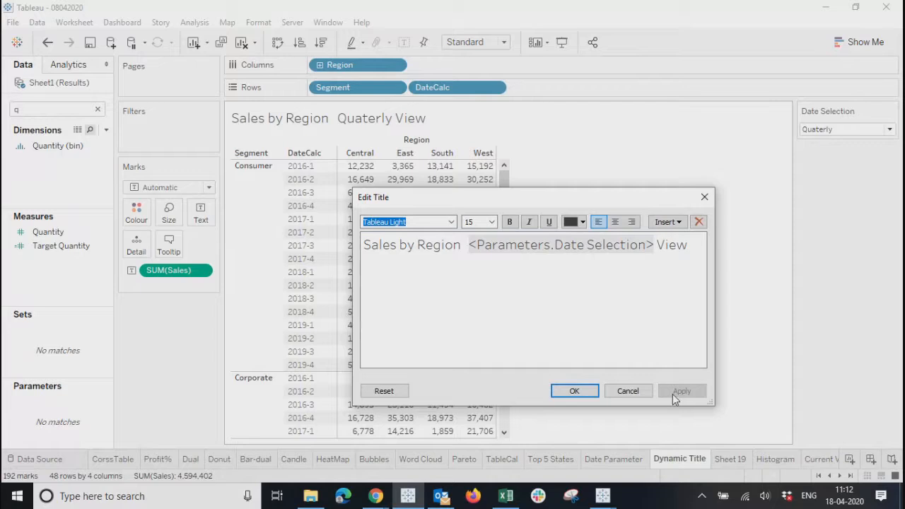
{"action": "left_click", "coordinate": [468, 244]}
{"action": "key", "text": "BackSpace"}
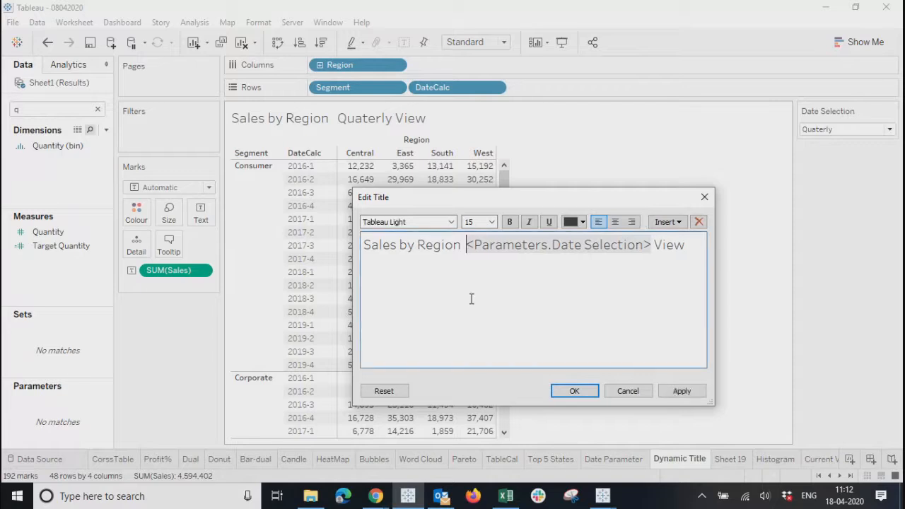
{"action": "left_click", "coordinate": [692, 394]}
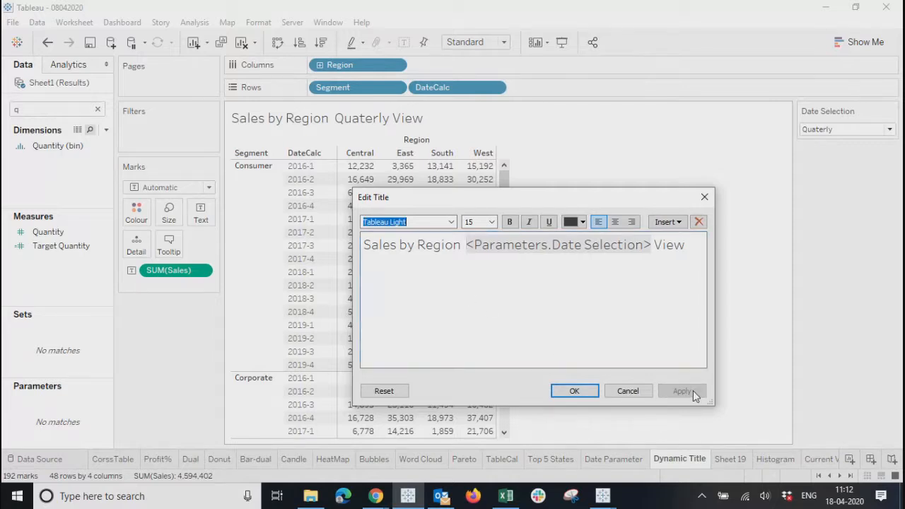
{"action": "left_click", "coordinate": [466, 244]}
{"action": "key", "text": "BackSpace"}
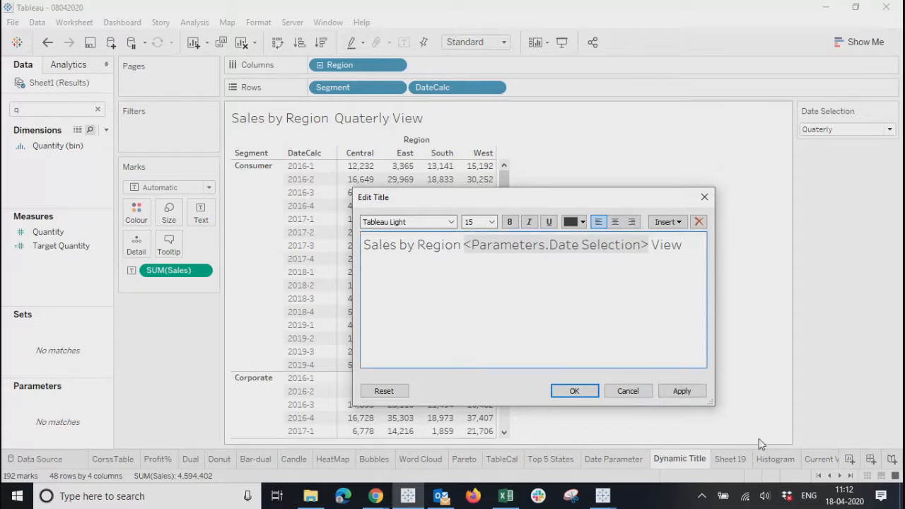
{"action": "left_click", "coordinate": [680, 393]}
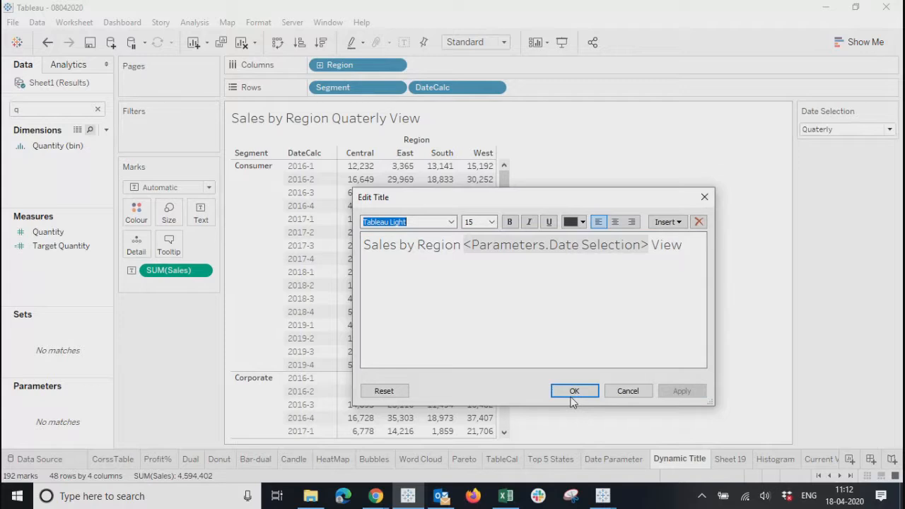
Step: Format the whole title text as size 14, centred and bold, and apply it to the sheet
{"action": "left_click", "coordinate": [685, 245]}
{"action": "left_click_drag", "start_coordinate": [685, 245], "coordinate": [297, 250]}
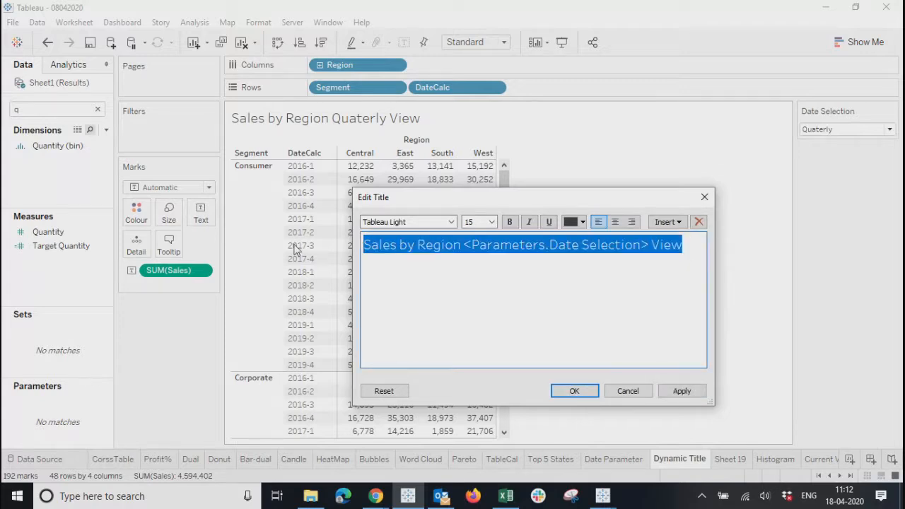
{"action": "left_click", "coordinate": [492, 222]}
{"action": "left_click", "coordinate": [478, 276]}
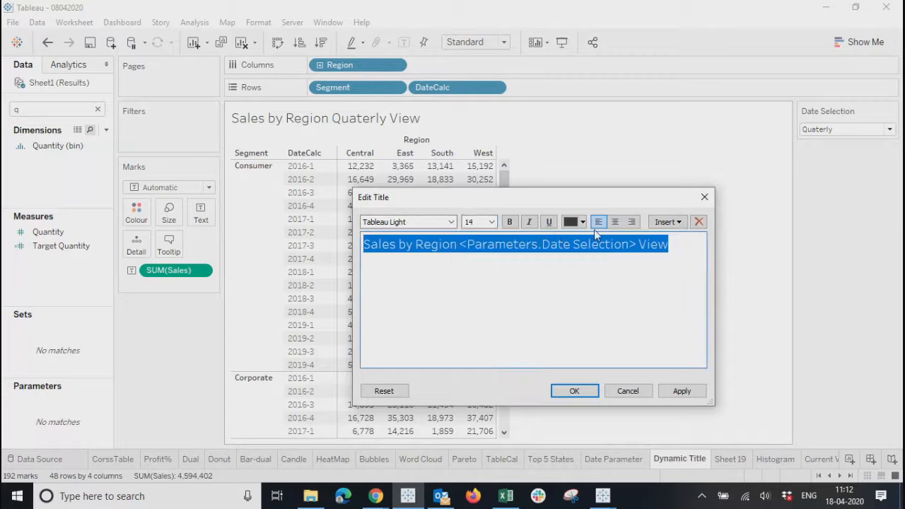
{"action": "left_click", "coordinate": [614, 222]}
{"action": "left_click", "coordinate": [510, 222]}
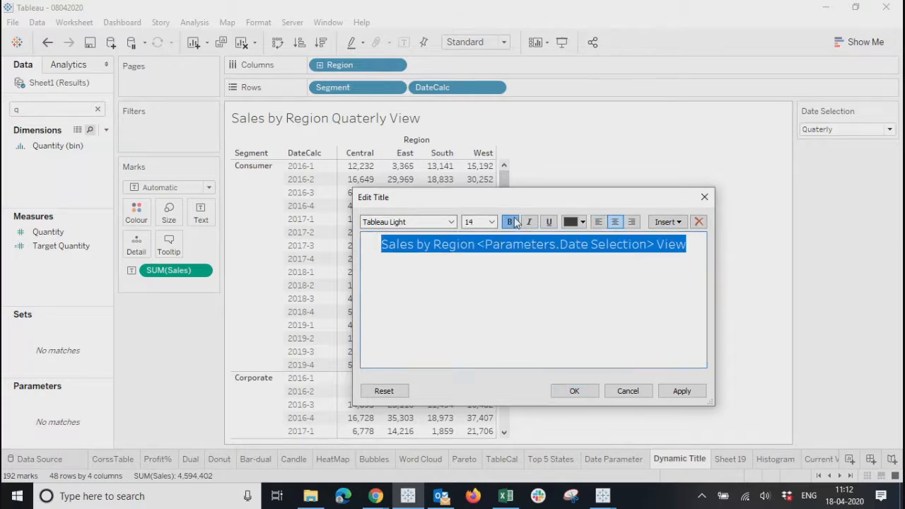
{"action": "left_click", "coordinate": [681, 391]}
{"action": "left_click", "coordinate": [558, 392]}
Step: Open the title's formatting options and give the title a solid green shading
{"action": "right_click", "coordinate": [655, 211]}
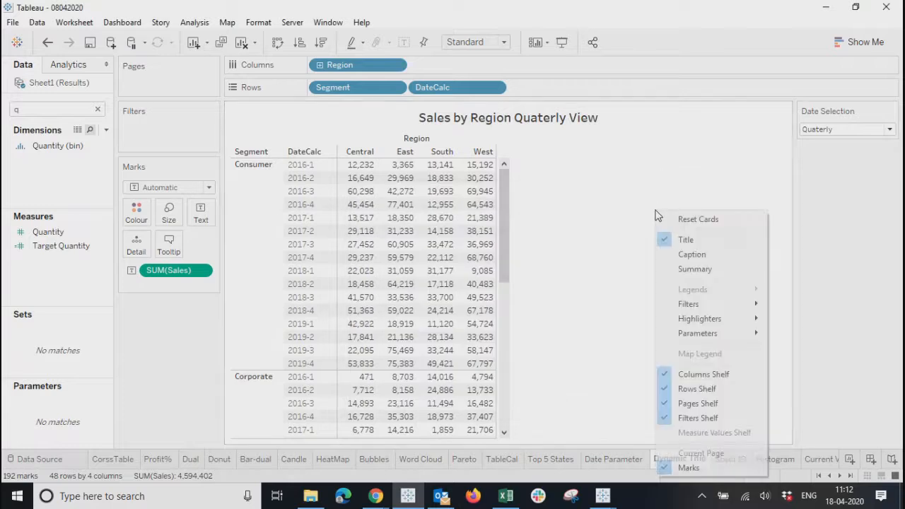
{"action": "left_click", "coordinate": [615, 210]}
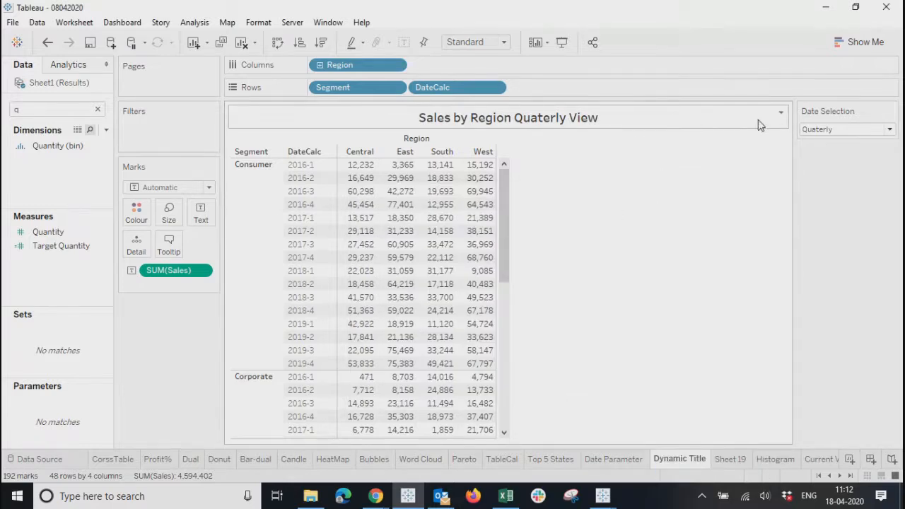
{"action": "left_click", "coordinate": [781, 112]}
{"action": "left_click", "coordinate": [804, 172]}
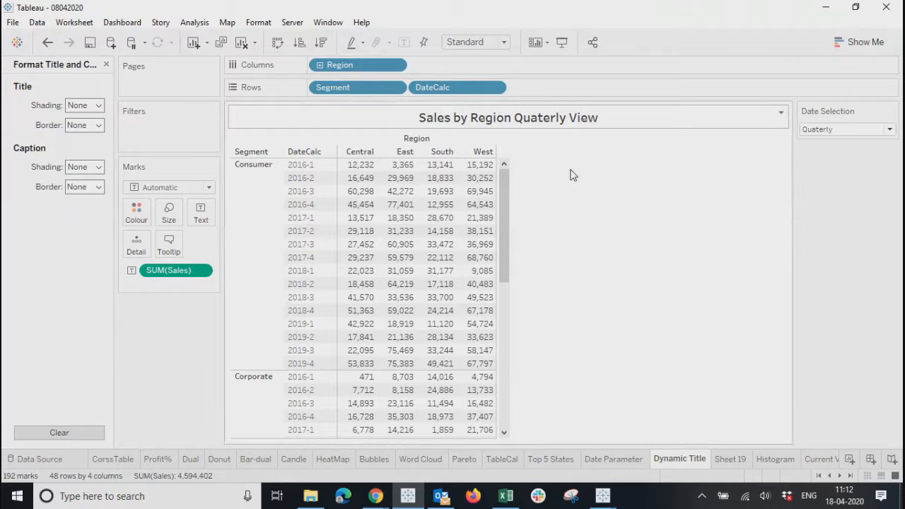
{"action": "left_click", "coordinate": [84, 105]}
{"action": "left_click", "coordinate": [74, 201]}
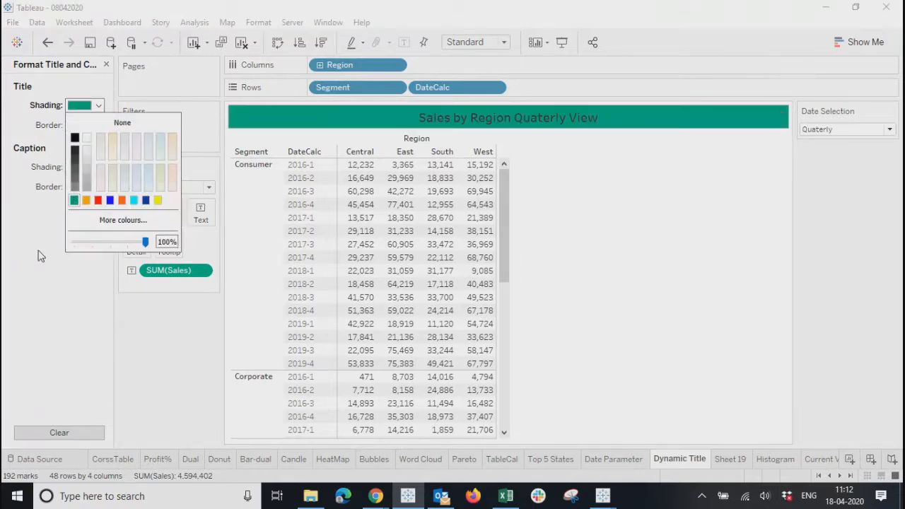
{"action": "left_click", "coordinate": [40, 256]}
Step: Add a thin solid black border around the worksheet title
{"action": "left_click", "coordinate": [85, 128]}
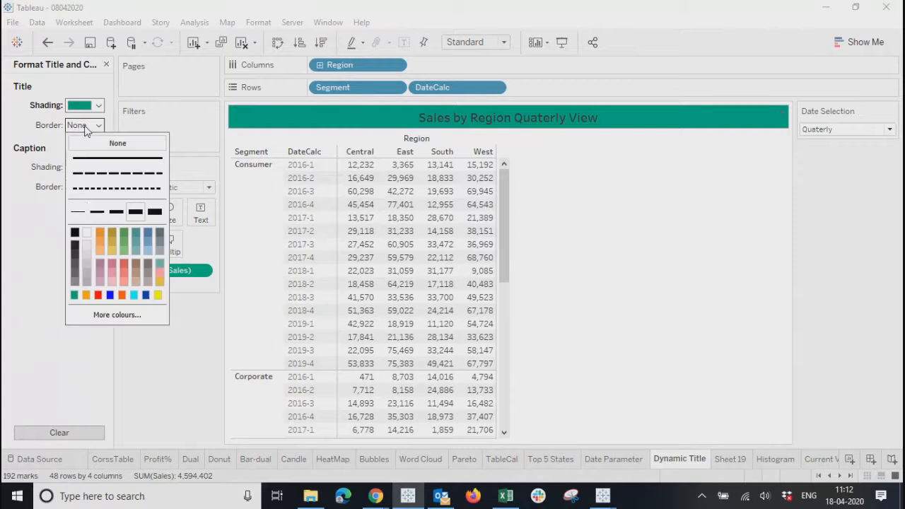
{"action": "left_click", "coordinate": [78, 211]}
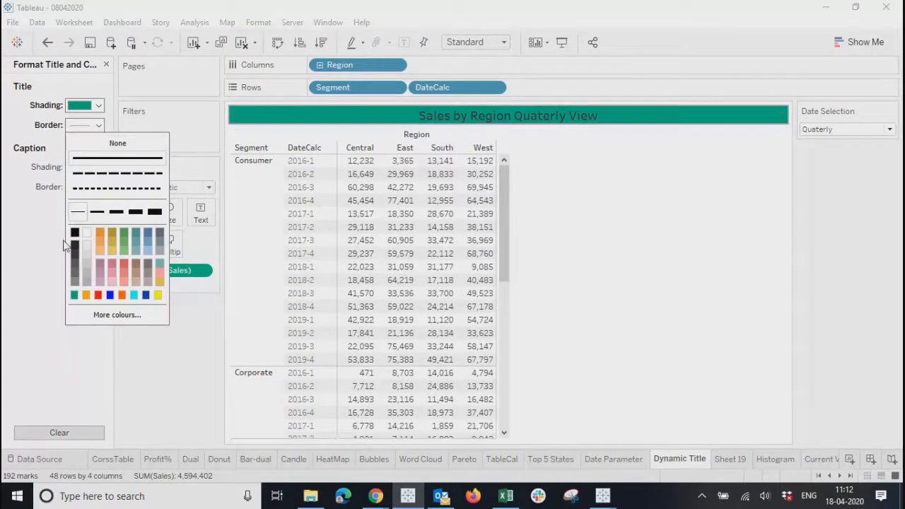
{"action": "left_click", "coordinate": [75, 233]}
{"action": "left_click", "coordinate": [683, 229]}
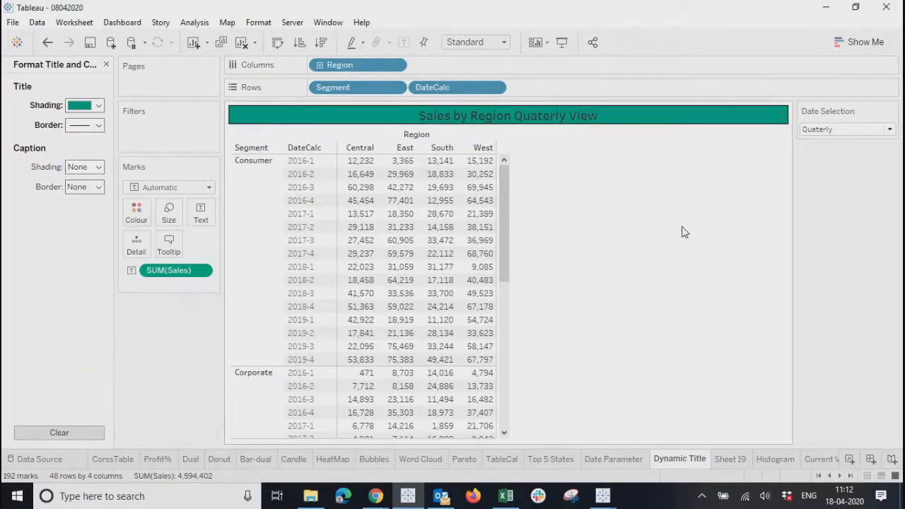
Step: Switch Date Selection through Yearly, Quaterly, Monthly and Daily to check how the title follows the parameter
{"action": "left_click", "coordinate": [834, 132]}
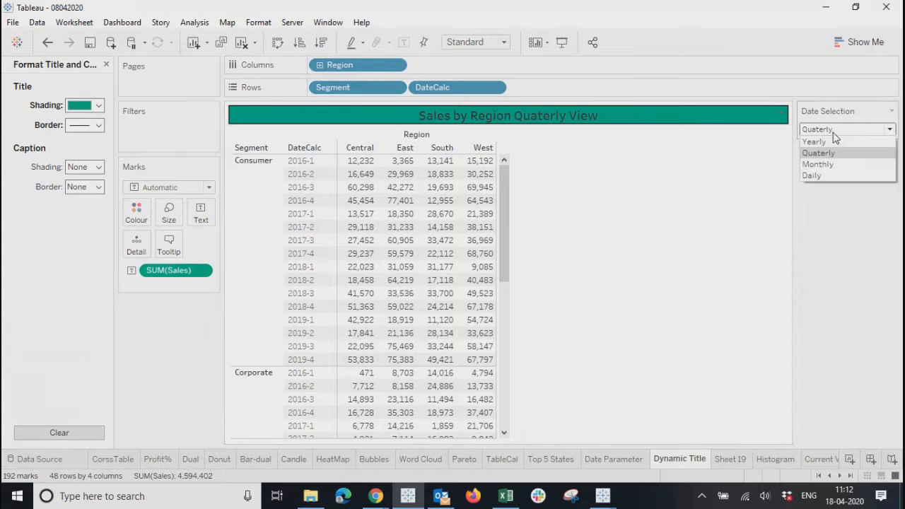
{"action": "left_click", "coordinate": [820, 141]}
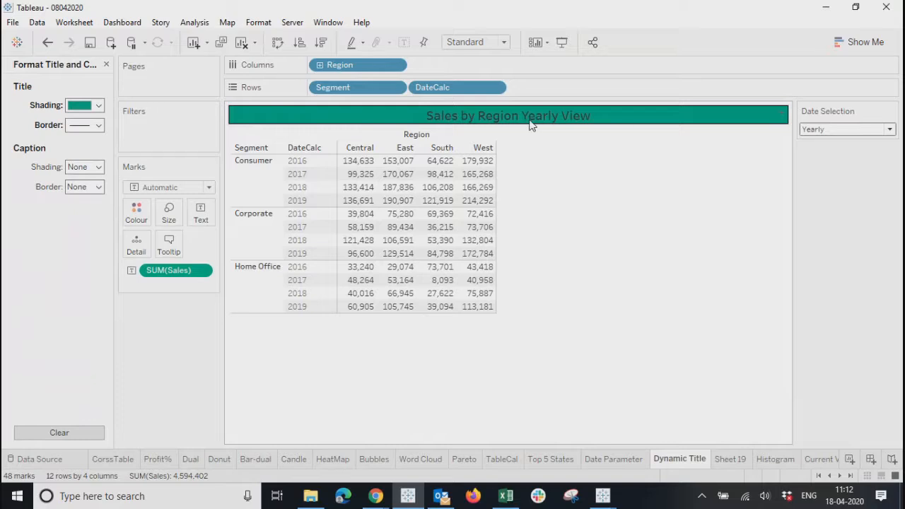
{"action": "left_click", "coordinate": [838, 132]}
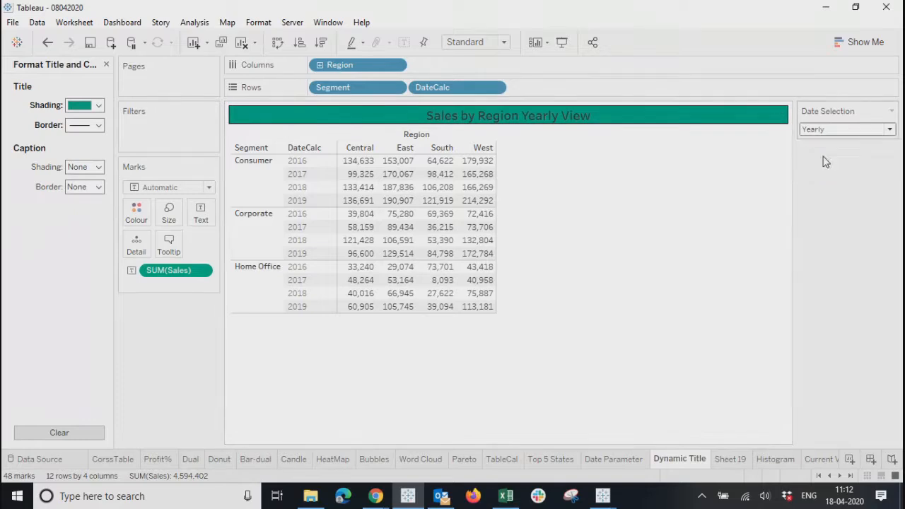
{"action": "left_click", "coordinate": [822, 153]}
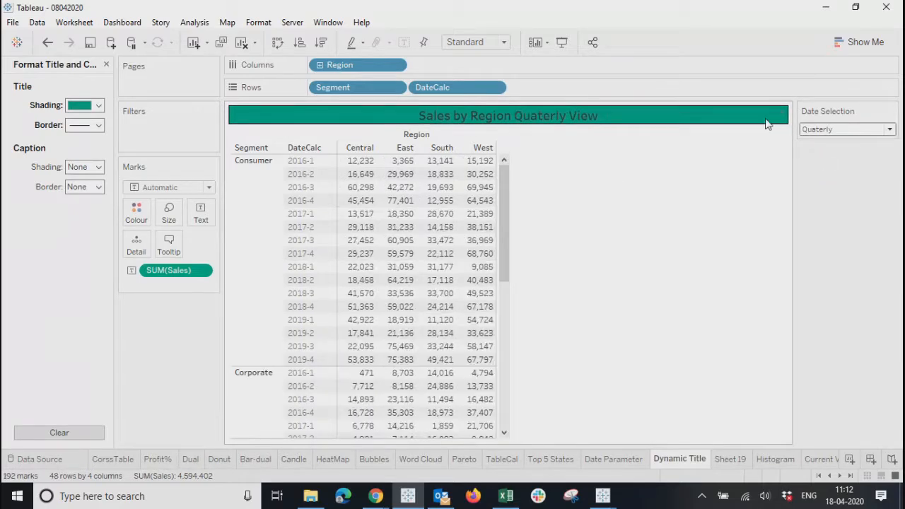
{"action": "left_click", "coordinate": [814, 132]}
{"action": "left_click", "coordinate": [807, 165]}
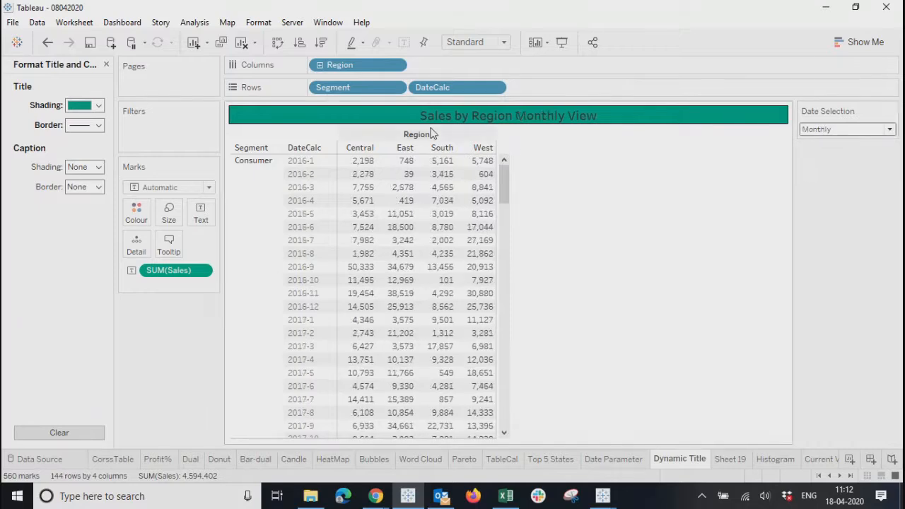
{"action": "left_click", "coordinate": [836, 131]}
{"action": "left_click", "coordinate": [822, 176]}
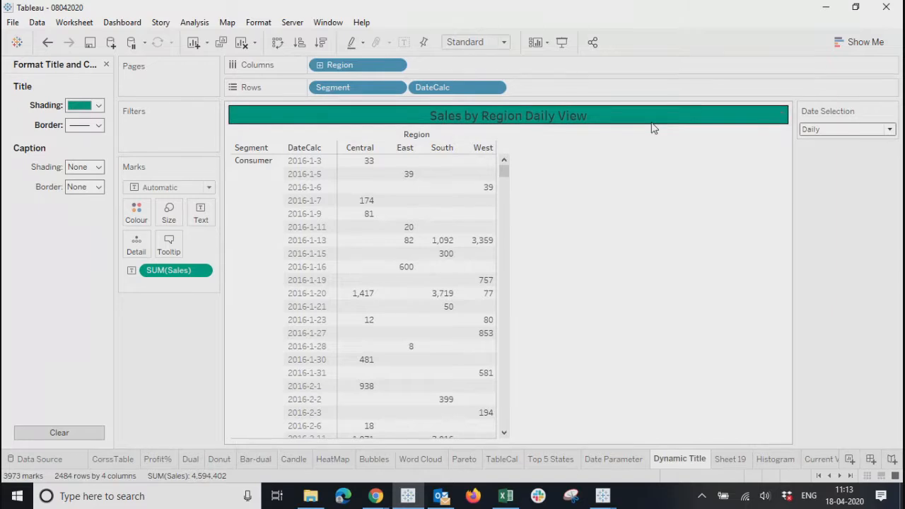
Step: Swap the table's rows and columns with Region drilled down to State, and set Date Selection to Yearly
{"action": "left_click", "coordinate": [277, 41]}
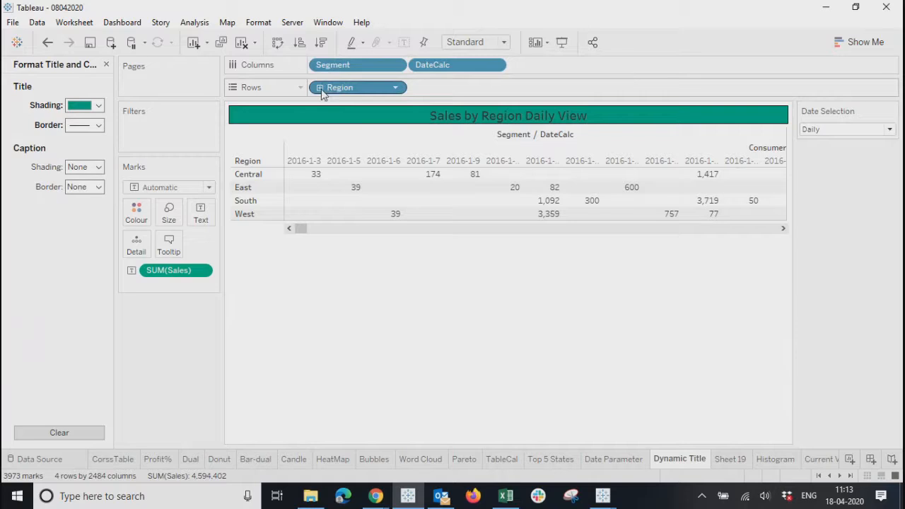
{"action": "left_click", "coordinate": [835, 131]}
{"action": "left_click", "coordinate": [826, 145]}
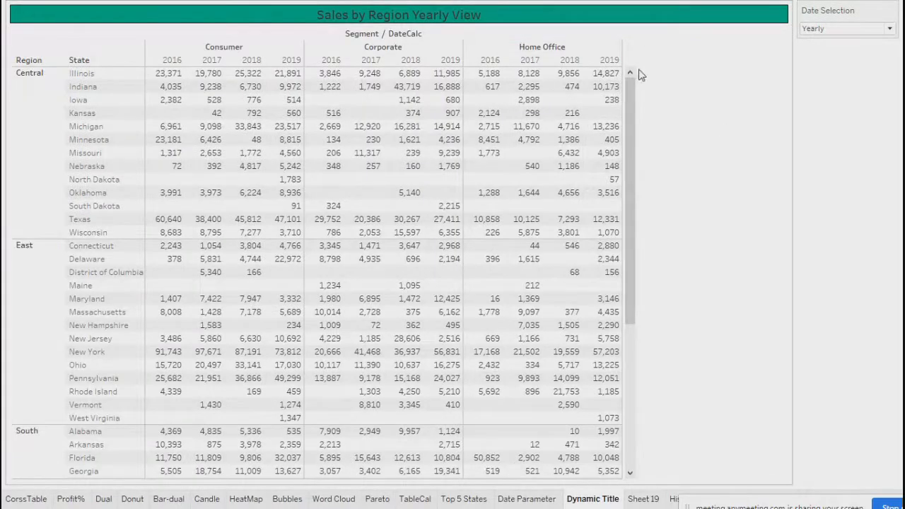
Step: Hide the field labels for columns above the segment headers in the sales table
{"action": "left_click_drag", "start_coordinate": [627, 205], "coordinate": [609, 63]}
{"action": "right_click", "coordinate": [430, 33]}
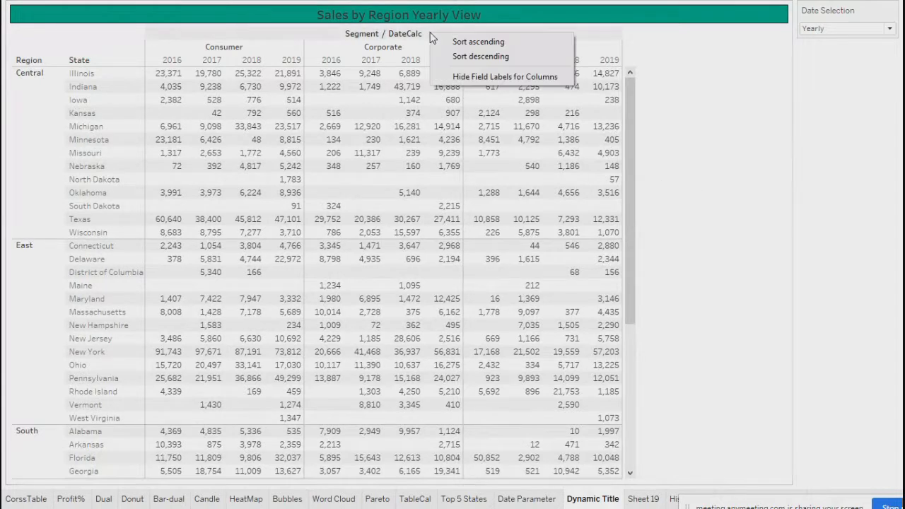
{"action": "left_click", "coordinate": [489, 82]}
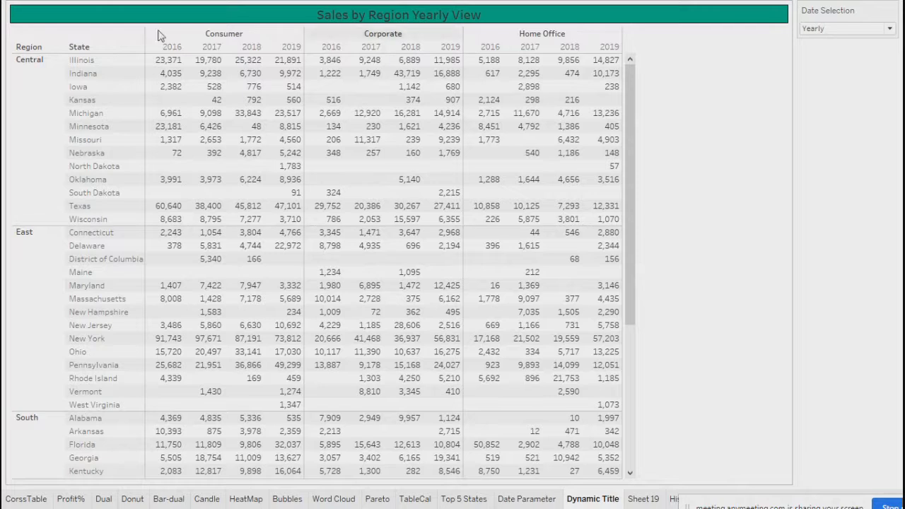
Step: Switch Date Selection through Yearly, Quaterly and Daily to check the title and table in presentation mode
{"action": "left_click", "coordinate": [840, 32]}
{"action": "left_click", "coordinate": [832, 58]}
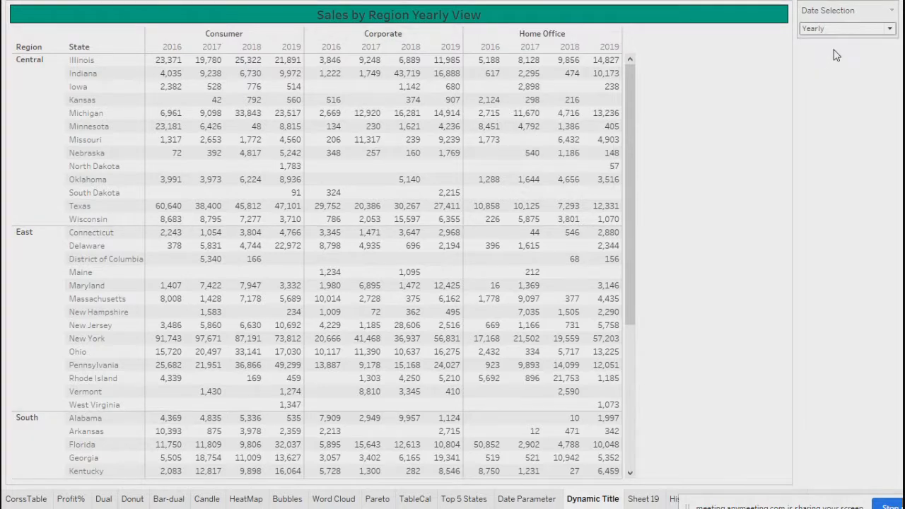
{"action": "left_click", "coordinate": [840, 29]}
{"action": "left_click", "coordinate": [835, 65]}
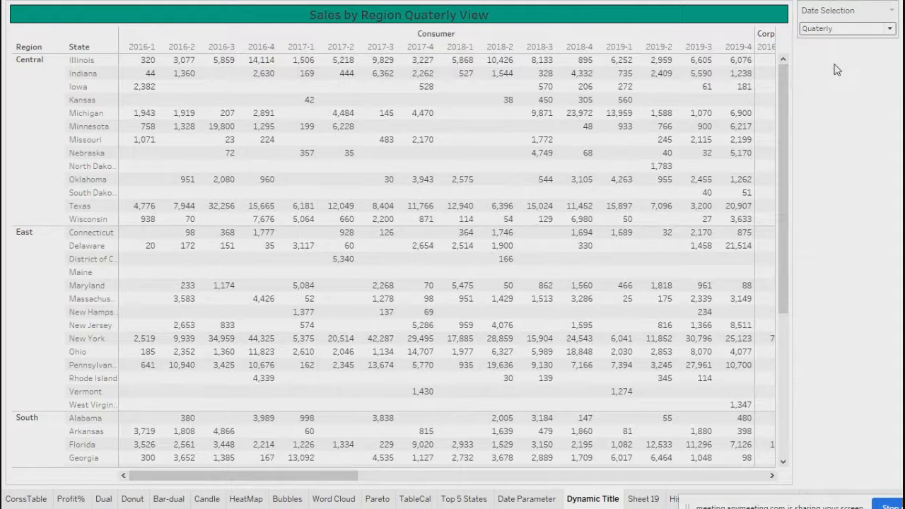
{"action": "left_click", "coordinate": [841, 29]}
{"action": "left_click", "coordinate": [835, 73]}
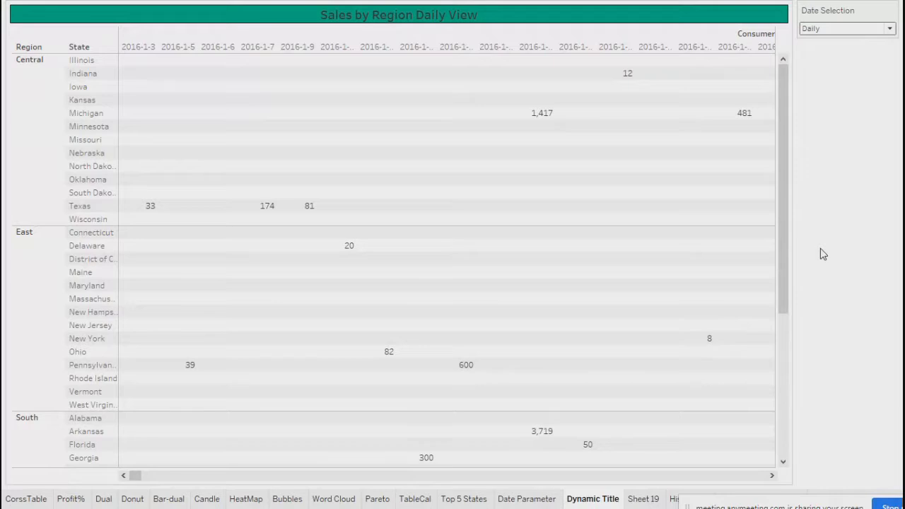
Step: Leave presentation mode and switch Date Selection to Quaterly, then back to Yearly
{"action": "key", "text": "Escape"}
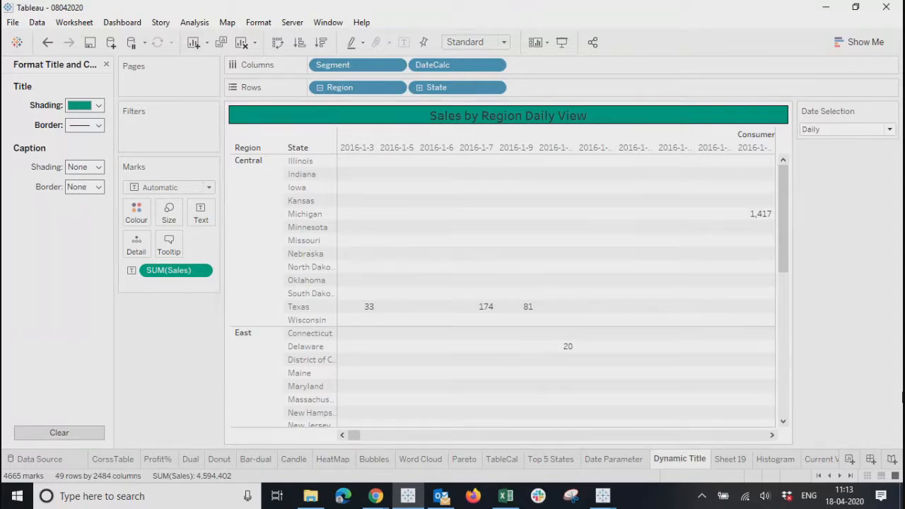
{"action": "left_click_drag", "start_coordinate": [786, 270], "coordinate": [790, 379]}
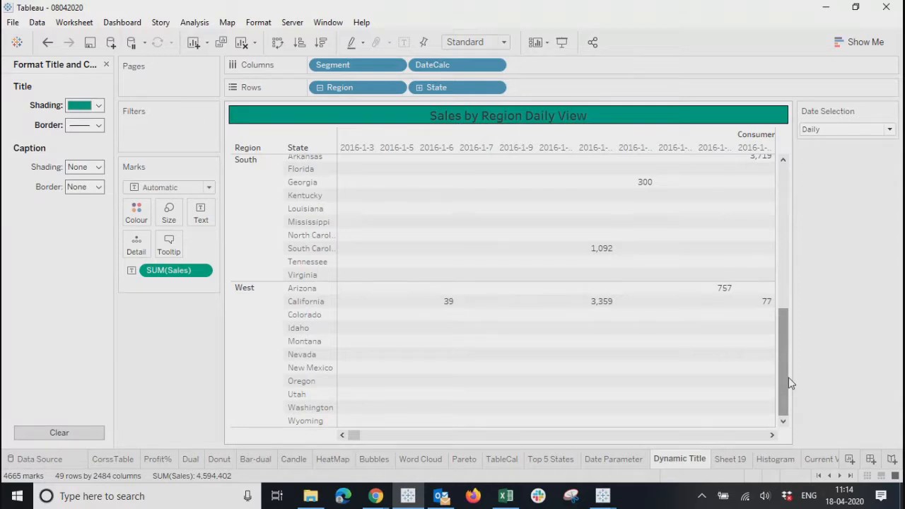
{"action": "left_click", "coordinate": [876, 129]}
{"action": "left_click", "coordinate": [850, 164]}
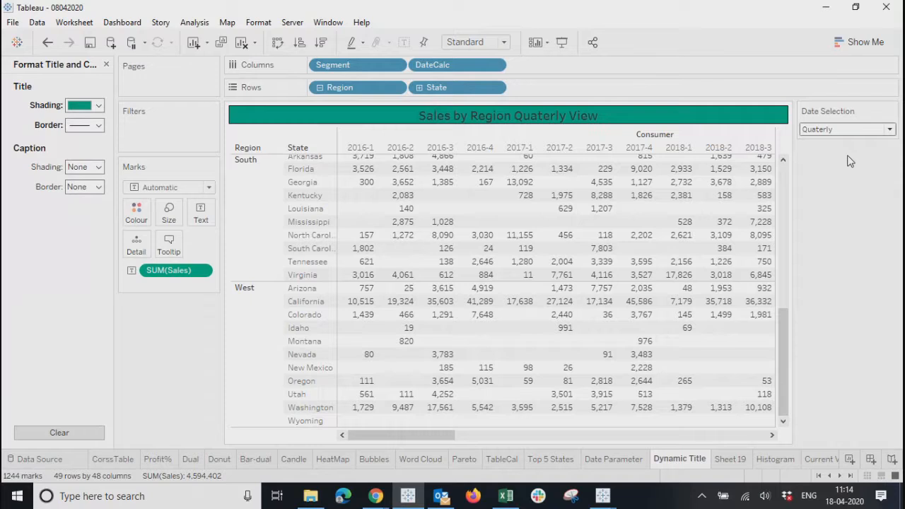
{"action": "left_click", "coordinate": [842, 130]}
{"action": "left_click", "coordinate": [841, 140]}
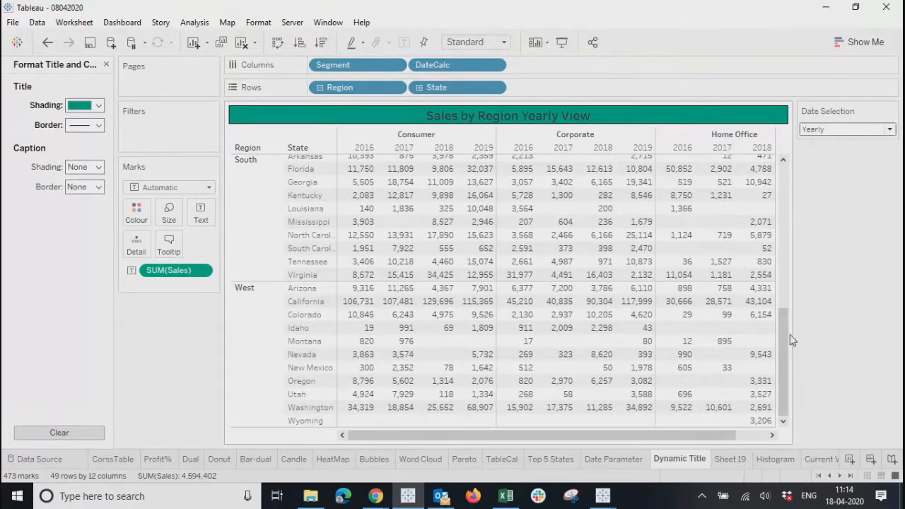
{"action": "left_click_drag", "start_coordinate": [786, 336], "coordinate": [786, 160]}
{"action": "left_click_drag", "start_coordinate": [591, 438], "coordinate": [447, 451]}
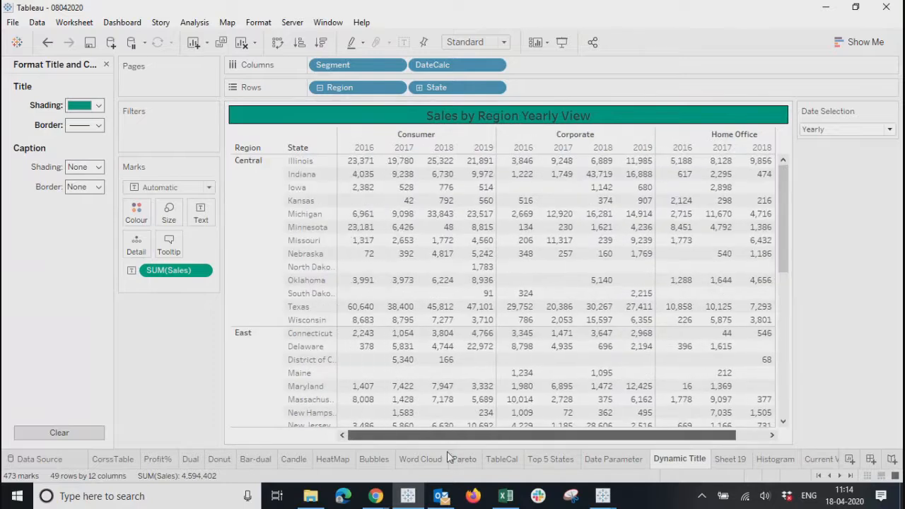
Step: Close the title formatting options and clear the "q" search so all data fields are listed
{"action": "left_click", "coordinate": [105, 63]}
{"action": "type", "text": "q"}
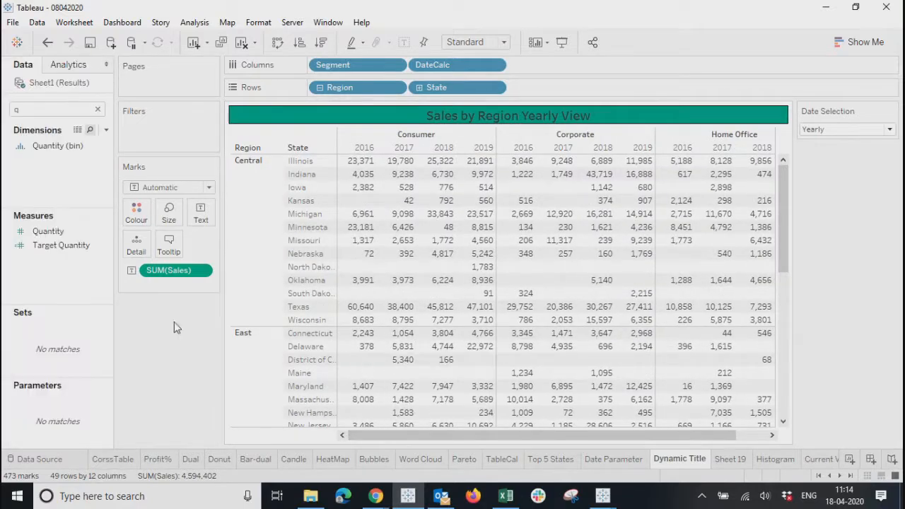
{"action": "left_click", "coordinate": [98, 109]}
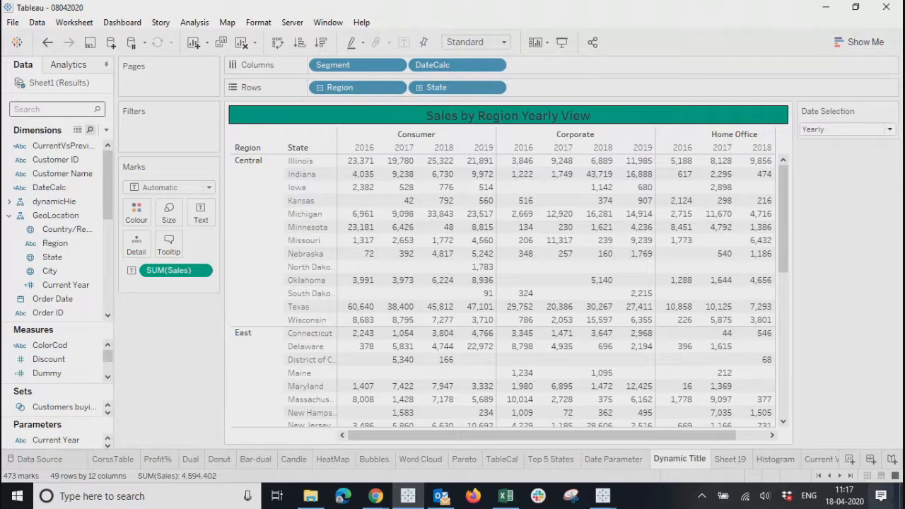
{"action": "left_click", "coordinate": [851, 502]}
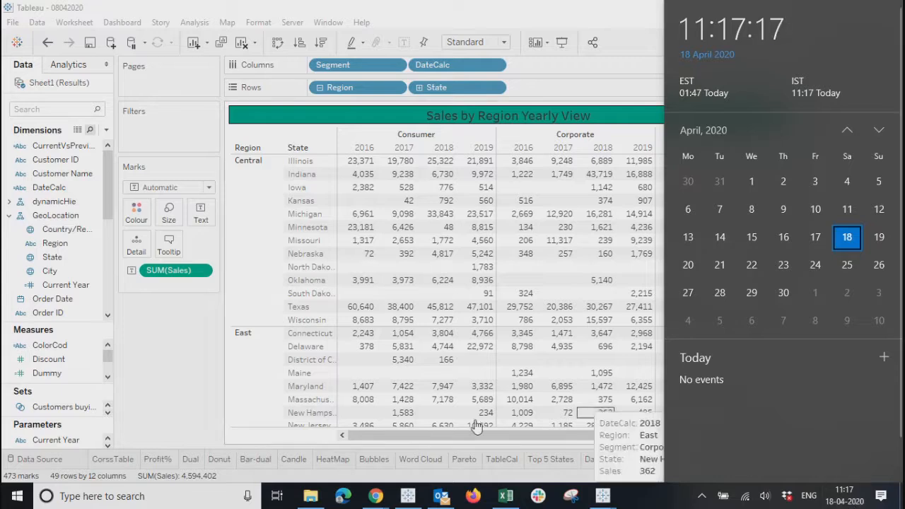
{"action": "left_click", "coordinate": [159, 394]}
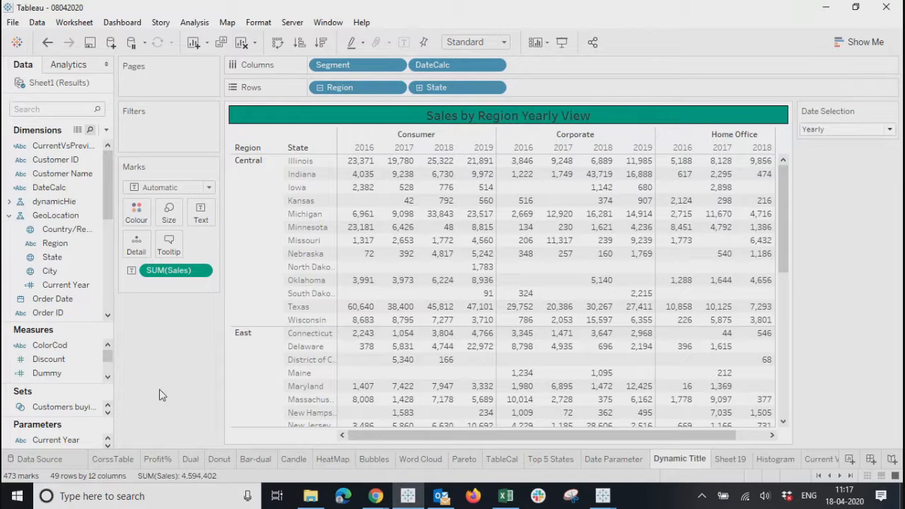